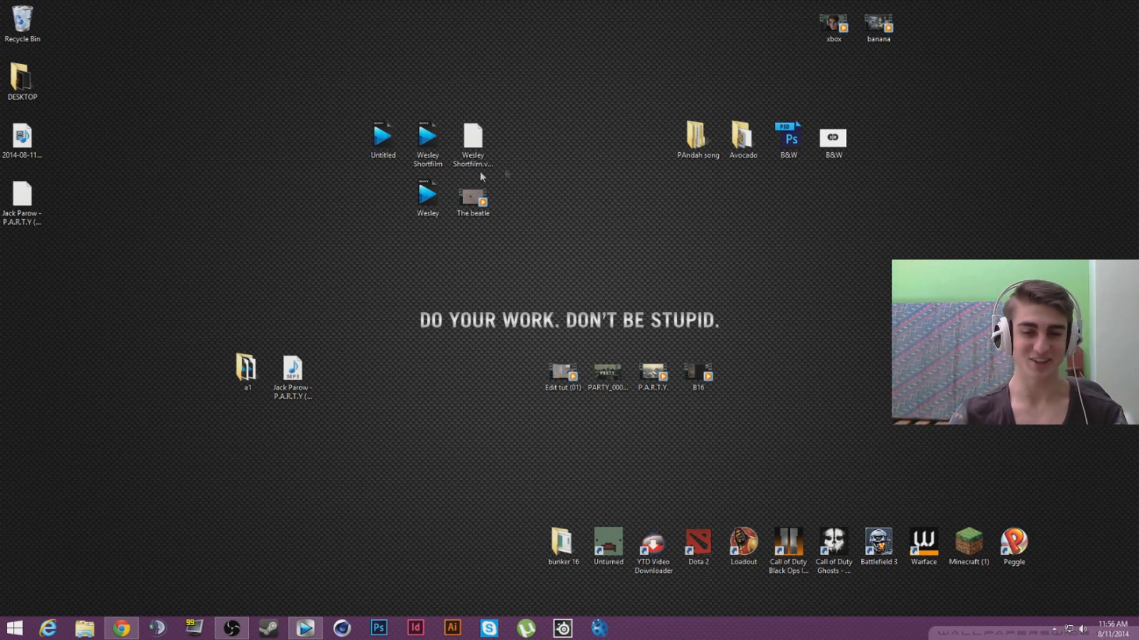
# - Switch to Vegas Pro 12.0, maximize its window, and narrow the effects, transitions and project media panes to enlarge the video preview
pyautogui.click(306, 628)
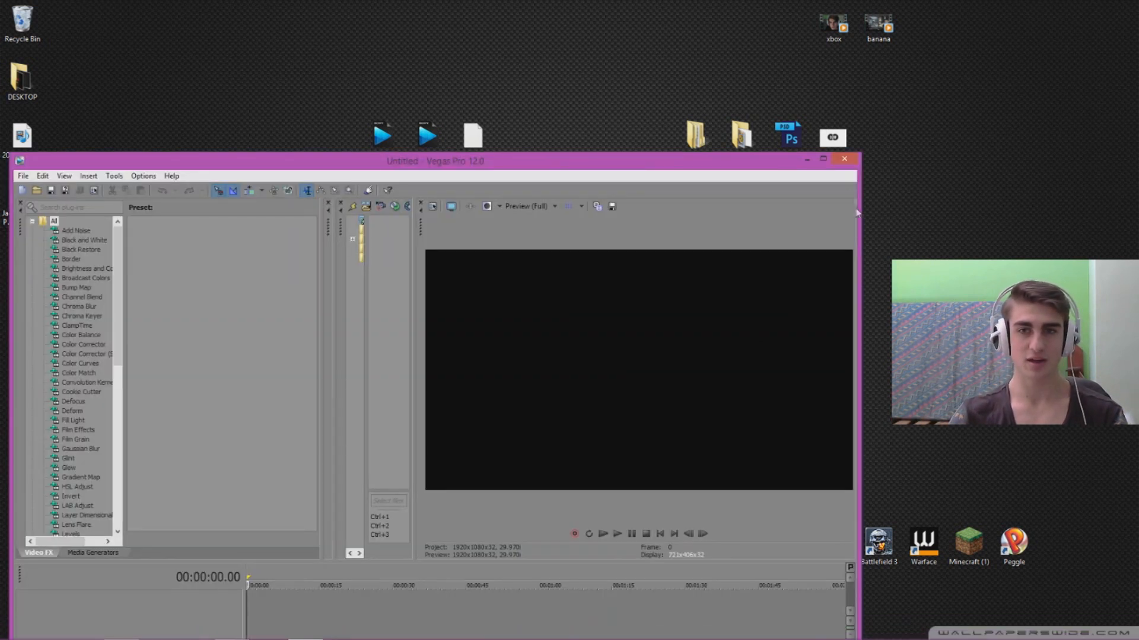
pyautogui.doubleClick(826, 162)
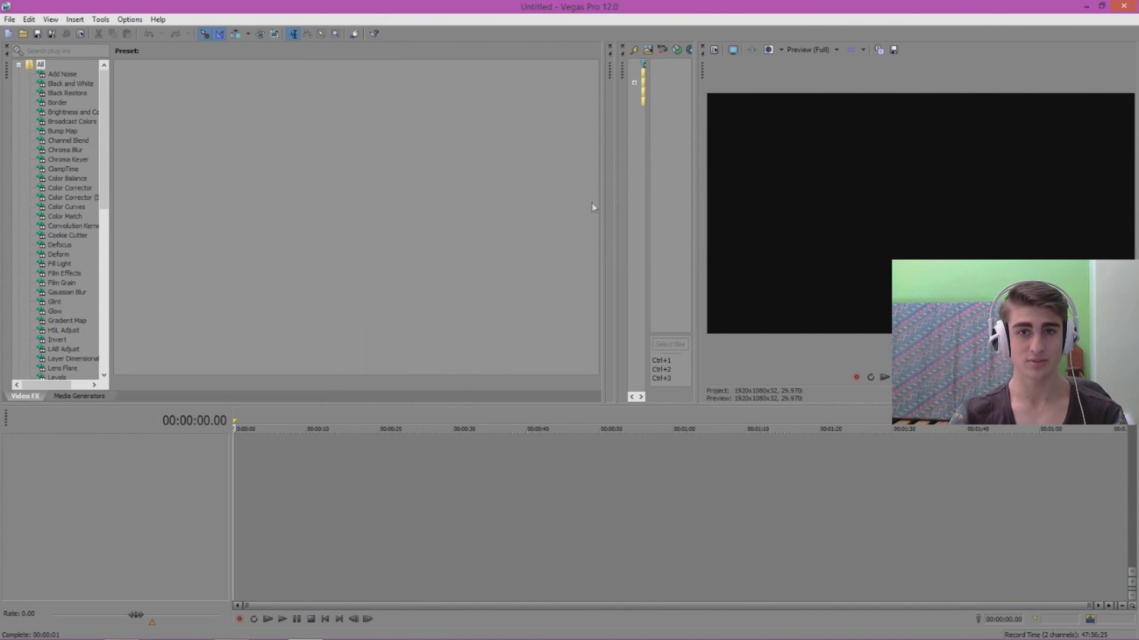
pyautogui.moveTo(604, 205); pyautogui.dragTo(313, 206)
pyautogui.moveTo(612, 194); pyautogui.dragTo(391, 199)
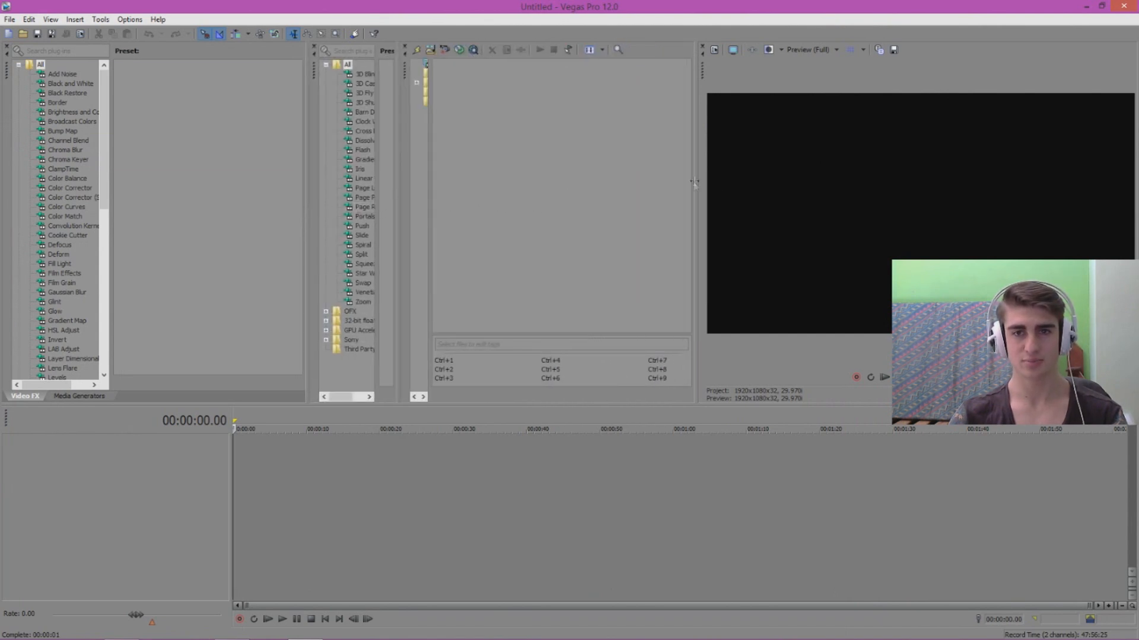
pyautogui.moveTo(695, 187); pyautogui.dragTo(471, 188)
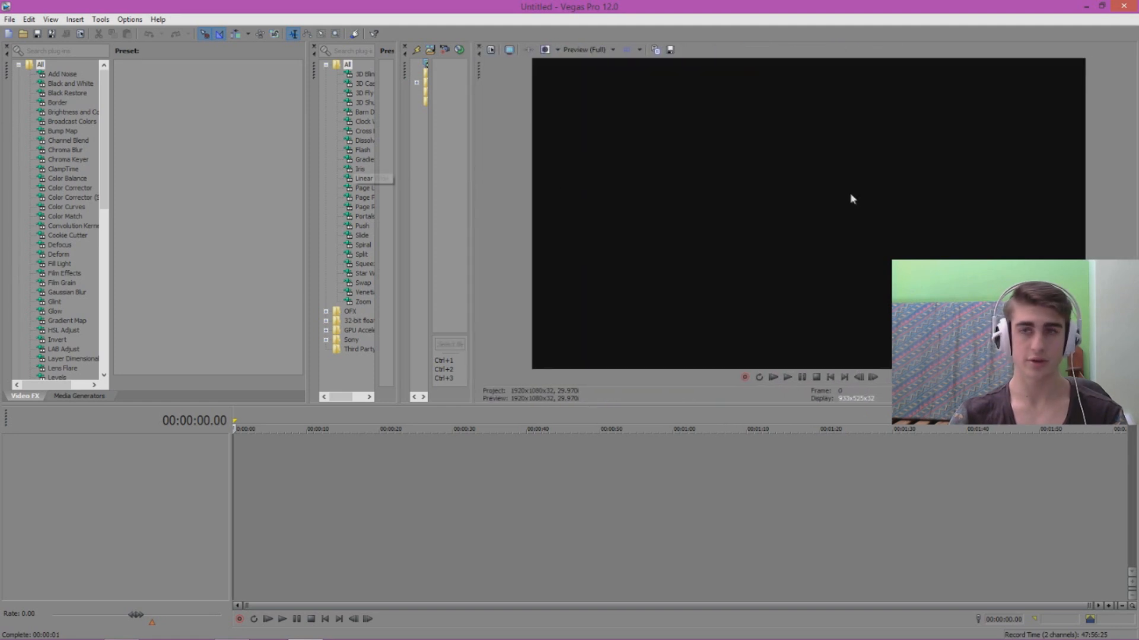
pyautogui.doubleClick(1003, 9)
pyautogui.moveTo(899, 175); pyautogui.dragTo(881, 5)
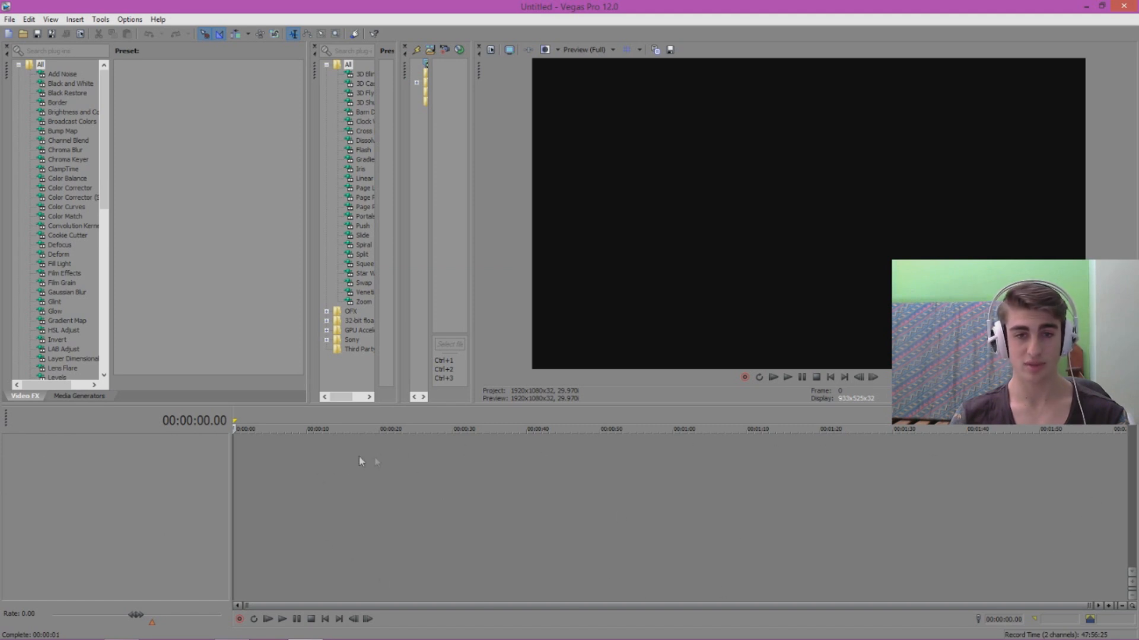
# - Mark a time range of about 5 seconds at the timeline's start, clear it, and return the playback cursor to the beginning
pyautogui.moveTo(276, 423)
pyautogui.mouseDown()
pyautogui.moveTo(1097, 422)
pyautogui.moveTo(534, 422)
pyautogui.moveTo(204, 390)
pyautogui.mouseUp()
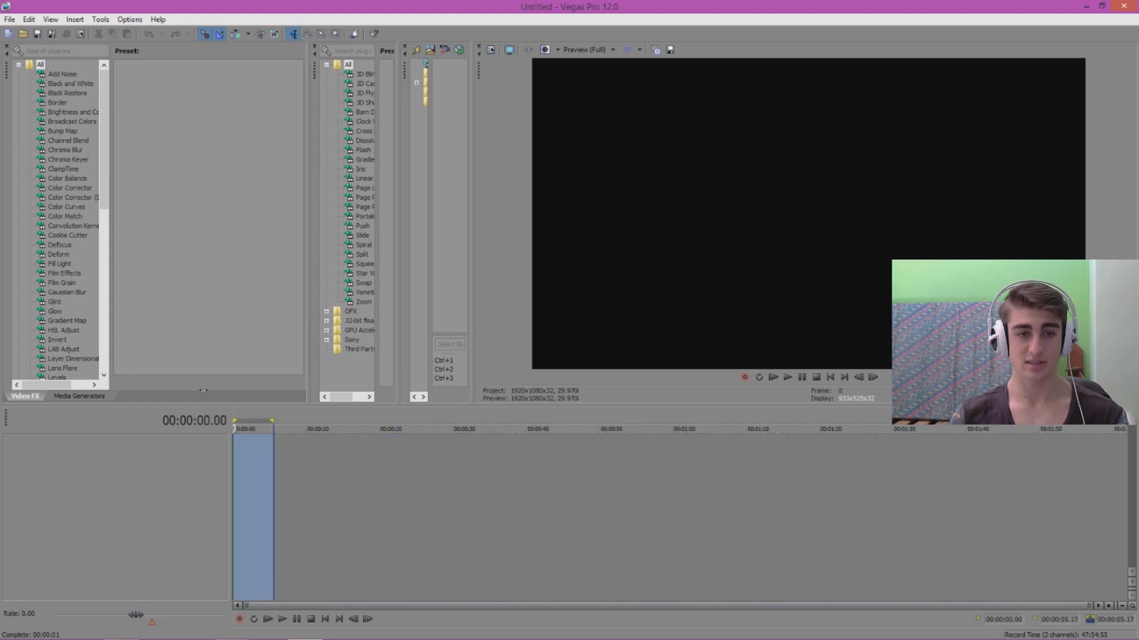
pyautogui.click(290, 426)
pyautogui.click(479, 427)
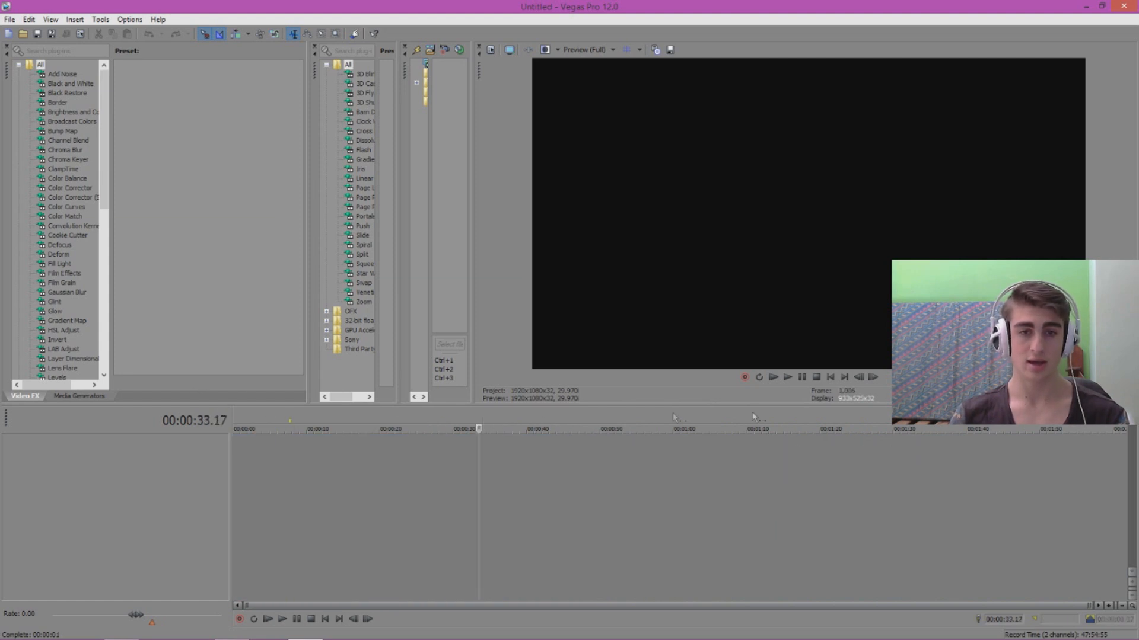
pyautogui.click(235, 423)
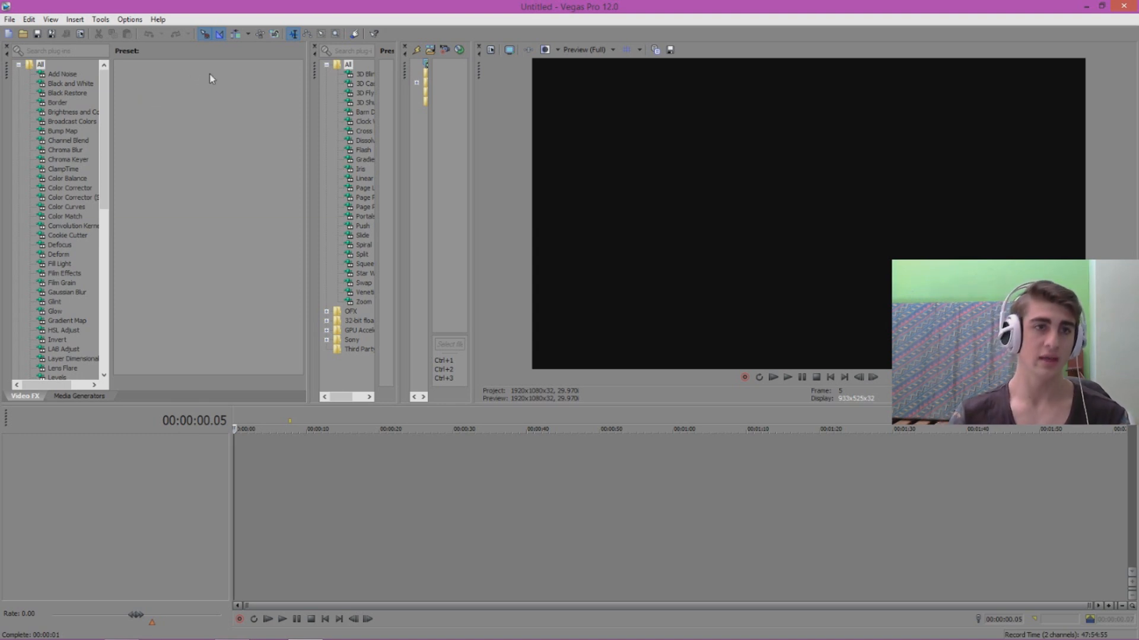
pyautogui.click(11, 20)
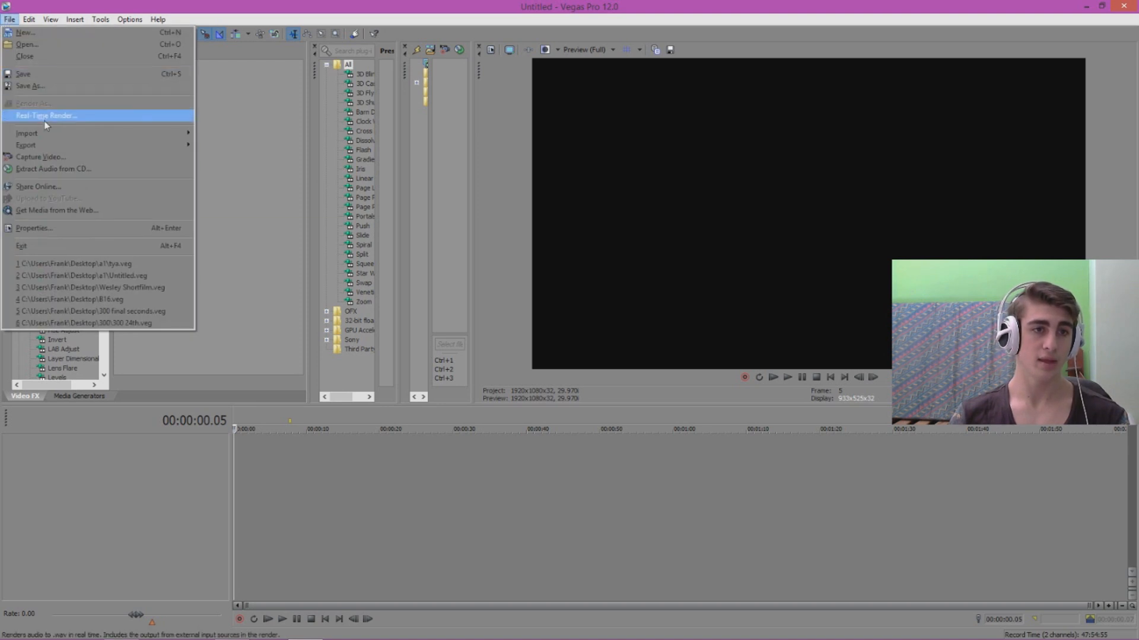
pyautogui.click(161, 453)
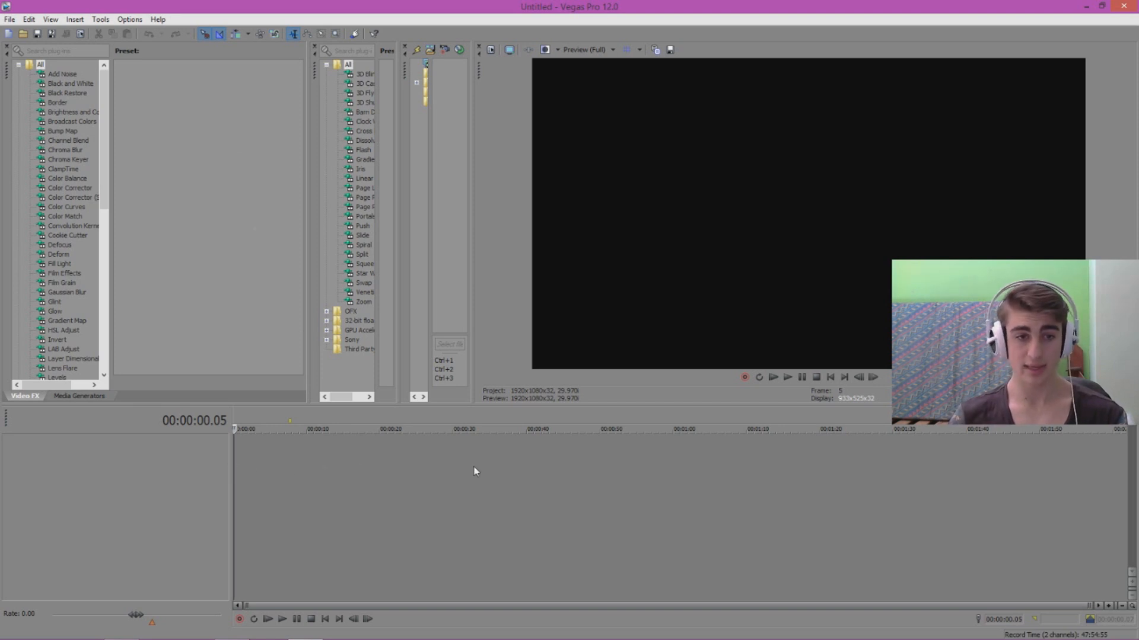
# - Start opening a media file and browse from the desktop to the DESKTOP > MUSIC > Nocopyright music folder
pyautogui.click(11, 20)
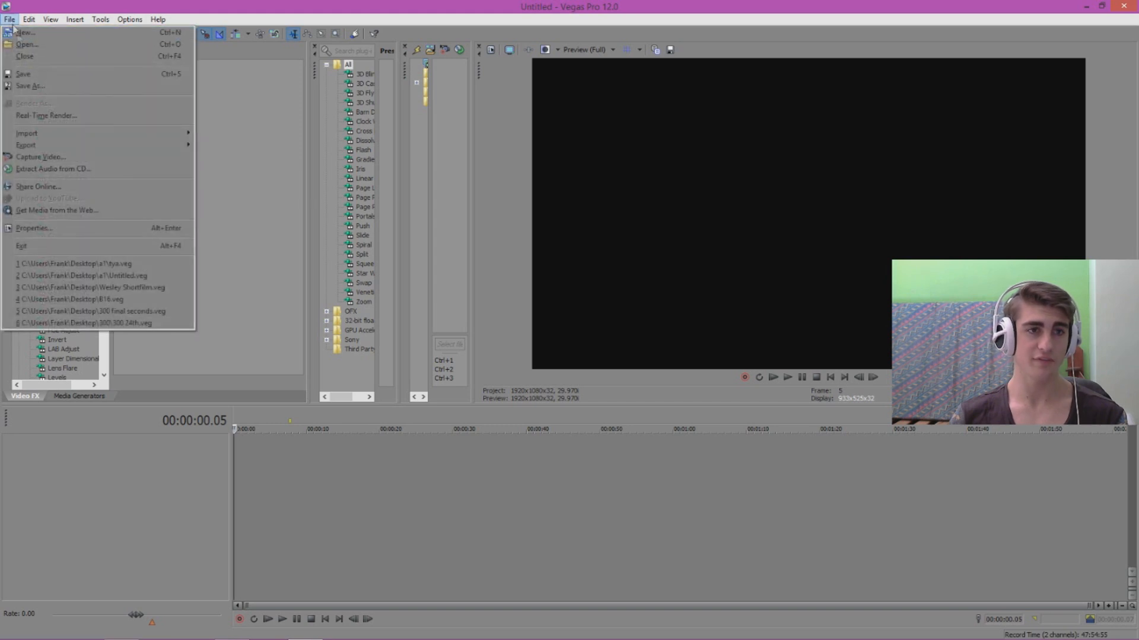
pyautogui.click(29, 45)
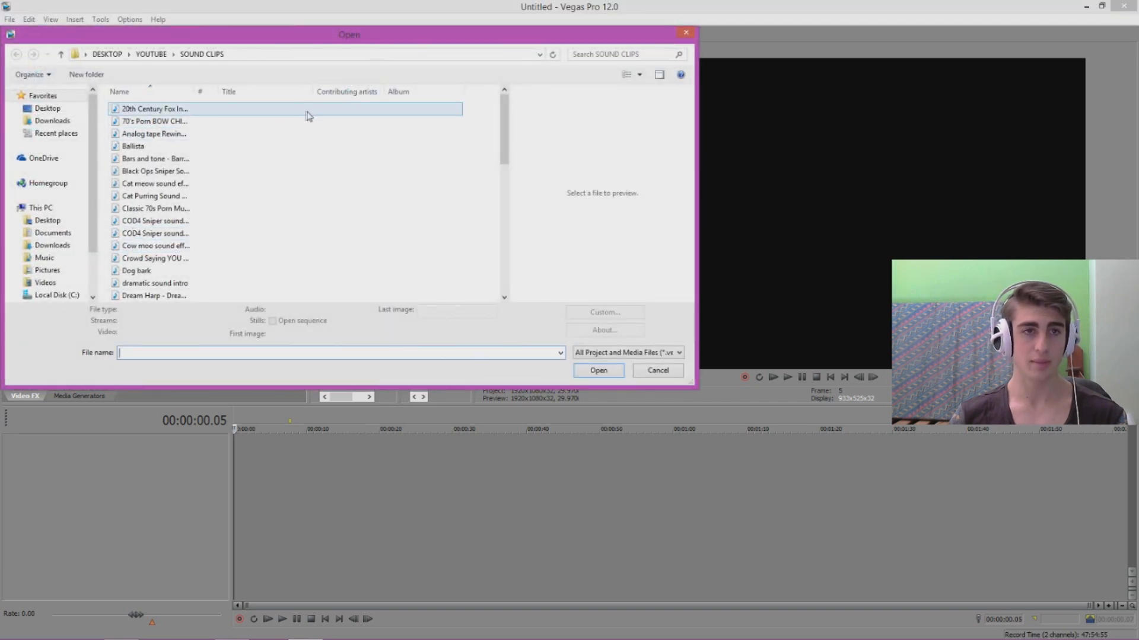
pyautogui.click(28, 108)
pyautogui.scroll(-1, 501, 130)
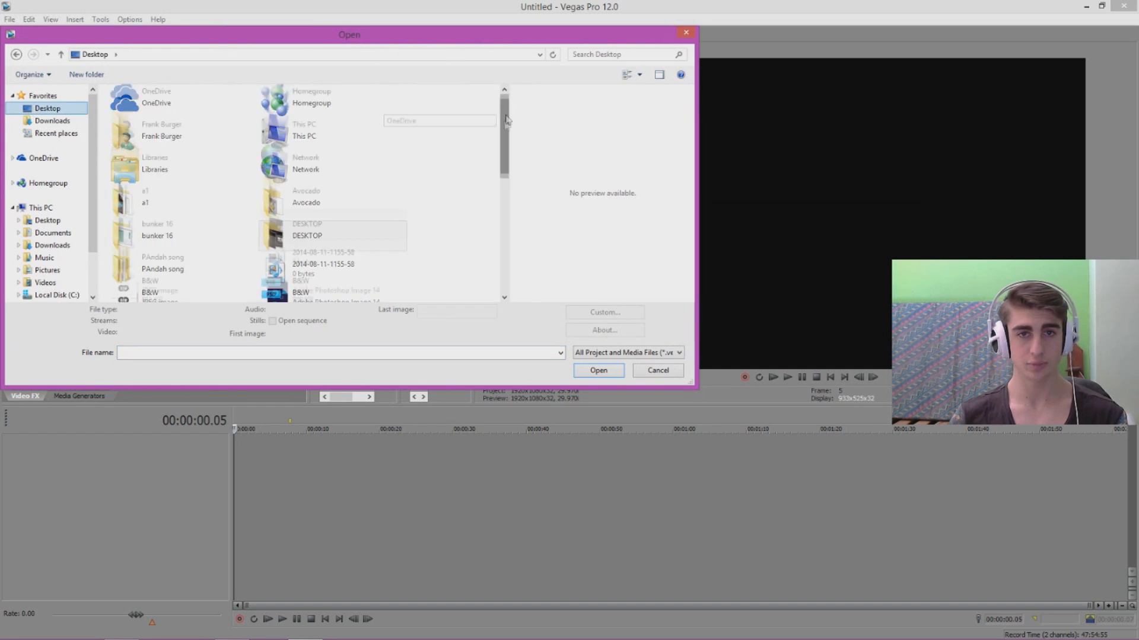
pyautogui.scroll(1, 501, 130)
pyautogui.doubleClick(282, 228)
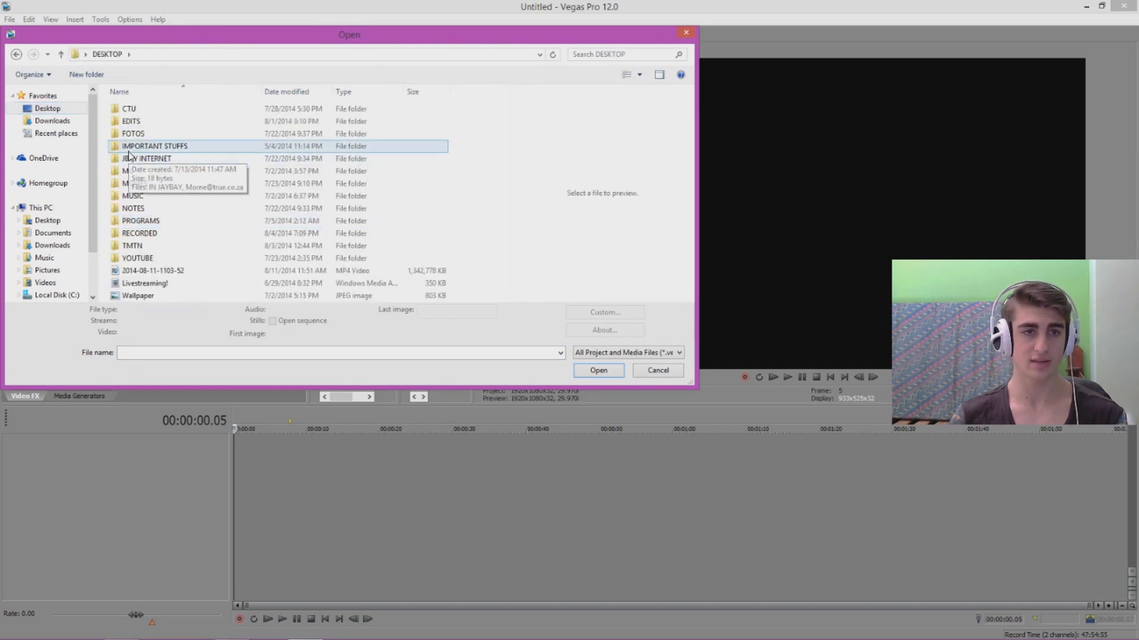
pyautogui.doubleClick(135, 183)
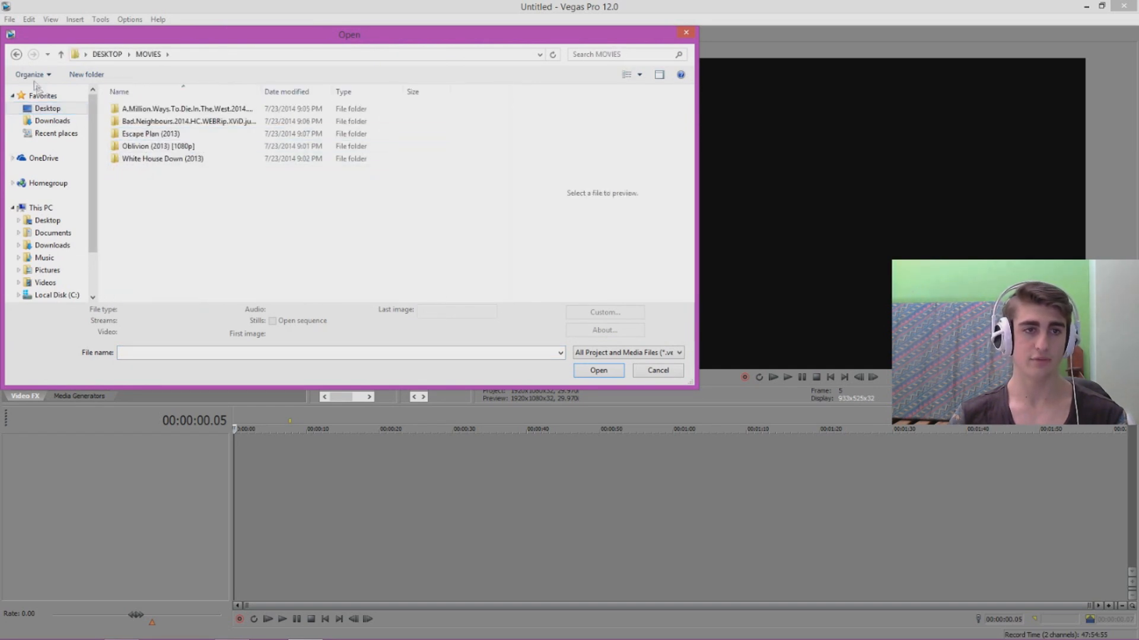
pyautogui.click(16, 55)
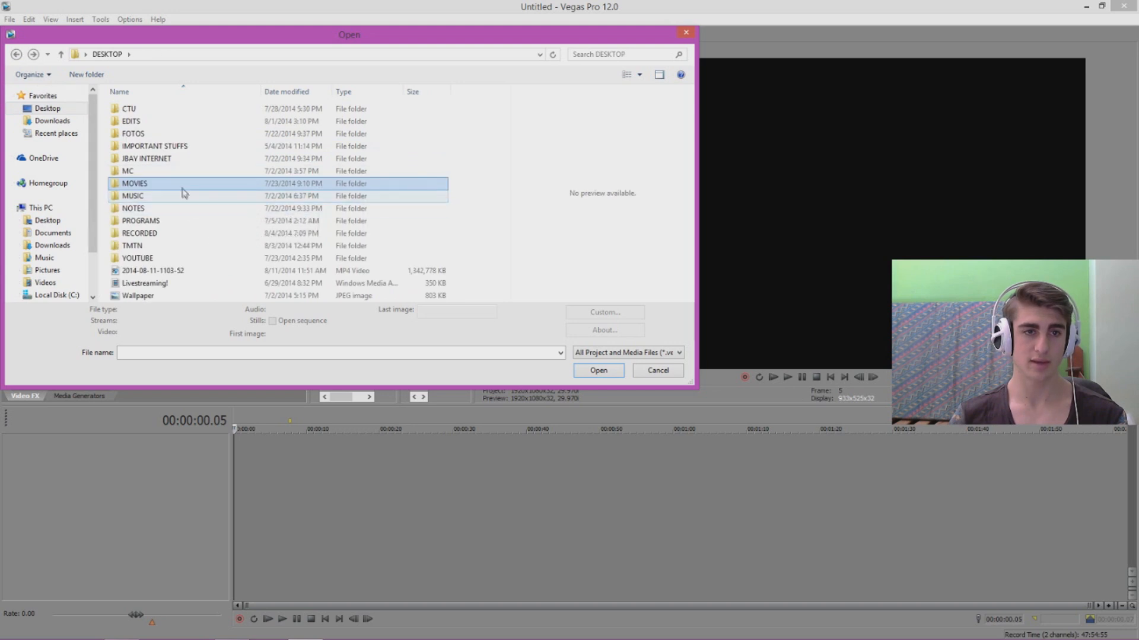
pyautogui.doubleClick(184, 195)
pyautogui.doubleClick(152, 110)
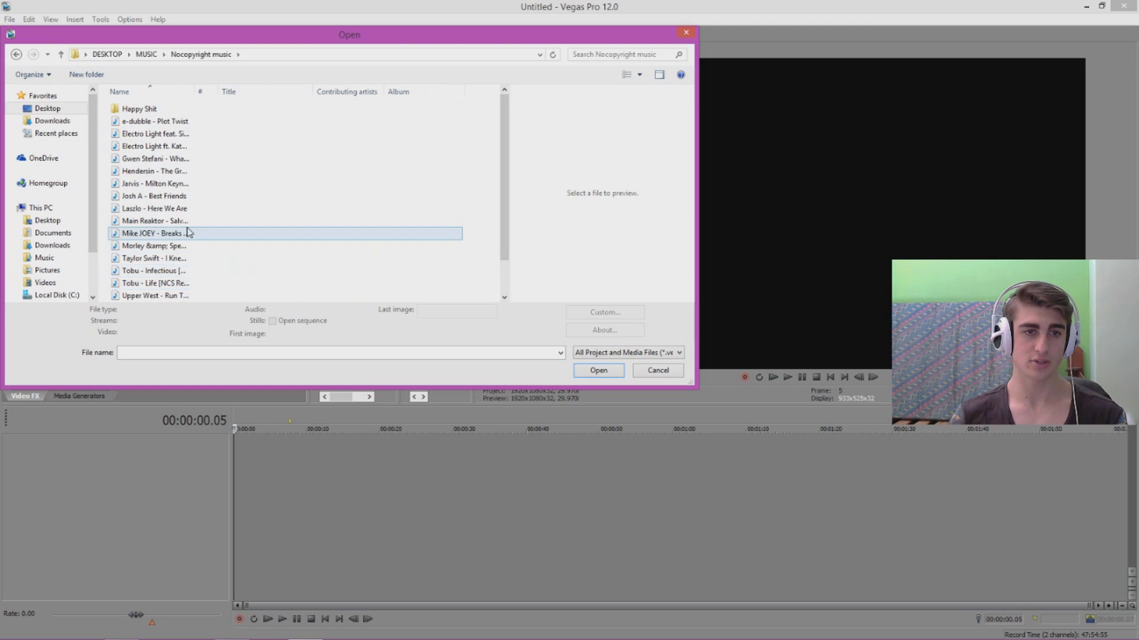
# - Open the audio file "Vena Cava - TOHKA (feat. Raya) [NCS Release]" from the Nocopyright music folder
pyautogui.click(178, 233)
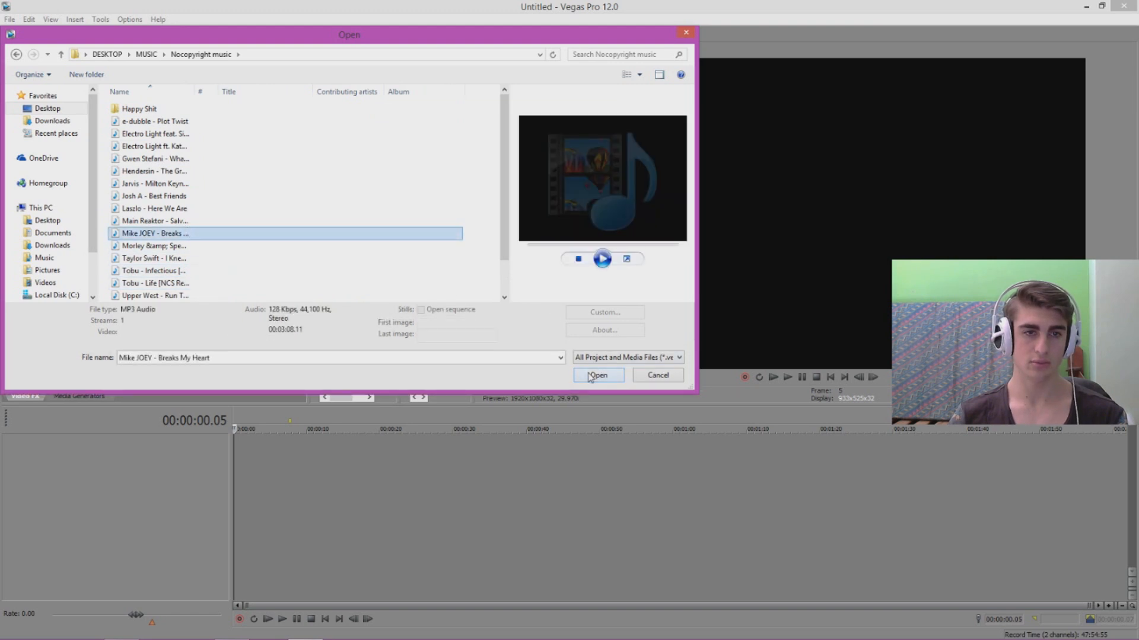
pyautogui.moveTo(506, 213); pyautogui.dragTo(505, 228)
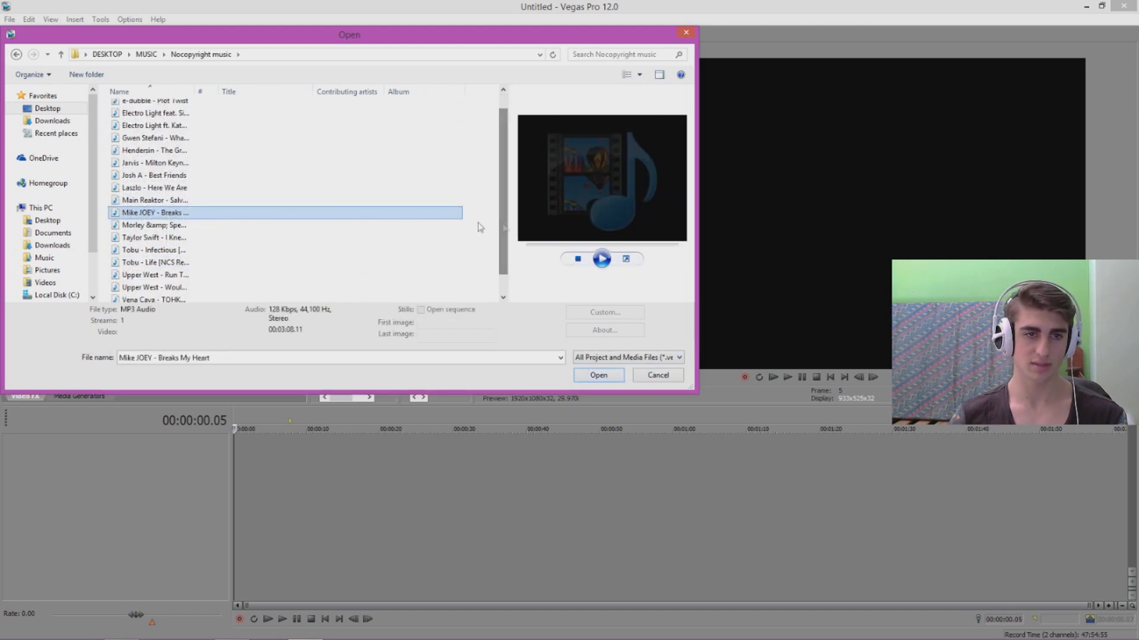
pyautogui.scroll(-1, 441, 258)
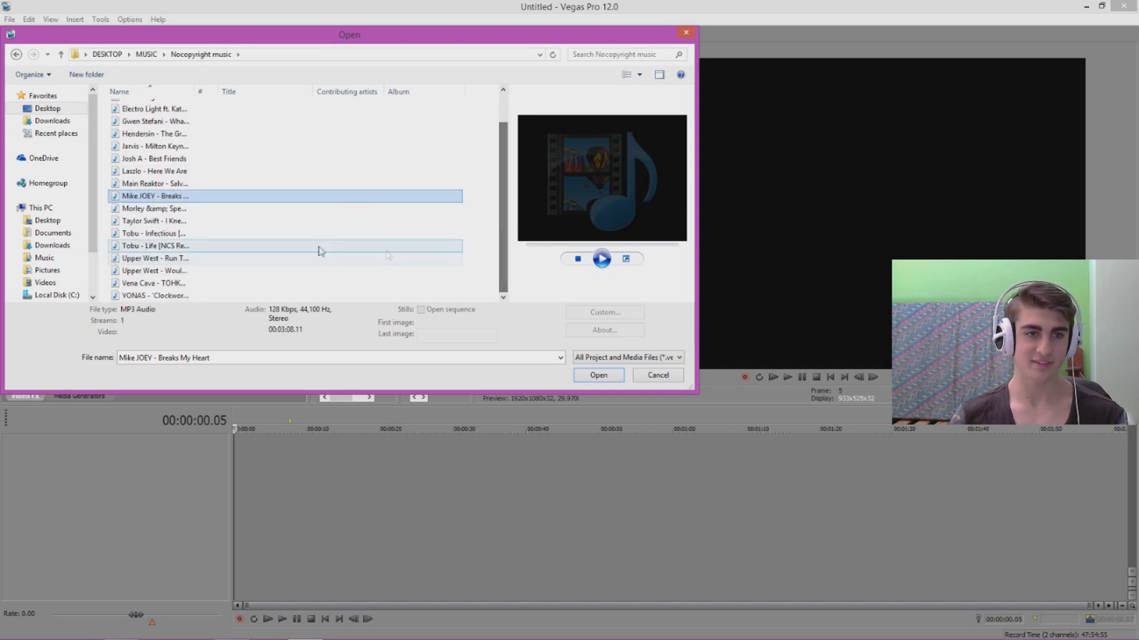
pyautogui.click(231, 284)
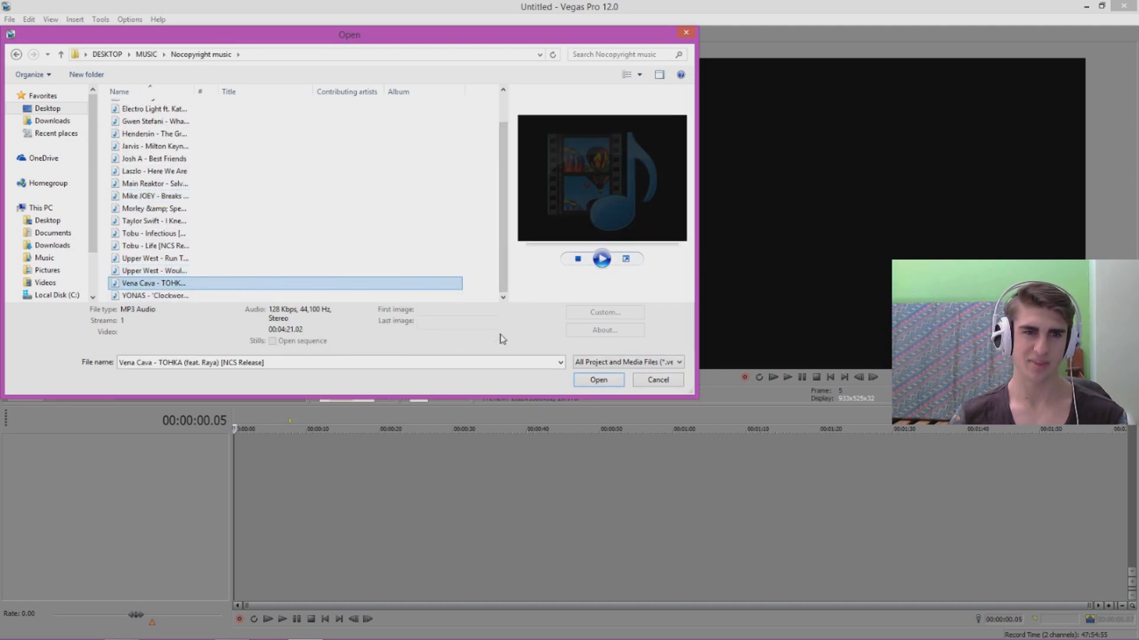
pyautogui.click(598, 375)
# - Play the audio track, skip ahead through it to about 00:01:08, and pause playback
pyautogui.click(787, 378)
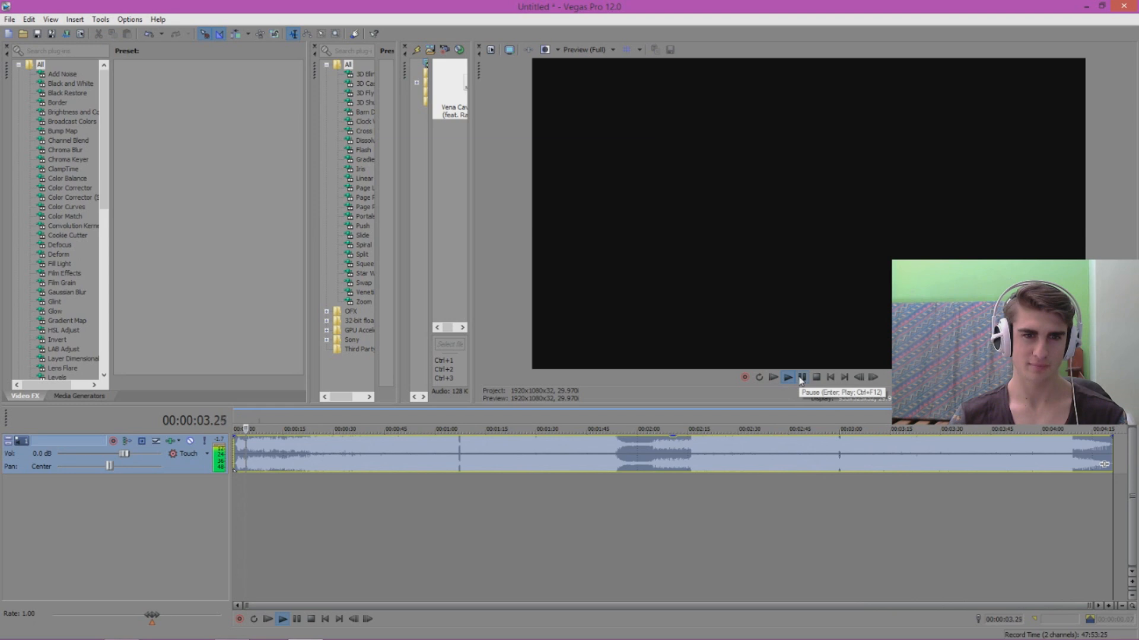
pyautogui.click(318, 418)
pyautogui.click(393, 419)
pyautogui.click(452, 418)
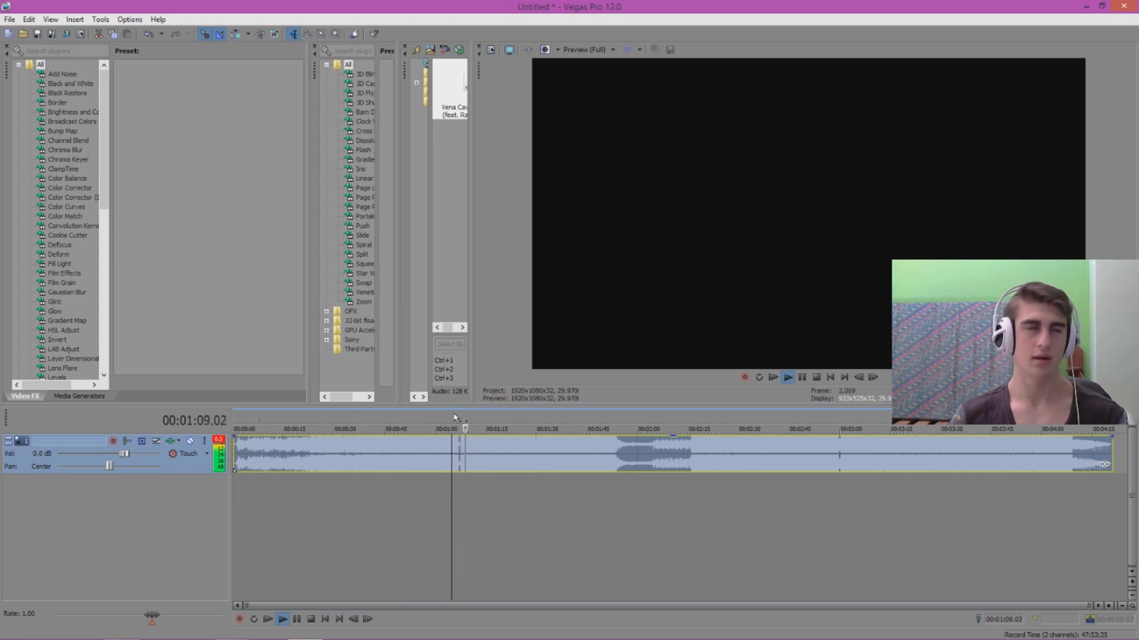
pyautogui.click(802, 378)
# - Return the playback cursor to 00:00:00.00 at the start of the audio track
pyautogui.click(384, 429)
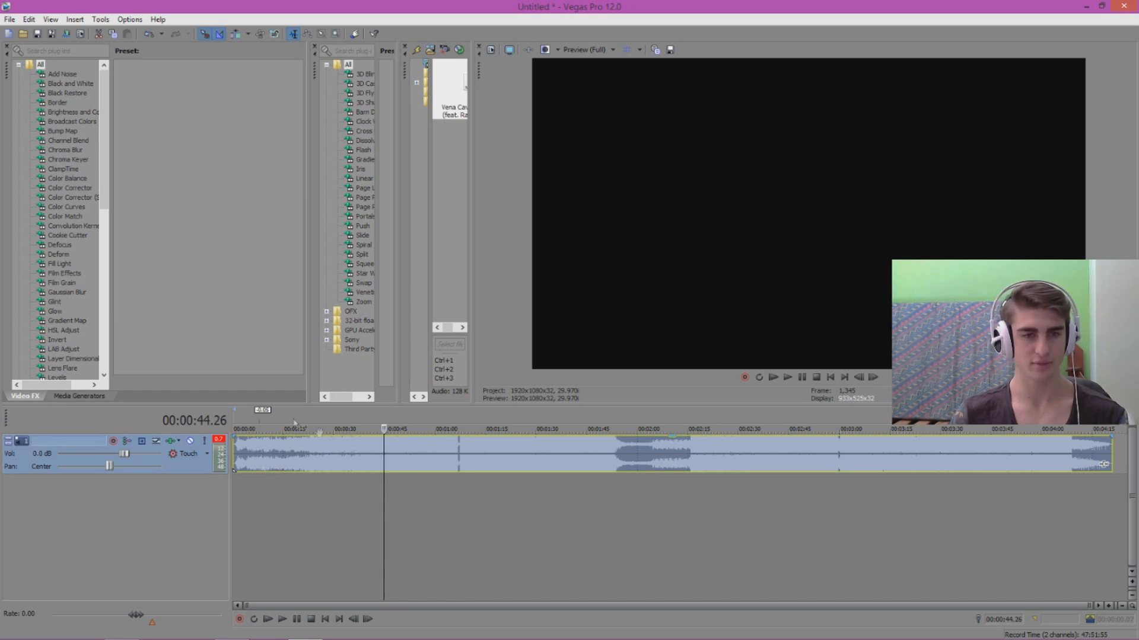
pyautogui.click(273, 416)
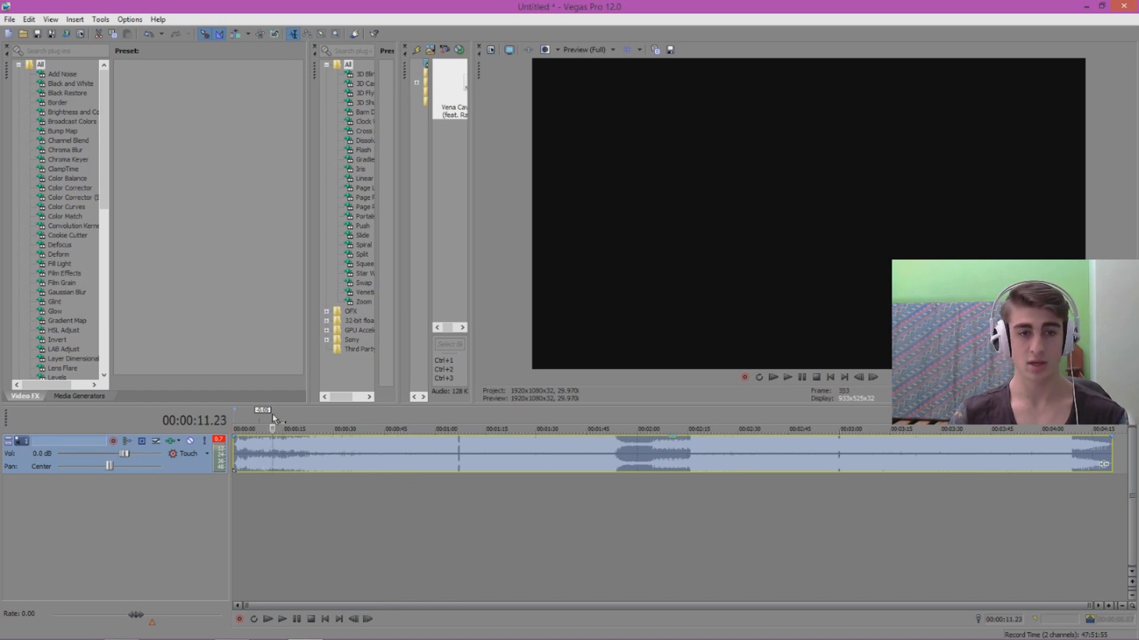
pyautogui.click(238, 426)
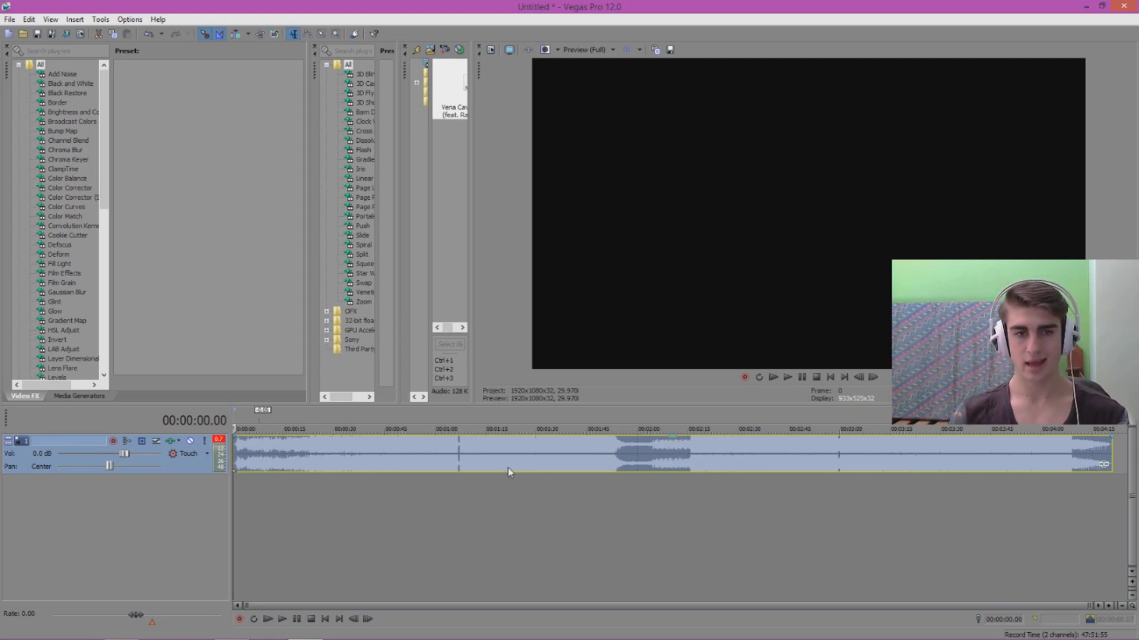
pyautogui.moveTo(693, 465); pyautogui.dragTo(533, 461)
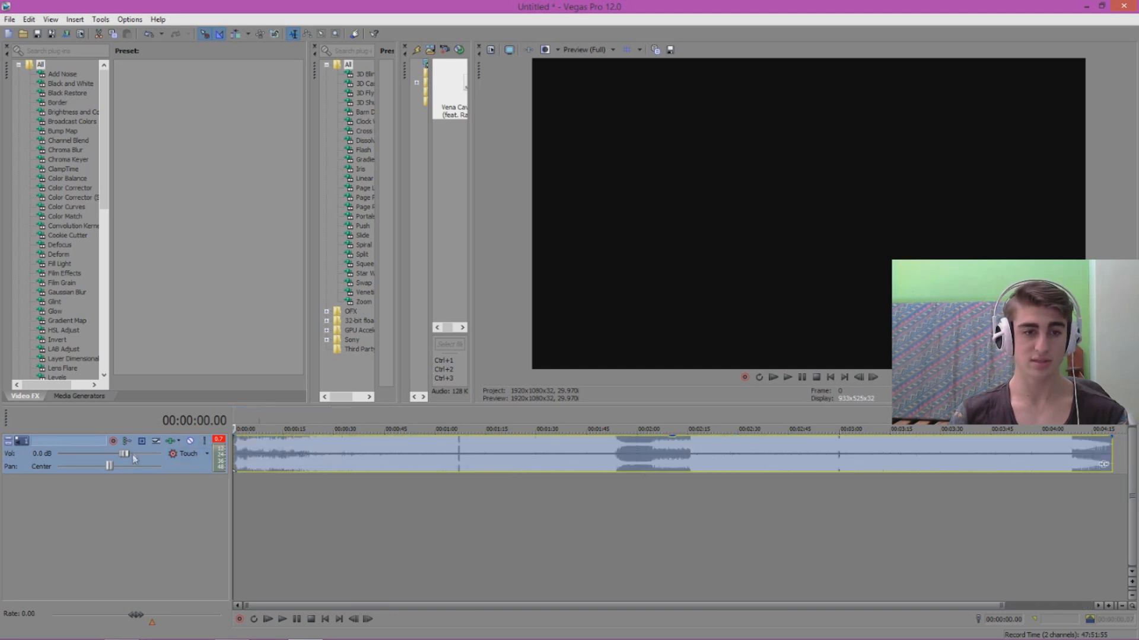
pyautogui.rightClick(172, 465)
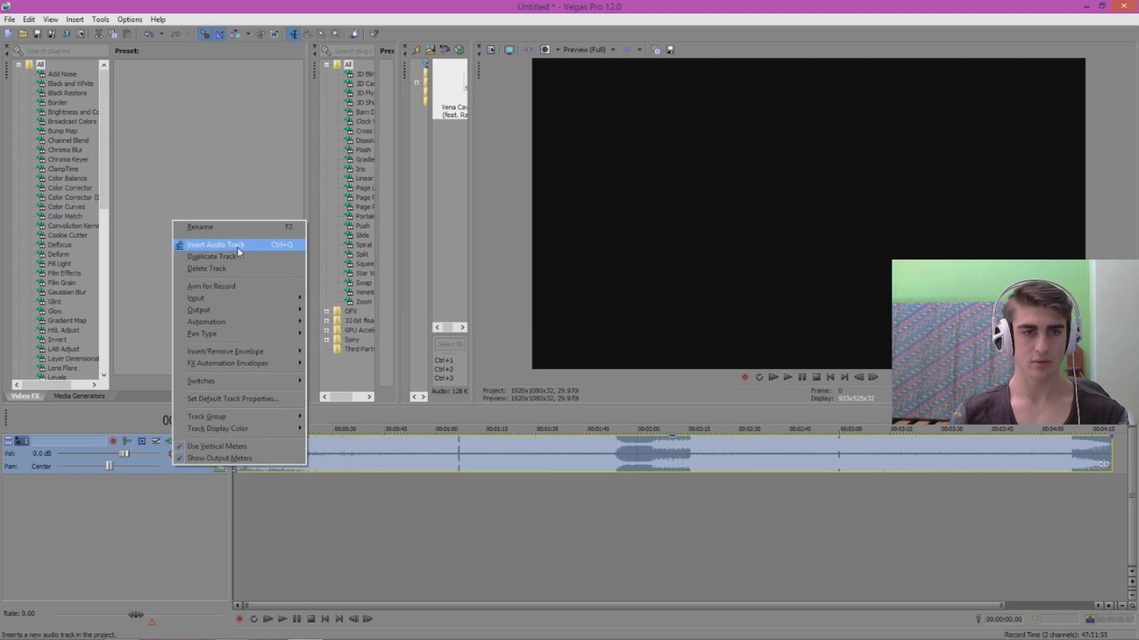
pyautogui.click(177, 492)
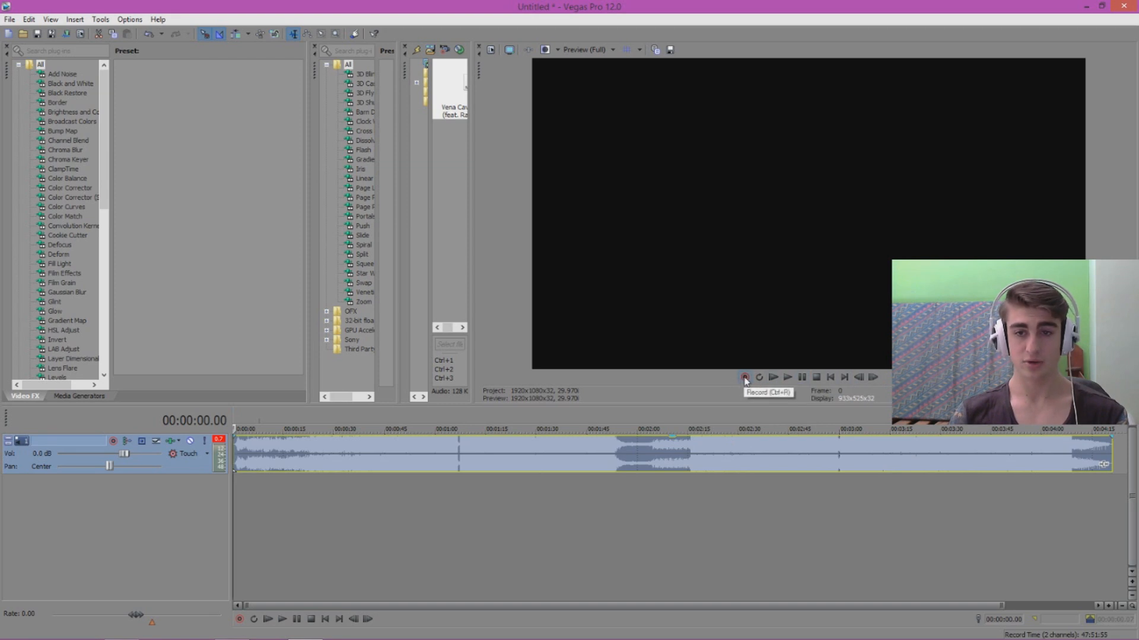
# - Switch to Open Broadcaster Software, move the webcam source to the upper-right corner of the Screen cap scene, and minimize the window
pyautogui.click(235, 628)
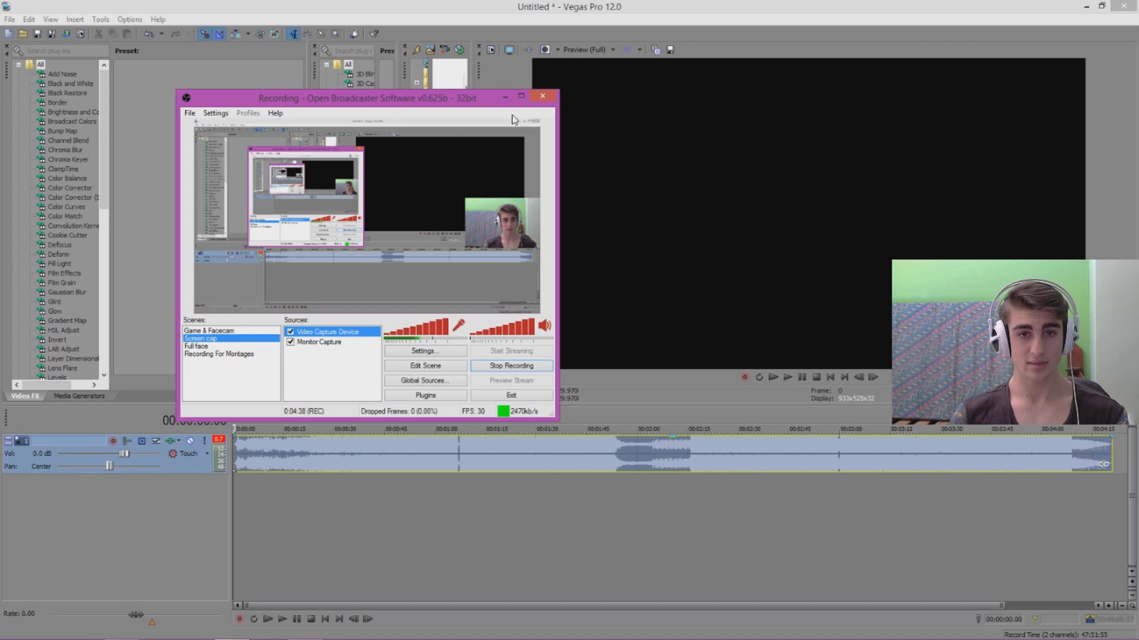
pyautogui.click(436, 366)
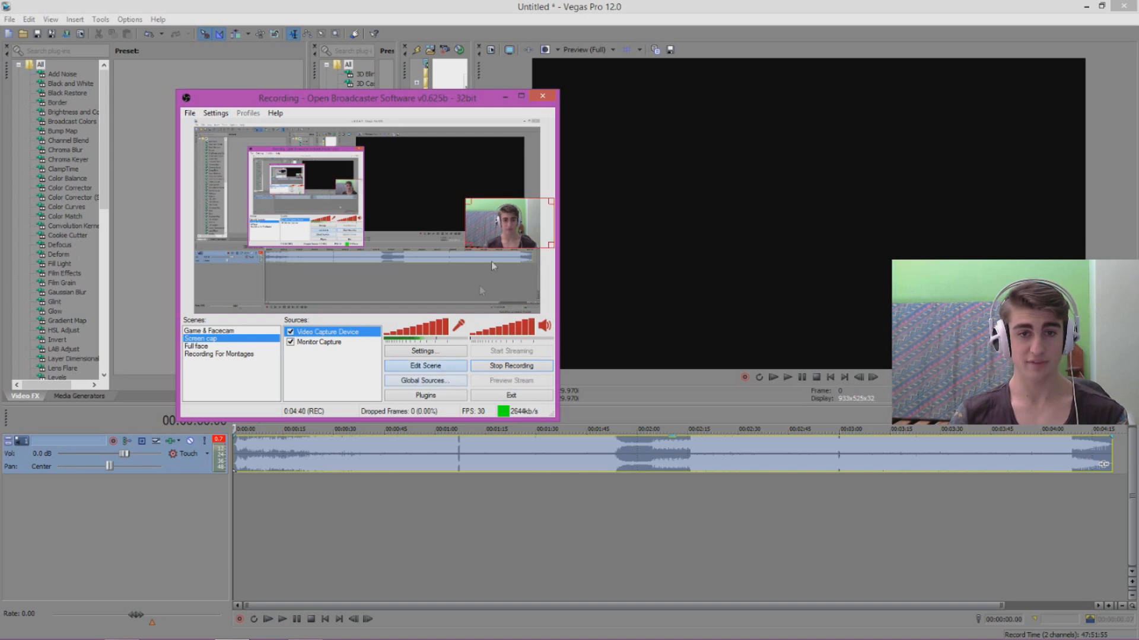
pyautogui.moveTo(505, 229); pyautogui.dragTo(513, 152)
pyautogui.click(512, 101)
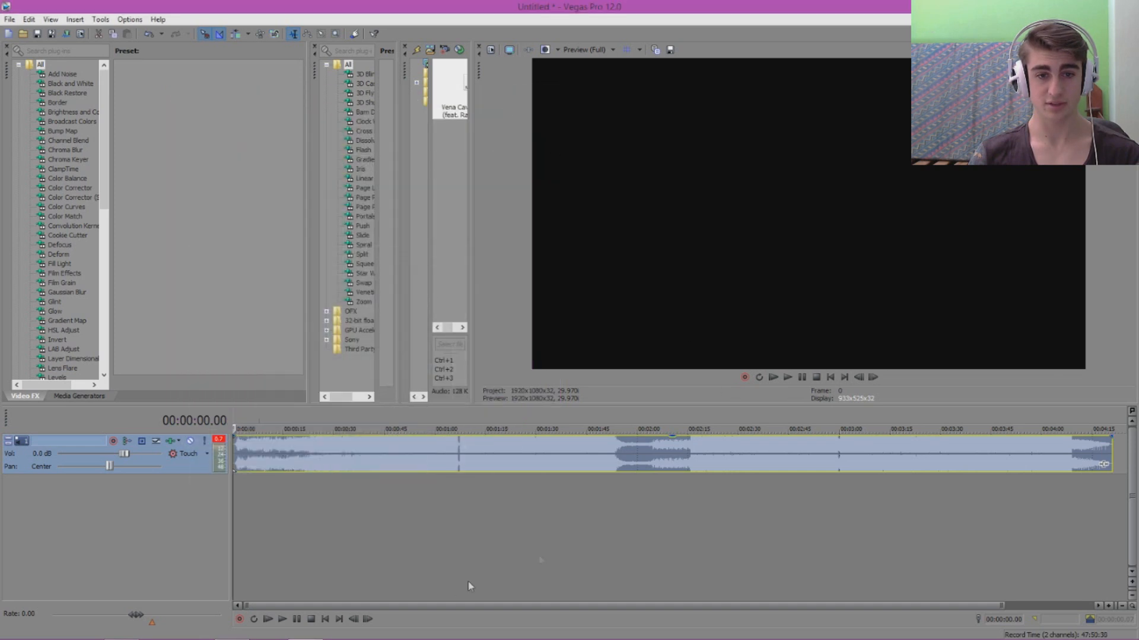
pyautogui.click(252, 631)
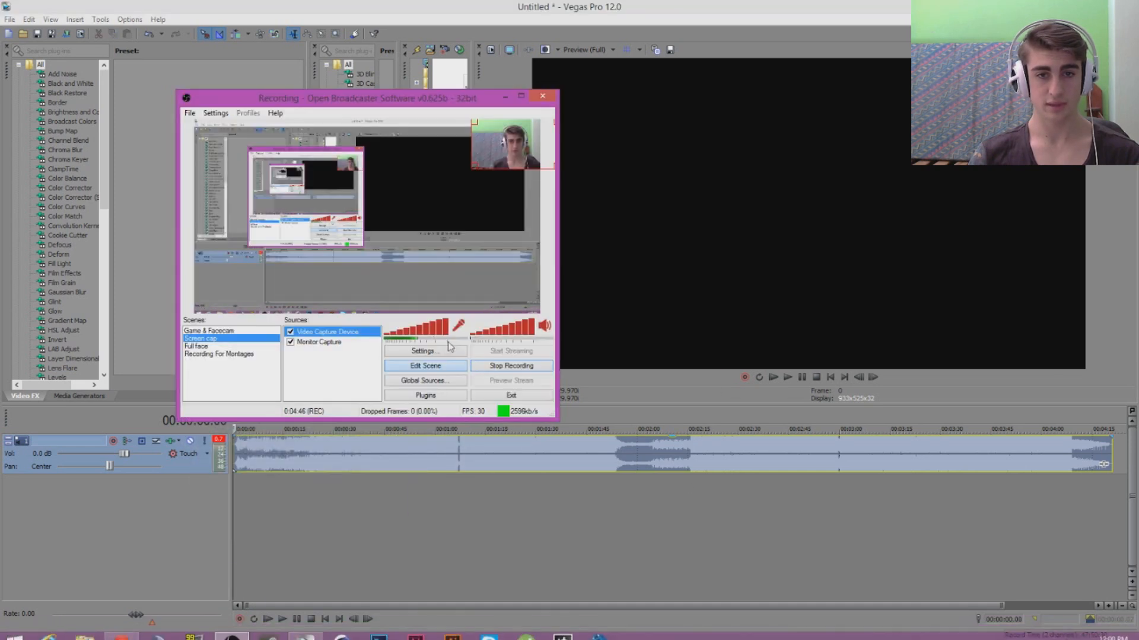
pyautogui.click(503, 97)
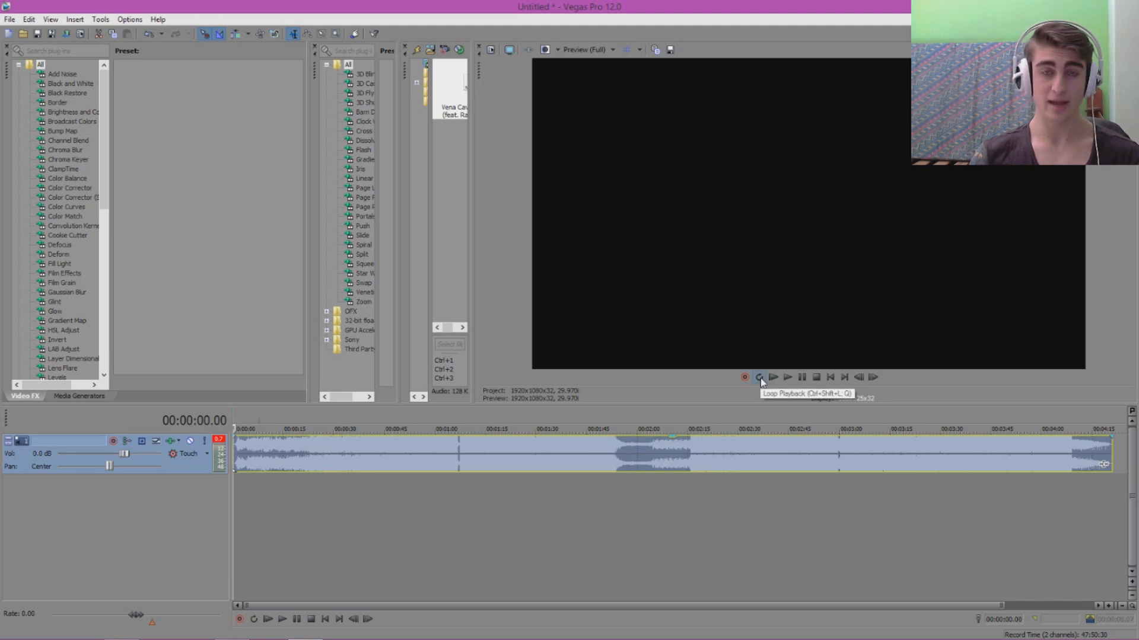
# - Mark a time selection on the timeline from about 00:01:01.24 to 00:01:25.28
pyautogui.moveTo(441, 427); pyautogui.dragTo(522, 427)
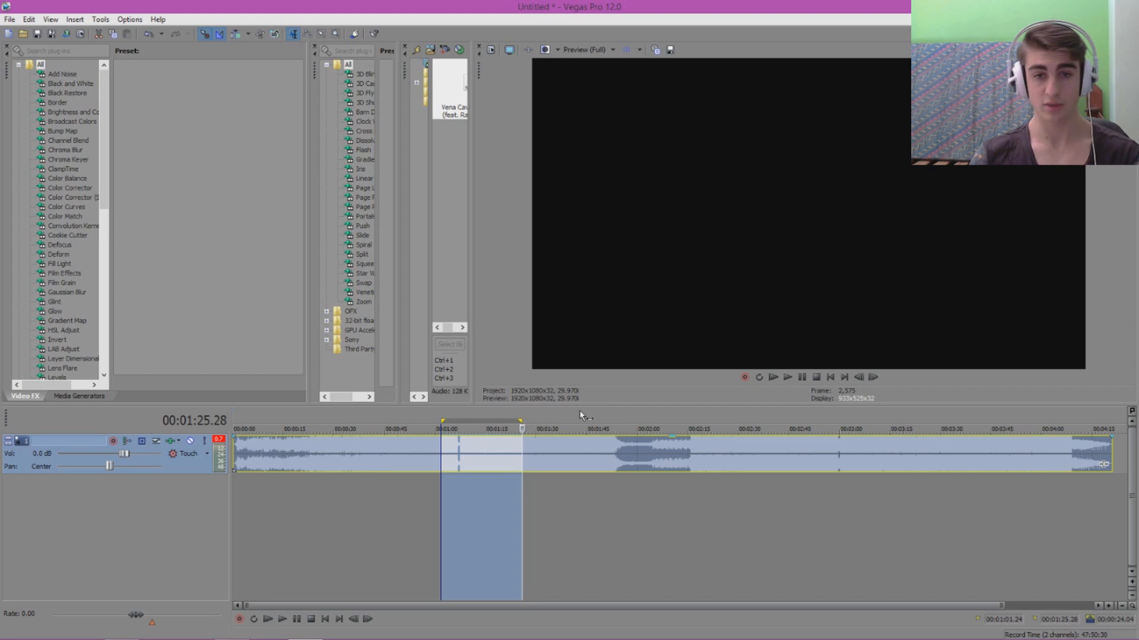
# - Mark a time selection from about 00:01:42 to 00:01:45, turn on loop playback, and play the selection before pausing
pyautogui.moveTo(579, 415)
pyautogui.mouseDown()
pyautogui.moveTo(617, 409)
pyautogui.moveTo(589, 409)
pyautogui.mouseUp()
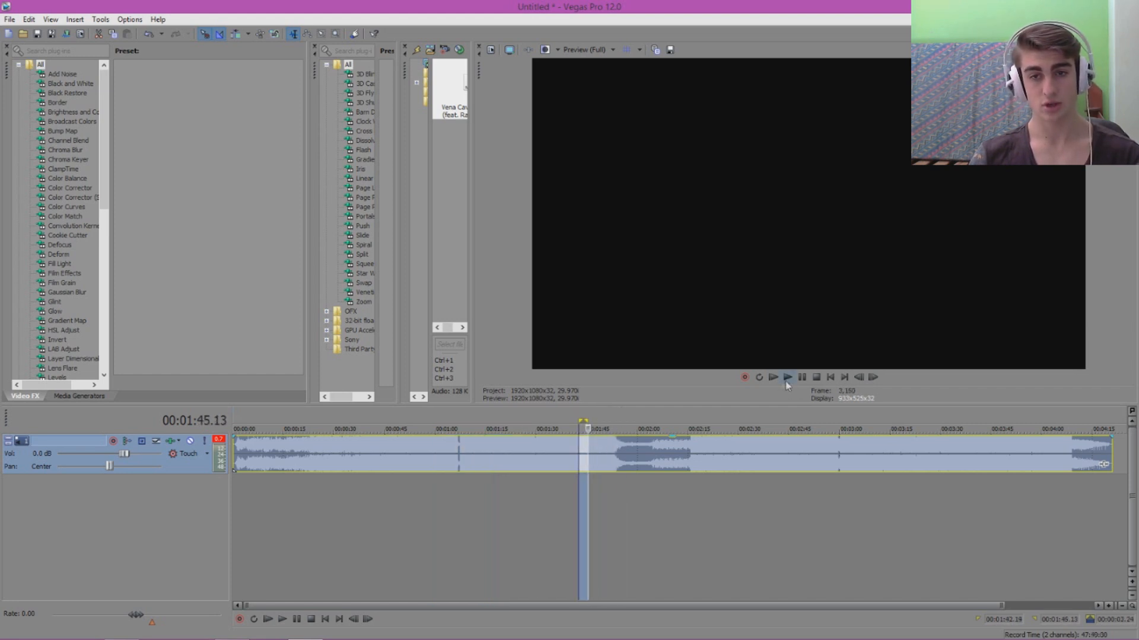
pyautogui.click(759, 378)
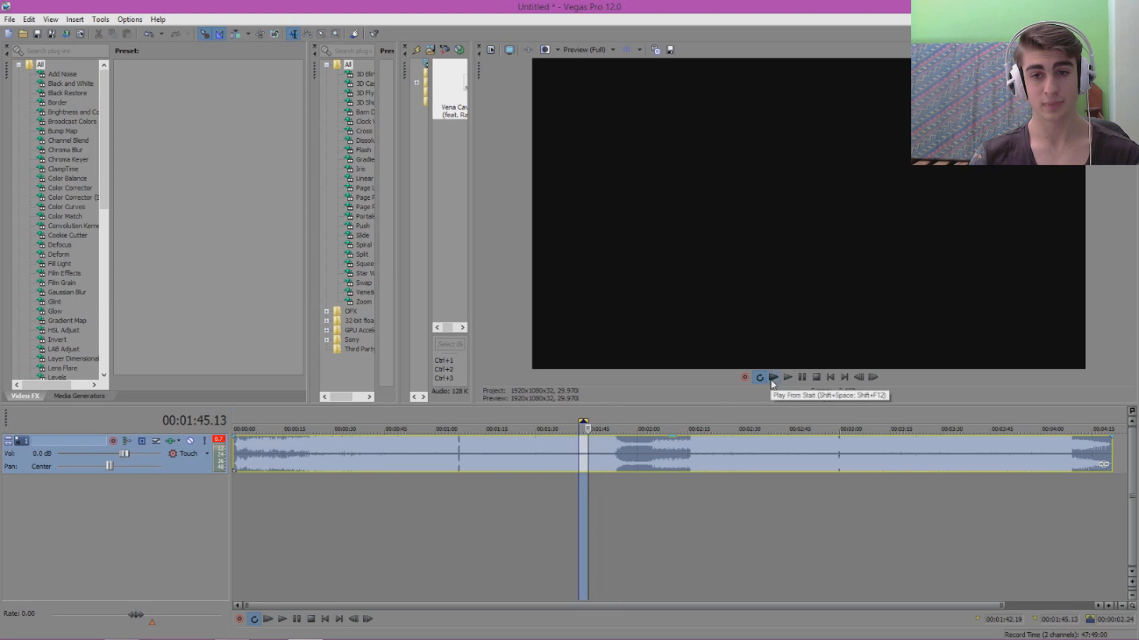
pyautogui.click(785, 378)
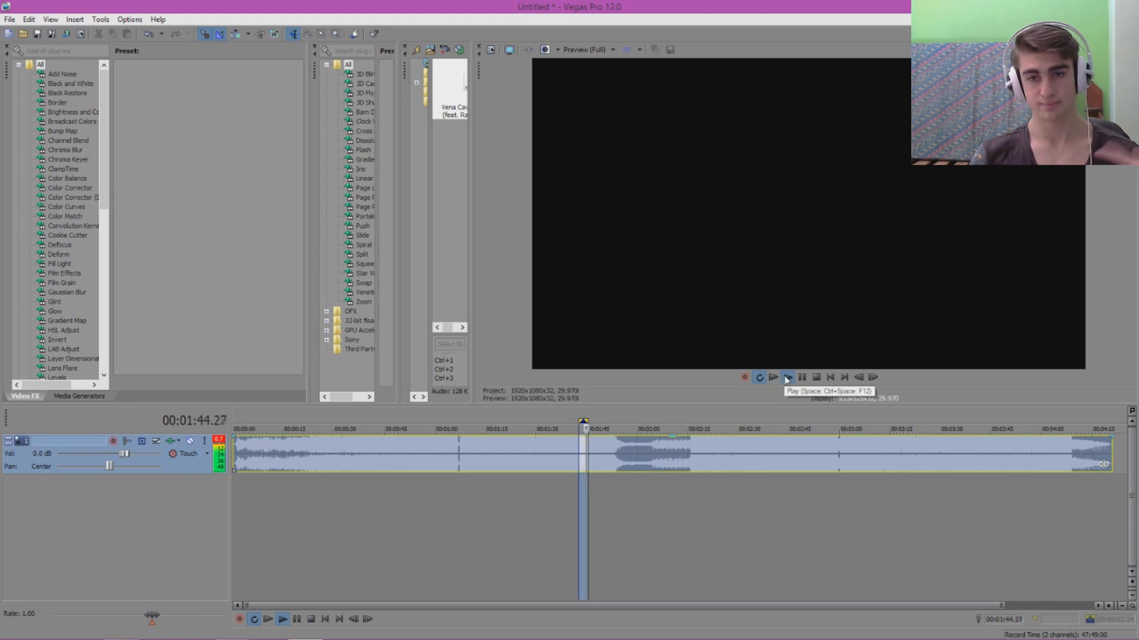
pyautogui.click(801, 378)
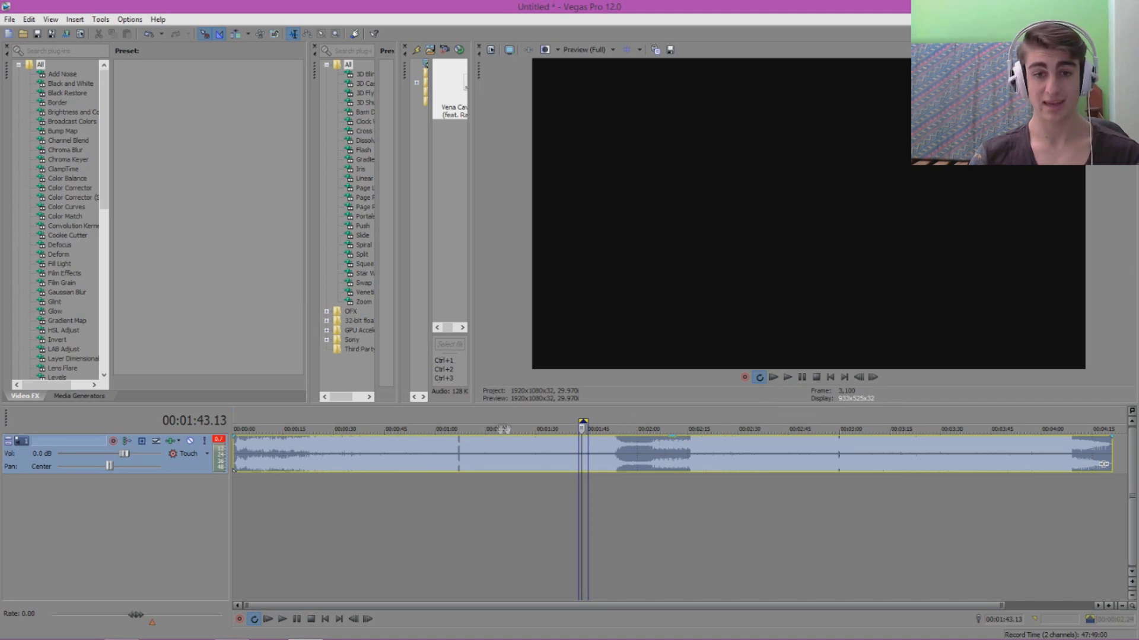
# - Mark time selections from 00:00:56.21 to 00:01:19.27 and from 00:01:48.13 to 00:02:07.19, and place the cursor at 00:02:15.16
pyautogui.moveTo(424, 423); pyautogui.dragTo(502, 422)
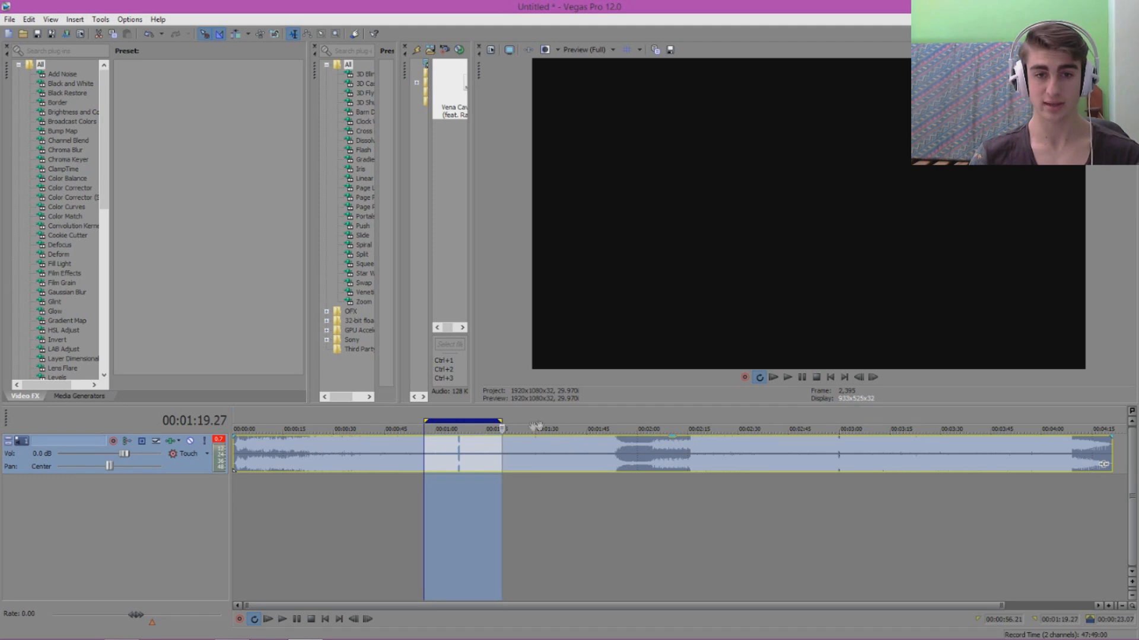
pyautogui.moveTo(599, 423); pyautogui.dragTo(662, 424)
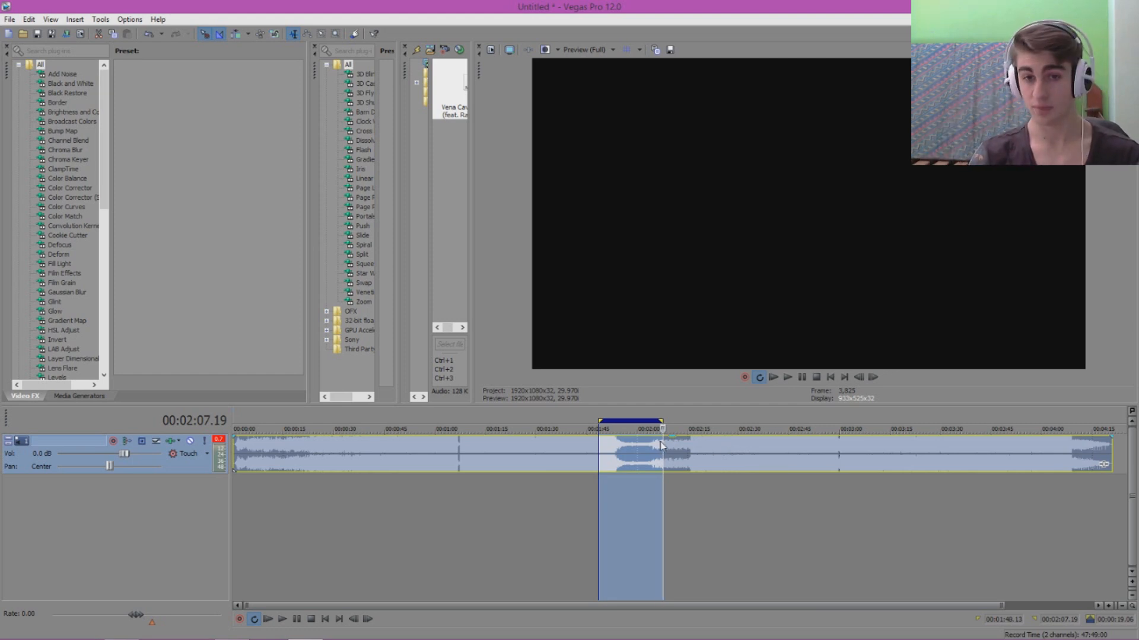
pyautogui.click(689, 416)
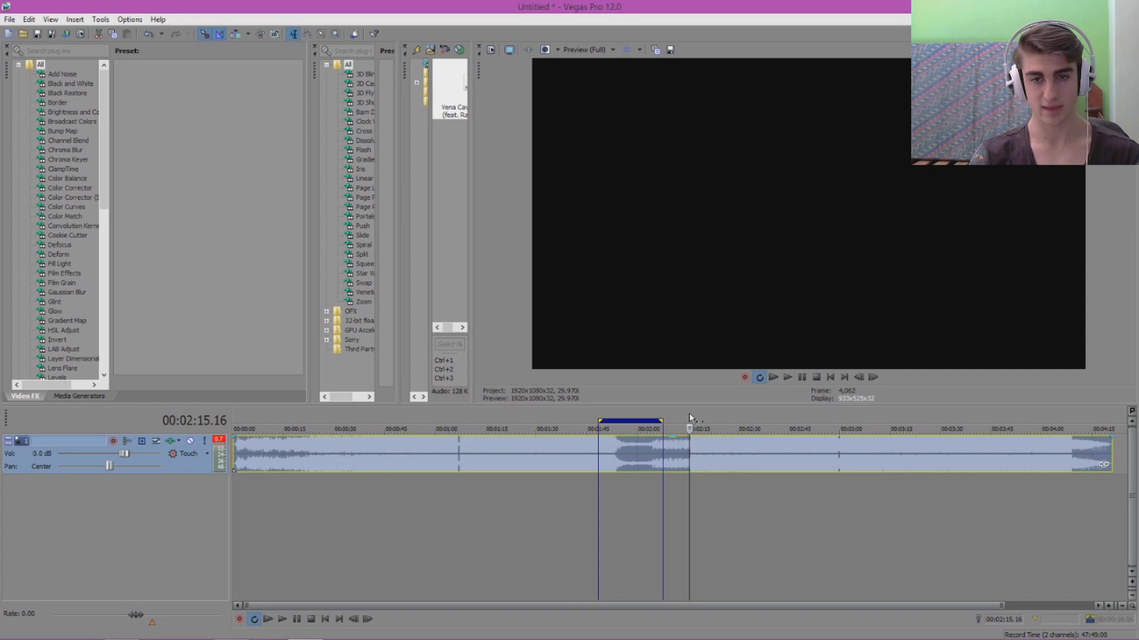
# - Try several cursor positions in the second half of the track and mark a short time selection near 00:02:46
pyautogui.click(747, 413)
pyautogui.click(675, 414)
pyautogui.click(734, 411)
pyautogui.click(775, 413)
pyautogui.moveTo(793, 412); pyautogui.dragTo(814, 411)
pyautogui.click(745, 419)
pyautogui.click(825, 420)
pyautogui.click(903, 431)
pyautogui.click(778, 417)
pyautogui.click(787, 377)
pyautogui.click(810, 409)
pyautogui.press('Return')
pyautogui.scroll(-1, 932, 465)
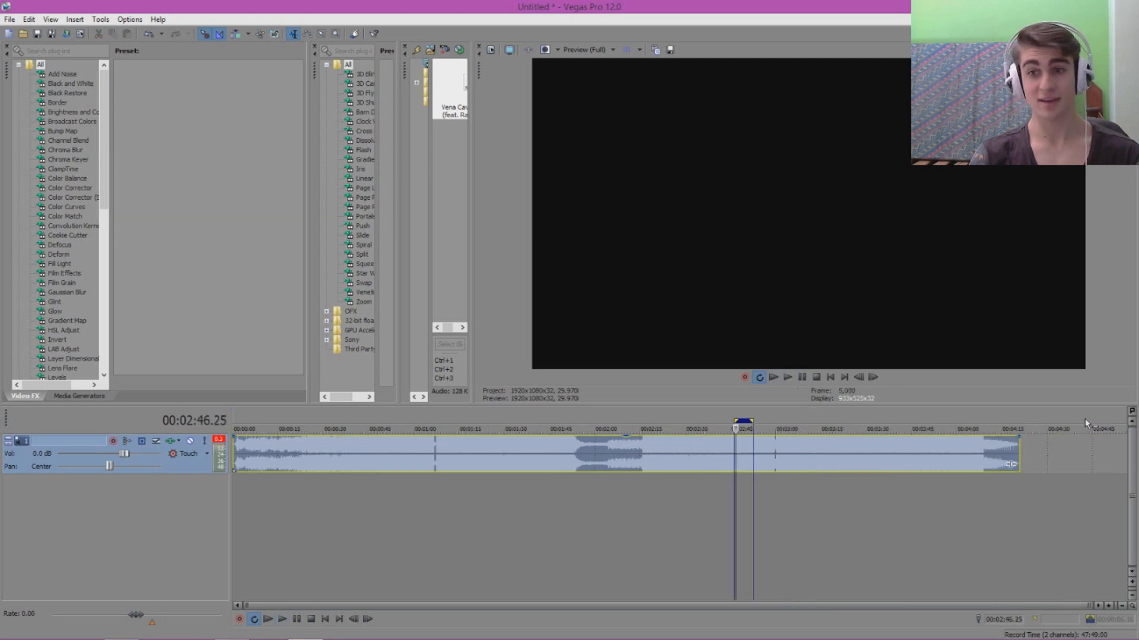
# - Mark a short time selection beyond the end of the audio track and place the playback cursor at 00:00:01.29
pyautogui.moveTo(1086, 421); pyautogui.dragTo(1112, 421)
pyautogui.click(361, 439)
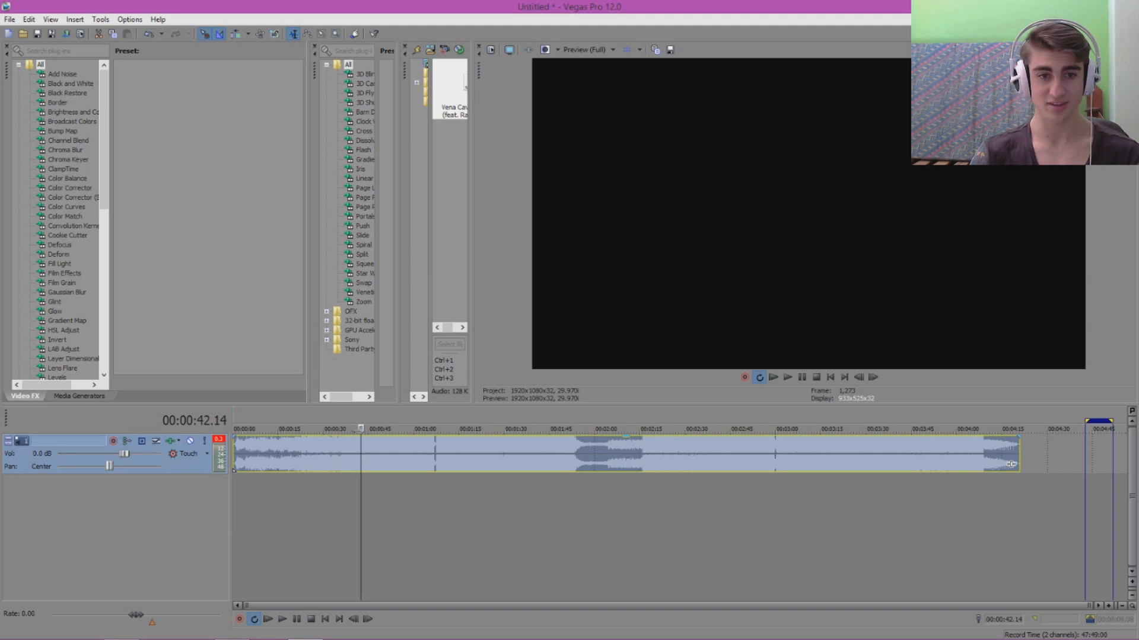
pyautogui.click(443, 422)
pyautogui.click(432, 423)
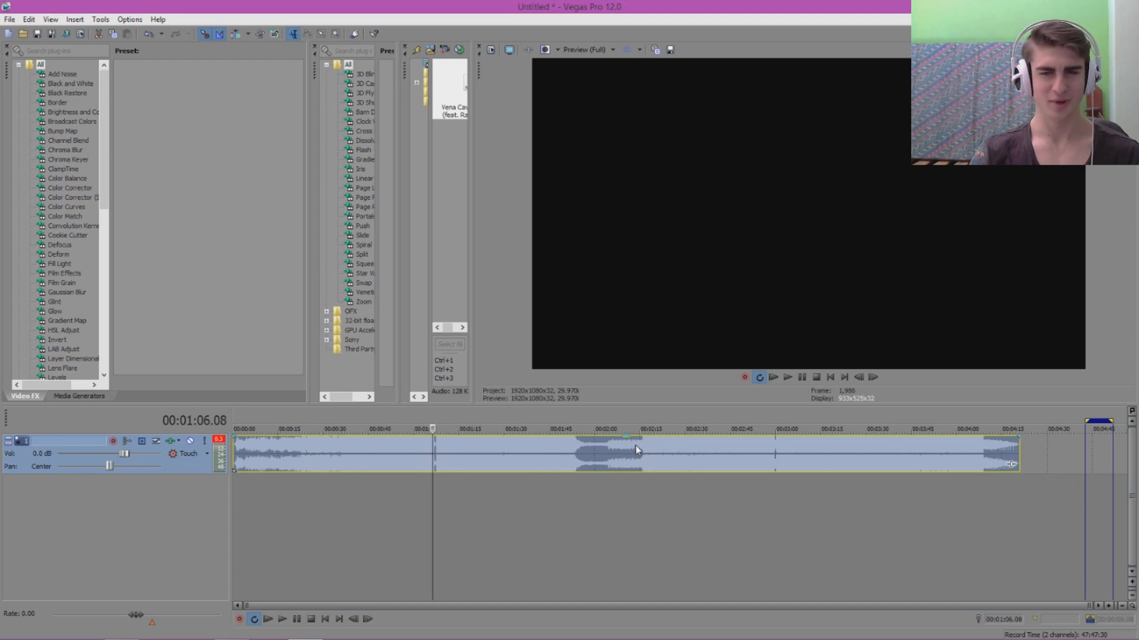
pyautogui.click(238, 422)
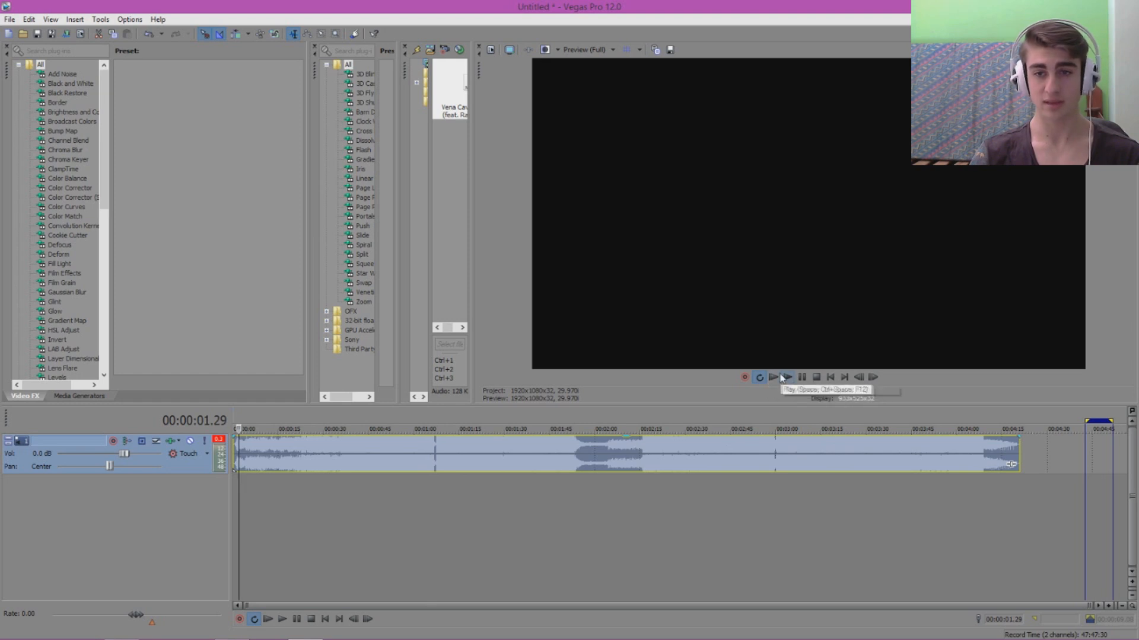
# - Place the playback cursor at various points along the audio track between about 00:01:15 and 00:03:43
pyautogui.click(614, 414)
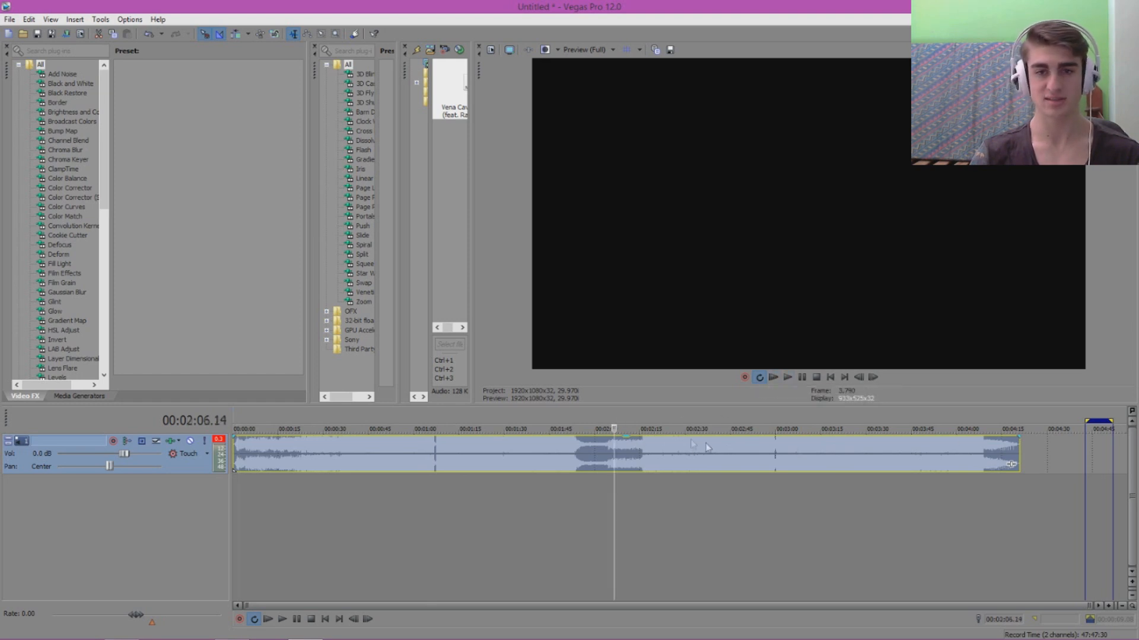
pyautogui.click(586, 415)
pyautogui.click(559, 415)
pyautogui.click(845, 415)
pyautogui.click(907, 415)
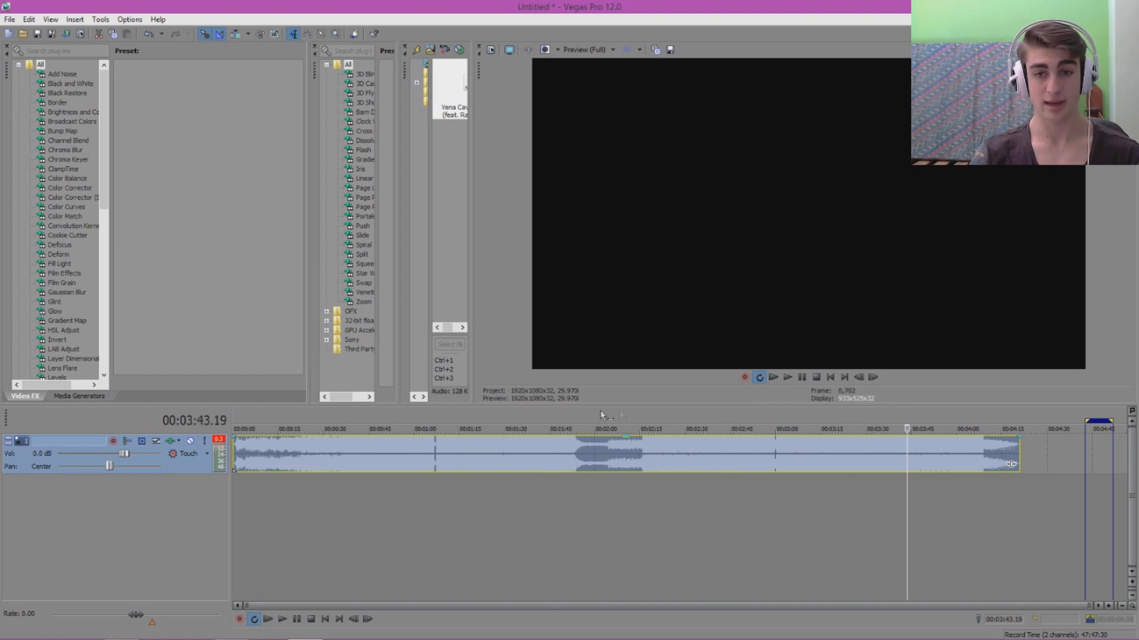
pyautogui.click(462, 415)
pyautogui.click(590, 415)
pyautogui.click(733, 415)
pyautogui.click(826, 415)
pyautogui.click(905, 415)
# - Place the cursor at 00:02:43.25, play the project from its start, and pause after about a second
pyautogui.click(726, 415)
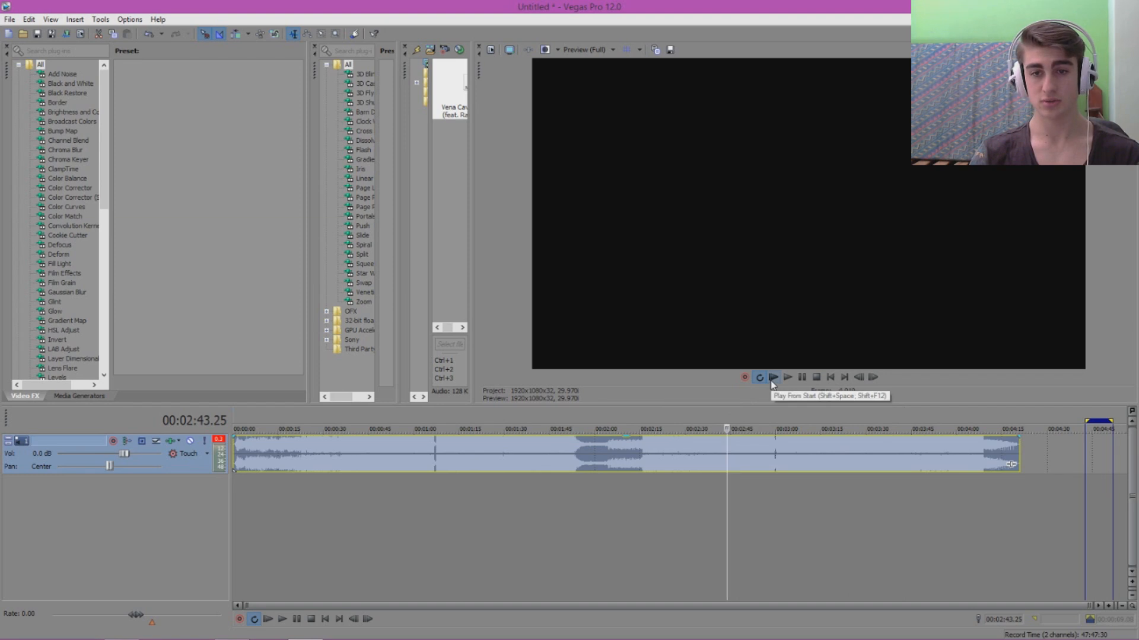
pyautogui.click(771, 381)
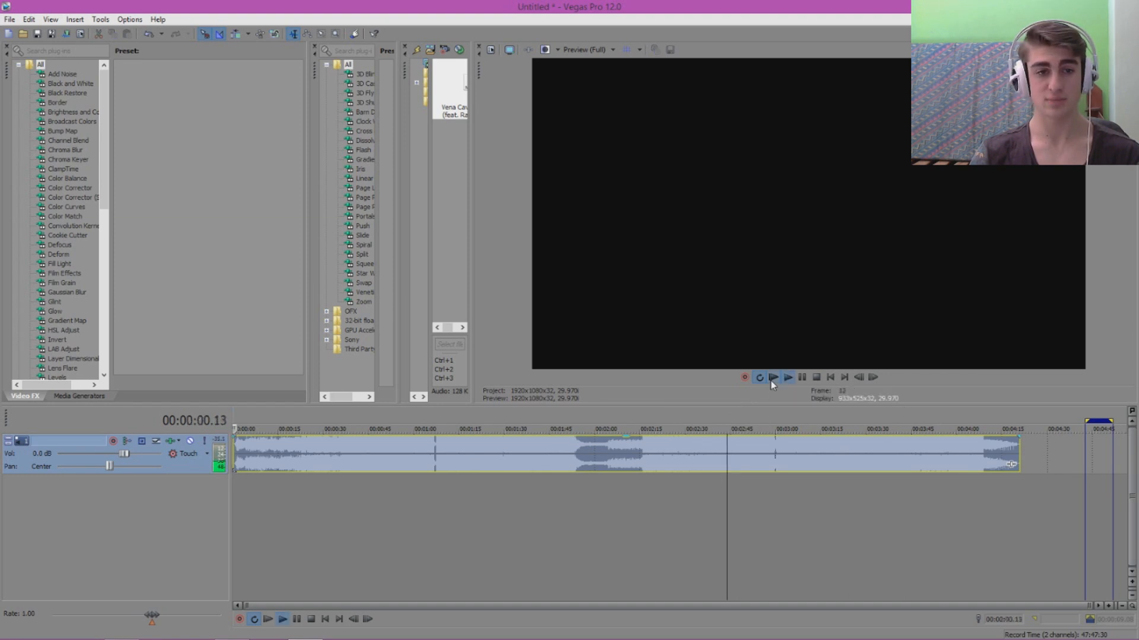
pyautogui.click(802, 377)
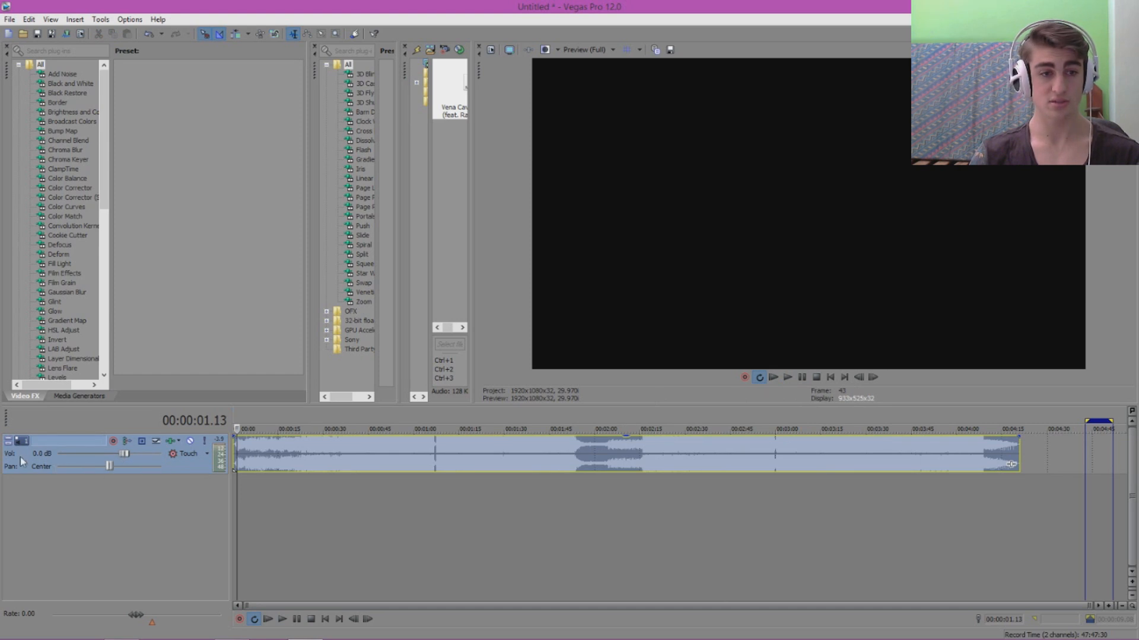
# - Lower the audio track's volume to -34.2 dB and briefly play the track around 00:02:25 before pausing
pyautogui.moveTo(114, 461); pyautogui.dragTo(75, 463)
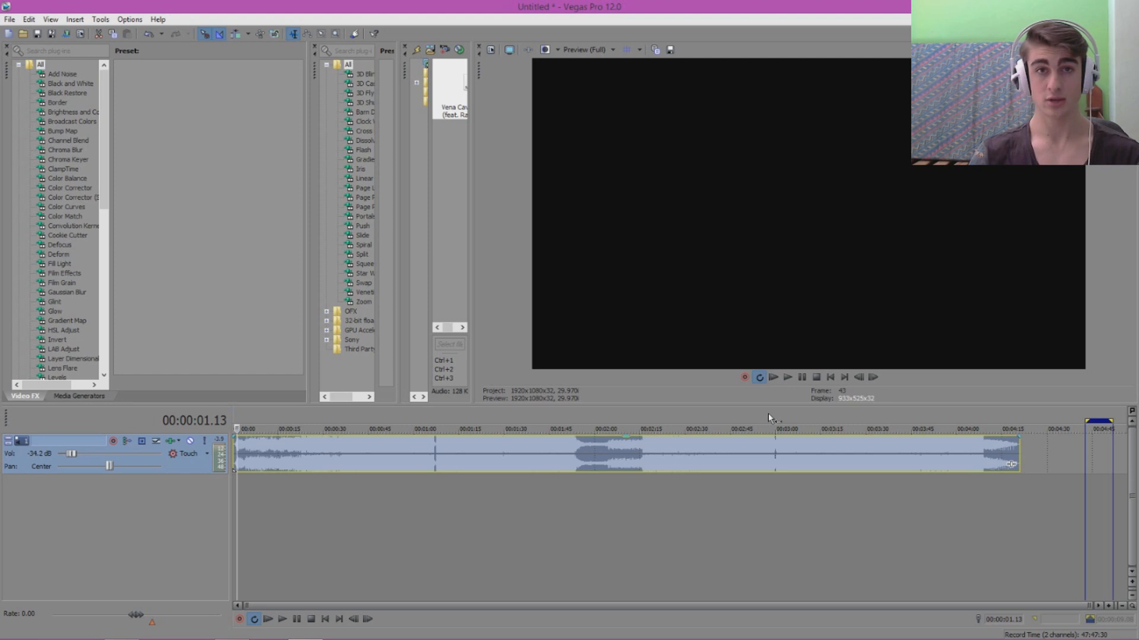
pyautogui.click(788, 379)
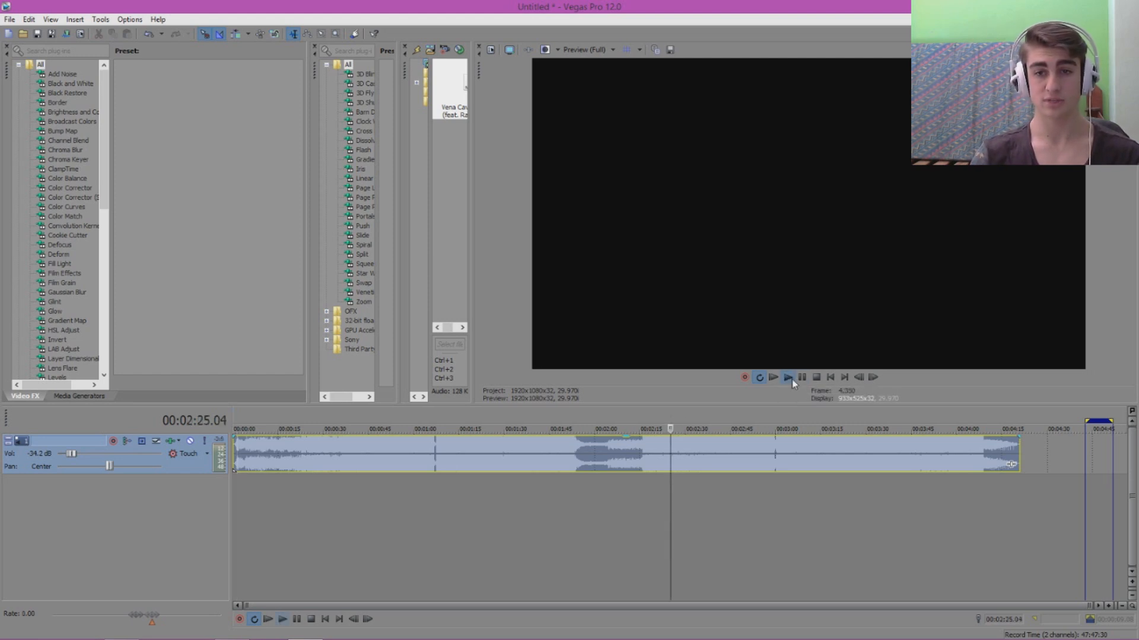
pyautogui.click(800, 378)
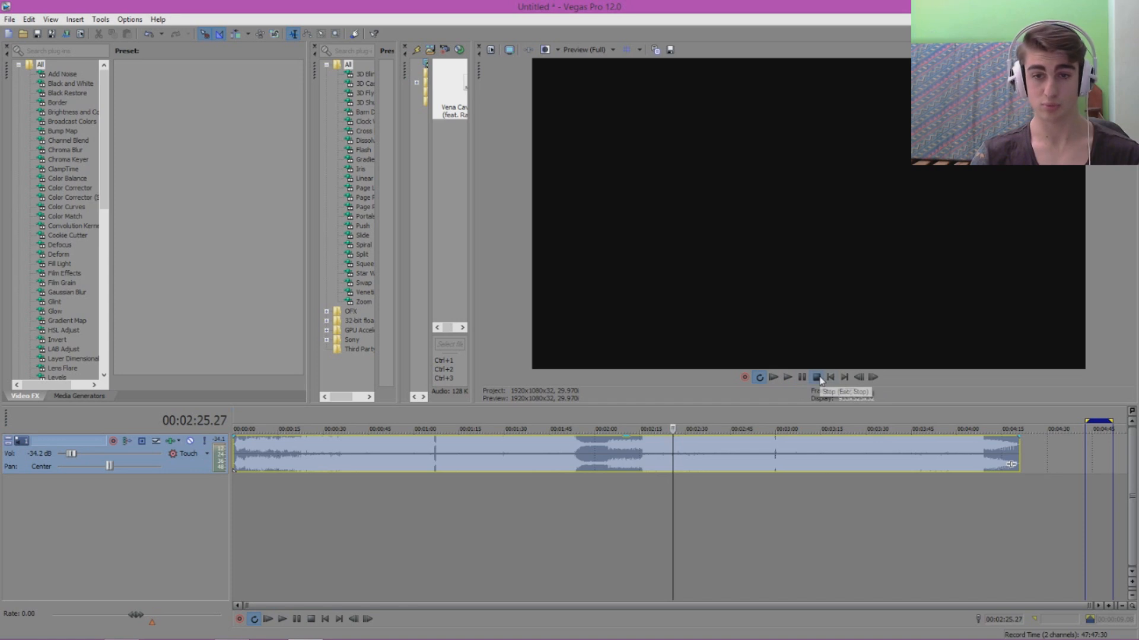
# - Move the playback cursor back frame by frame to 00:02:25.17 and forward again to 00:02:25.21
pyautogui.click(860, 378)
pyautogui.click(861, 379)
pyautogui.click(861, 378)
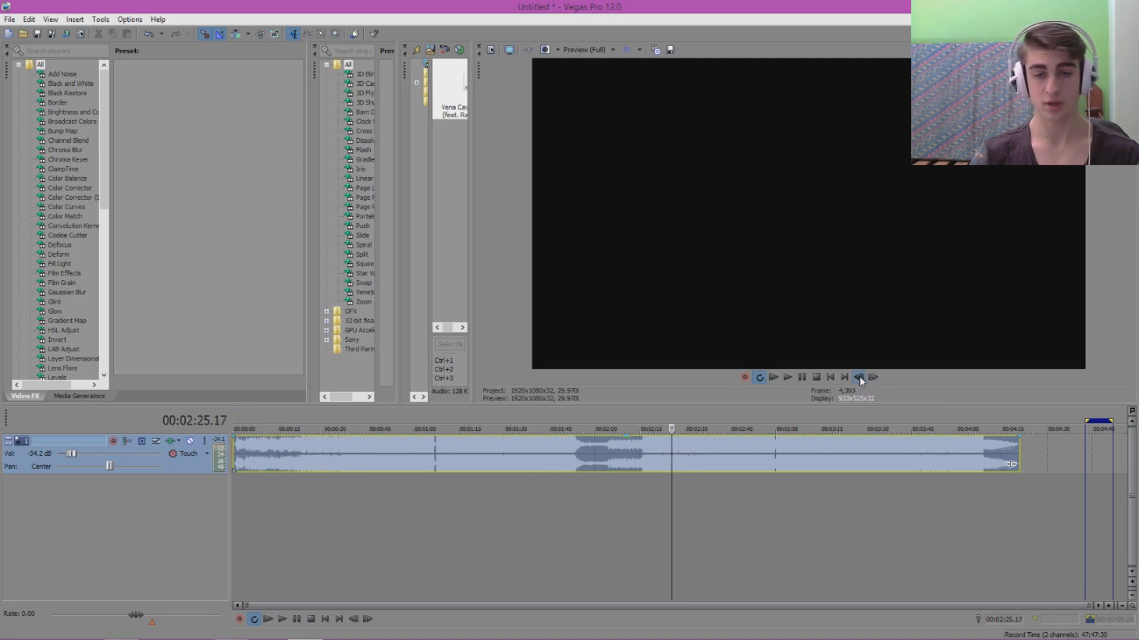
pyautogui.click(872, 379)
pyautogui.click(872, 378)
pyautogui.click(872, 378)
pyautogui.click(872, 379)
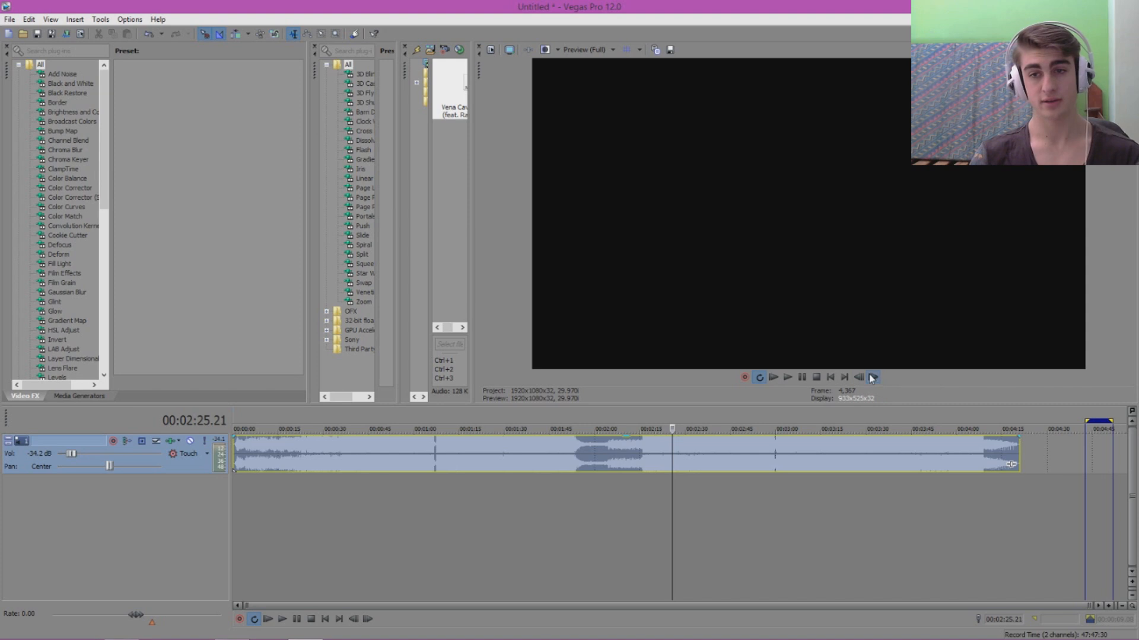
pyautogui.click(858, 378)
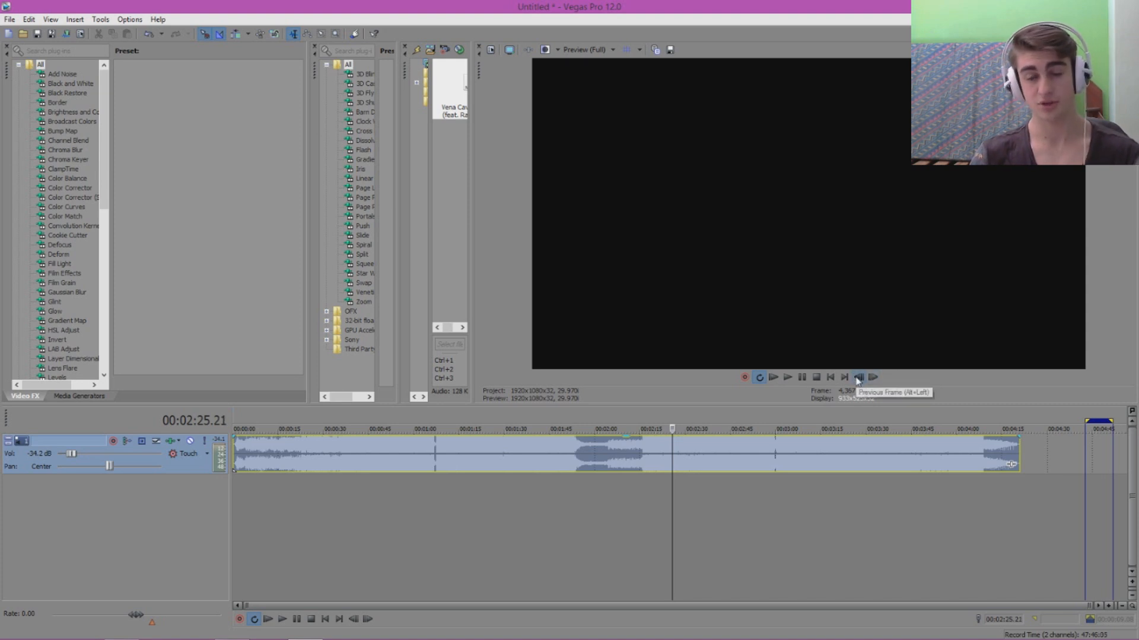
# - Place the cursor at 00:02:32.19 and nudge it backward and forward along the track, ending at 00:02:35.09
pyautogui.click(714, 458)
pyautogui.click(693, 459)
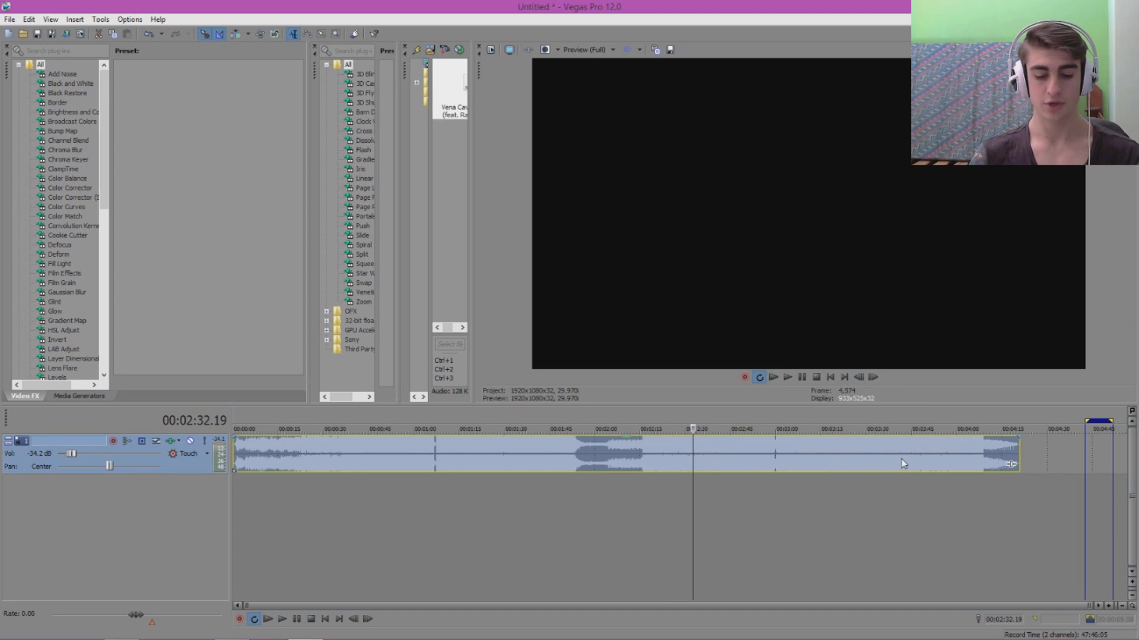
pyautogui.press('Right')
pyautogui.press('Right')
pyautogui.press('Left')
pyautogui.press('Left')
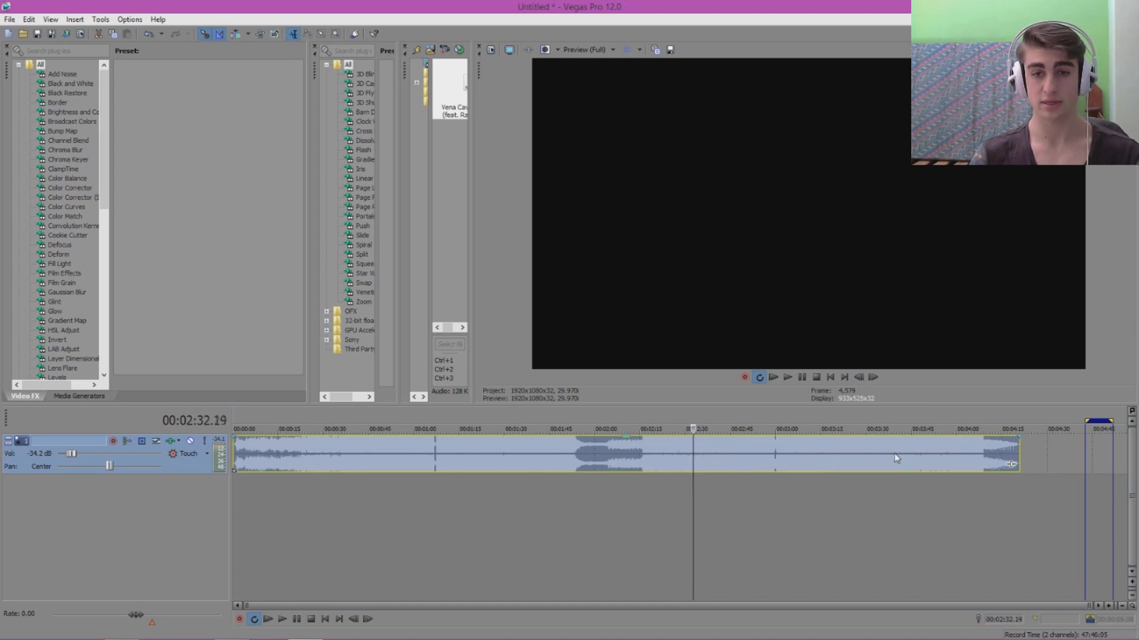
pyautogui.press('Left')
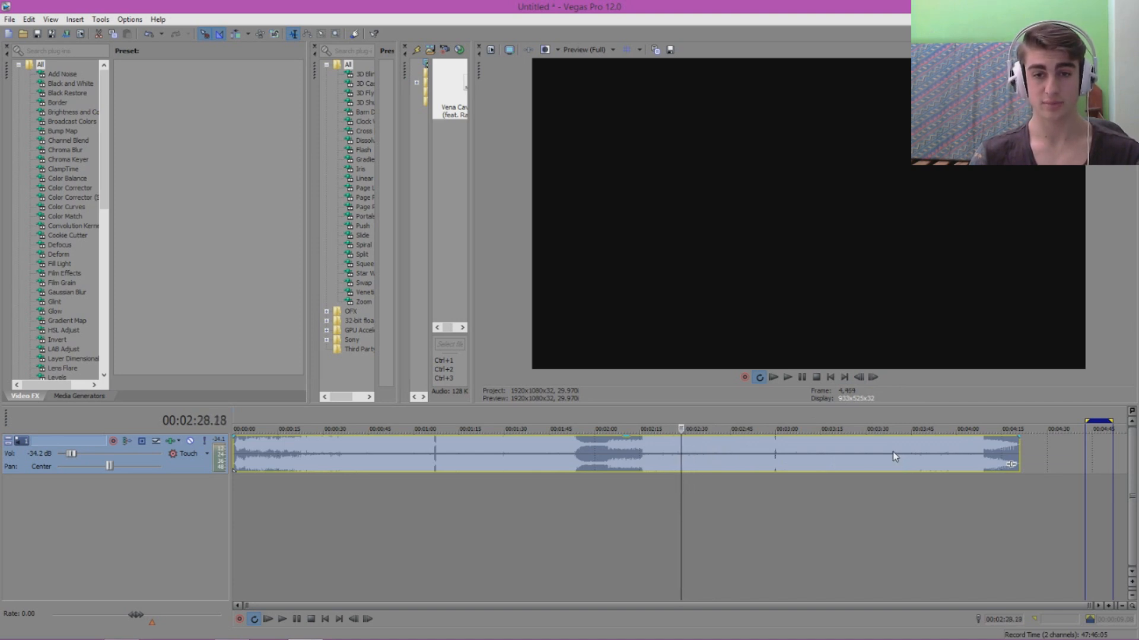
pyautogui.press('Right')
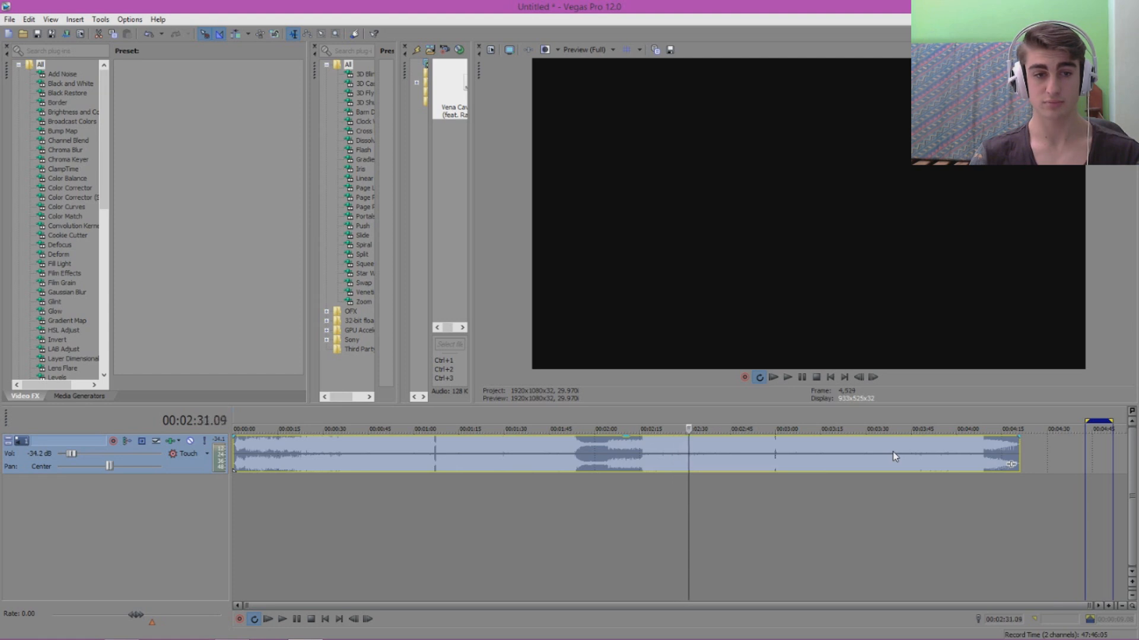
pyautogui.press('Right')
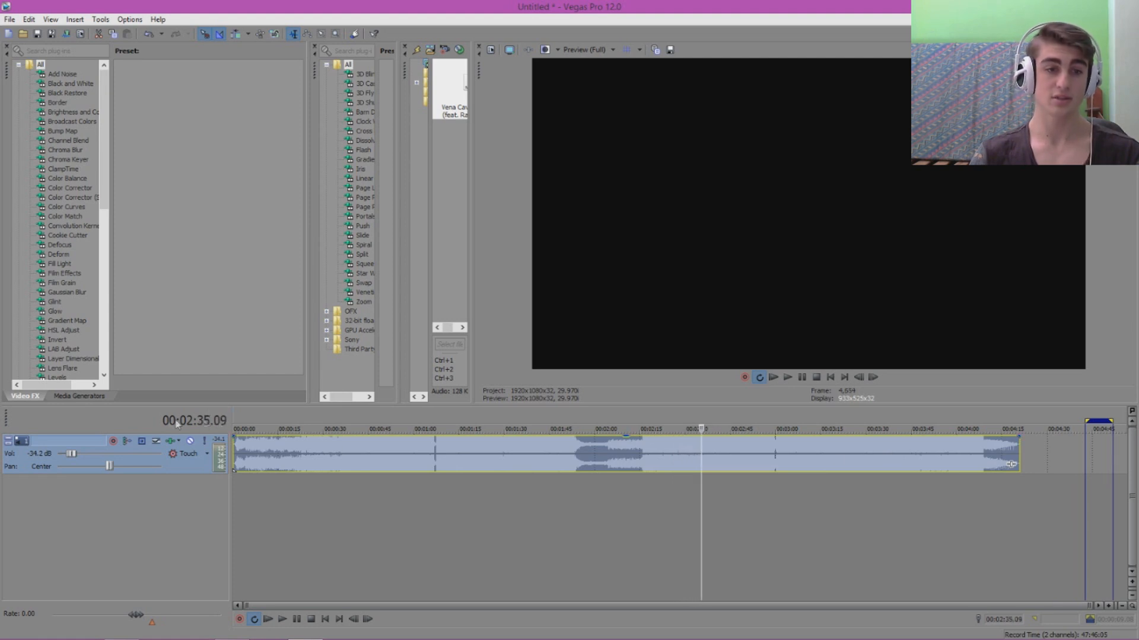
# - Nudge the playback cursor back and forth in small increments, finishing at 00:02:33.09
pyautogui.press('Left')
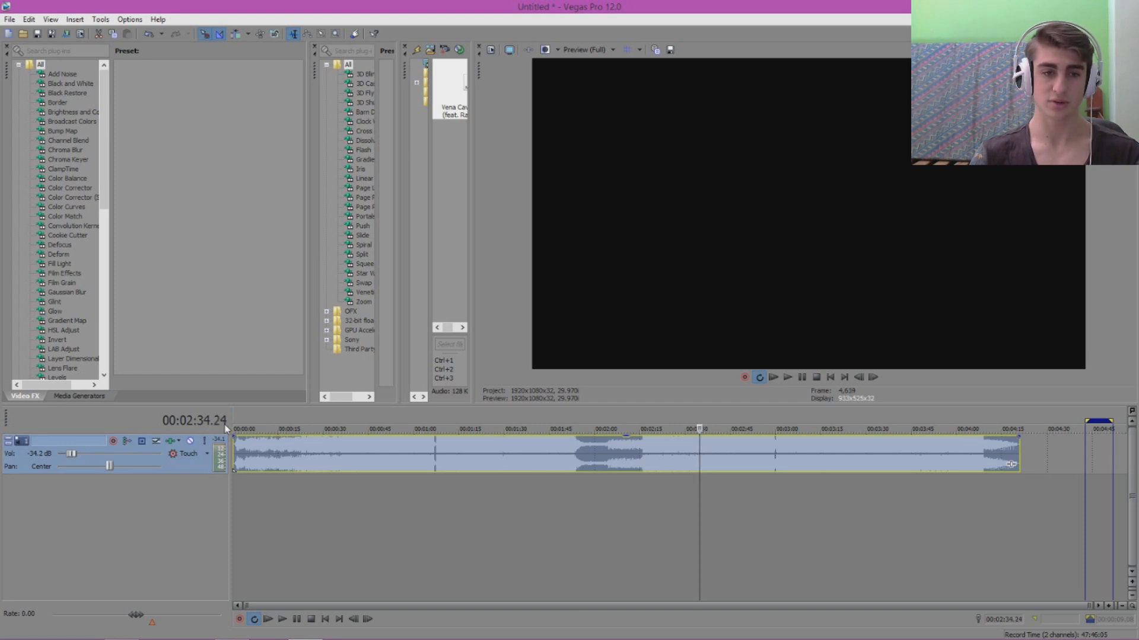
pyautogui.press('Right')
pyautogui.press('Right')
pyautogui.press('Right')
pyautogui.press('Right')
pyautogui.press('Right')
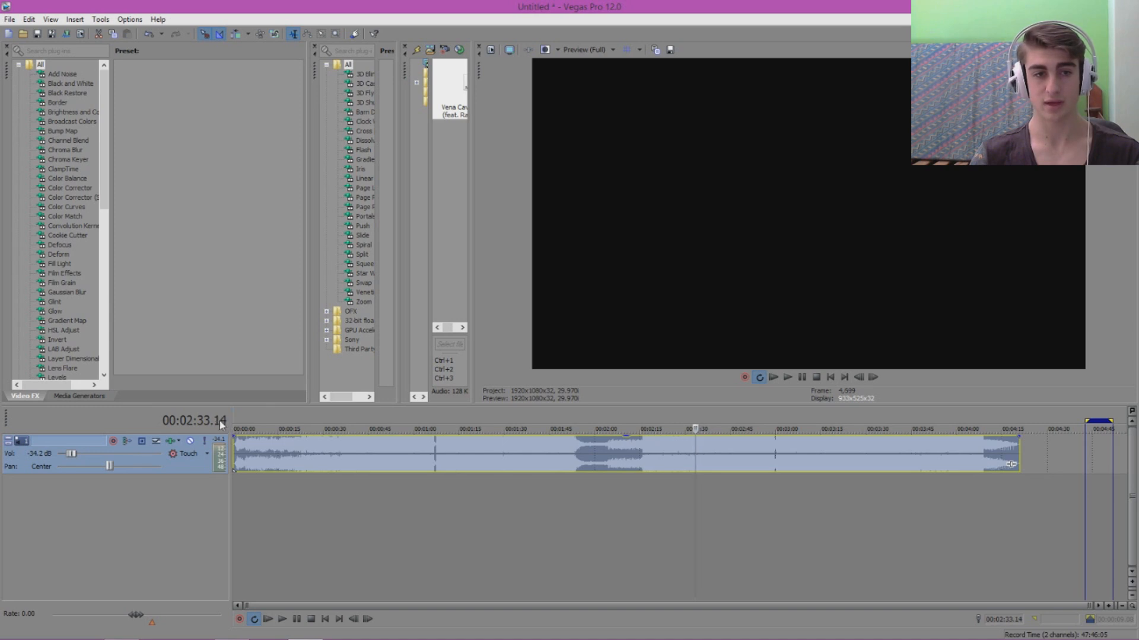
pyautogui.press('Left')
pyautogui.press('Left')
pyautogui.press('Right')
pyautogui.press('Right')
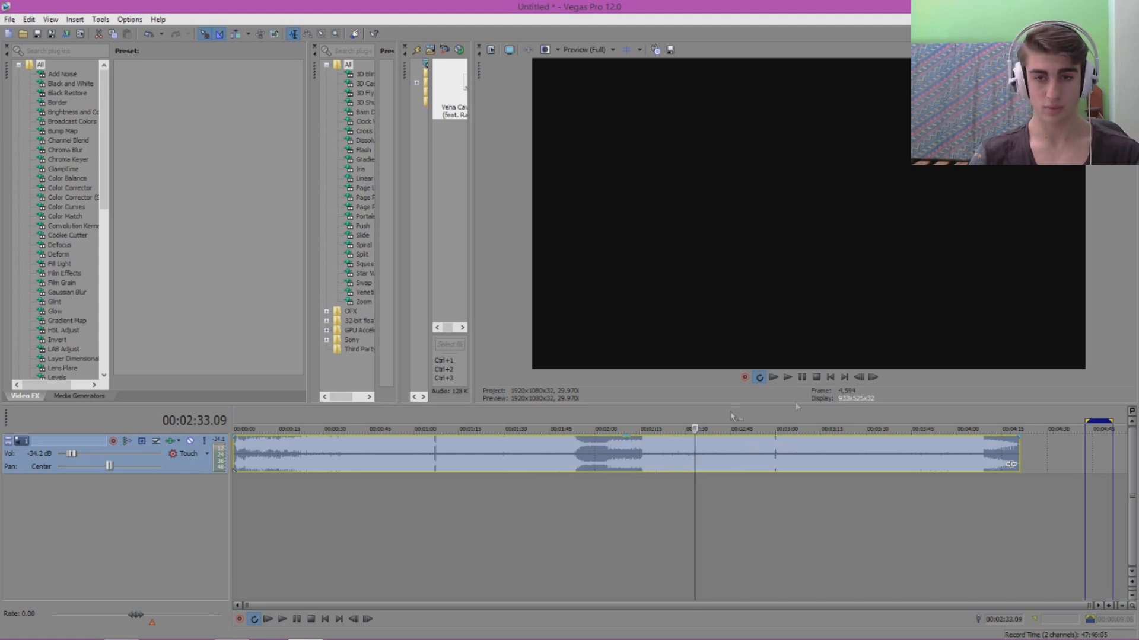
# - Place the playback cursor at 00:00:00.15 and magnify the timeline around the beginning of the track
pyautogui.click(236, 418)
pyautogui.click(238, 419)
pyautogui.scroll(3, 443, 510)
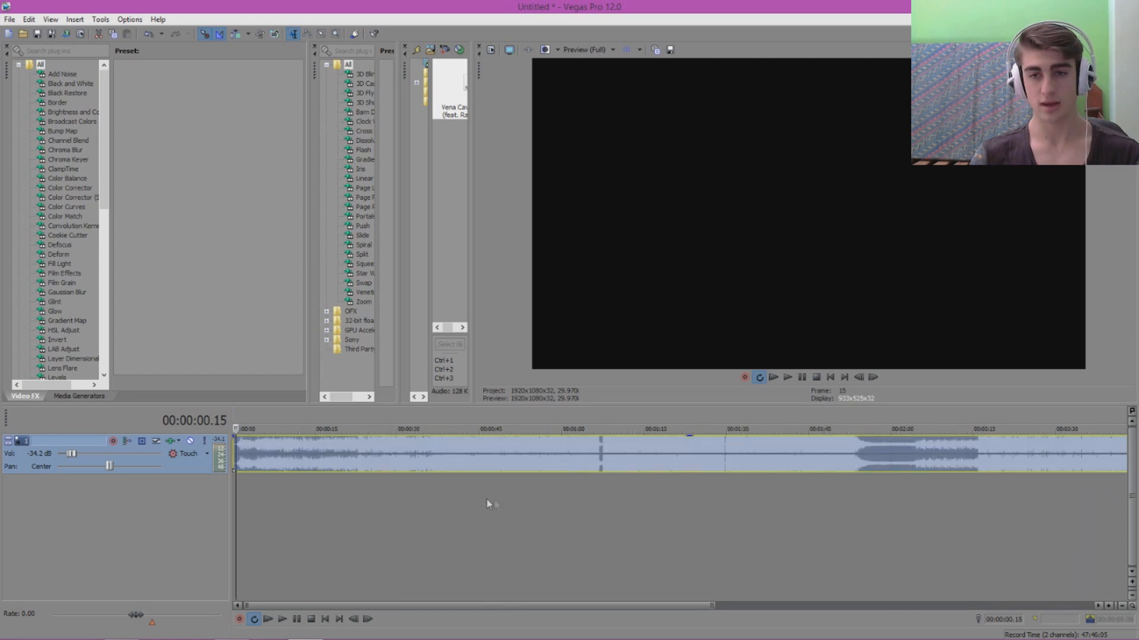
pyautogui.scroll(2, 468, 504)
pyautogui.scroll(4, 469, 511)
# - Place the cursor at 00:00:15.07 and then at 00:00:49.22, and magnify the waveform there down to single frames
pyautogui.click(484, 470)
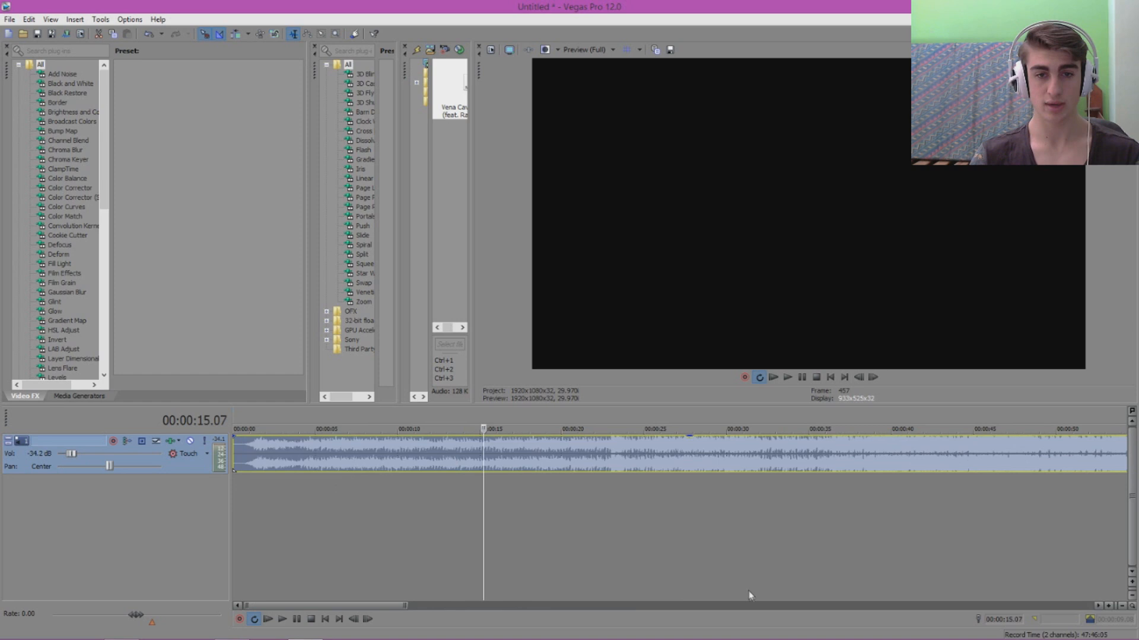
pyautogui.click(1050, 454)
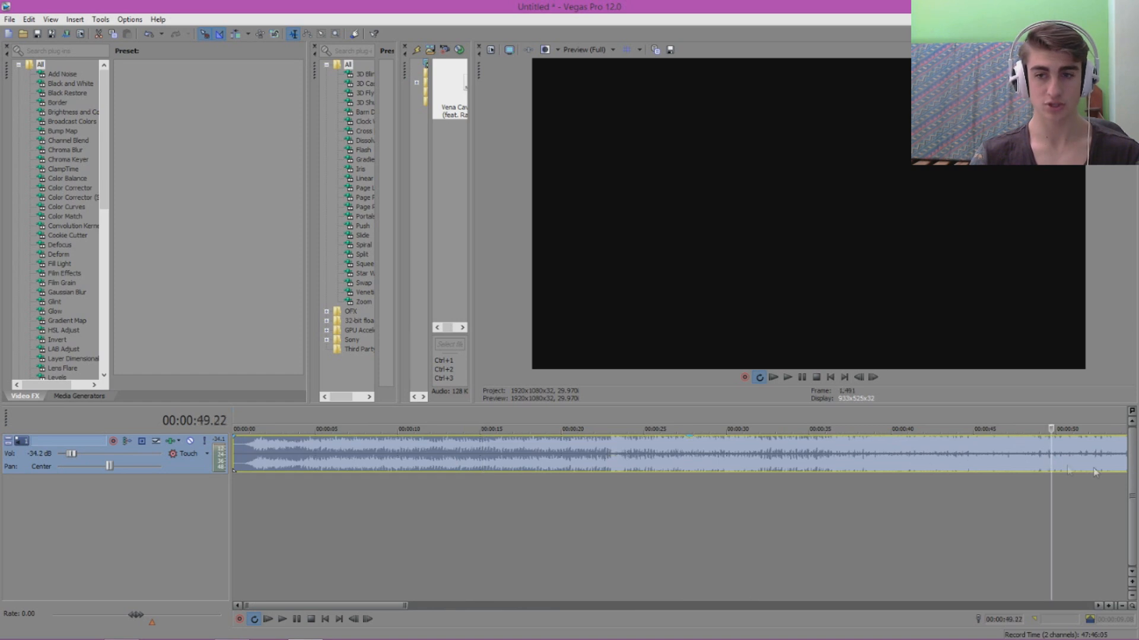
pyautogui.scroll(10, 859, 481)
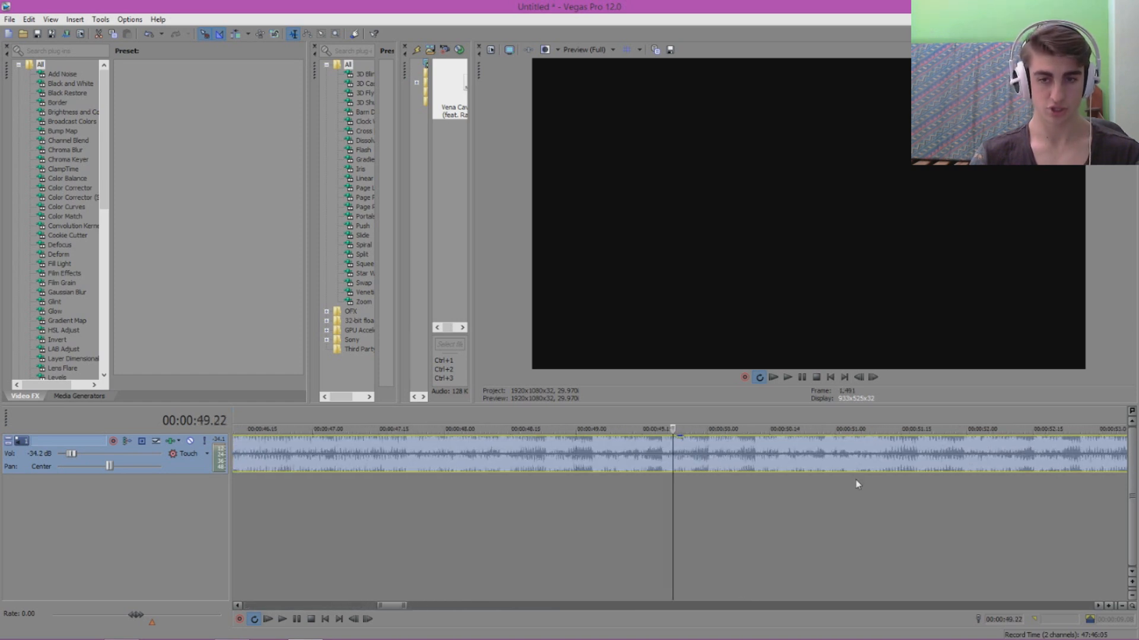
pyautogui.scroll(-10, 854, 485)
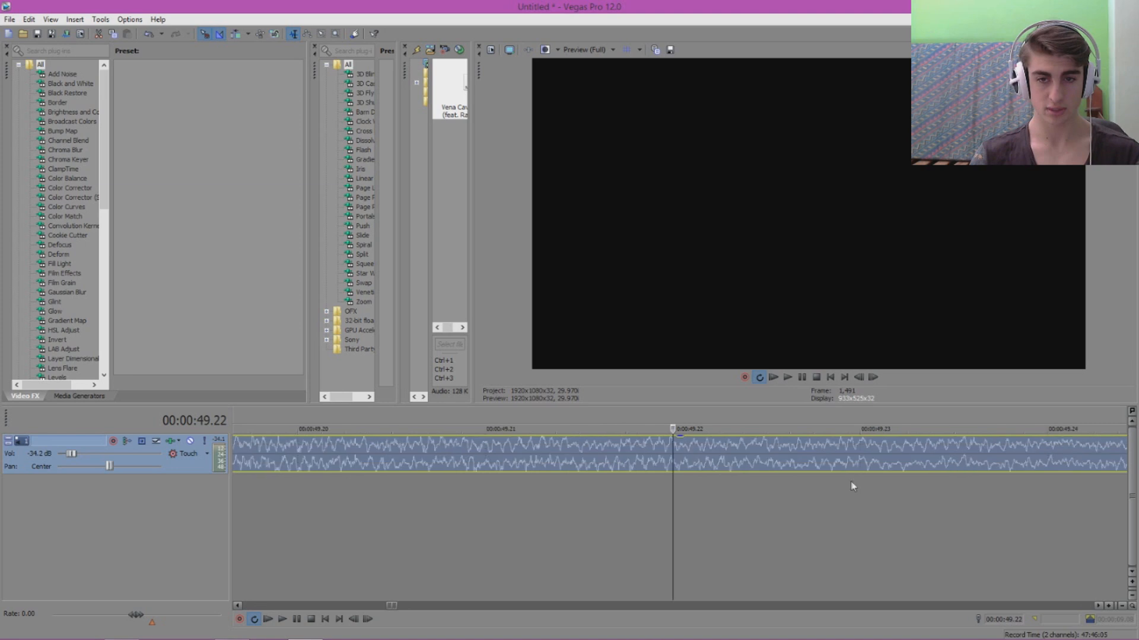
# - Reduce the timeline magnification to show the whole track, then place the cursor at 00:00:03.16 and at 00:00:12.05
pyautogui.scroll(-3, 854, 498)
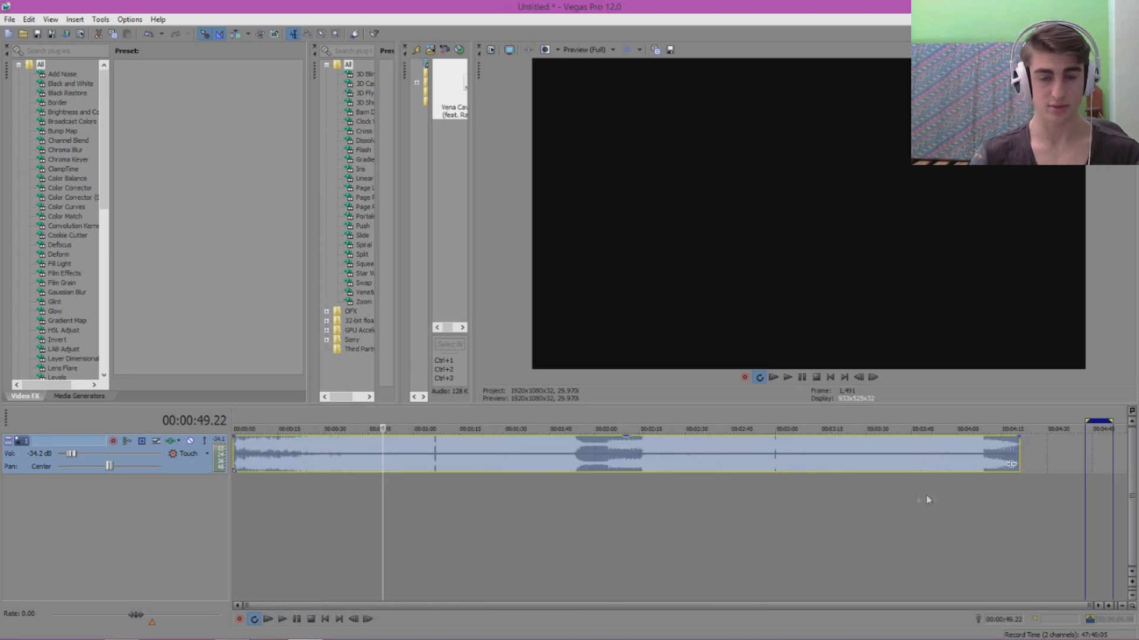
pyautogui.click(244, 458)
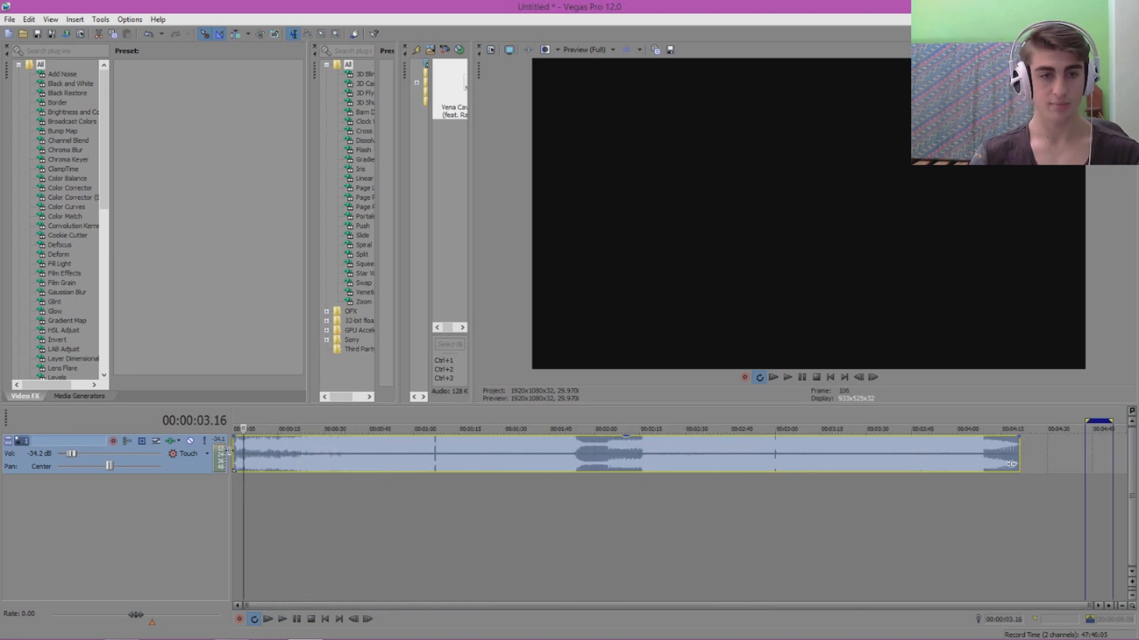
pyautogui.click(270, 413)
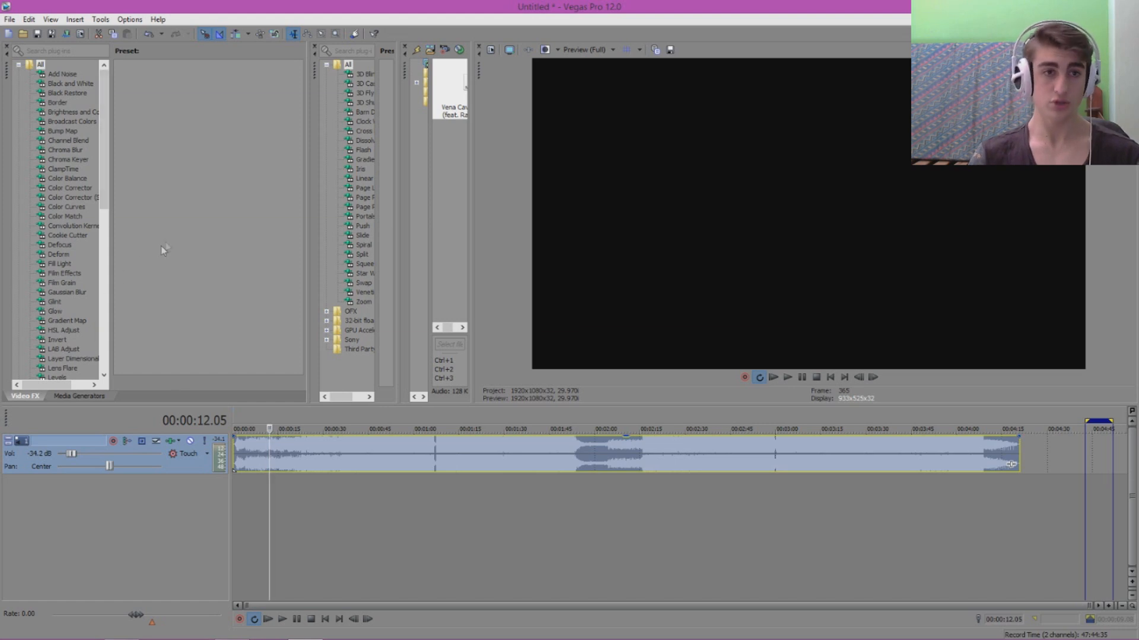
pyautogui.click(10, 18)
pyautogui.click(67, 45)
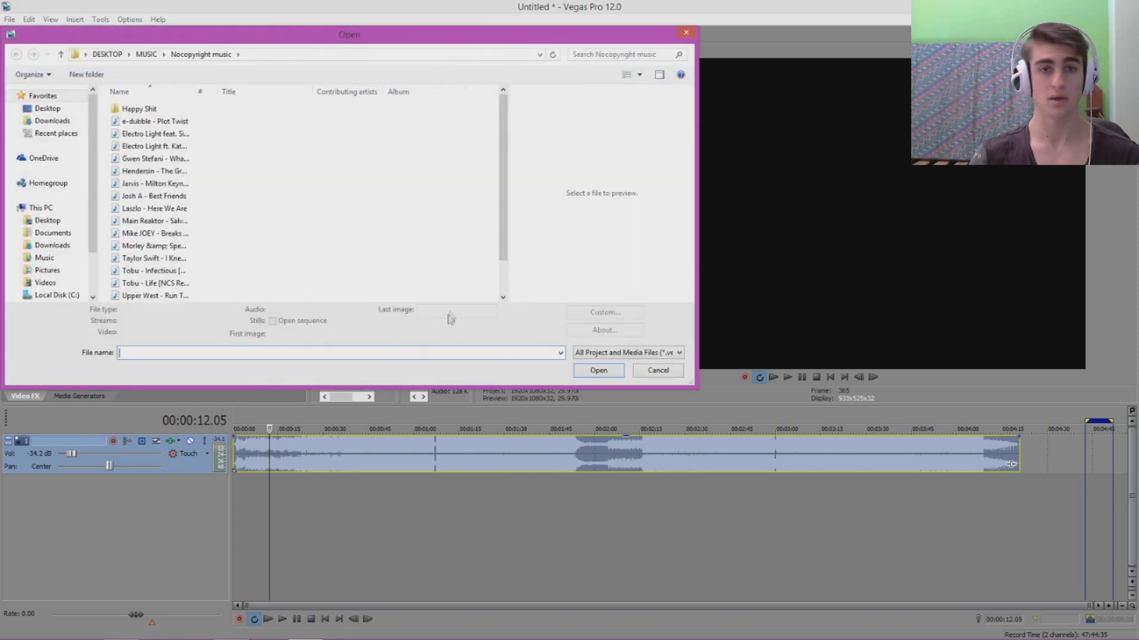
pyautogui.click(670, 372)
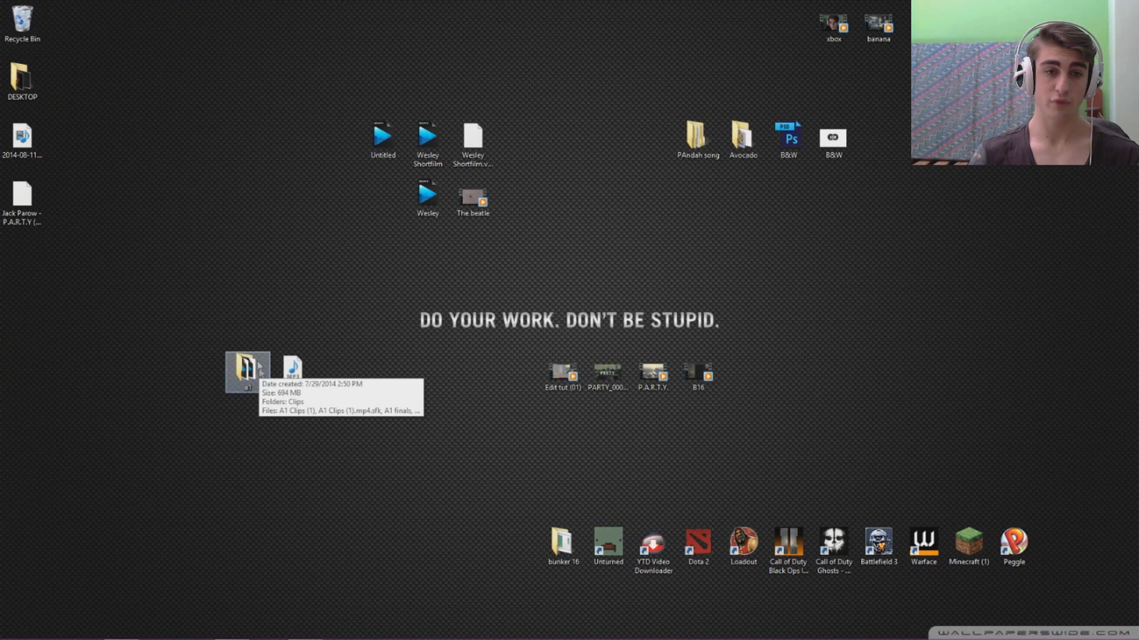
# - Switch to the desktop and create a new folder there named "All my shit"
pyautogui.rightClick(196, 163)
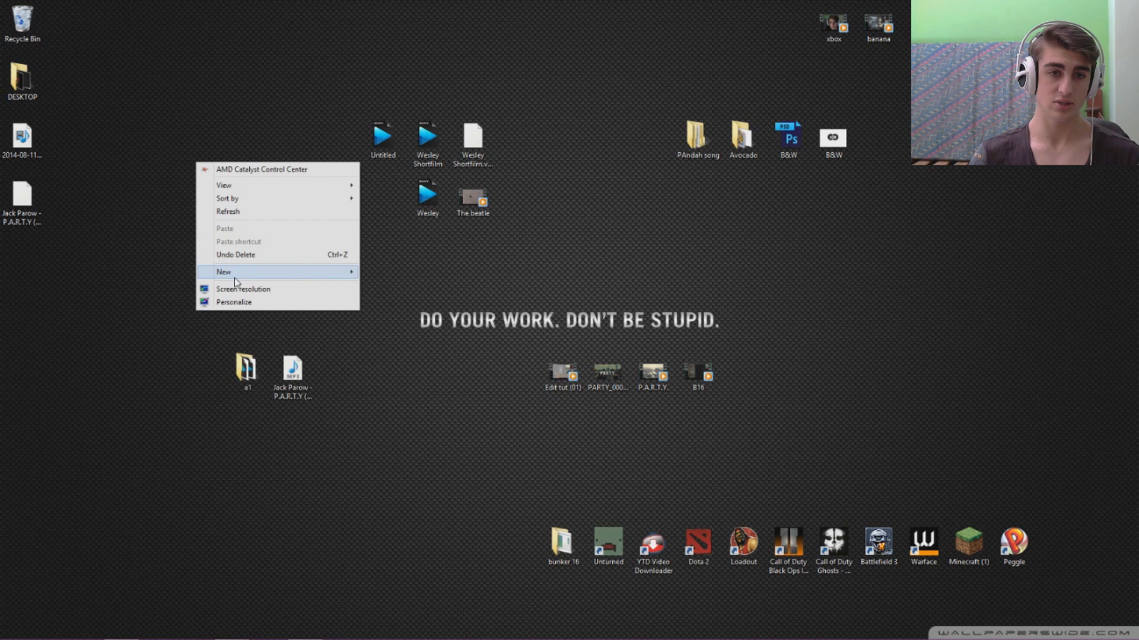
pyautogui.moveTo(236, 277)
pyautogui.click(393, 272)
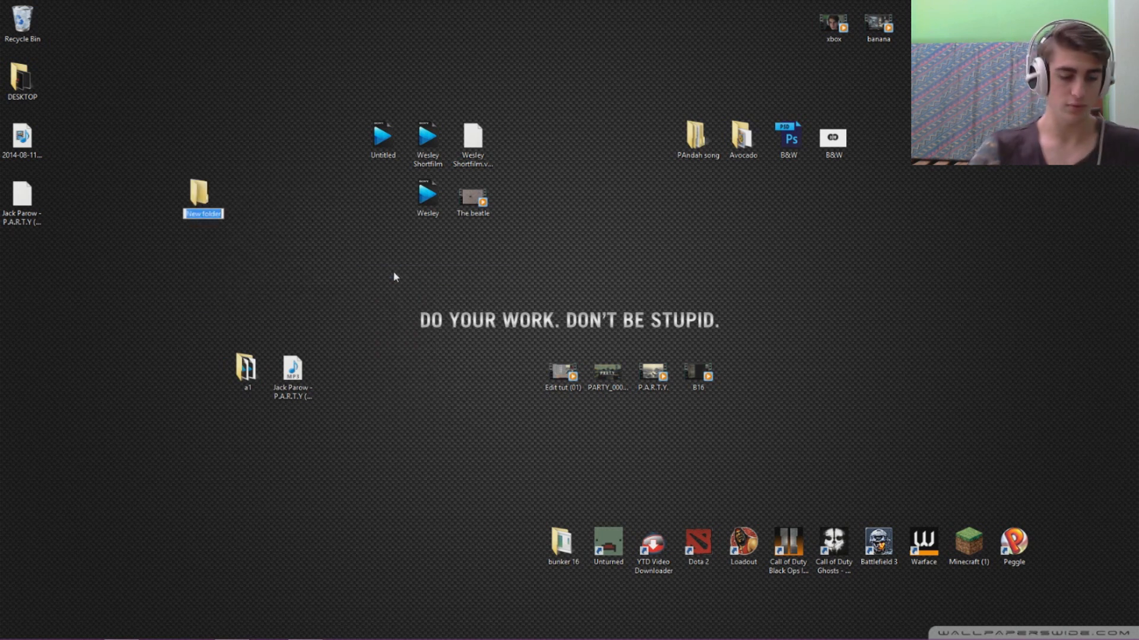
pyautogui.write('All my shit')
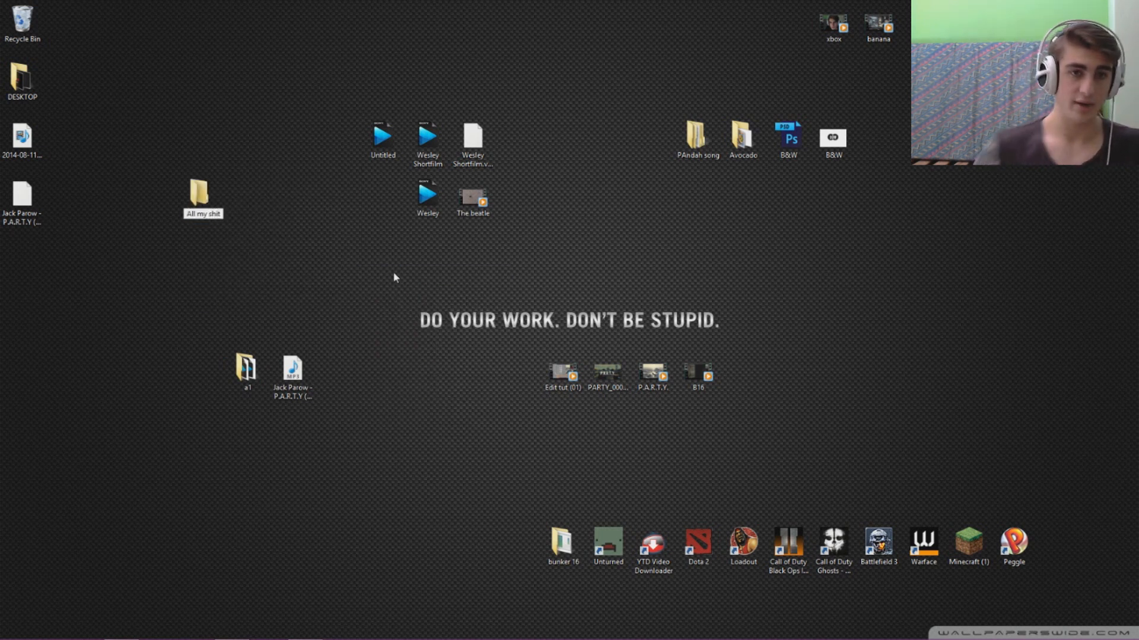
pyautogui.press('Return')
# - Rearrange the a1 folder on the desktop and move it into the "All my shit" folder
pyautogui.moveTo(246, 370); pyautogui.dragTo(248, 138)
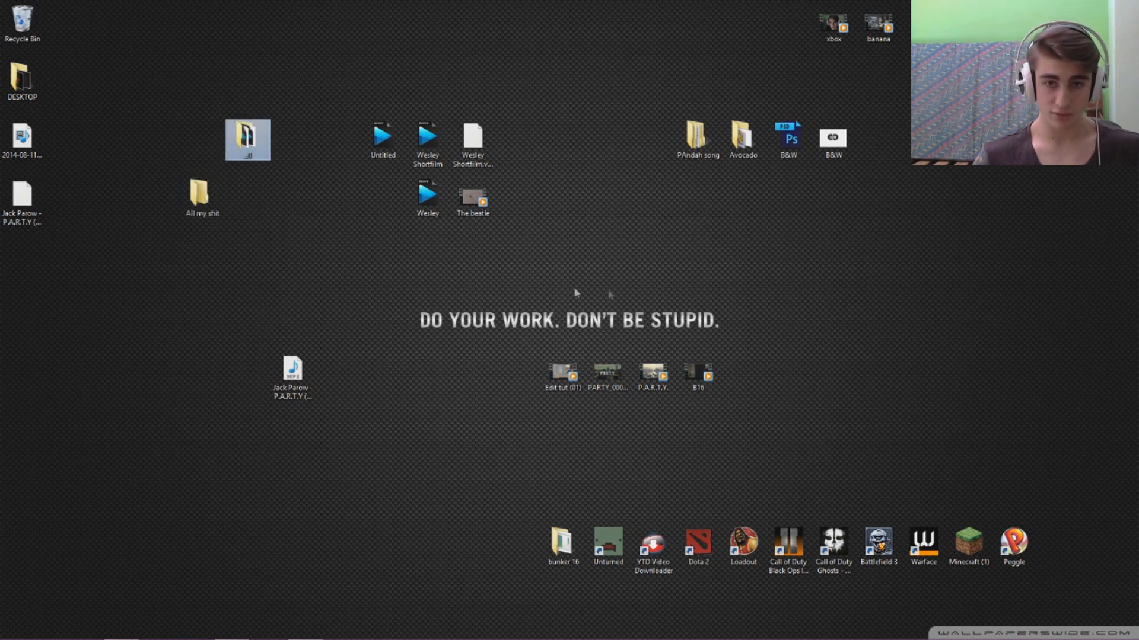
pyautogui.moveTo(252, 141); pyautogui.dragTo(278, 239)
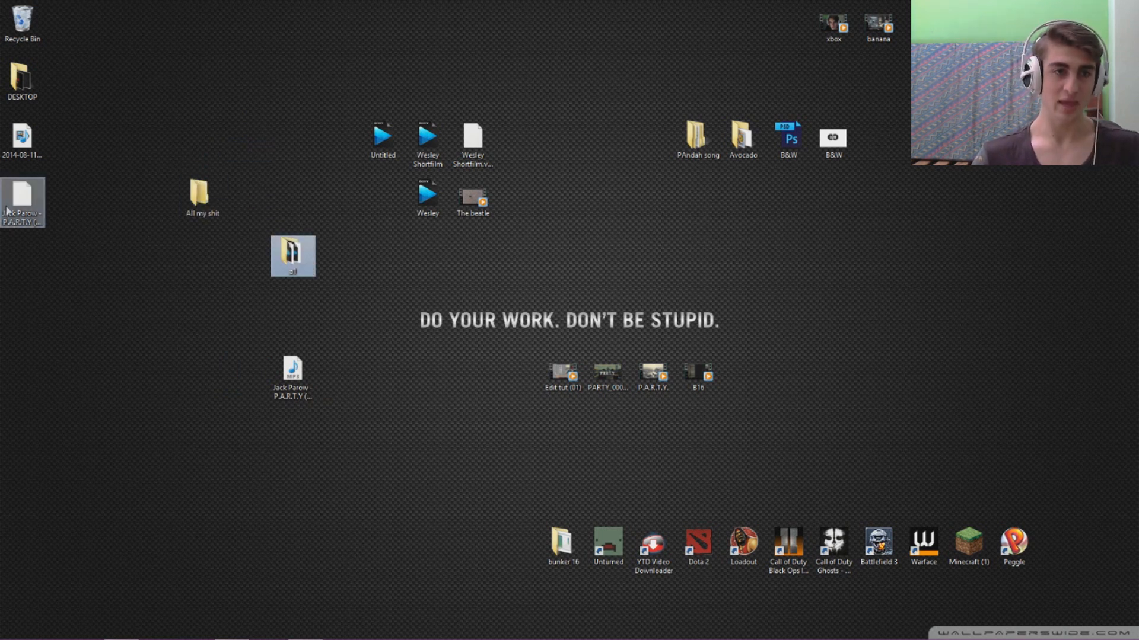
pyautogui.moveTo(21, 200)
pyautogui.mouseDown()
pyautogui.moveTo(252, 42)
pyautogui.moveTo(161, 387)
pyautogui.moveTo(172, 291)
pyautogui.moveTo(128, 222)
pyautogui.moveTo(118, 273)
pyautogui.moveTo(26, 205)
pyautogui.moveTo(131, 356)
pyautogui.moveTo(113, 373)
pyautogui.moveTo(159, 261)
pyautogui.moveTo(25, 206)
pyautogui.mouseUp()
pyautogui.click(126, 222)
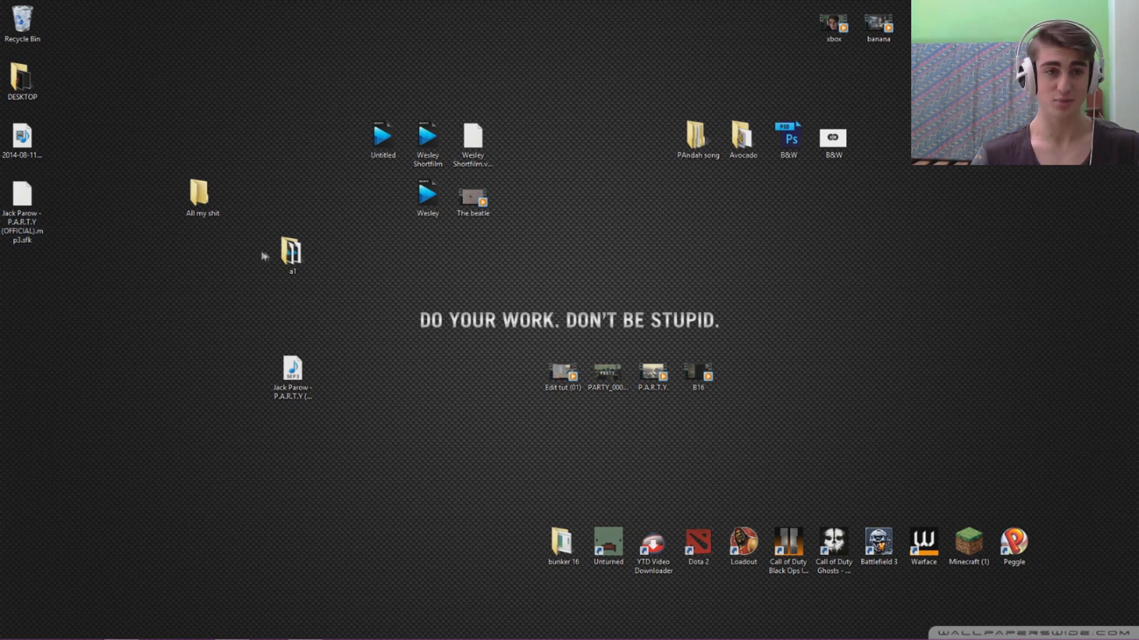
pyautogui.moveTo(294, 261)
pyautogui.moveTo(294, 261); pyautogui.dragTo(210, 204)
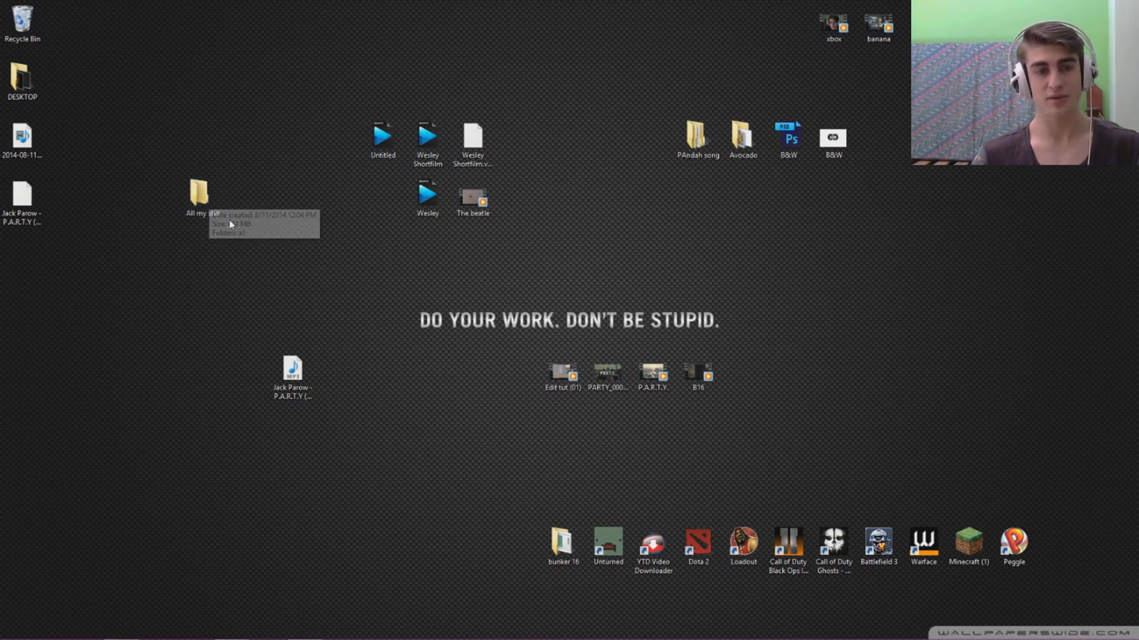
# - Open the "All my shit" folder and its a1 subfolder to reach the video files
pyautogui.doubleClick(202, 199)
pyautogui.click(512, 140)
pyautogui.doubleClick(512, 139)
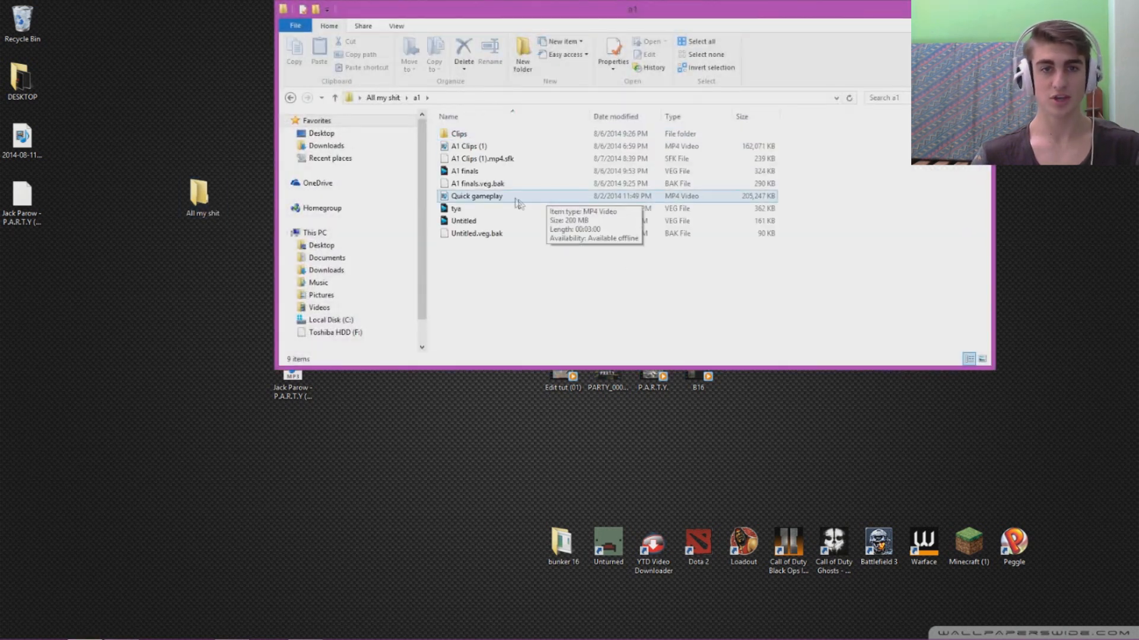
# - Try adding the A1 Clips (1) video below the audio track in Vegas Pro, and undo the insertion
pyautogui.click(475, 149)
pyautogui.moveTo(474, 154); pyautogui.dragTo(225, 499)
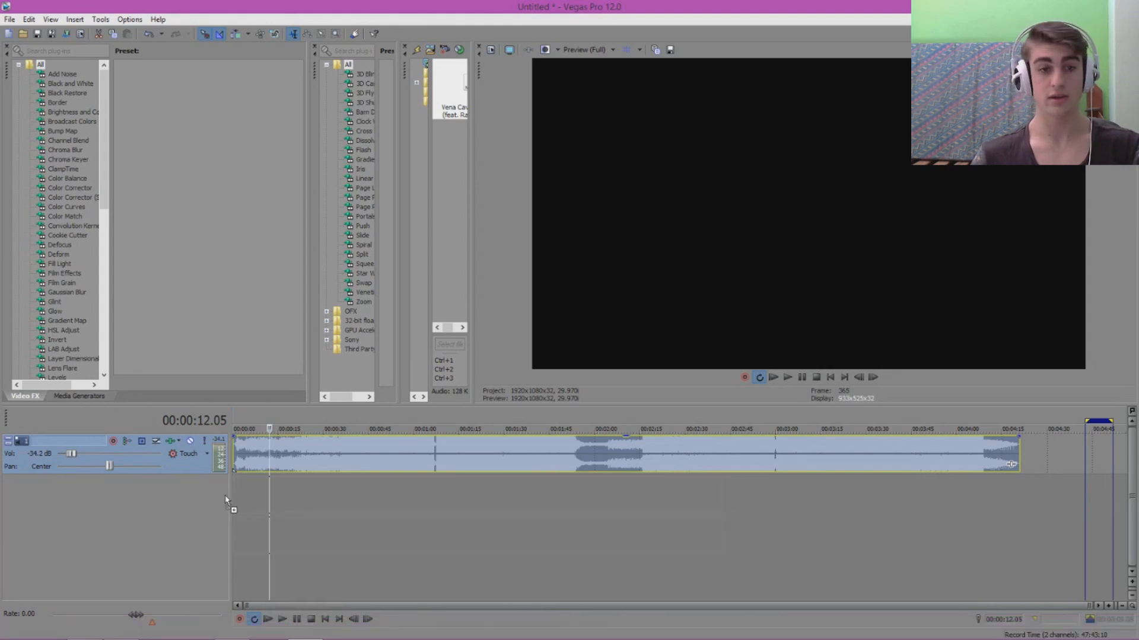
pyautogui.moveTo(223, 502); pyautogui.dragTo(223, 498)
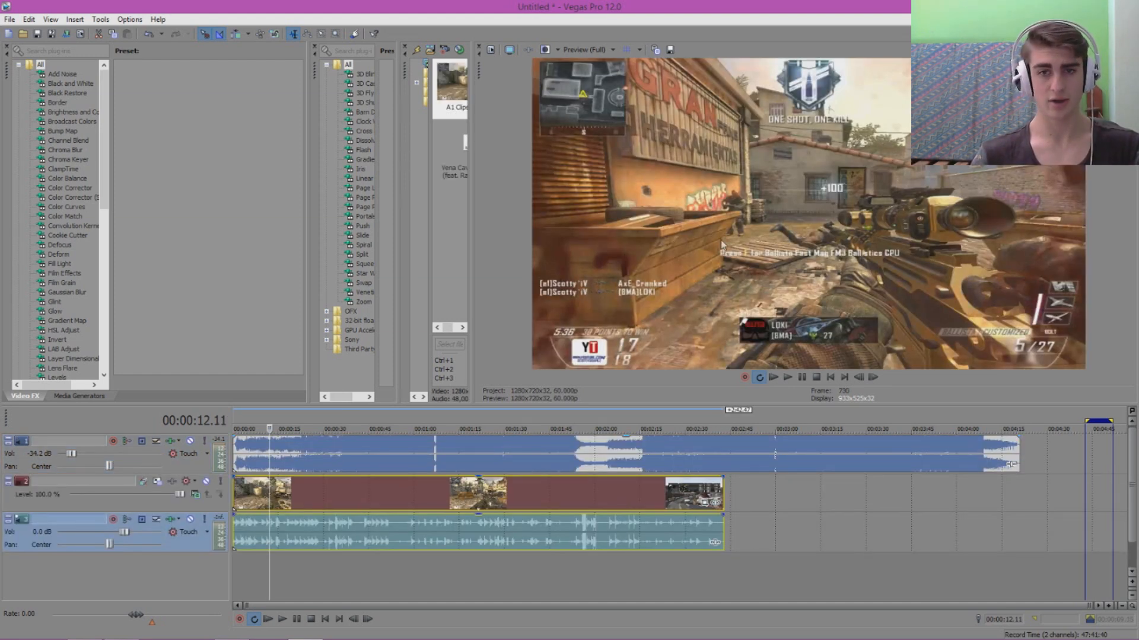
pyautogui.hotkey('ctrl', 'z')
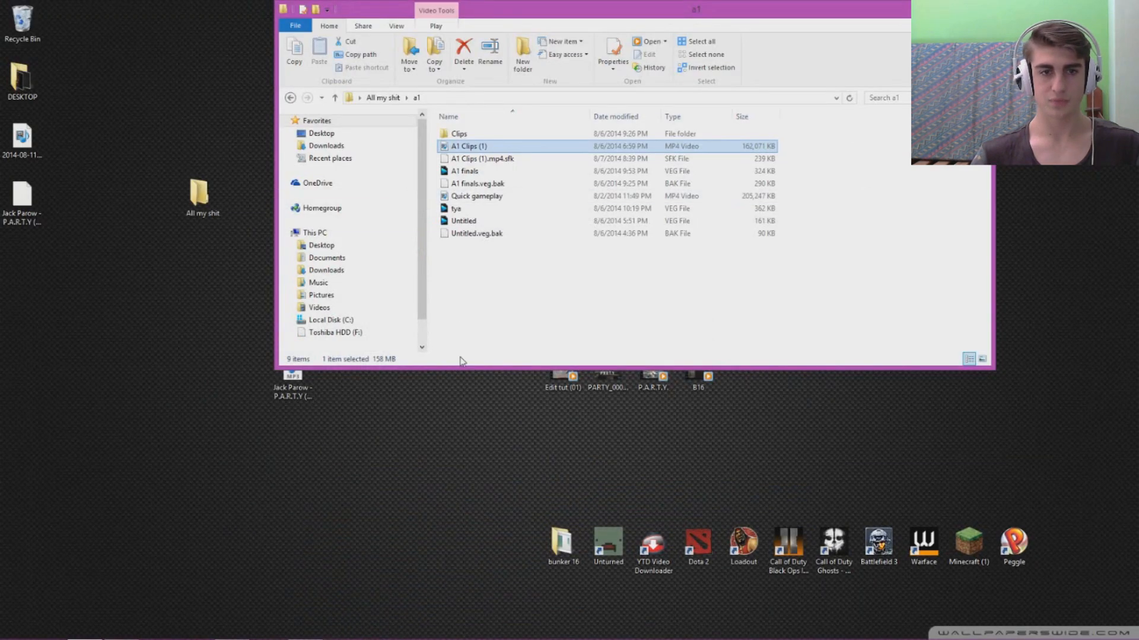
# - Add the A1 Clips (1) video from the a1 folder below the existing audio track and align it with the timeline's beginning
pyautogui.moveTo(477, 148); pyautogui.dragTo(265, 509)
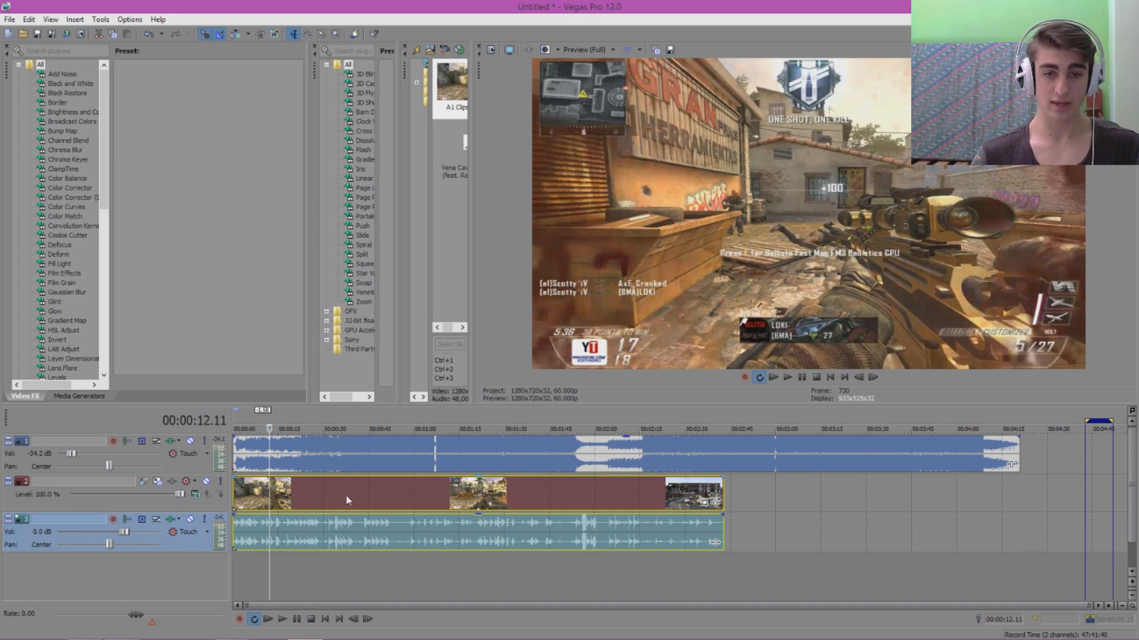
pyautogui.moveTo(311, 493); pyautogui.dragTo(376, 499)
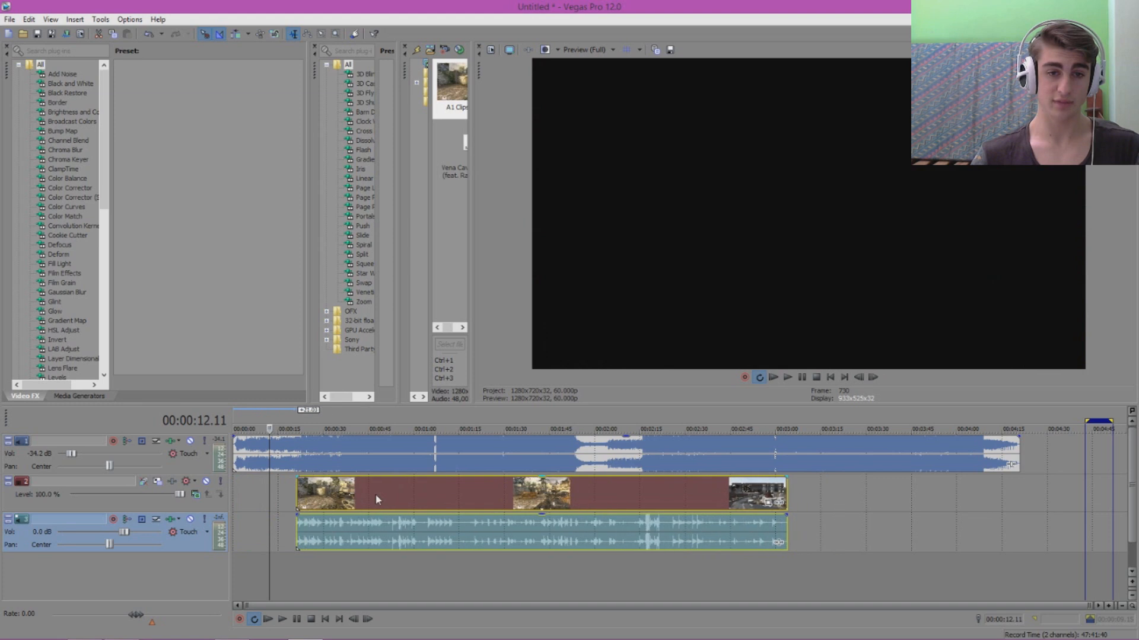
pyautogui.moveTo(394, 499); pyautogui.dragTo(331, 499)
# - Select the video track, its sound track and the music event in turn, placing the cursor at 00:01:13.57
pyautogui.click(120, 503)
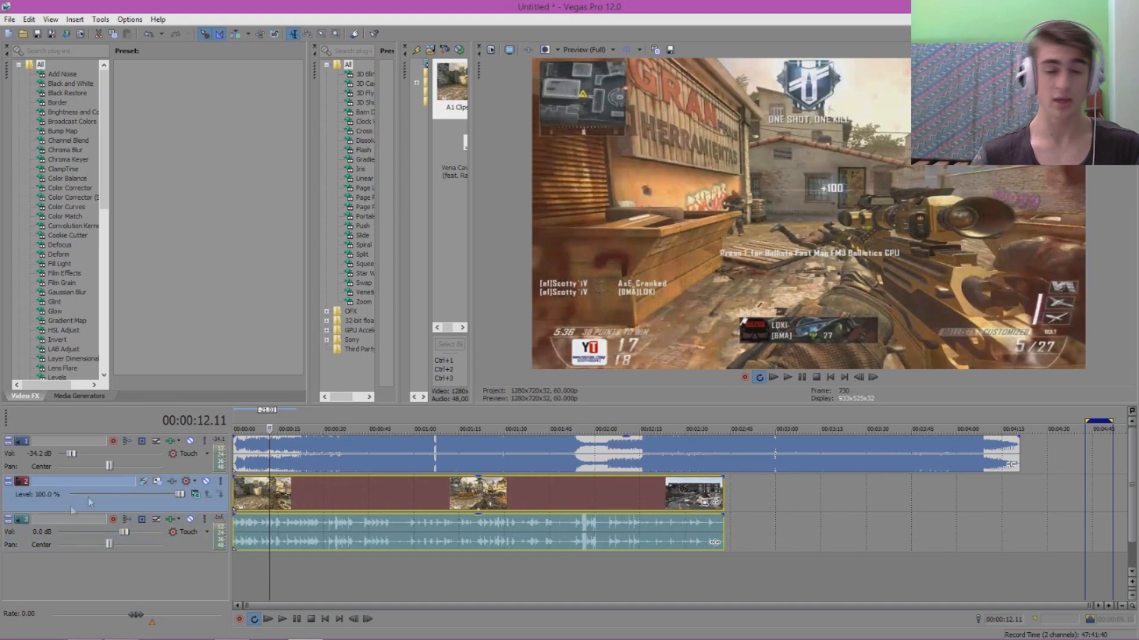
pyautogui.click(178, 547)
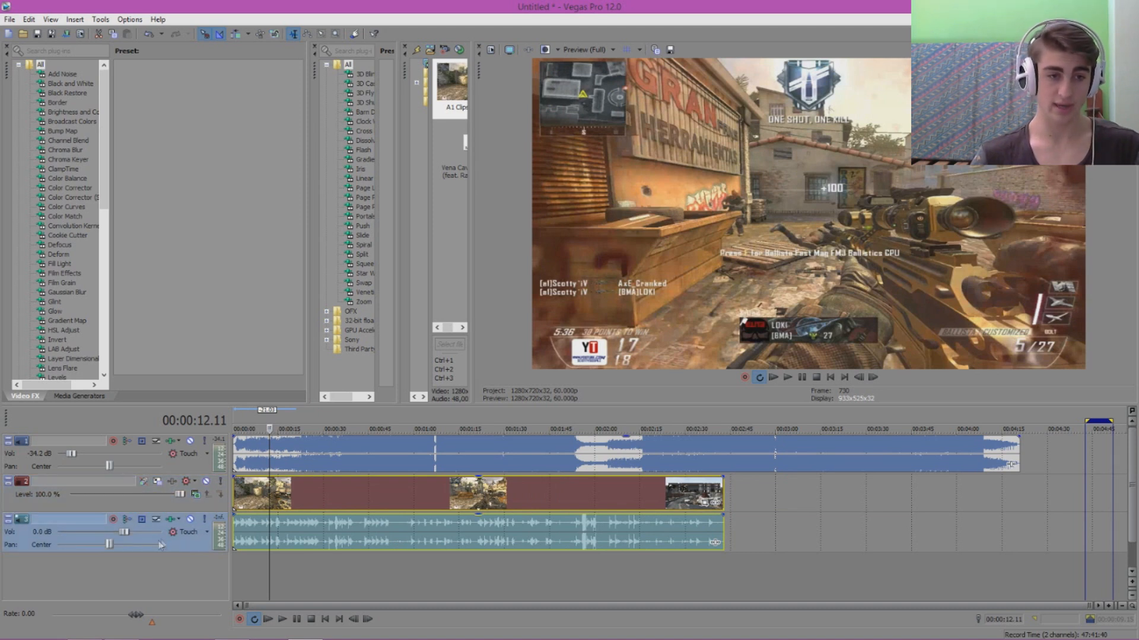
pyautogui.click(325, 460)
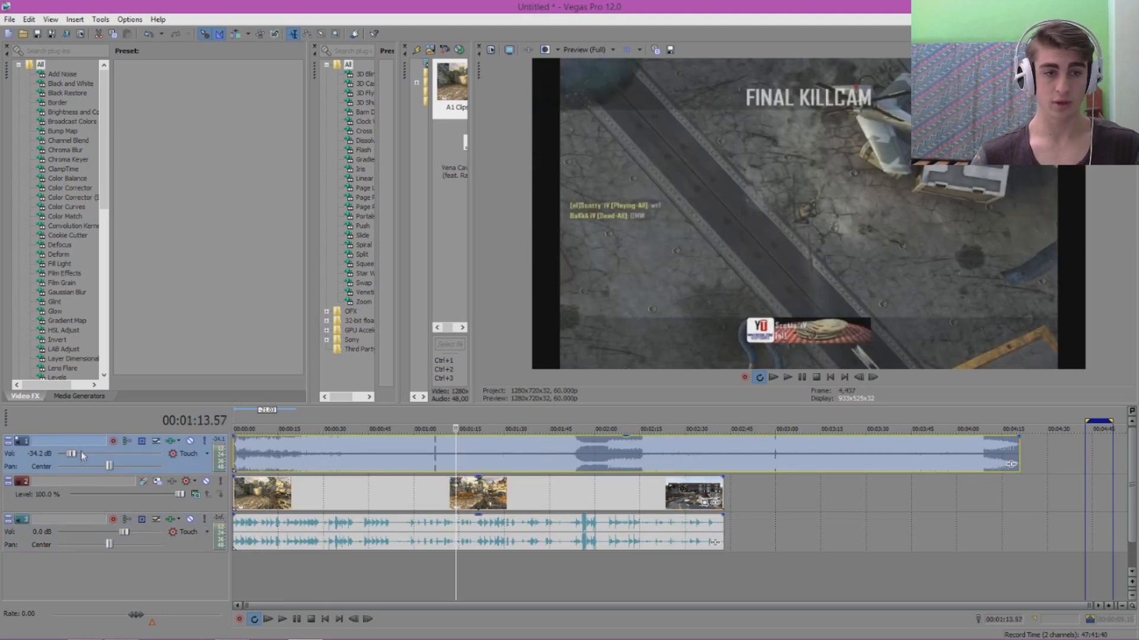
# - Name the original audio track Music, the video track Video and the clip's audio track Gameplay sound
pyautogui.doubleClick(47, 441)
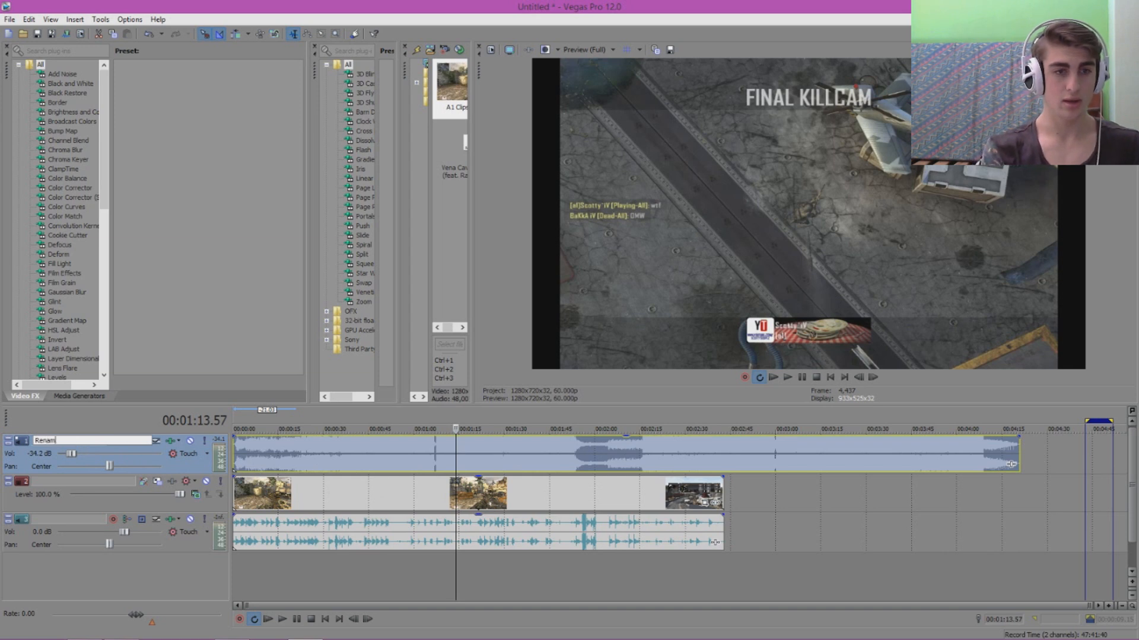
pyautogui.click(73, 481)
pyautogui.doubleClick(75, 442)
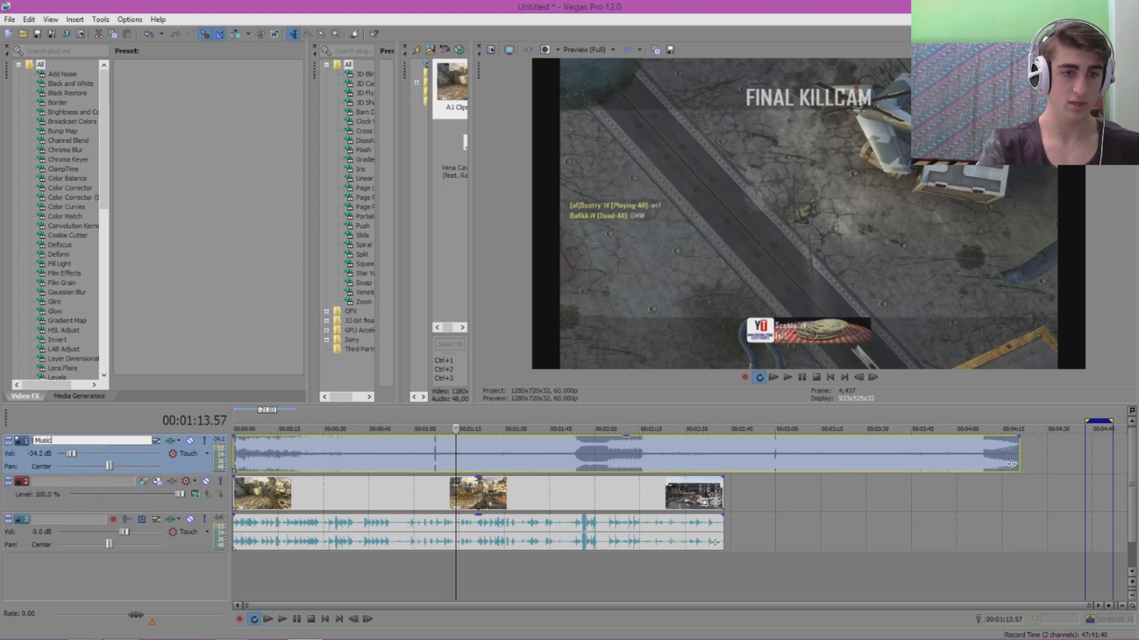
pyautogui.doubleClick(66, 482)
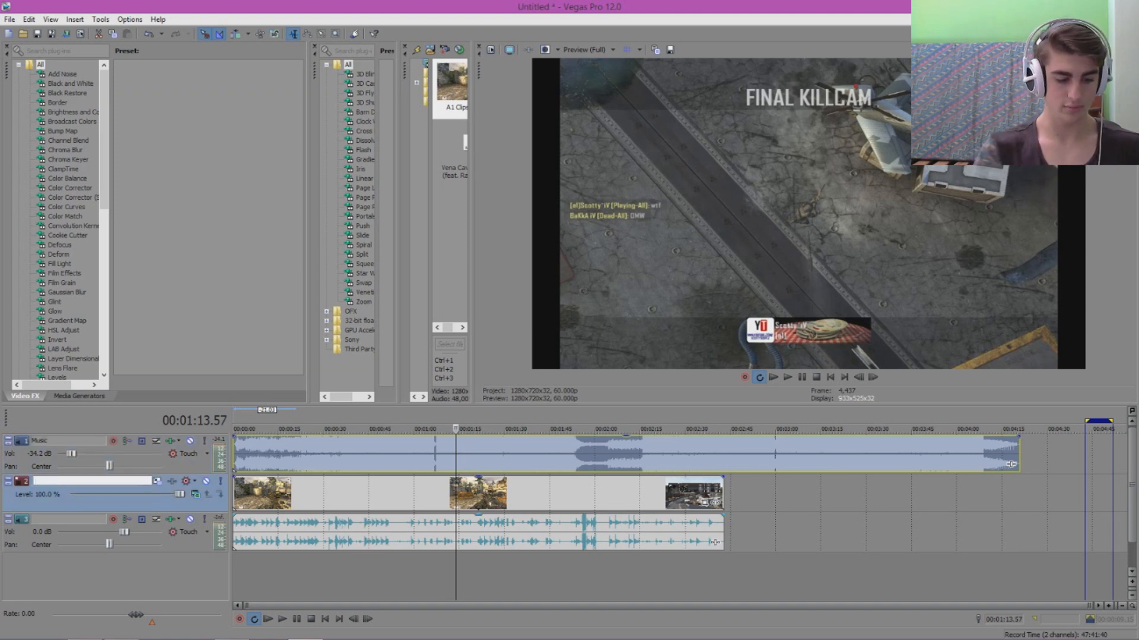
pyautogui.doubleClick(89, 520)
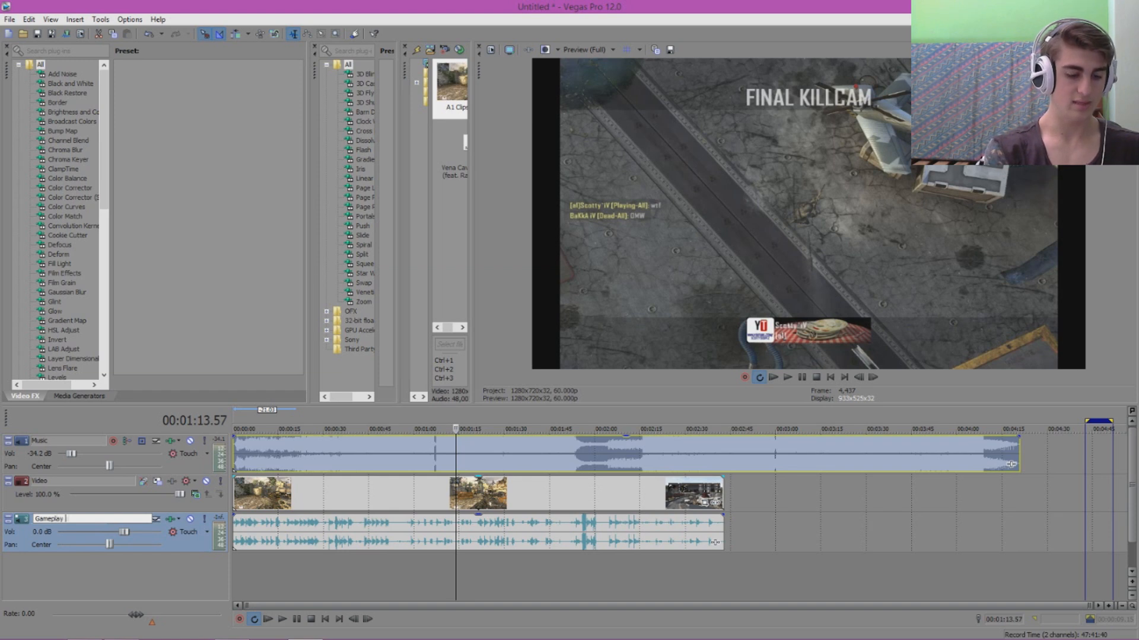
pyautogui.press('Return')
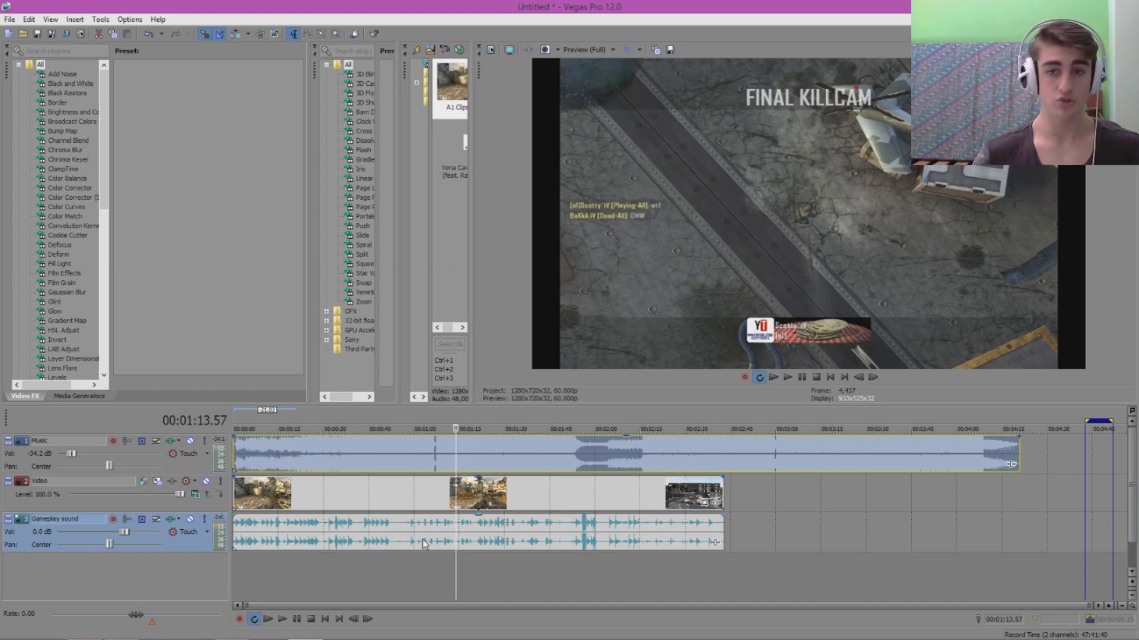
# - Select the video event, place the cursor at 00:00:11.48 and then 00:00:09.47, and magnify the timeline there
pyautogui.click(268, 499)
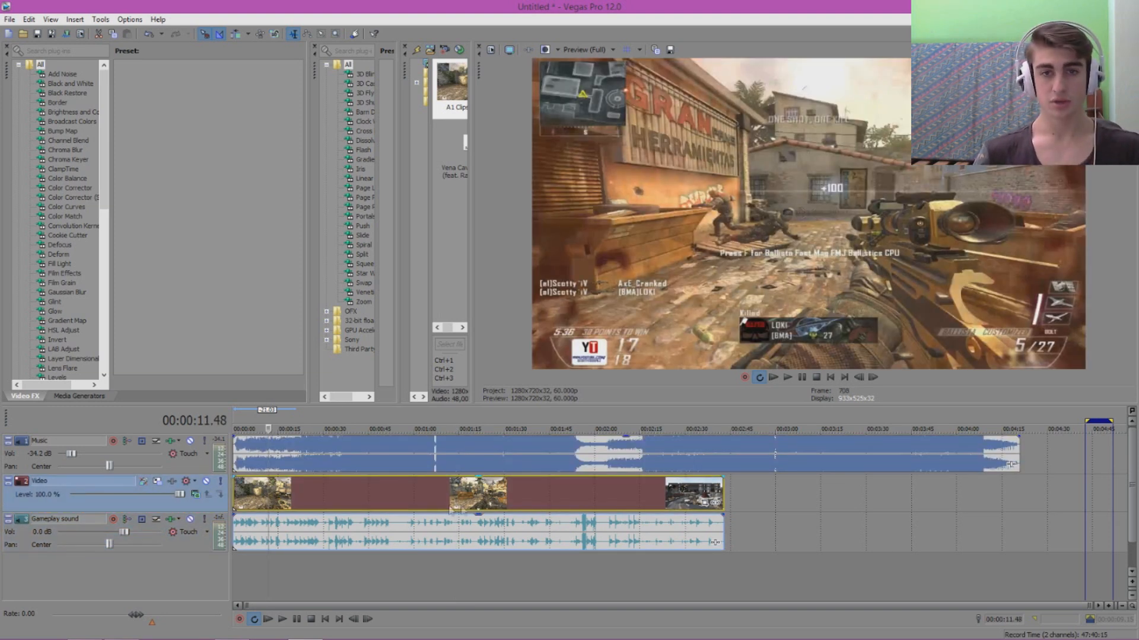
pyautogui.moveTo(495, 503); pyautogui.dragTo(379, 505)
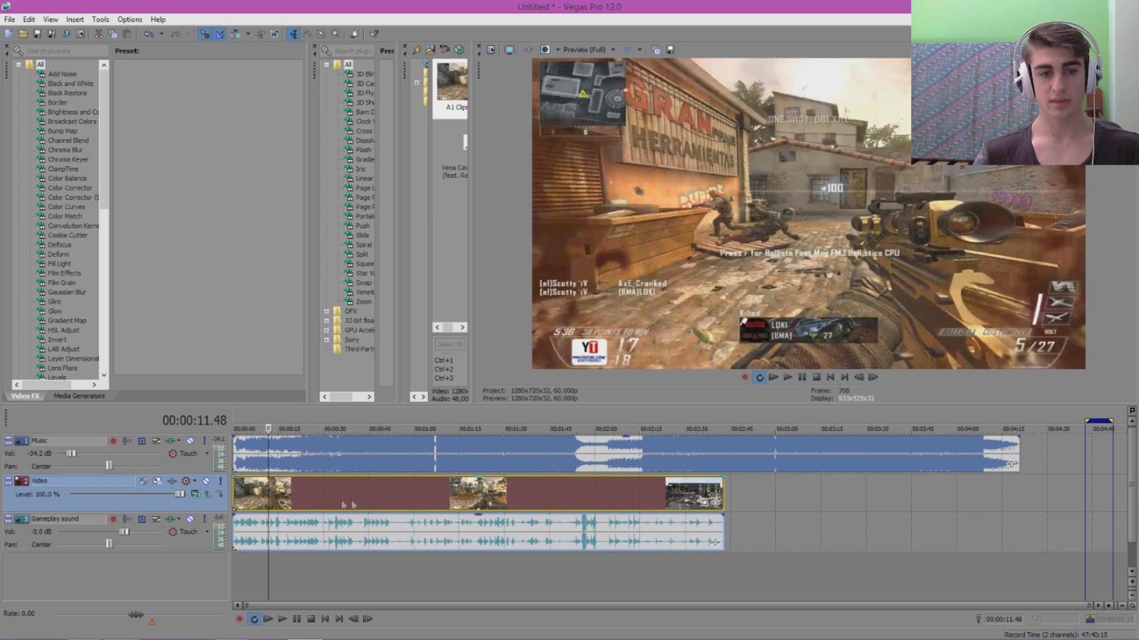
pyautogui.scroll(4, 396, 505)
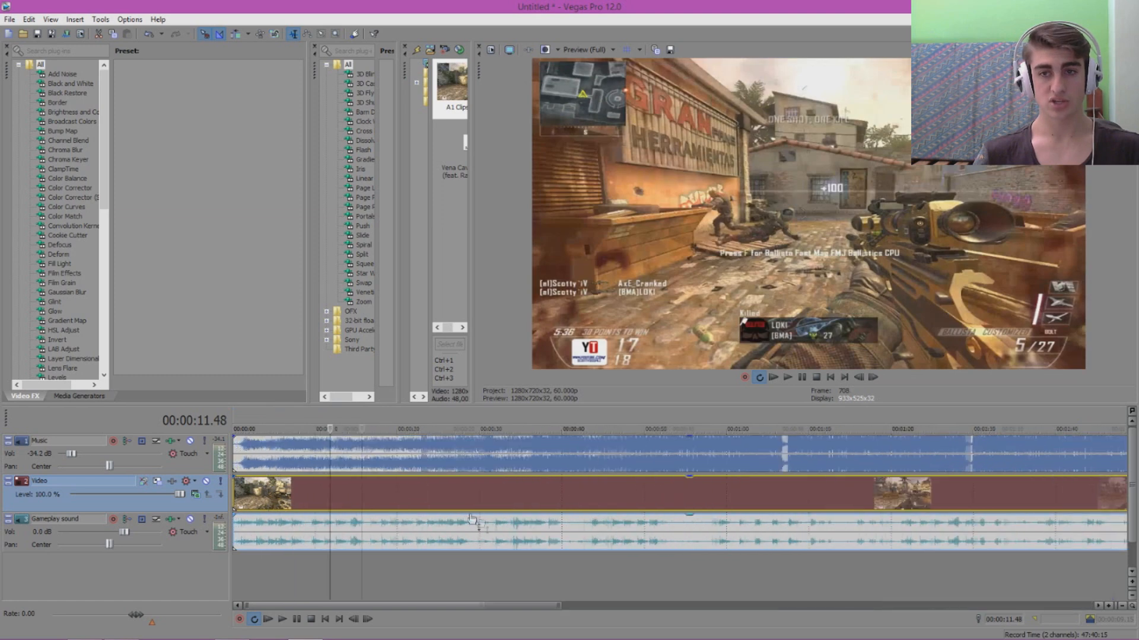
pyautogui.click(339, 501)
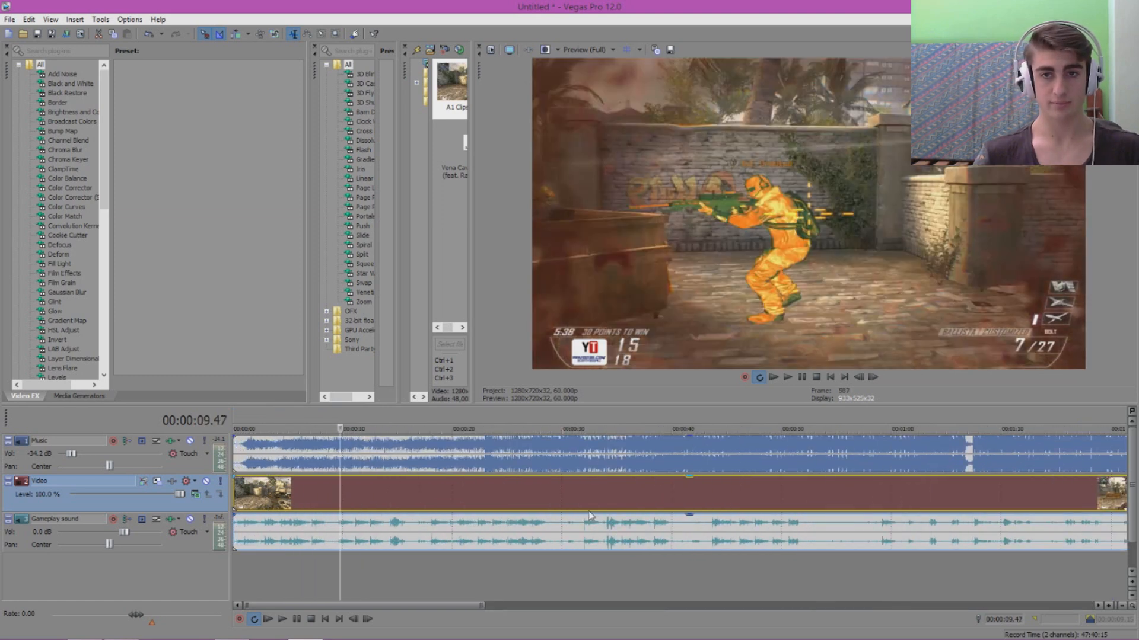
pyautogui.scroll(2, 590, 514)
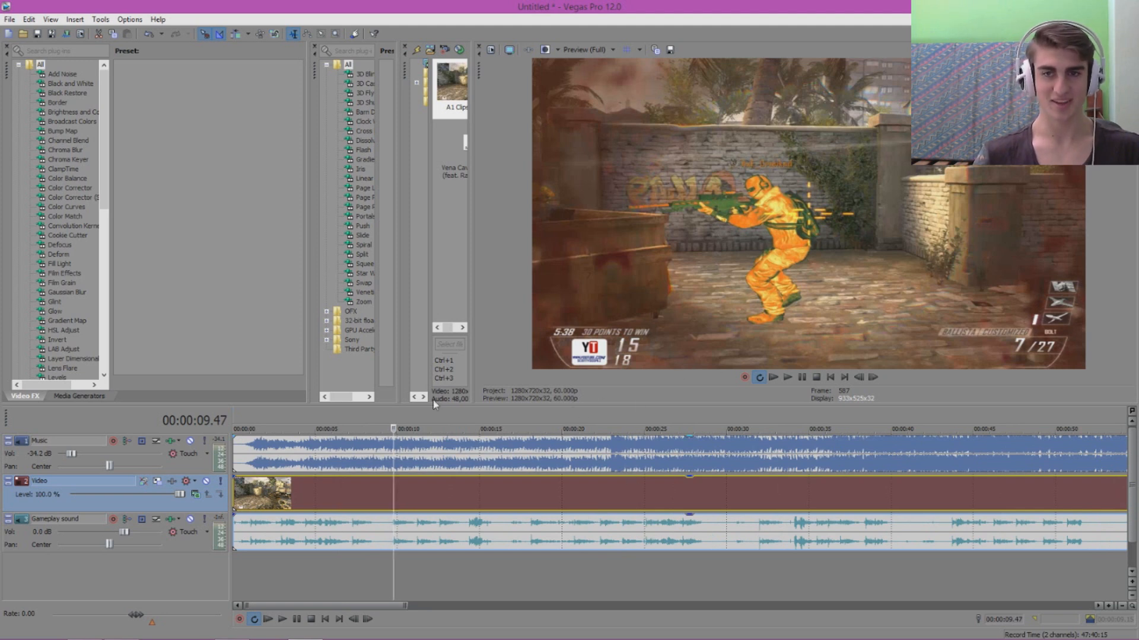
# - Preview moments of the gameplay clip by placing the cursor at 00:00:09.24, 00:00:11.10, 00:00:09.33 and 00:00:12.35
pyautogui.click(389, 498)
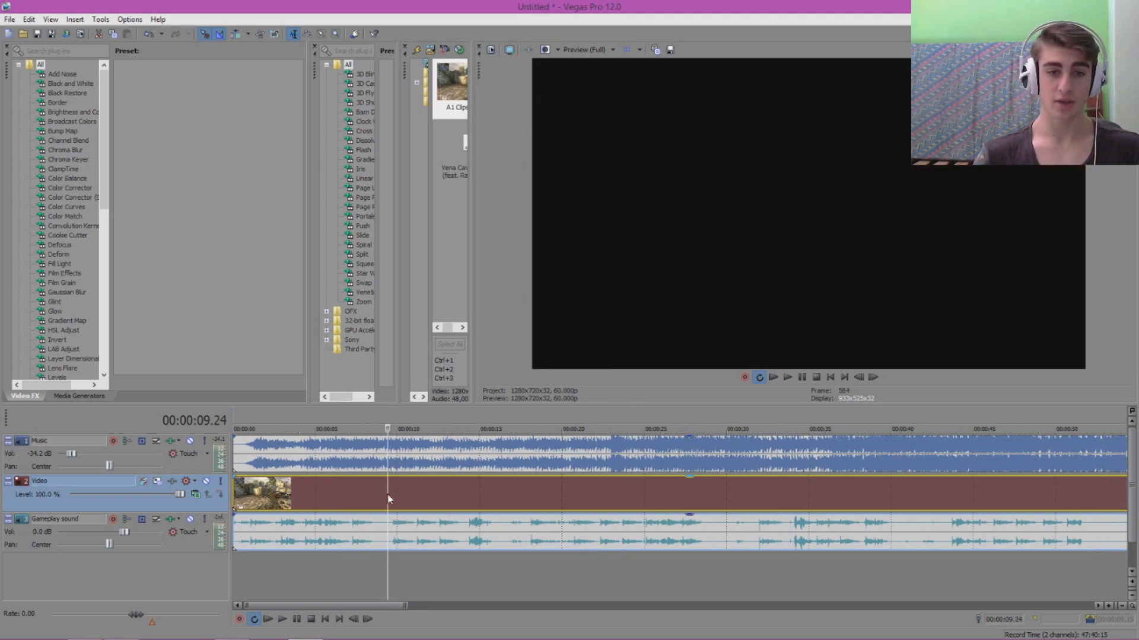
pyautogui.click(417, 415)
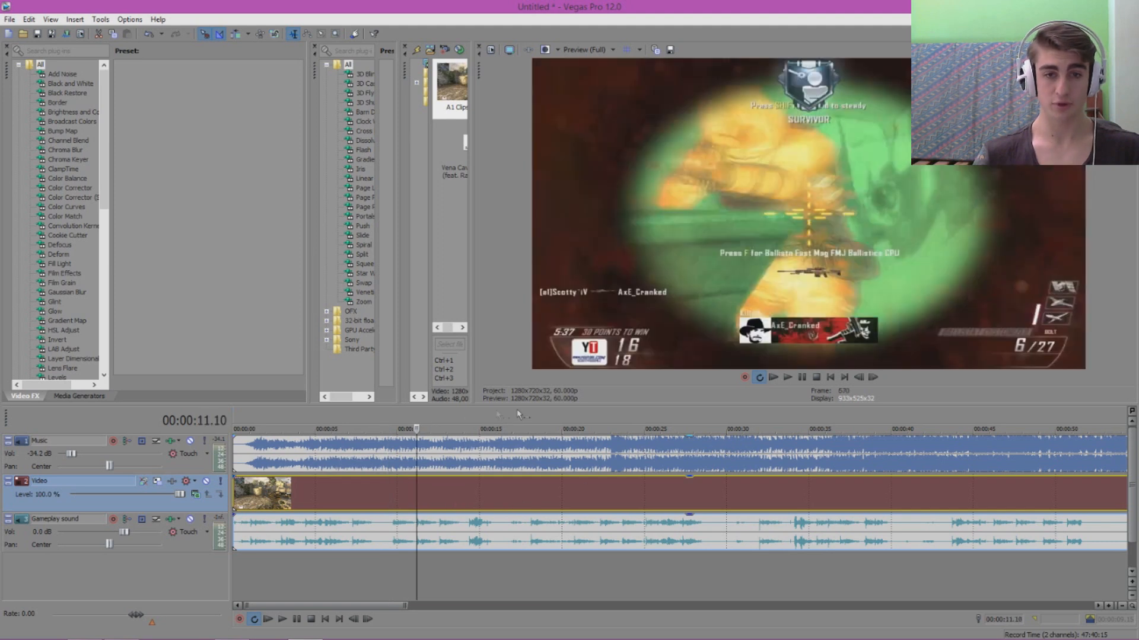
pyautogui.click(524, 415)
pyautogui.click(390, 505)
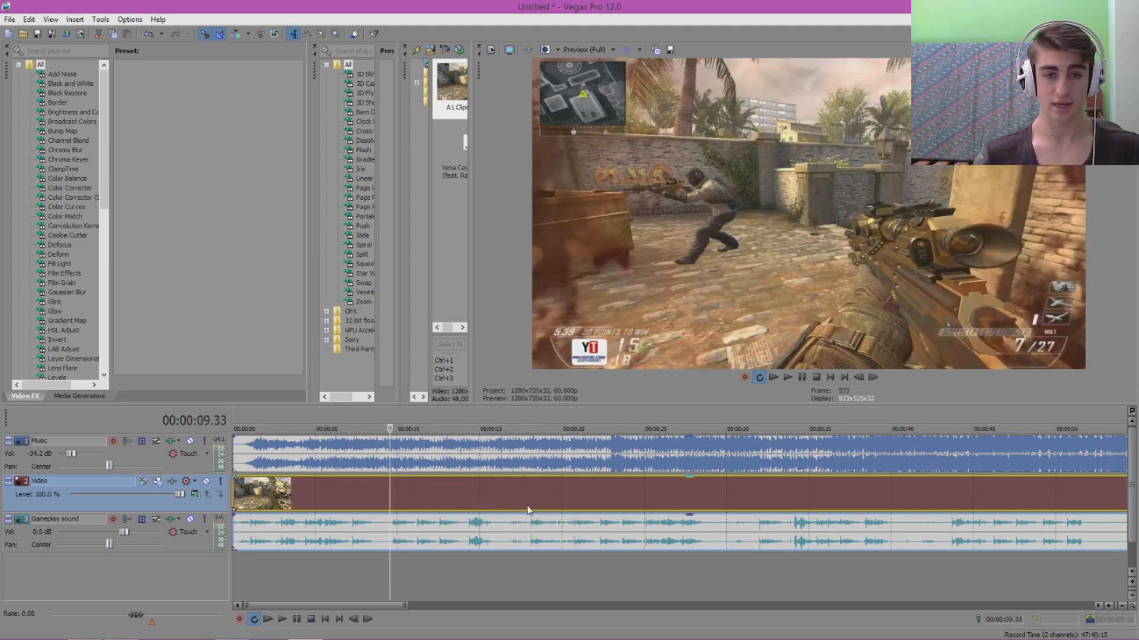
pyautogui.click(502, 495)
pyautogui.click(440, 501)
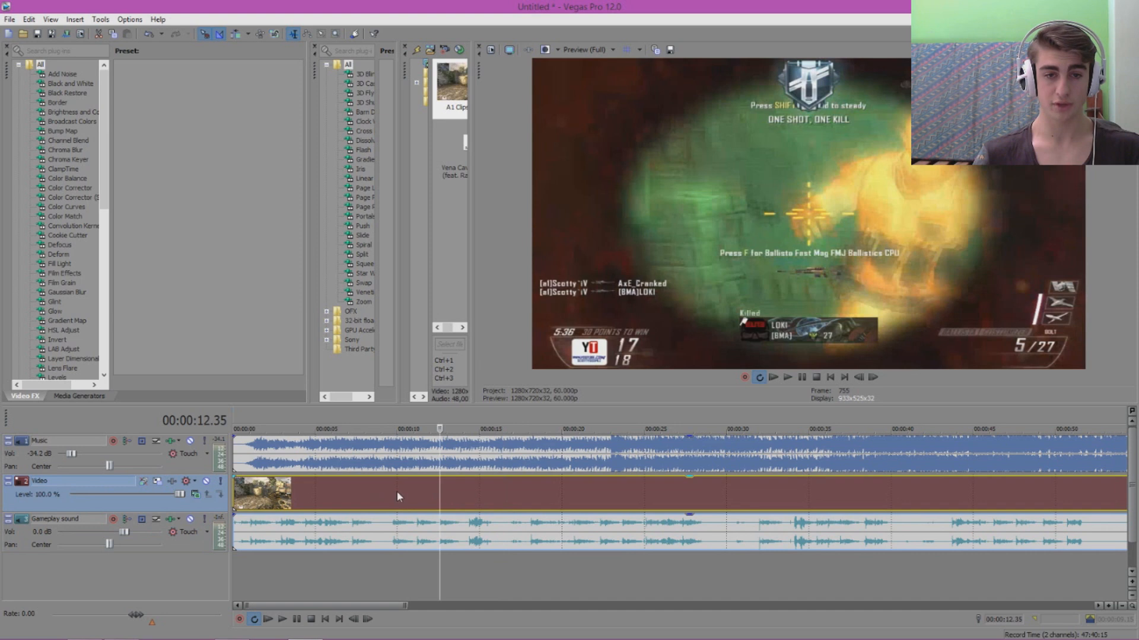
# - Place the cursor at 00:00:09.26 on the gameplay clip and split it there together with its sound
pyautogui.click(396, 490)
pyautogui.scroll(4, 616, 510)
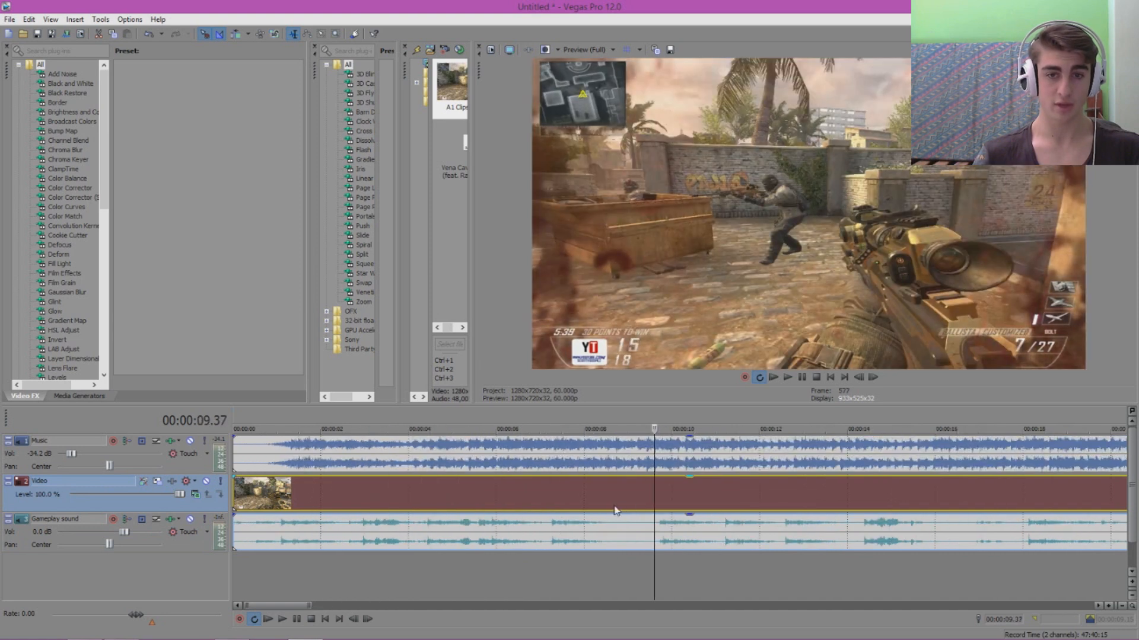
pyautogui.scroll(2, 658, 511)
pyautogui.click(656, 504)
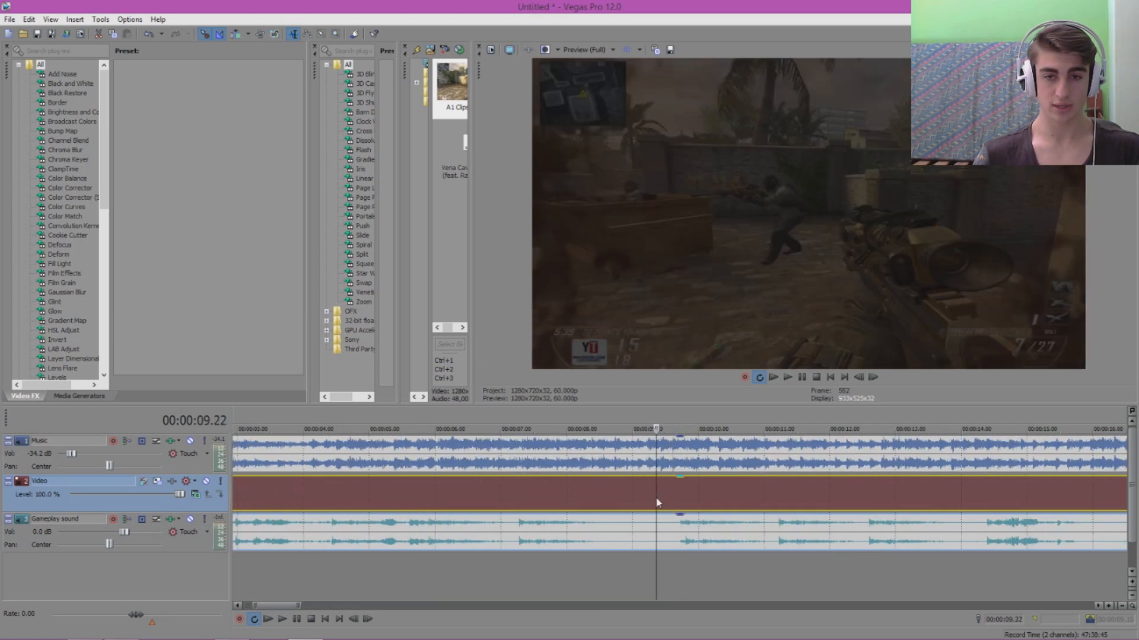
pyautogui.click(661, 505)
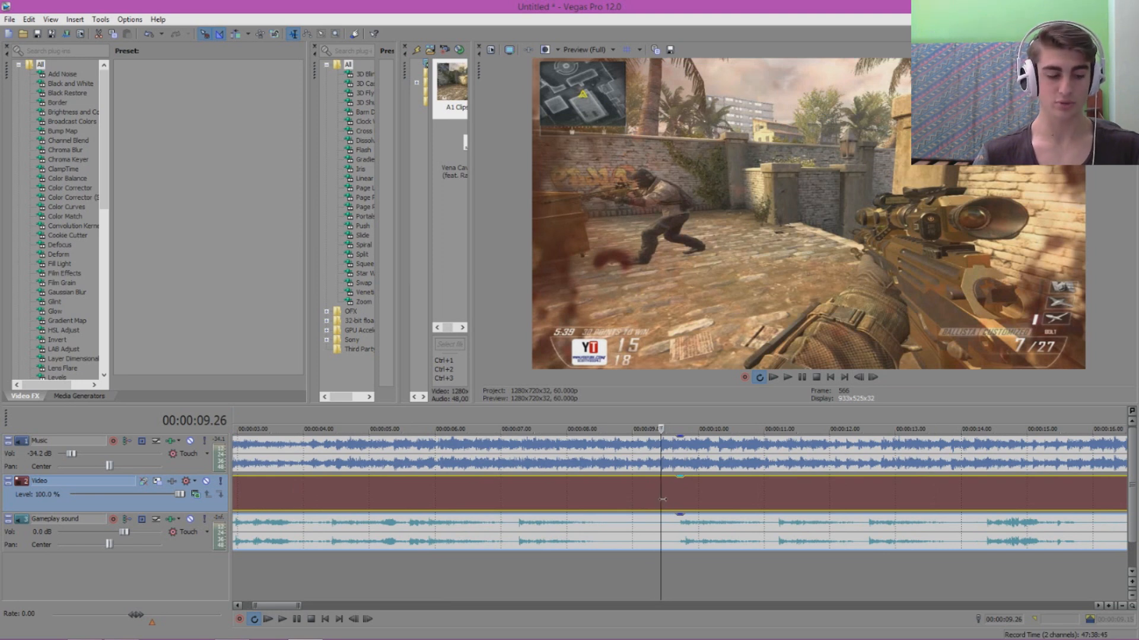
pyautogui.press('s')
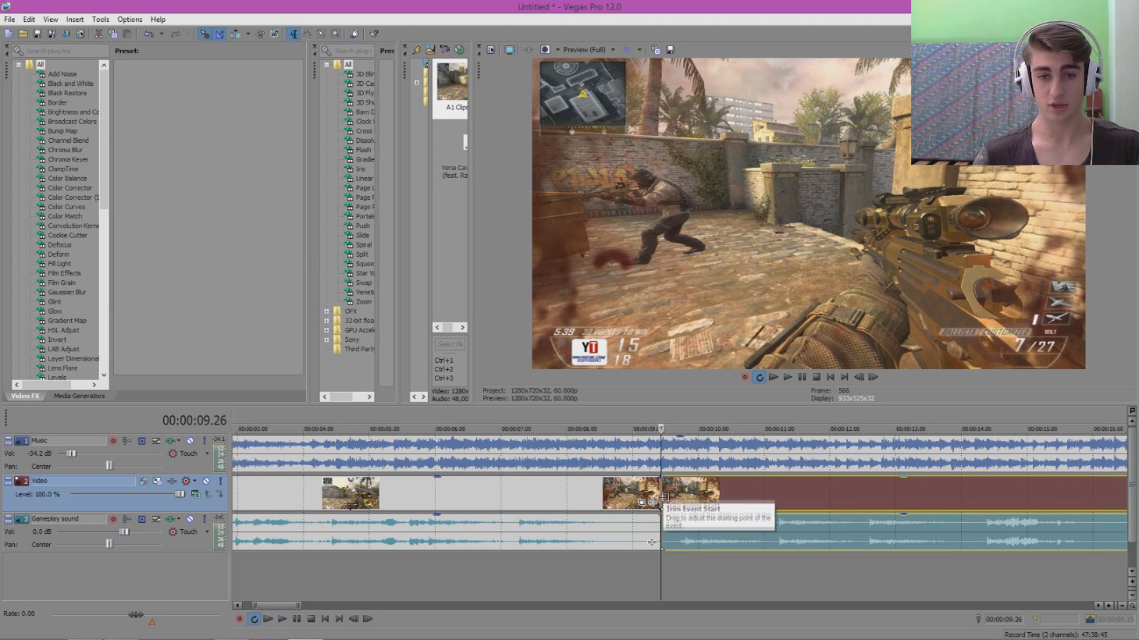
# - Select the first part of the split gameplay clip, and move the second part slightly away to leave a small gap
pyautogui.click(596, 497)
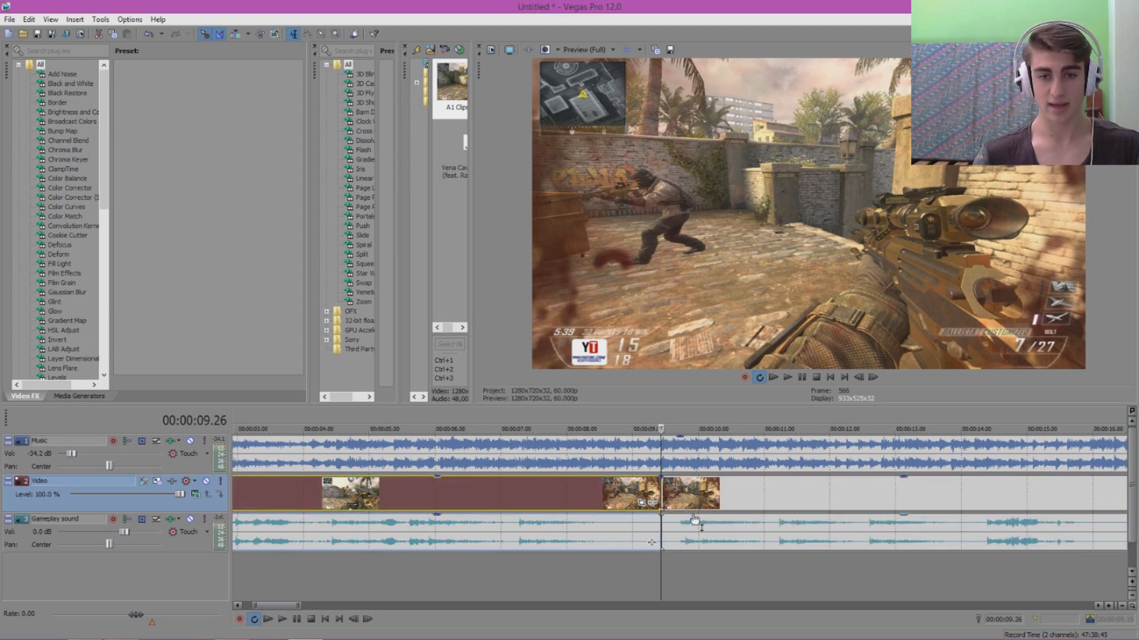
pyautogui.scroll(-4, 695, 523)
pyautogui.moveTo(456, 501)
pyautogui.mouseDown()
pyautogui.moveTo(511, 497)
pyautogui.moveTo(426, 499)
pyautogui.moveTo(438, 502)
pyautogui.mouseUp()
# - Select the first part of the split gameplay clip and delete it with its sound
pyautogui.click(314, 493)
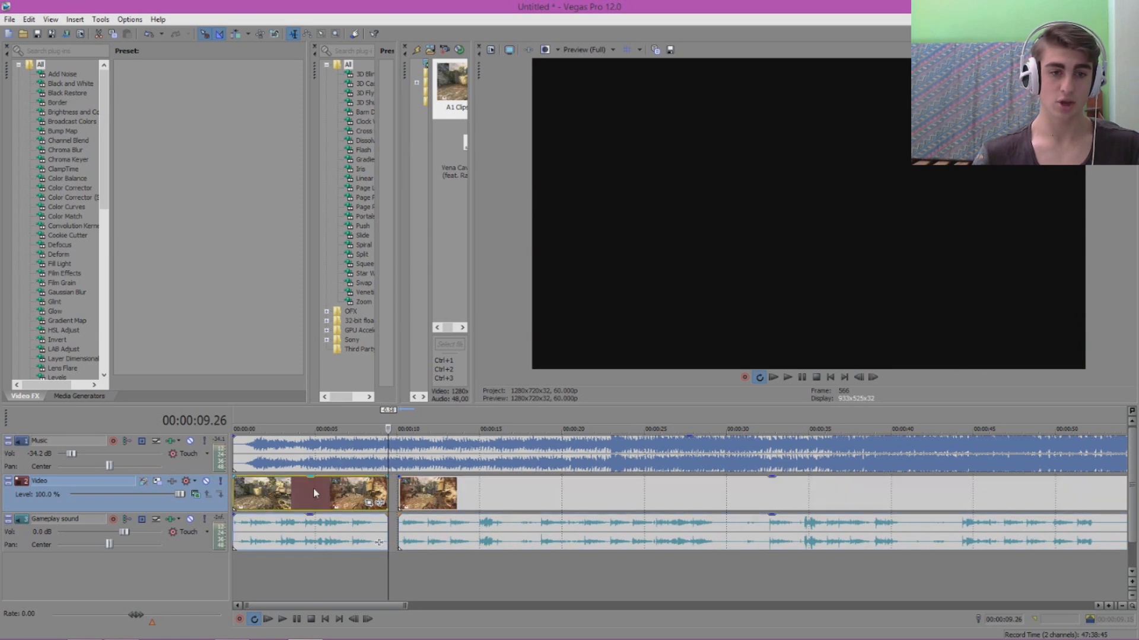
pyautogui.click(449, 501)
pyautogui.click(348, 497)
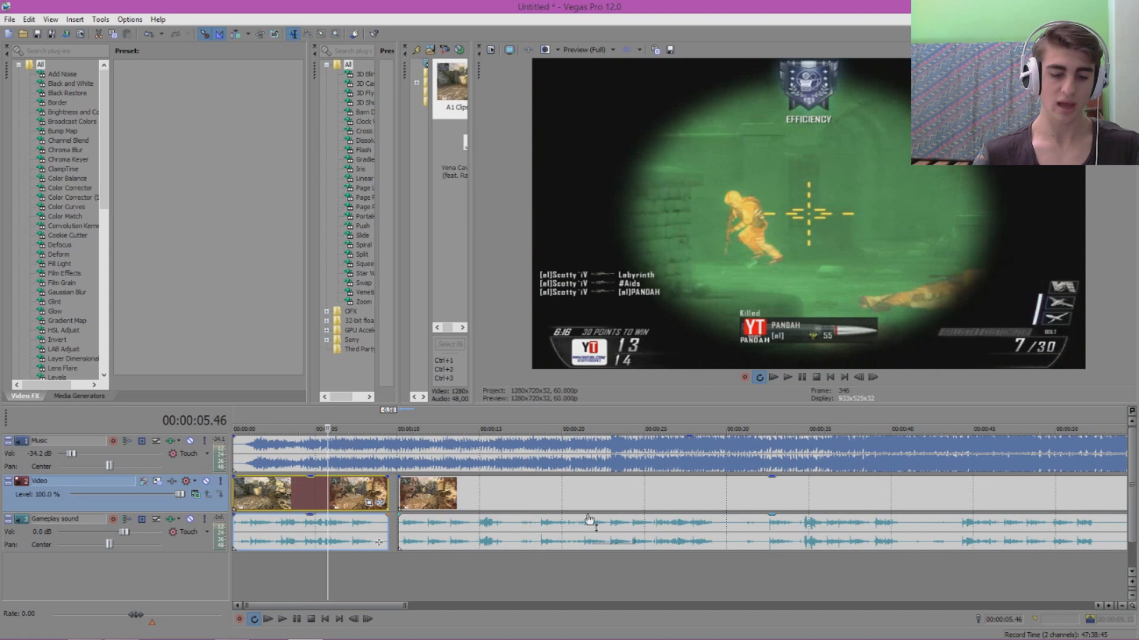
pyautogui.press('Delete')
# - Move the remaining gameplay clip earlier so that it starts at the cursor, 00:00:05.46
pyautogui.moveTo(538, 497); pyautogui.dragTo(471, 502)
pyautogui.scroll(-5, 498, 513)
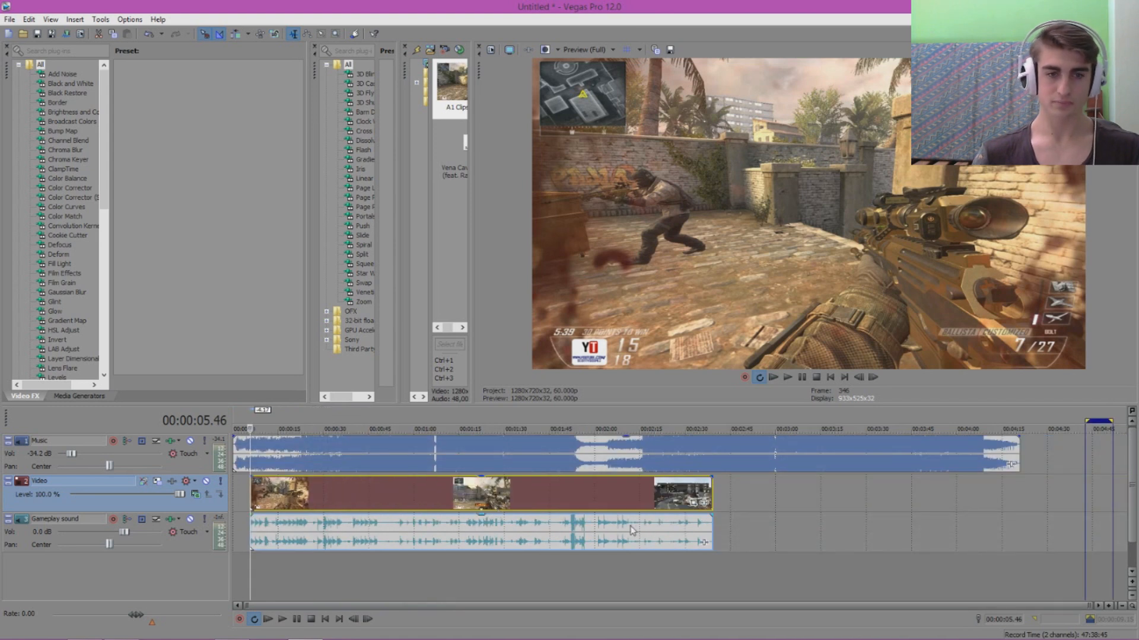
# - Step frame by frame around 00:00:12.00 to find the cut point, and split the gameplay clip at 00:00:12.00
pyautogui.scroll(4, 443, 510)
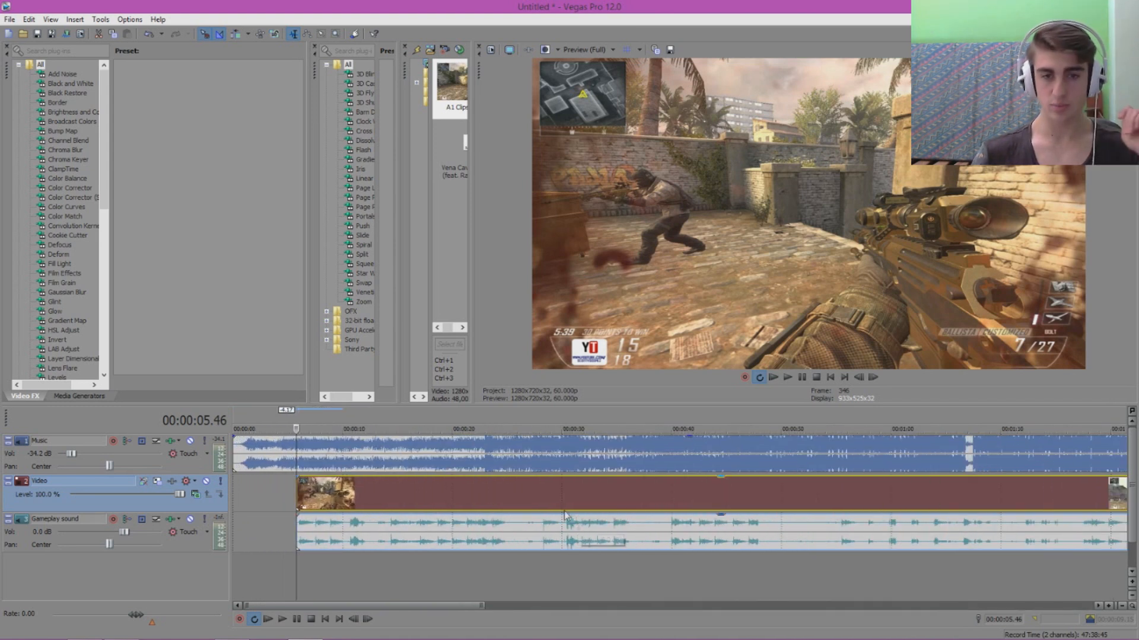
pyautogui.click(511, 500)
pyautogui.click(496, 500)
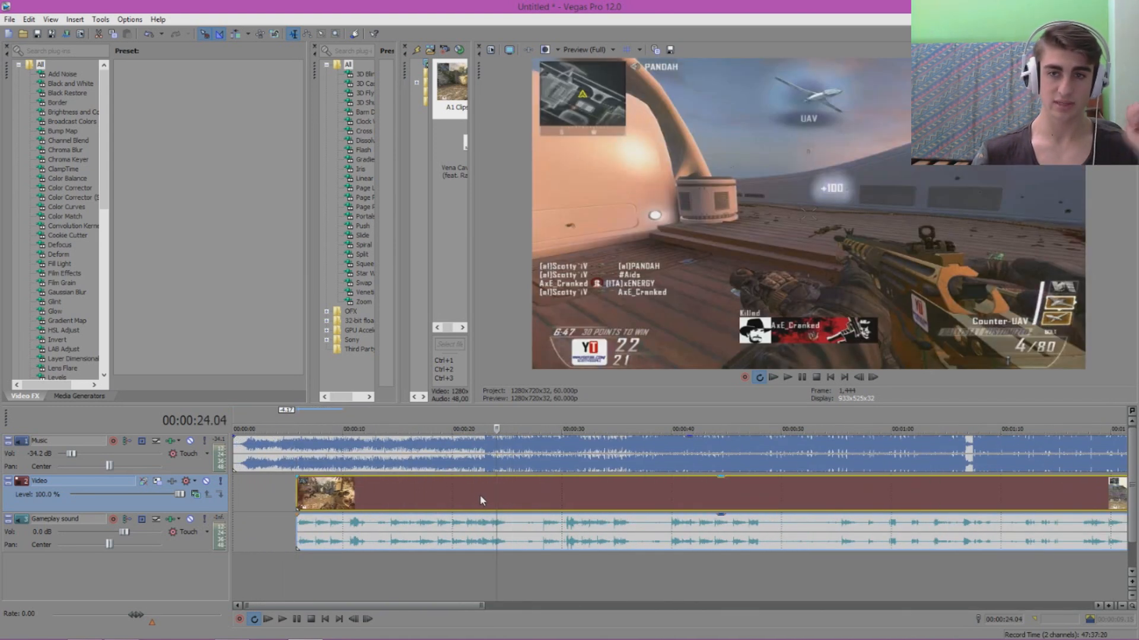
pyautogui.click(415, 496)
pyautogui.click(364, 494)
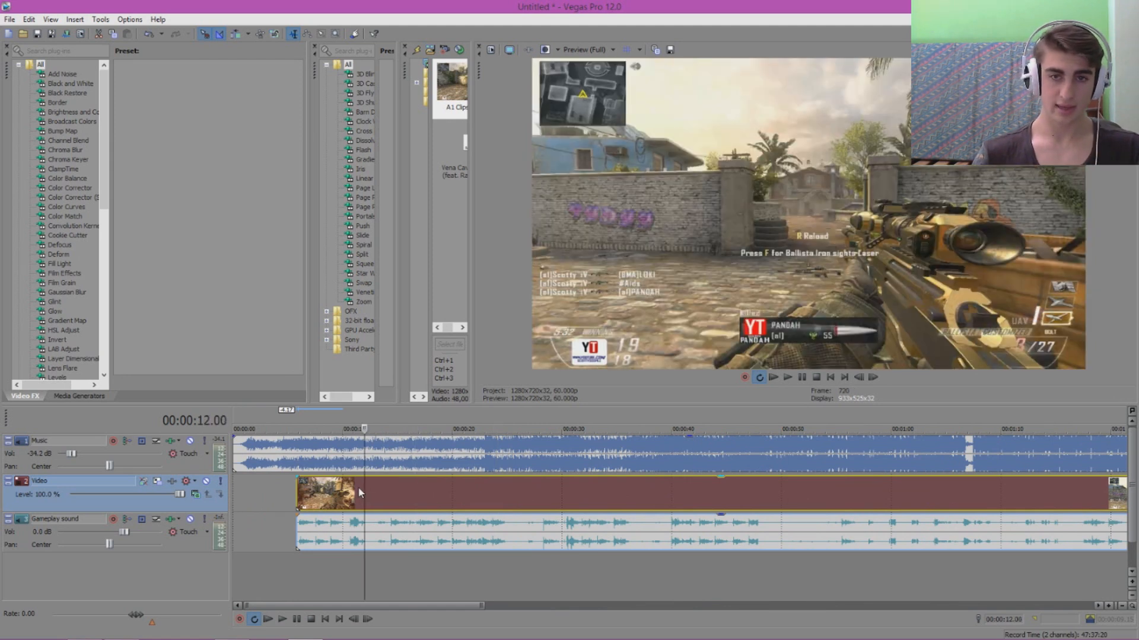
pyautogui.press('Right')
pyautogui.press('Right')
pyautogui.press('Left')
pyautogui.press('Left')
pyautogui.press('Left')
pyautogui.press('Left')
pyautogui.press('Right')
pyautogui.press('Right')
pyautogui.press('Right')
pyautogui.press('Left')
pyautogui.press('Left')
pyautogui.press('Left')
pyautogui.press('Left')
pyautogui.press('Left')
pyautogui.press('Left')
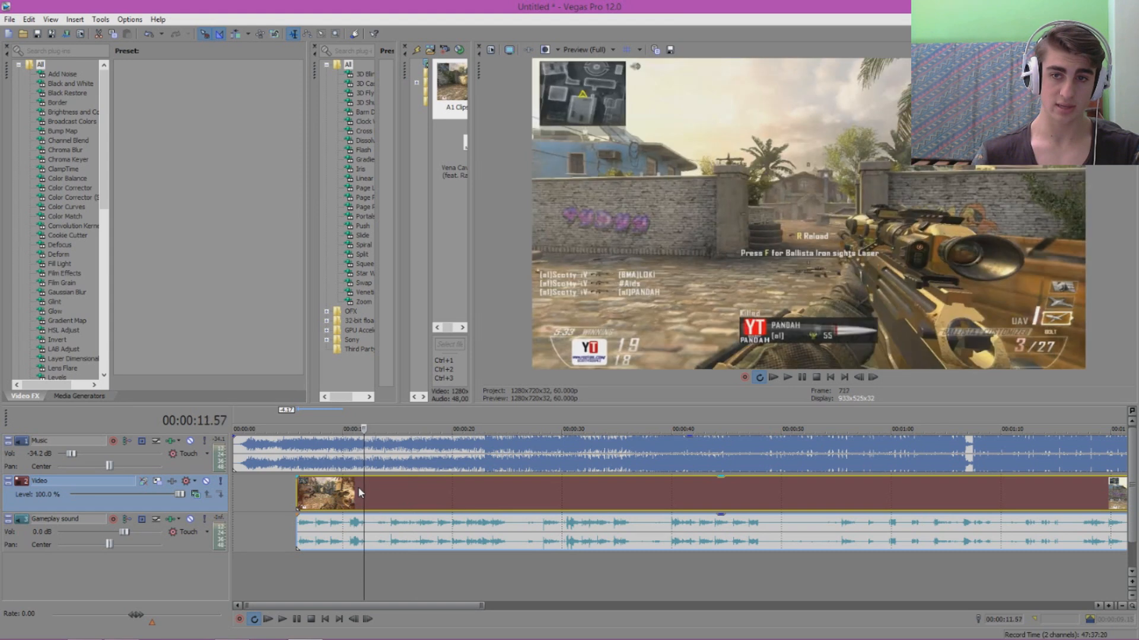
pyautogui.press('Right')
pyautogui.press('Left')
pyautogui.press('Right')
pyautogui.press('Right')
pyautogui.press('Right')
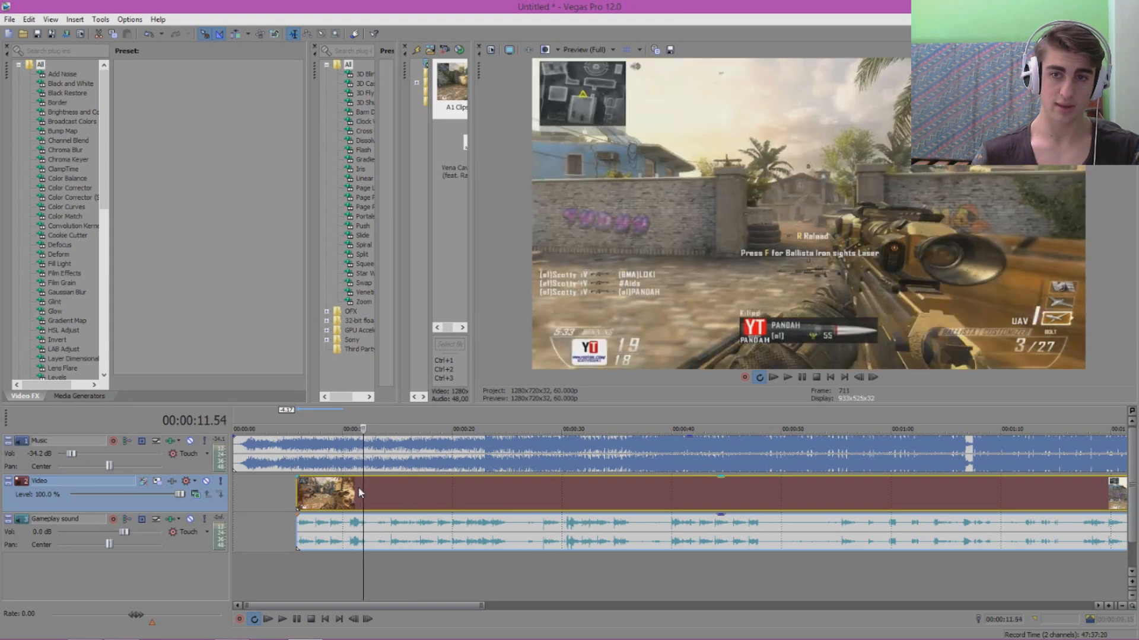
pyautogui.press('Left')
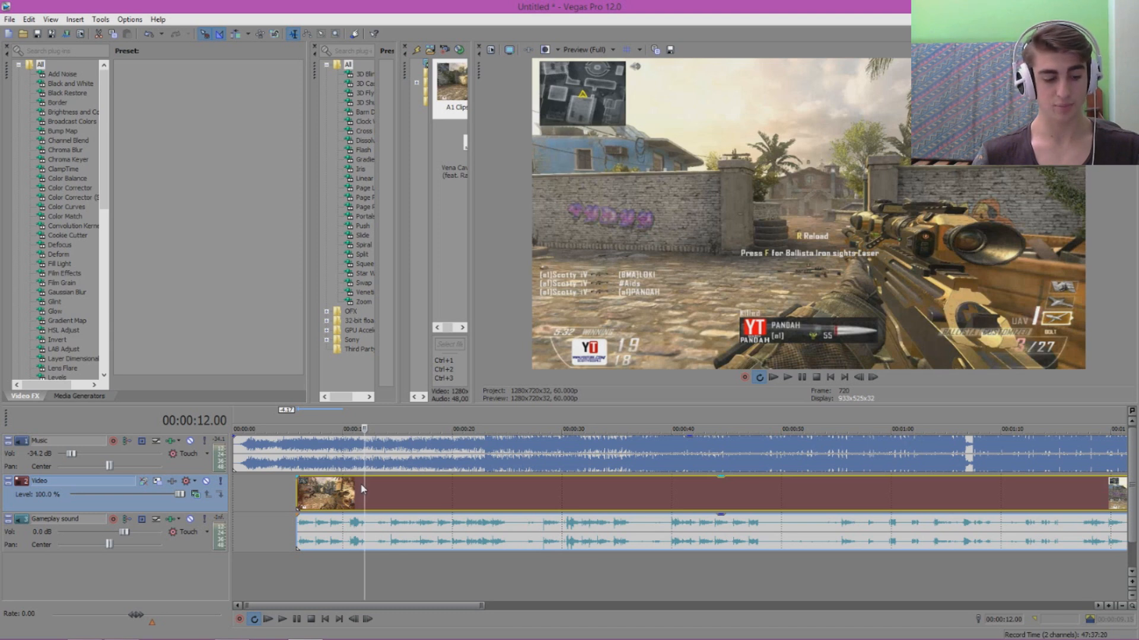
pyautogui.press('s')
# - Move the long remainder of the gameplay clip away from the short piece, to just past 00:02:00
pyautogui.moveTo(437, 498); pyautogui.dragTo(1136, 497)
pyautogui.scroll(-4, 742, 517)
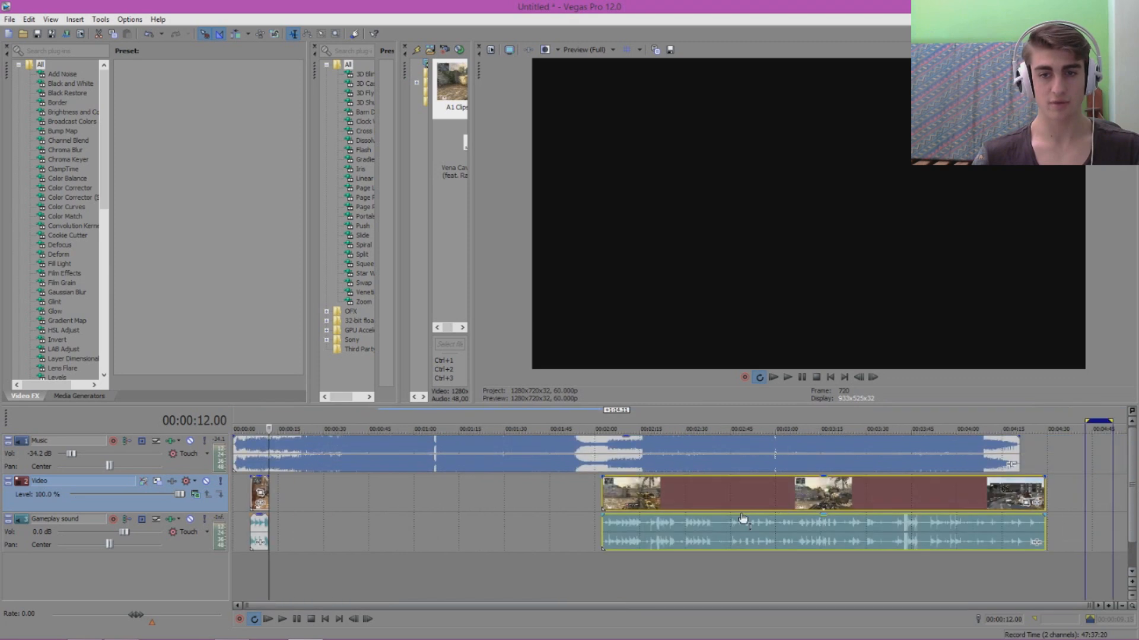
pyautogui.scroll(3, 343, 500)
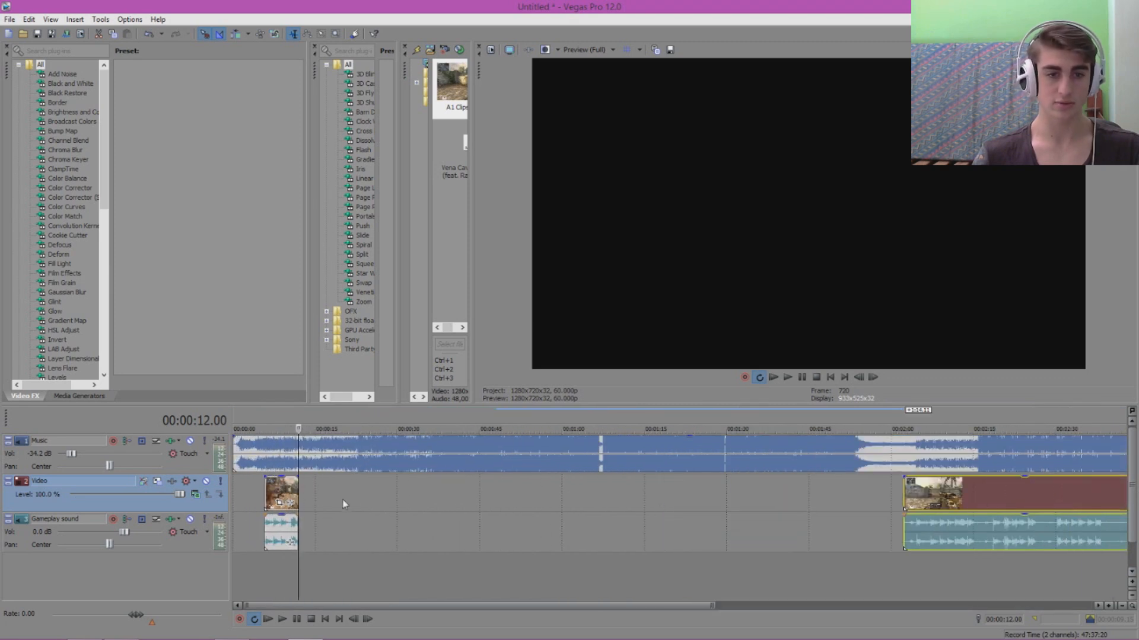
# - Move the short gameplay piece along the timeline so that it starts at about 00:00:55
pyautogui.moveTo(287, 502); pyautogui.dragTo(608, 505)
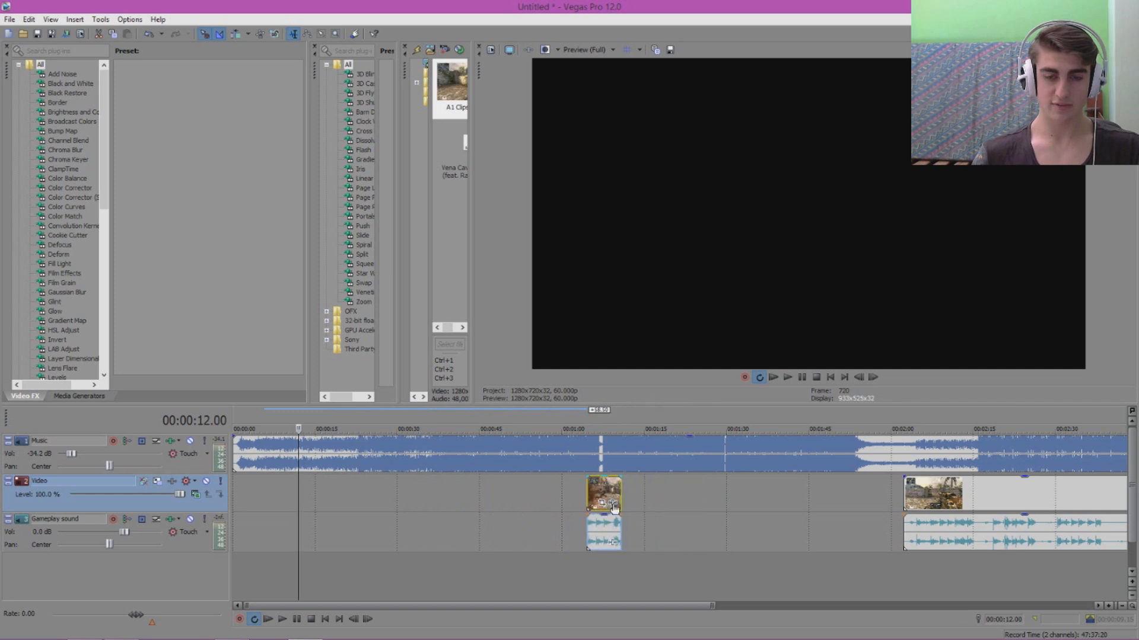
pyautogui.moveTo(618, 506); pyautogui.dragTo(558, 496)
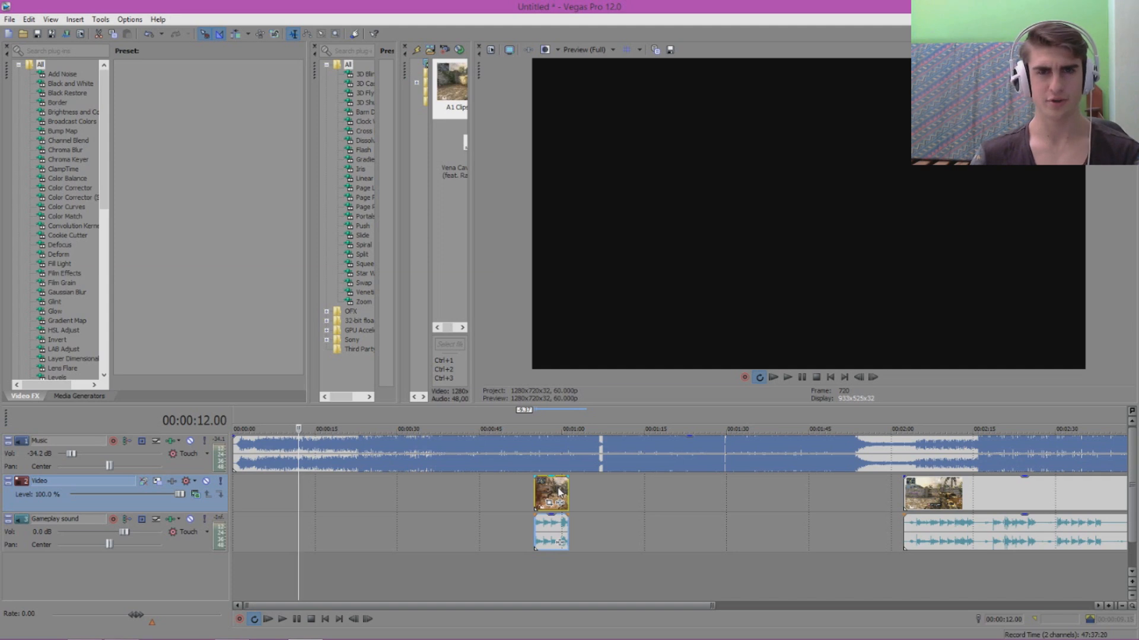
# - Preview the short piece at 00:00:58.04 and 00:00:56.59, and step frame by frame back to 00:00:55.11 near its start
pyautogui.click(560, 491)
pyautogui.scroll(2, 628, 501)
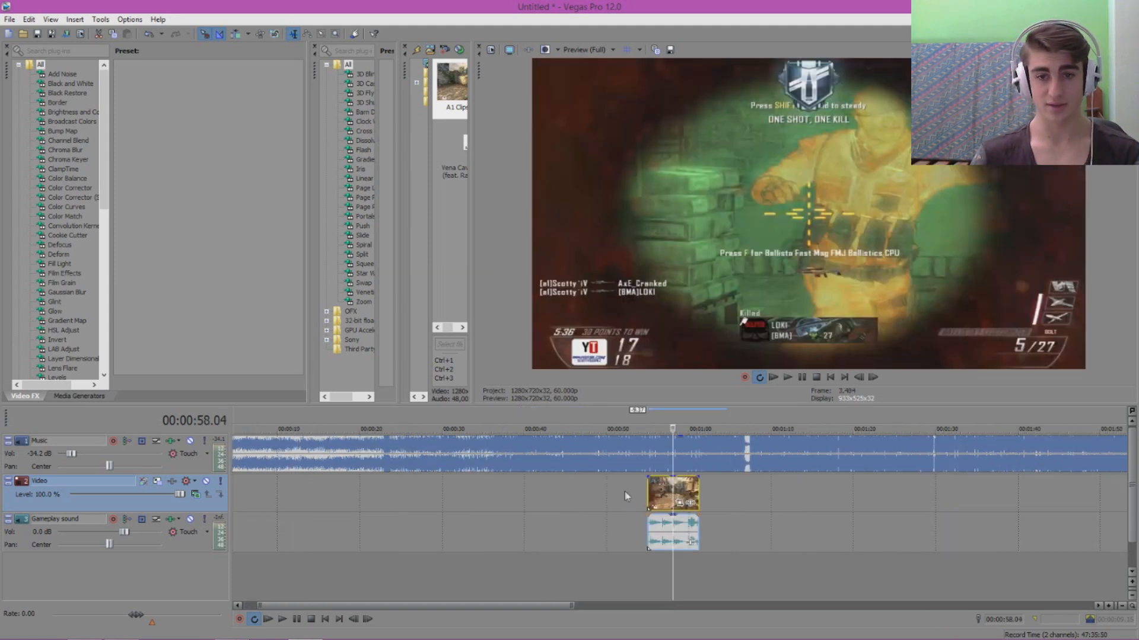
pyautogui.click(663, 494)
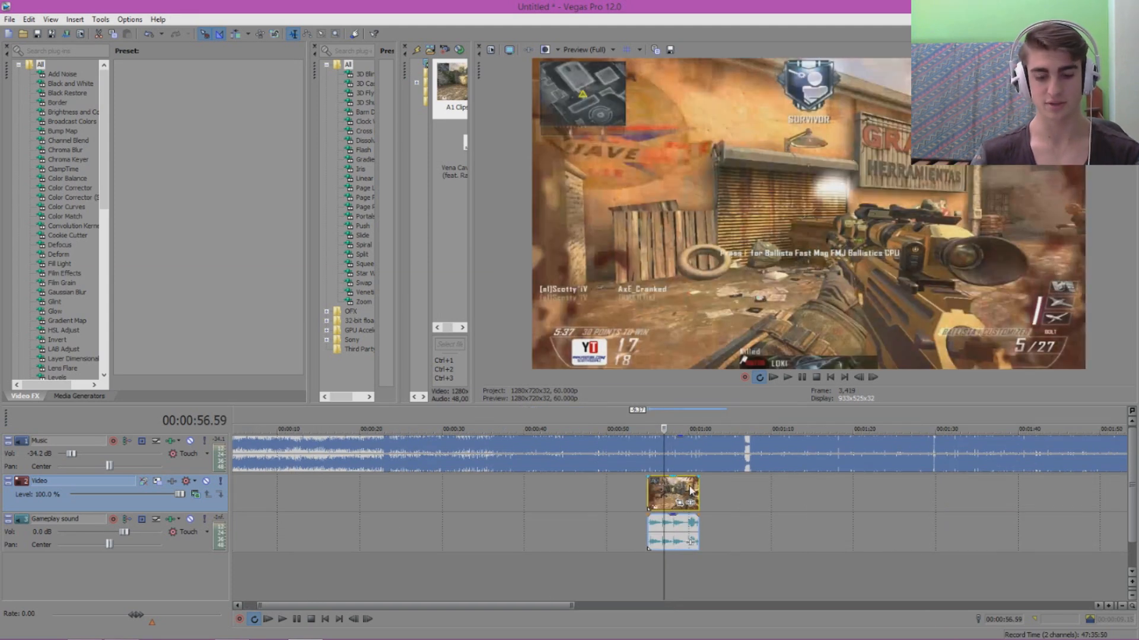
pyautogui.press('Left')
pyautogui.press('Left')
pyautogui.press('Left')
pyautogui.press('Left')
pyautogui.press('Left')
pyautogui.press('Left')
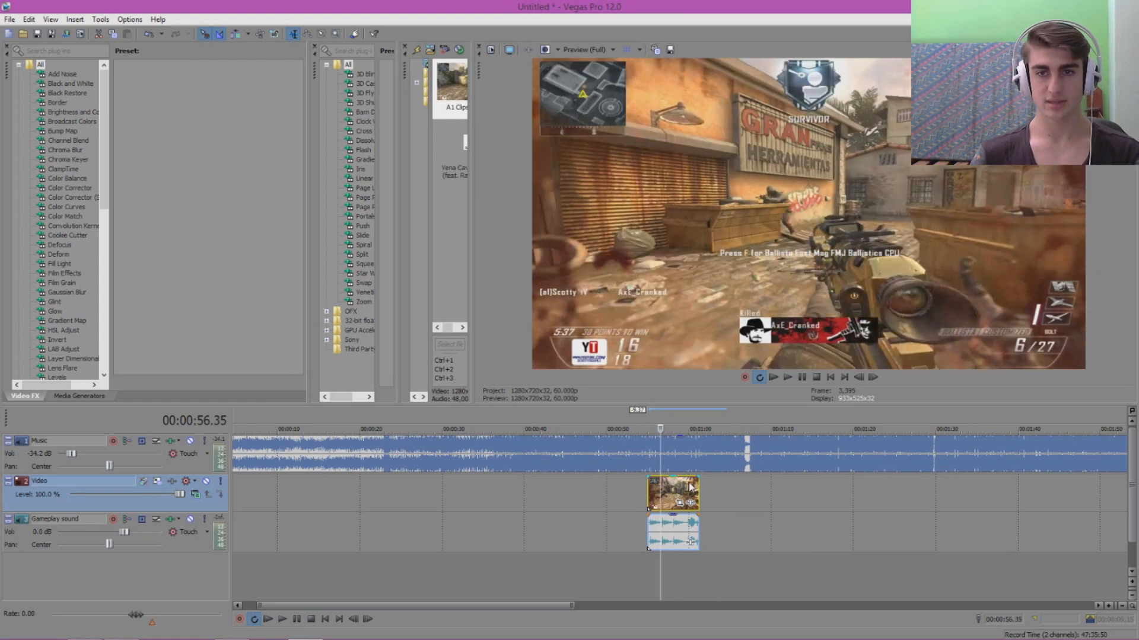
pyautogui.press('Left')
pyautogui.press('Left')
pyautogui.press('Left')
pyautogui.press('Left')
pyautogui.press('Left')
pyautogui.press('Left')
pyautogui.press('Left')
pyautogui.press('Left')
pyautogui.press('Left')
pyautogui.press('Left')
pyautogui.press('Left')
pyautogui.press('Left')
pyautogui.press('Left')
pyautogui.press('Left')
pyautogui.press('Left')
pyautogui.press('Left')
pyautogui.press('Left')
pyautogui.press('Left')
pyautogui.press('Left')
pyautogui.press('Left')
pyautogui.press('Left')
pyautogui.press('Left')
pyautogui.press('Left')
pyautogui.press('Left')
pyautogui.press('Left')
pyautogui.press('Left')
pyautogui.press('Left')
pyautogui.press('Left')
pyautogui.press('Left')
pyautogui.press('Left')
pyautogui.press('Left')
pyautogui.press('Left')
pyautogui.press('Left')
pyautogui.press('Left')
pyautogui.press('Left')
pyautogui.press('Left')
pyautogui.press('Left')
pyautogui.press('Left')
pyautogui.press('Left')
pyautogui.press('Left')
pyautogui.press('Right')
pyautogui.press('Right')
pyautogui.press('Right')
pyautogui.press('Right')
pyautogui.press('Right')
pyautogui.press('Right')
pyautogui.press('Right')
pyautogui.press('Right')
pyautogui.press('Right')
pyautogui.press('Right')
pyautogui.press('Right')
pyautogui.press('Right')
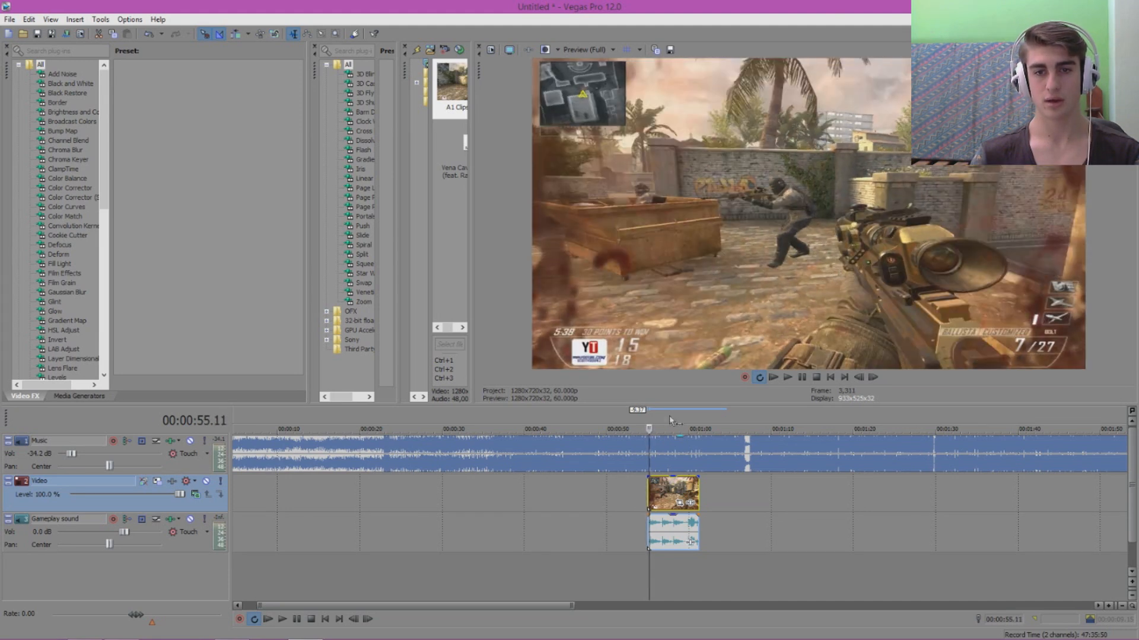
# - Step forward through the short piece via 00:00:58.28, and leave the cursor at 00:01:00.08
pyautogui.click(672, 422)
pyautogui.press('Right')
pyautogui.press('Right')
pyautogui.press('Right')
pyautogui.press('Right')
pyautogui.press('Right')
pyautogui.press('Right')
pyautogui.press('Right')
pyautogui.press('Right')
pyautogui.press('Right')
pyautogui.press('Right')
pyautogui.press('Right')
pyautogui.press('Right')
pyautogui.press('Right')
pyautogui.press('Right')
pyautogui.press('Right')
pyautogui.press('Right')
pyautogui.press('Right')
pyautogui.press('Right')
pyautogui.press('Right')
pyautogui.press('Right')
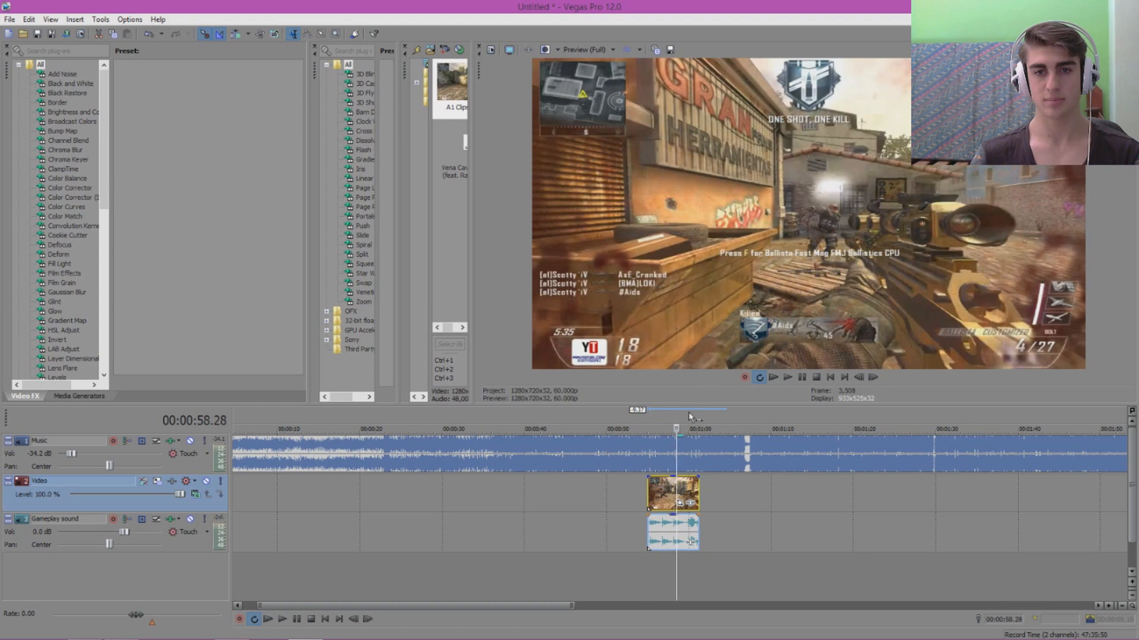
pyautogui.click(689, 416)
pyautogui.press('Right')
pyautogui.press('Right')
pyautogui.press('Right')
pyautogui.press('Right')
pyautogui.press('Right')
pyautogui.press('Right')
pyautogui.press('Right')
pyautogui.press('Right')
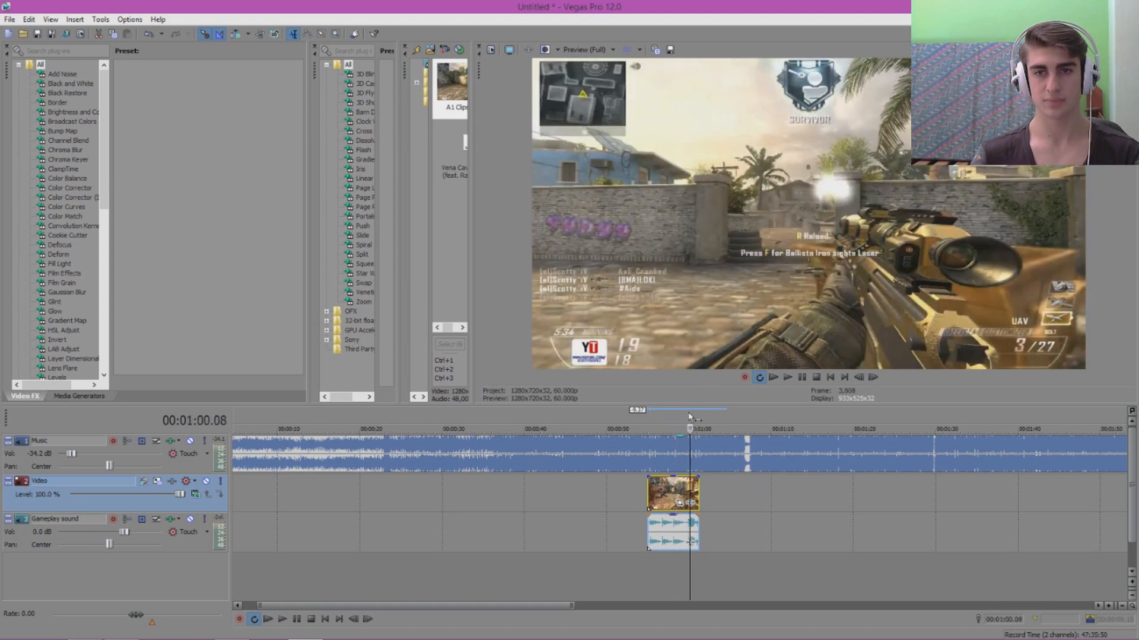
pyautogui.press('Right')
pyautogui.press('Right')
pyautogui.press('Right')
pyautogui.press('Right')
pyautogui.press('Left')
pyautogui.press('Left')
pyautogui.press('Left')
pyautogui.press('Left')
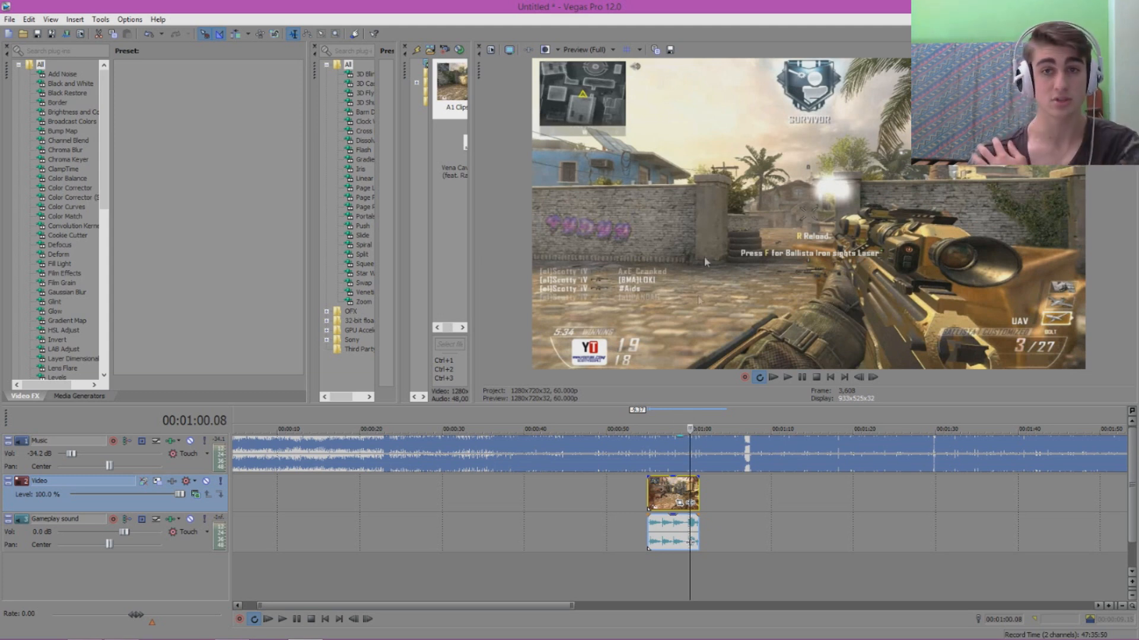
# - Open the effect chooser for the short video piece and highlight Sony Color Corrector, Twixtor, TwixtorPRO and TwixtorVectorsIn in turn
pyautogui.scroll(5, 709, 512)
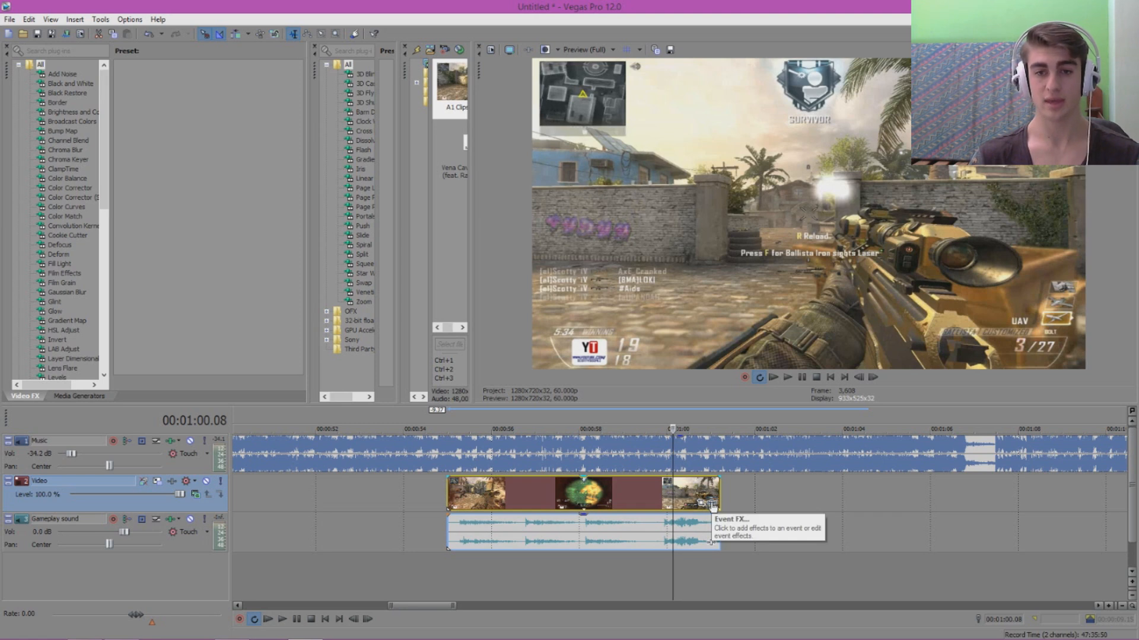
pyautogui.click(711, 504)
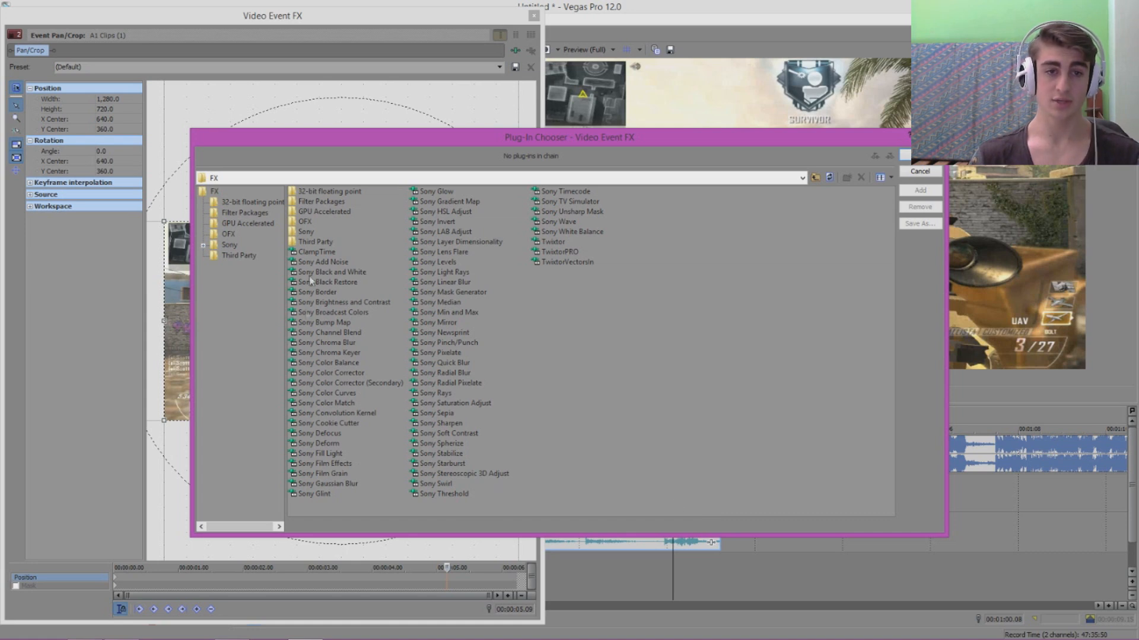
pyautogui.click(325, 364)
pyautogui.click(328, 373)
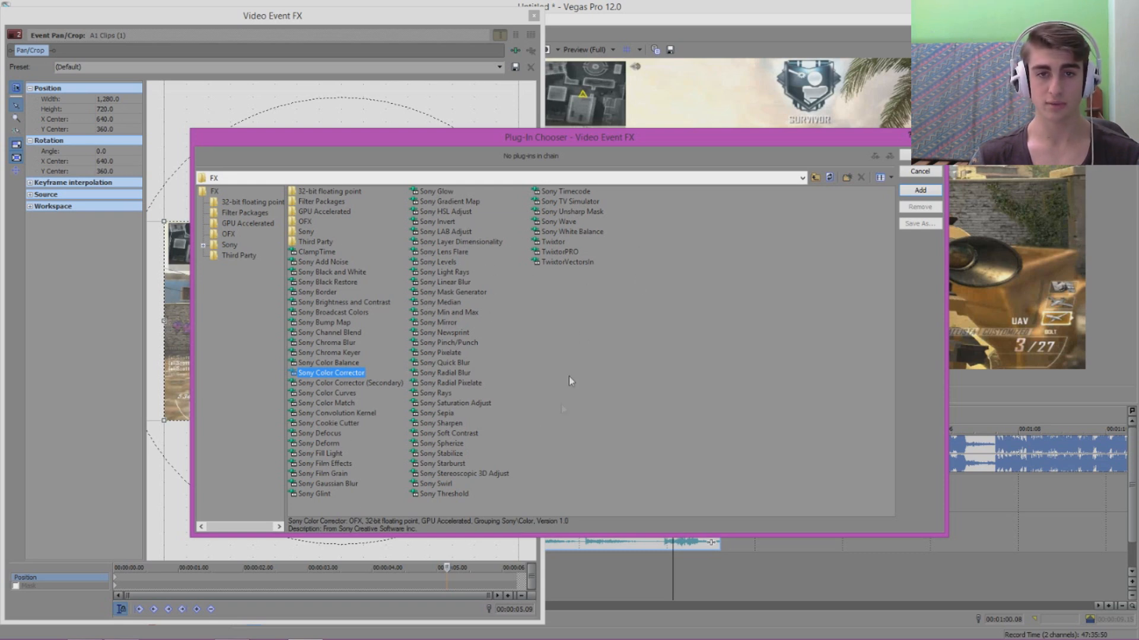
pyautogui.click(552, 243)
pyautogui.click(555, 254)
pyautogui.click(564, 264)
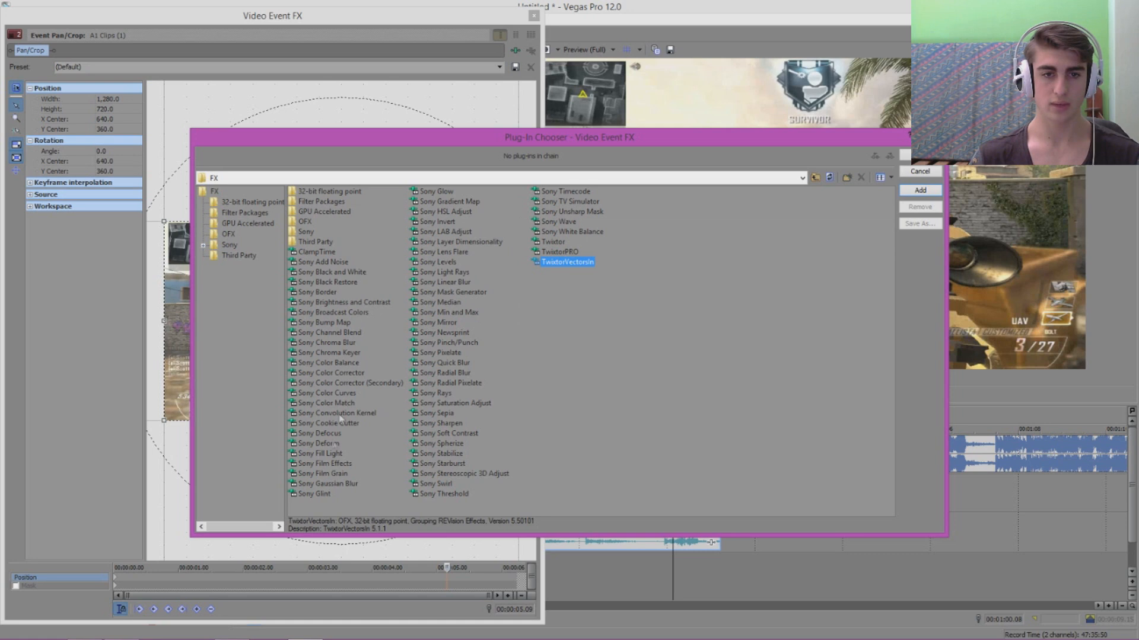
# - Add the Sony Color Corrector effect to the short video piece
pyautogui.click(328, 374)
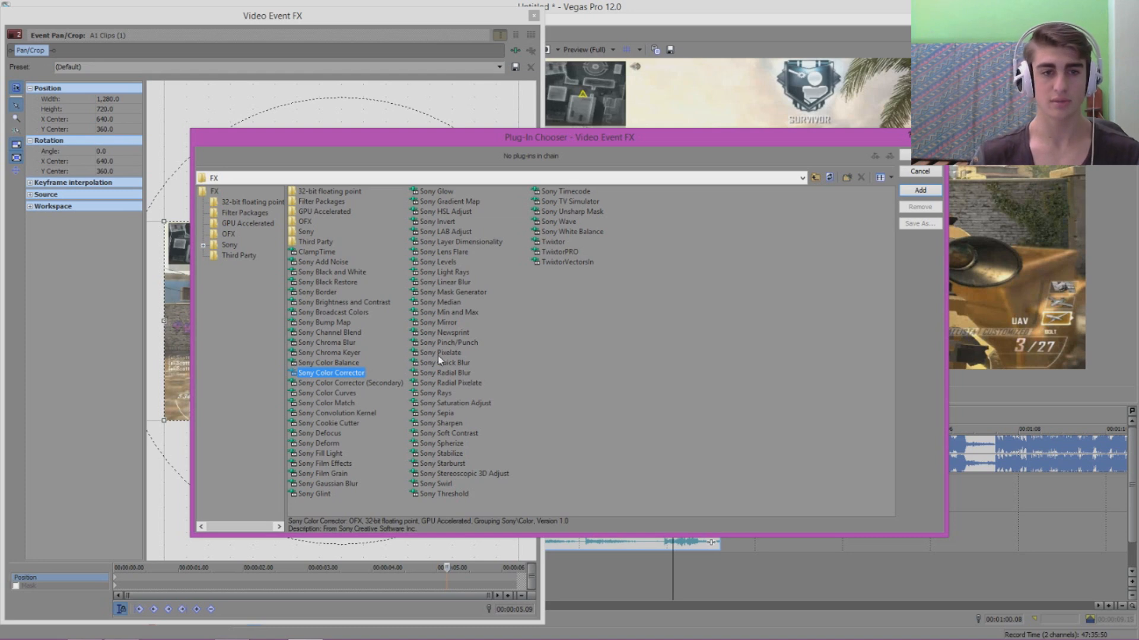
pyautogui.click(319, 375)
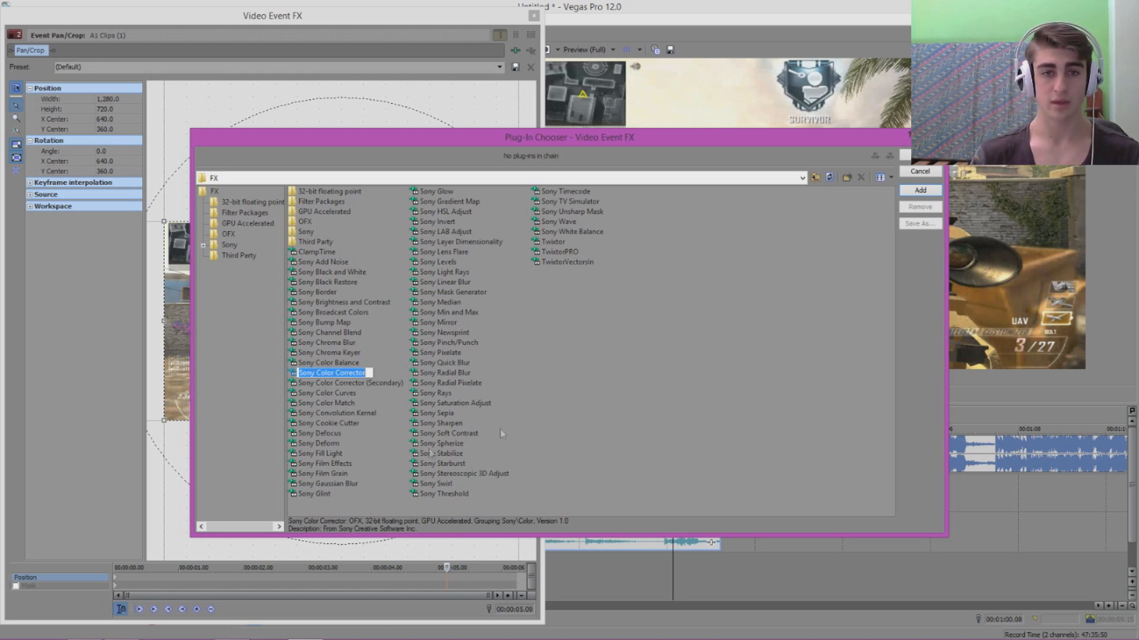
pyautogui.click(318, 375)
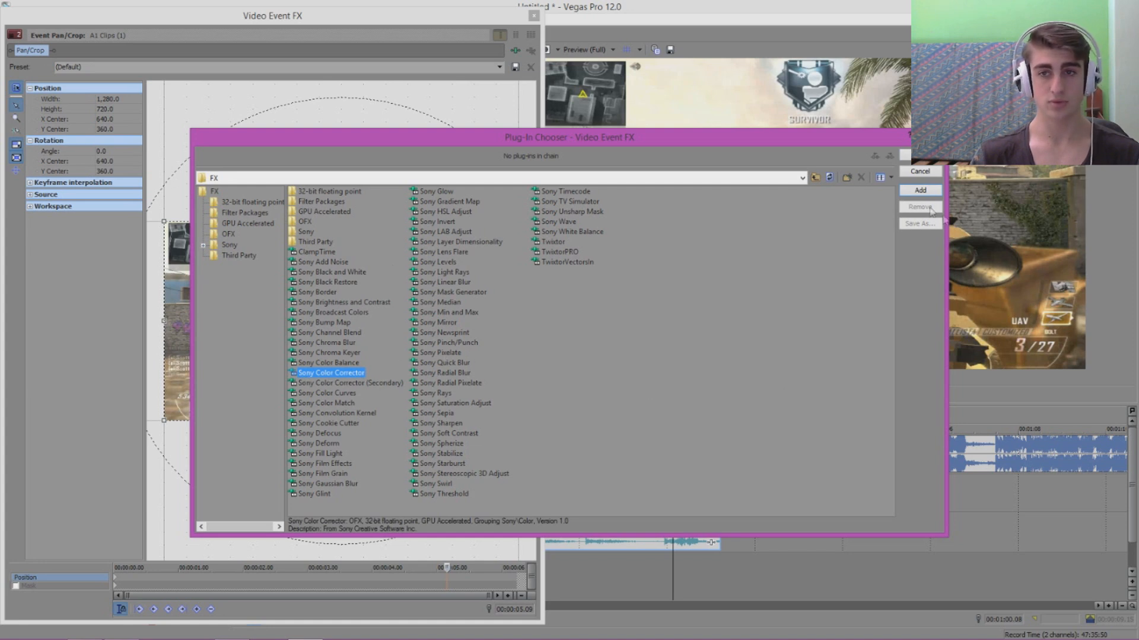
pyautogui.click(910, 191)
pyautogui.click(919, 154)
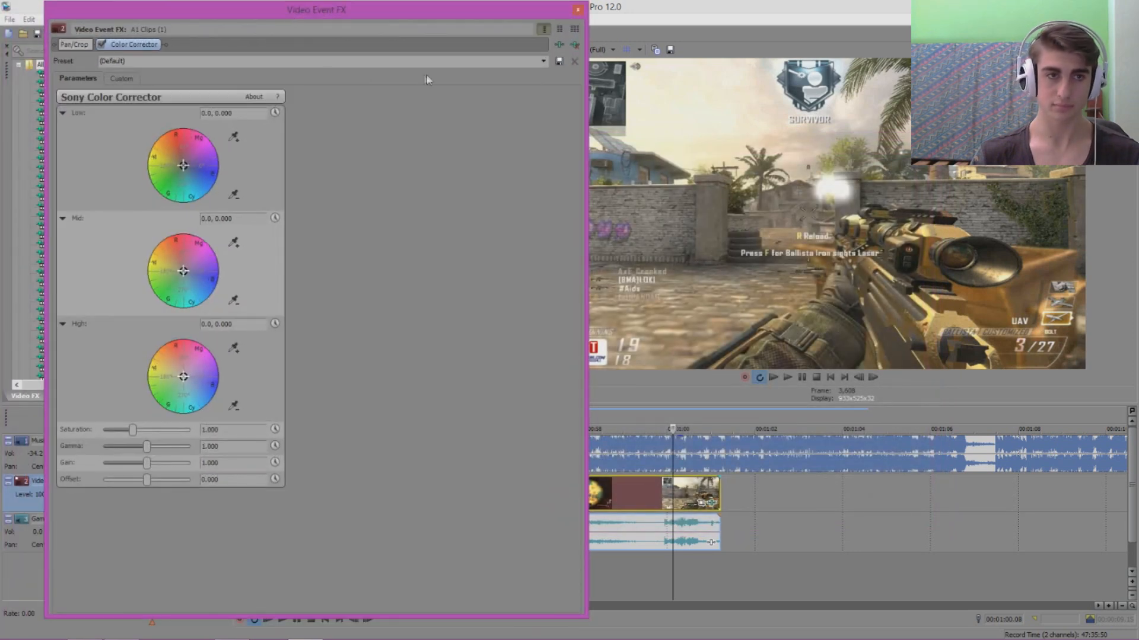
# - Move the effect window aside and shift the Low colour wheel strongly towards blue, to about 346 and 0.86
pyautogui.moveTo(386, 10); pyautogui.dragTo(348, 21)
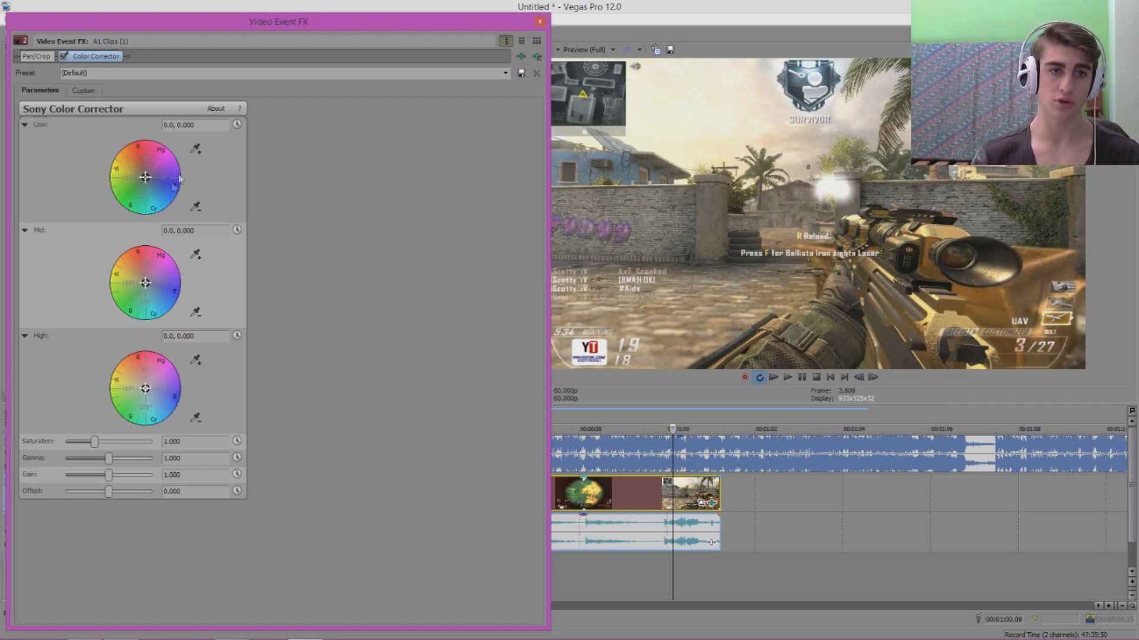
pyautogui.moveTo(150, 185); pyautogui.dragTo(177, 188)
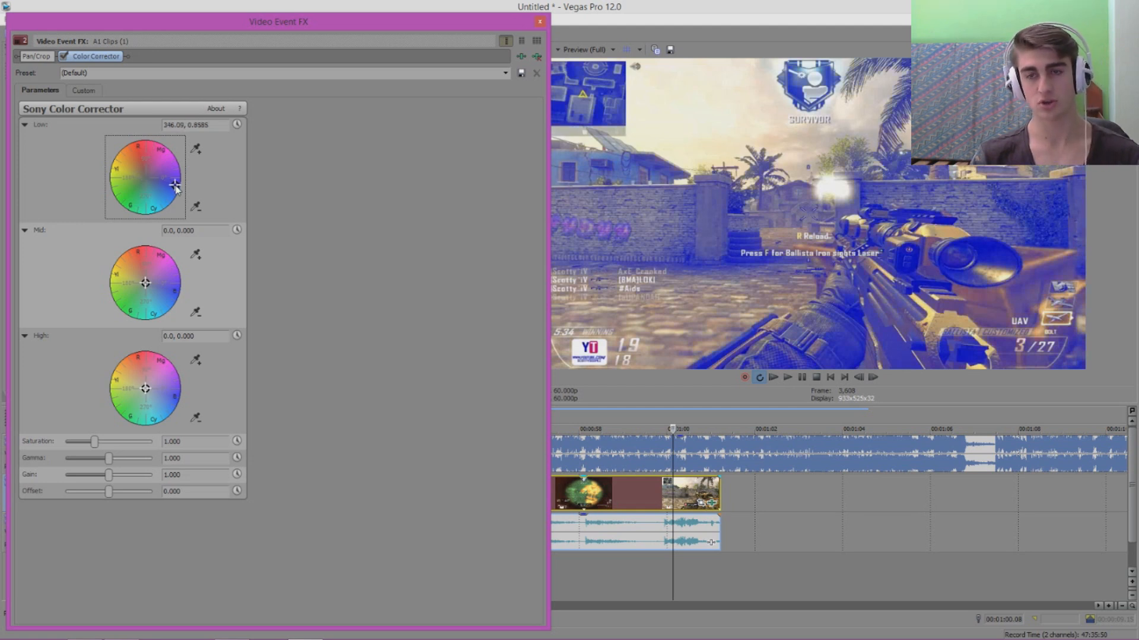
# - Reset the Low colour wheel to 0.0, 0.000, trying a further shift towards blue along the way
pyautogui.moveTo(175, 187); pyautogui.dragTo(175, 188)
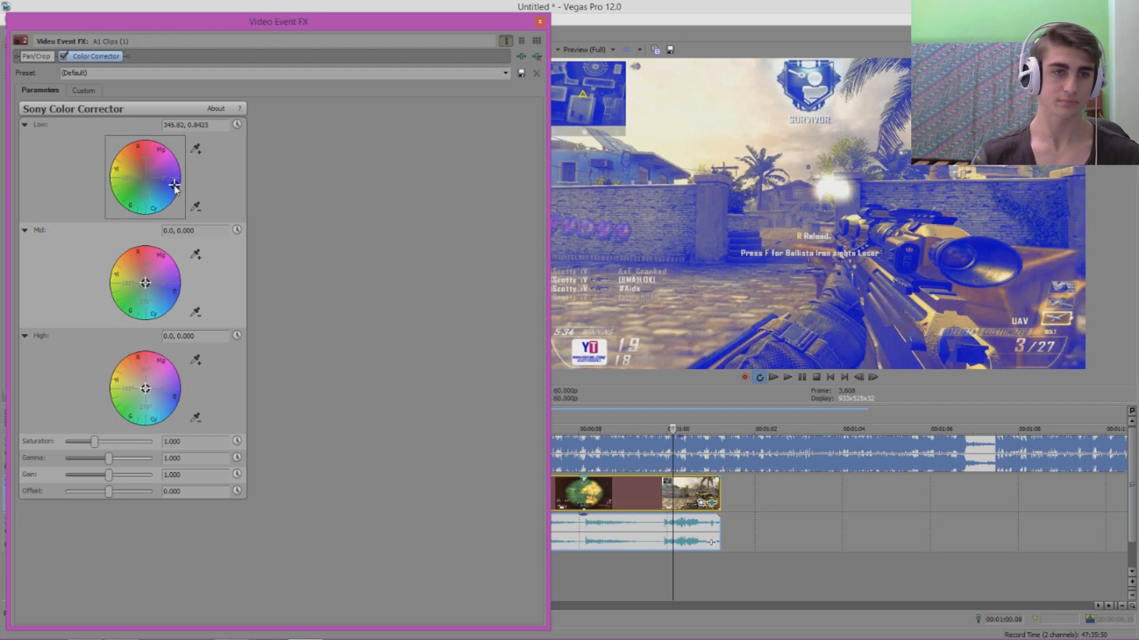
pyautogui.doubleClick(175, 187)
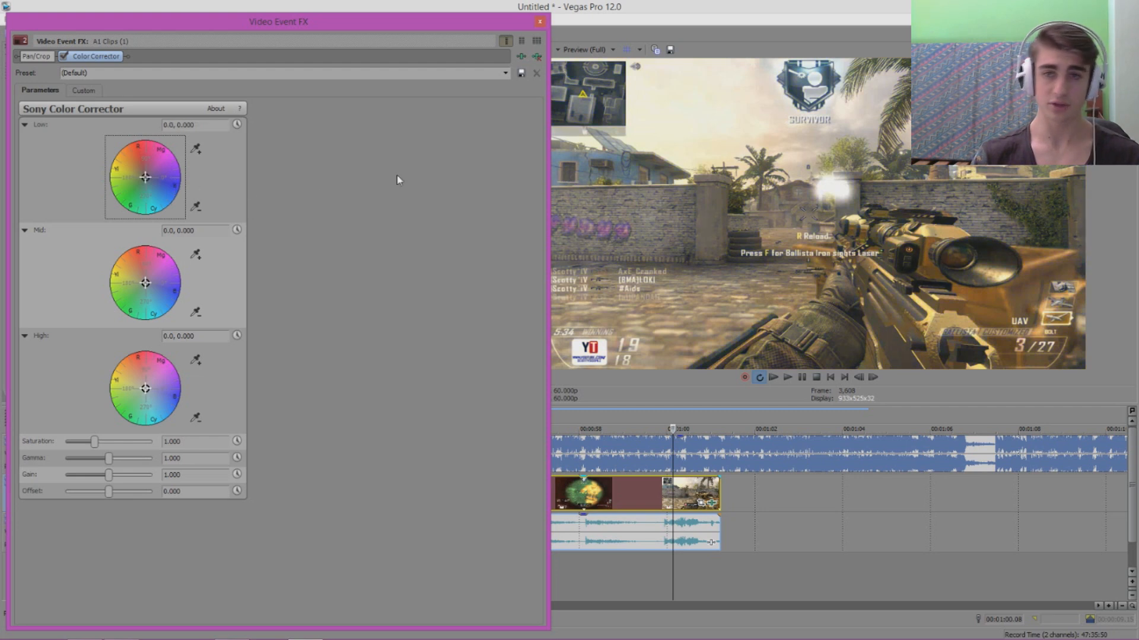
pyautogui.moveTo(146, 180); pyautogui.dragTo(169, 181)
pyautogui.doubleClick(156, 190)
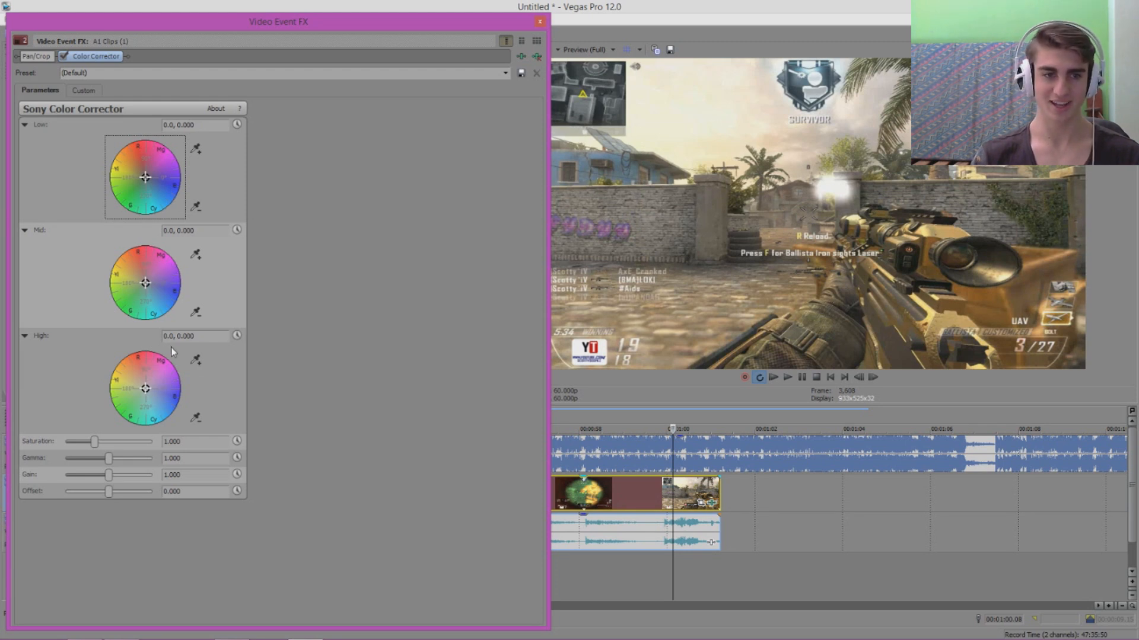
# - Shift the Low wheel to about 331 and 0.27 and the High wheel to about 155 and 0.26, comparing with Color Corrector off and on
pyautogui.moveTo(146, 176); pyautogui.dragTo(155, 185)
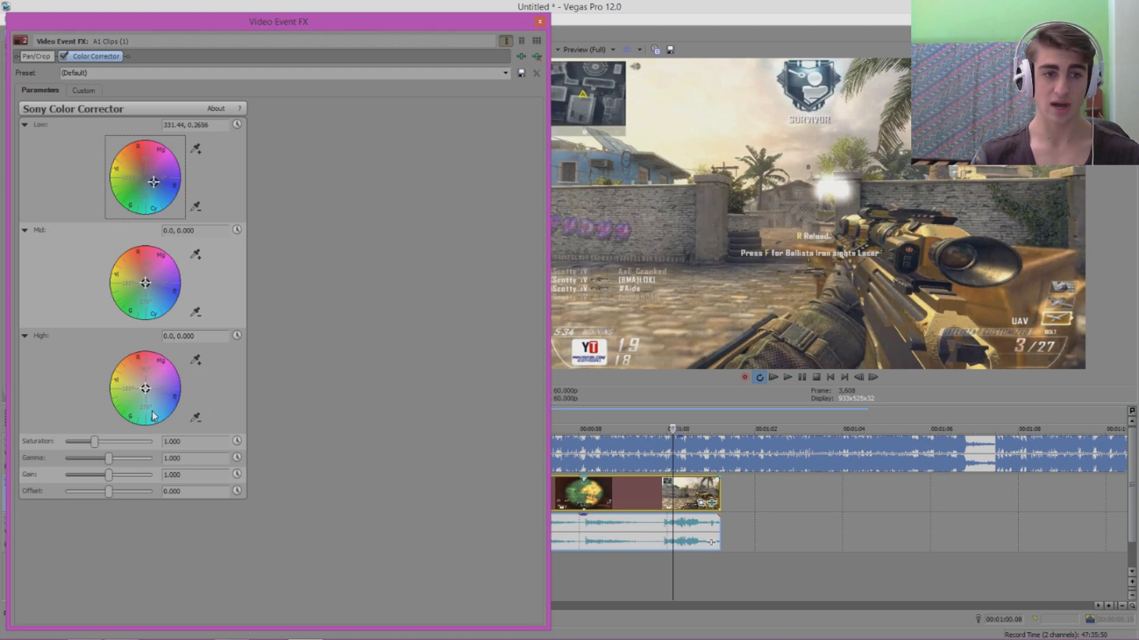
pyautogui.moveTo(145, 390); pyautogui.dragTo(137, 386)
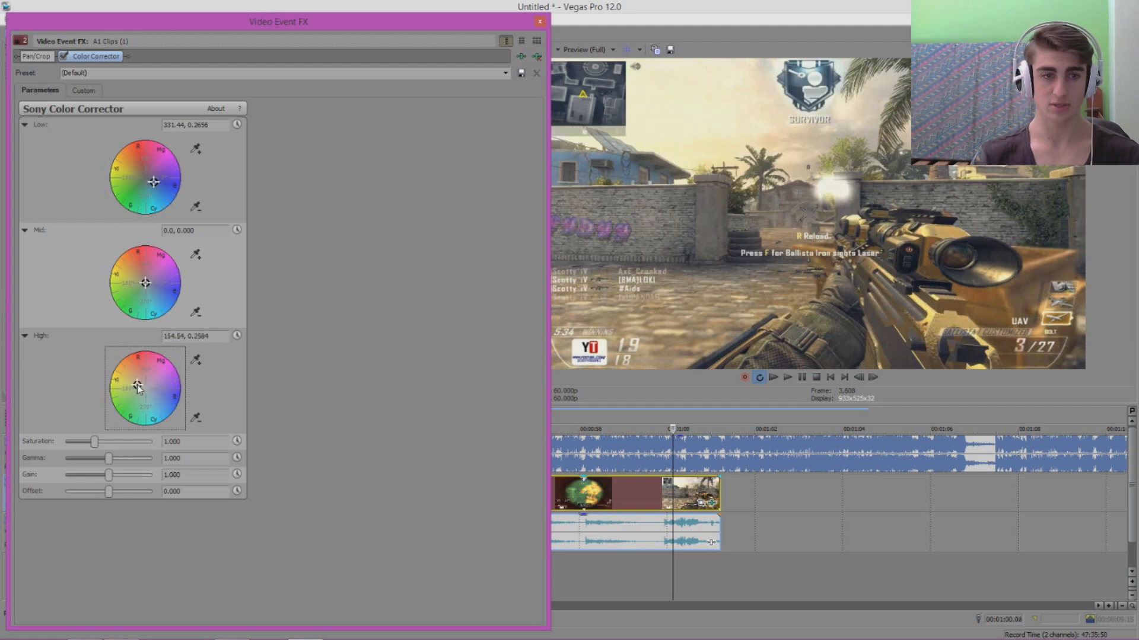
pyautogui.click(64, 56)
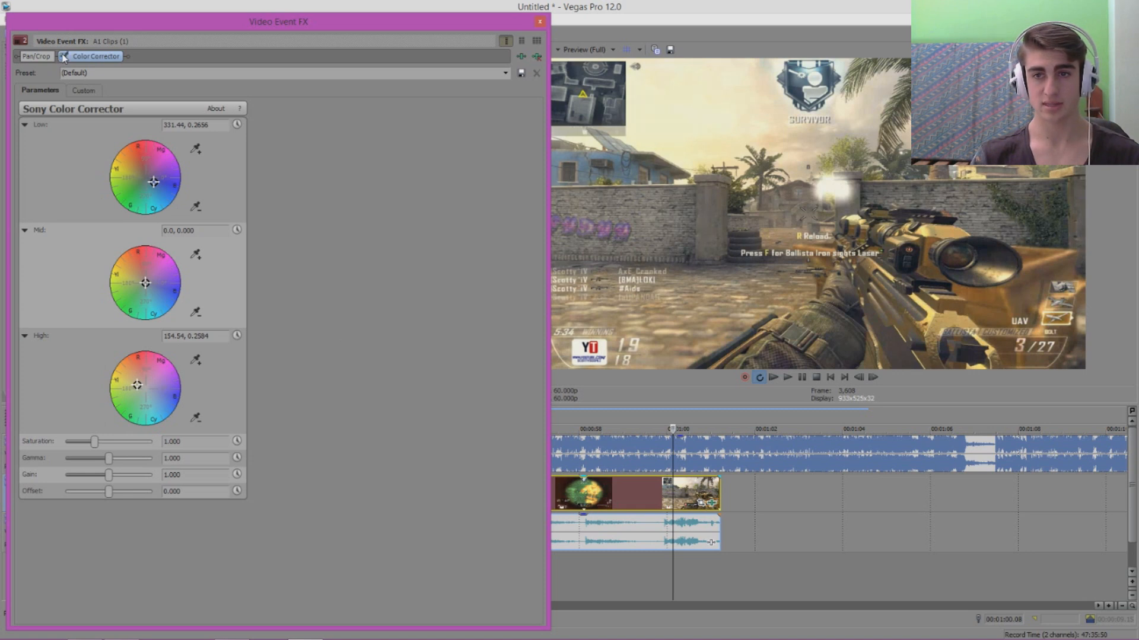
pyautogui.click(64, 56)
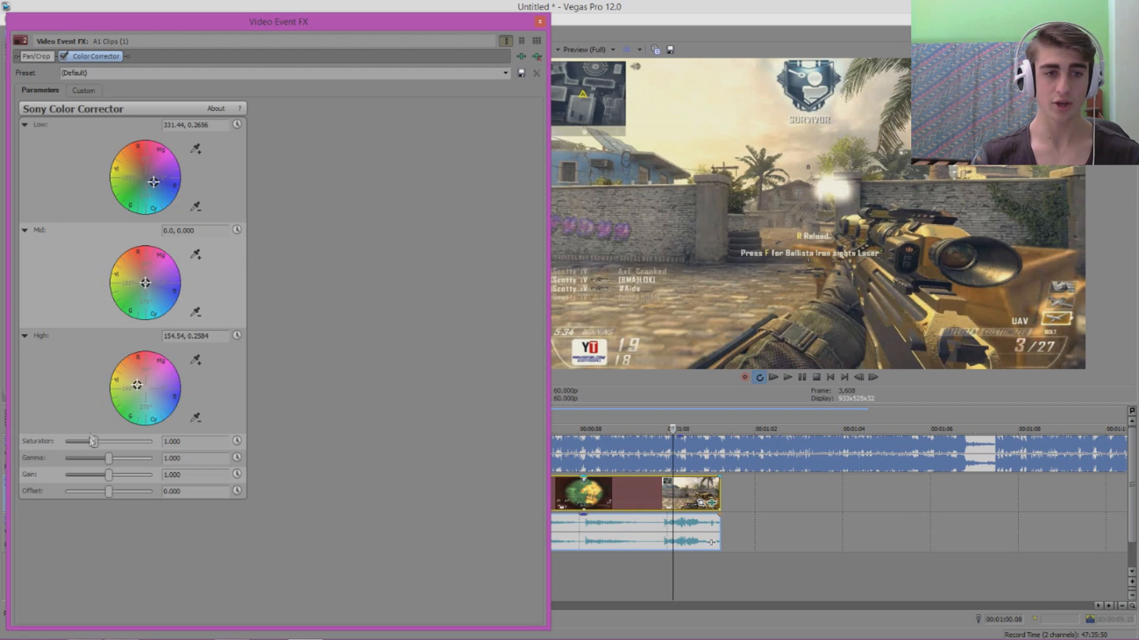
# - Try the Color Corrector's Saturation at 0.000, 3.000 and about 1.53, ending at 1.224
pyautogui.moveTo(96, 443); pyautogui.dragTo(24, 446)
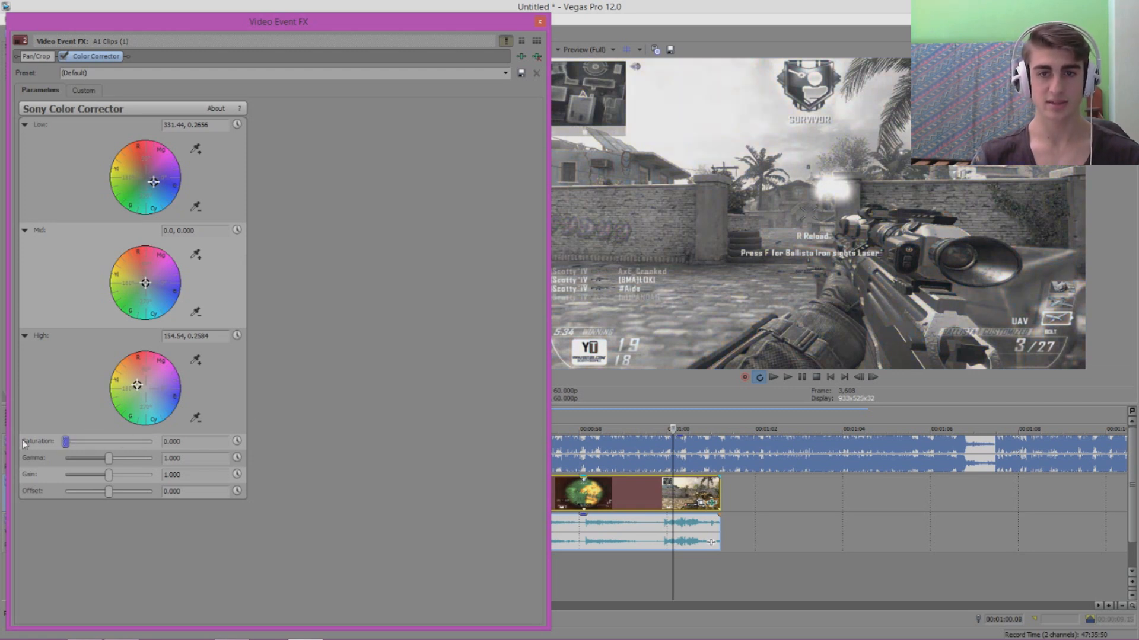
pyautogui.moveTo(65, 442); pyautogui.dragTo(160, 443)
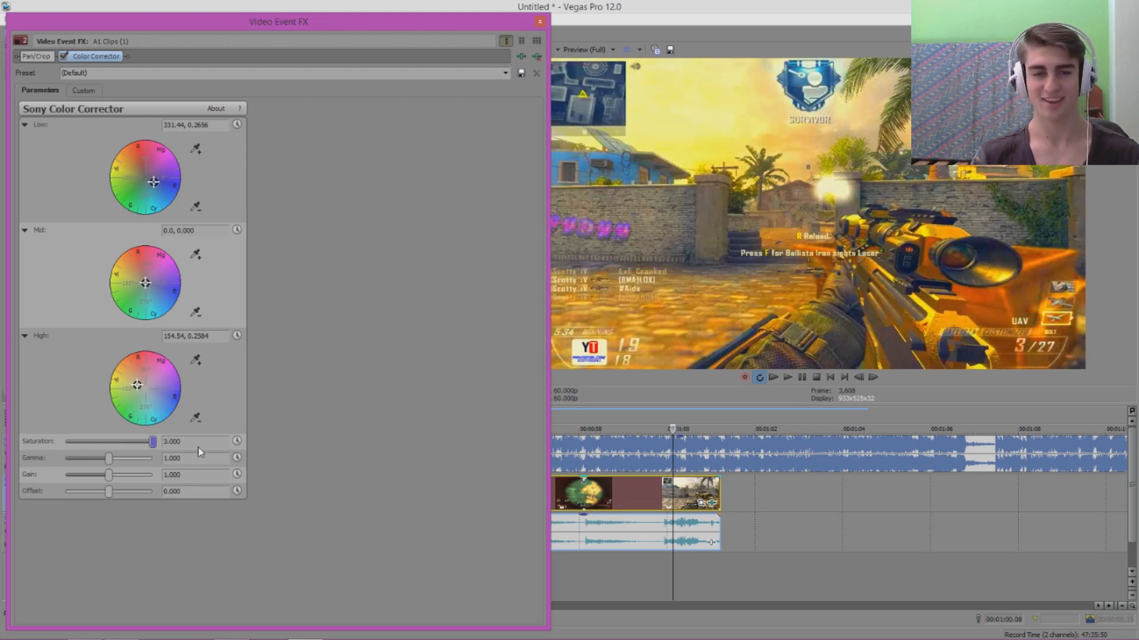
pyautogui.moveTo(152, 443); pyautogui.dragTo(111, 449)
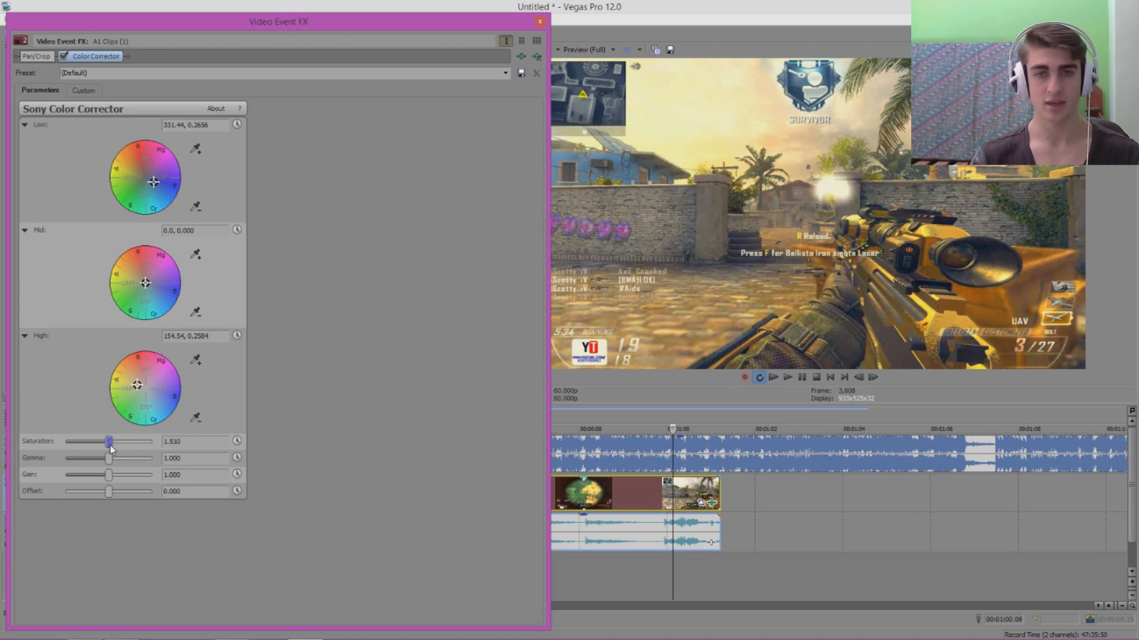
pyautogui.moveTo(112, 448); pyautogui.dragTo(104, 450)
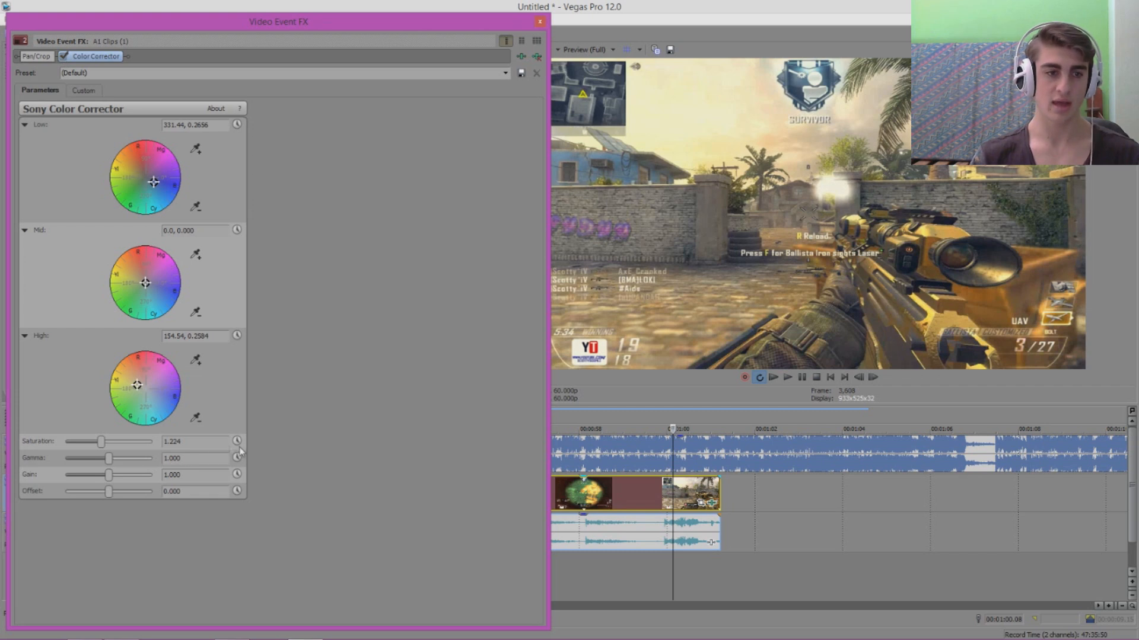
# - Lower Gamma to about 0.939, try Saturation at about 0.714, and settle Saturation at about 1.143
pyautogui.moveTo(110, 460); pyautogui.dragTo(108, 462)
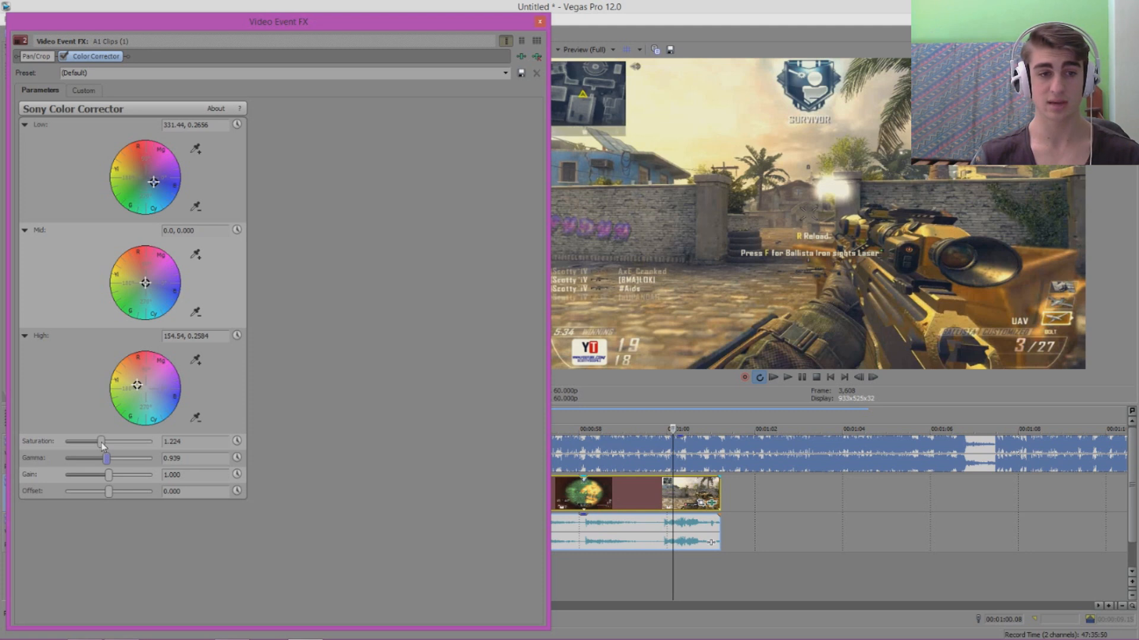
pyautogui.moveTo(100, 442); pyautogui.dragTo(87, 446)
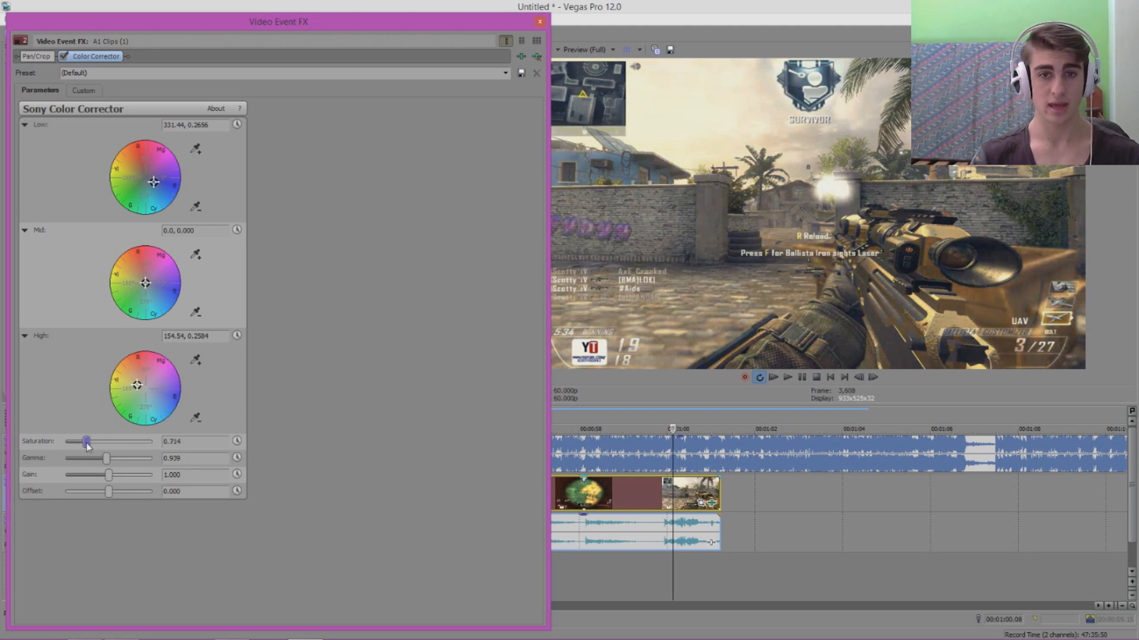
pyautogui.moveTo(86, 446); pyautogui.dragTo(99, 446)
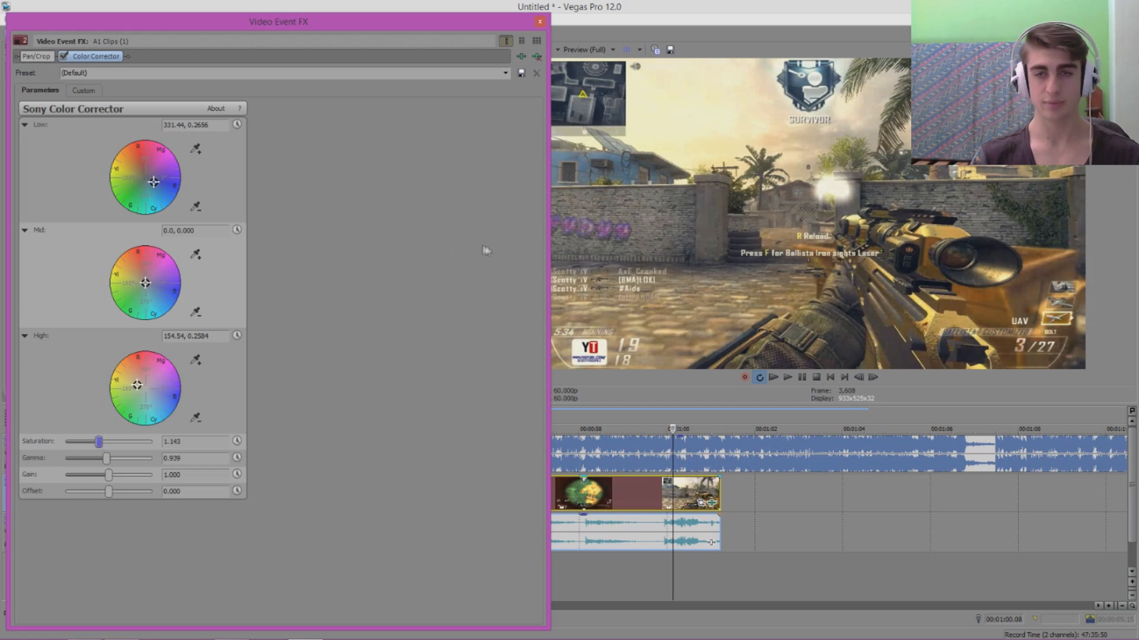
# - Add the Sony Color Curves effect and bend its RGB curve into a gentle S, raising the highlights and lowering the shadows
pyautogui.click(522, 58)
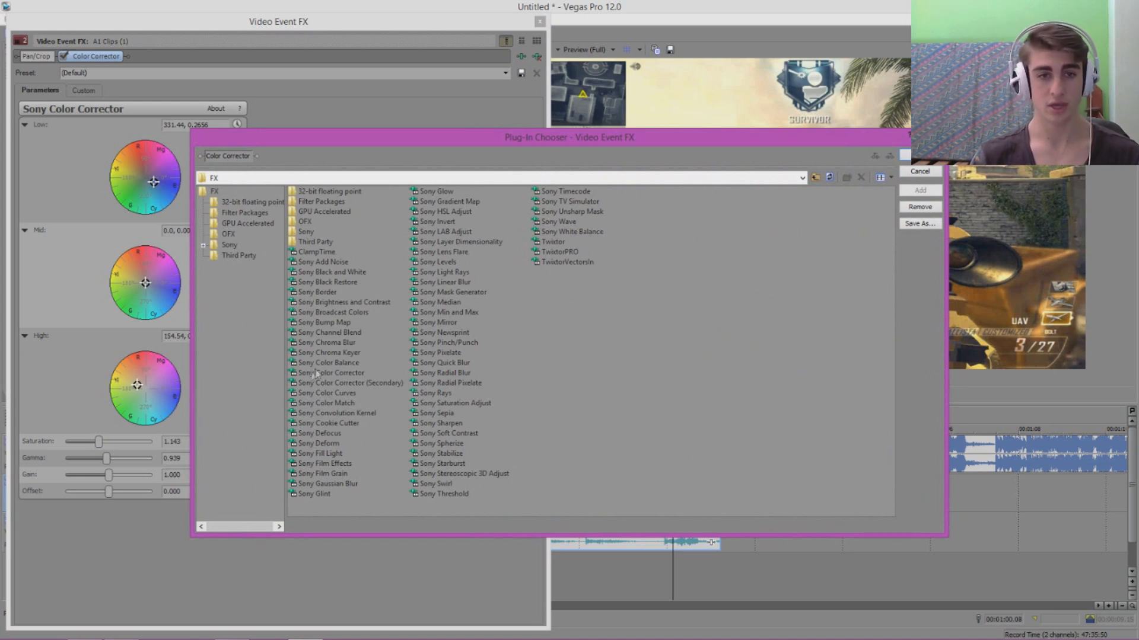
pyautogui.click(343, 394)
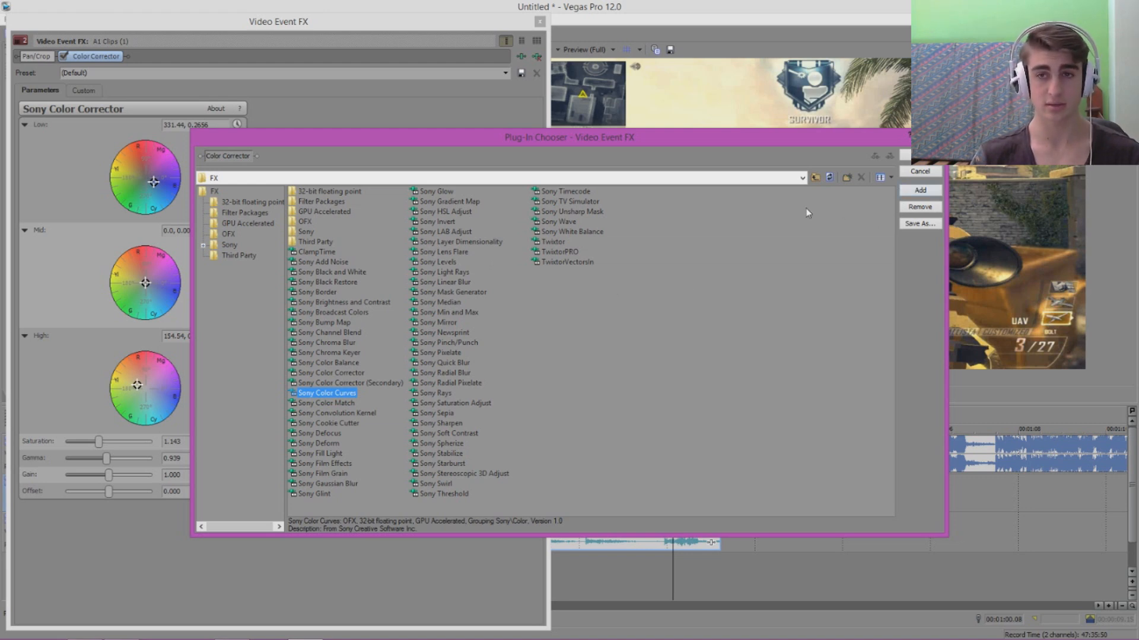
pyautogui.click(935, 191)
pyautogui.click(920, 154)
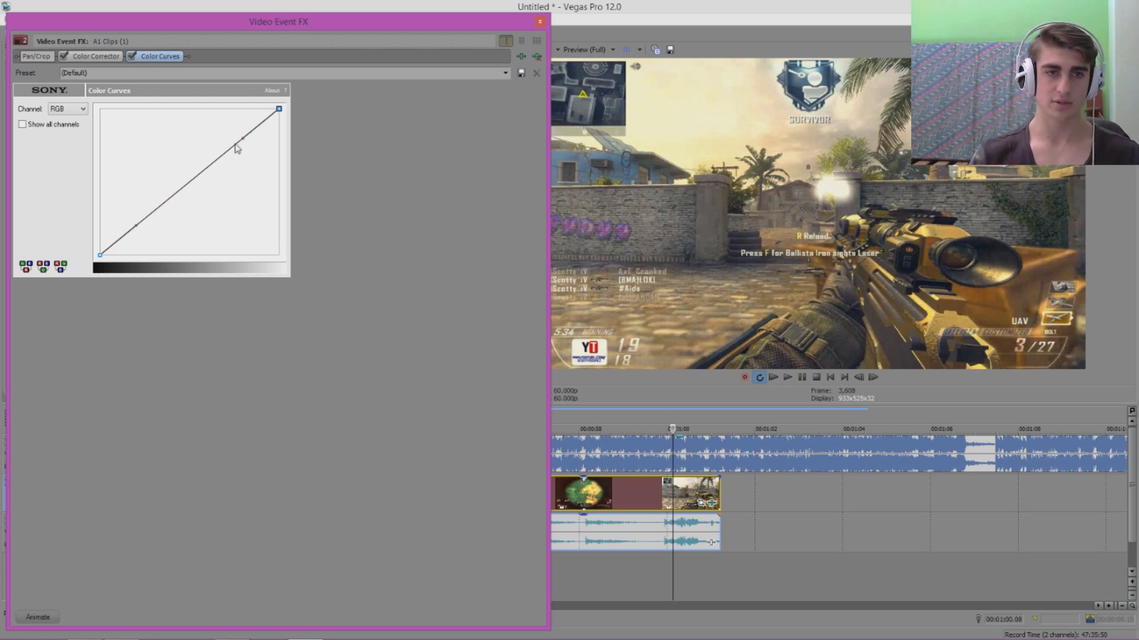
pyautogui.moveTo(243, 137)
pyautogui.mouseDown()
pyautogui.moveTo(214, 106)
pyautogui.moveTo(228, 102)
pyautogui.moveTo(272, 153)
pyautogui.moveTo(231, 119)
pyautogui.moveTo(215, 124)
pyautogui.moveTo(224, 126)
pyautogui.mouseUp()
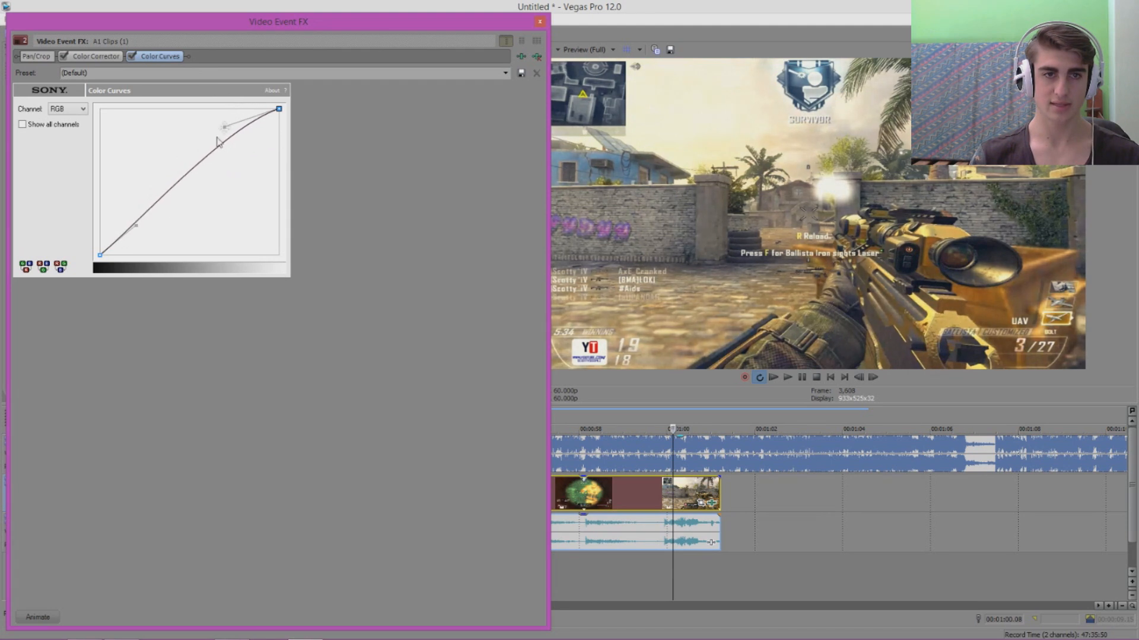
pyautogui.moveTo(136, 225); pyautogui.dragTo(152, 237)
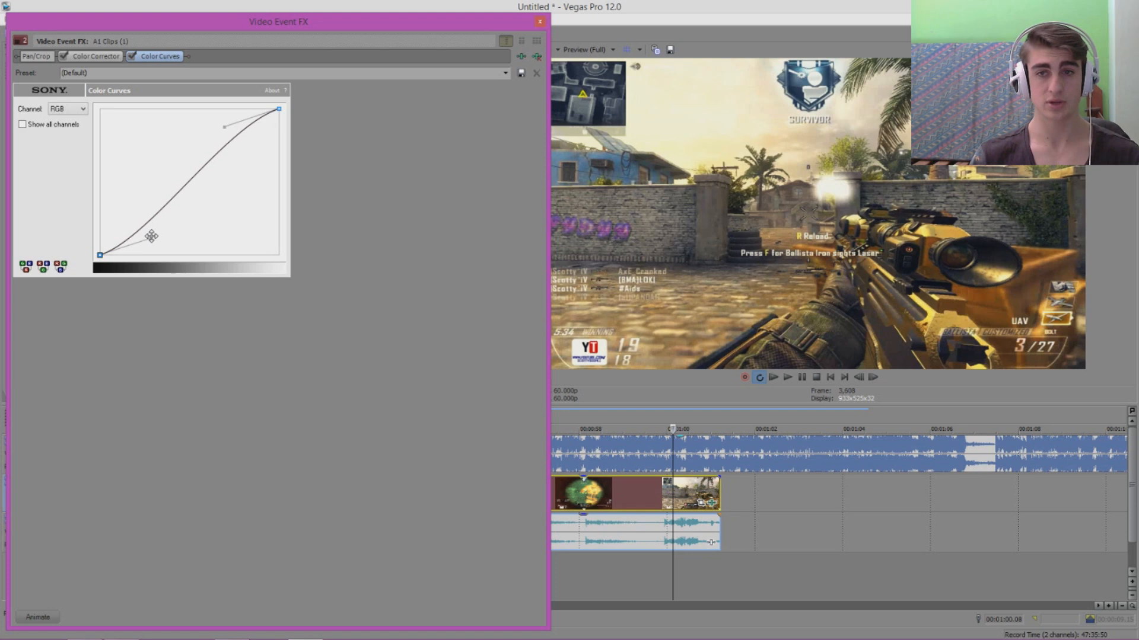
# - Compare the picture with Color Curves and Color Corrector switched off and on, leaving both effects enabled
pyautogui.click(131, 56)
pyautogui.click(63, 56)
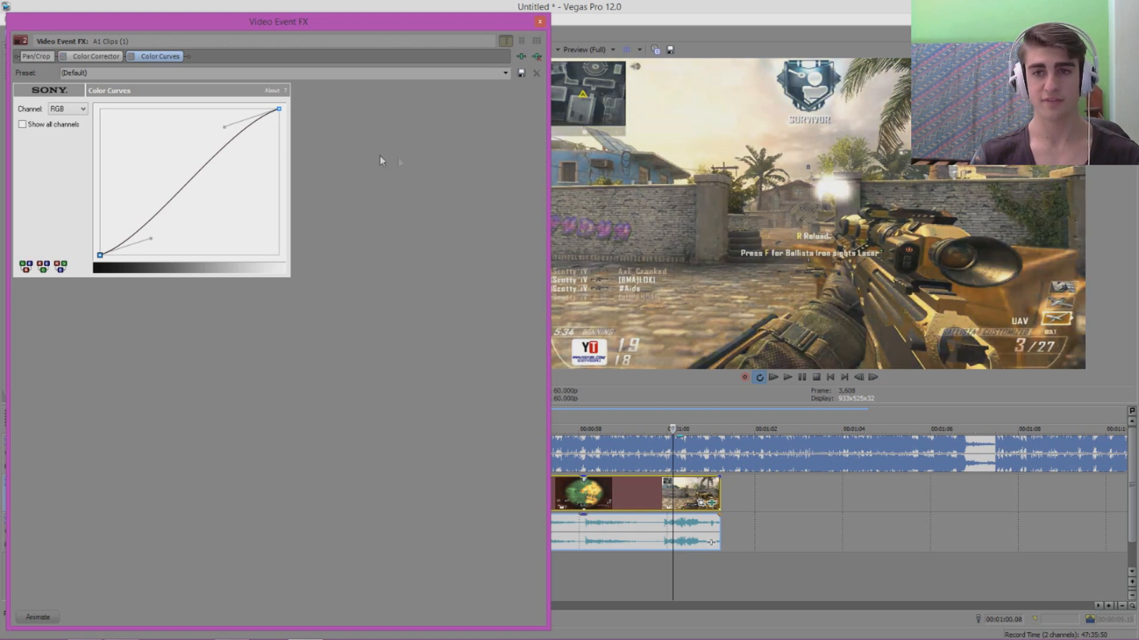
pyautogui.click(63, 55)
pyautogui.click(131, 55)
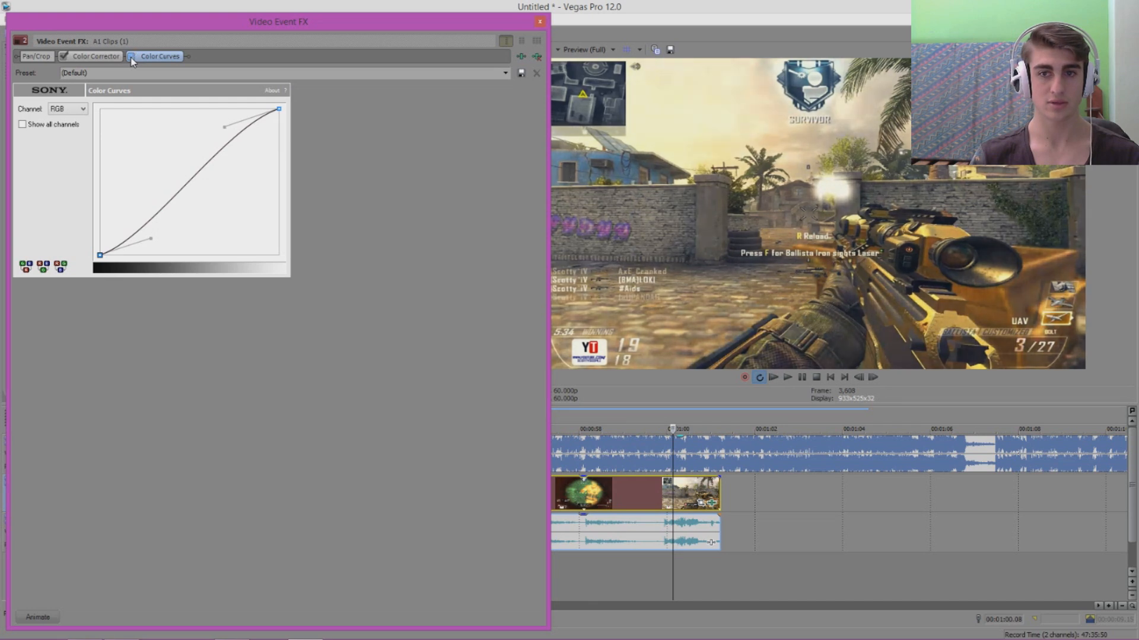
pyautogui.click(62, 57)
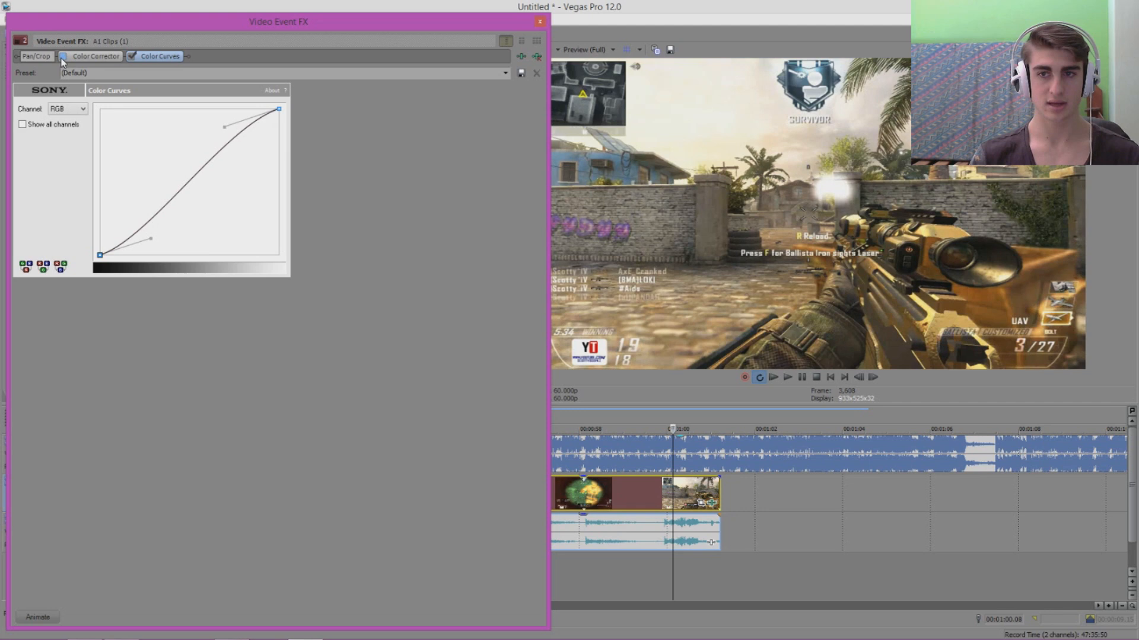
pyautogui.click(62, 58)
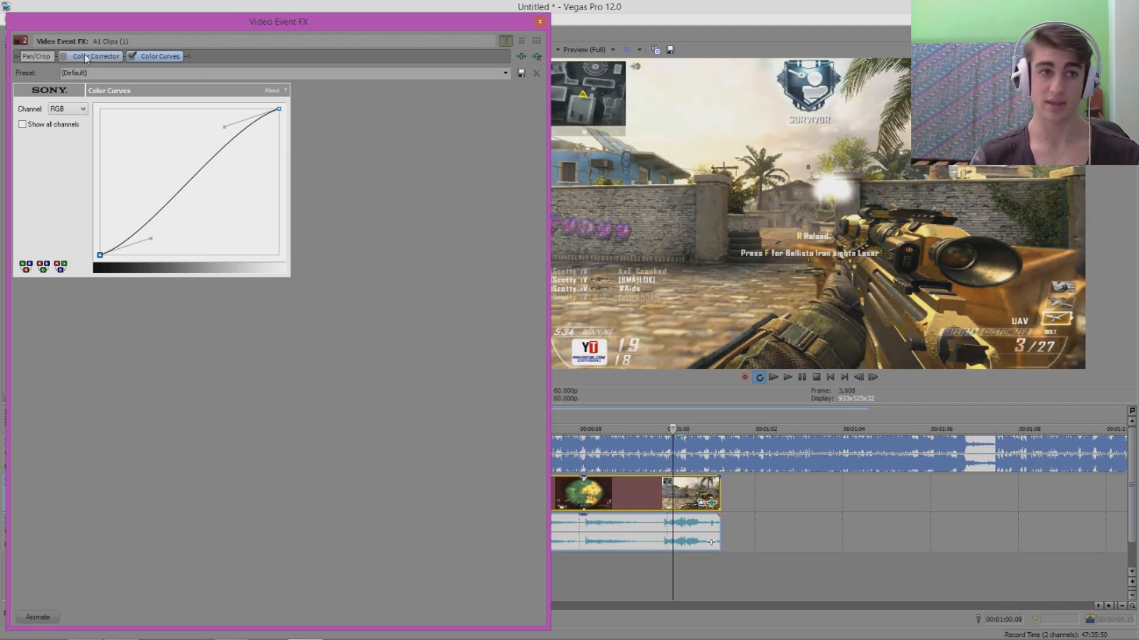
pyautogui.click(63, 57)
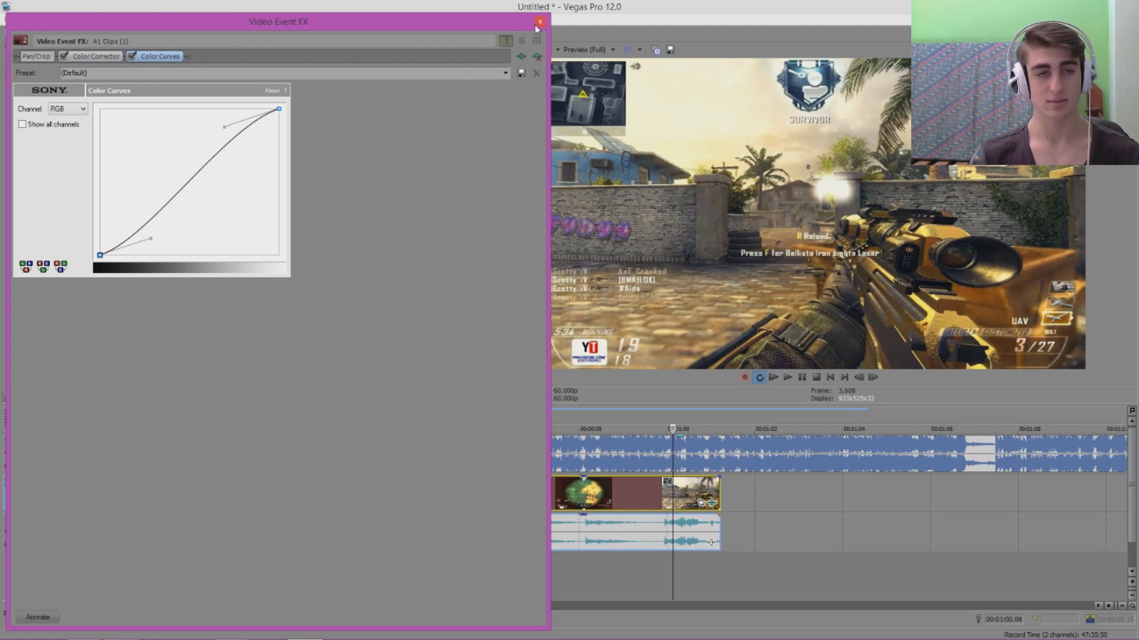
# - Add the Sony TV Simulator effect to the short video piece
pyautogui.click(520, 56)
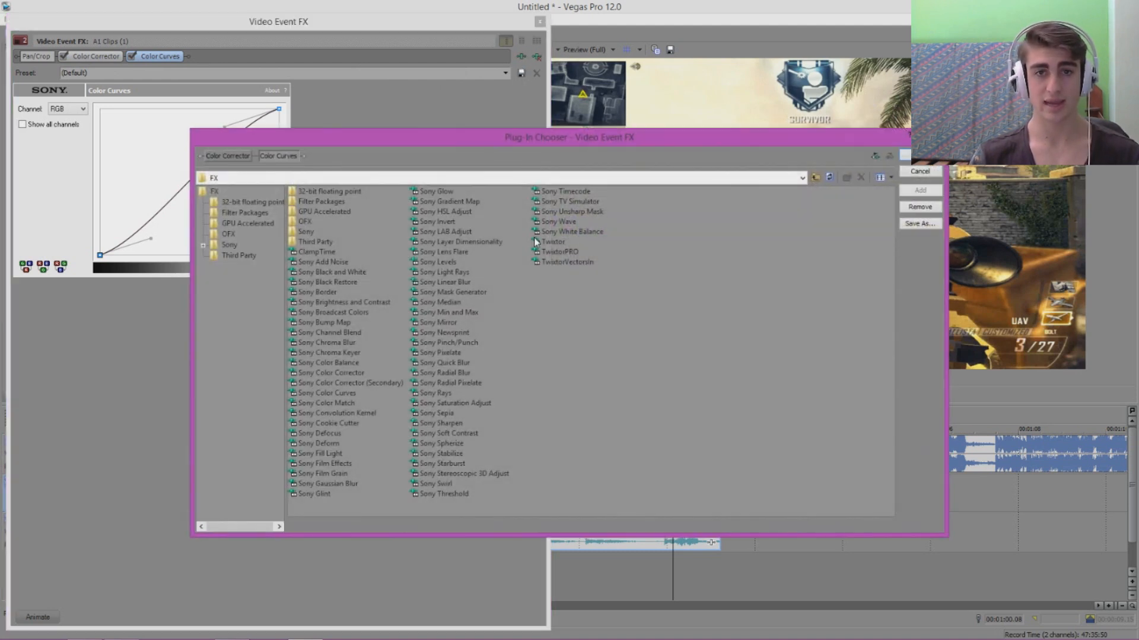
pyautogui.click(578, 203)
pyautogui.click(920, 190)
pyautogui.click(920, 171)
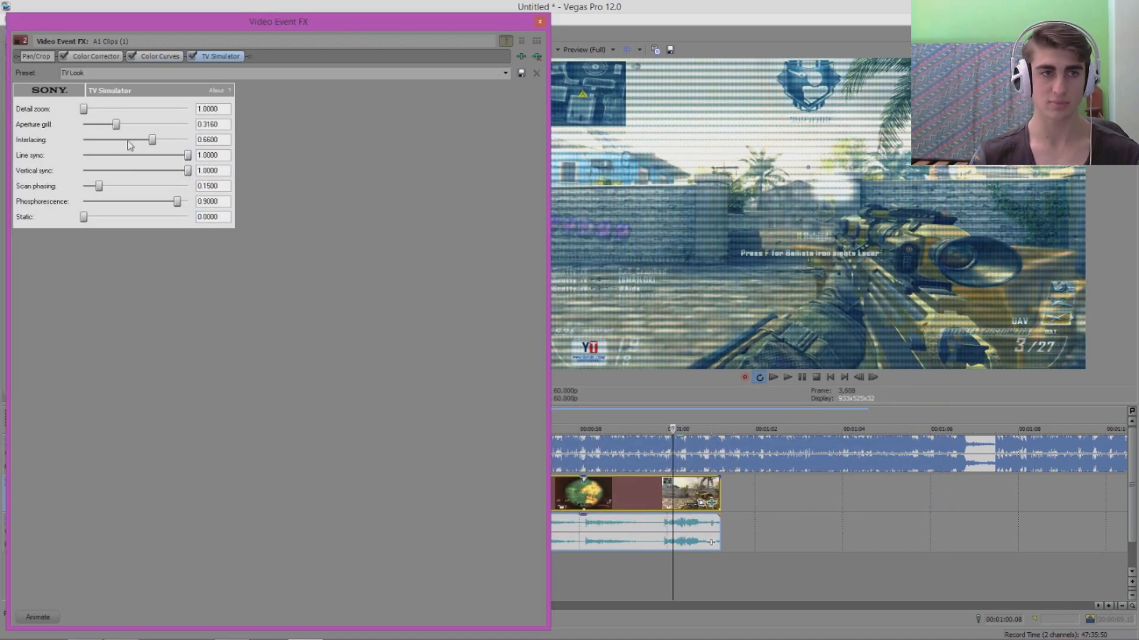
# - Reduce TV Simulator's Aperture grill, Interlacing, Scan phasing and Phosphorescence to 0.0000, and remove the effect from the chain
pyautogui.moveTo(116, 126); pyautogui.dragTo(59, 130)
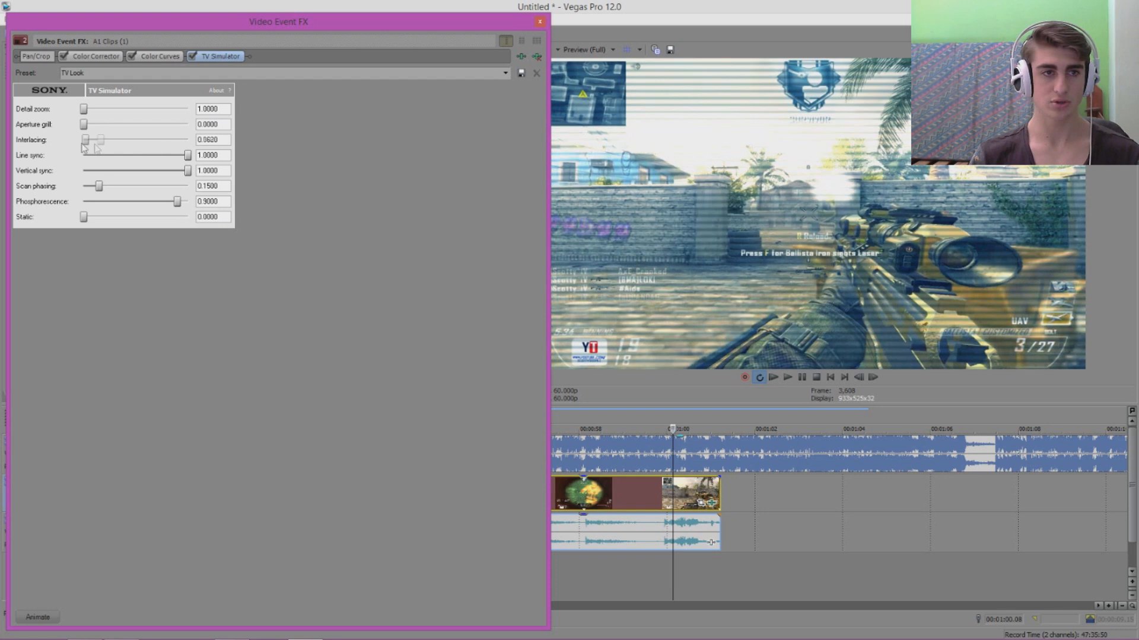
pyautogui.moveTo(152, 140); pyautogui.dragTo(74, 143)
pyautogui.moveTo(107, 195); pyautogui.dragTo(56, 195)
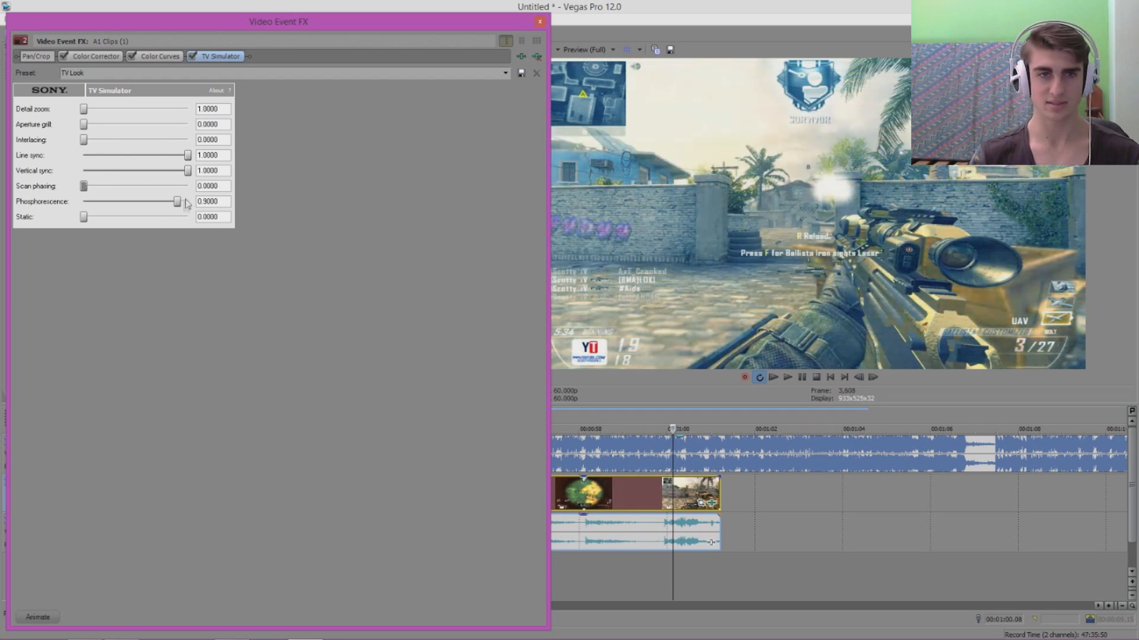
pyautogui.moveTo(177, 202); pyautogui.dragTo(54, 228)
pyautogui.moveTo(189, 156); pyautogui.dragTo(202, 176)
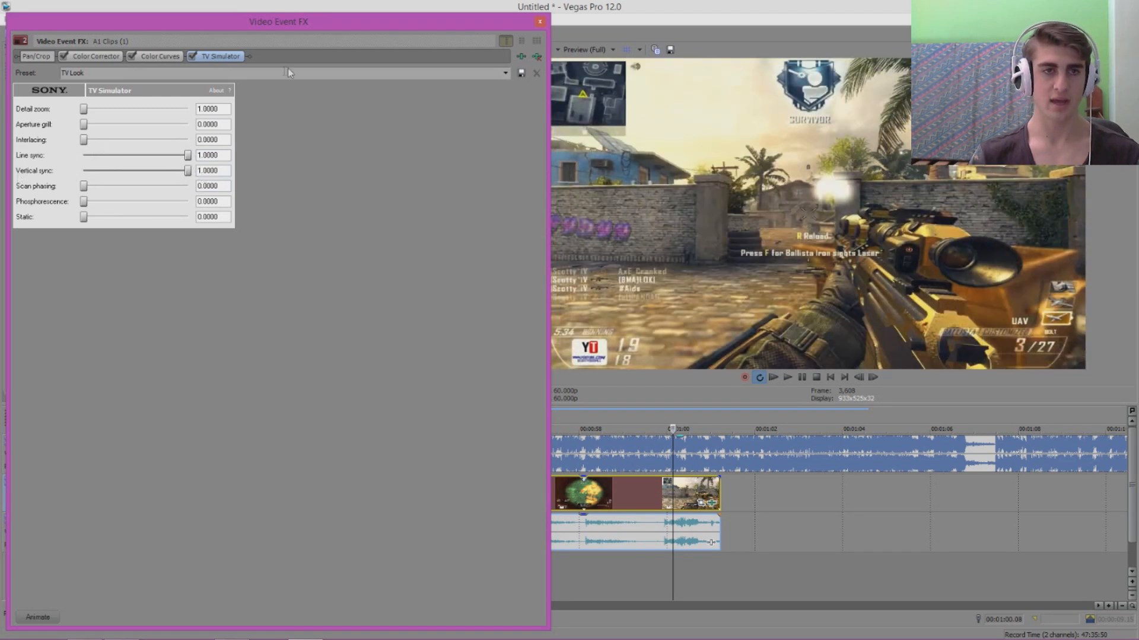
pyautogui.click(536, 56)
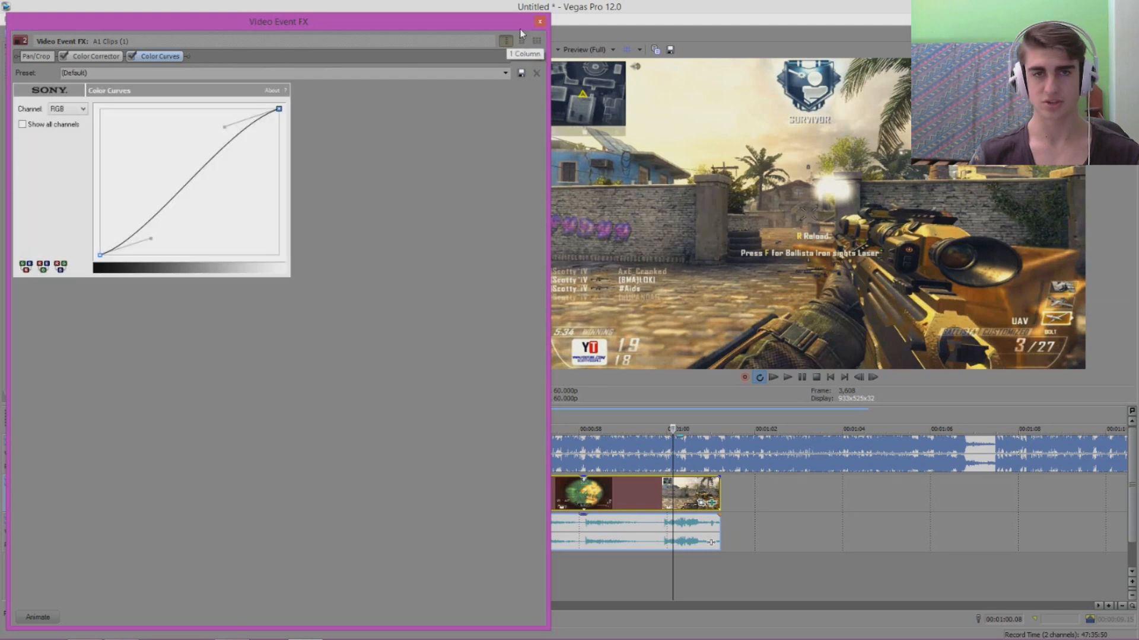
# - Look over the effect chooser without adding anything and close the Video Event FX window
pyautogui.click(521, 57)
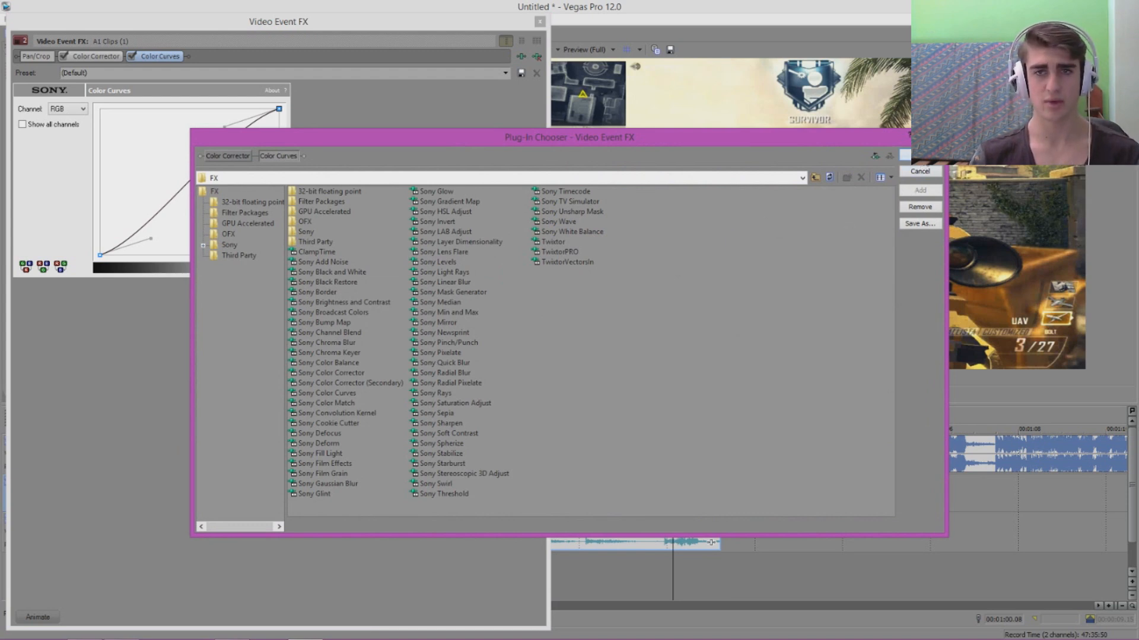
pyautogui.click(919, 155)
pyautogui.moveTo(409, 25)
pyautogui.mouseDown()
pyautogui.moveTo(404, 1)
pyautogui.moveTo(398, 13)
pyautogui.mouseUp()
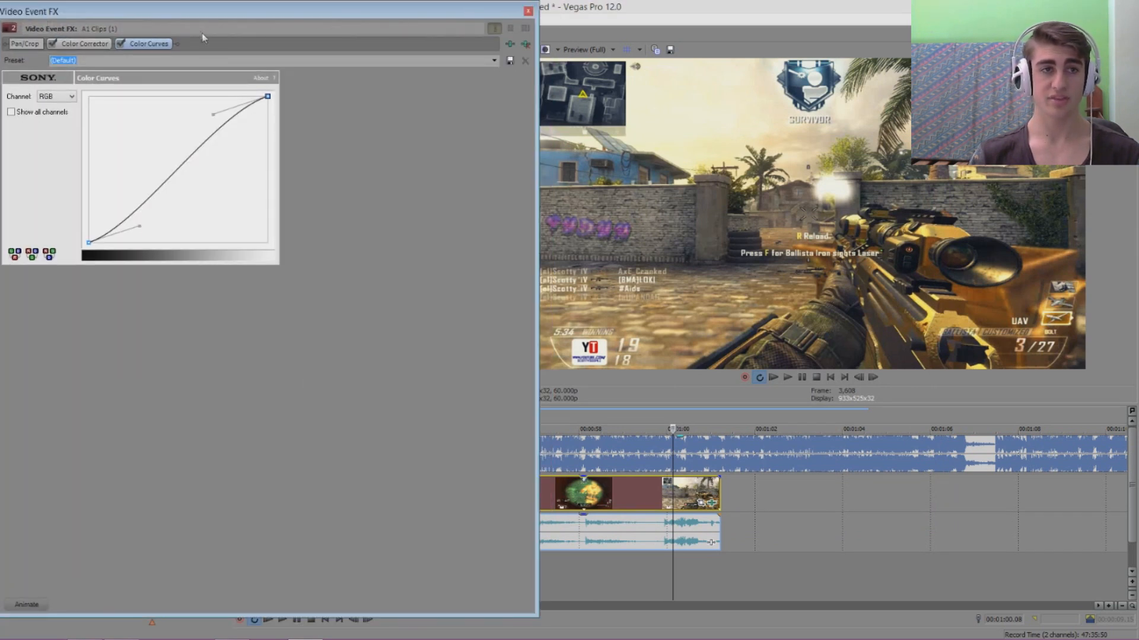
pyautogui.click(526, 12)
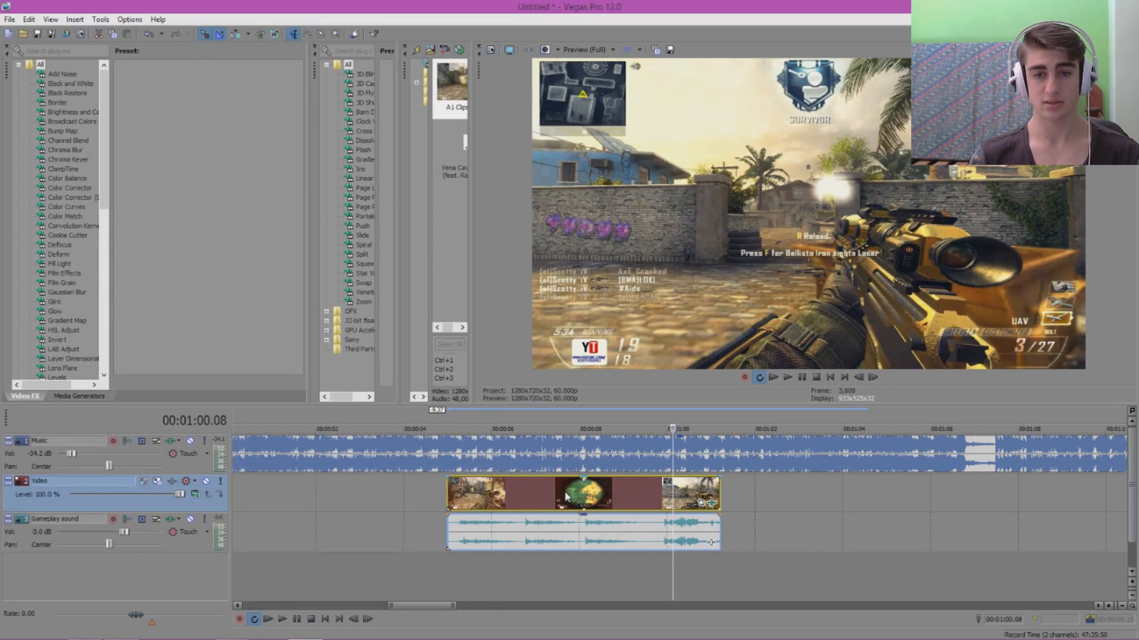
# - Preview the colour-graded piece at several points, including 00:00:58.09 and 00:01:00.12
pyautogui.click(564, 497)
pyautogui.click(478, 497)
pyautogui.click(585, 496)
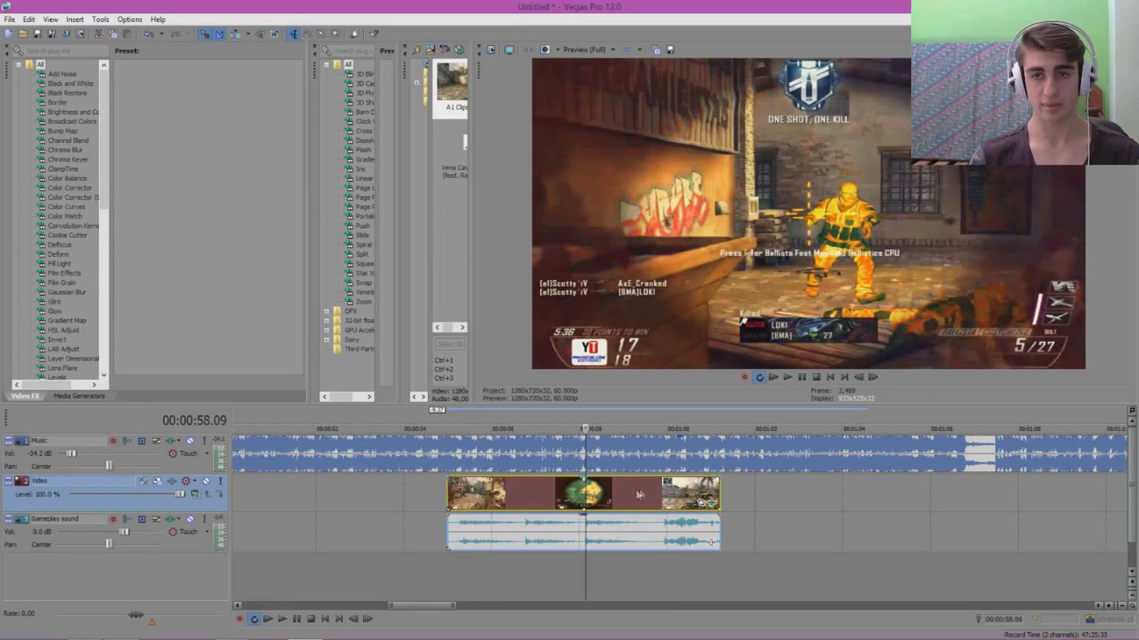
pyautogui.click(674, 489)
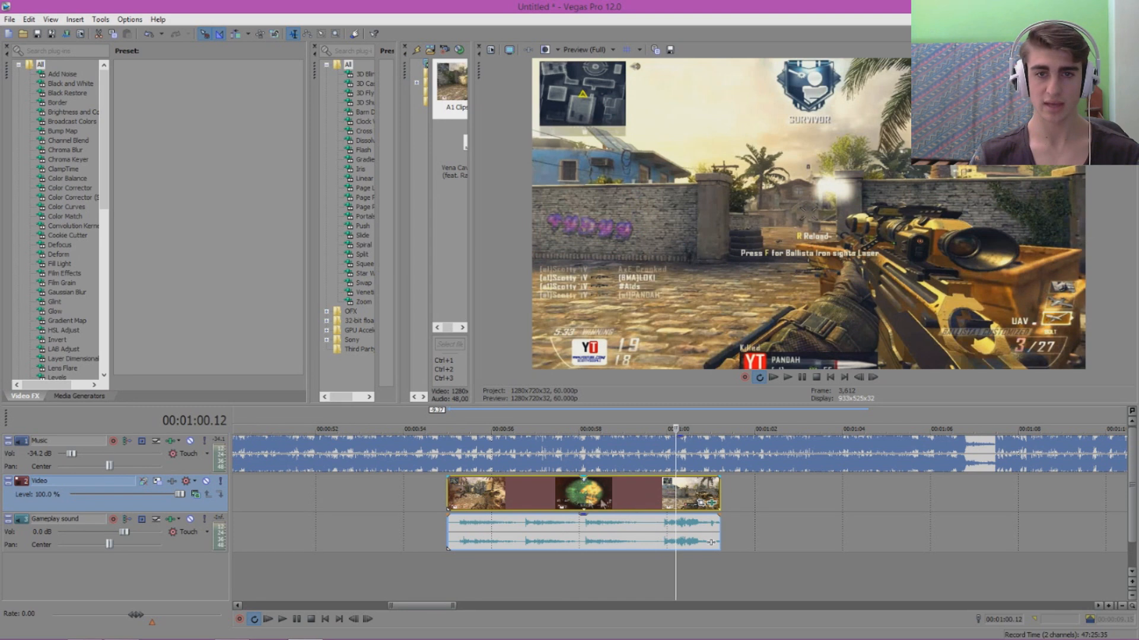
# - Preview the colour-graded piece at its start and at 00:00:55.48
pyautogui.click(445, 497)
pyautogui.click(451, 499)
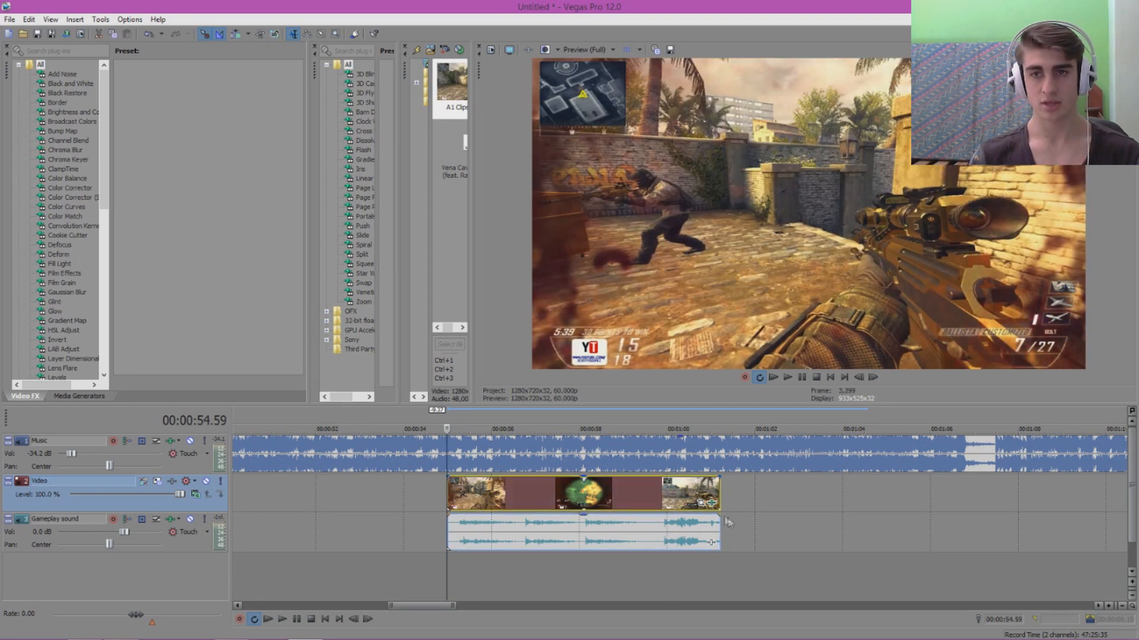
pyautogui.click(482, 497)
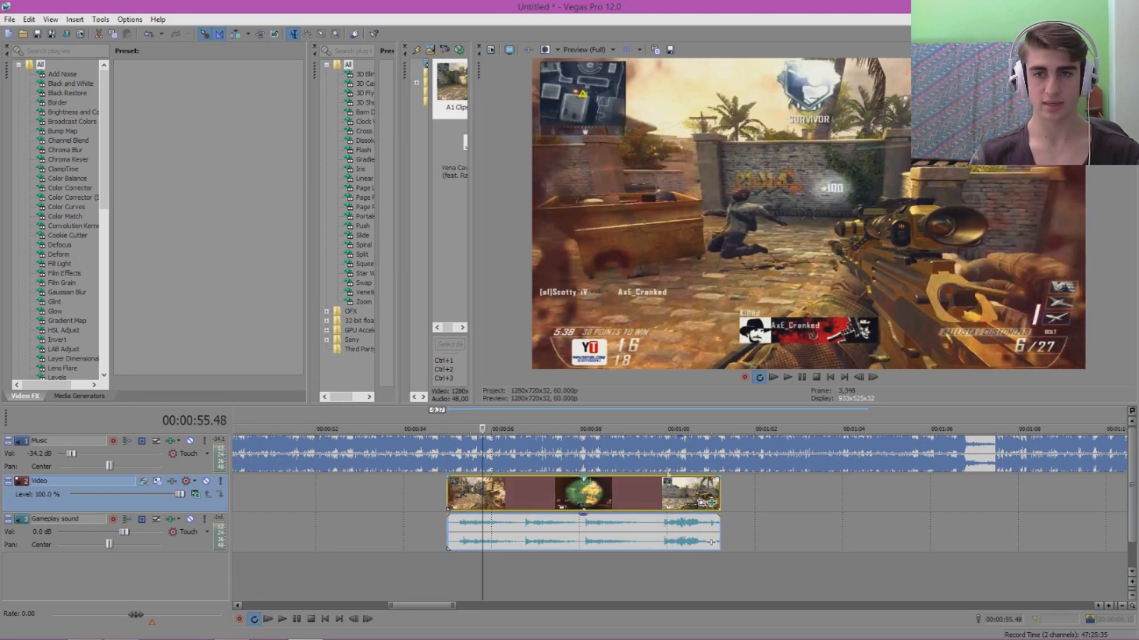
# - Try a much stronger Saturation in the piece's Color Corrector, settle on 0.9, and close the Video Event FX window
pyautogui.click(713, 504)
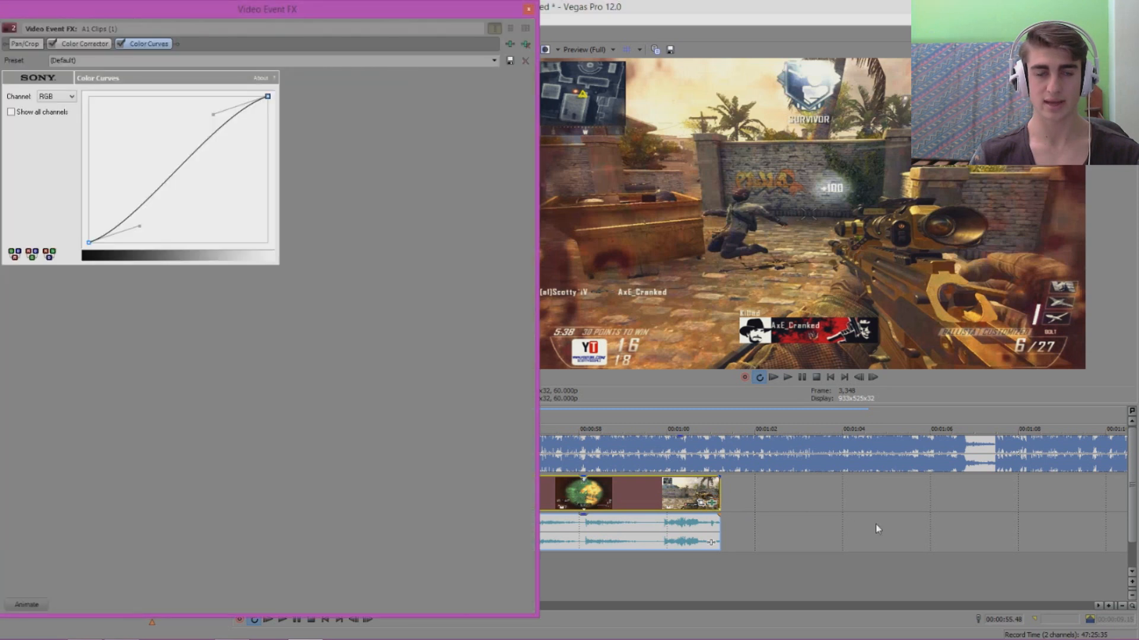
pyautogui.click(89, 45)
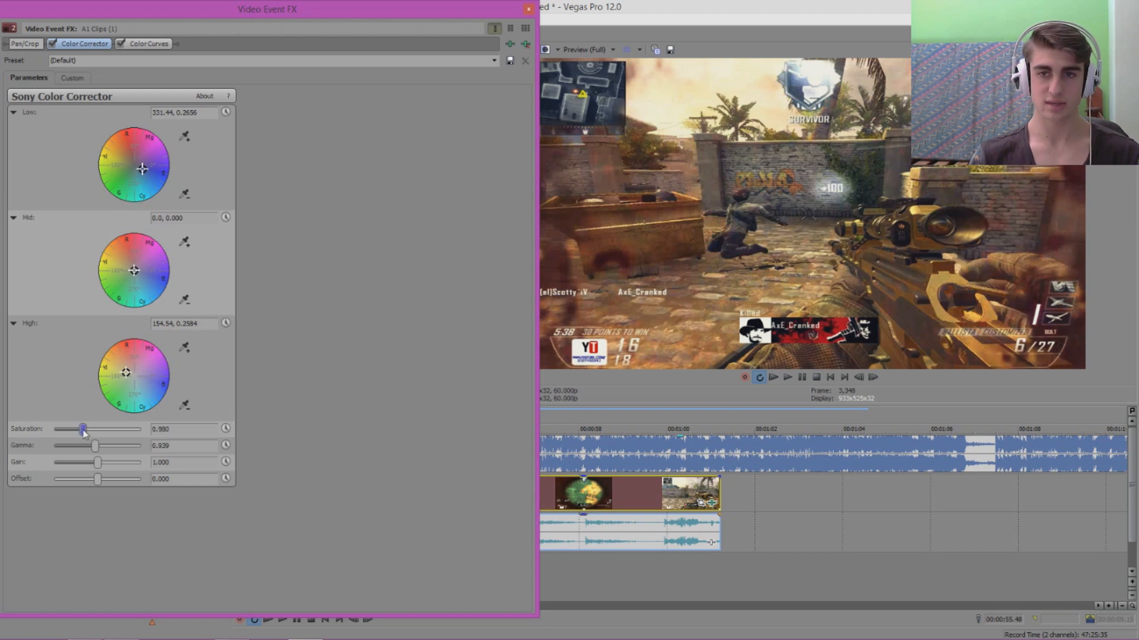
pyautogui.moveTo(81, 433); pyautogui.dragTo(128, 436)
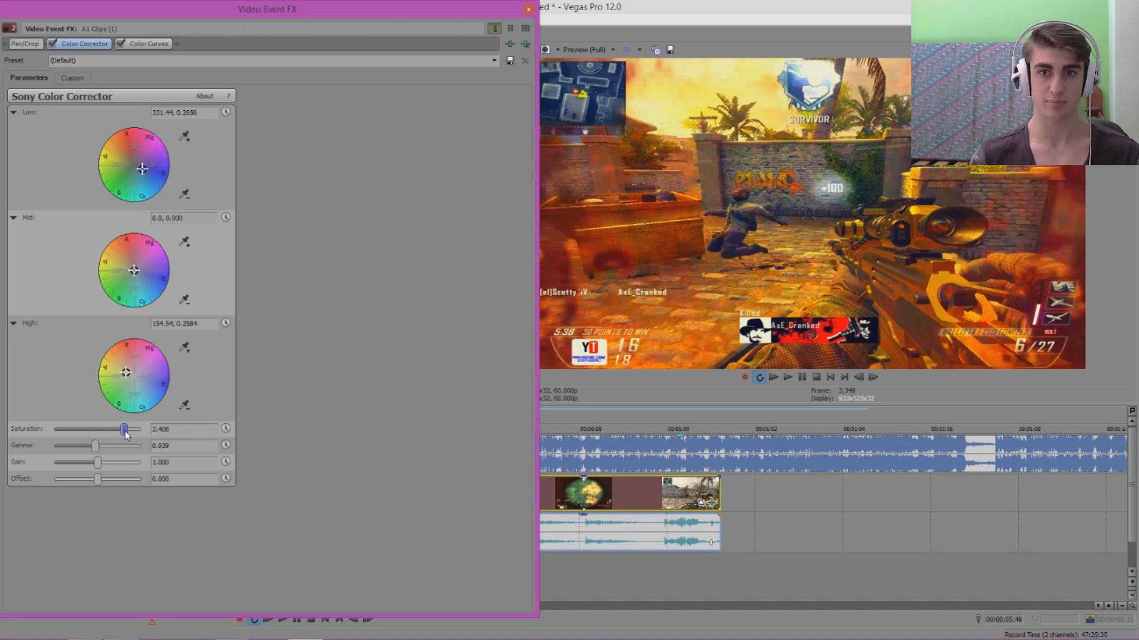
pyautogui.moveTo(125, 433); pyautogui.dragTo(89, 433)
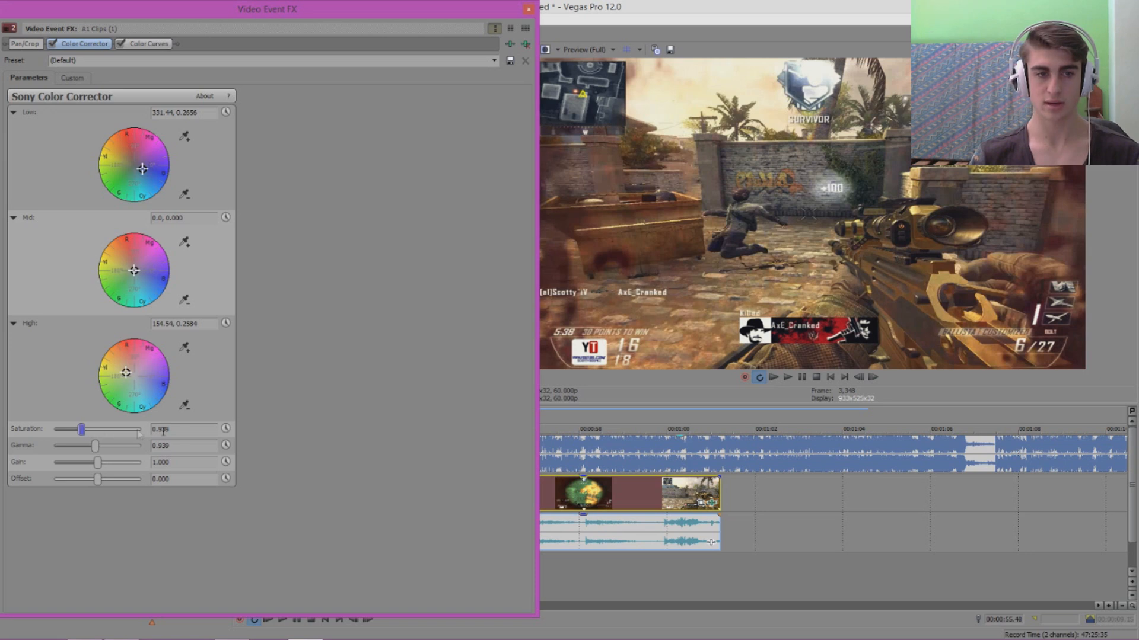
pyautogui.write('00')
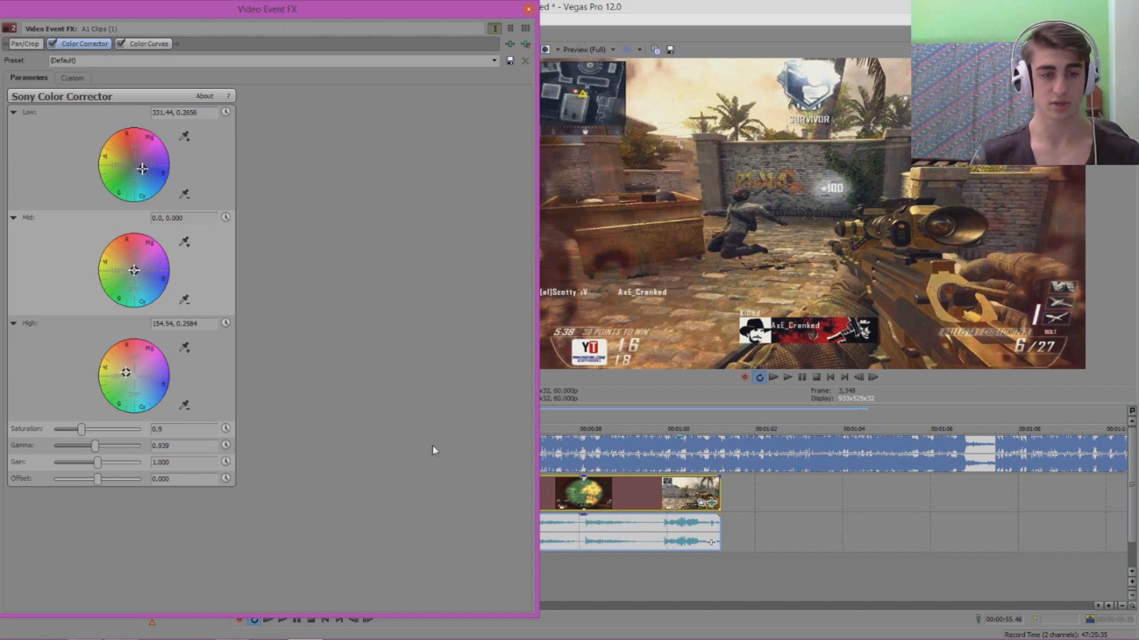
pyautogui.click(528, 10)
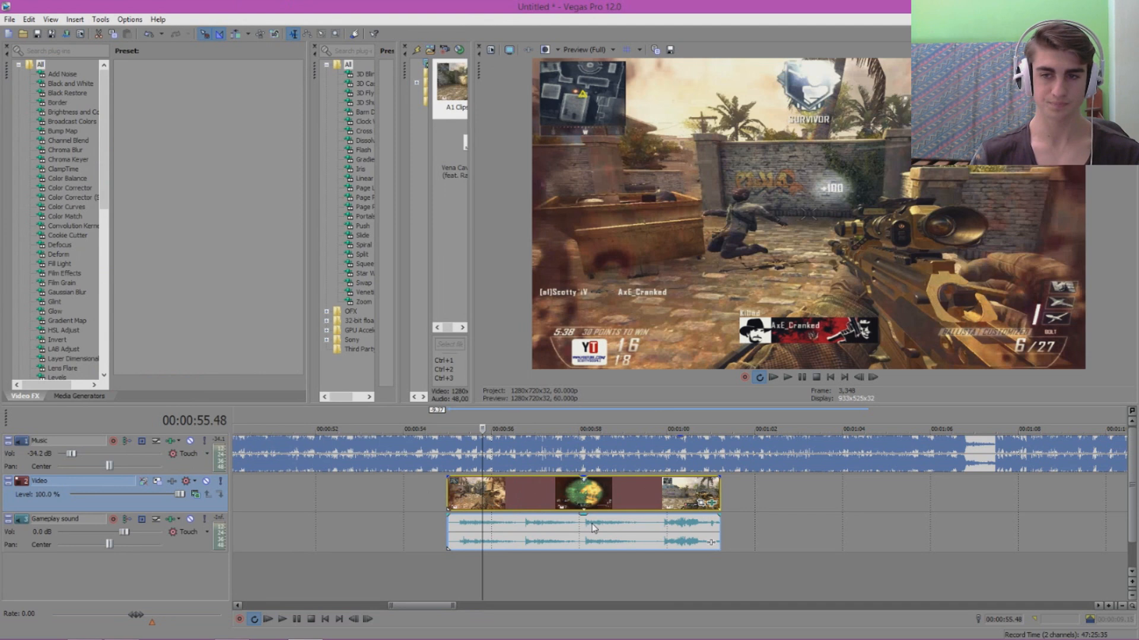
# - Move the graded piece with its gameplay sound along the timeline so it starts at about 00:01:12
pyautogui.scroll(-7, 594, 528)
pyautogui.scroll(6, 590, 521)
pyautogui.moveTo(732, 503); pyautogui.dragTo(645, 503)
pyautogui.click(616, 504)
pyautogui.click(693, 504)
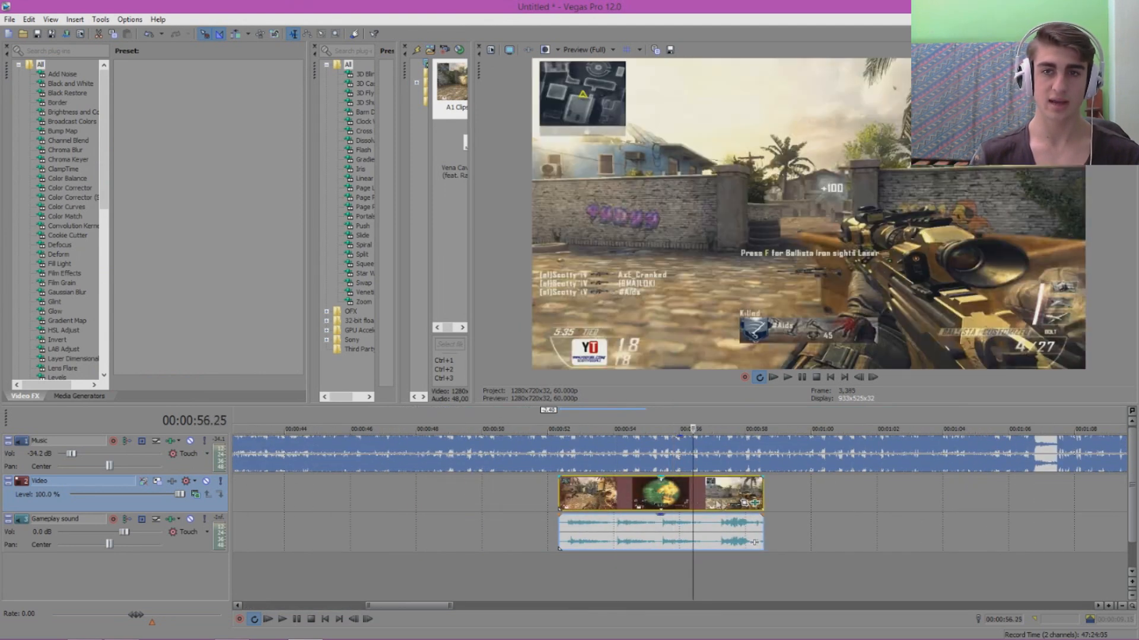
pyautogui.scroll(-4, 654, 506)
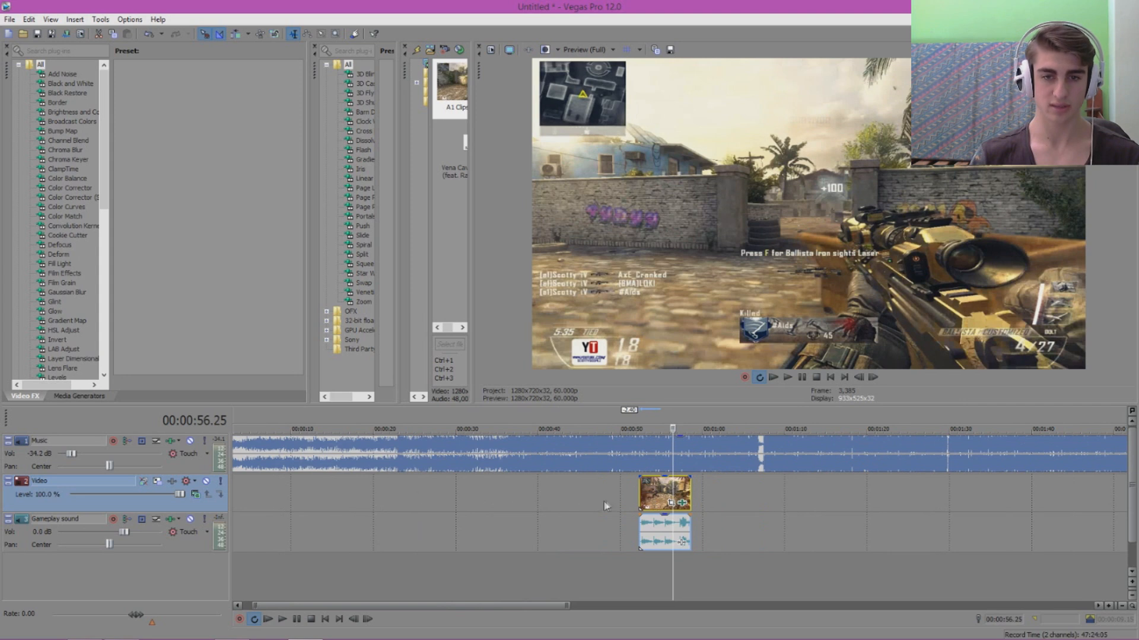
pyautogui.moveTo(658, 502); pyautogui.dragTo(822, 502)
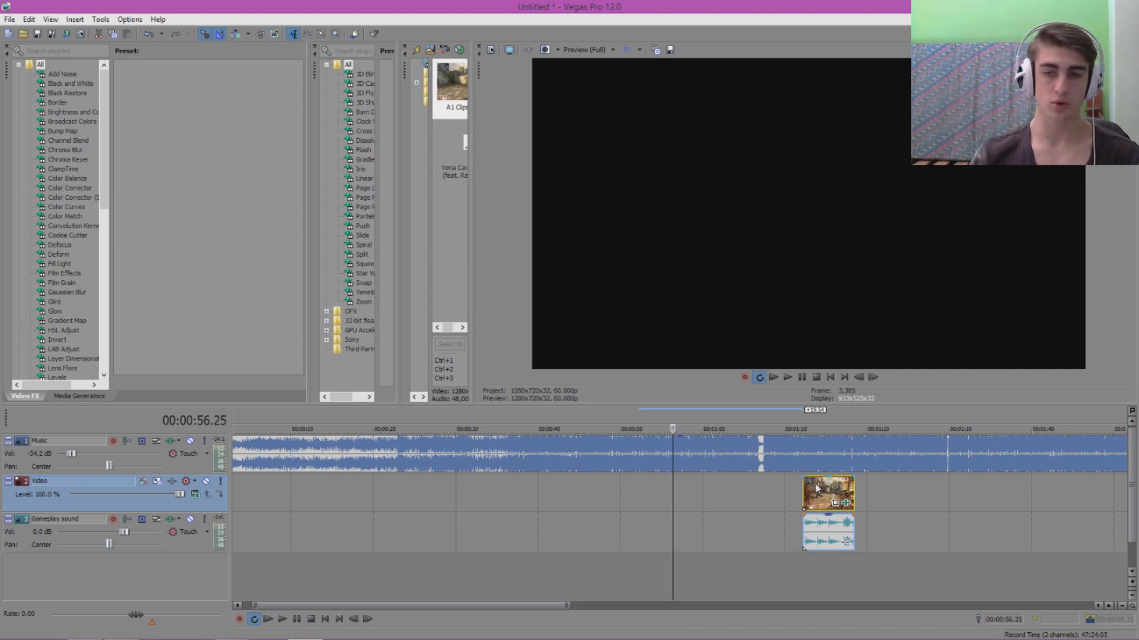
# - Preview the moved piece at its start, at 00:01:17.26 and at each gunshot peak in the gameplay sound's waveform
pyautogui.click(804, 487)
pyautogui.scroll(4, 892, 503)
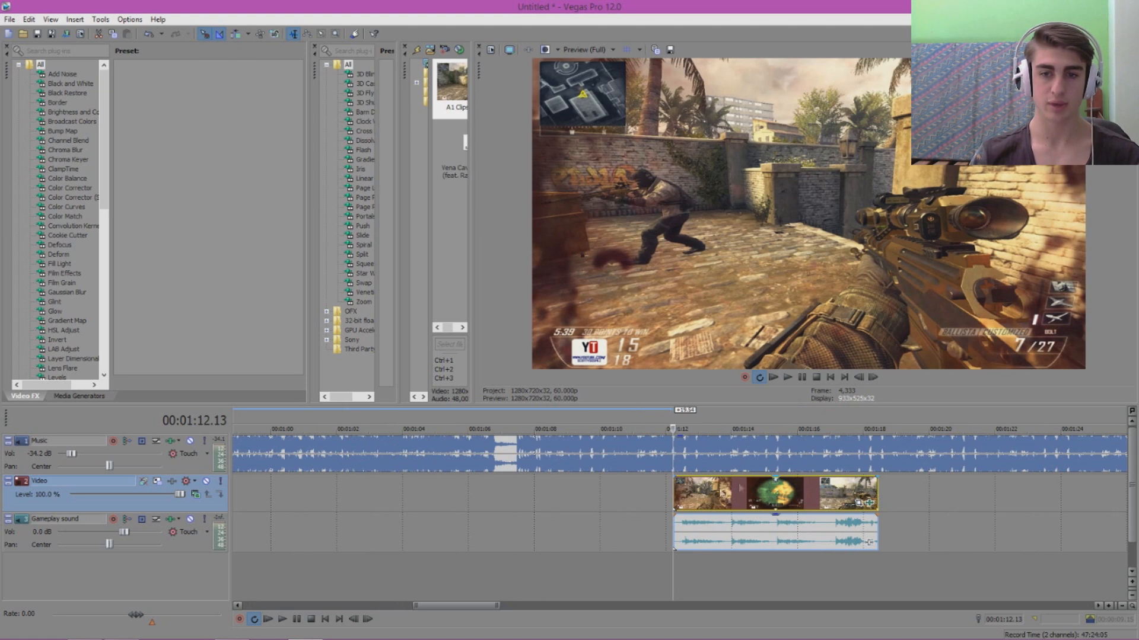
pyautogui.click(691, 497)
pyautogui.click(843, 497)
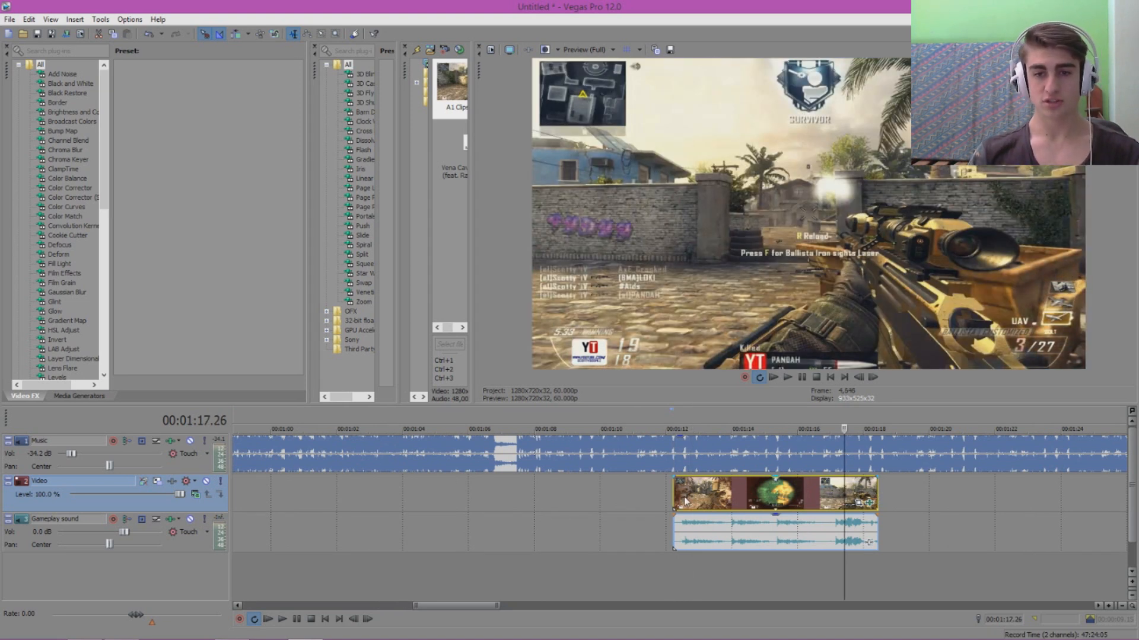
pyautogui.scroll(2, 694, 498)
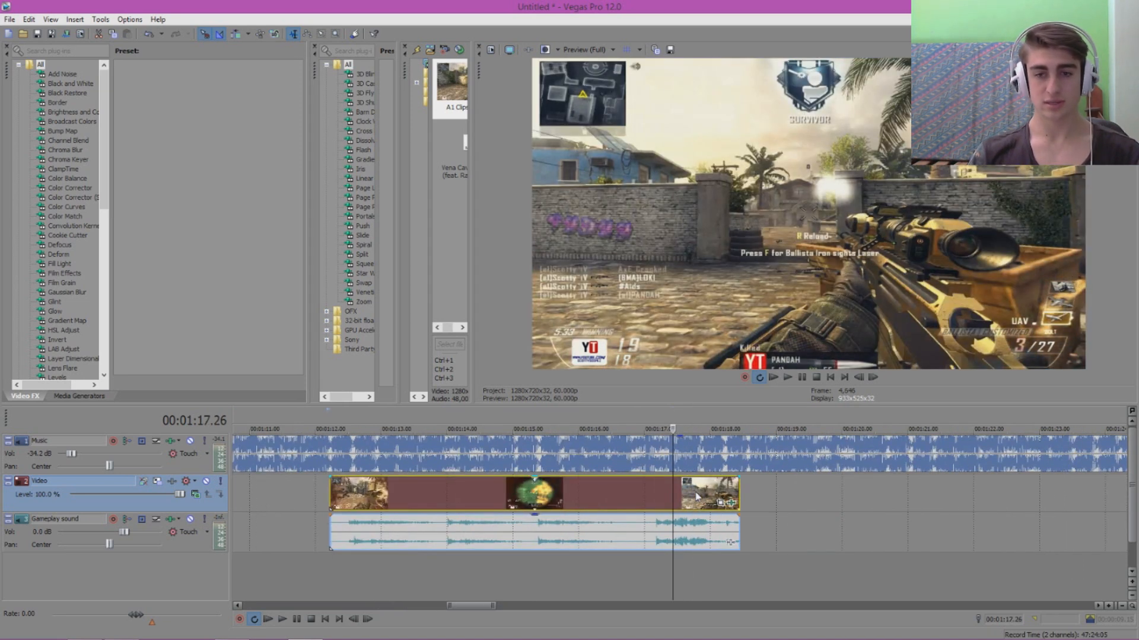
pyautogui.click(349, 530)
pyautogui.click(446, 526)
pyautogui.click(539, 525)
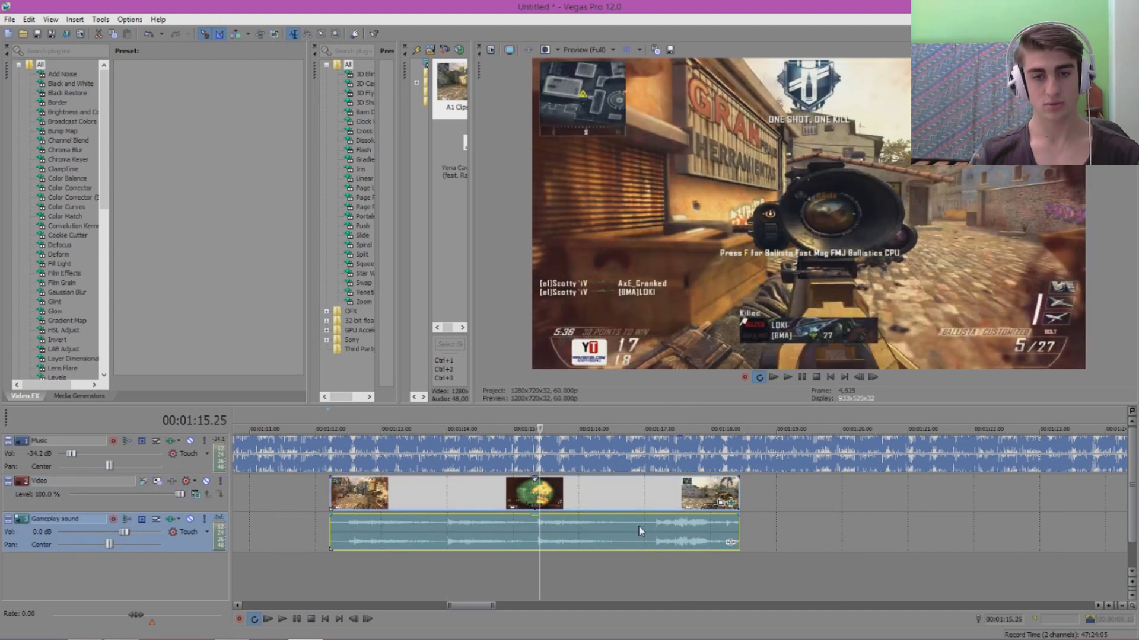
pyautogui.click(654, 524)
# - Move the graded piece with its sound further along the timeline to start at about 00:01:27, clear of the music's break
pyautogui.scroll(-4, 635, 535)
pyautogui.moveTo(633, 499); pyautogui.dragTo(788, 499)
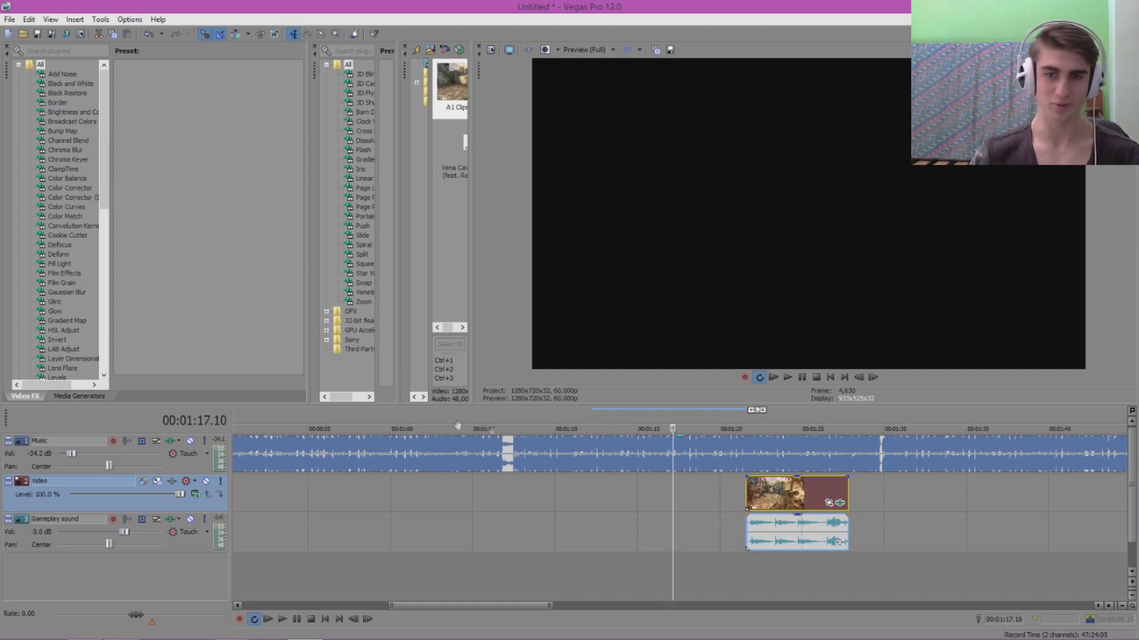
pyautogui.scroll(-5, 762, 524)
pyautogui.moveTo(584, 494); pyautogui.dragTo(607, 494)
# - Place the cursor at several points around the music's break, including 00:01:04.36, 00:00:55.47 and 00:01:05.37
pyautogui.click(498, 421)
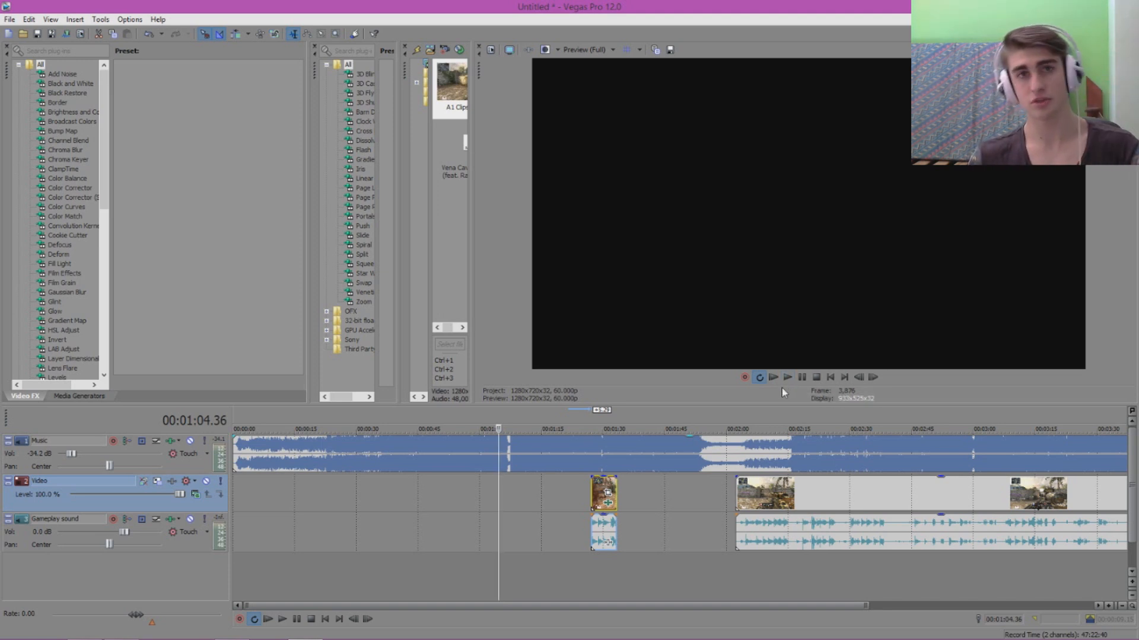
pyautogui.scroll(3, 746, 422)
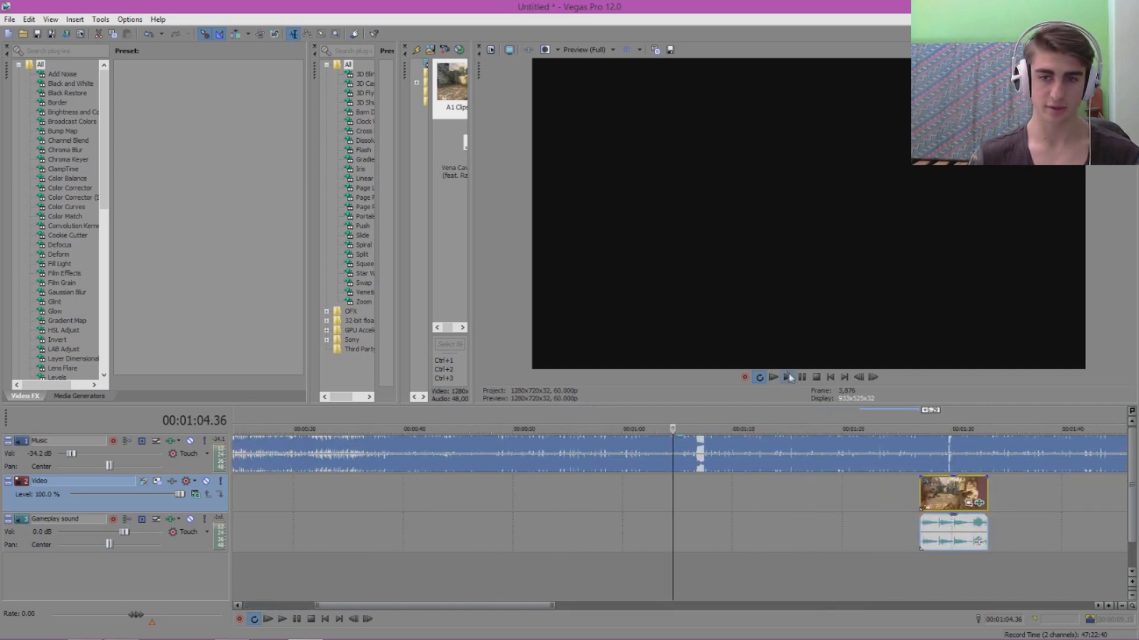
pyautogui.click(576, 419)
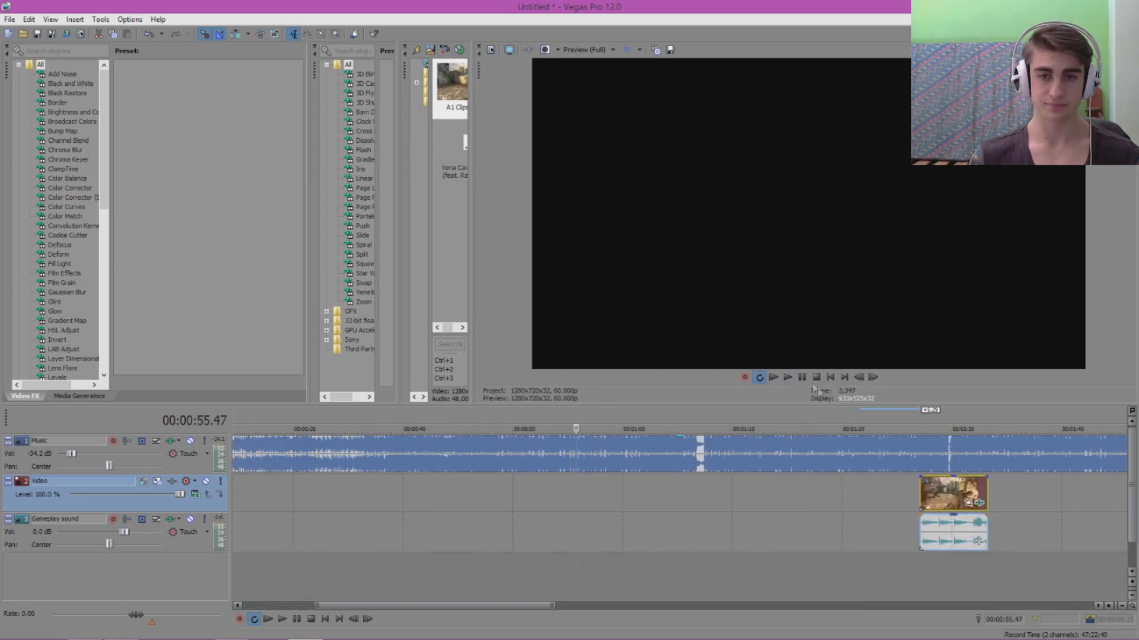
pyautogui.click(700, 451)
pyautogui.scroll(4, 717, 458)
pyautogui.scroll(-2, 709, 453)
pyautogui.click(660, 453)
pyautogui.click(627, 518)
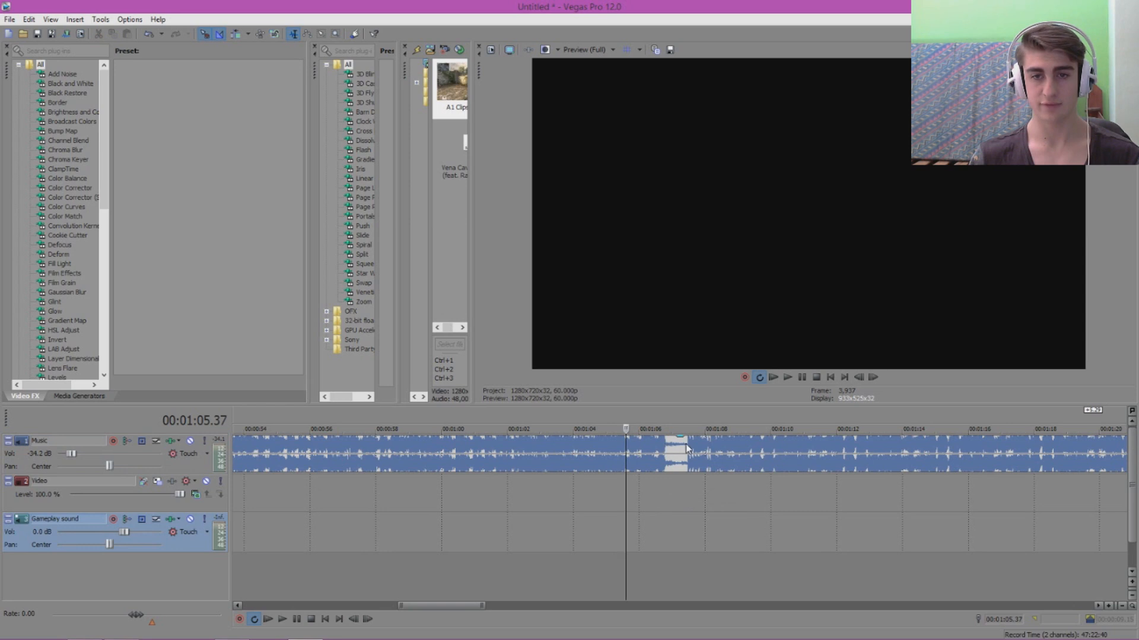
# - Play the music from about 00:01:03, raise the Music track's volume to -10.4 dB during playback, and pause
pyautogui.click(561, 424)
pyautogui.click(788, 377)
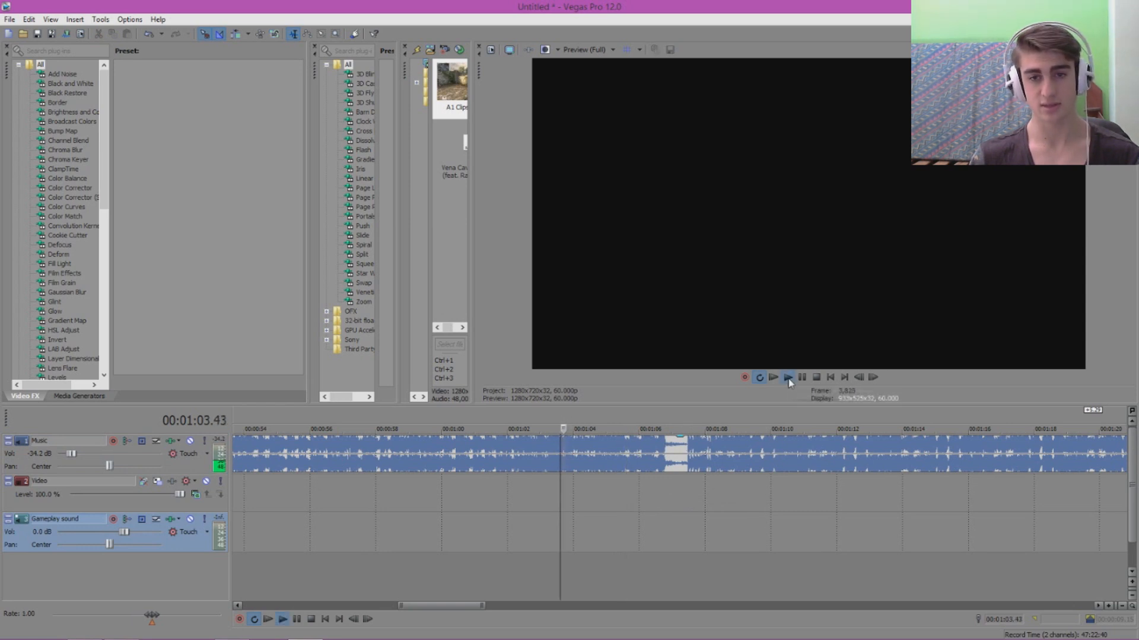
pyautogui.moveTo(72, 455); pyautogui.dragTo(84, 456)
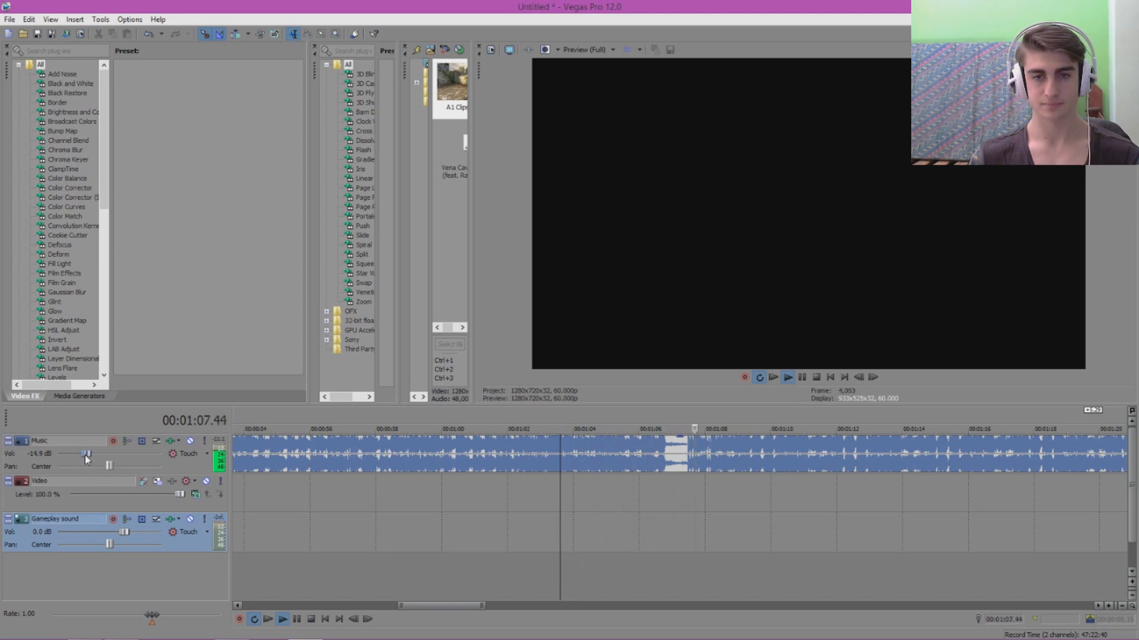
pyautogui.moveTo(84, 455); pyautogui.dragTo(89, 455)
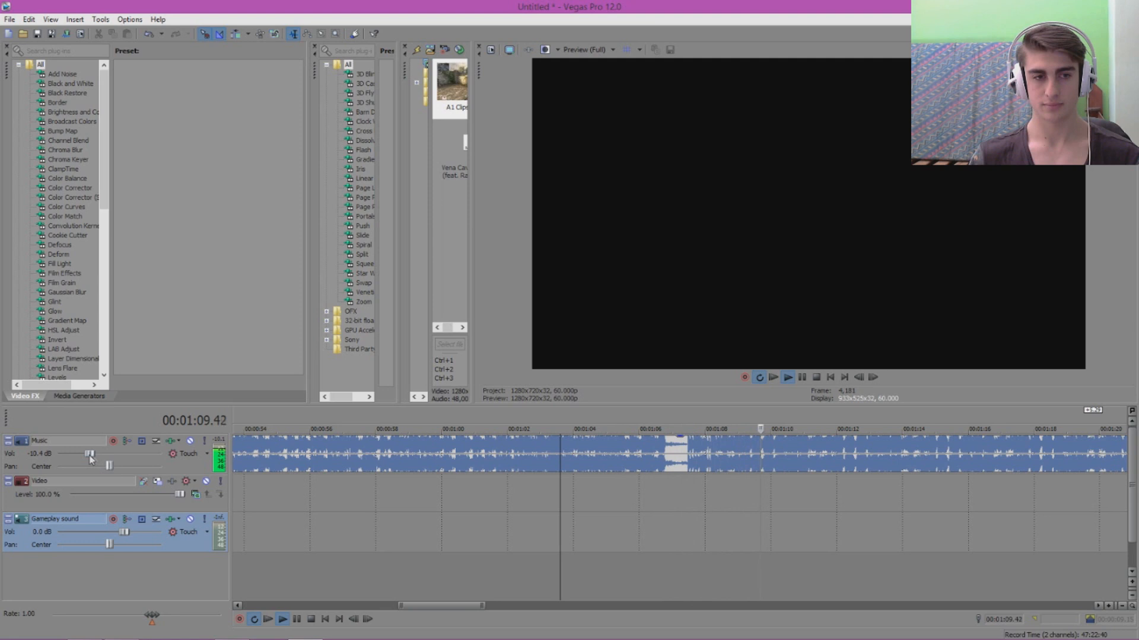
pyautogui.click(802, 378)
# - Narrow the cursor down to 00:01:07.29, just before the music comes back in after the break
pyautogui.click(687, 427)
pyautogui.scroll(3, 688, 451)
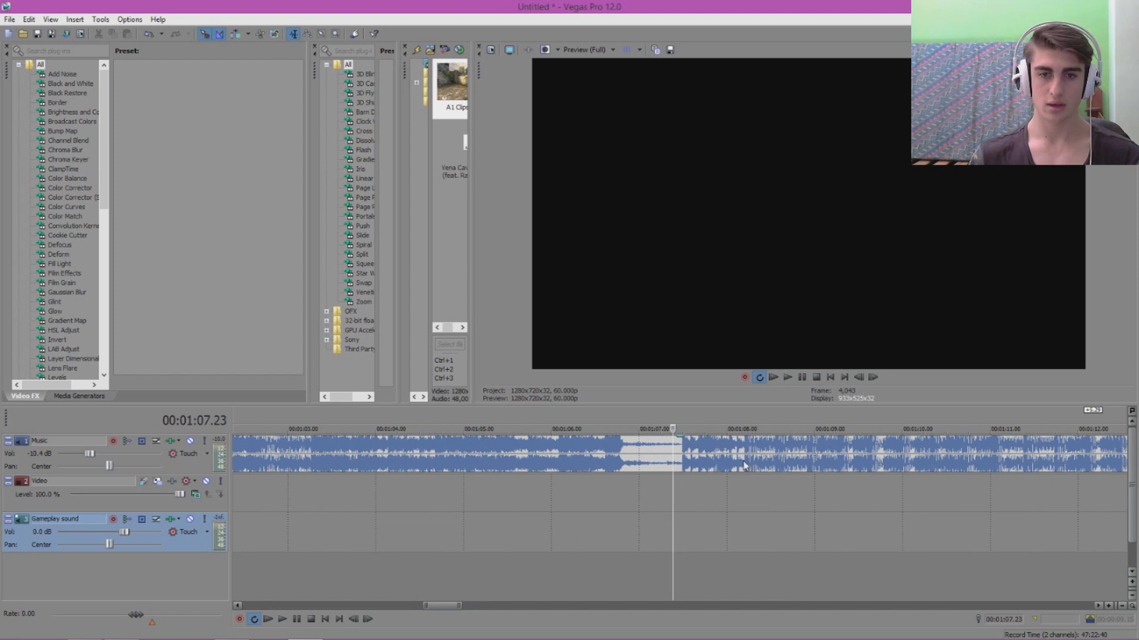
pyautogui.click(686, 454)
pyautogui.scroll(3, 687, 454)
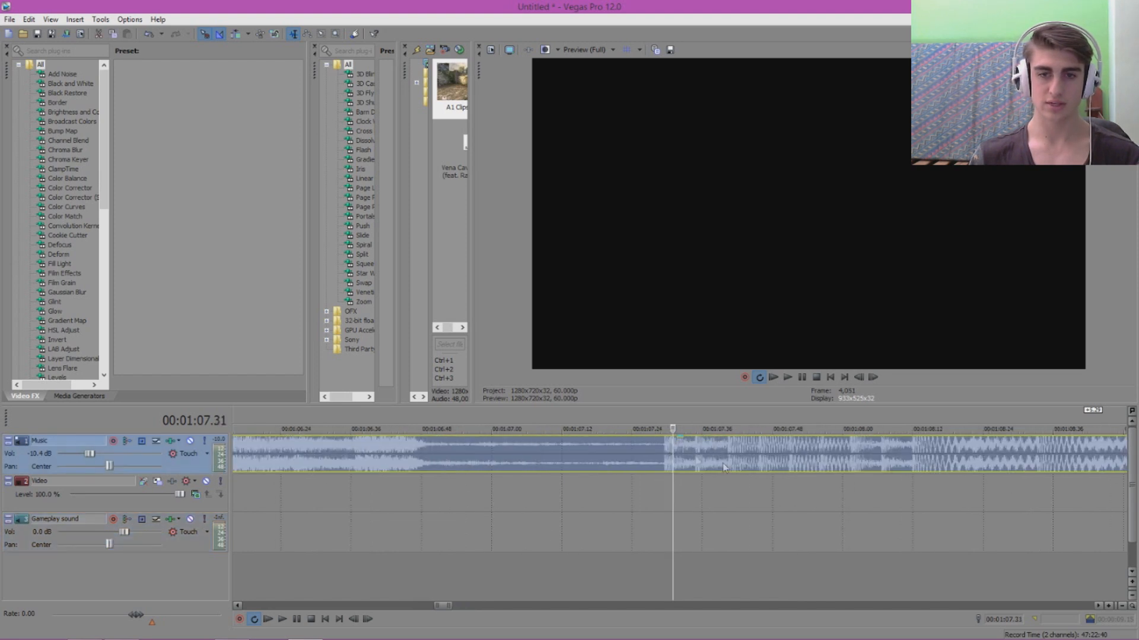
pyautogui.click(661, 451)
pyautogui.scroll(3, 682, 454)
pyautogui.click(691, 452)
pyautogui.scroll(3, 698, 482)
pyautogui.click(621, 446)
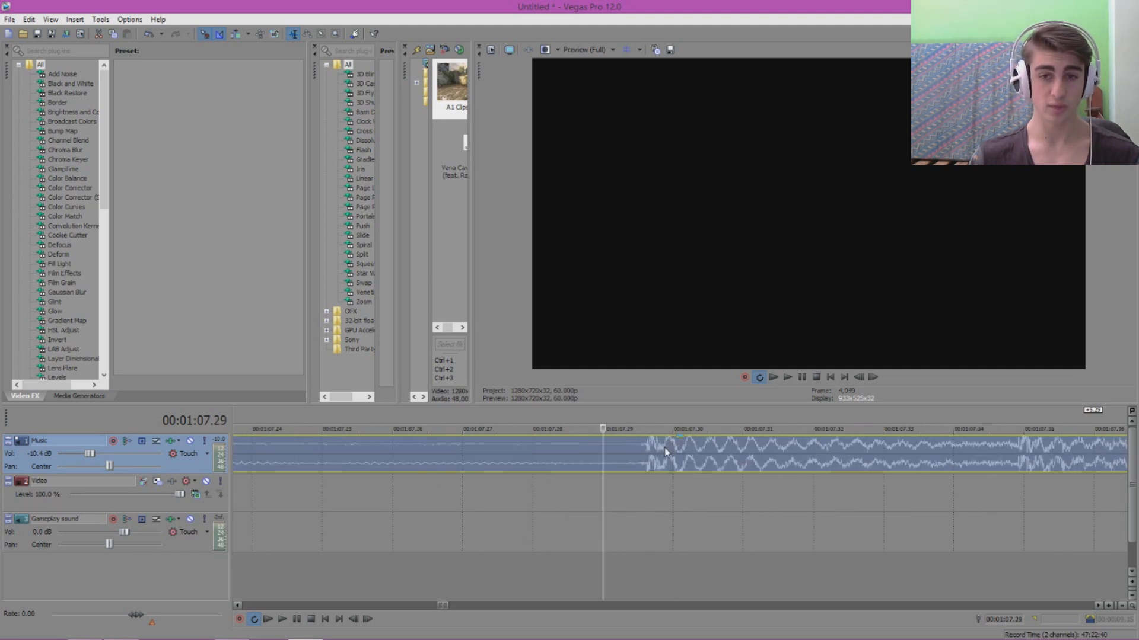
# - Compare frames 00:01:07.29 and 00:01:07.30 against the waveform's onset and leave the cursor at 00:01:07.30
pyautogui.doubleClick(648, 453)
pyautogui.click(645, 451)
pyautogui.click(626, 451)
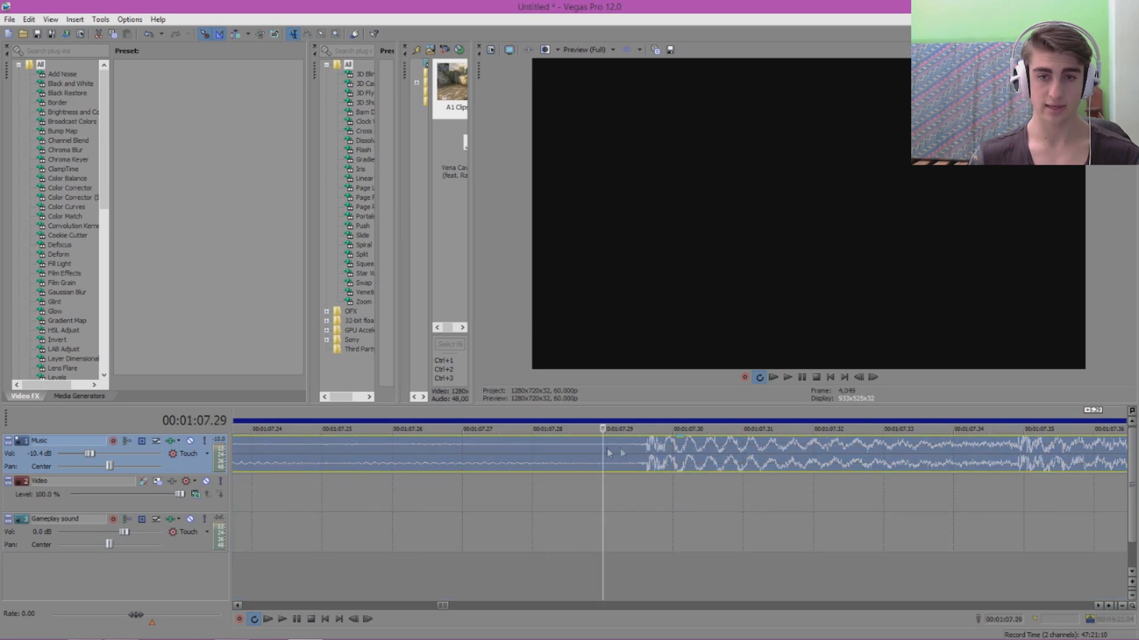
pyautogui.click(663, 454)
pyautogui.click(606, 446)
pyautogui.click(661, 454)
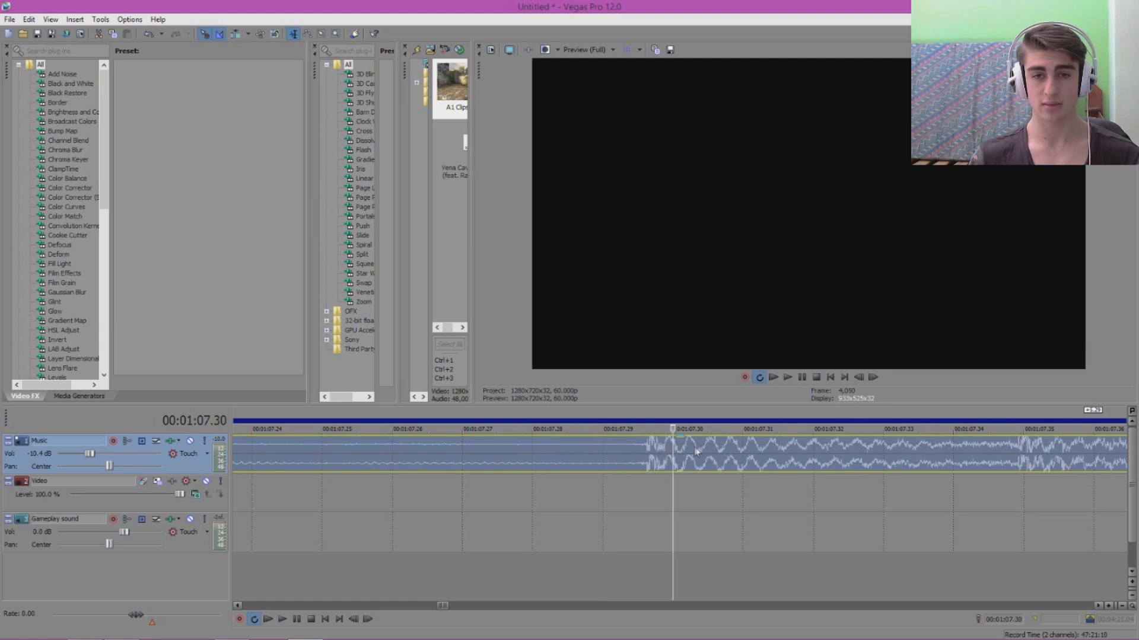
pyautogui.click(601, 455)
pyautogui.click(661, 453)
pyautogui.click(605, 451)
pyautogui.click(671, 449)
# - Clear the music-length time selection and add a marker at 00:01:07.30, where the music drops
pyautogui.scroll(-15, 706, 524)
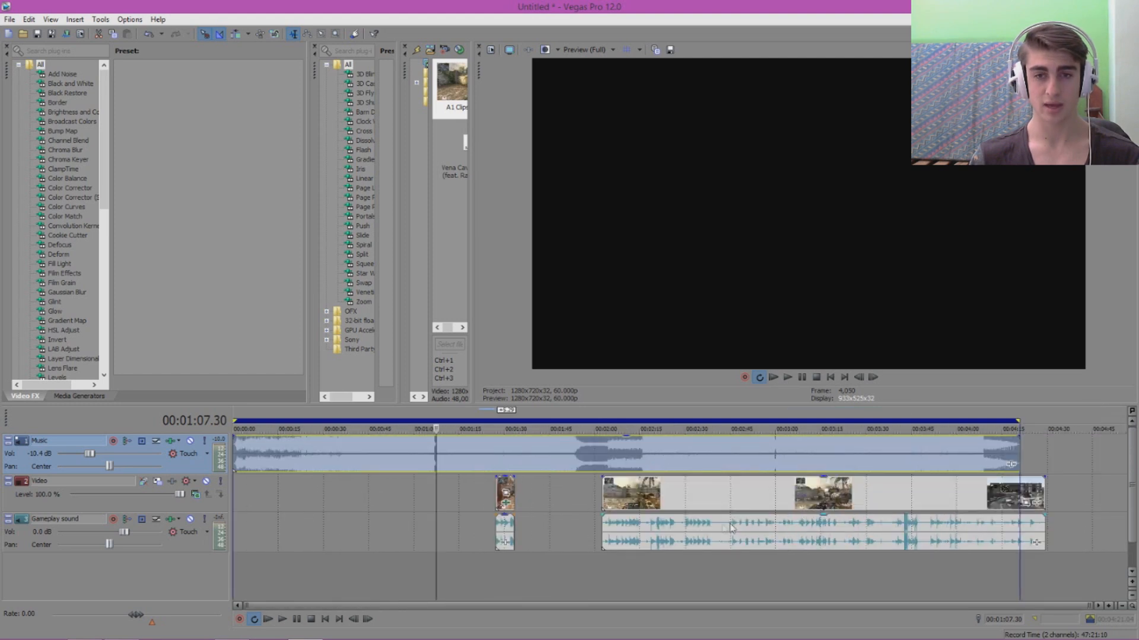
pyautogui.moveTo(1093, 449); pyautogui.dragTo(1110, 448)
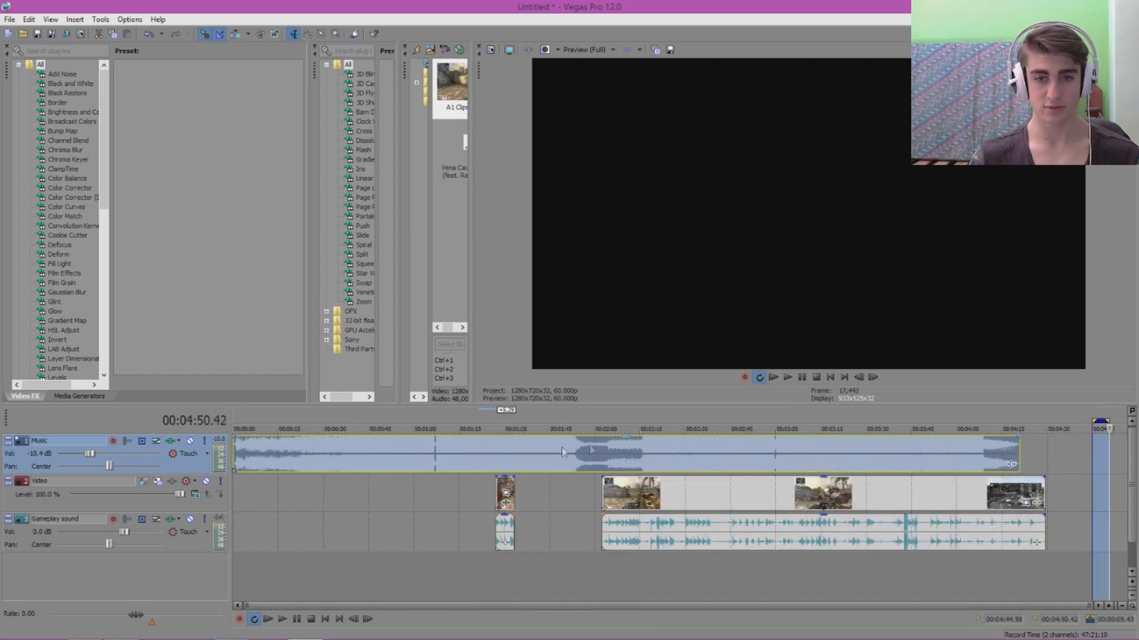
pyautogui.click(436, 447)
pyautogui.scroll(15, 525, 506)
pyautogui.click(697, 448)
pyautogui.scroll(-2, 698, 451)
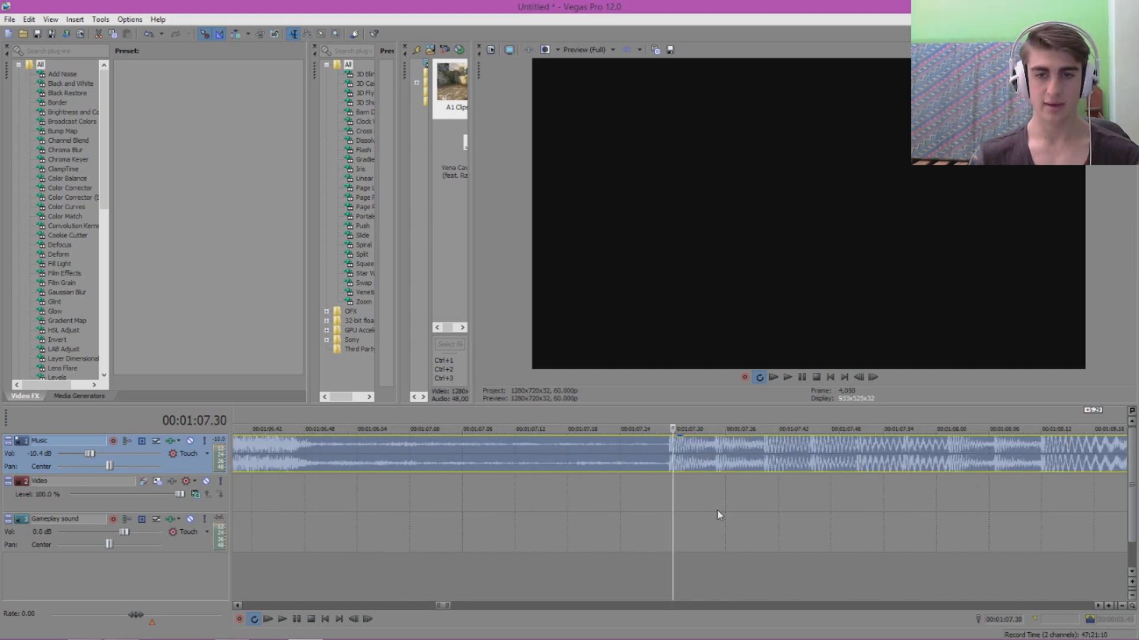
pyautogui.scroll(-3, 718, 512)
pyautogui.scroll(-5, 724, 539)
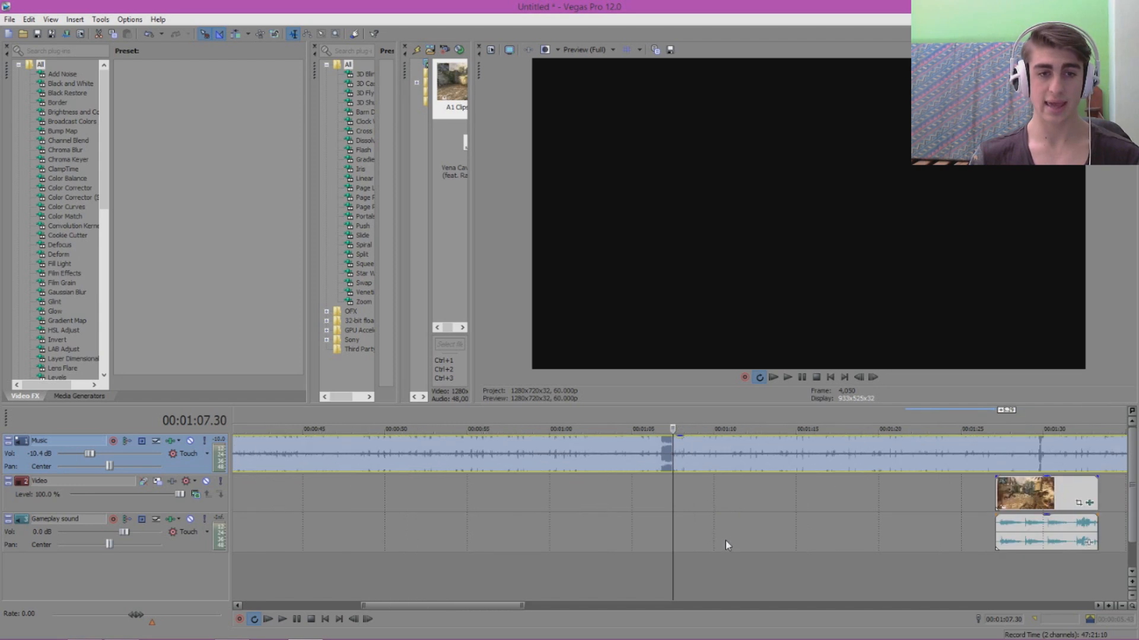
pyautogui.press('m')
# - Play the music from the marker at 00:01:07.30 to check the drop, and stop playback
pyautogui.scroll(5, 696, 500)
pyautogui.press('space')
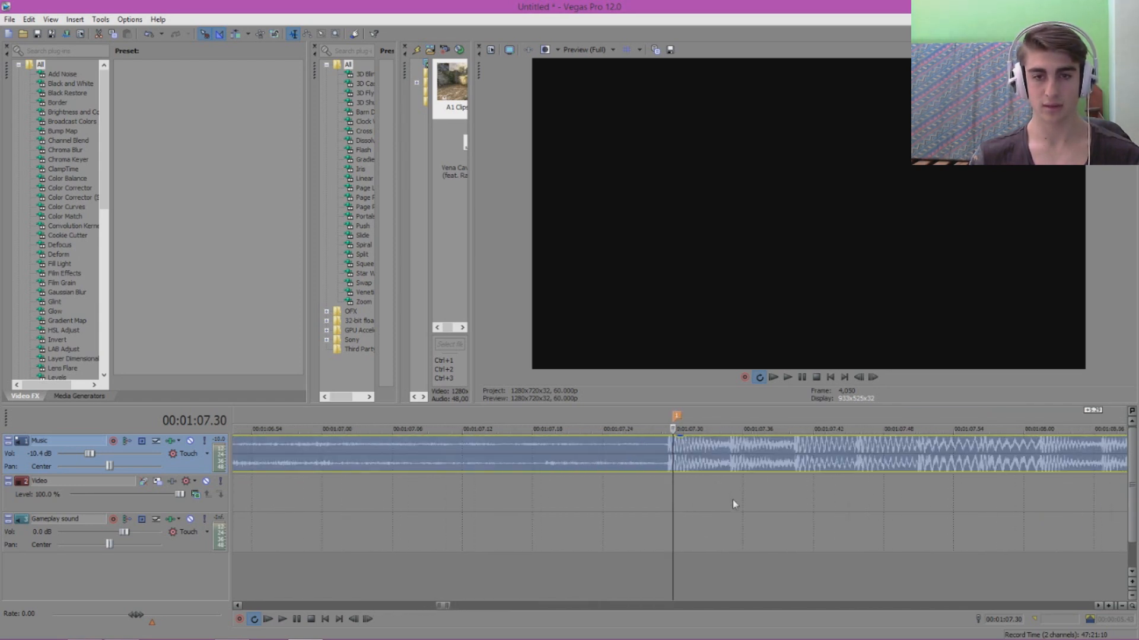
pyautogui.press('space')
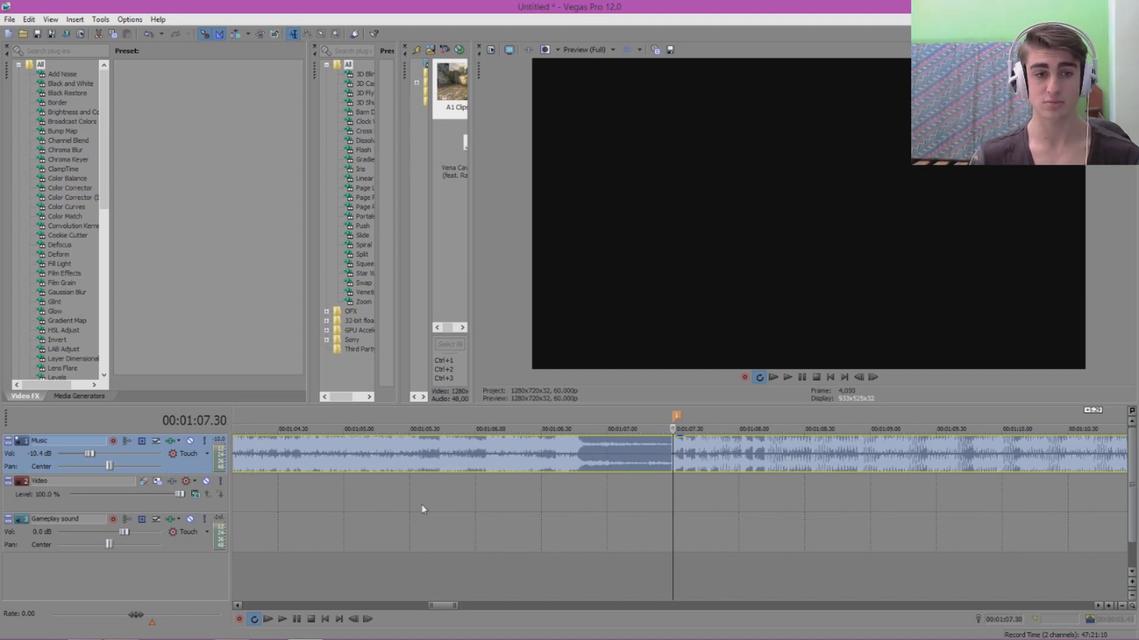
pyautogui.scroll(-6, 688, 508)
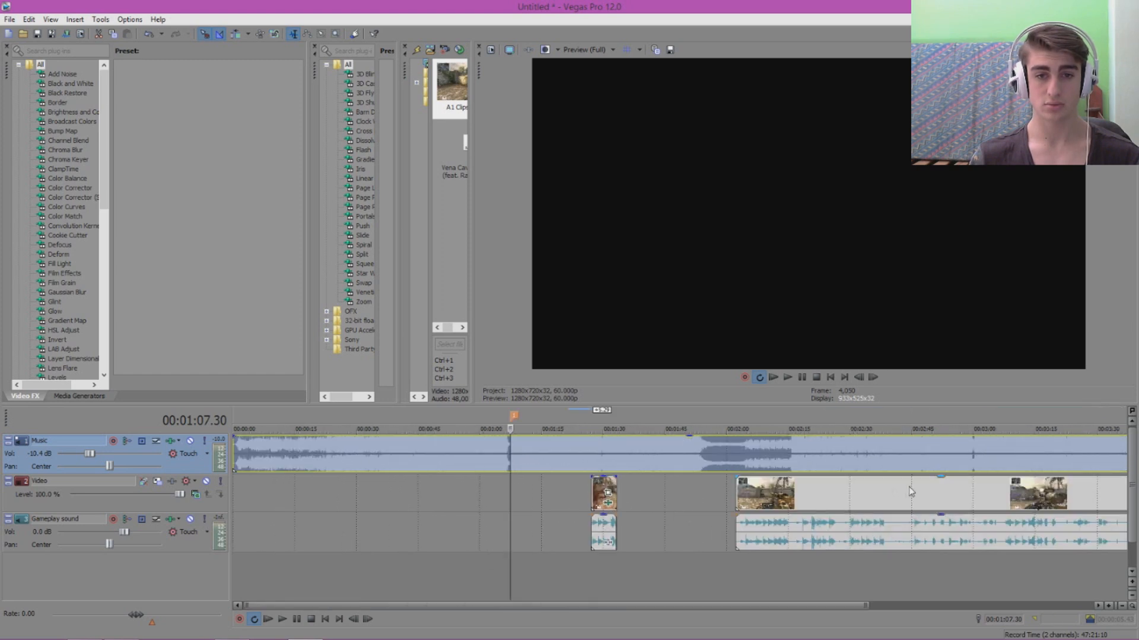
pyautogui.moveTo(406, 454); pyautogui.dragTo(651, 454)
pyautogui.moveTo(775, 453); pyautogui.dragTo(383, 446)
pyautogui.moveTo(270, 462); pyautogui.dragTo(172, 454)
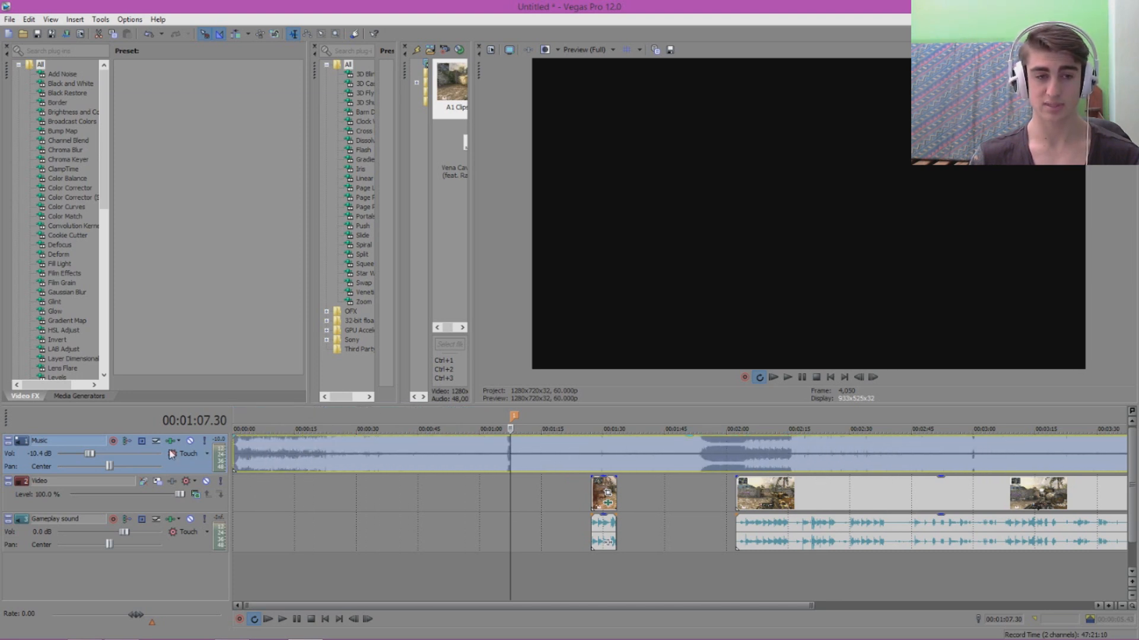
# - Play the music from 00:01:05.10 through the drop marker to listen to the beats that follow, and pause
pyautogui.scroll(10, 553, 447)
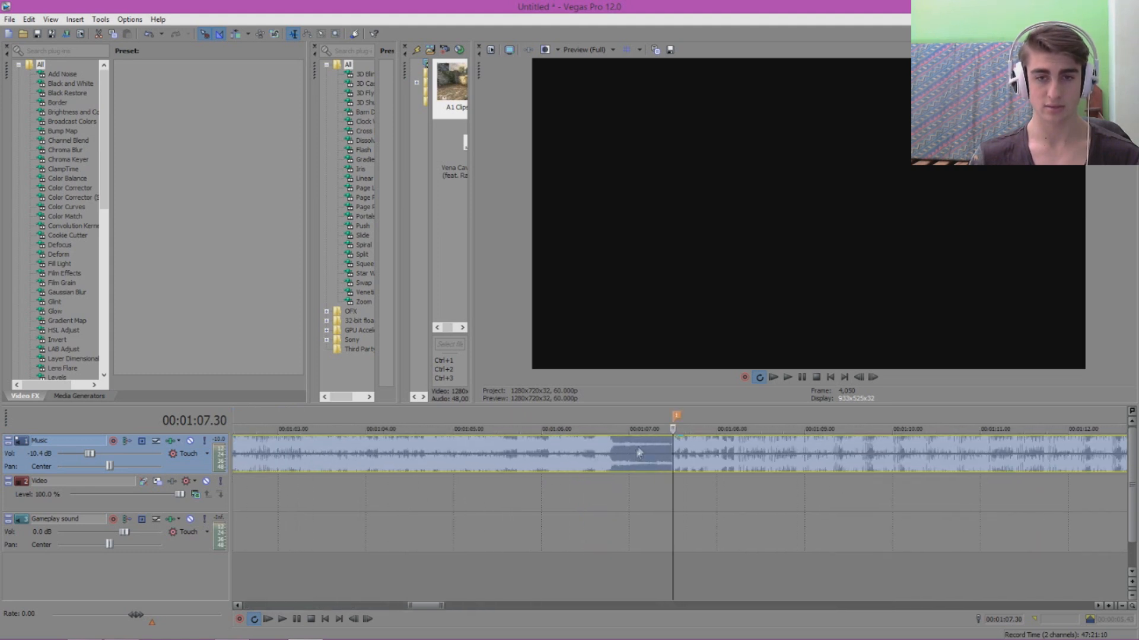
pyautogui.click(469, 417)
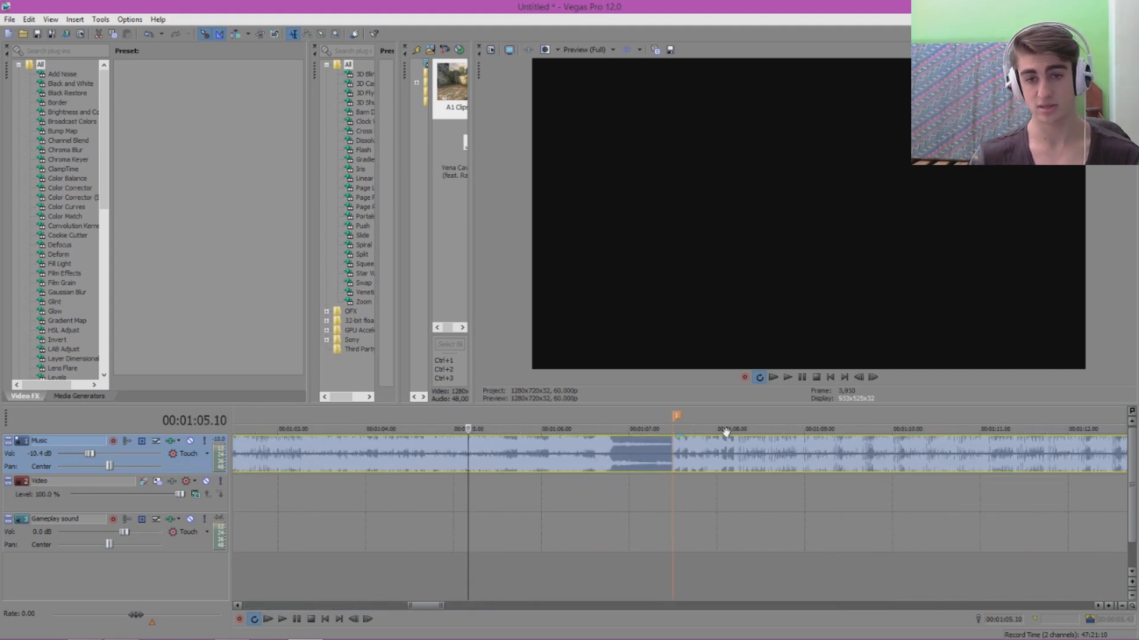
pyautogui.click(787, 377)
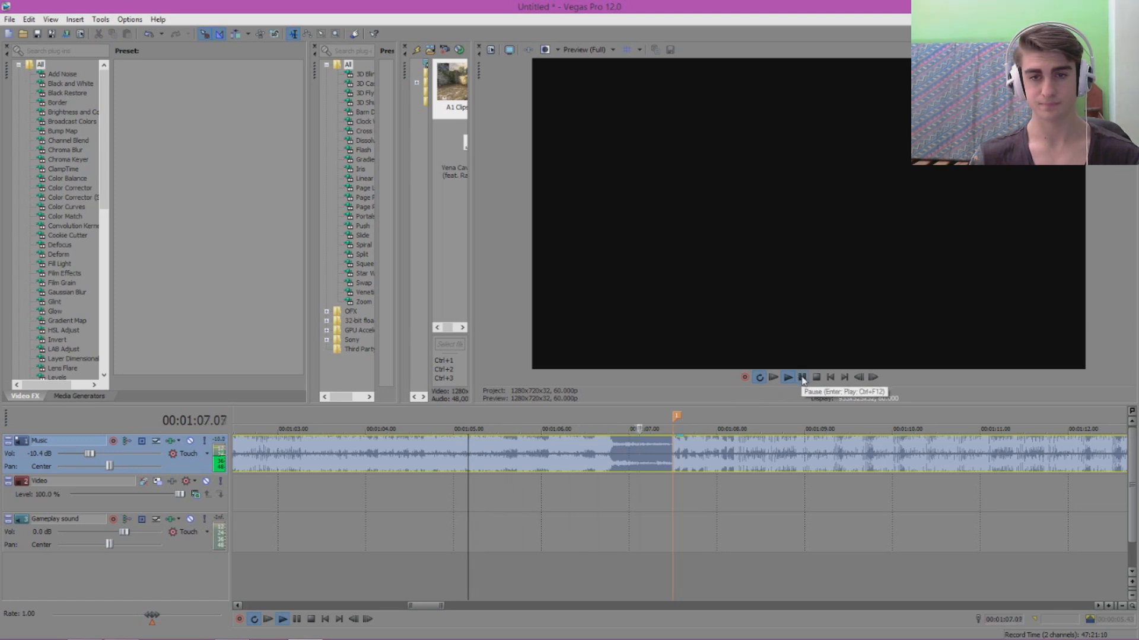
pyautogui.click(802, 378)
# - Add markers on the first four quick beats after the drop marker, from 00:01:07.35 to 00:01:07.51
pyautogui.click(675, 446)
pyautogui.scroll(3, 783, 454)
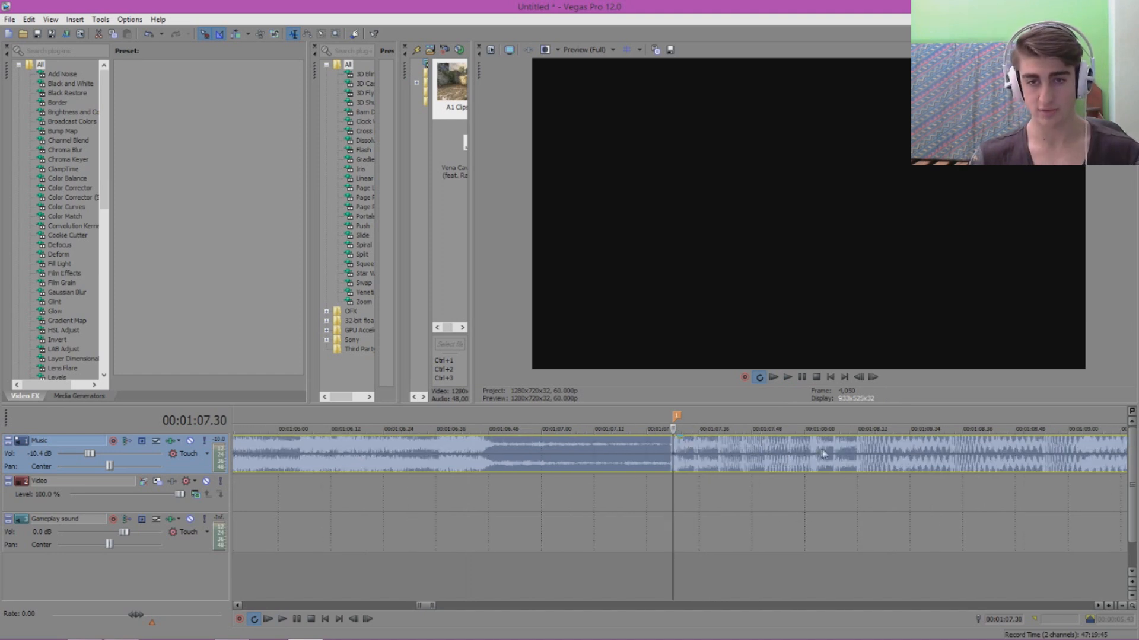
pyautogui.scroll(2, 782, 456)
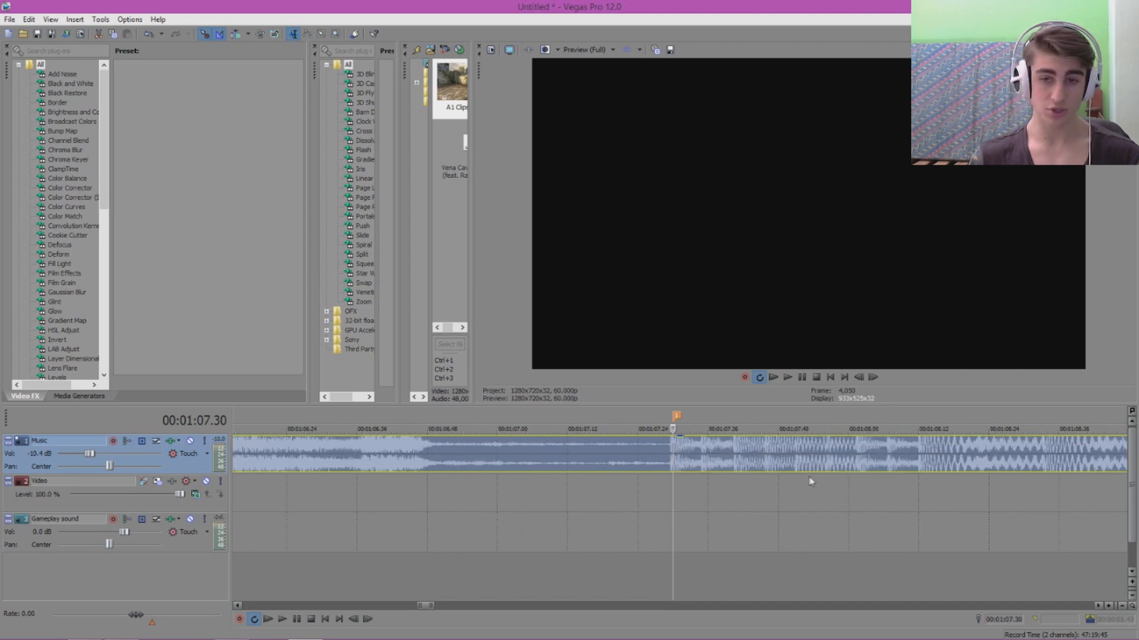
pyautogui.scroll(2, 819, 464)
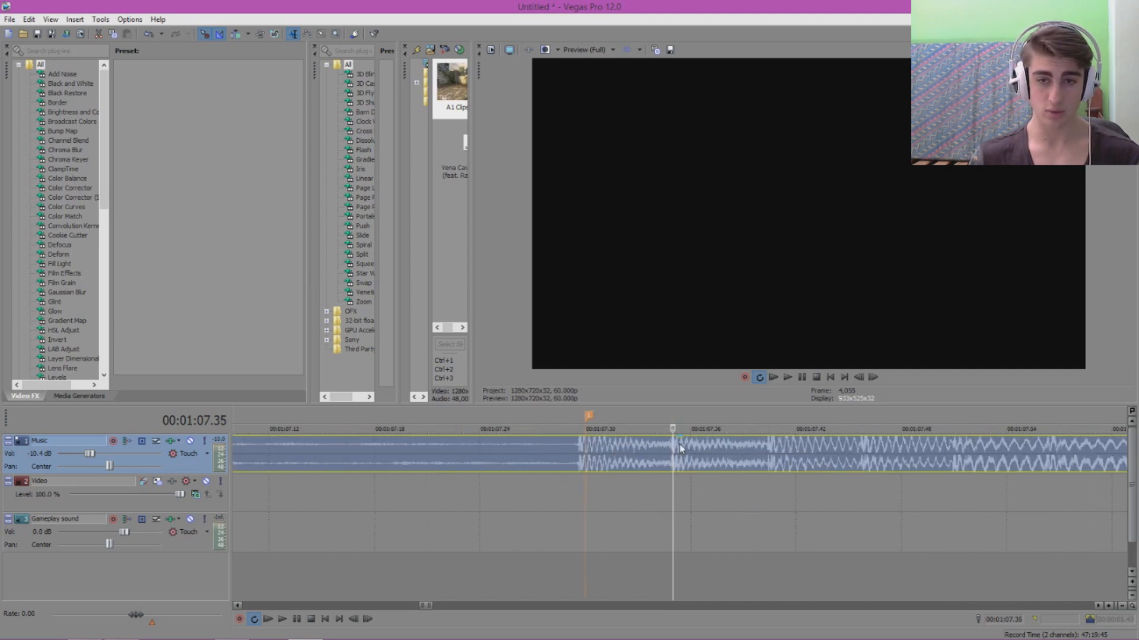
pyautogui.press('m')
pyautogui.click(775, 444)
pyautogui.press('m')
pyautogui.click(866, 445)
pyautogui.press('m')
pyautogui.click(956, 448)
pyautogui.press('m')
# - Add markers on the next four quick beats of the waveform, including 00:01:08.02 and 00:01:08.07 and ending at 00:01:08.12
pyautogui.scroll(-1, 956, 449)
pyautogui.scroll(1, 956, 449)
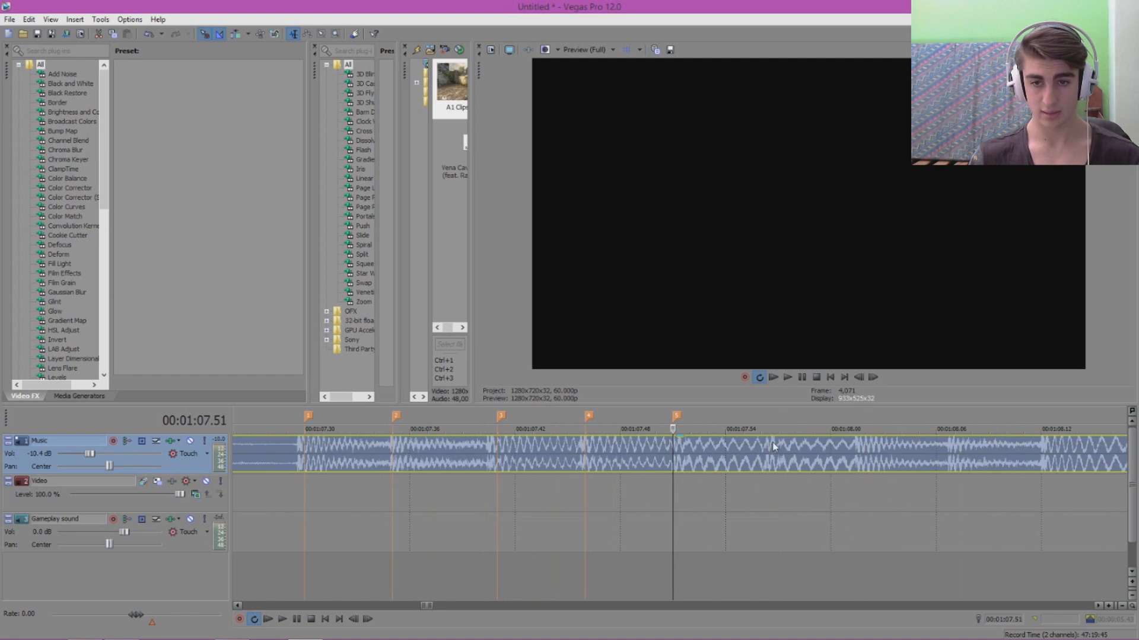
pyautogui.click(778, 449)
pyautogui.press('m')
pyautogui.click(866, 447)
pyautogui.press('m')
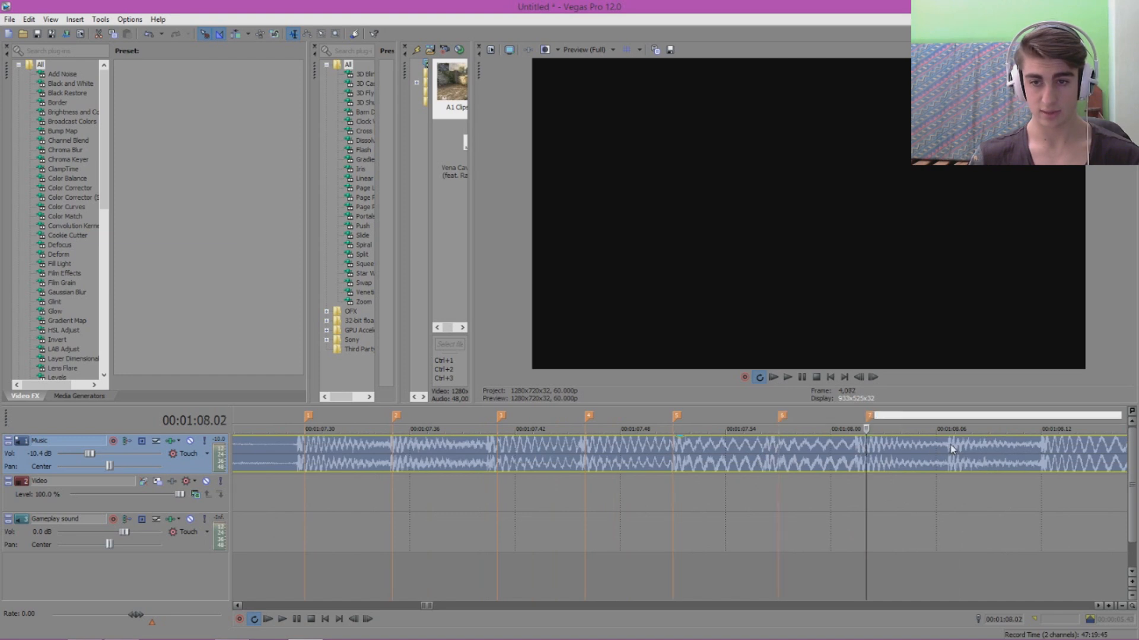
pyautogui.click(955, 449)
pyautogui.press('m')
pyautogui.scroll(-1, 955, 449)
pyautogui.scroll(1, 803, 450)
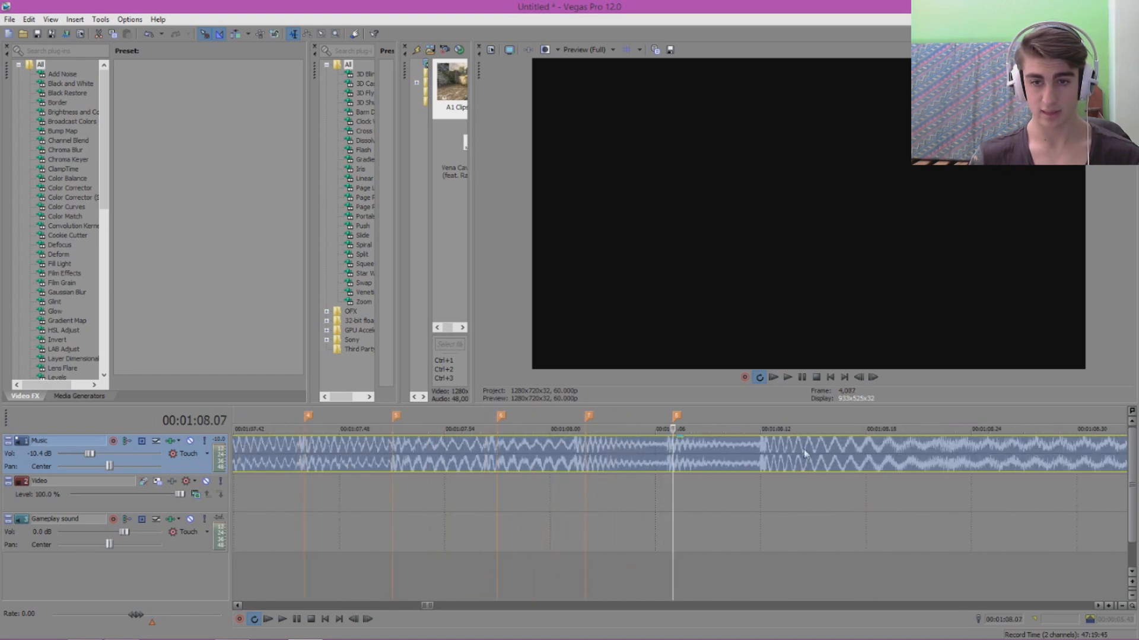
pyautogui.click(763, 445)
pyautogui.press('m')
# - Play the music from just before the drop marker through the nine beat markers to check their timing, and pause
pyautogui.scroll(-1, 774, 449)
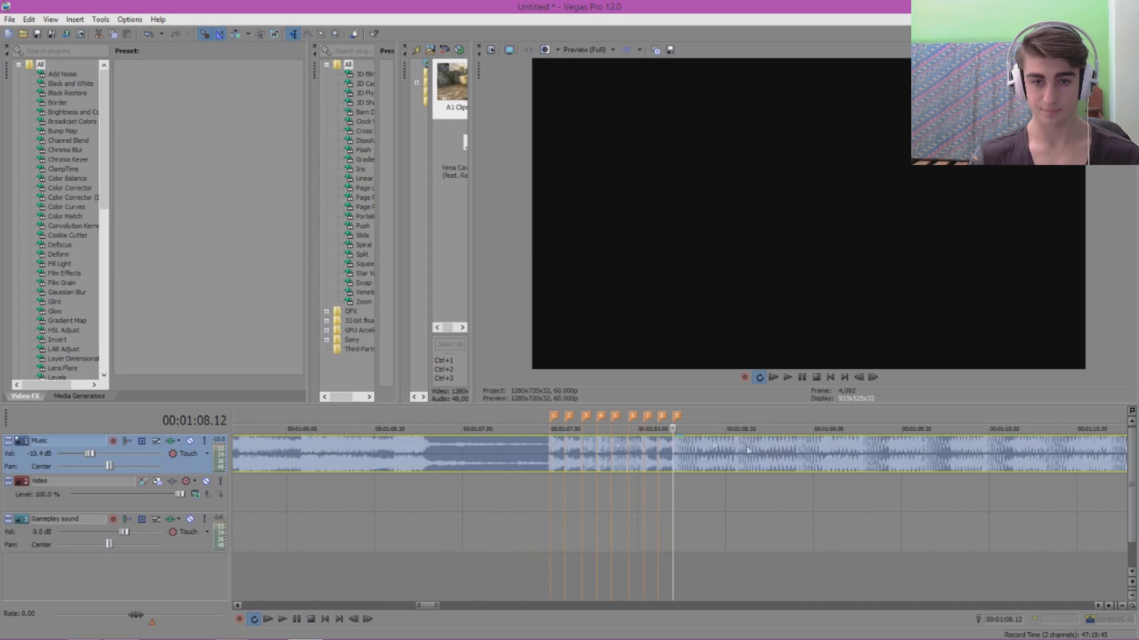
pyautogui.click(536, 421)
pyautogui.click(774, 377)
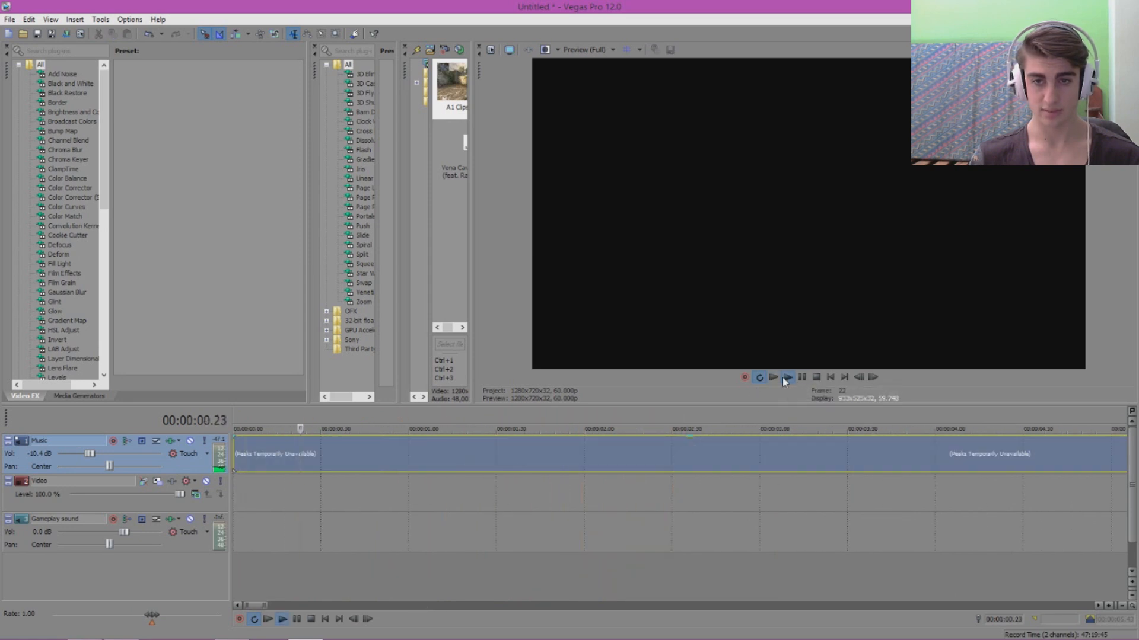
pyautogui.click(787, 377)
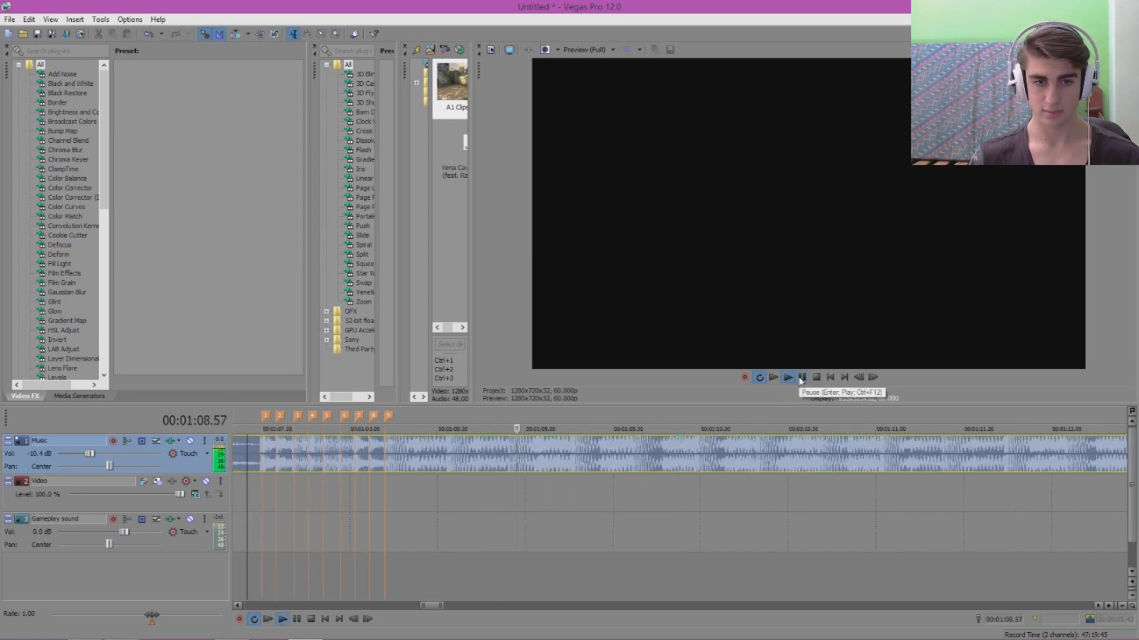
pyautogui.click(801, 377)
# - Add markers on the two wider-spaced beats after the quick beat markers, at 00:01:08.34 and 00:01:08.55
pyautogui.scroll(-2, 632, 511)
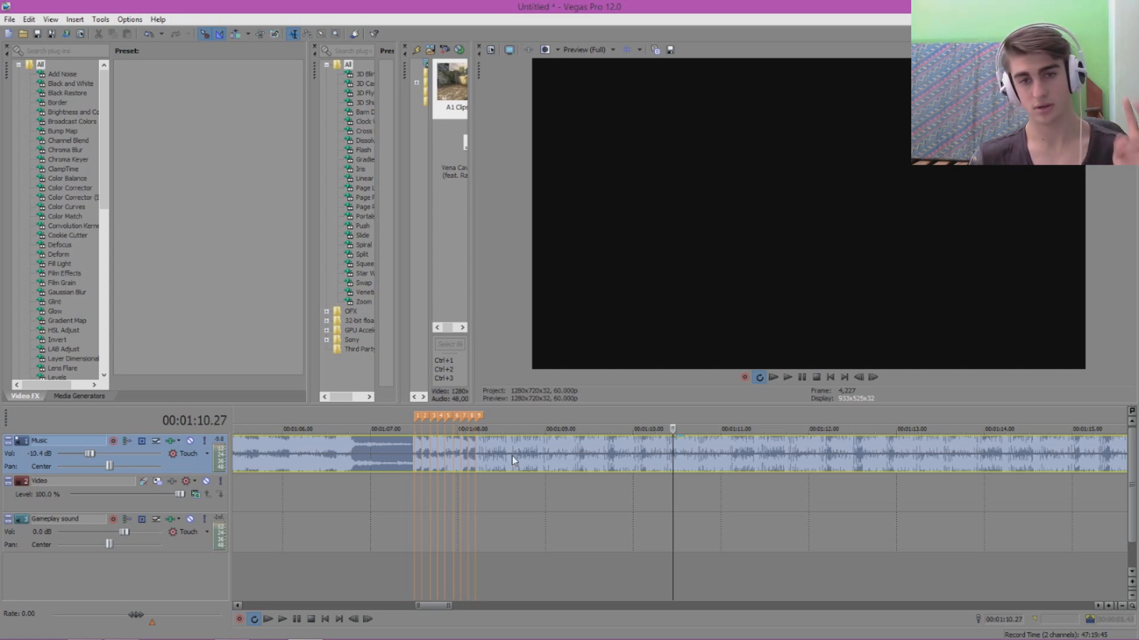
pyautogui.click(481, 450)
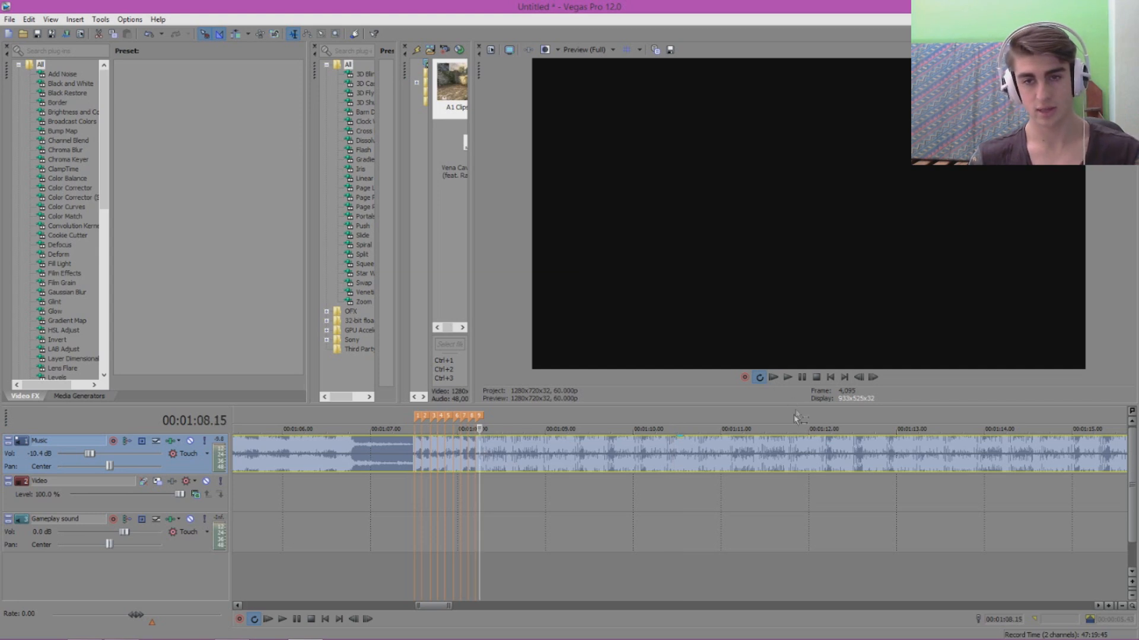
pyautogui.scroll(3, 761, 449)
pyautogui.click(757, 449)
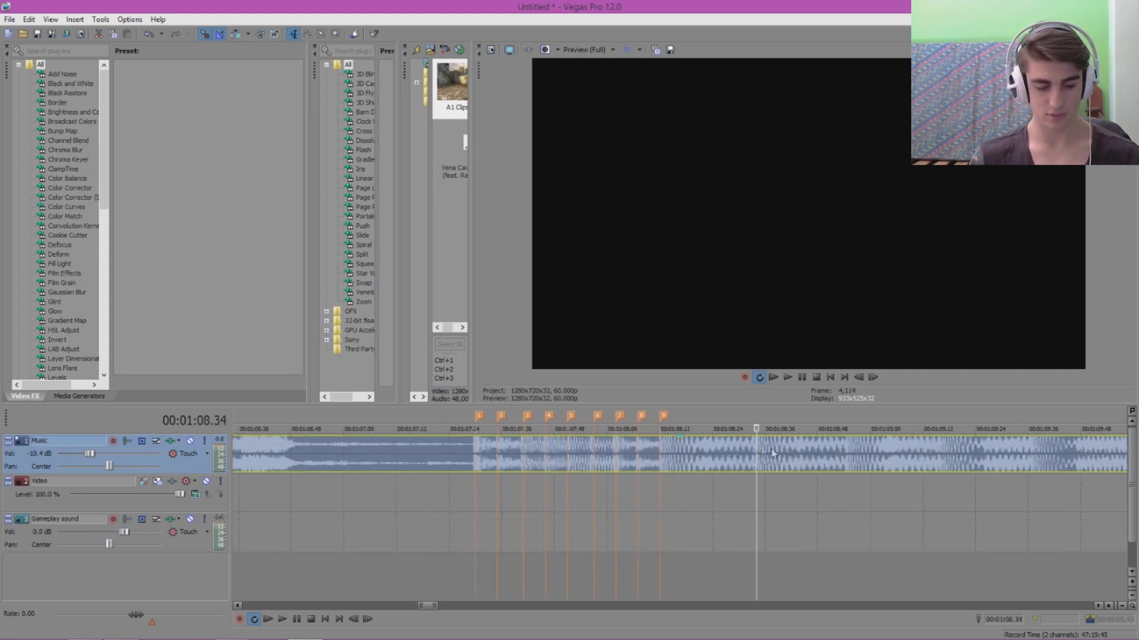
pyautogui.press('m')
pyautogui.click(849, 445)
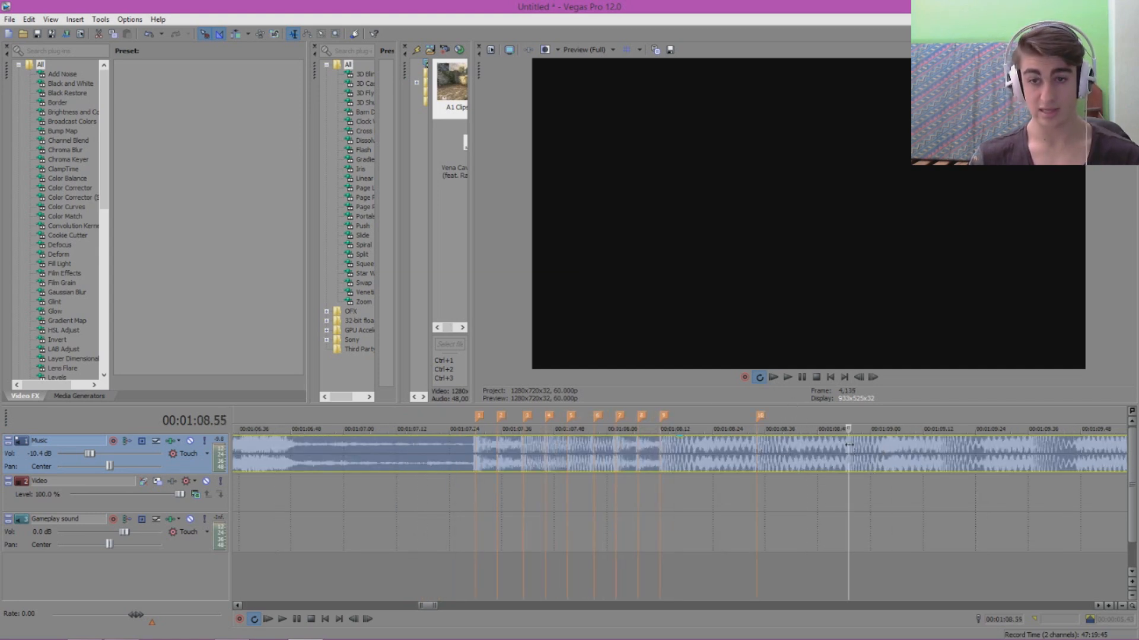
pyautogui.press('m')
# - Add markers on the four beats following 00:01:08.55, including those at 00:01:09.39 and 00:01:09.59
pyautogui.scroll(-3, 896, 441)
pyautogui.scroll(2, 889, 444)
pyautogui.scroll(1, 748, 446)
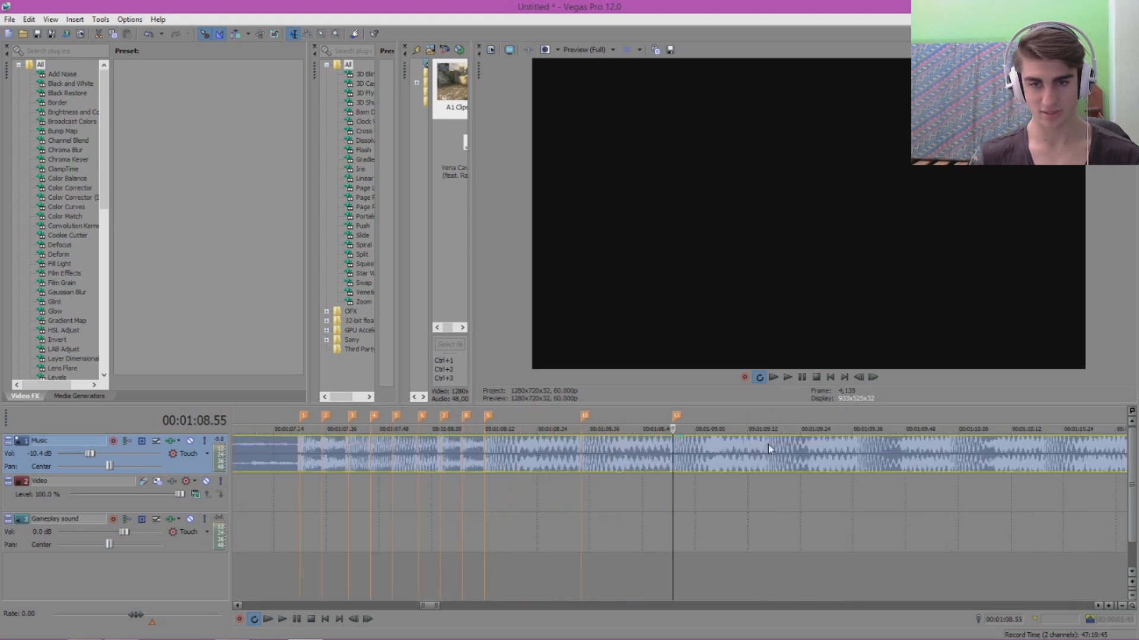
pyautogui.click(774, 446)
pyautogui.press('m')
pyautogui.click(866, 450)
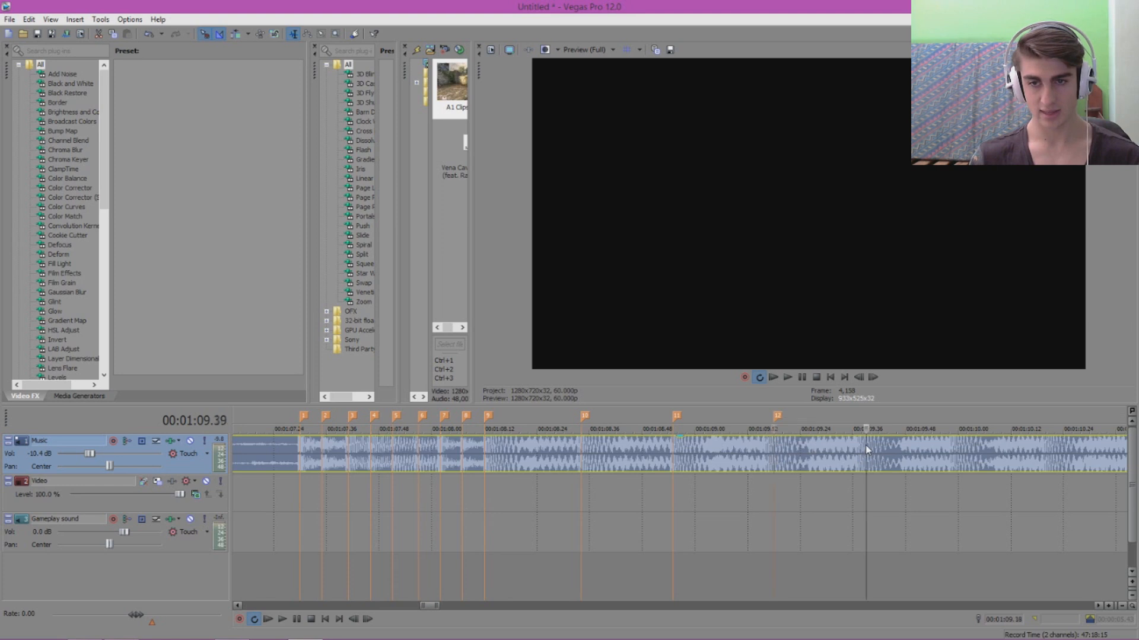
pyautogui.press('m')
pyautogui.click(953, 451)
pyautogui.press('m')
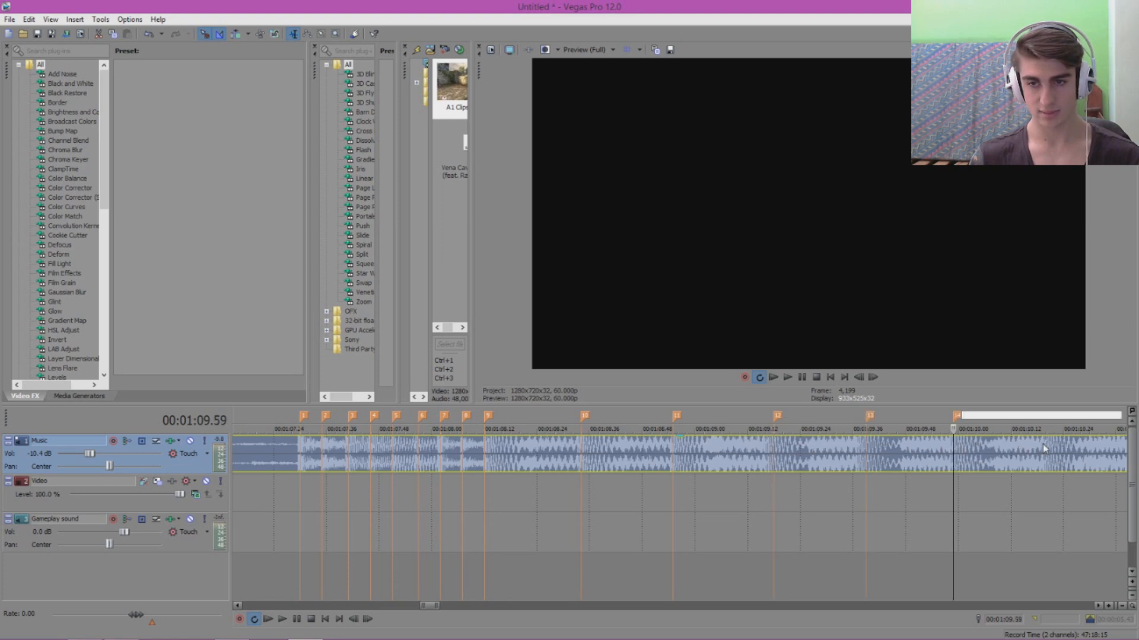
pyautogui.click(1046, 449)
pyautogui.press('m')
# - Play the music from just before the 00:01:08.55 marker through the newest markers, and pause
pyautogui.click(651, 426)
pyautogui.click(788, 378)
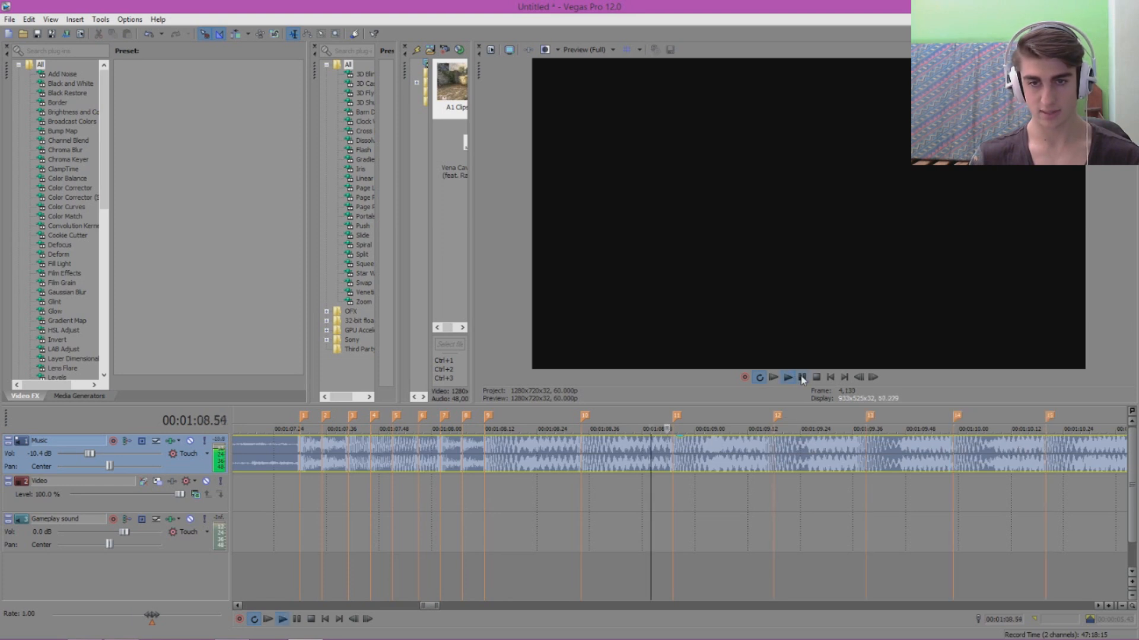
pyautogui.click(802, 377)
# - Continue the beat markers with one at 00:01:10.41 and one at 00:01:11.02
pyautogui.scroll(-2, 832, 477)
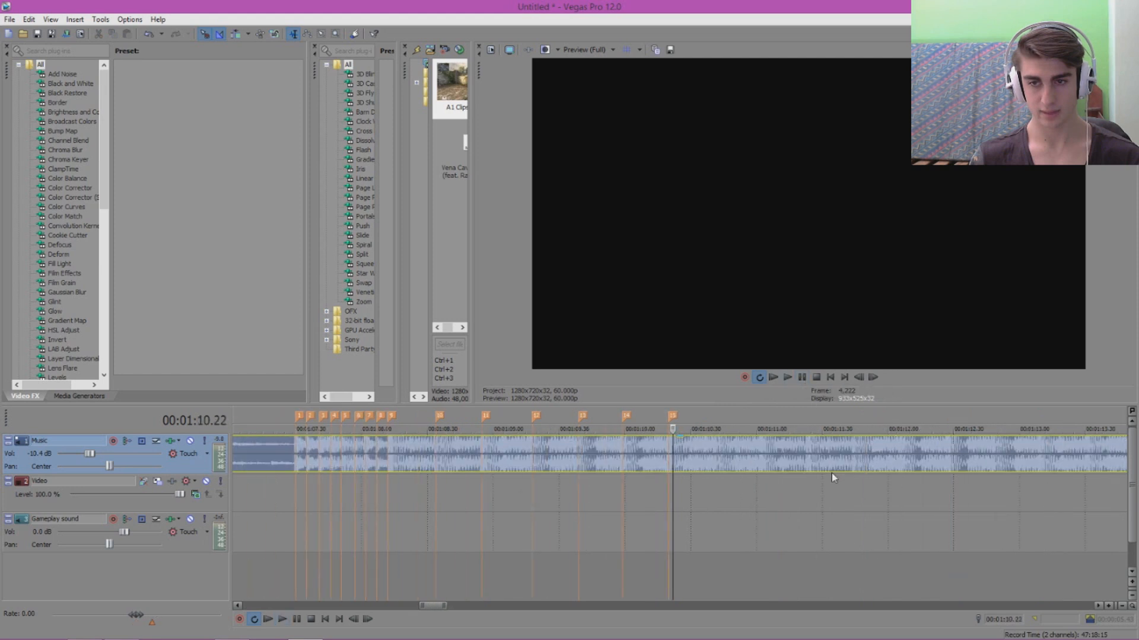
pyautogui.scroll(4, 831, 474)
pyautogui.click(842, 444)
pyautogui.press('m')
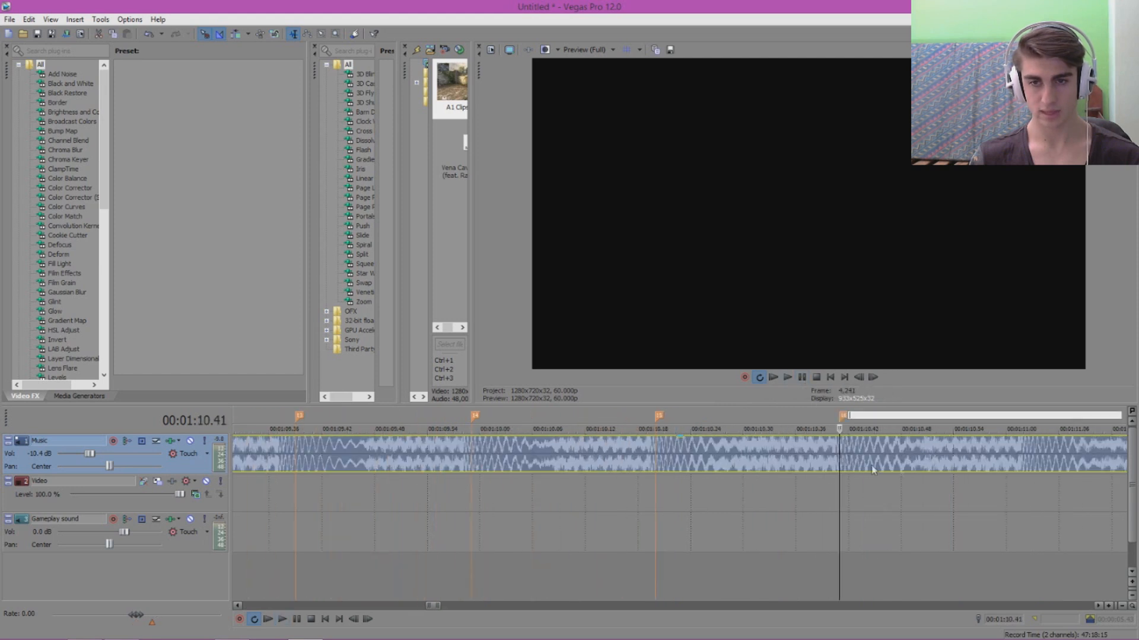
pyautogui.press('Return')
pyautogui.click(1026, 450)
pyautogui.press('m')
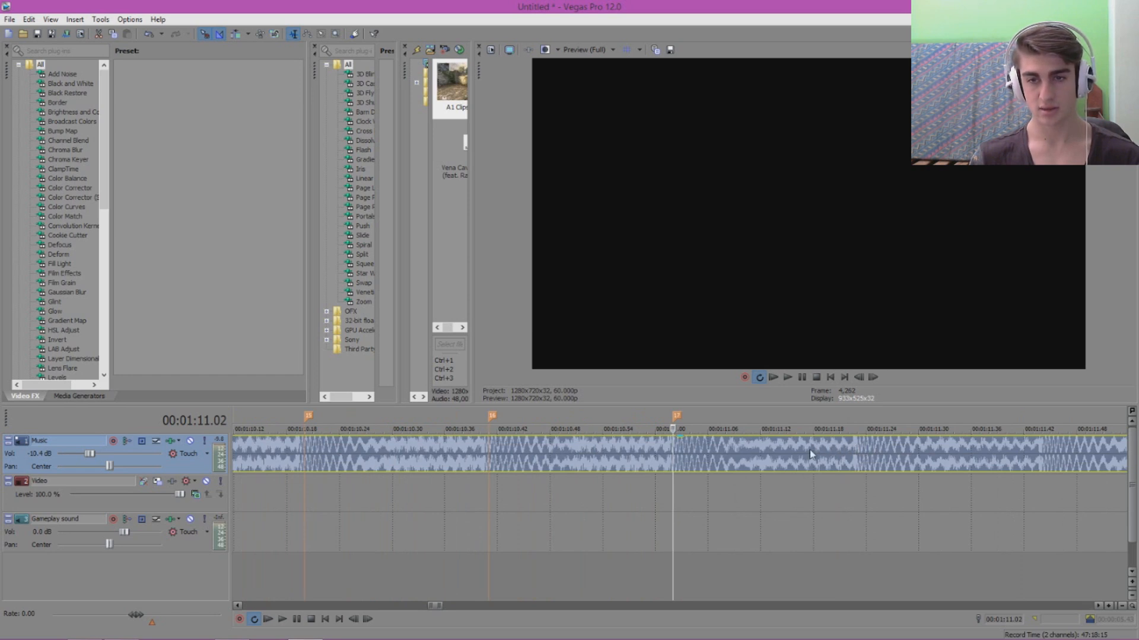
# - Add markers on the next two beats, at 00:01:11.23 and 00:01:11.44
pyautogui.click(853, 448)
pyautogui.click(858, 451)
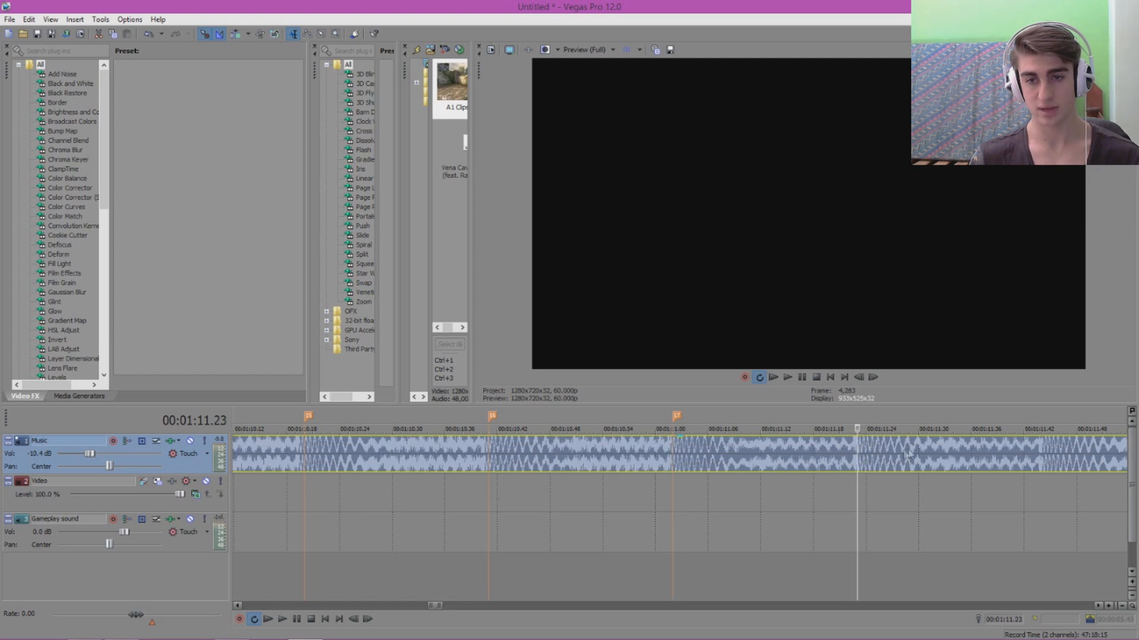
pyautogui.press('m')
pyautogui.click(1040, 450)
pyautogui.press('m')
# - Add markers on the following three beats, at 00:01:12.06, 00:01:12.26 and 00:01:12.48
pyautogui.scroll(3, 1036, 455)
pyautogui.scroll(-3, 1032, 460)
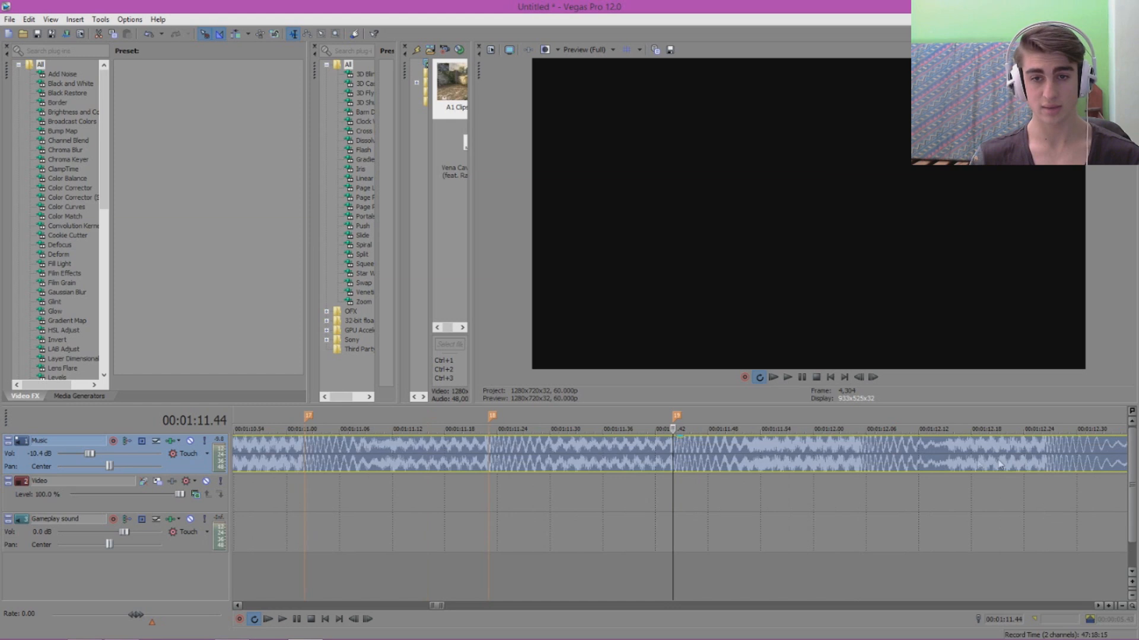
pyautogui.click(863, 449)
pyautogui.press('m')
pyautogui.scroll(-3, 970, 453)
pyautogui.scroll(4, 925, 450)
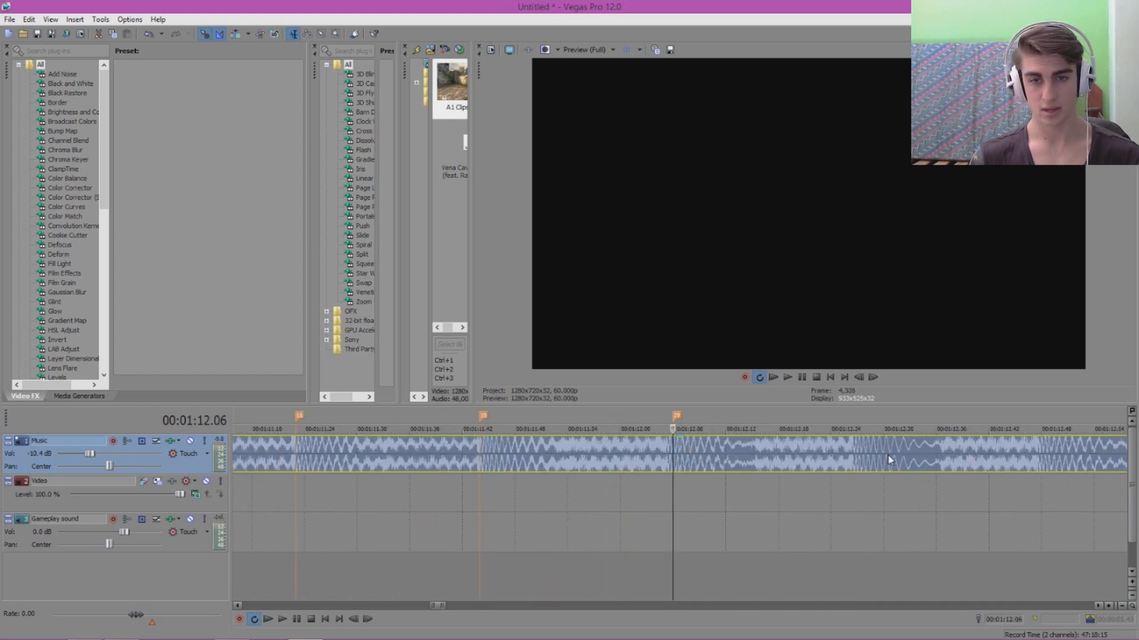
pyautogui.click(909, 450)
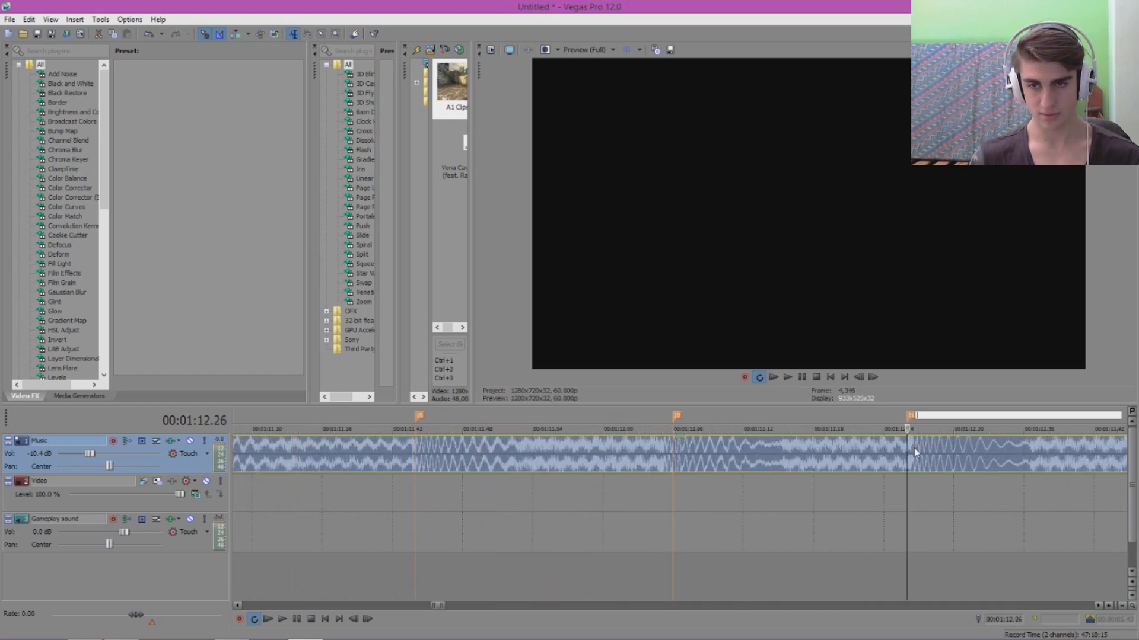
pyautogui.press('m')
pyautogui.click(924, 449)
pyautogui.press('m')
# - Mark the next three beats of the music at 00:01:13.09, 00:01:13.30 and 00:01:13.51
pyautogui.scroll(-2, 759, 457)
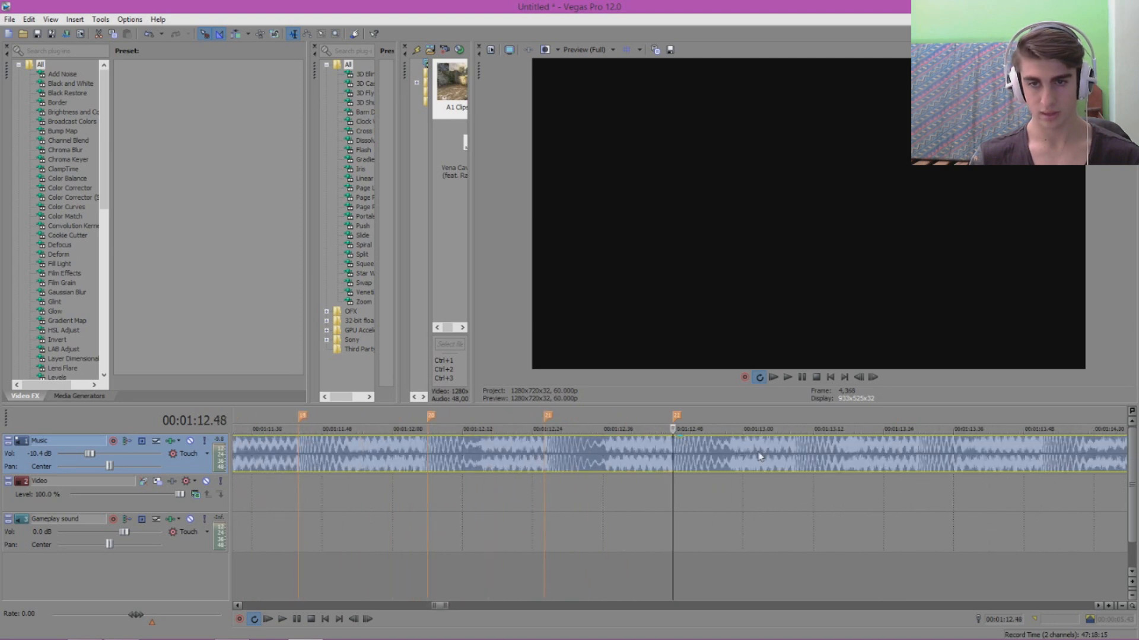
pyautogui.click(795, 451)
pyautogui.press('m')
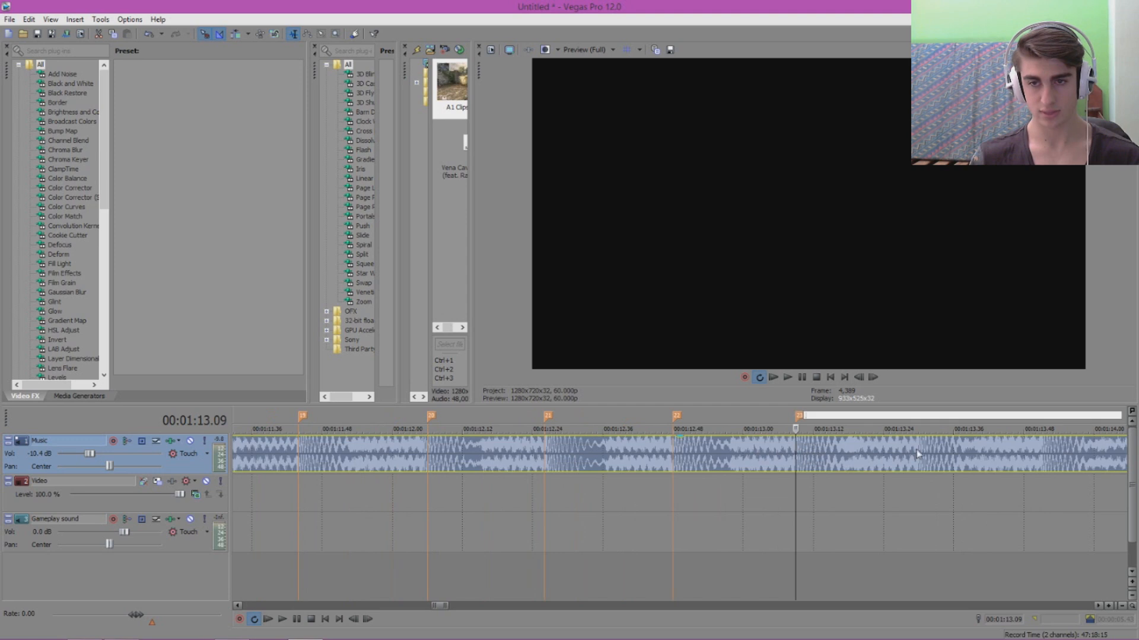
pyautogui.click(919, 449)
pyautogui.press('m')
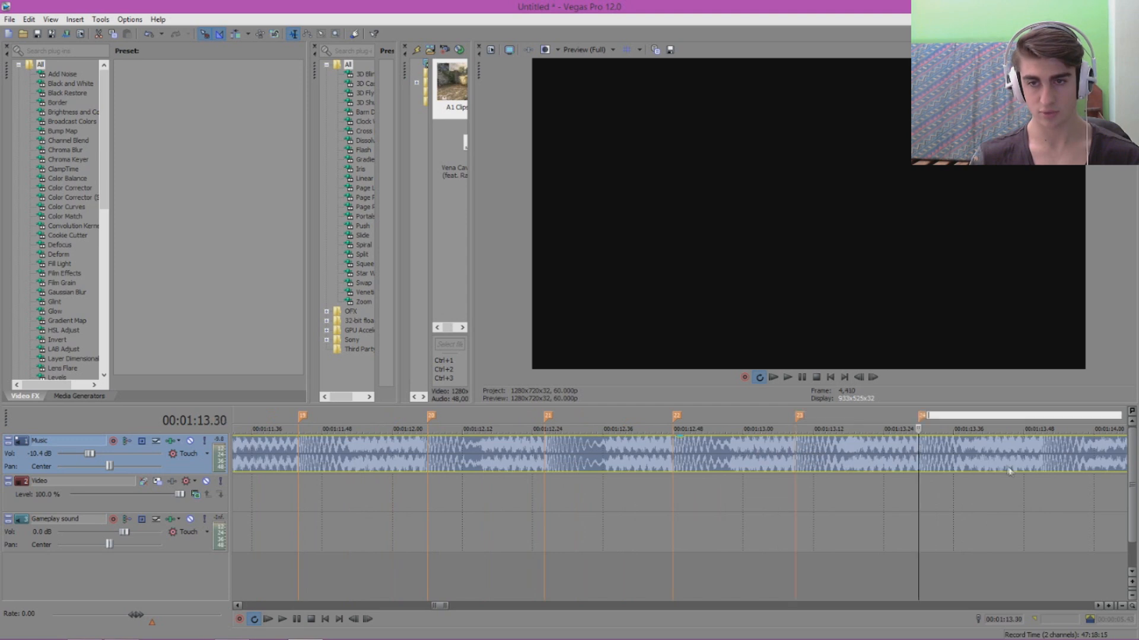
pyautogui.click(1046, 449)
pyautogui.press('m')
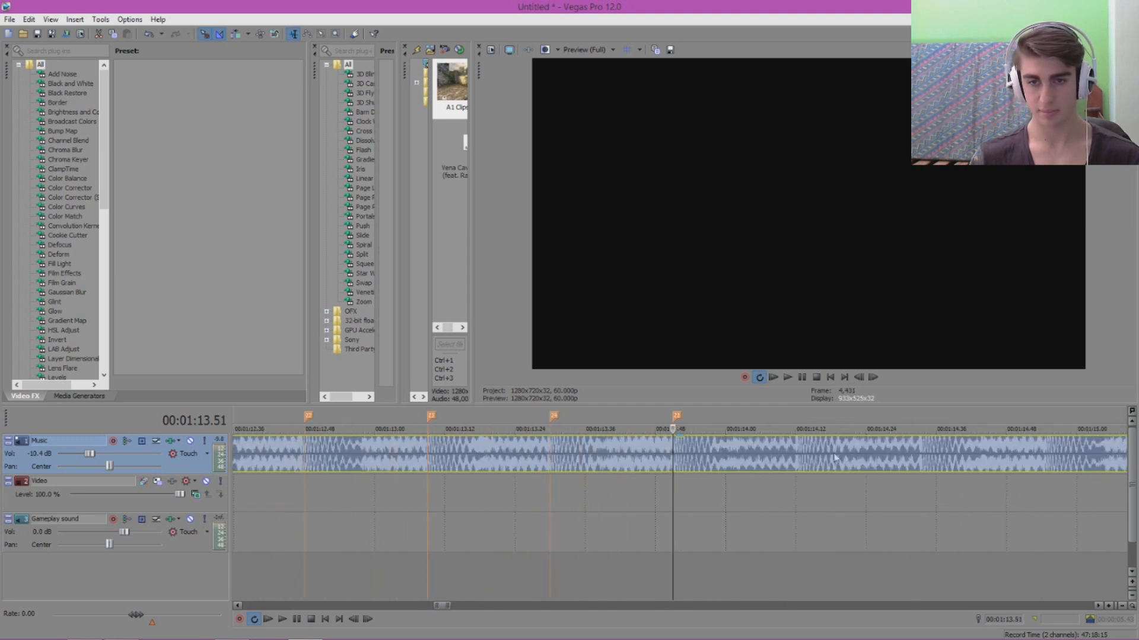
# - Add markers on the three beats following 00:01:13.51, ending at 00:01:14.55
pyautogui.click(797, 445)
pyautogui.press('m')
pyautogui.click(923, 445)
pyautogui.press('m')
pyautogui.click(1052, 448)
pyautogui.press('m')
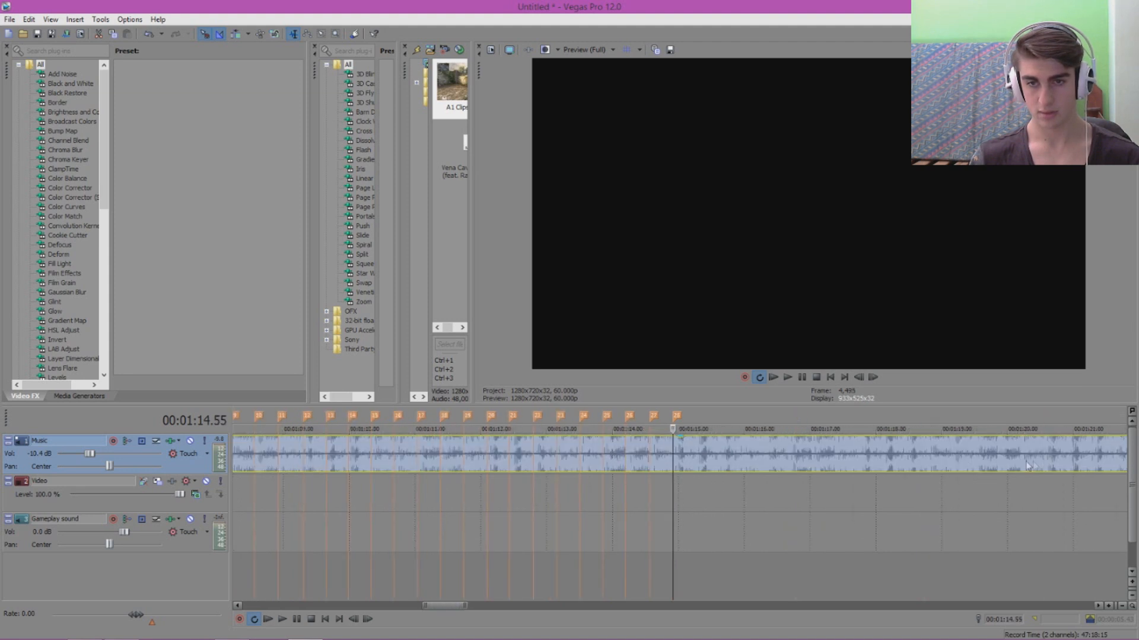
# - Add markers on the two beats following 00:01:14.55, the second at 00:01:15.37
pyautogui.scroll(2, 762, 451)
pyautogui.click(794, 446)
pyautogui.press('m')
pyautogui.click(920, 449)
pyautogui.press('m')
# - Play the music from 00:01:05.44 through the marked beats and pause after the last marker
pyautogui.scroll(-10, 915, 469)
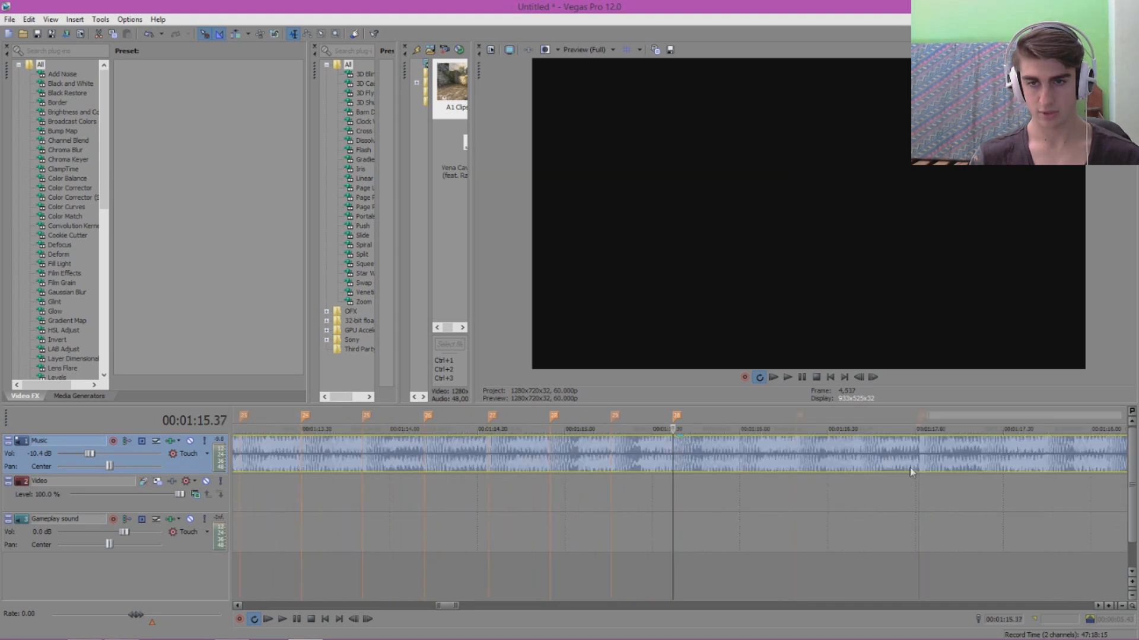
pyautogui.click(591, 448)
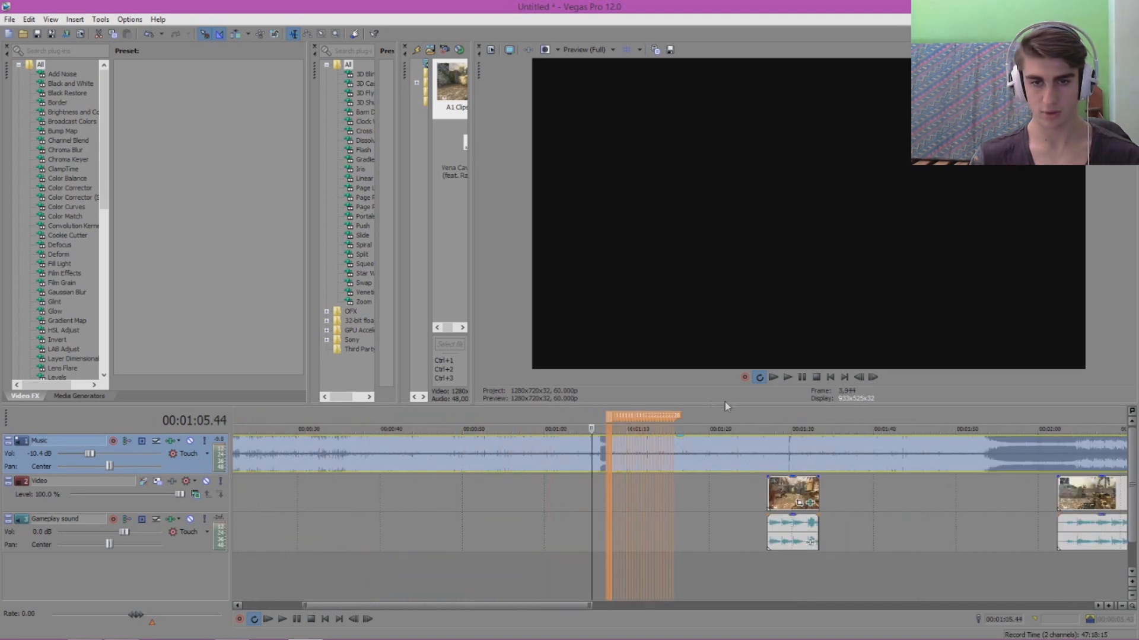
pyautogui.click(784, 379)
pyautogui.scroll(5, 762, 451)
pyautogui.moveTo(427, 598); pyautogui.dragTo(448, 609)
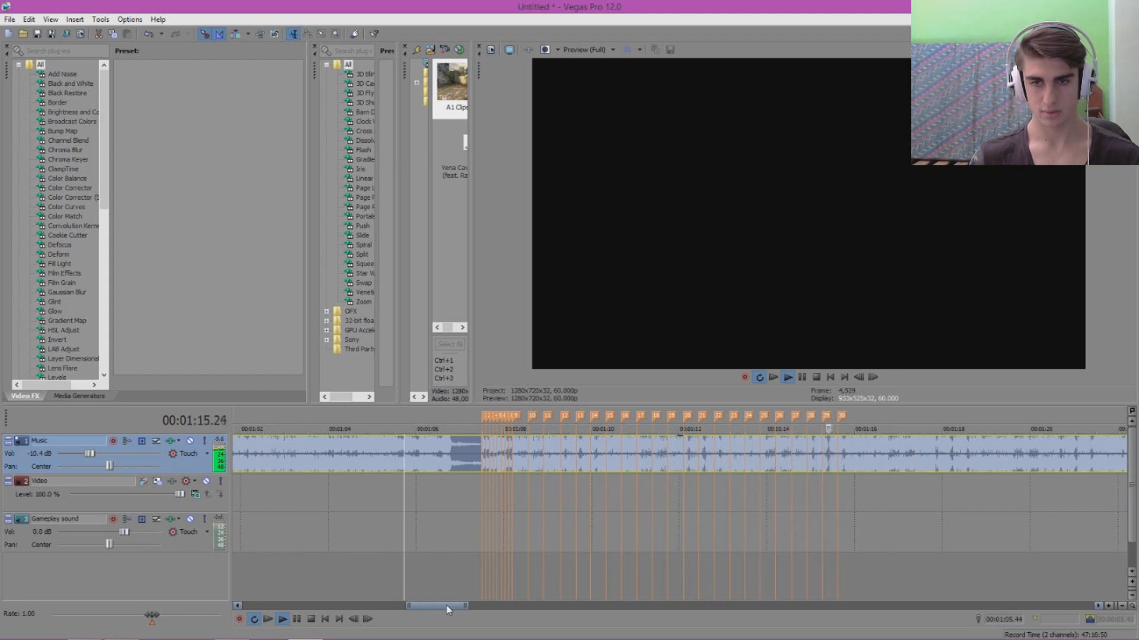
pyautogui.click(802, 378)
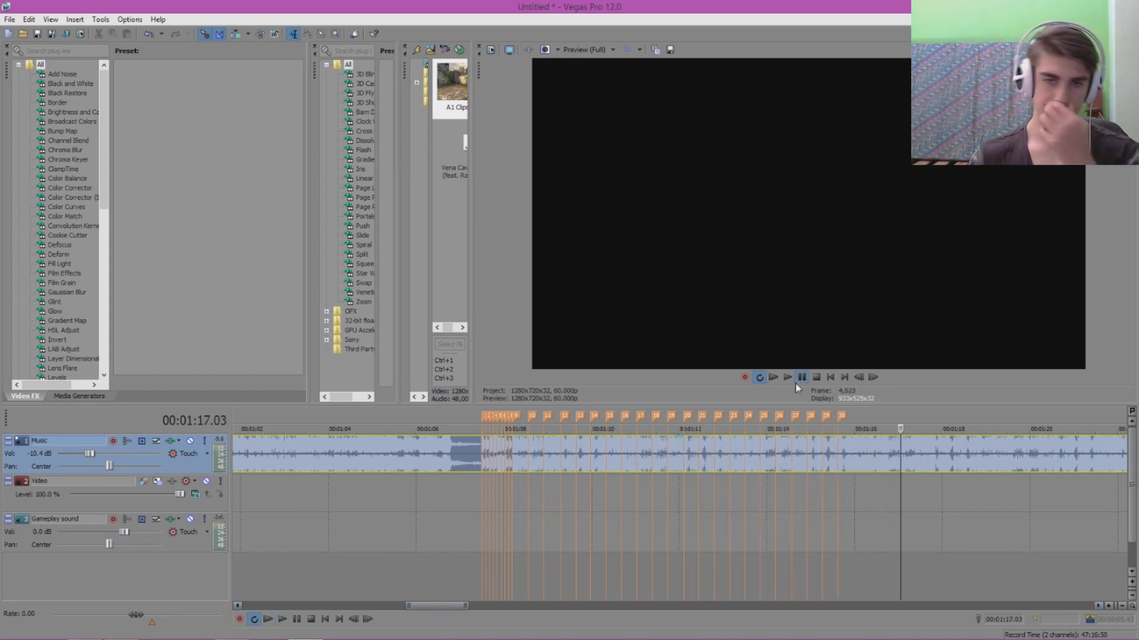
# - Move the first gameplay clip back onto the beat markers at the drop and check the frames around its first shot
pyautogui.scroll(-3, 664, 579)
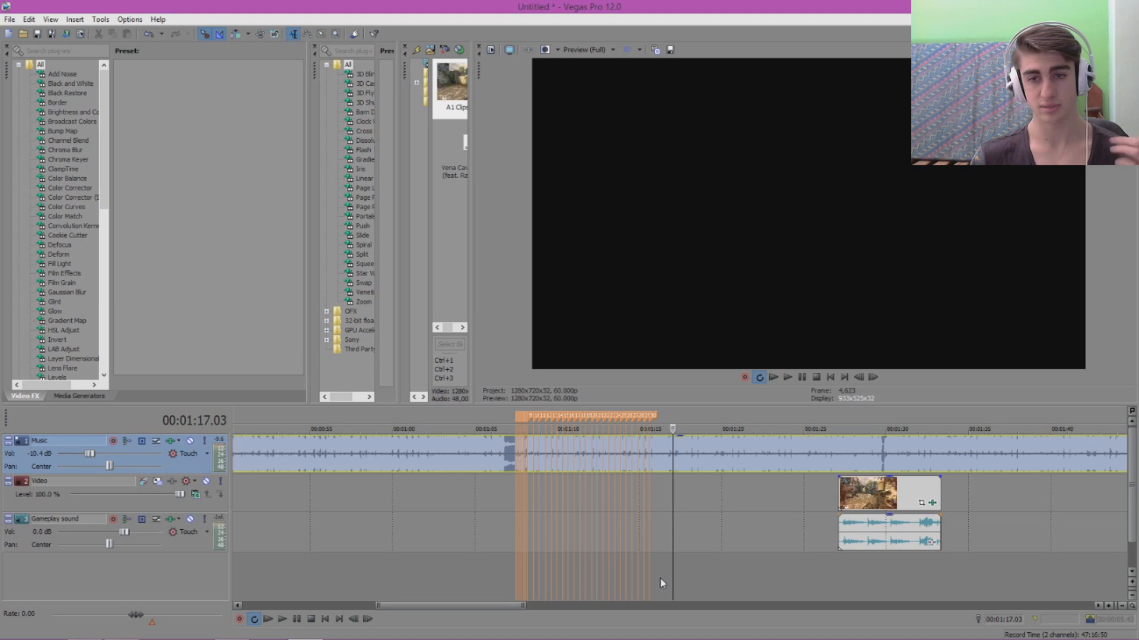
pyautogui.moveTo(872, 496); pyautogui.dragTo(541, 493)
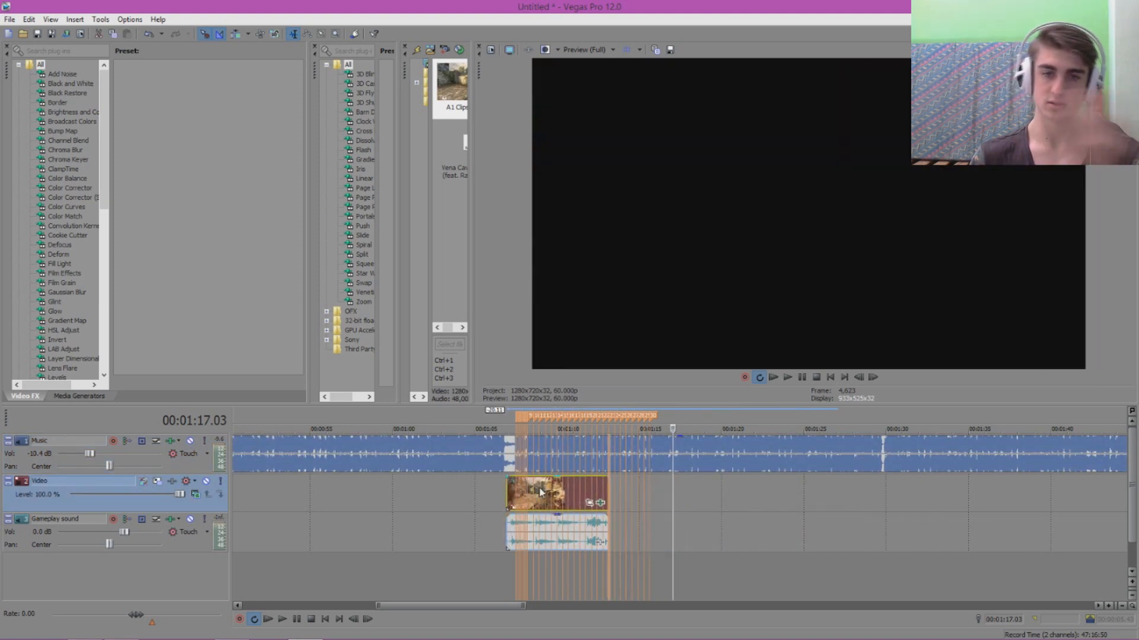
pyautogui.click(522, 491)
pyautogui.scroll(4, 715, 489)
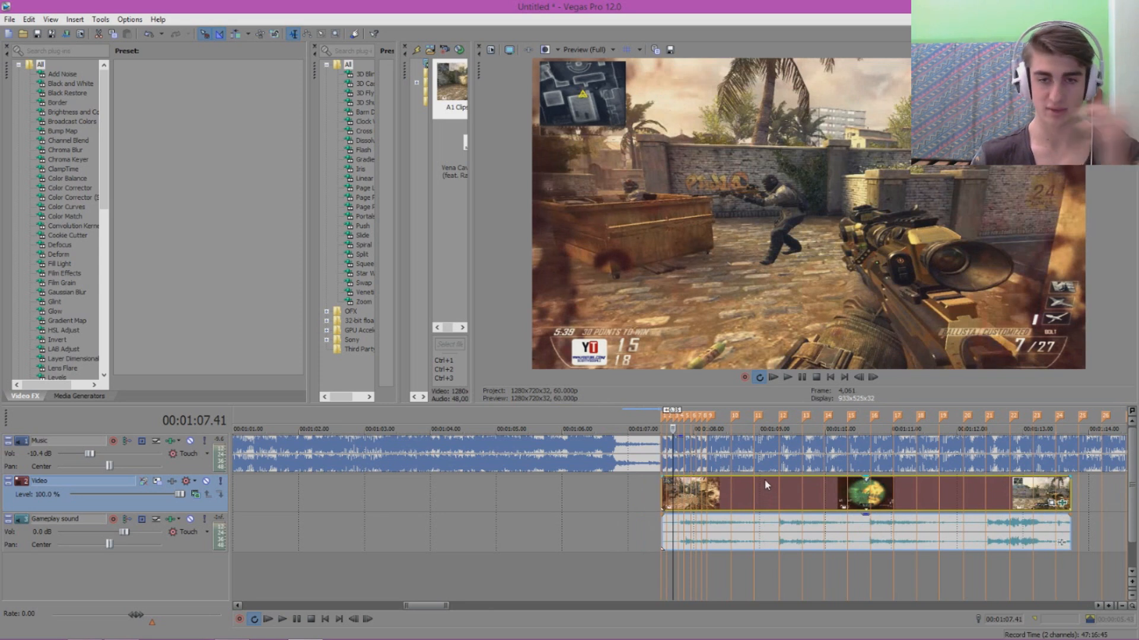
pyautogui.click(684, 495)
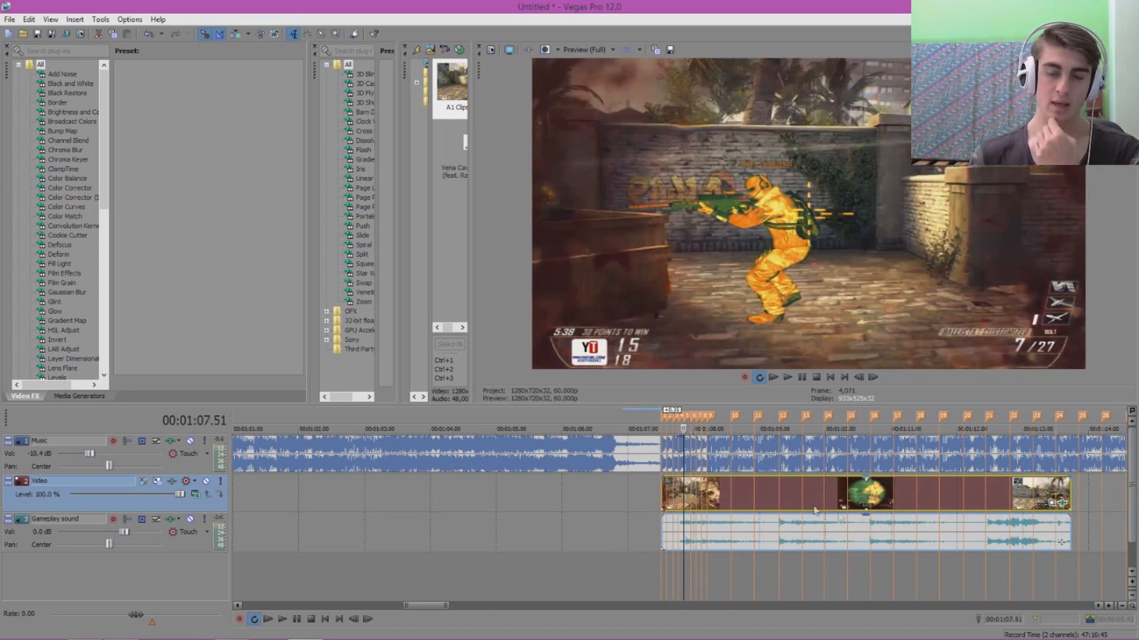
# - Move the gameplay clip ahead of the drop so it ends just before the first beat marker, and inspect its first shot
pyautogui.moveTo(788, 496); pyautogui.dragTo(382, 496)
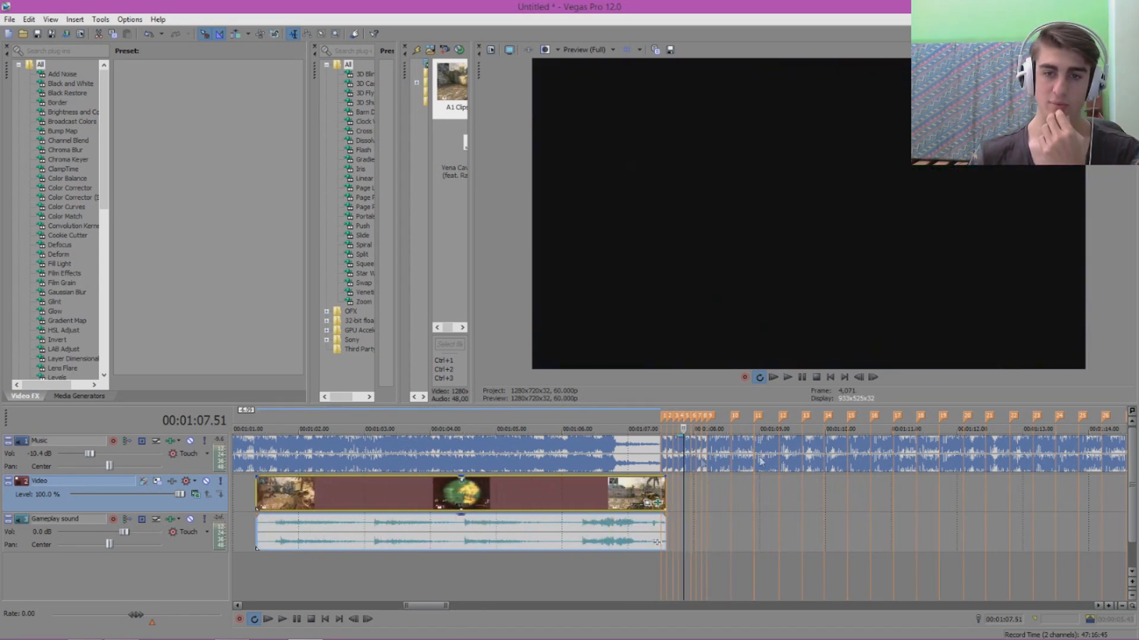
pyautogui.moveTo(566, 505); pyautogui.dragTo(542, 503)
pyautogui.click(278, 492)
pyautogui.scroll(1, 278, 492)
pyautogui.scroll(1, 680, 507)
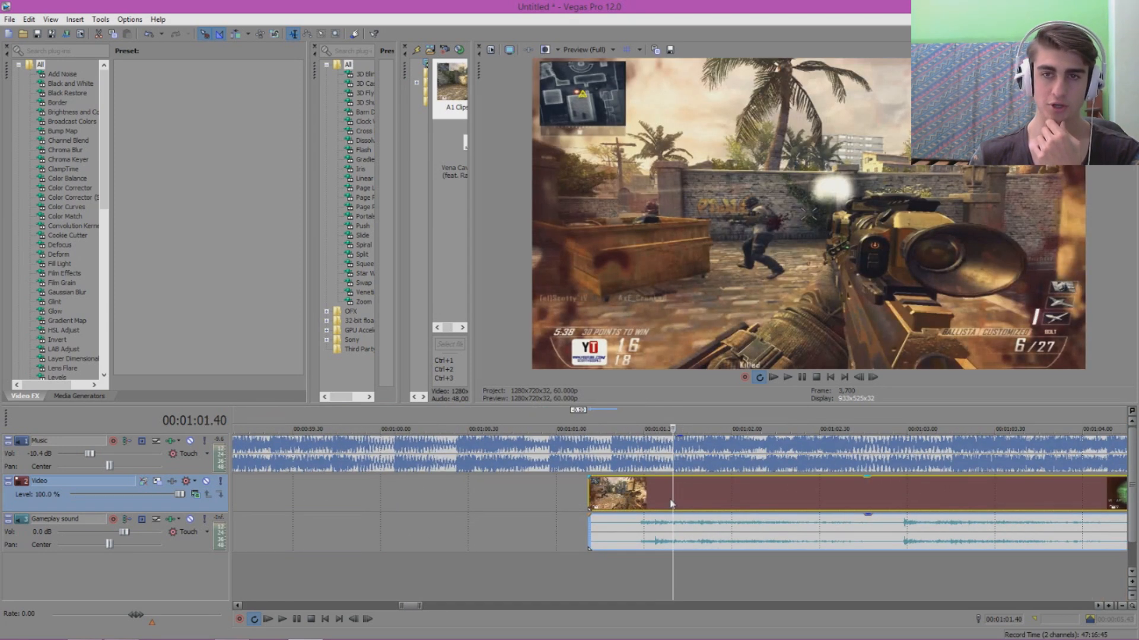
pyautogui.scroll(-2, 709, 504)
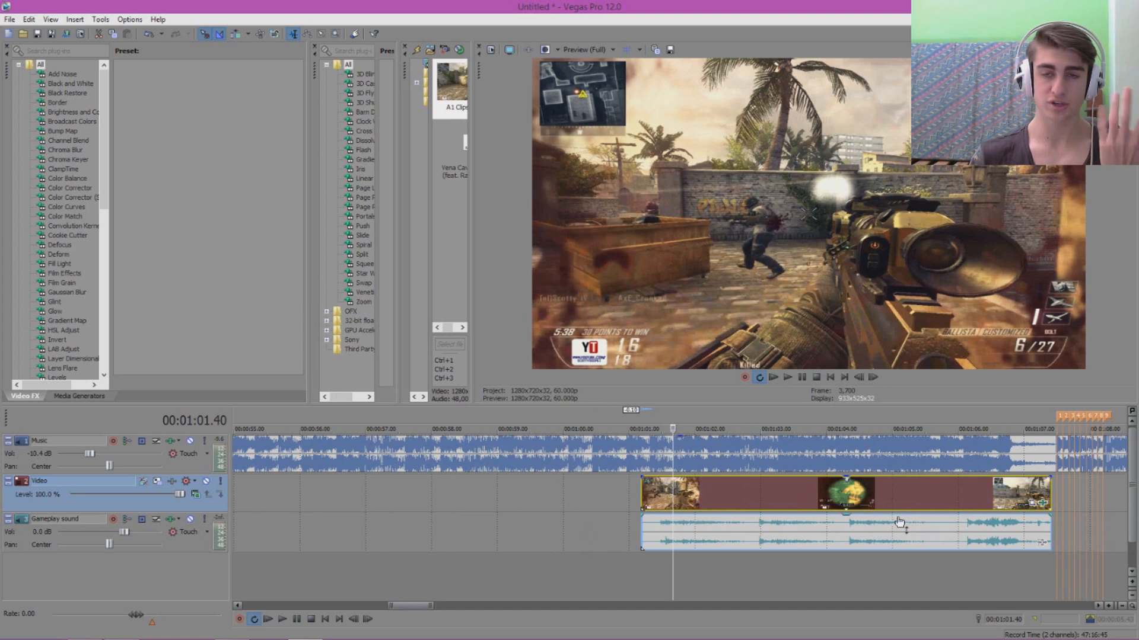
pyautogui.scroll(3, 906, 504)
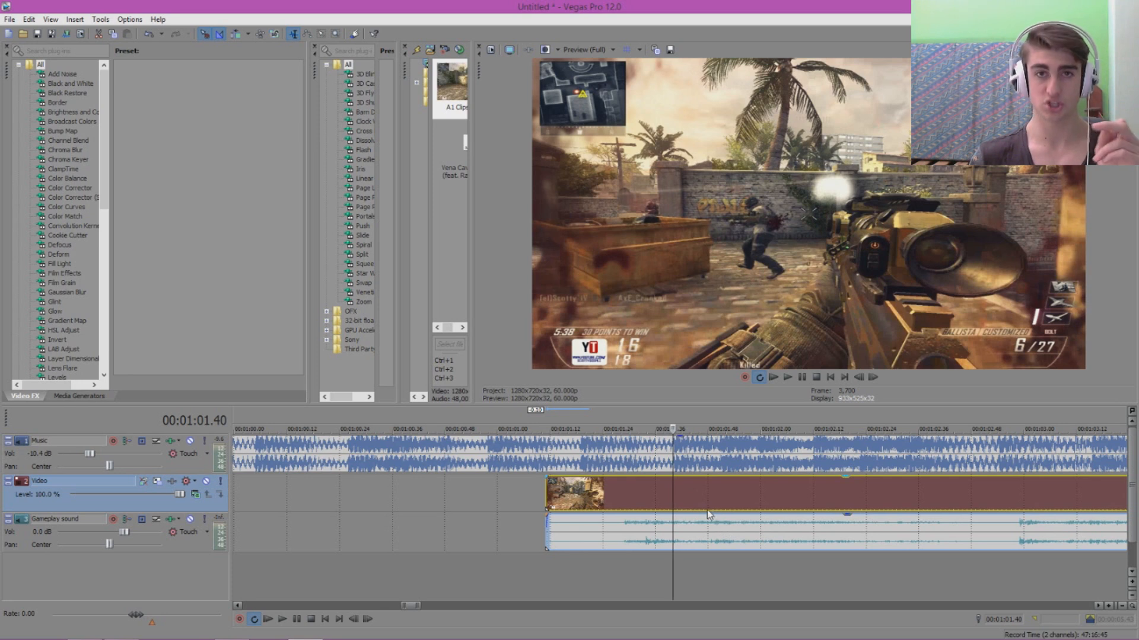
pyautogui.click(617, 496)
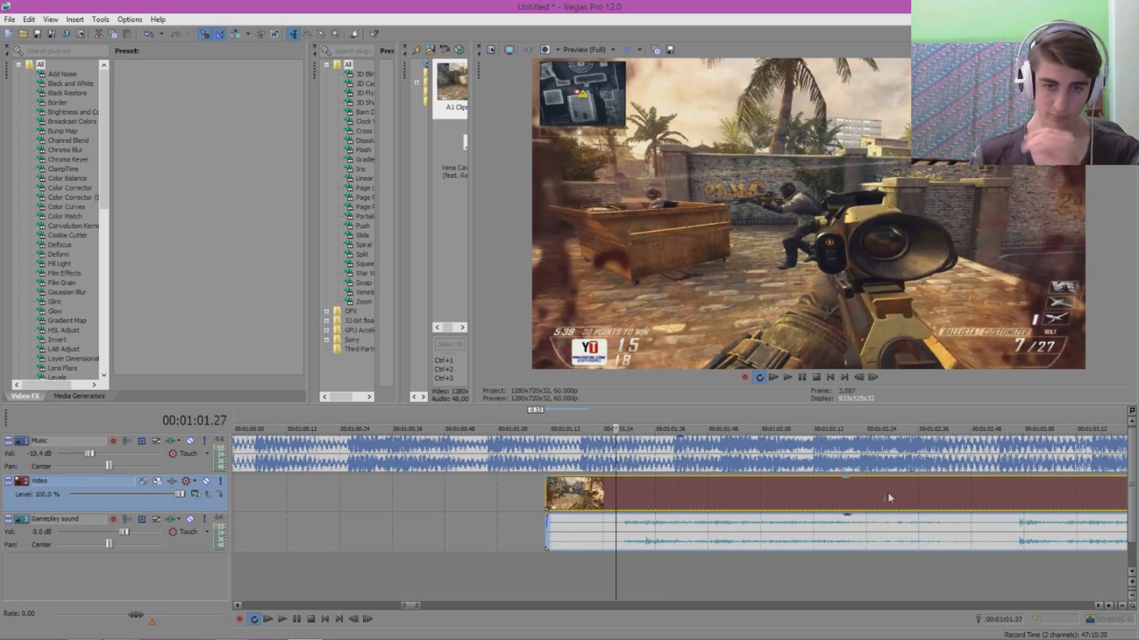
# - Move the gameplay clip further ahead of the drop, starting at about 00:00:57.48, and locate its first shot
pyautogui.scroll(-3, 886, 499)
pyautogui.moveTo(824, 510); pyautogui.dragTo(676, 509)
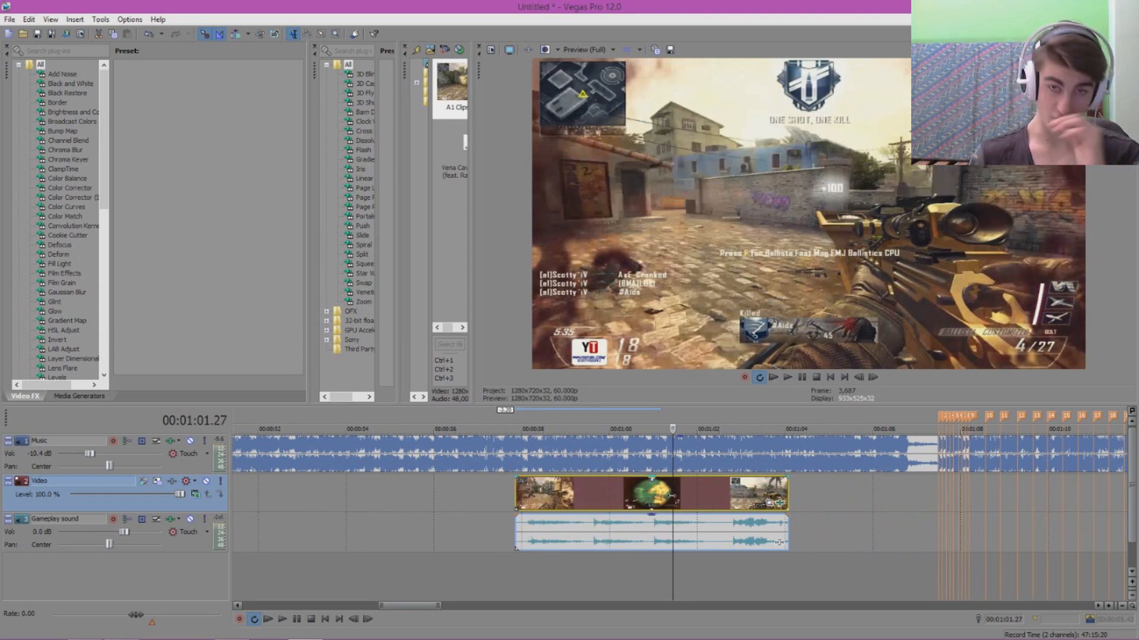
pyautogui.click(527, 503)
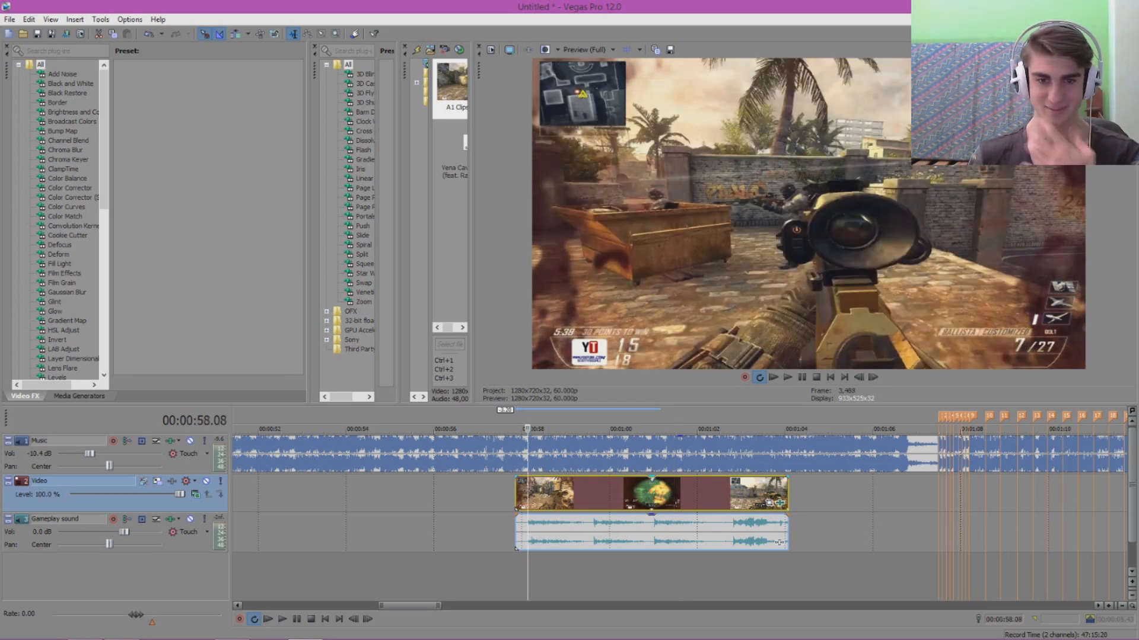
pyautogui.scroll(4, 576, 512)
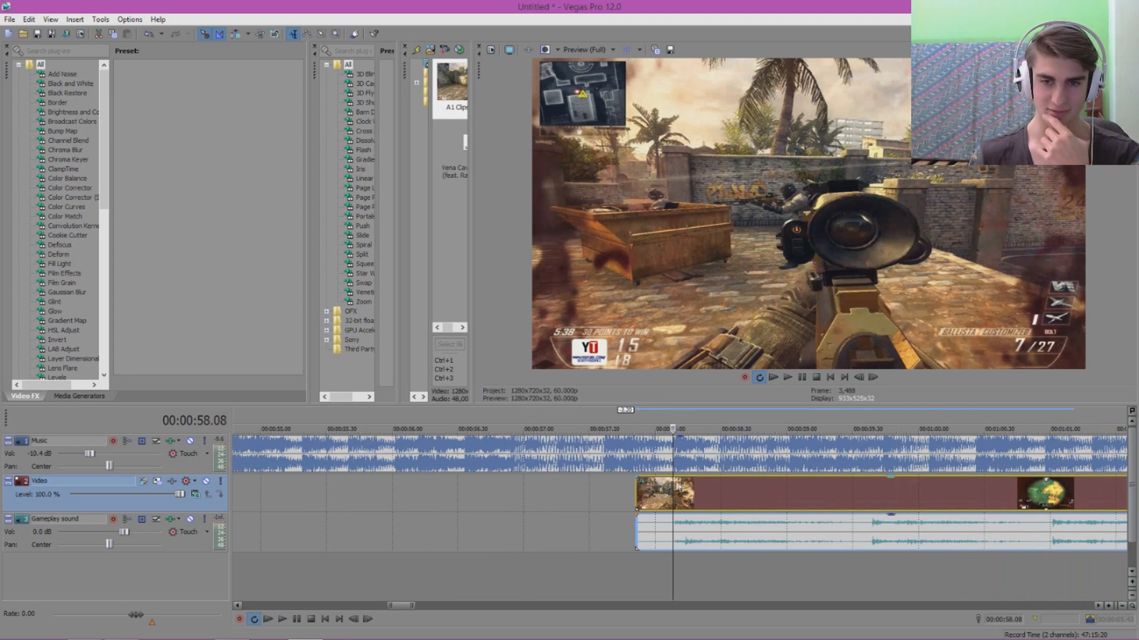
pyautogui.click(682, 489)
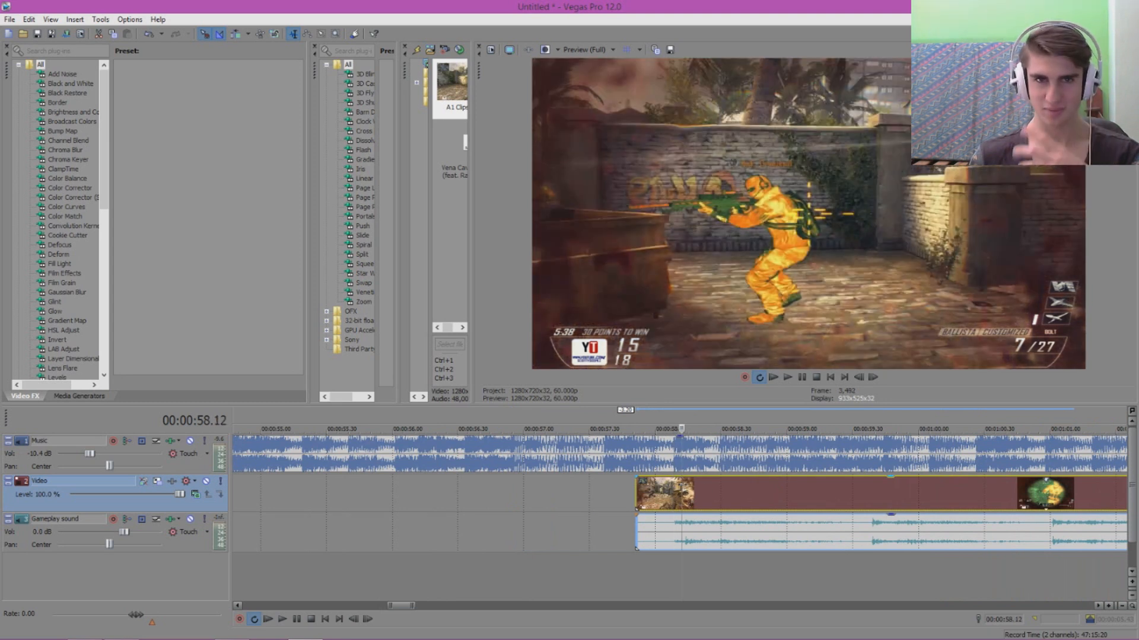
pyautogui.scroll(3, 692, 500)
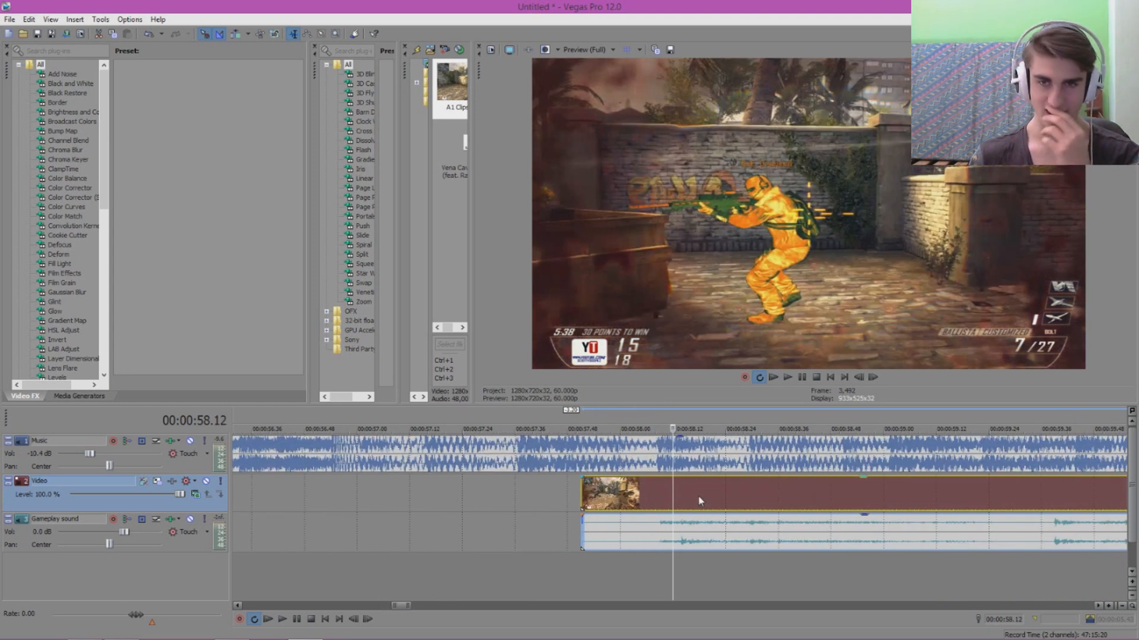
pyautogui.click(650, 498)
pyautogui.click(668, 496)
pyautogui.click(663, 496)
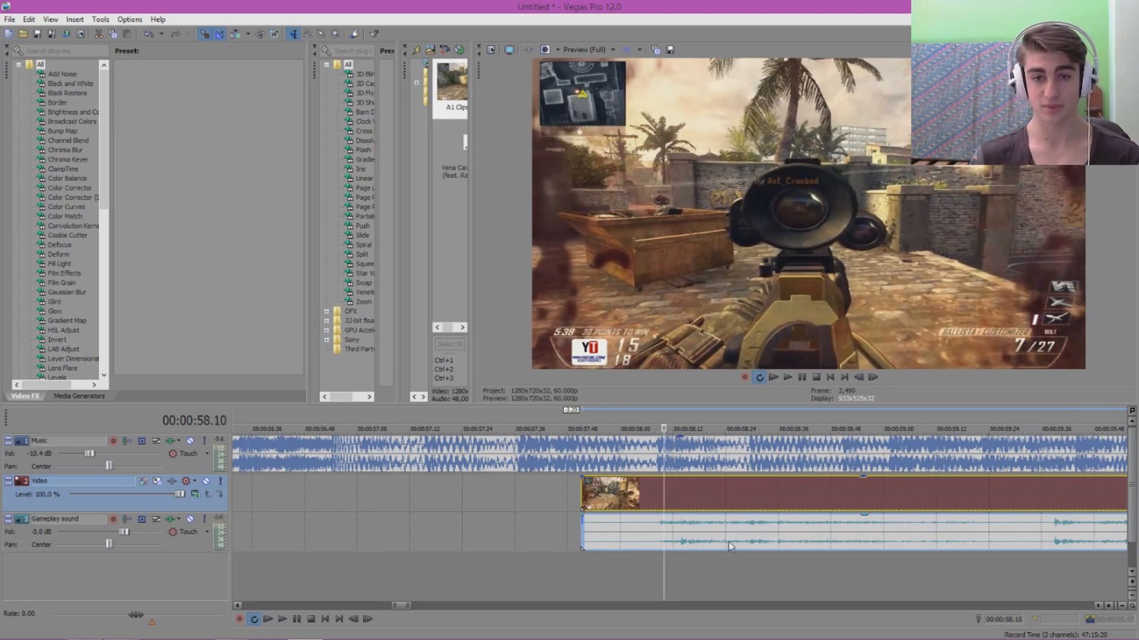
# - Find the exact frame of the first shot and split the gameplay clip there, at 00:00:58.15
pyautogui.press('Right')
pyautogui.press('Right')
pyautogui.press('Right')
pyautogui.press('Right')
pyautogui.press('Right')
pyautogui.press('Right')
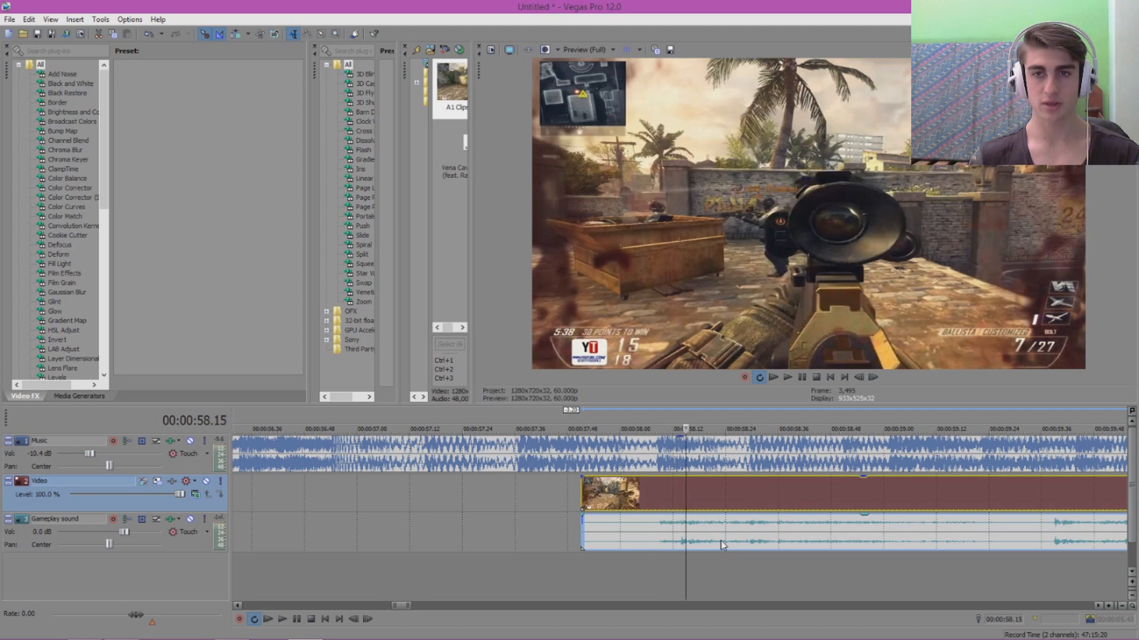
pyautogui.press('Left')
pyautogui.press('Right')
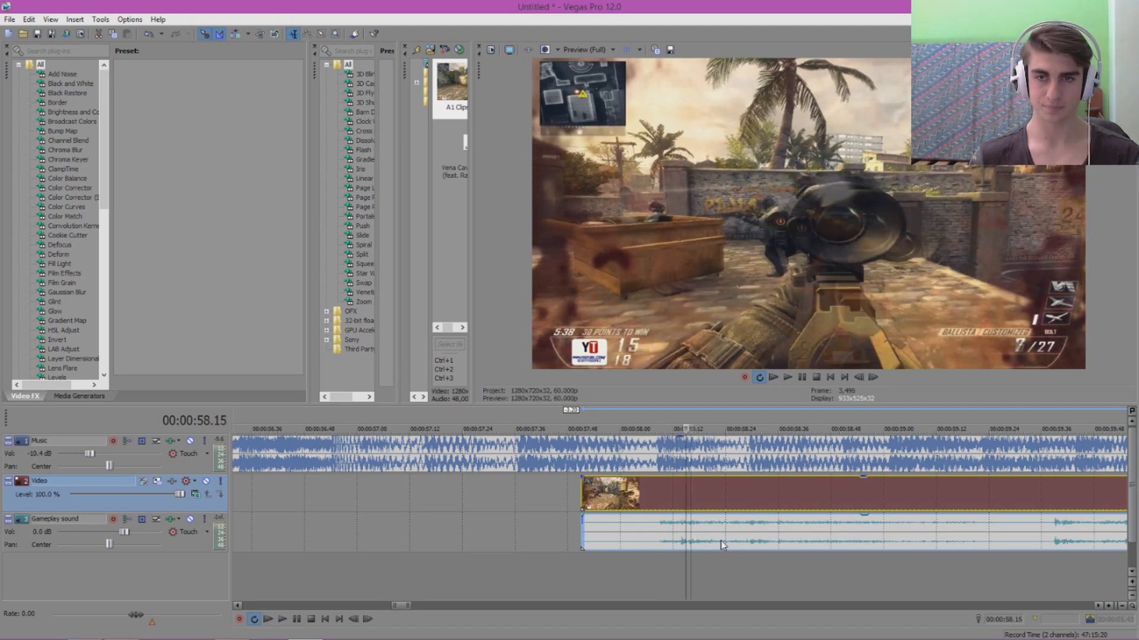
pyautogui.press('Left')
pyautogui.press('Right')
pyautogui.press('Left')
pyautogui.press('Right')
pyautogui.press('Left')
pyautogui.press('Right')
pyautogui.press('Left')
pyautogui.press('Right')
pyautogui.press('Left')
pyautogui.press('Right')
pyautogui.press('Left')
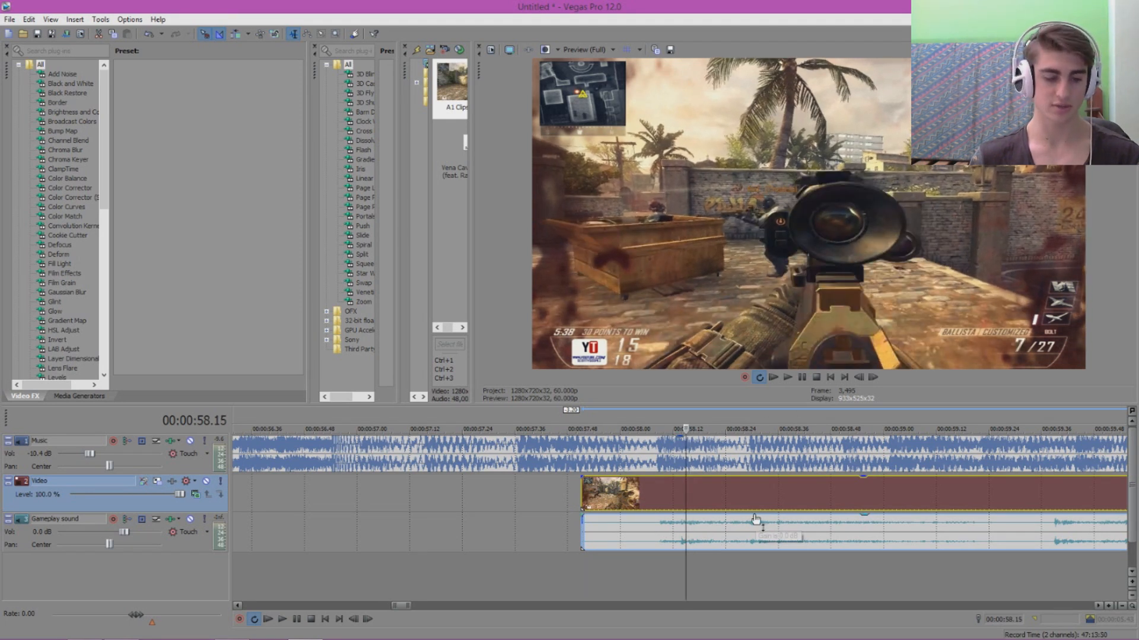
pyautogui.press('s')
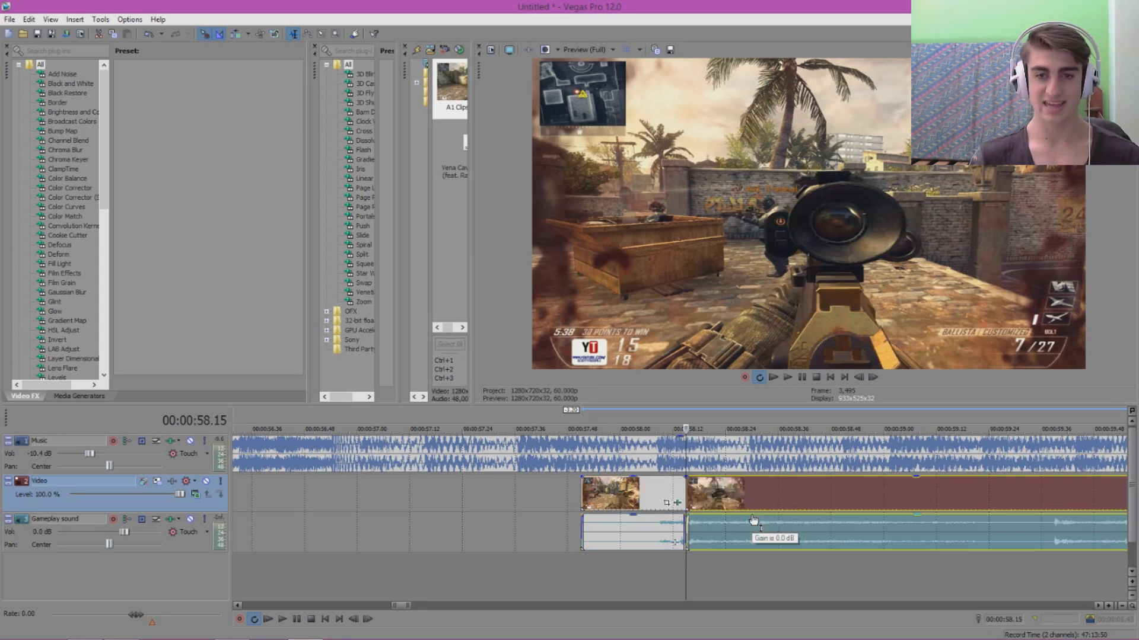
# - Split the remaining gameplay clip at the second shot, at 00:00:59.44
pyautogui.scroll(-5, 750, 515)
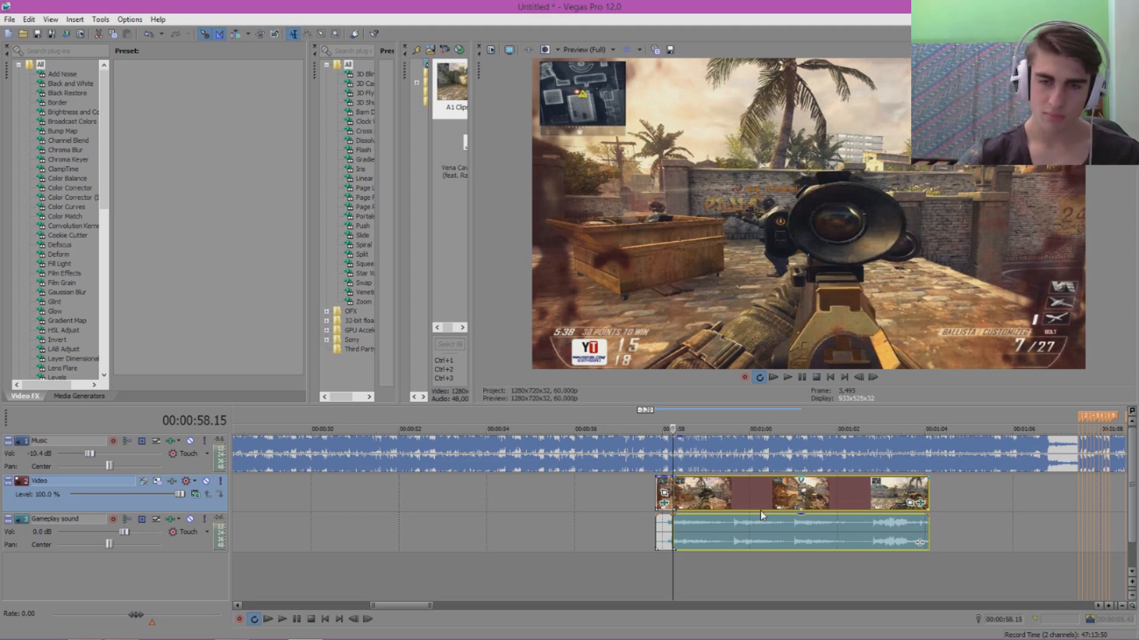
pyautogui.scroll(5, 841, 520)
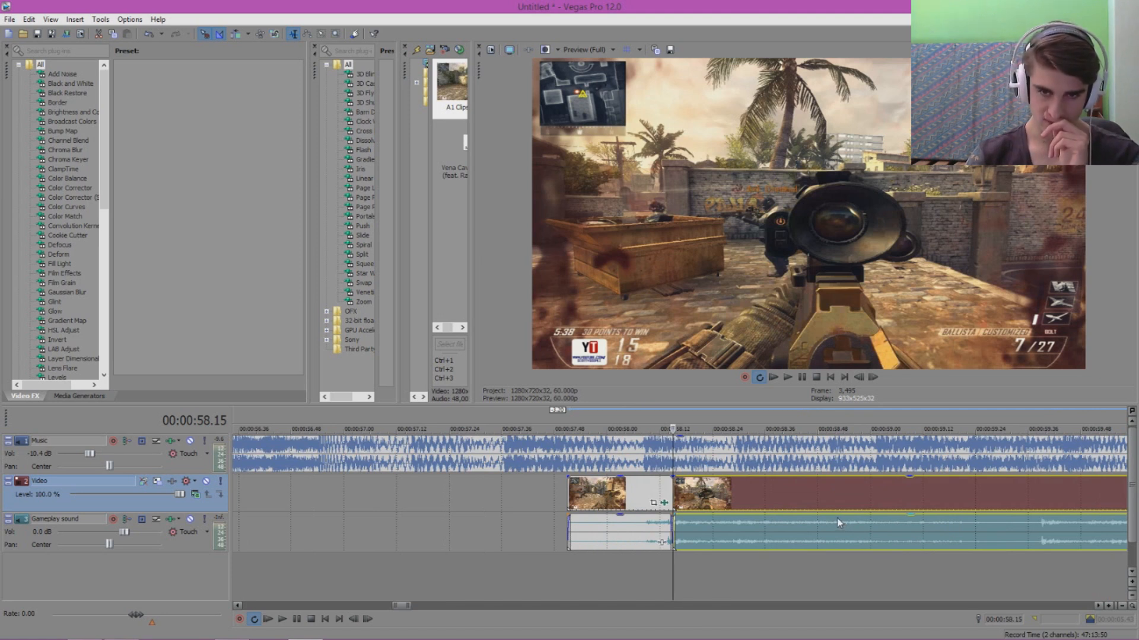
pyautogui.moveTo(636, 493)
pyautogui.mouseDown()
pyautogui.moveTo(532, 497)
pyautogui.moveTo(655, 494)
pyautogui.moveTo(642, 497)
pyautogui.mouseUp()
pyautogui.scroll(-4, 922, 536)
pyautogui.scroll(5, 922, 537)
pyautogui.scroll(-4, 845, 500)
pyautogui.click(795, 505)
pyautogui.click(795, 505)
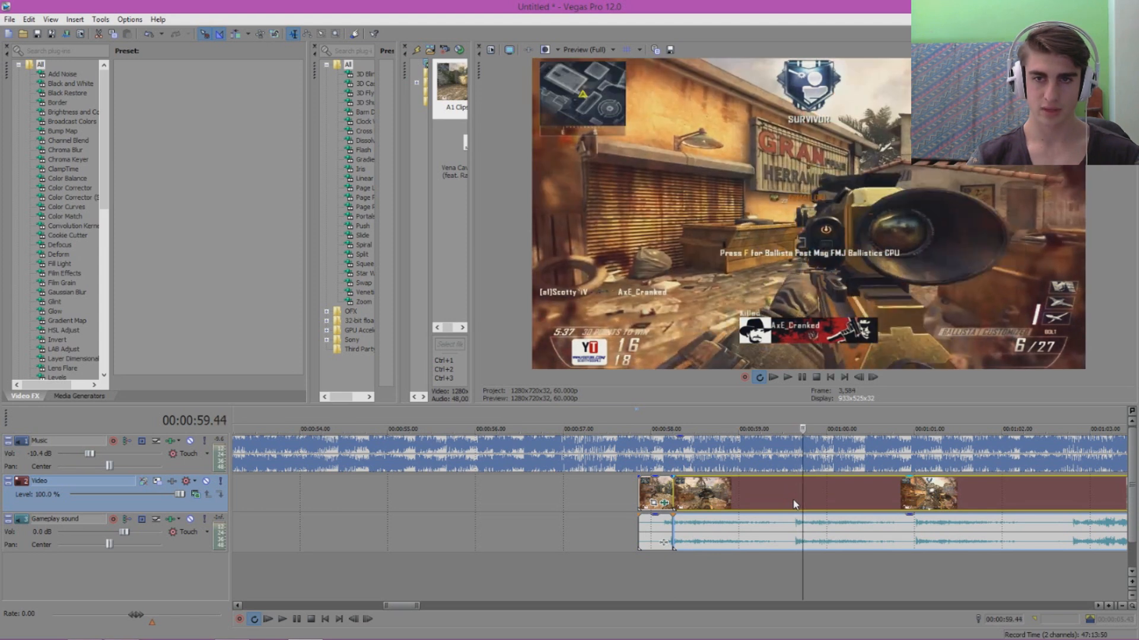
pyautogui.press('Left')
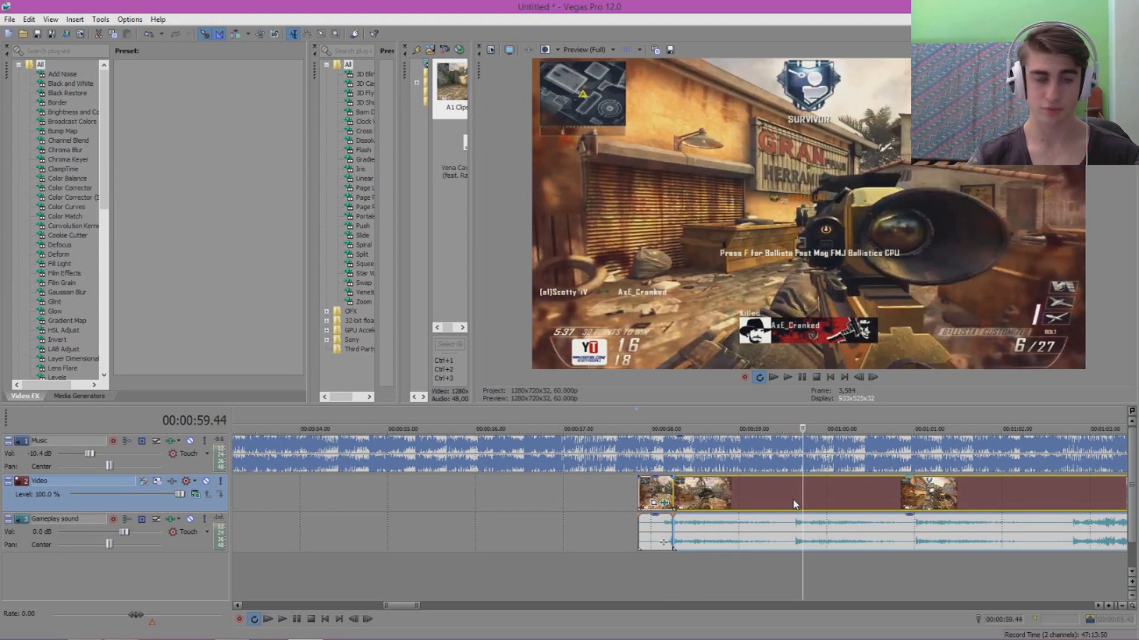
pyautogui.press('s')
# - Split the gameplay clip at the third shot, at 00:01:01.03, and at the fourth shot, at 00:01:02.54
pyautogui.click(916, 502)
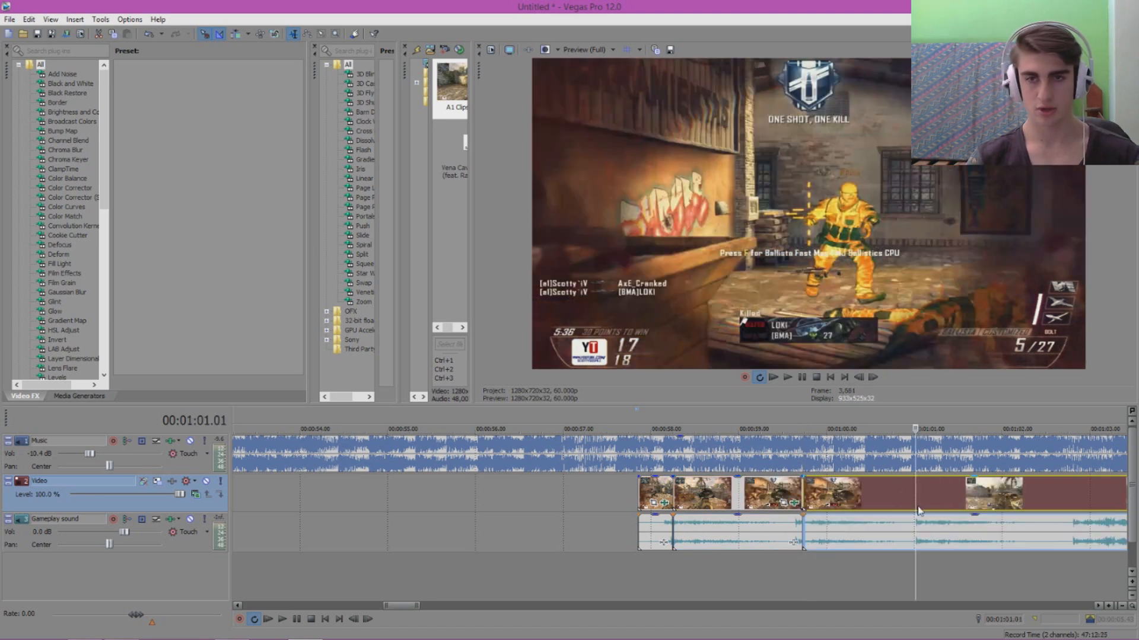
pyautogui.press('s')
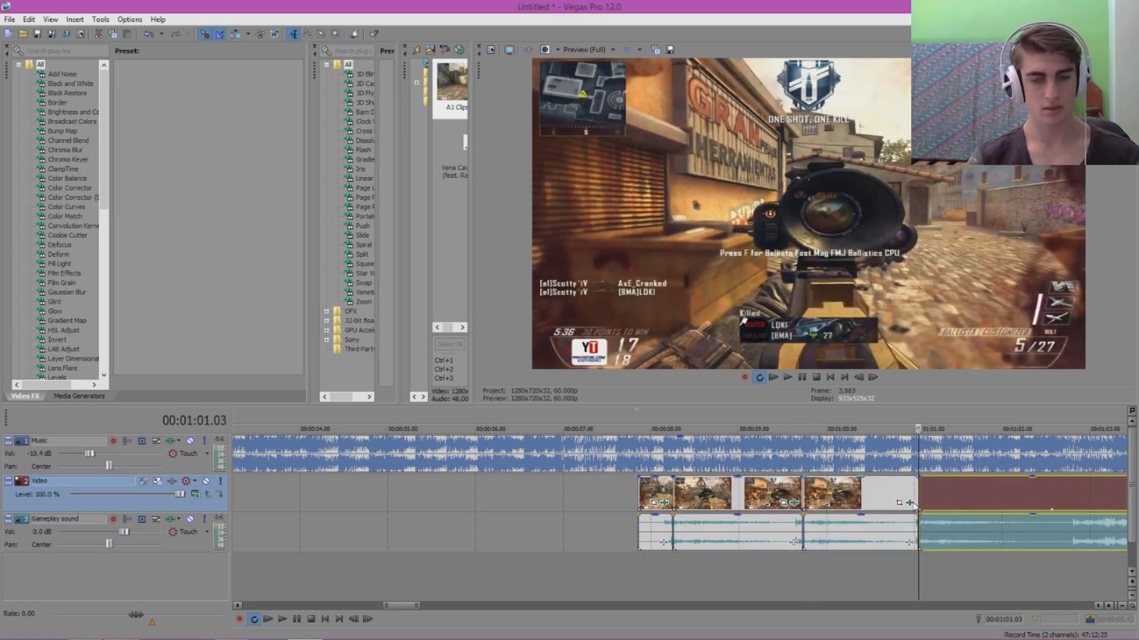
pyautogui.scroll(-3, 915, 508)
pyautogui.scroll(3, 915, 508)
pyautogui.click(827, 502)
pyautogui.press('space')
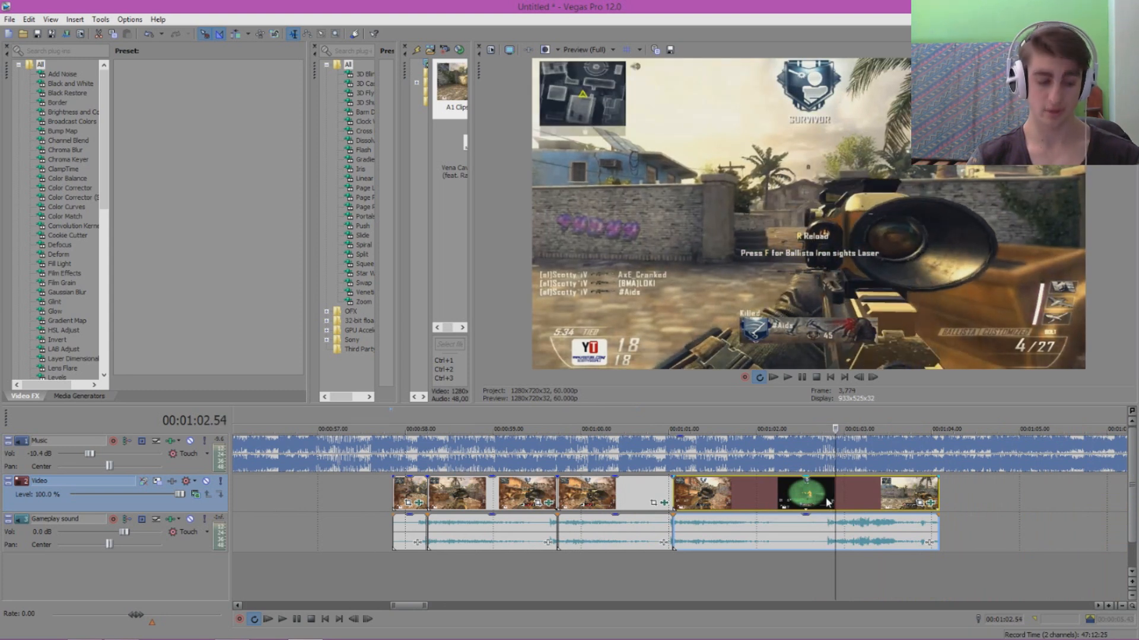
pyautogui.press('s')
pyautogui.scroll(-2, 829, 504)
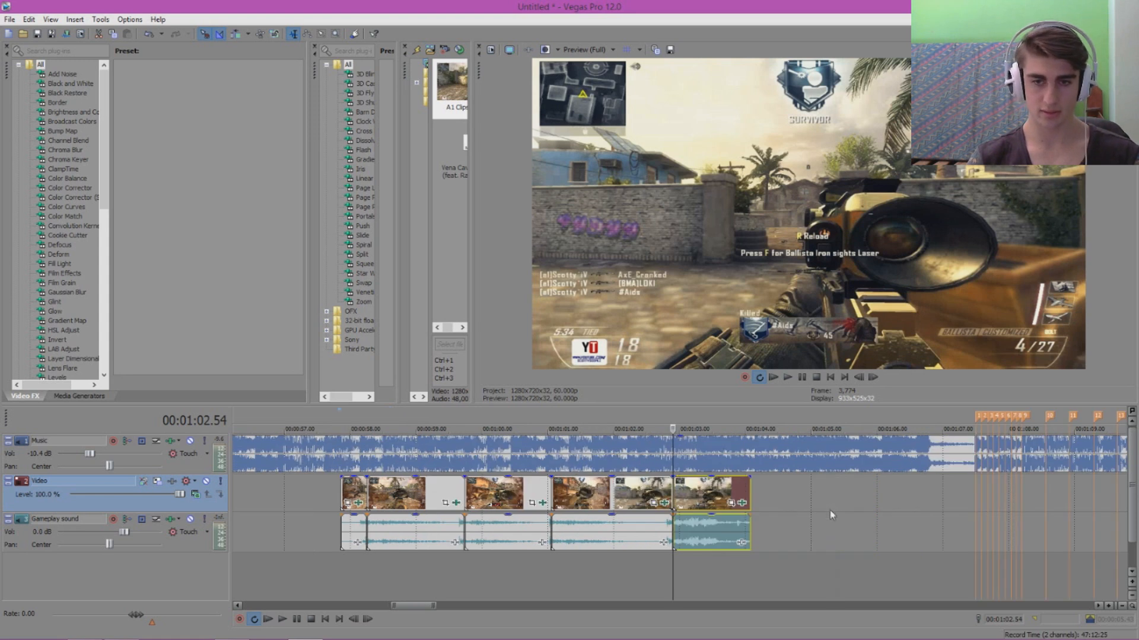
# - Place the cursor on the first beat marker of the drop, at 00:01:07.30
pyautogui.scroll(-2, 830, 510)
pyautogui.scroll(3, 830, 511)
pyautogui.scroll(-3, 831, 507)
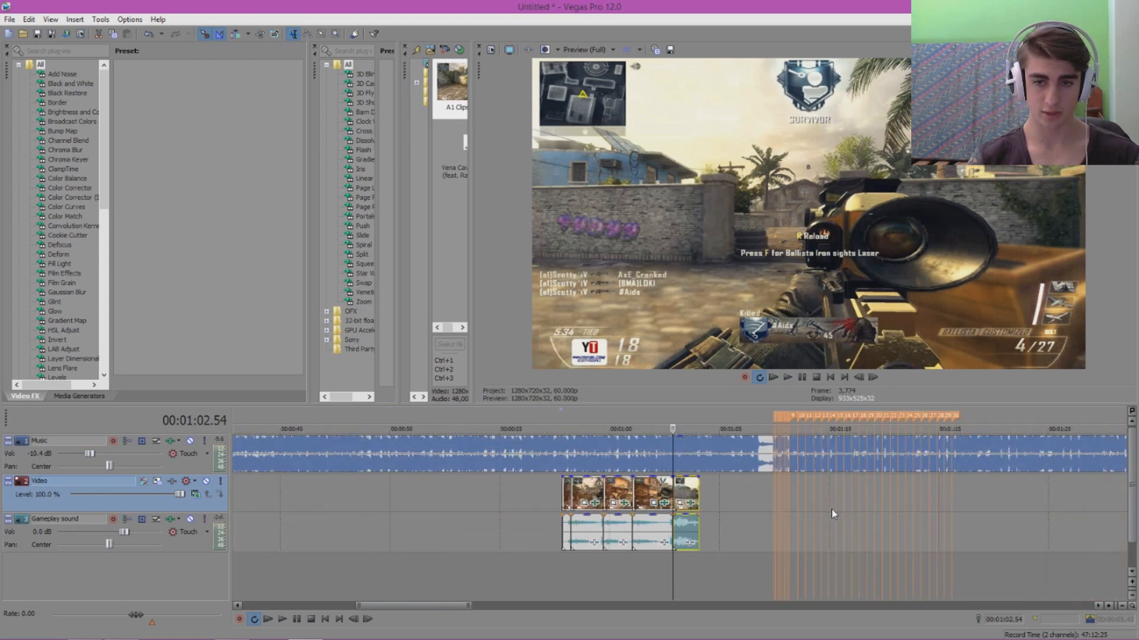
pyautogui.click(772, 445)
pyautogui.scroll(3, 920, 504)
pyautogui.scroll(1, 917, 503)
pyautogui.scroll(-5, 916, 502)
pyautogui.scroll(3, 913, 503)
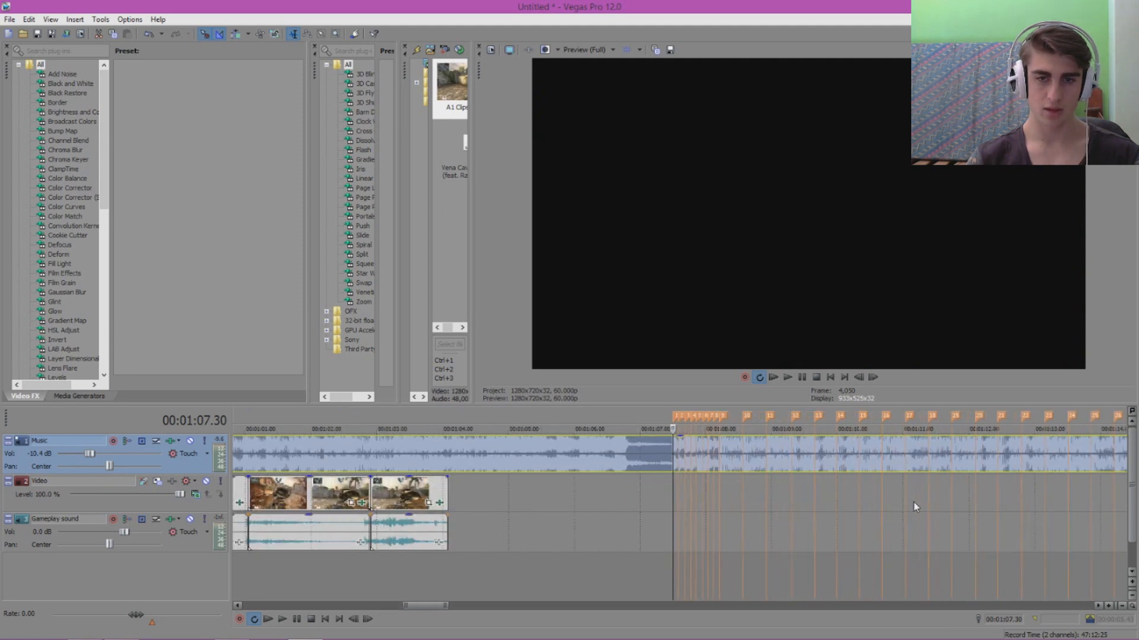
# - Listen to the music just after the drop and set the cursor on the ninth beat marker, at 00:01:08.12
pyautogui.scroll(2, 914, 503)
pyautogui.click(812, 448)
pyautogui.click(738, 453)
pyautogui.click(788, 377)
pyautogui.click(802, 378)
pyautogui.click(771, 496)
pyautogui.scroll(-4, 830, 528)
pyautogui.scroll(4, 873, 542)
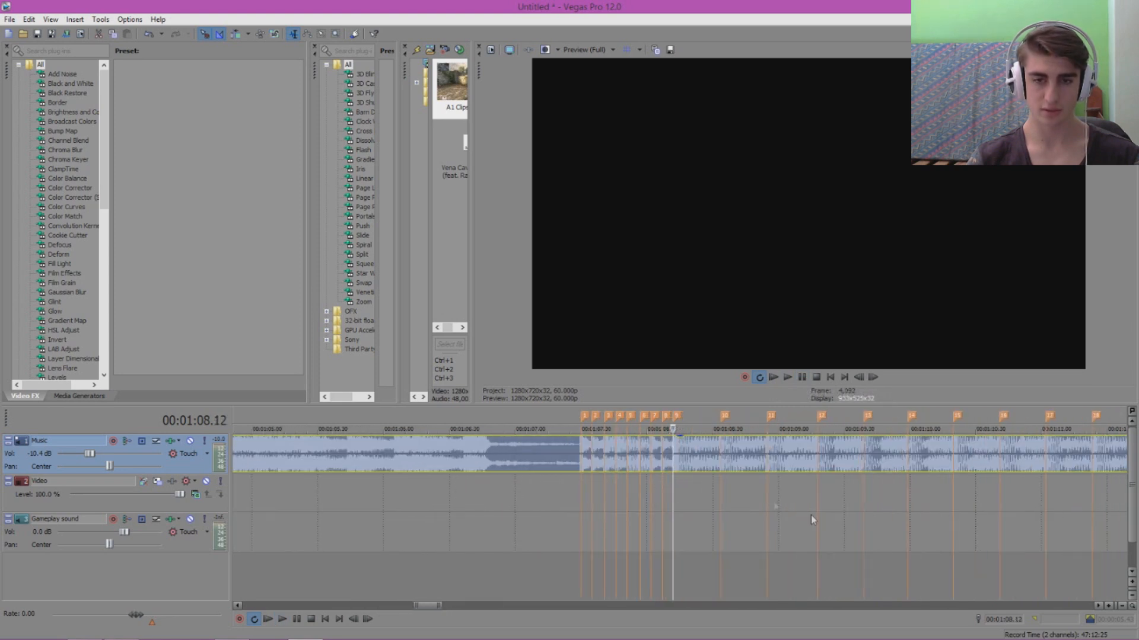
pyautogui.scroll(-4, 745, 485)
pyautogui.scroll(6, 743, 483)
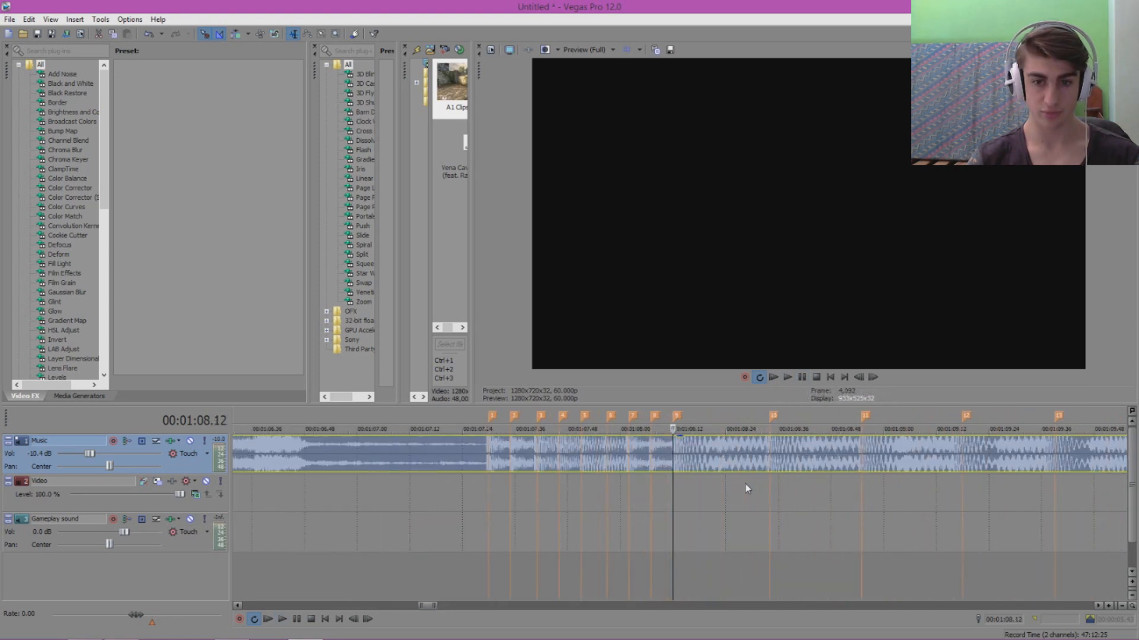
# - Turn on automatic ripple editing and move the gameplay clips so the first split sits on the ninth beat marker, at 00:01:08.12
pyautogui.scroll(-4, 652, 510)
pyautogui.scroll(2, 586, 521)
pyautogui.scroll(-2, 578, 526)
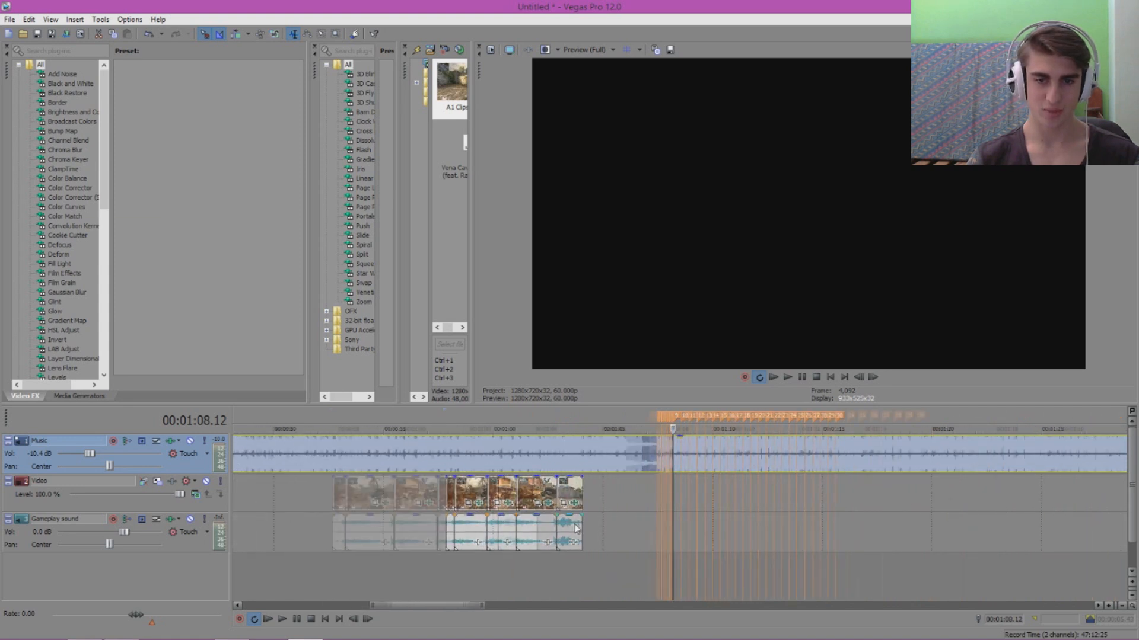
pyautogui.scroll(2, 576, 527)
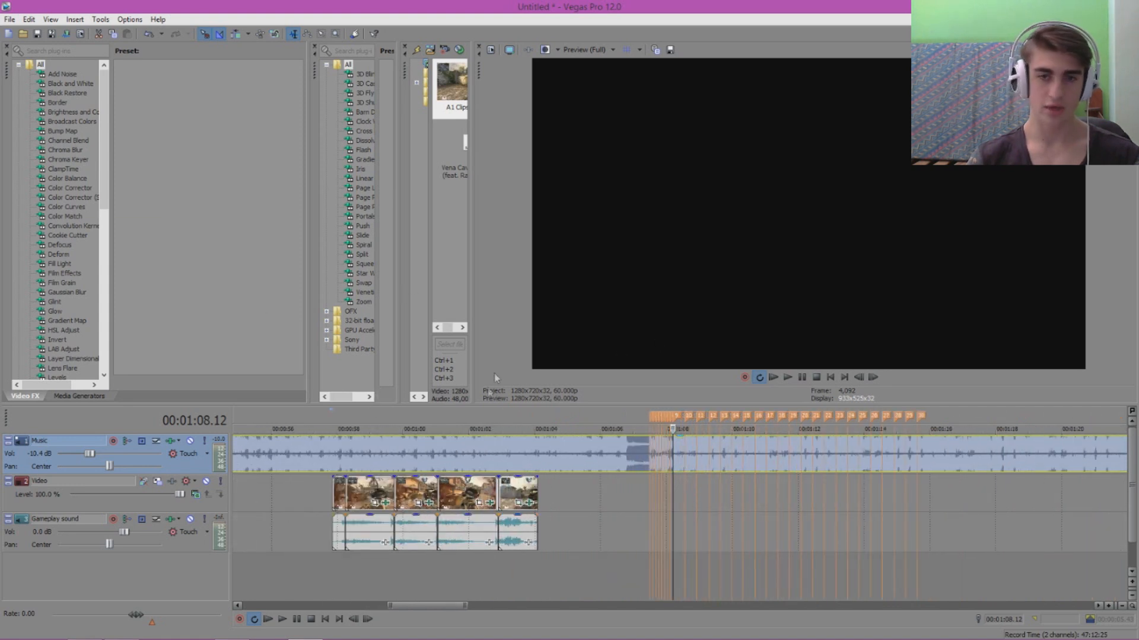
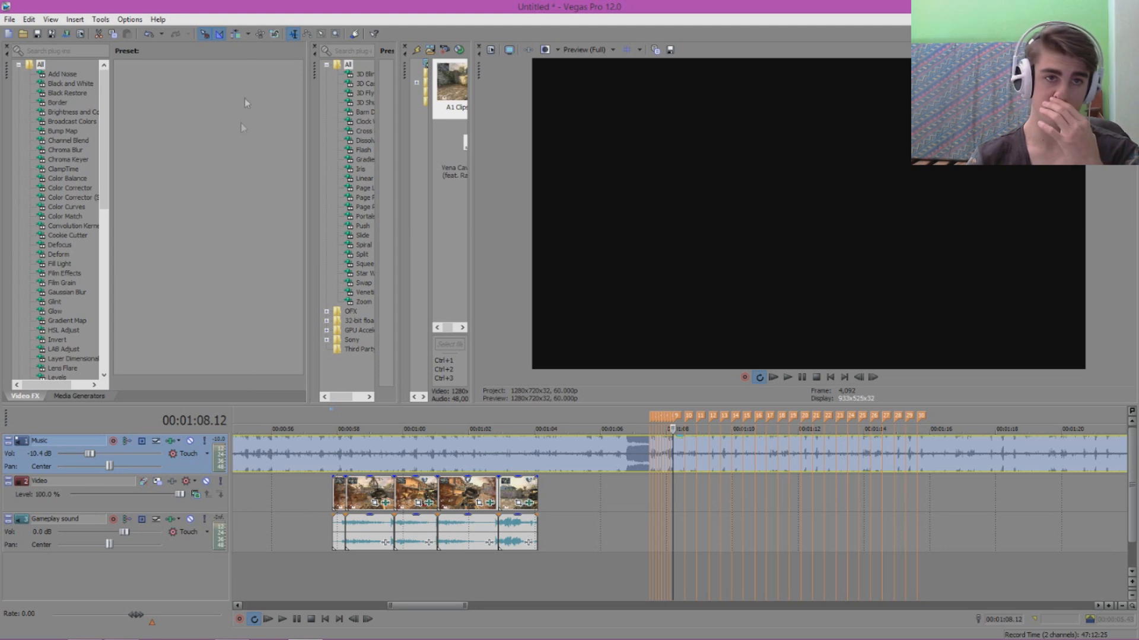
pyautogui.click(235, 35)
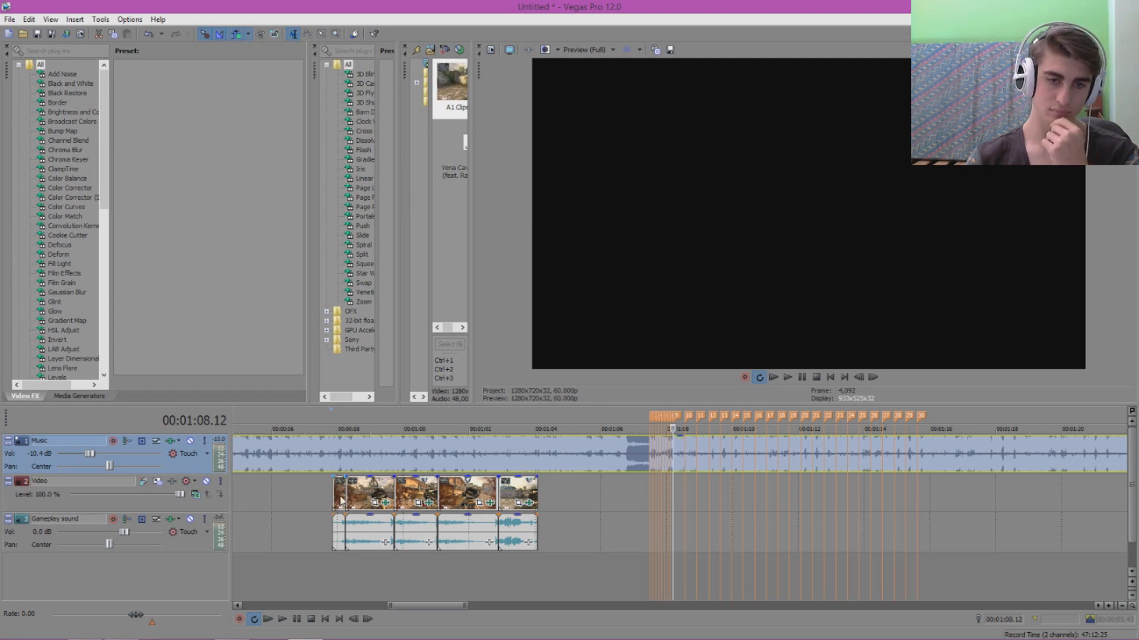
pyautogui.moveTo(341, 503); pyautogui.dragTo(668, 490)
pyautogui.click(668, 493)
pyautogui.scroll(8, 673, 510)
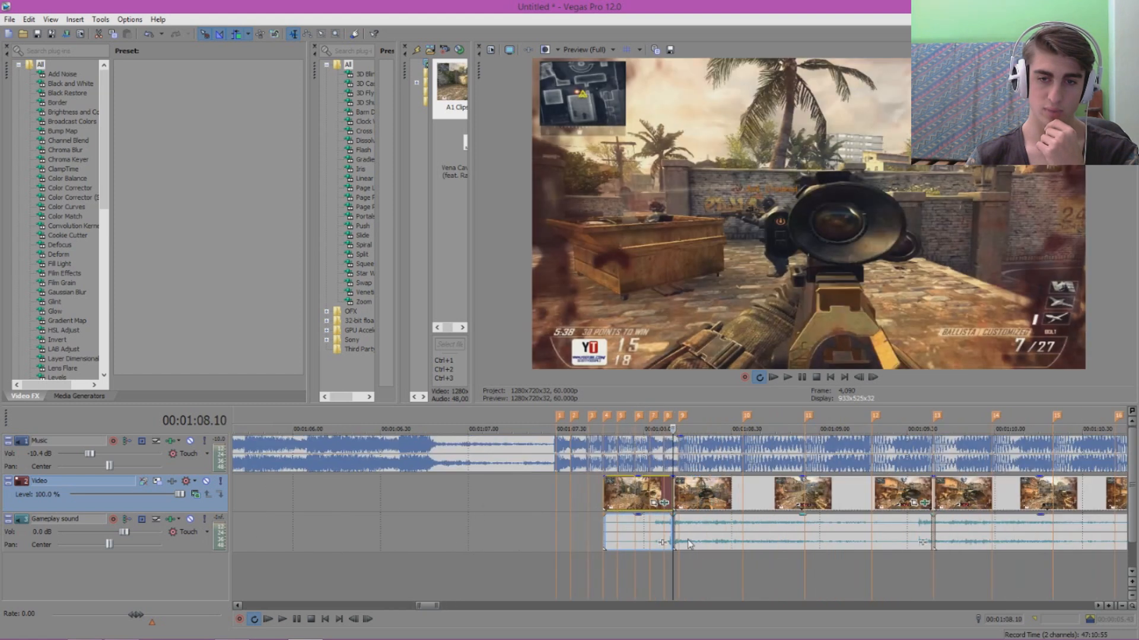
pyautogui.moveTo(596, 508); pyautogui.dragTo(618, 506)
pyautogui.click(693, 495)
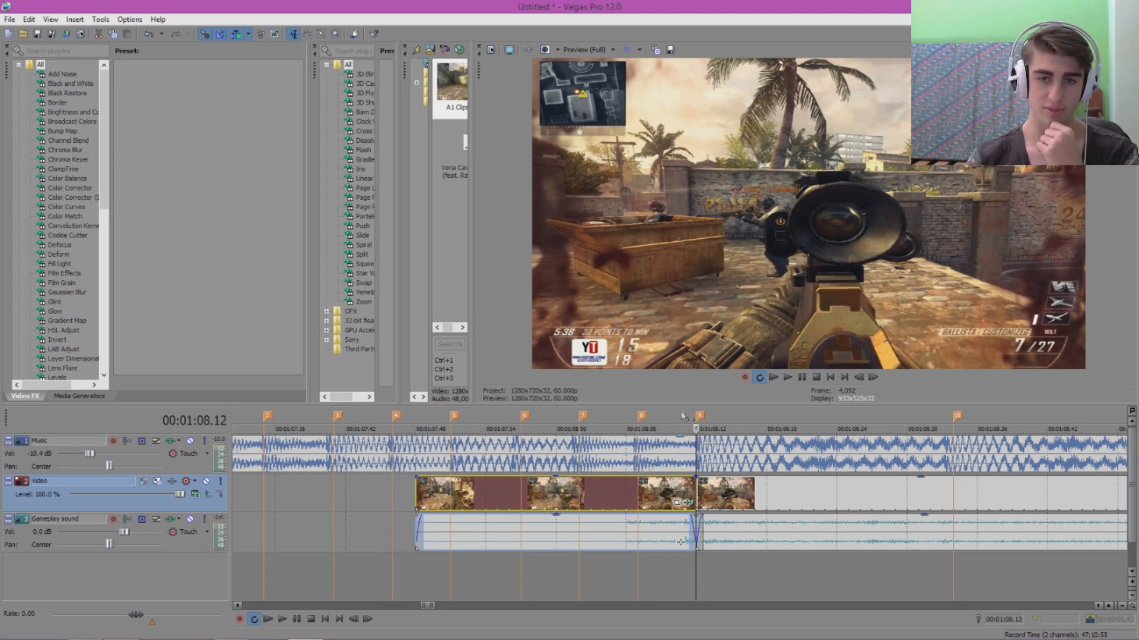
# - Play the timeline across the ninth beat marker to check the first shot's timing against the music
pyautogui.click(663, 415)
pyautogui.click(793, 377)
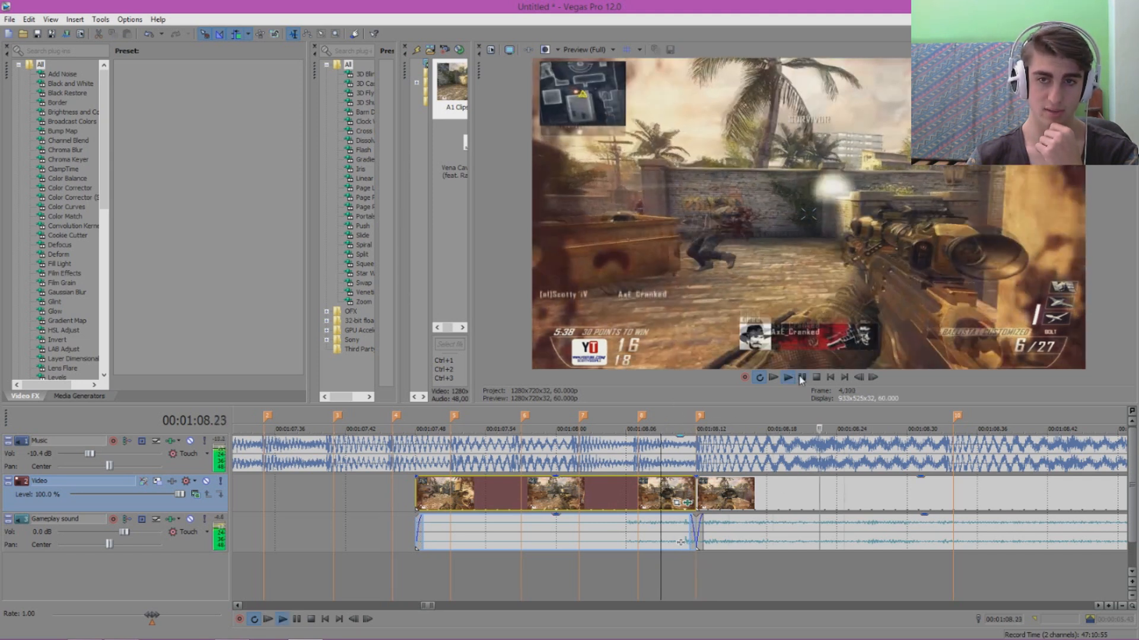
pyautogui.scroll(-2, 433, 427)
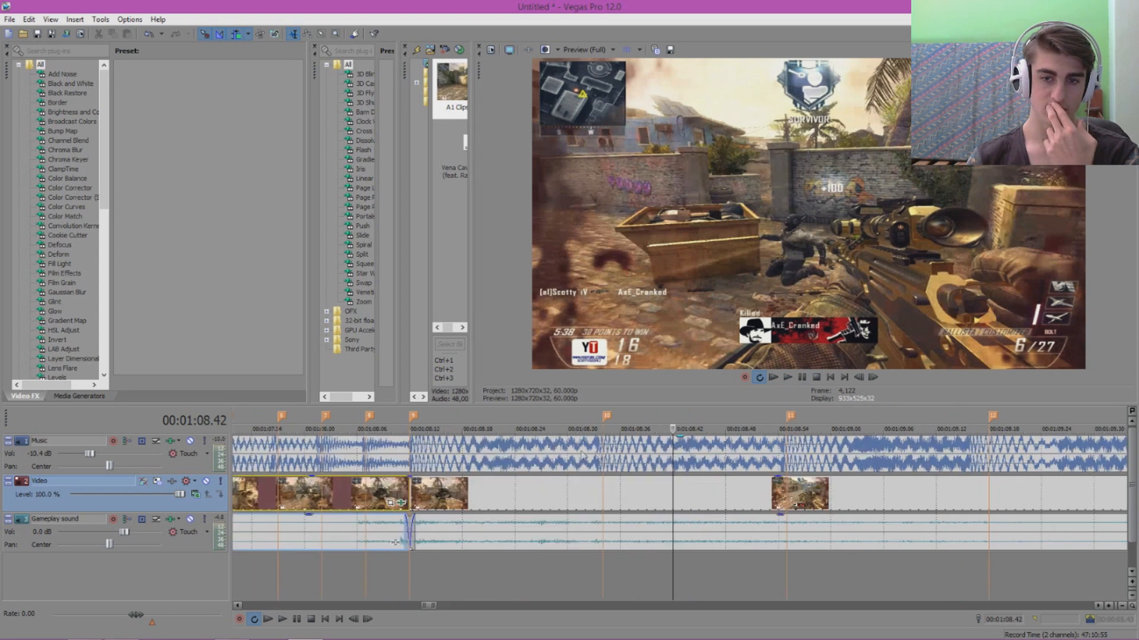
# - Turn off automatic ripple editing and select the second gameplay clip
pyautogui.click(236, 35)
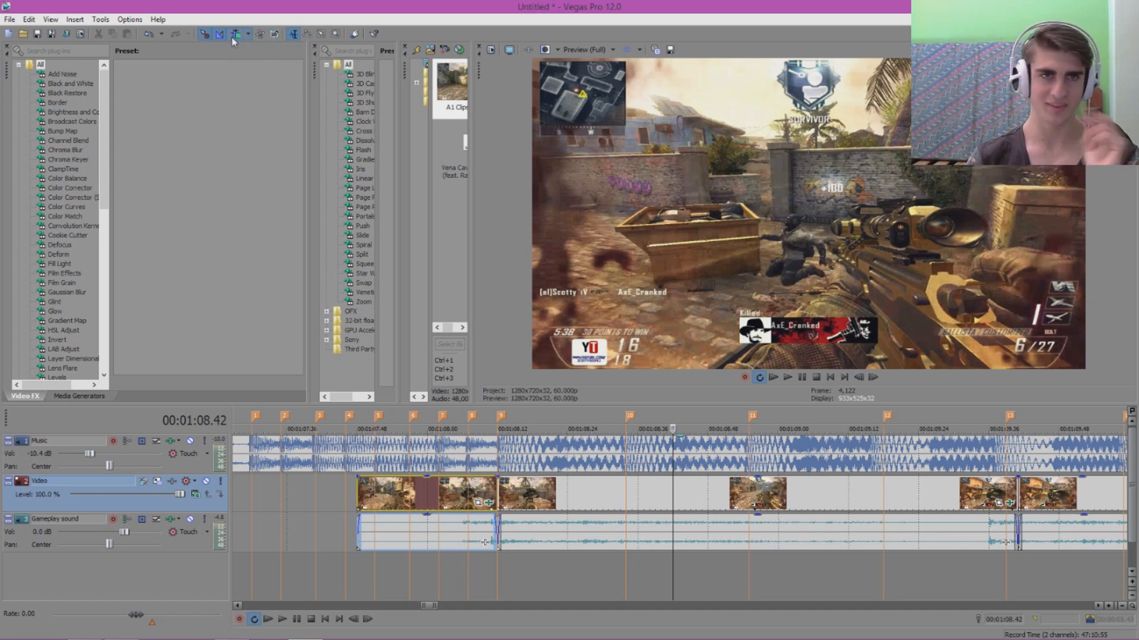
pyautogui.click(671, 531)
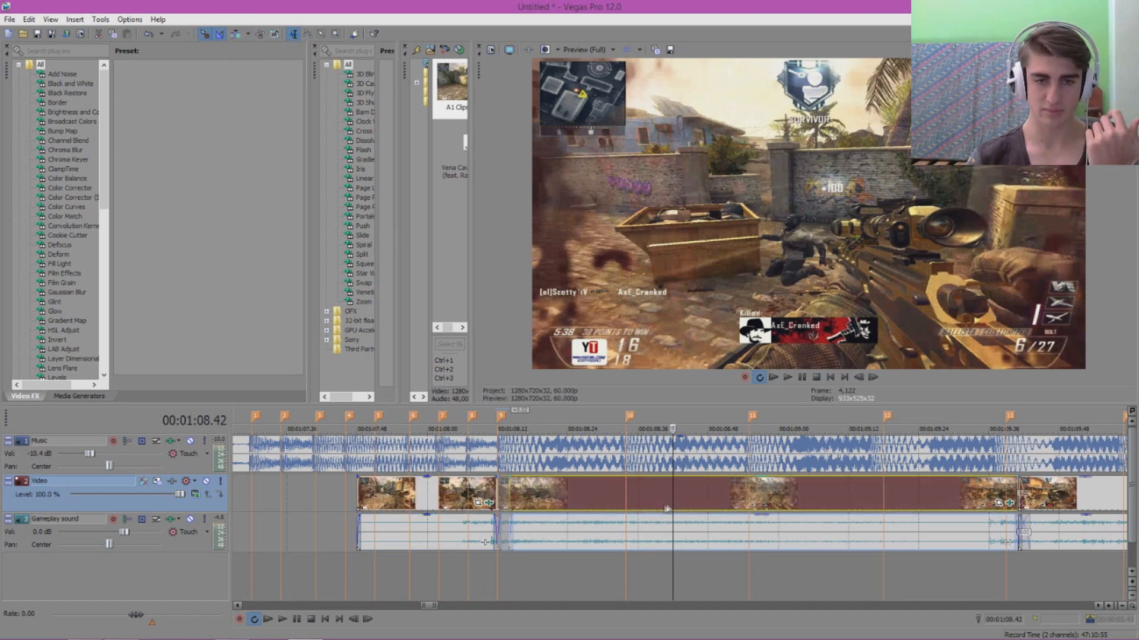
pyautogui.scroll(-4, 671, 530)
pyautogui.scroll(4, 671, 531)
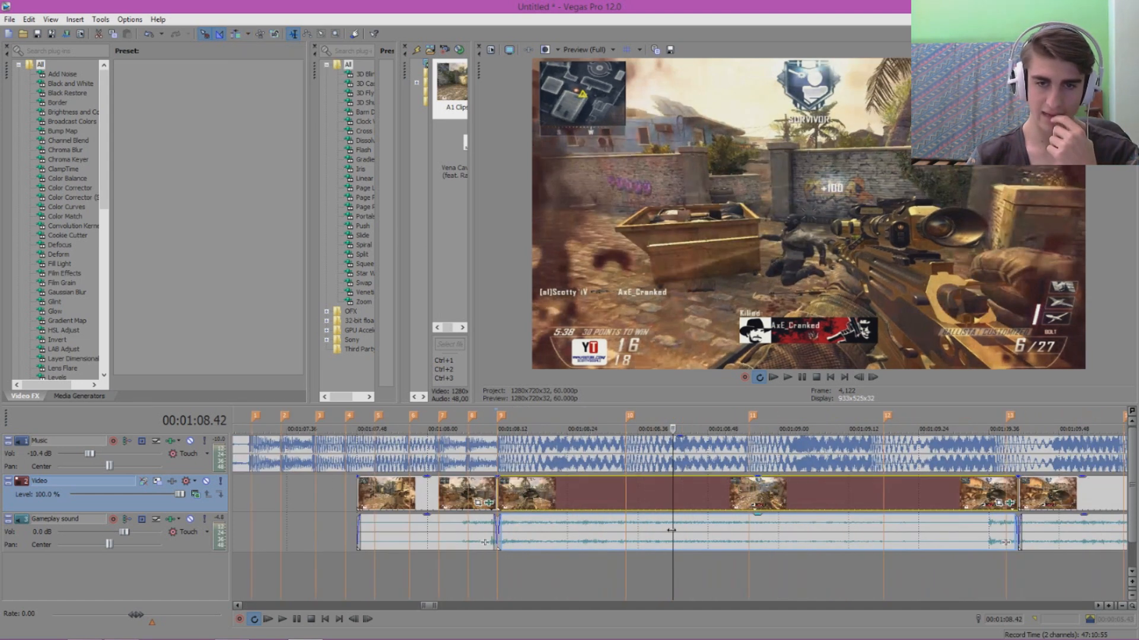
pyautogui.scroll(-3, 671, 531)
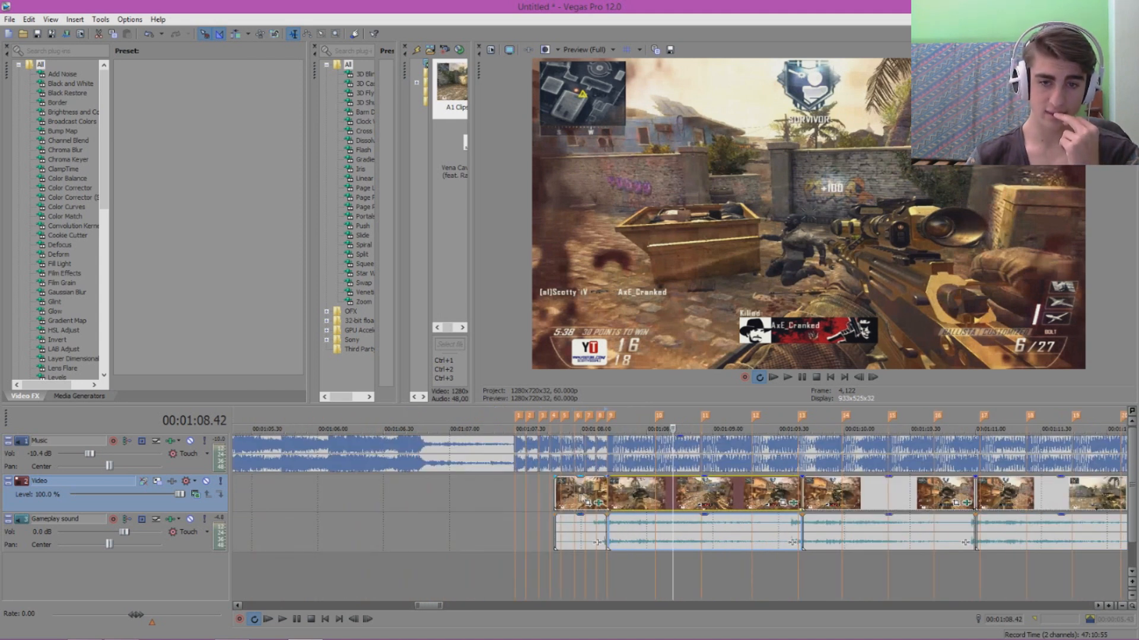
# - Adjust the start of the first gameplay clip to its first available frame, at 00:01:07.47, leaving no black frames
pyautogui.click(585, 501)
pyautogui.scroll(2, 691, 497)
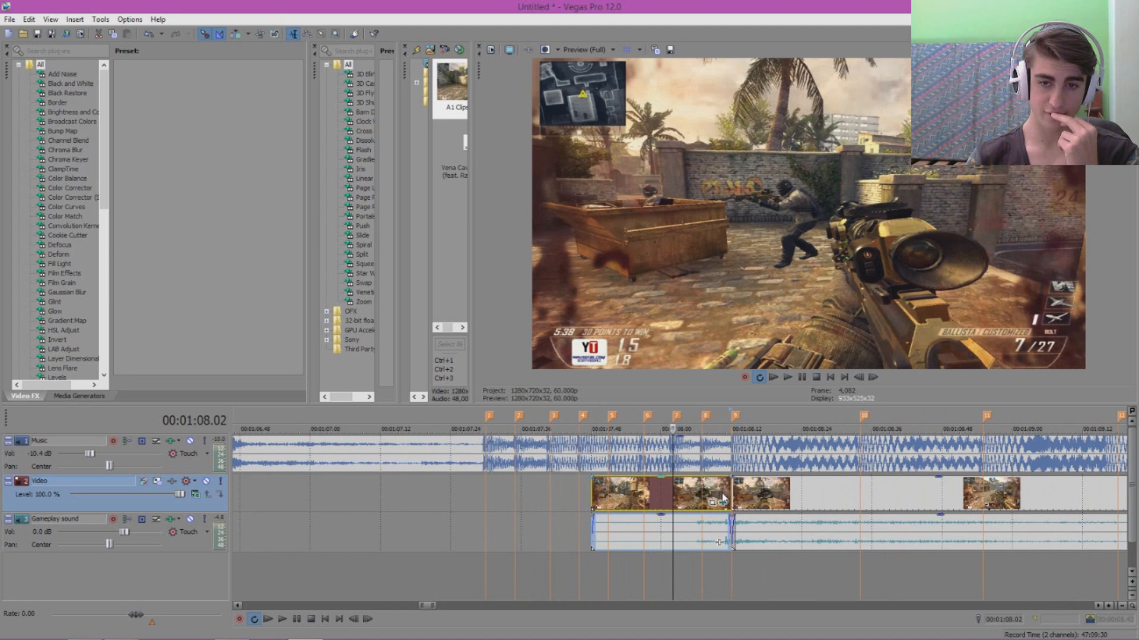
pyautogui.click(593, 486)
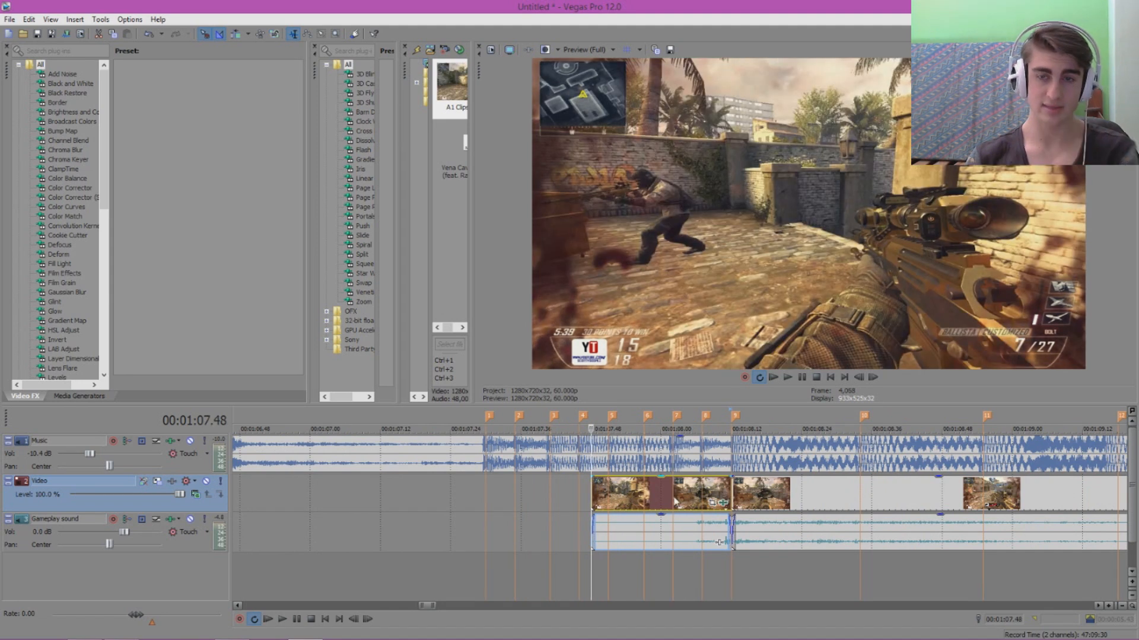
pyautogui.moveTo(591, 491); pyautogui.dragTo(573, 491)
pyautogui.click(584, 491)
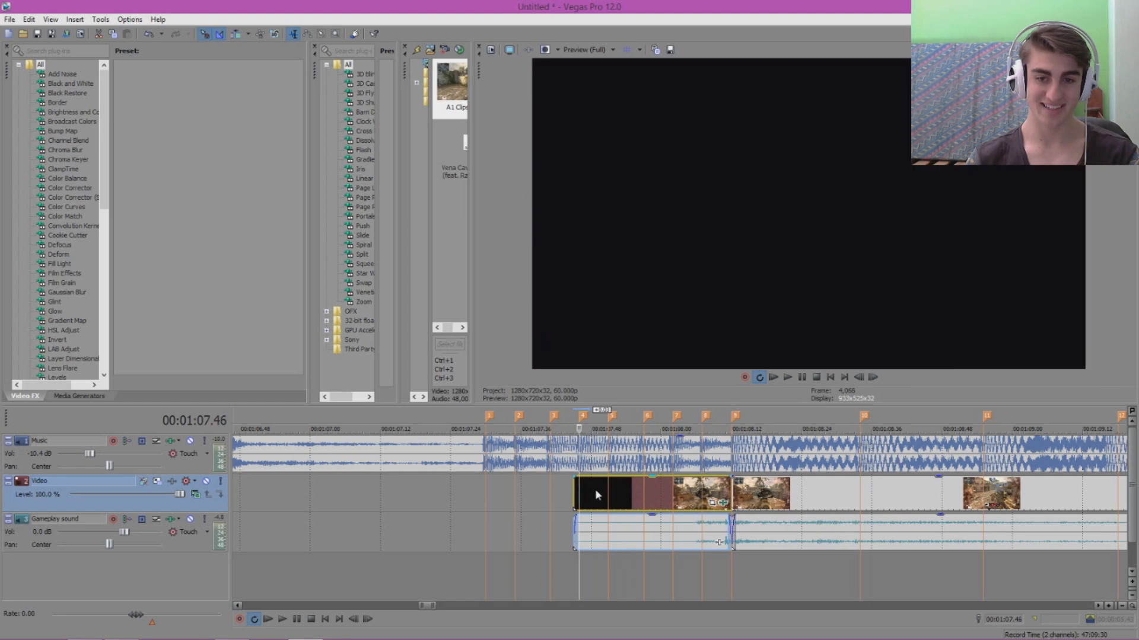
pyautogui.press('Right')
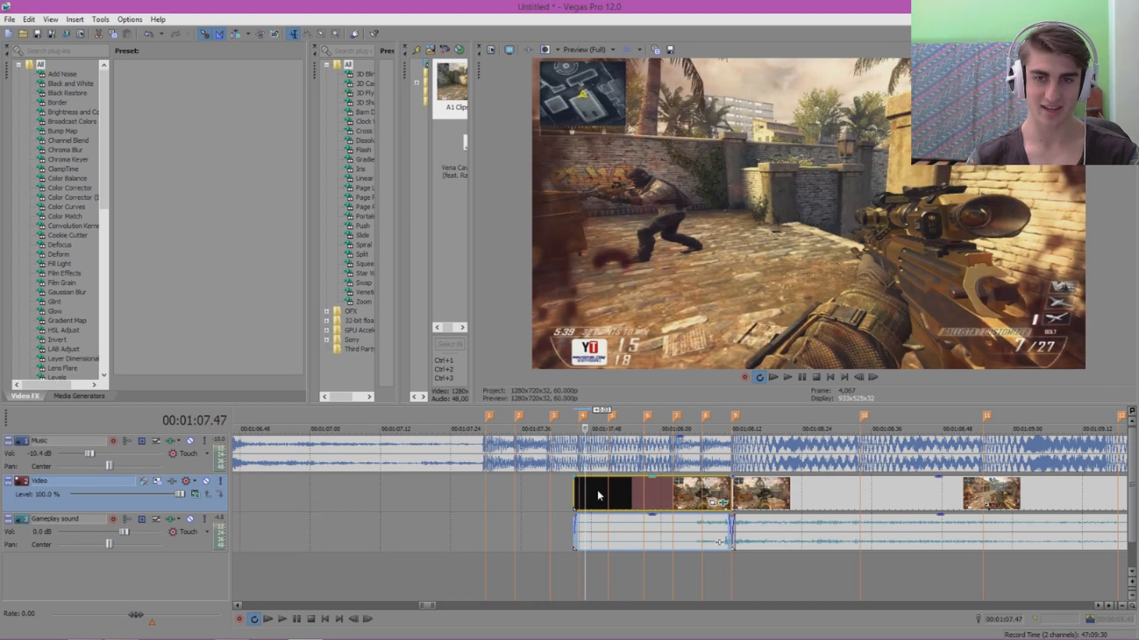
pyautogui.moveTo(573, 491); pyautogui.dragTo(586, 491)
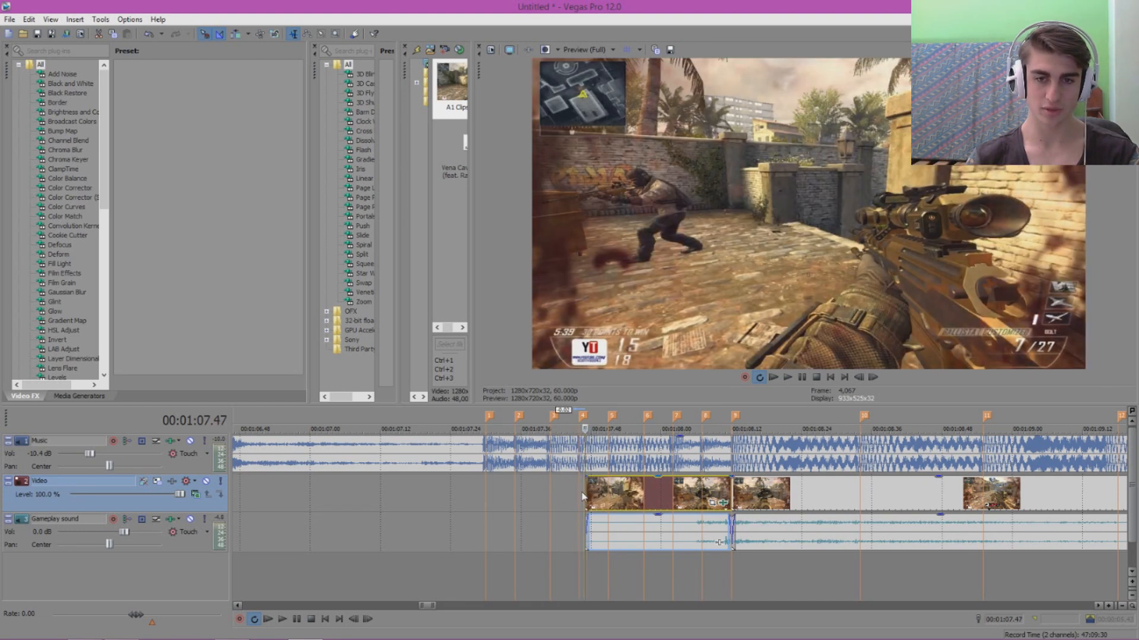
# - Play the first gameplay clip past the shot and step back frame by frame to its start, at 00:01:07.47
pyautogui.press('space')
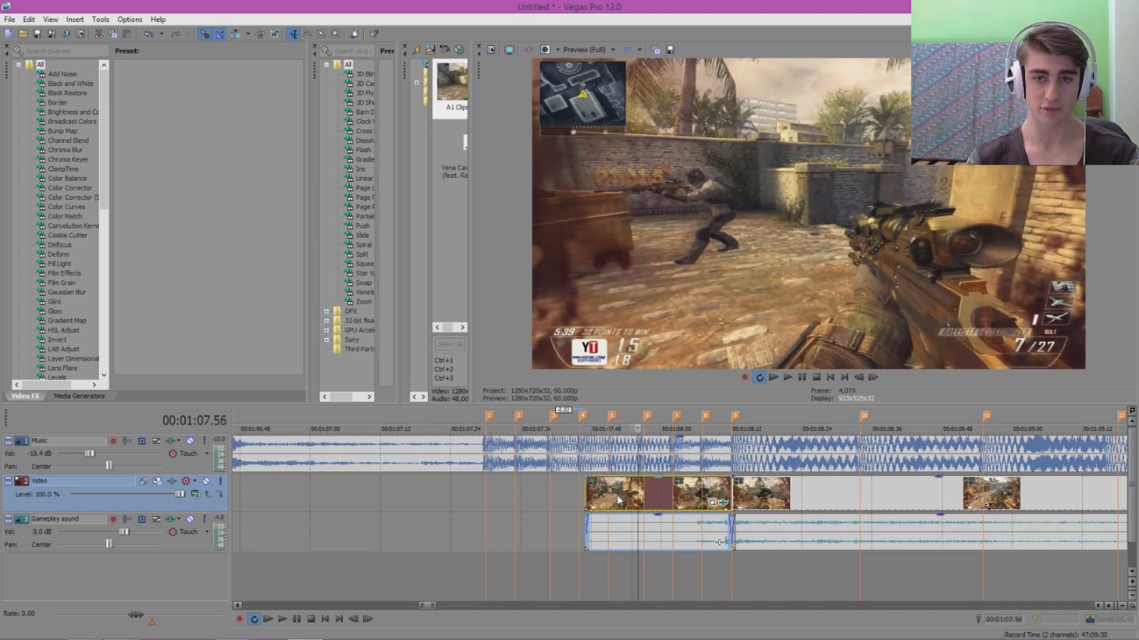
pyautogui.press('Left')
pyautogui.press('Left')
pyautogui.press('Left')
pyautogui.press('Left')
pyautogui.press('Left')
pyautogui.press('Left')
pyautogui.press('Left')
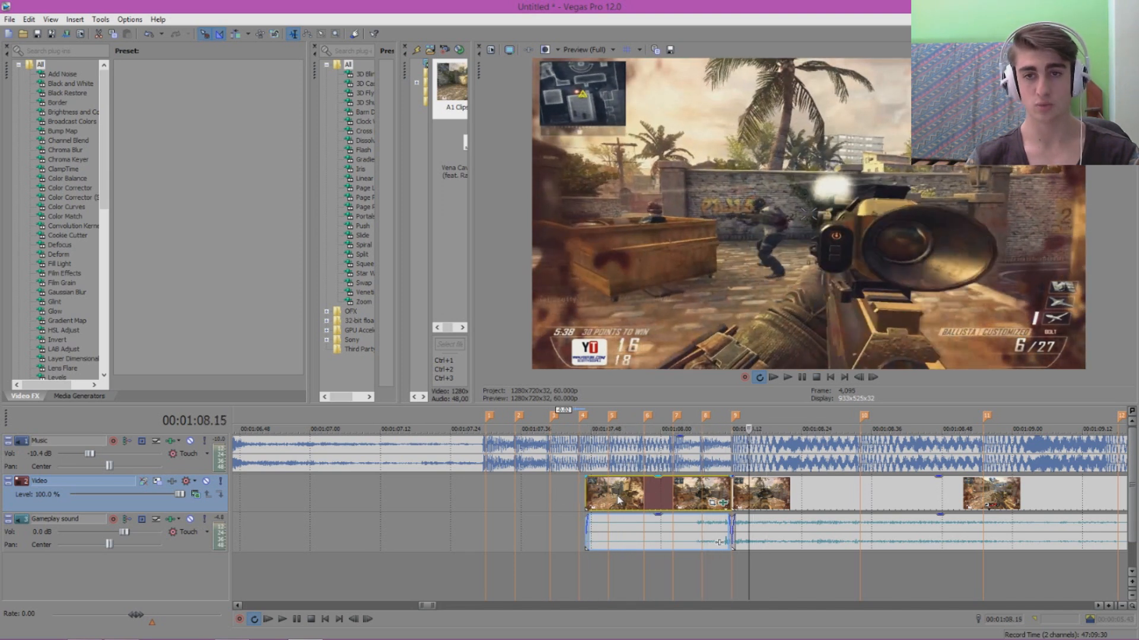
pyautogui.press('Left')
pyautogui.press('Left')
pyautogui.press('Left')
pyautogui.press('Left')
pyautogui.press('Left')
pyautogui.press('Left')
pyautogui.press('Left')
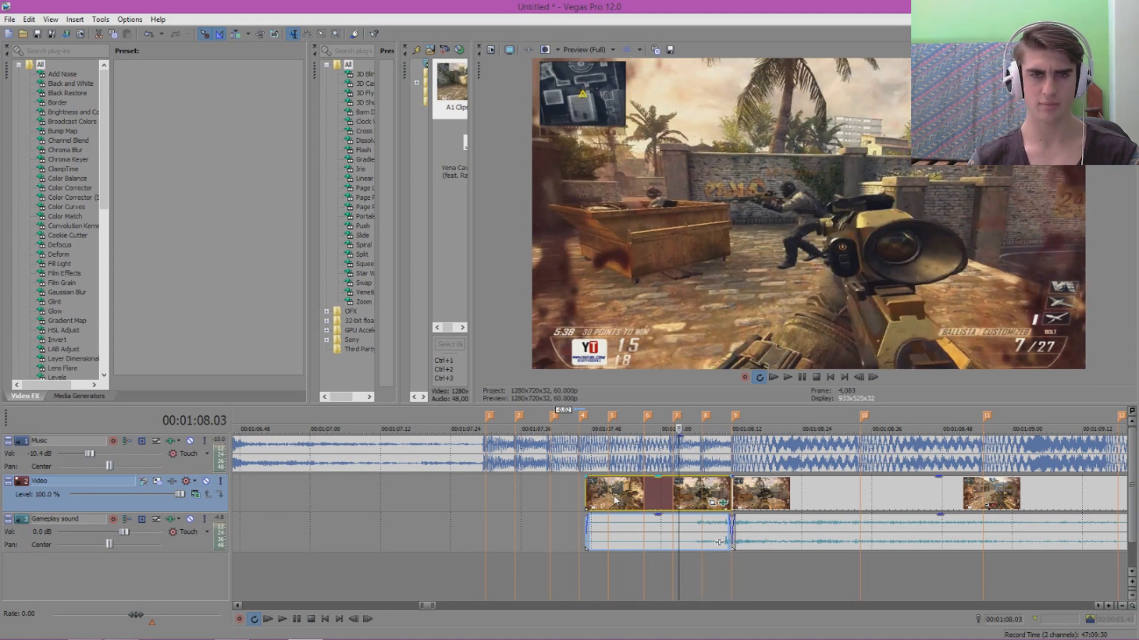
pyautogui.press('Left')
pyautogui.press('Left')
pyautogui.press('Left')
pyautogui.press('Left')
pyautogui.press('Left')
pyautogui.press('Left')
pyautogui.press('Left')
pyautogui.press('Left')
pyautogui.press('Left')
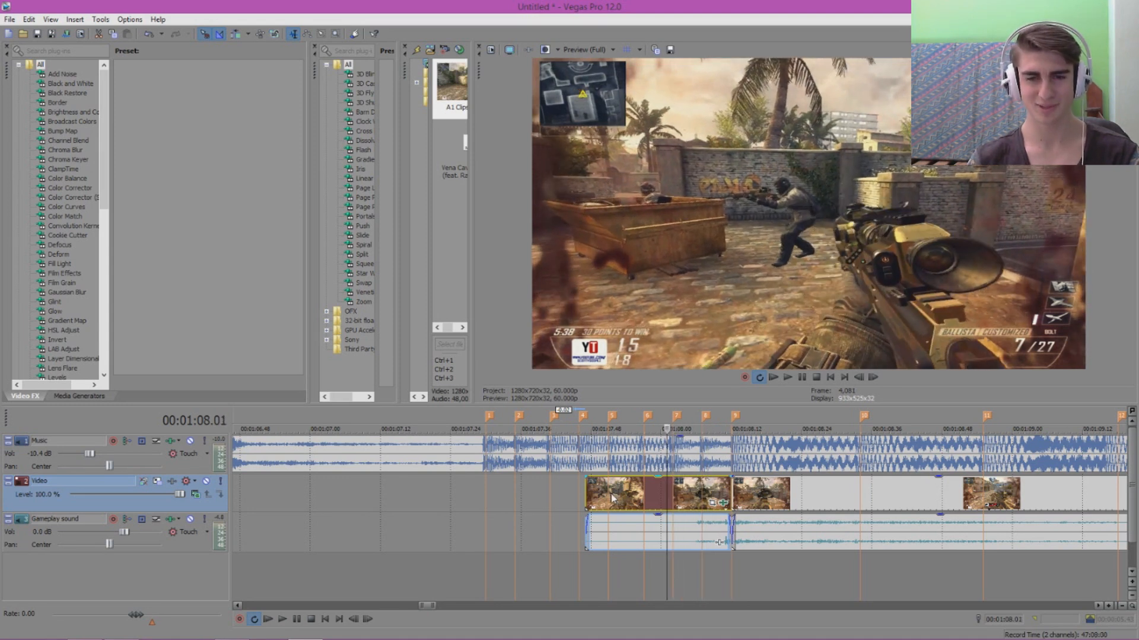
pyautogui.press('Left')
pyautogui.press('Left')
pyautogui.press('Left')
pyautogui.press('Left')
pyautogui.press('Left')
pyautogui.press('Left')
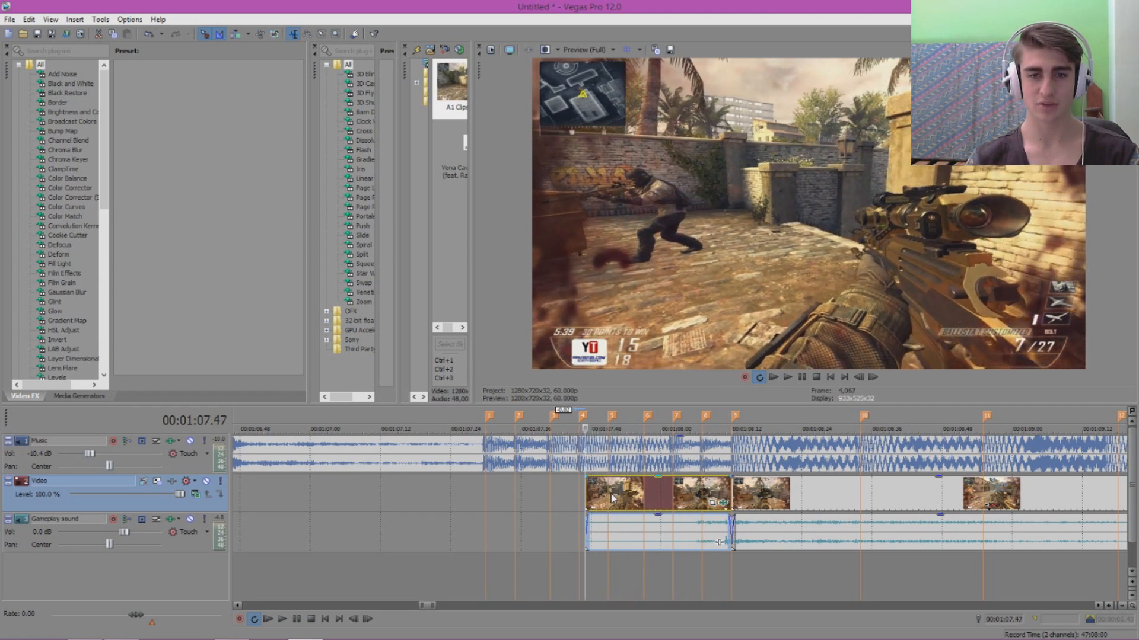
# - Step frame by frame through the opening part of the first gameplay clip to inspect the motion before the shot
pyautogui.press('Right')
pyautogui.press('Right')
pyautogui.press('Right')
pyautogui.press('Right')
pyautogui.press('Right')
pyautogui.press('Right')
pyautogui.press('Right')
pyautogui.press('Right')
pyautogui.press('Right')
pyautogui.press('Right')
pyautogui.press('Right')
pyautogui.press('Right')
pyautogui.press('Right')
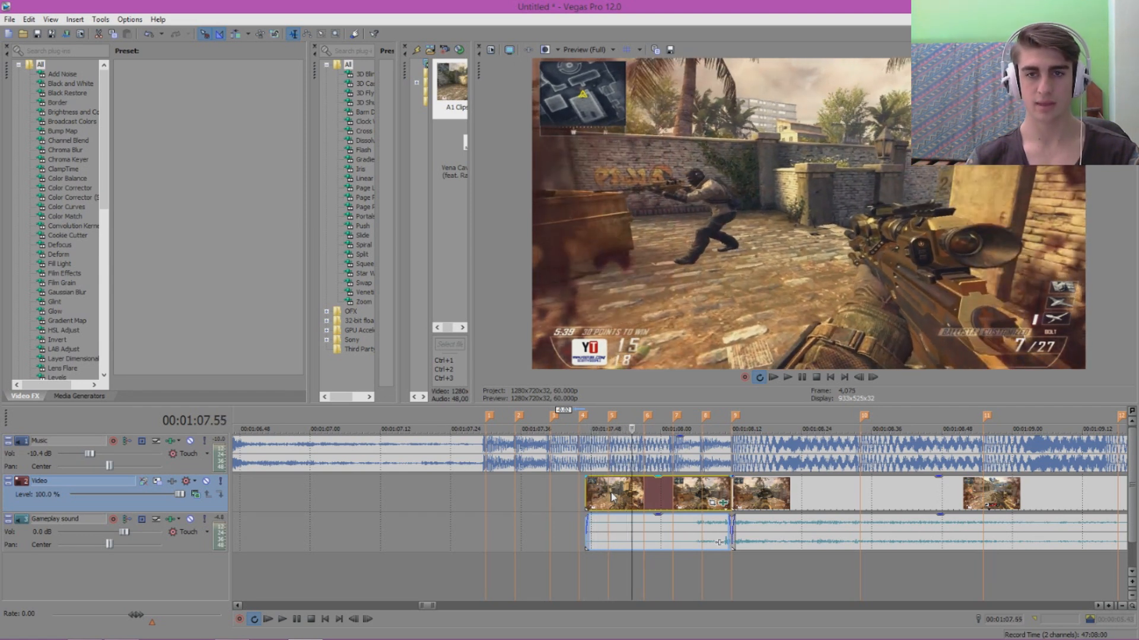
pyautogui.press('Right')
pyautogui.press('Right')
pyautogui.press('Right')
pyautogui.press('Left')
pyautogui.press('Left')
pyautogui.press('Left')
pyautogui.press('Left')
pyautogui.press('Left')
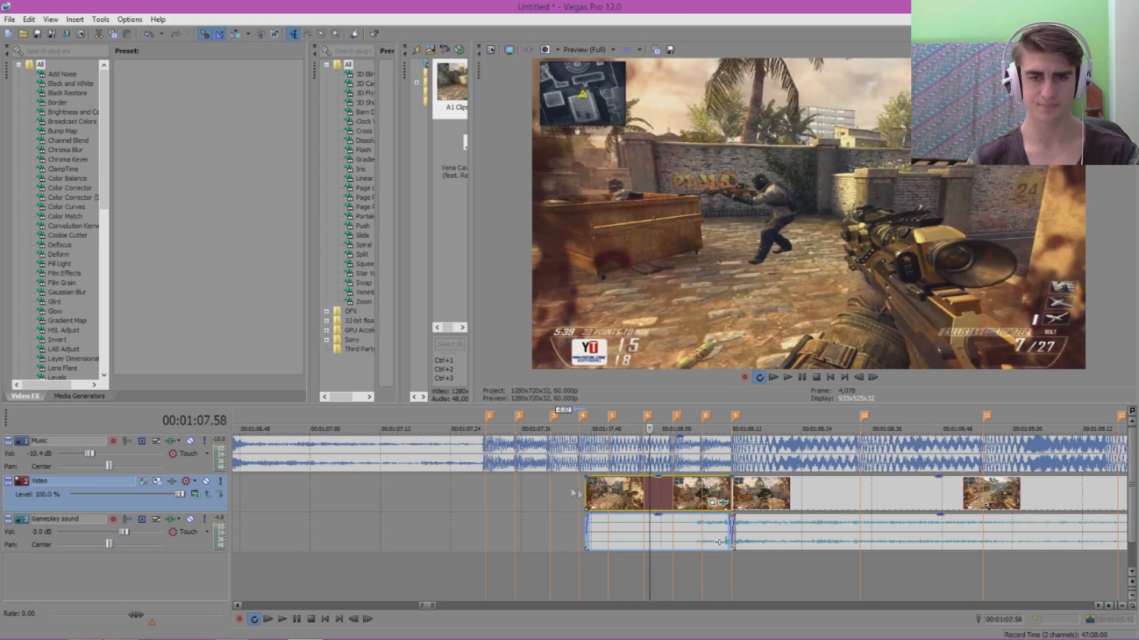
# - Return to the clip's start and step through its frames up to the shot on the ninth marker, at 00:01:08.12
pyautogui.click(585, 497)
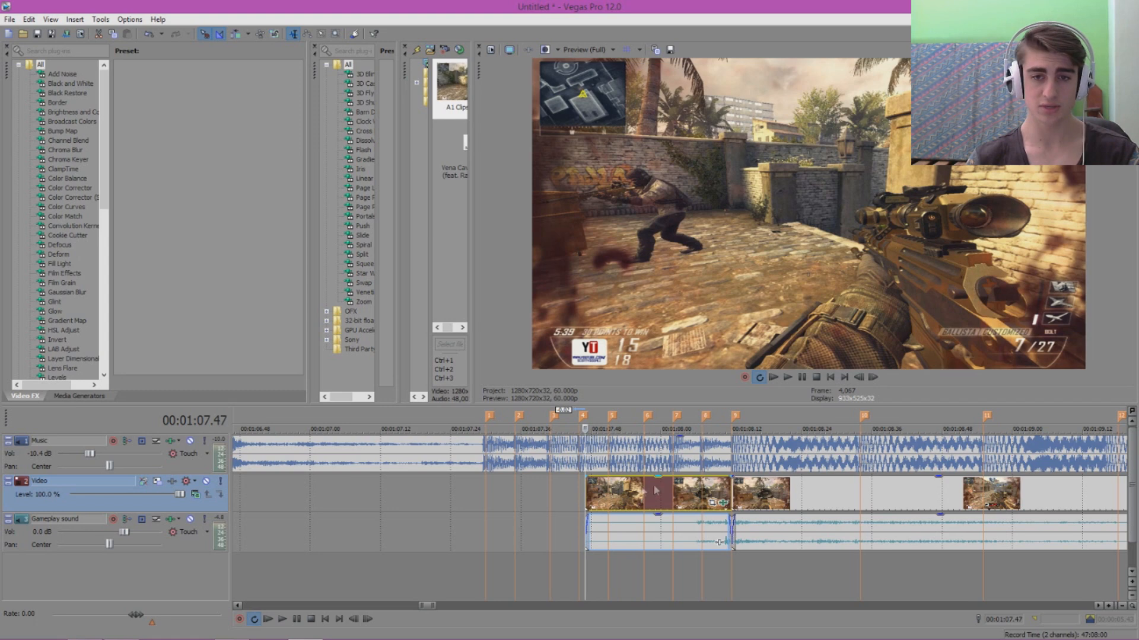
pyautogui.press('Right')
pyautogui.press('Right')
pyautogui.press('Right')
pyautogui.press('Right')
pyautogui.press('Right')
pyautogui.press('Right')
pyautogui.press('Right')
pyautogui.press('Right')
pyautogui.press('Right')
pyautogui.press('Right')
pyautogui.press('Right')
pyautogui.press('Right')
pyautogui.press('Right')
pyautogui.press('Right')
pyautogui.press('Right')
pyautogui.press('Right')
pyautogui.press('Right')
pyautogui.press('Right')
pyautogui.press('Right')
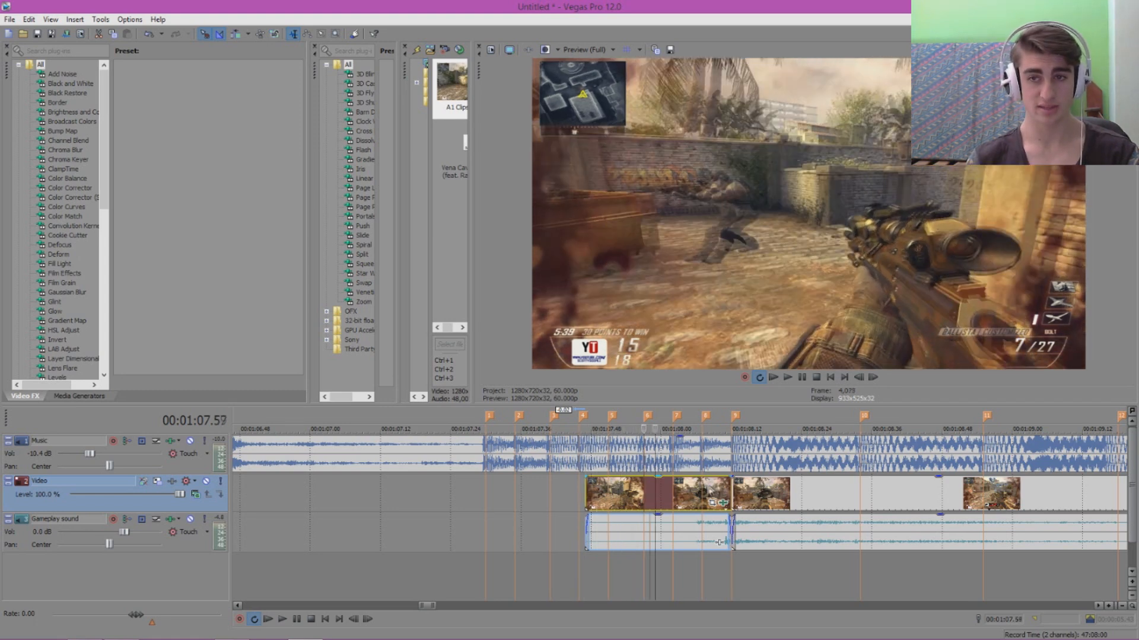
pyautogui.press('Left')
pyautogui.press('Left')
pyautogui.press('Left')
pyautogui.press('Left')
pyautogui.press('Left')
pyautogui.press('Left')
pyautogui.press('Left')
pyautogui.press('Left')
pyautogui.press('Left')
pyautogui.press('Left')
pyautogui.press('Left')
pyautogui.press('Right')
pyautogui.press('Right')
pyautogui.press('Right')
pyautogui.press('Right')
pyautogui.press('Right')
pyautogui.press('Right')
pyautogui.press('Right')
pyautogui.press('Right')
pyautogui.press('Right')
pyautogui.press('Right')
pyautogui.press('Right')
pyautogui.press('Right')
pyautogui.press('Right')
pyautogui.press('Right')
pyautogui.press('Right')
pyautogui.press('Right')
pyautogui.press('Right')
pyautogui.press('Right')
pyautogui.press('Right')
pyautogui.press('Right')
pyautogui.press('Left')
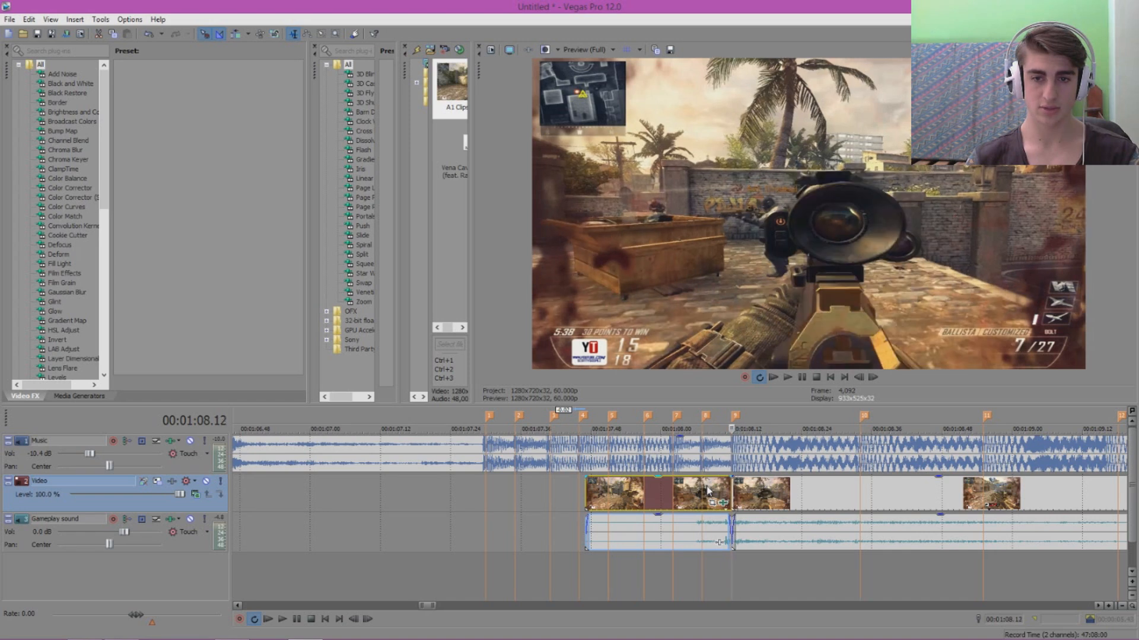
# - Examine the frames just before the shot, around the eighth beat marker, and leave the cursor at 00:01:08.03
pyautogui.press('Left')
pyautogui.press('Left')
pyautogui.press('Left')
pyautogui.press('Left')
pyautogui.press('Left')
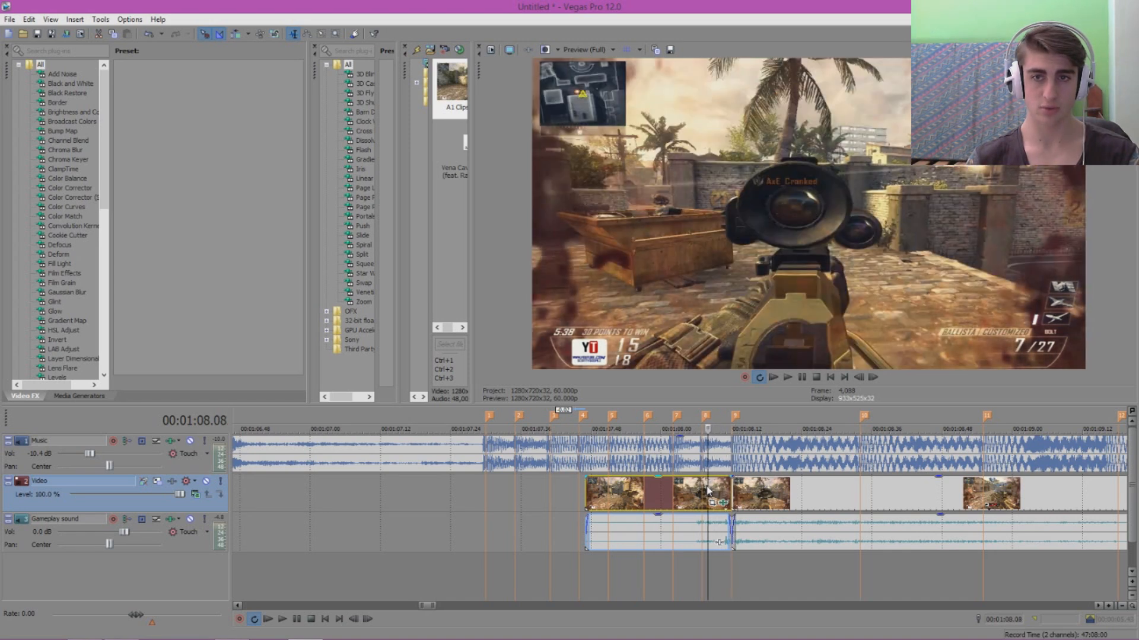
pyautogui.press('Right')
pyautogui.press('Right')
pyautogui.press('Right')
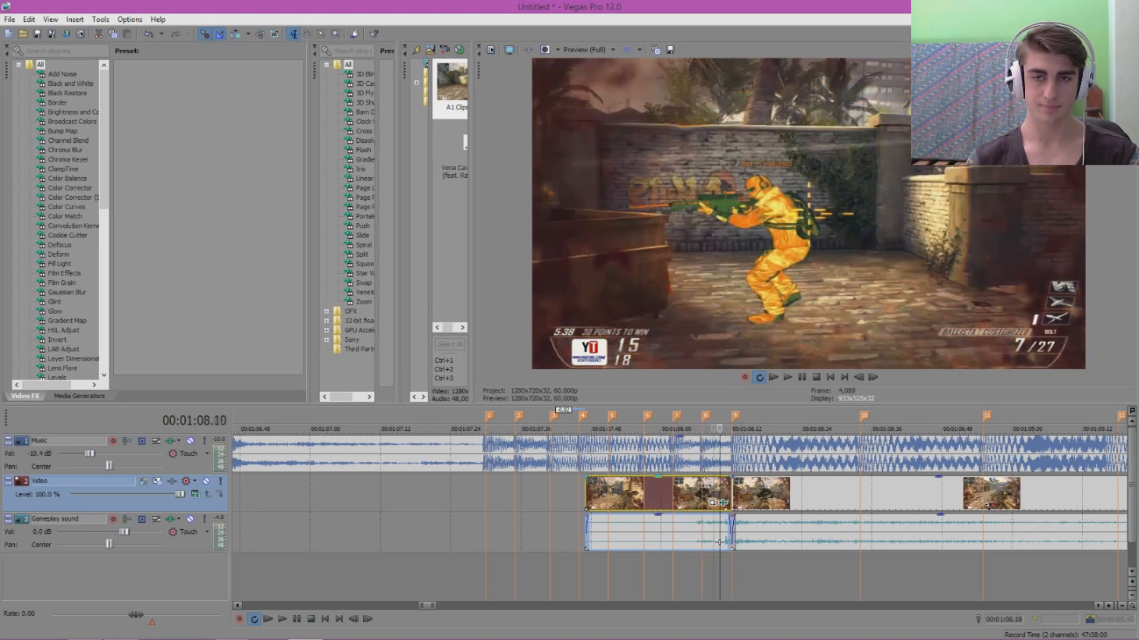
pyautogui.press('Left')
pyautogui.press('Left')
pyautogui.press('Left')
pyautogui.press('Left')
pyautogui.press('Left')
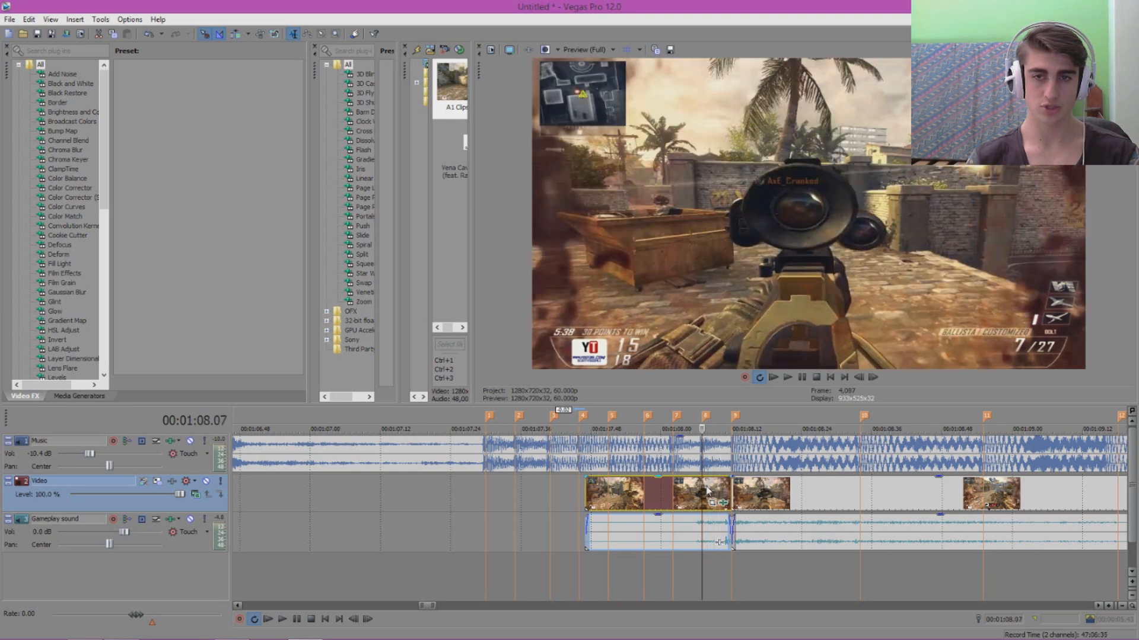
pyautogui.press('Left')
pyautogui.press('Left')
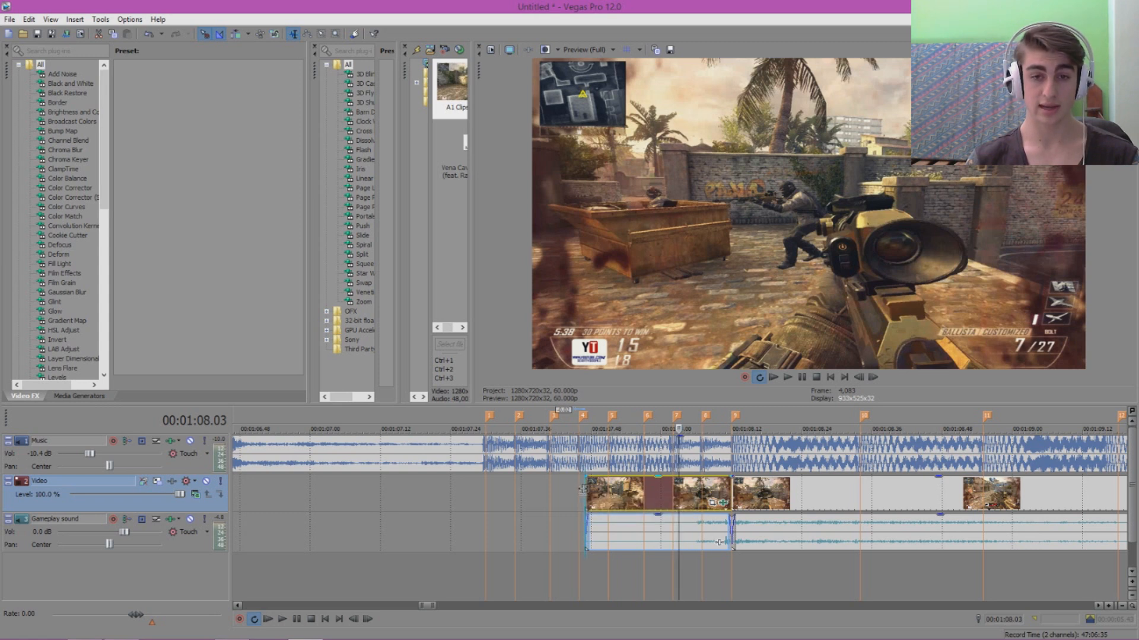
# - Slow down the first gameplay clip by time-stretching its start back to 00:01:07.22, and play it from there
pyautogui.moveTo(585, 490); pyautogui.dragTo(440, 498)
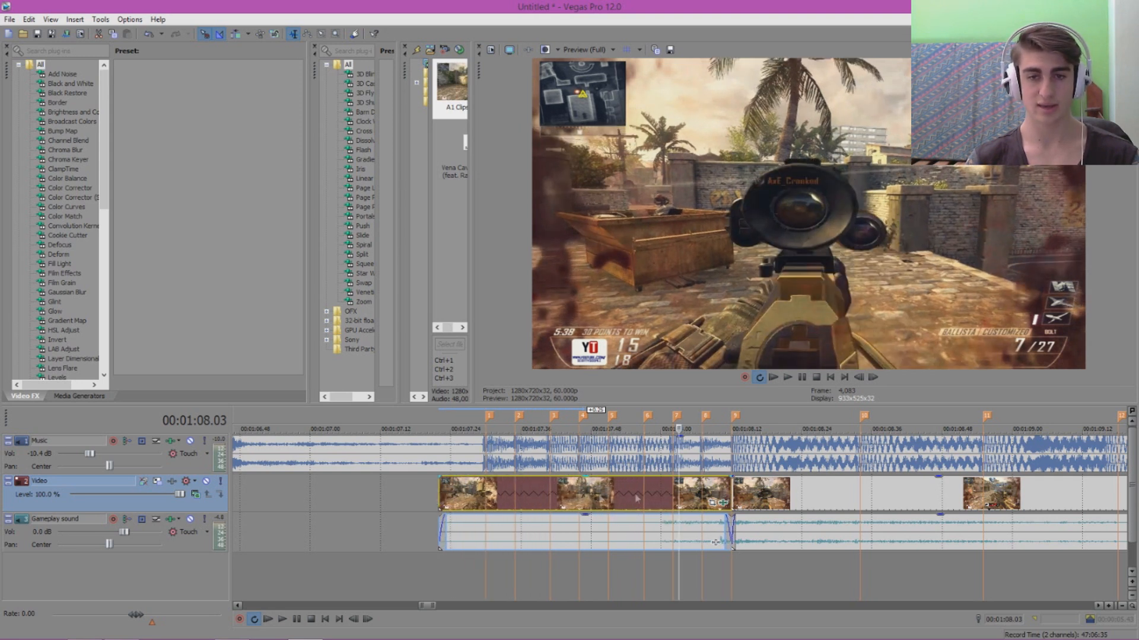
pyautogui.click(435, 415)
pyautogui.click(786, 378)
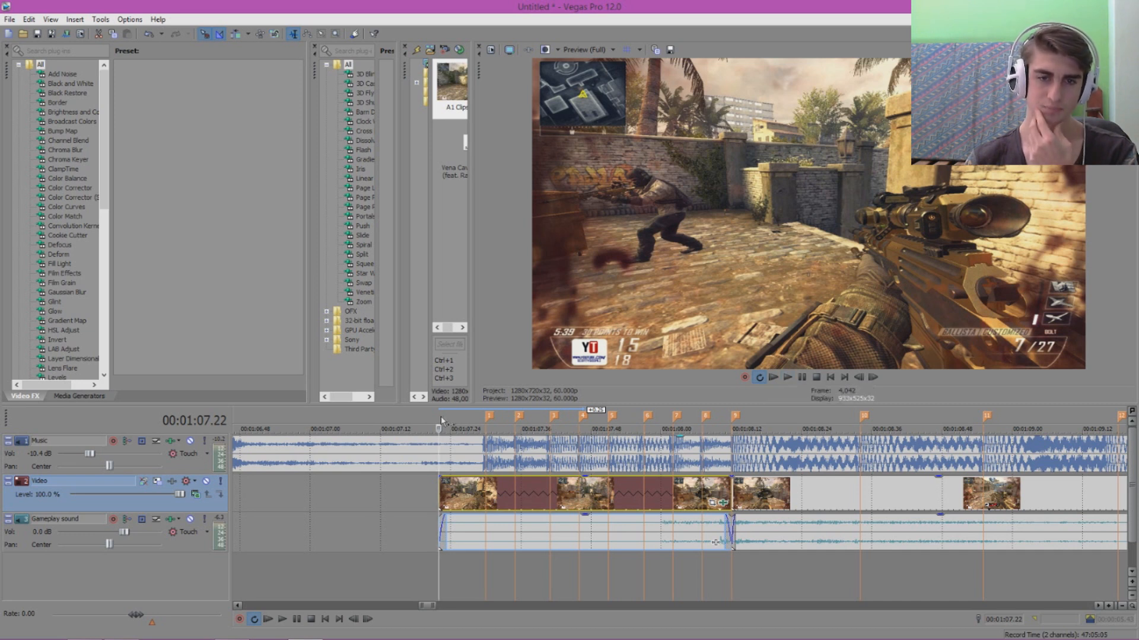
pyautogui.click(773, 378)
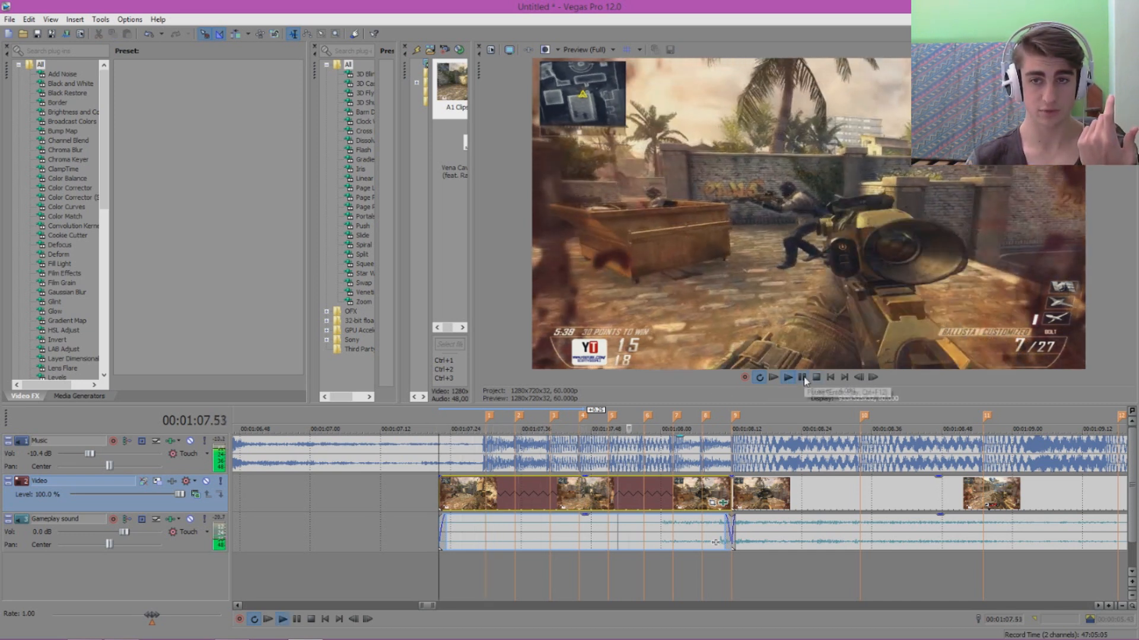
pyautogui.click(802, 378)
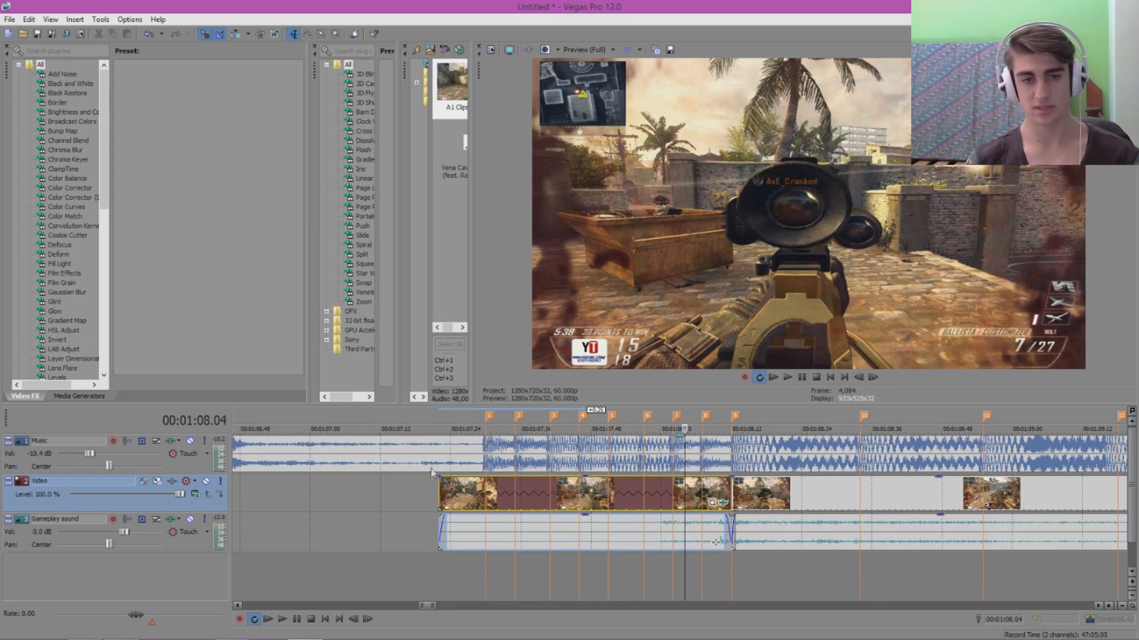
# - Slow the first gameplay clip further by time-stretching its start back to 00:01:07.12, and play it up to the shot
pyautogui.moveTo(438, 487); pyautogui.dragTo(380, 487)
pyautogui.click(787, 378)
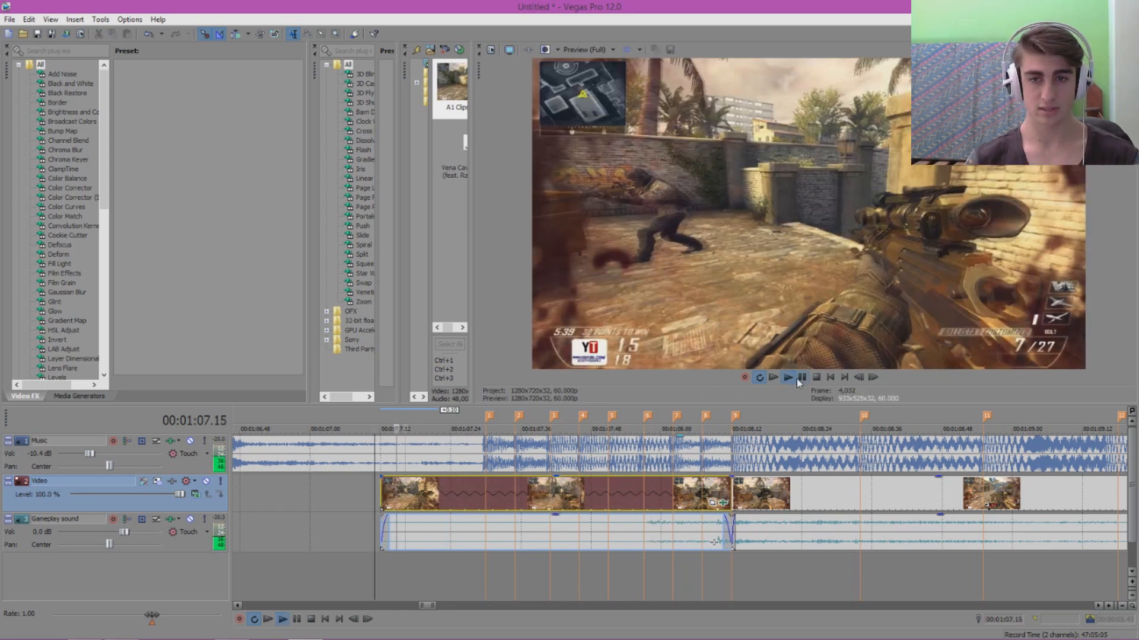
pyautogui.click(700, 489)
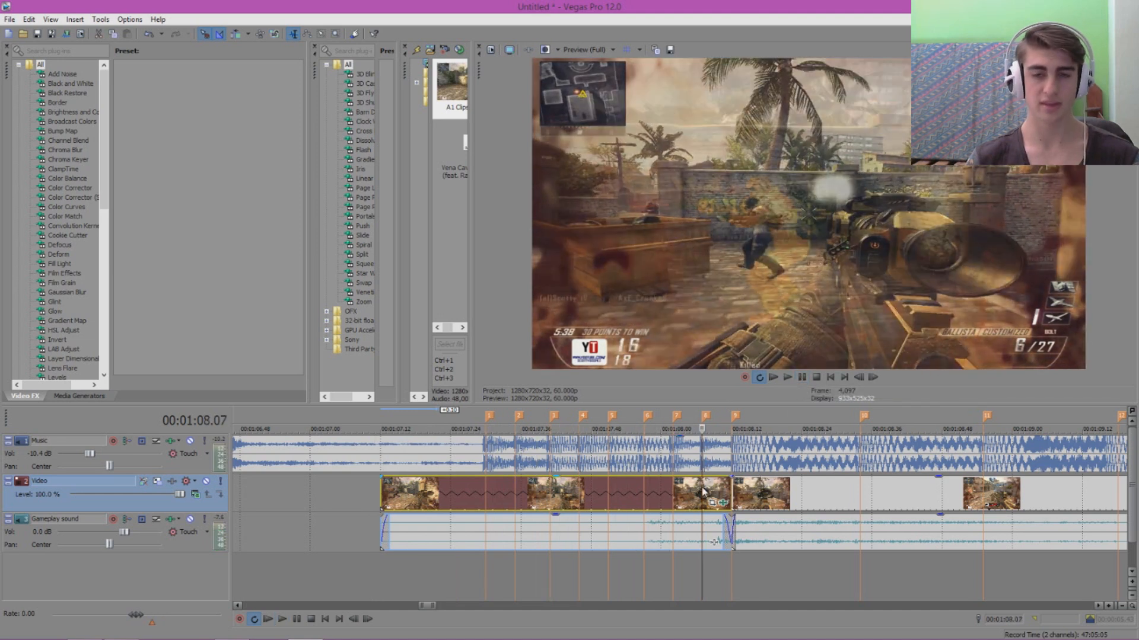
pyautogui.scroll(-5, 845, 500)
pyautogui.scroll(4, 845, 499)
pyautogui.scroll(2, 845, 504)
pyautogui.scroll(-3, 842, 504)
pyautogui.scroll(3, 839, 505)
pyautogui.scroll(-3, 838, 505)
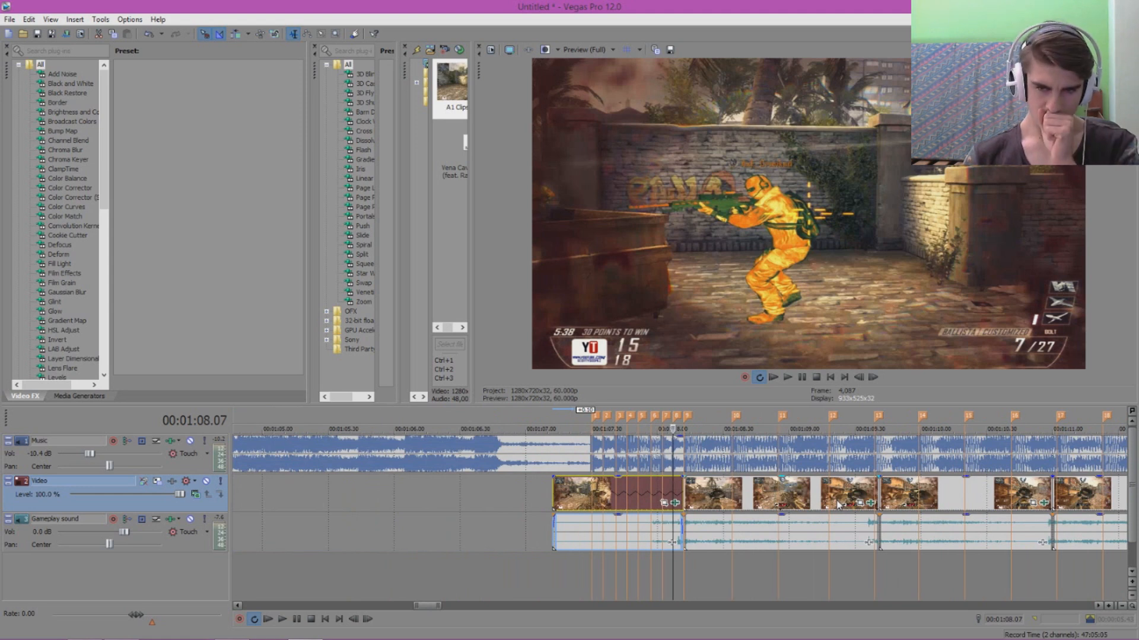
pyautogui.click(690, 499)
pyautogui.scroll(4, 851, 500)
pyautogui.scroll(-4, 848, 500)
pyautogui.scroll(-2, 846, 494)
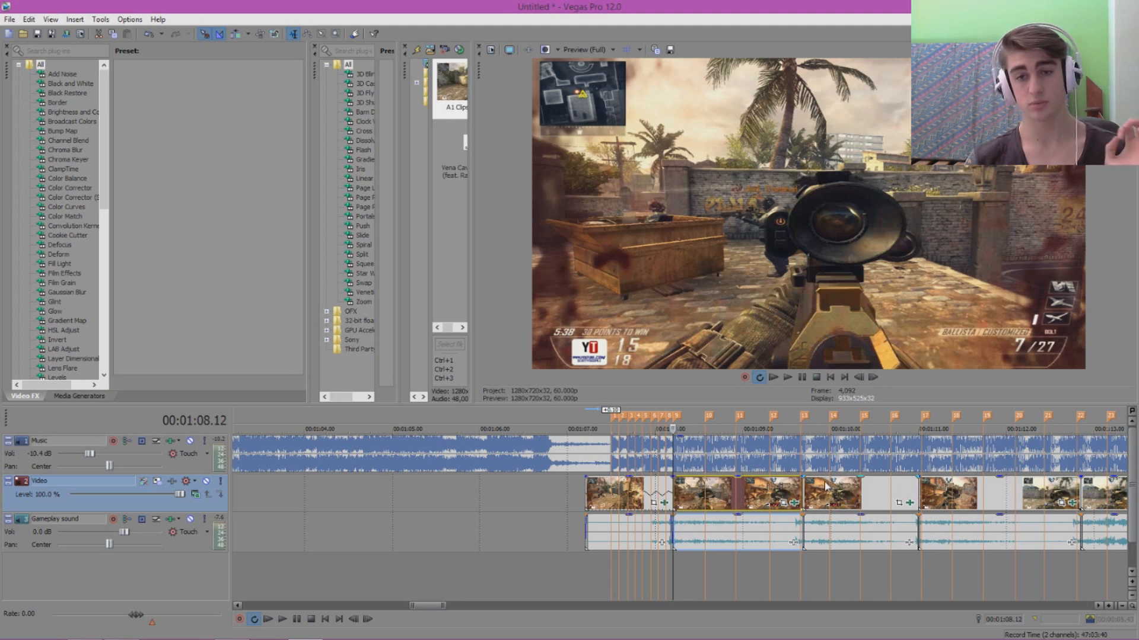
# - Play the sequence from 00:01:07.15 through the split clips to check how the shots fall on the beat markers
pyautogui.click(589, 412)
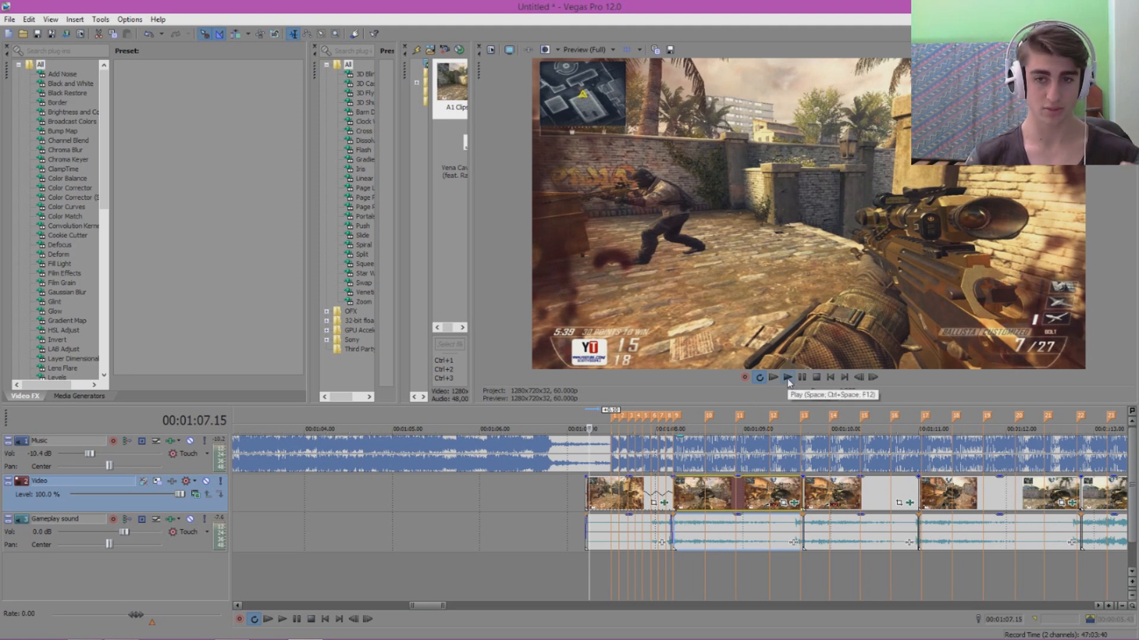
pyautogui.scroll(4, 675, 538)
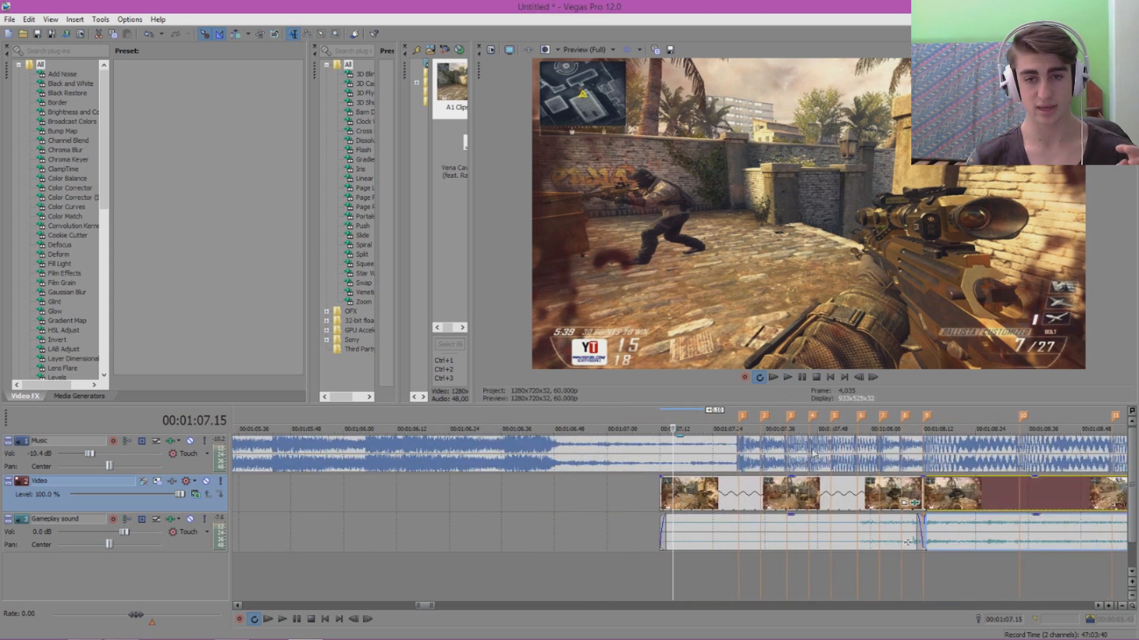
pyautogui.moveTo(428, 609); pyautogui.dragTo(433, 608)
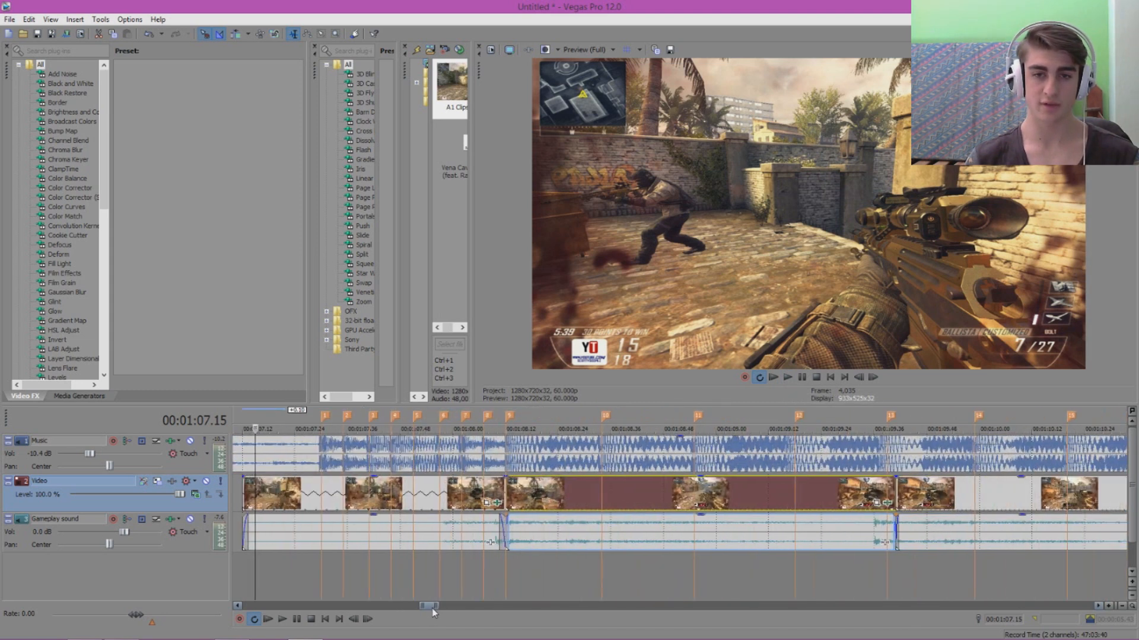
pyautogui.click(788, 377)
pyautogui.scroll(-4, 765, 475)
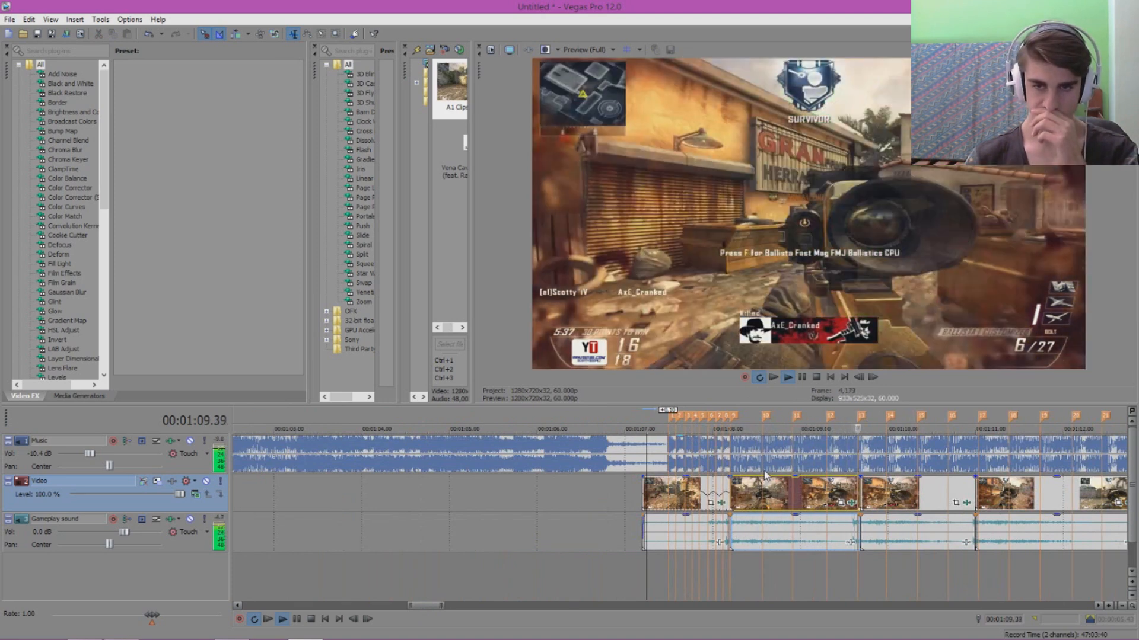
pyautogui.press('Return')
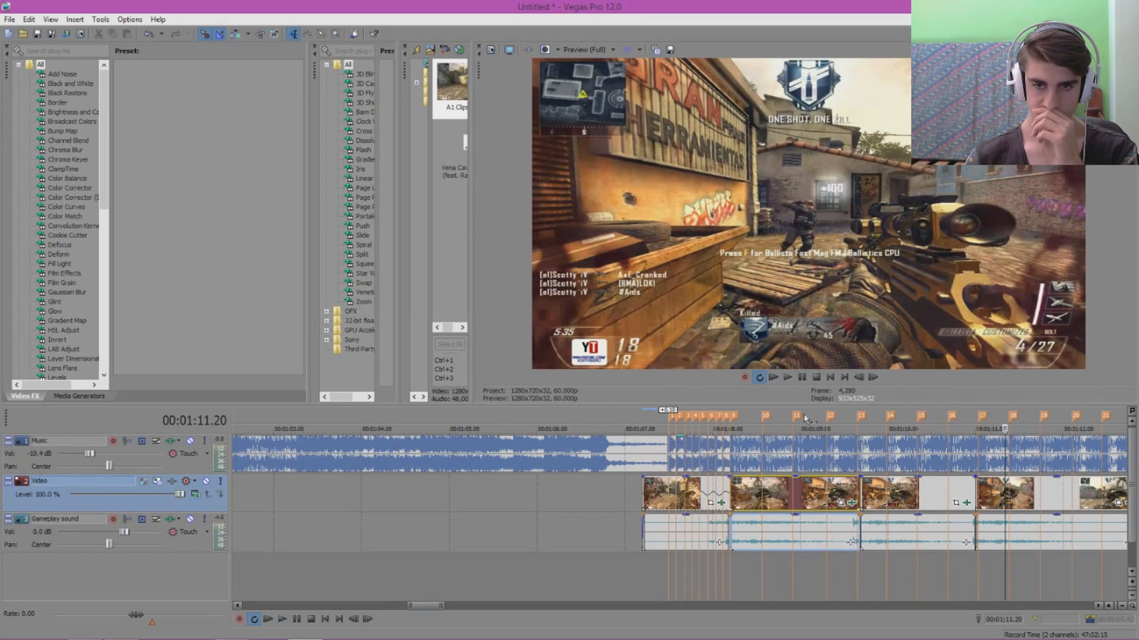
# - Replay the clips from 00:01:07.57 to about 00:01:11.10 to judge which beats the shots should land on
pyautogui.click(748, 417)
pyautogui.scroll(3, 854, 471)
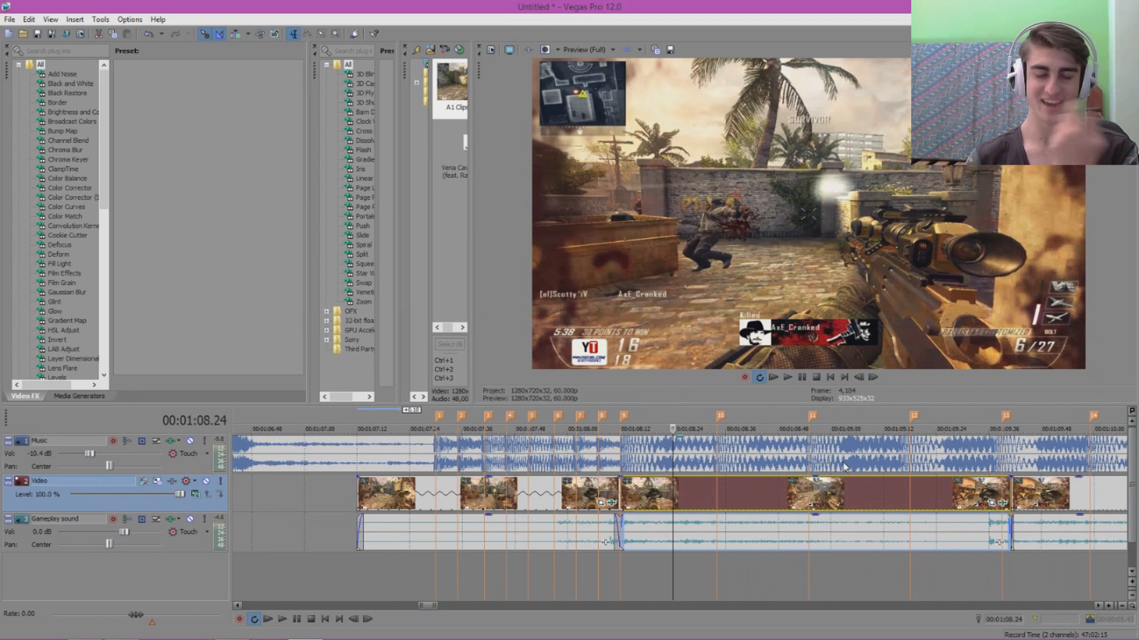
pyautogui.scroll(-2, 839, 464)
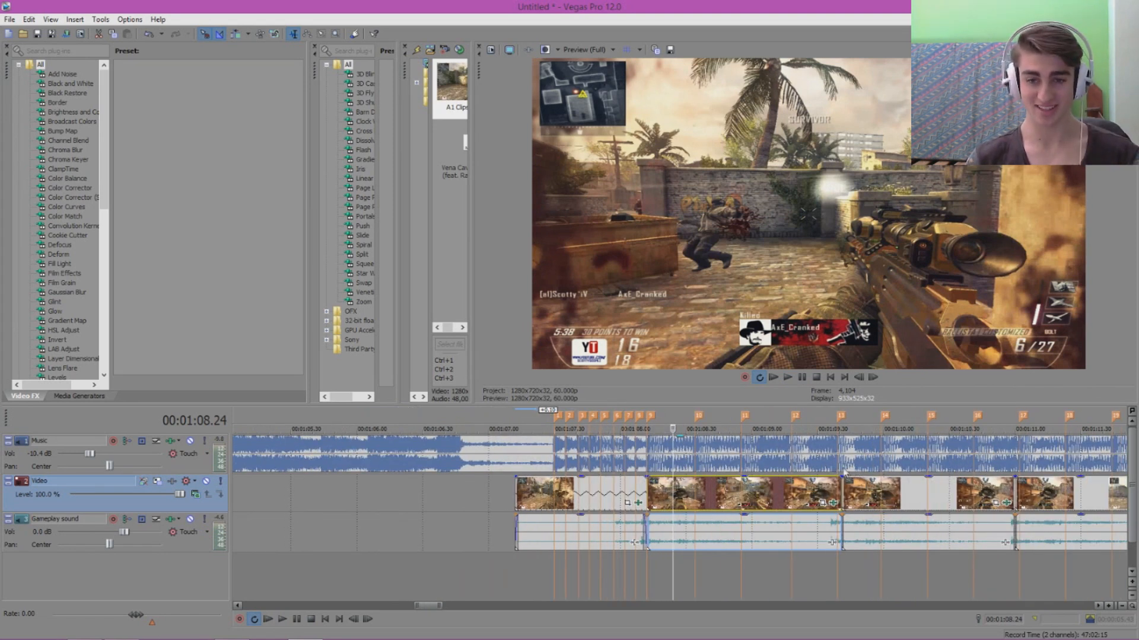
pyautogui.click(614, 416)
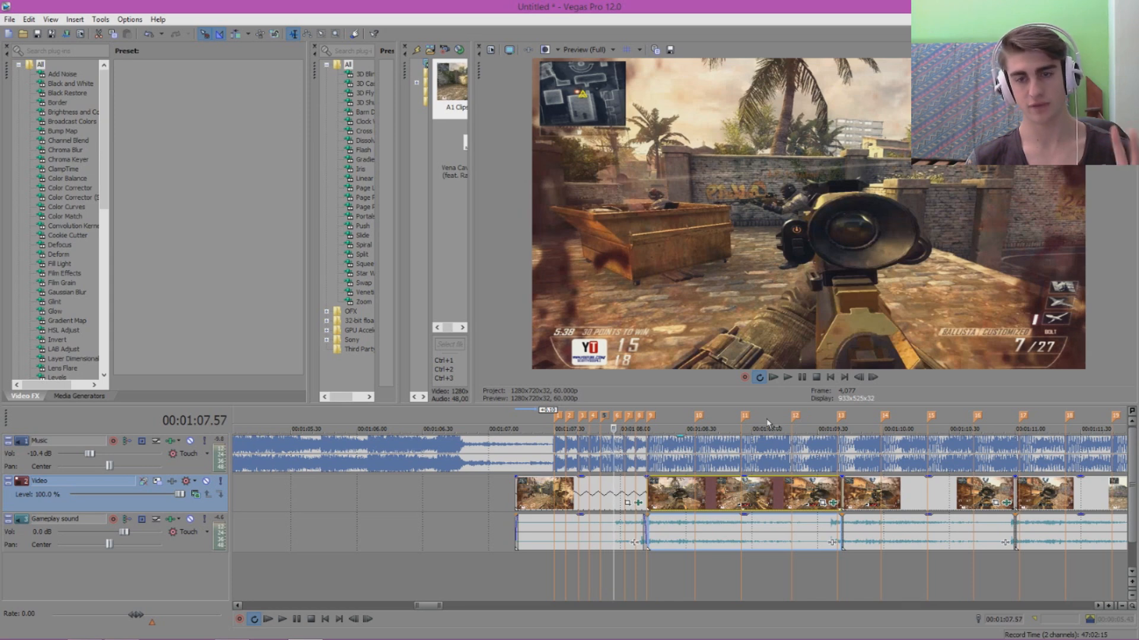
pyautogui.click(790, 378)
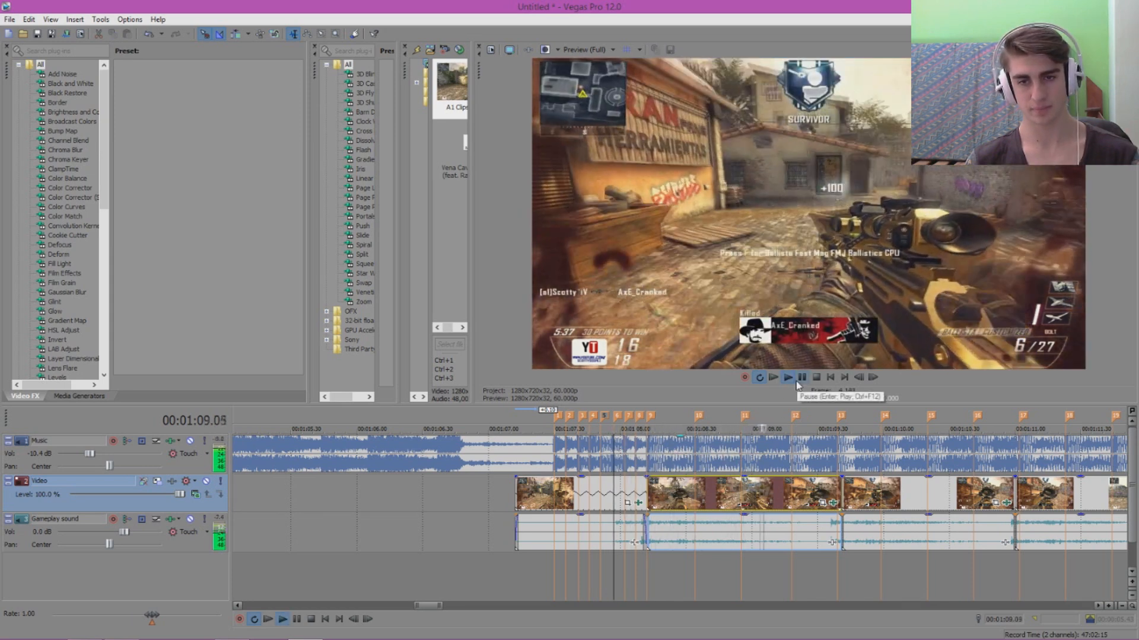
pyautogui.click(796, 383)
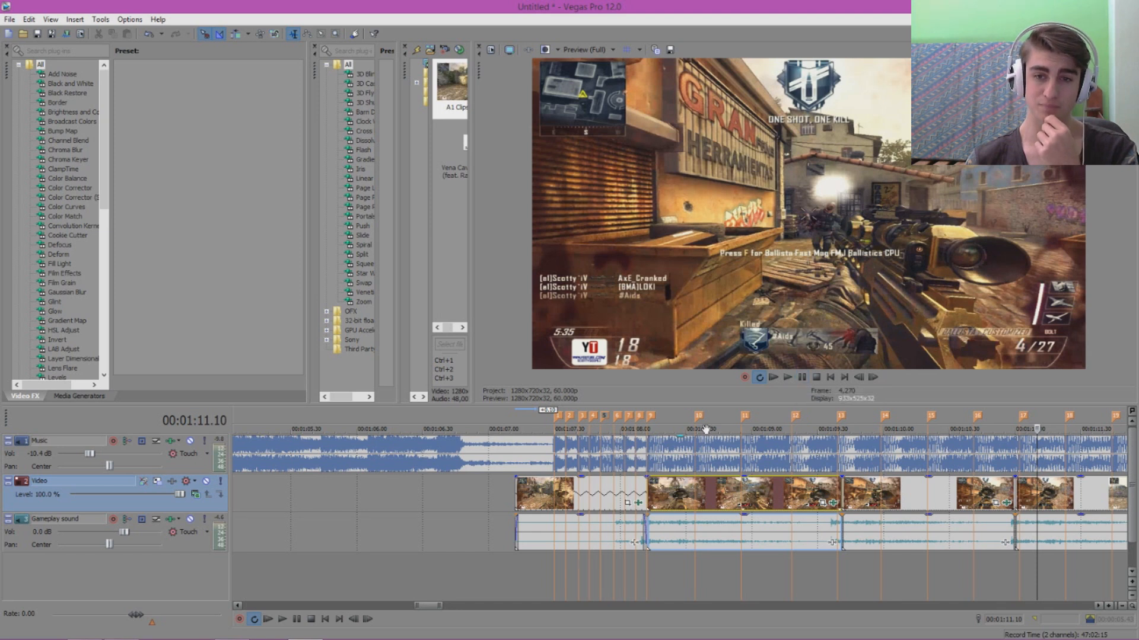
# - Delete beat markers 11 and 10 above the second gameplay clip, keeping marker 12
pyautogui.click(795, 416)
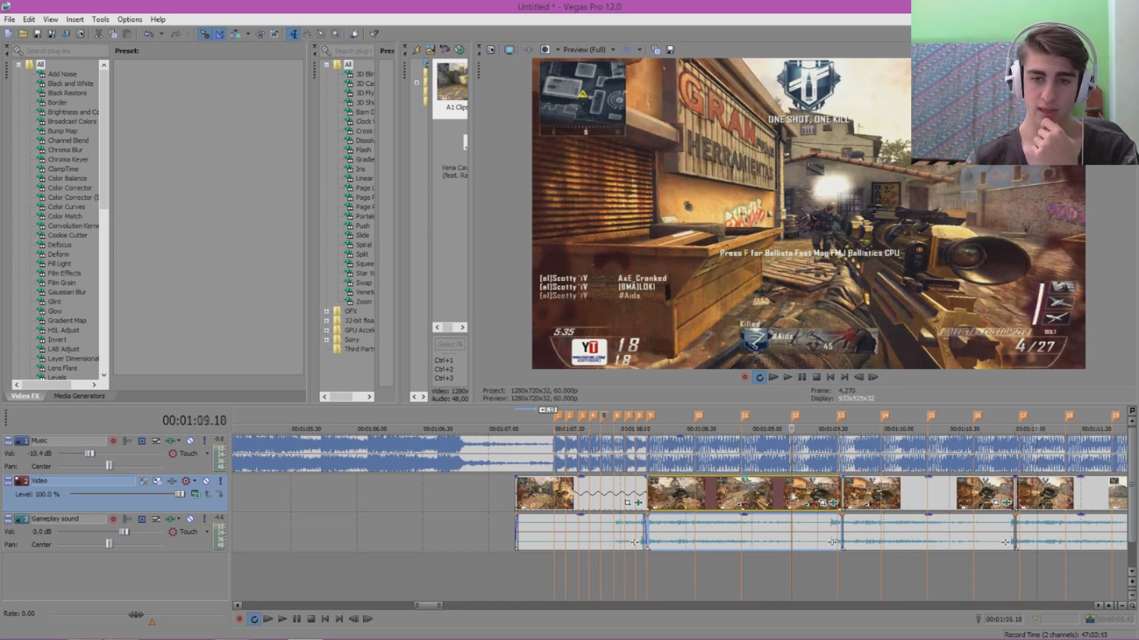
pyautogui.click(743, 417)
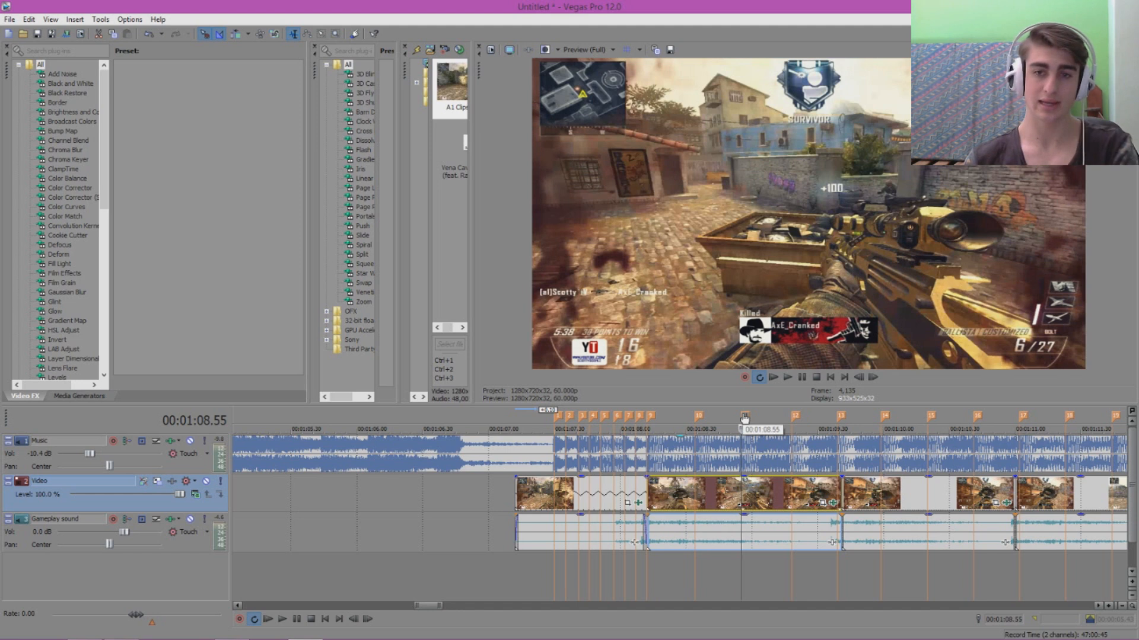
pyautogui.rightClick(743, 417)
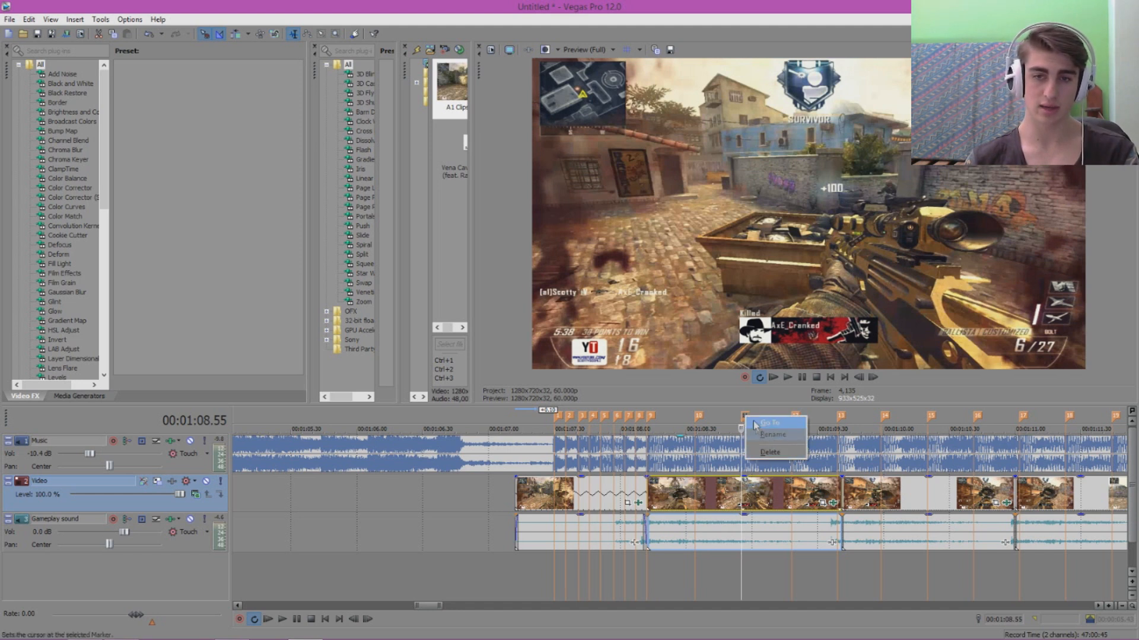
pyautogui.click(769, 452)
pyautogui.click(697, 419)
pyautogui.rightClick(698, 419)
pyautogui.click(725, 453)
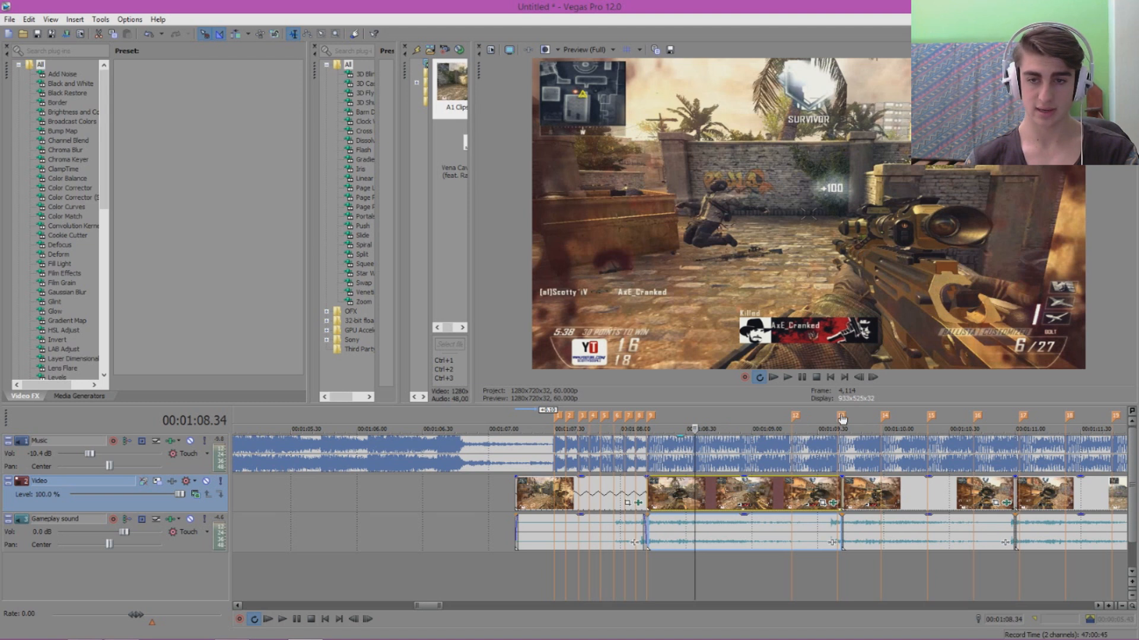
# - Delete beat markers 13 and 14 at the start of the third gameplay clip
pyautogui.click(842, 419)
pyautogui.rightClick(842, 419)
pyautogui.click(870, 453)
pyautogui.click(883, 418)
pyautogui.rightClick(883, 418)
pyautogui.click(913, 451)
# - Delete beat markers 16 and 17 around the start of the fourth gameplay clip
pyautogui.click(976, 417)
pyautogui.rightClick(976, 417)
pyautogui.click(1007, 451)
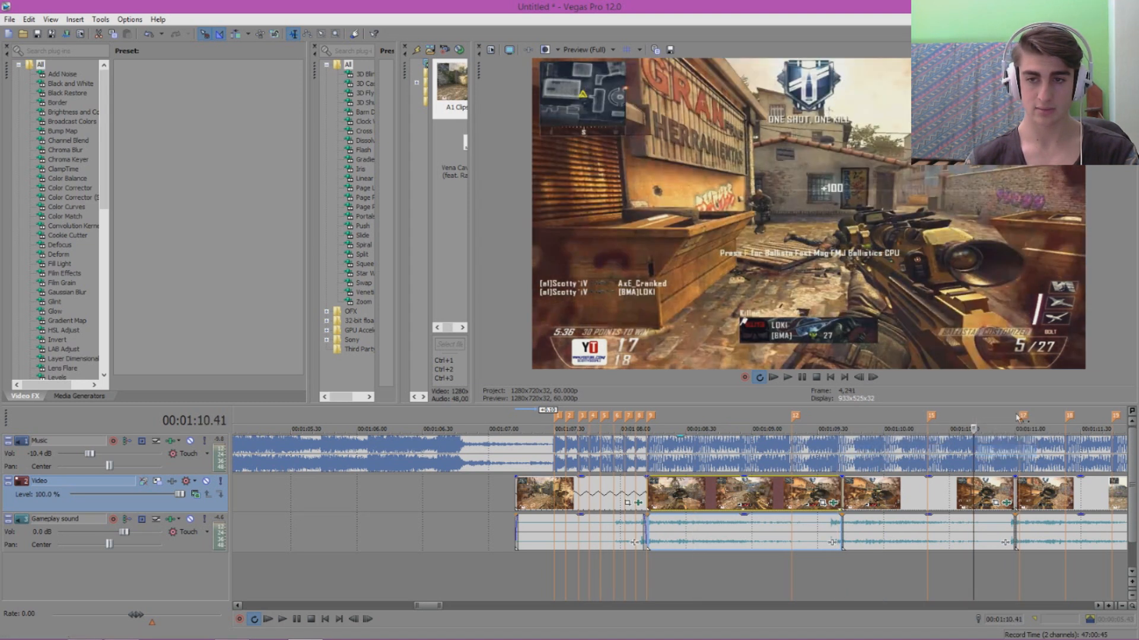
pyautogui.click(1019, 417)
pyautogui.rightClick(1020, 416)
pyautogui.click(1048, 451)
# - Delete beat markers 19, 20, 22 and 23 above the last two gameplay clips, keeping markers 18 and 21
pyautogui.scroll(-3, 948, 463)
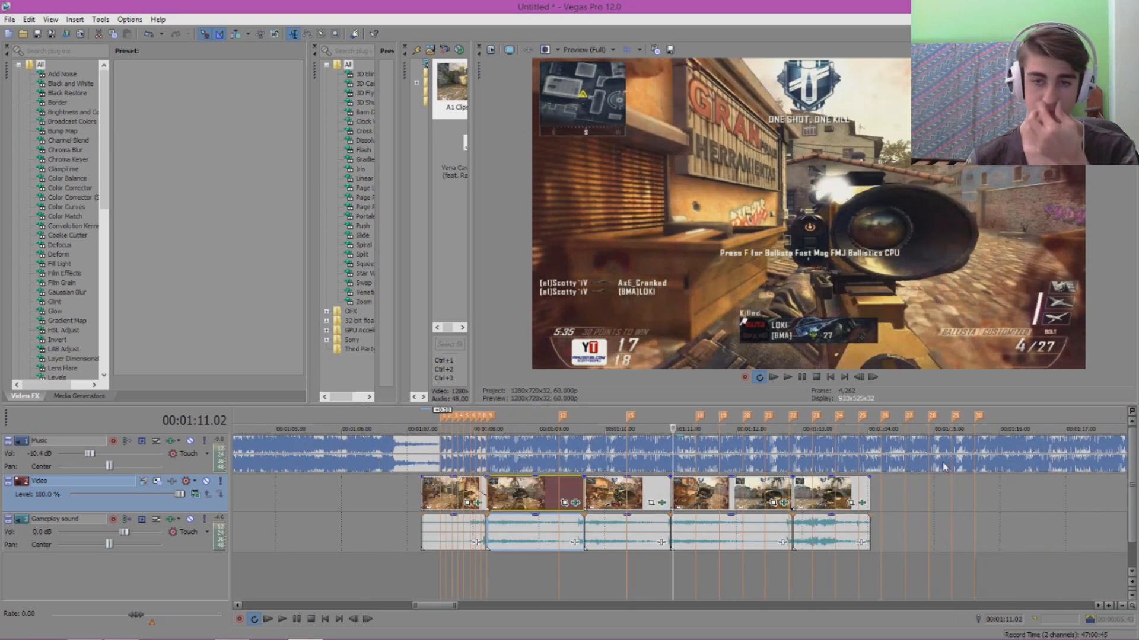
pyautogui.scroll(2, 762, 456)
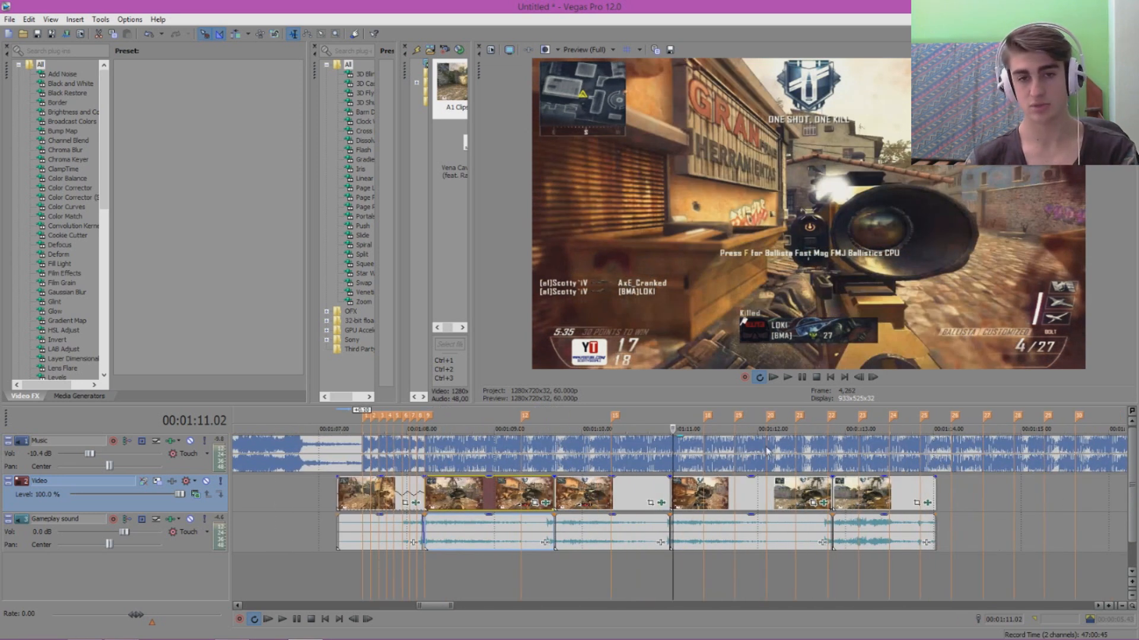
pyautogui.click(707, 417)
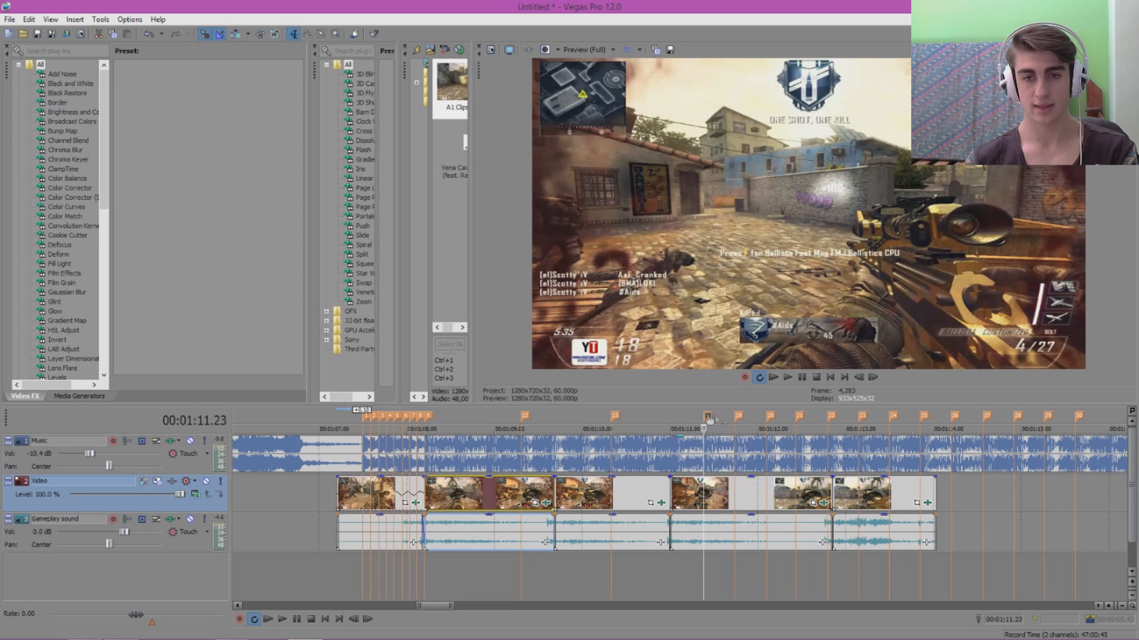
pyautogui.click(738, 418)
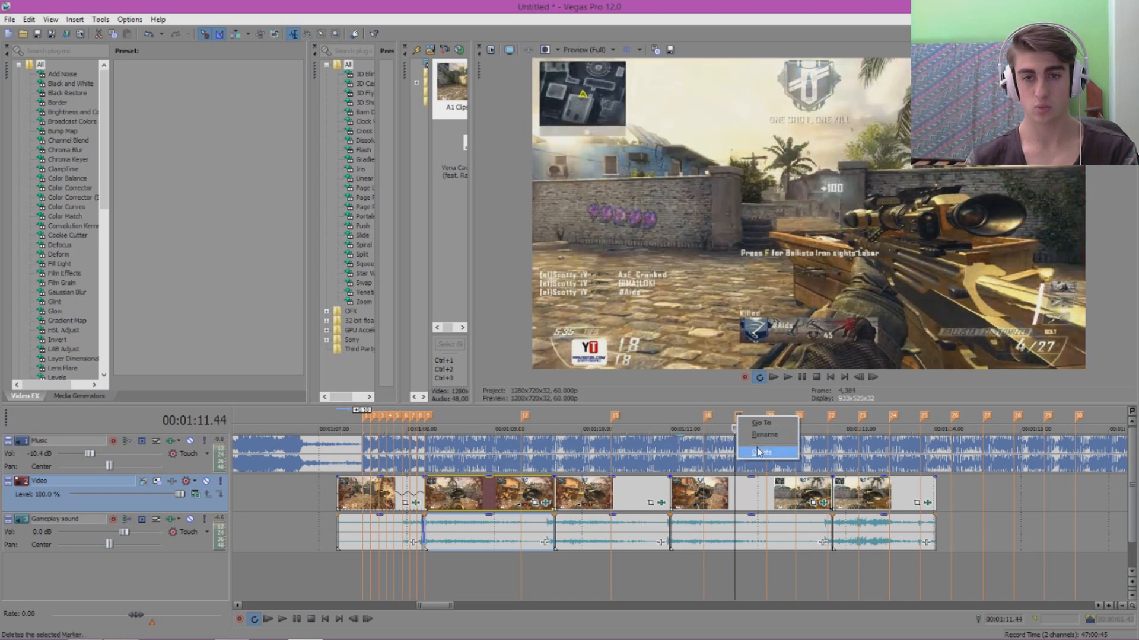
pyautogui.click(770, 417)
pyautogui.click(799, 416)
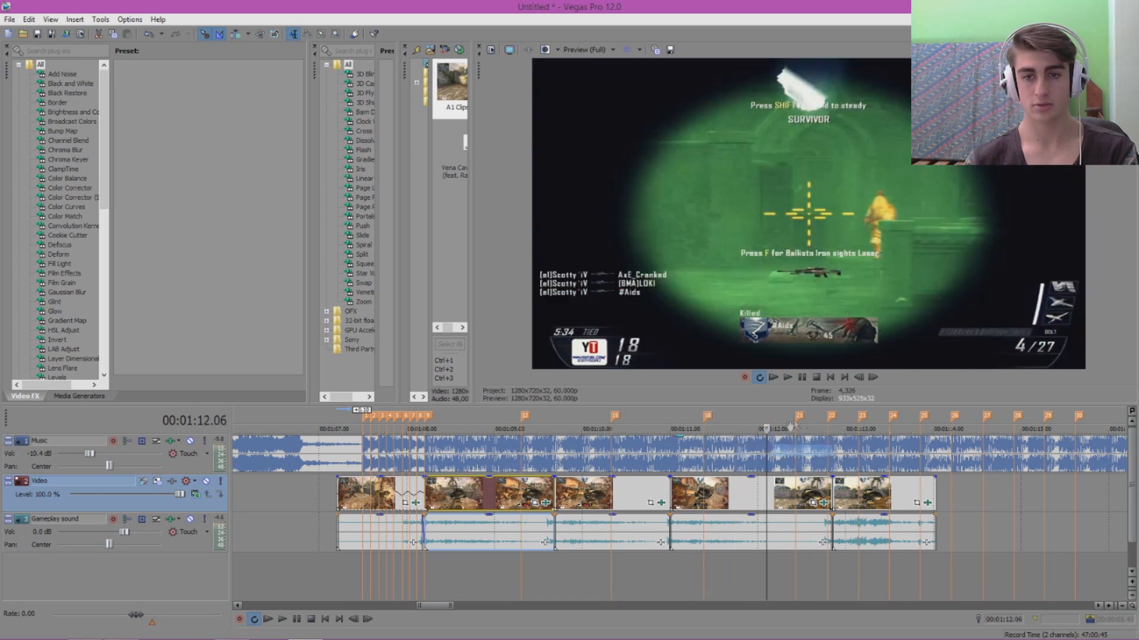
pyautogui.rightClick(833, 417)
pyautogui.click(854, 454)
pyautogui.rightClick(863, 420)
pyautogui.click(885, 454)
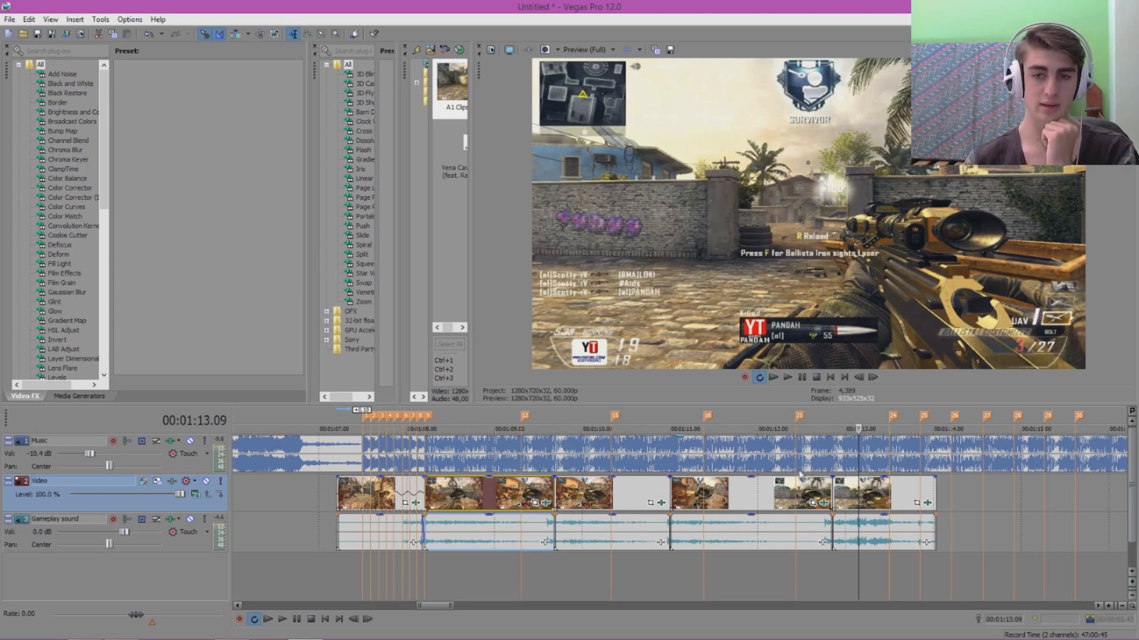
# - Play the section from 00:01:07.49 across the ninth marker to compare the second clip's shot timing with marker 12
pyautogui.click(485, 448)
pyautogui.scroll(5, 484, 447)
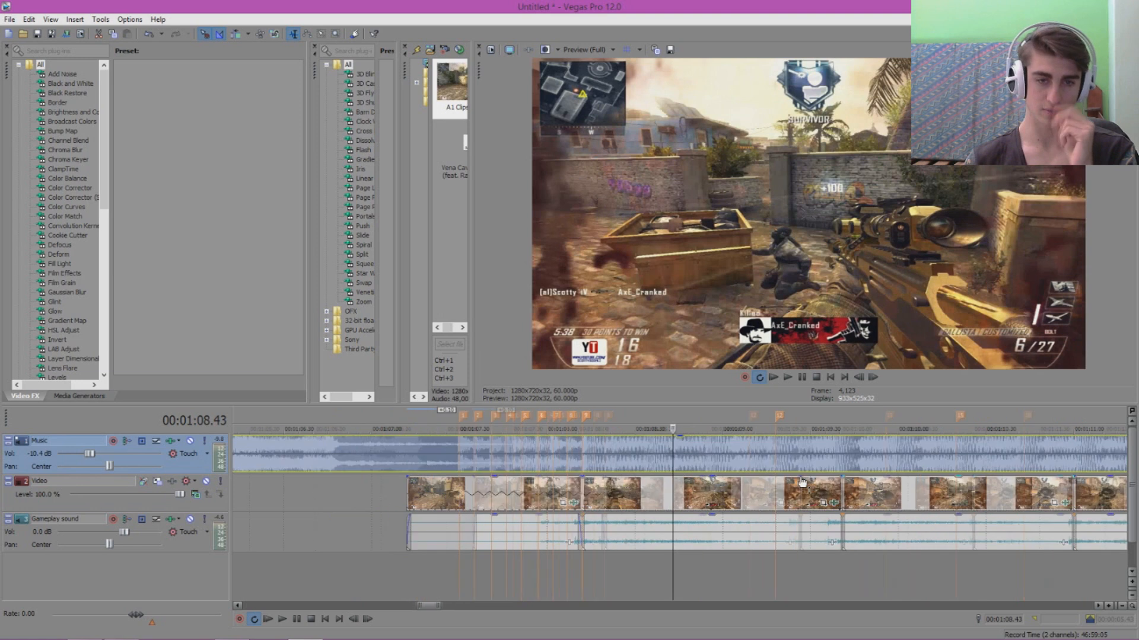
pyautogui.click(537, 428)
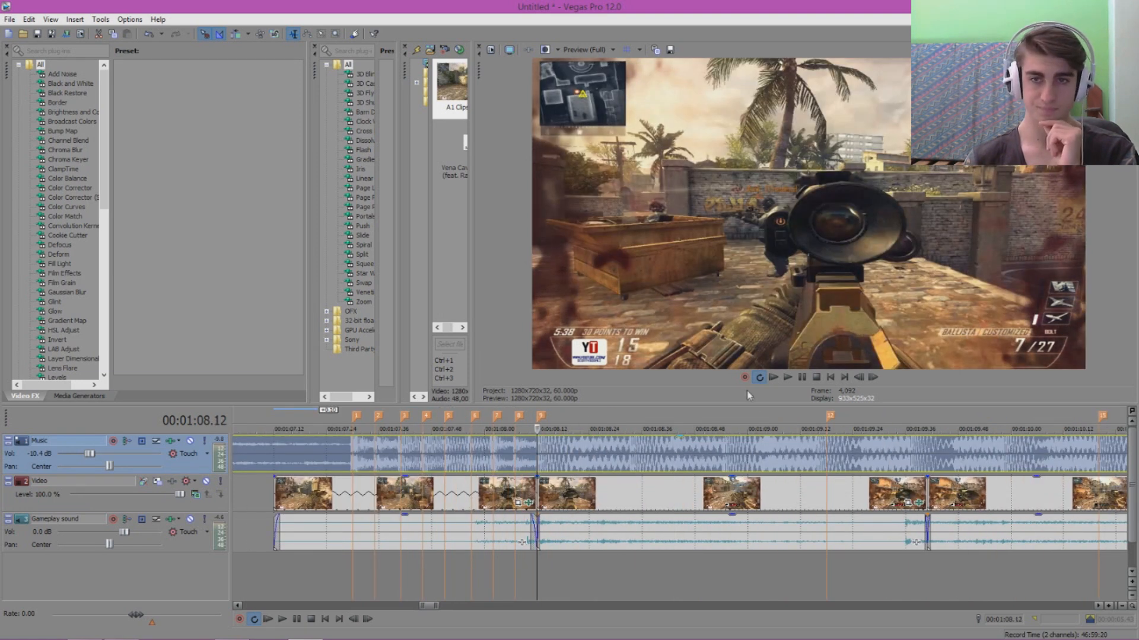
pyautogui.click(435, 429)
pyautogui.click(787, 378)
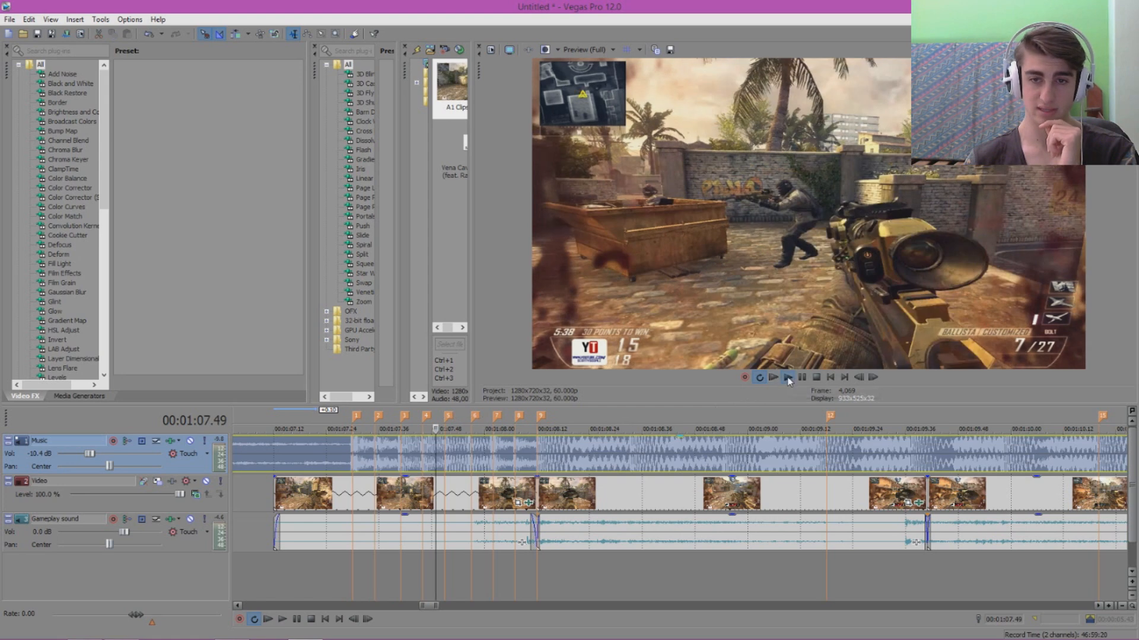
pyautogui.click(801, 377)
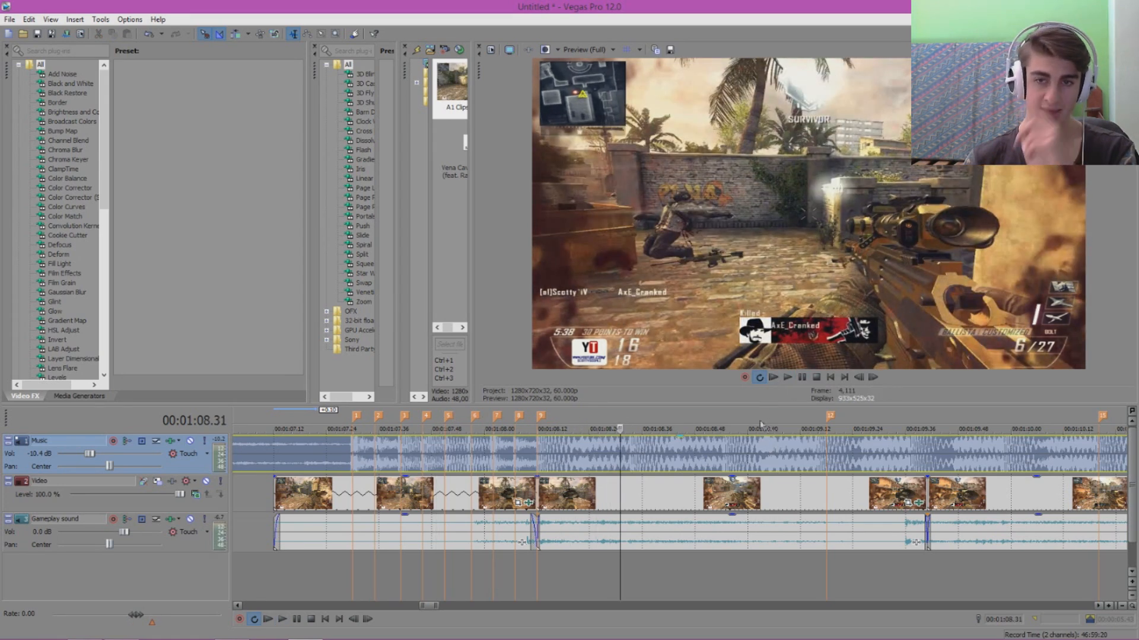
pyautogui.click(788, 378)
pyautogui.click(802, 377)
# - Compare the frames at the second gameplay clip's start, 00:01:08.12, and its end, 00:01:09.41
pyautogui.click(926, 496)
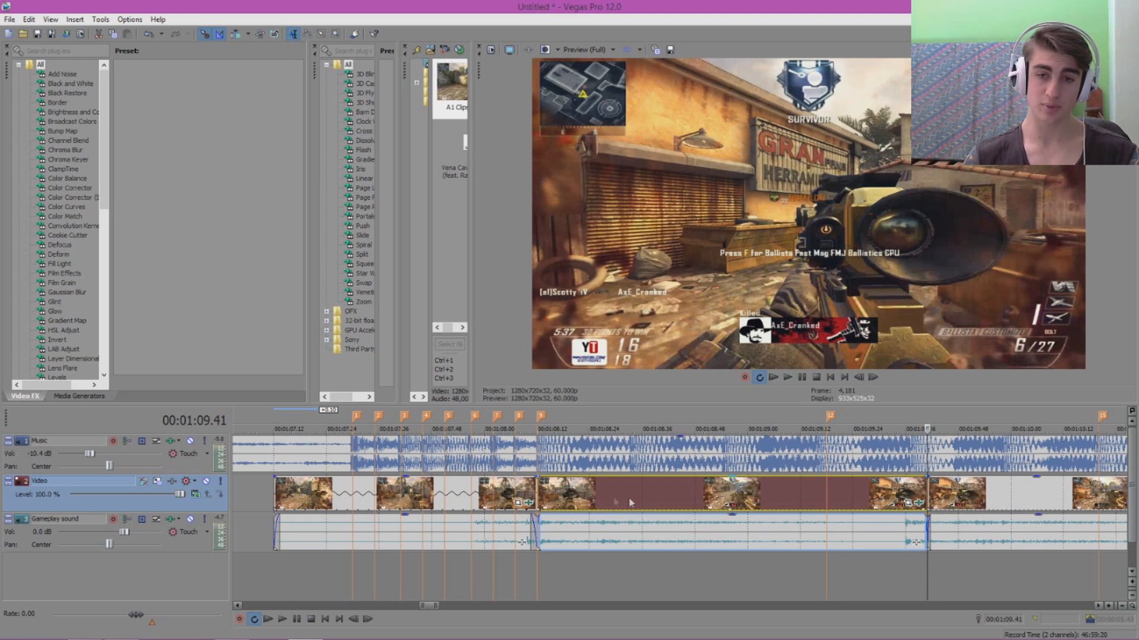
pyautogui.click(541, 493)
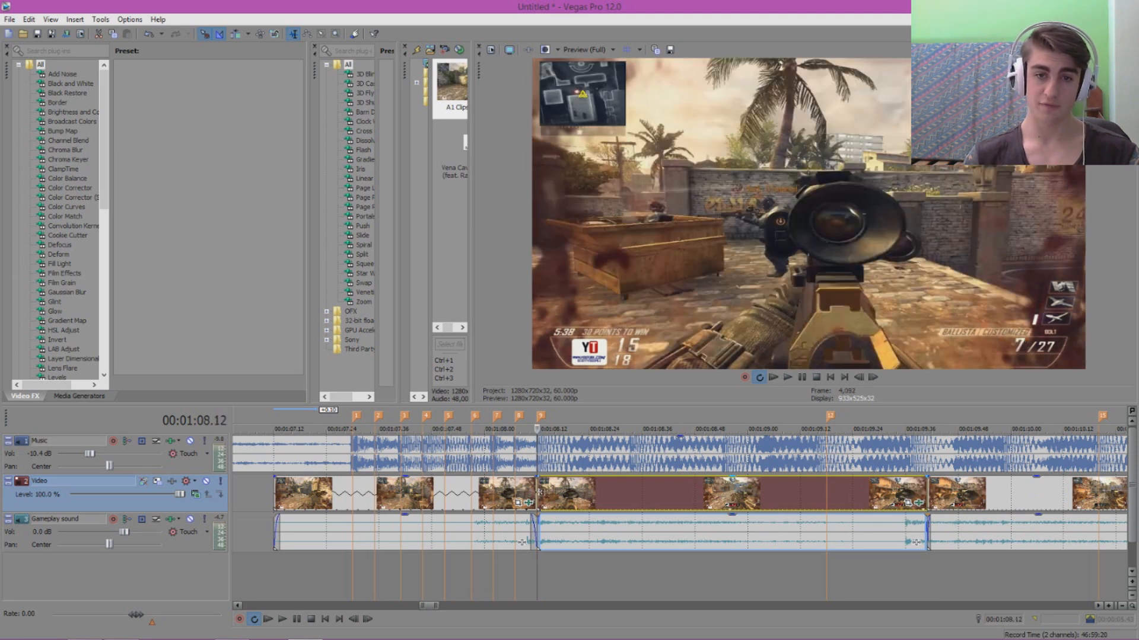
pyautogui.click(925, 494)
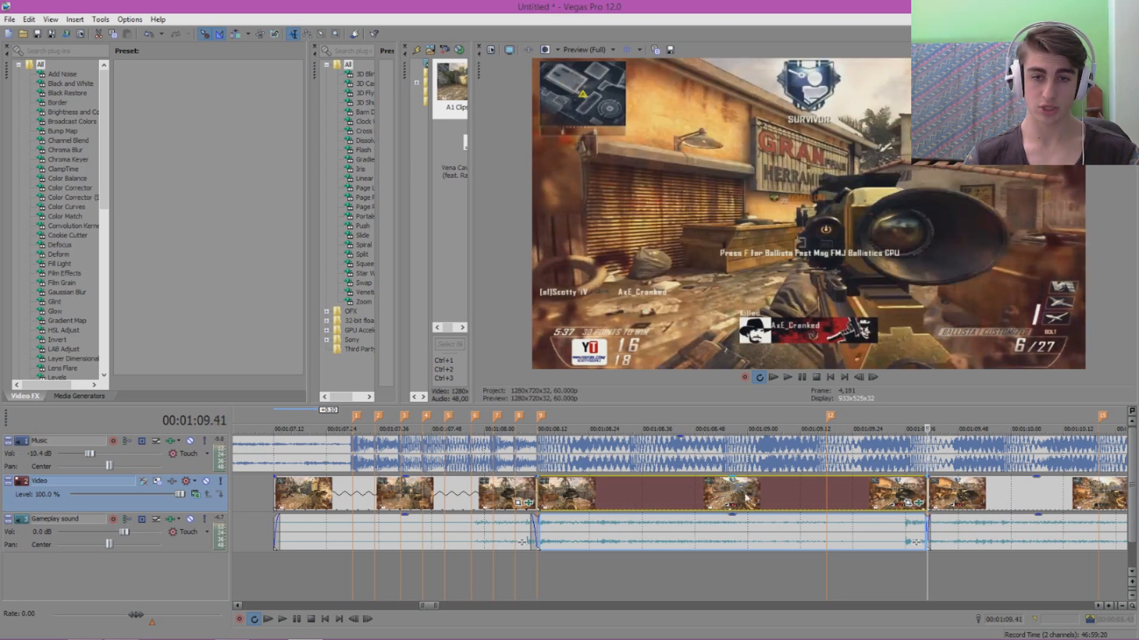
pyautogui.doubleClick(671, 497)
pyautogui.press('space')
pyautogui.scroll(-4, 844, 508)
pyautogui.moveTo(1096, 430); pyautogui.dragTo(1136, 430)
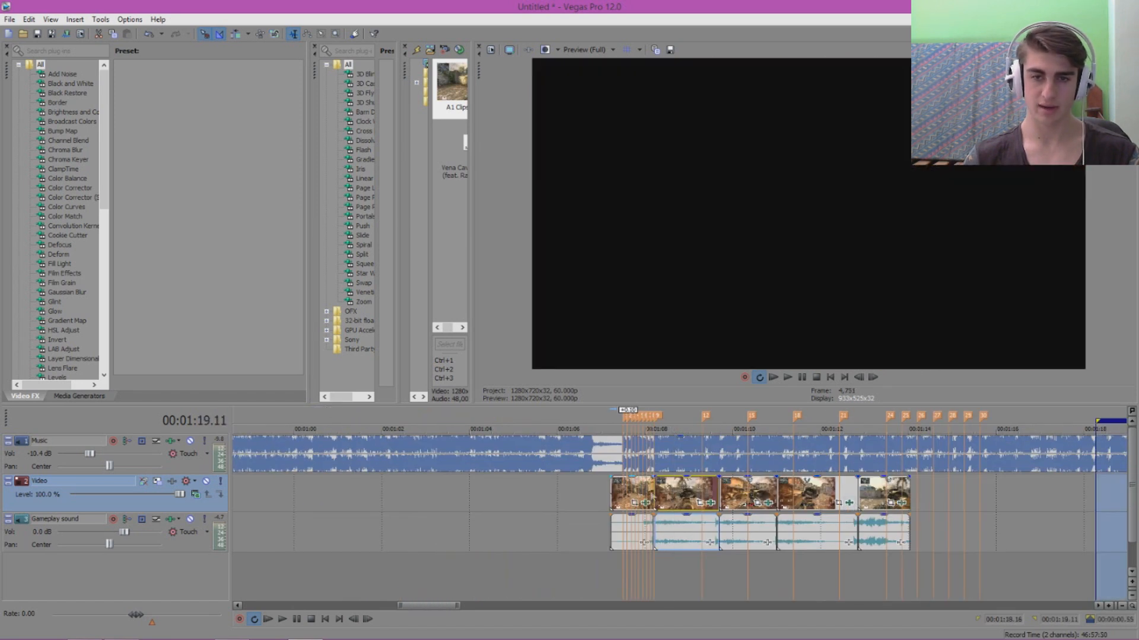
# - Find the frame just after the kill in the second gameplay clip and split the clip there at 00:01:08.38
pyautogui.click(685, 497)
pyautogui.scroll(4, 693, 498)
pyautogui.click(608, 497)
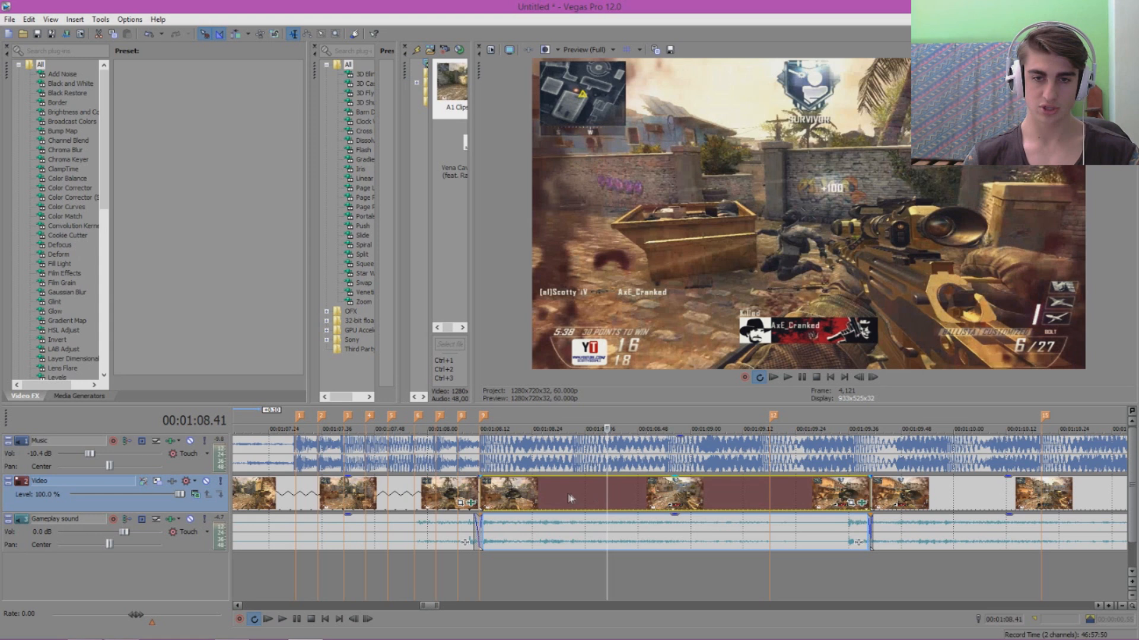
pyautogui.click(581, 498)
pyautogui.click(594, 500)
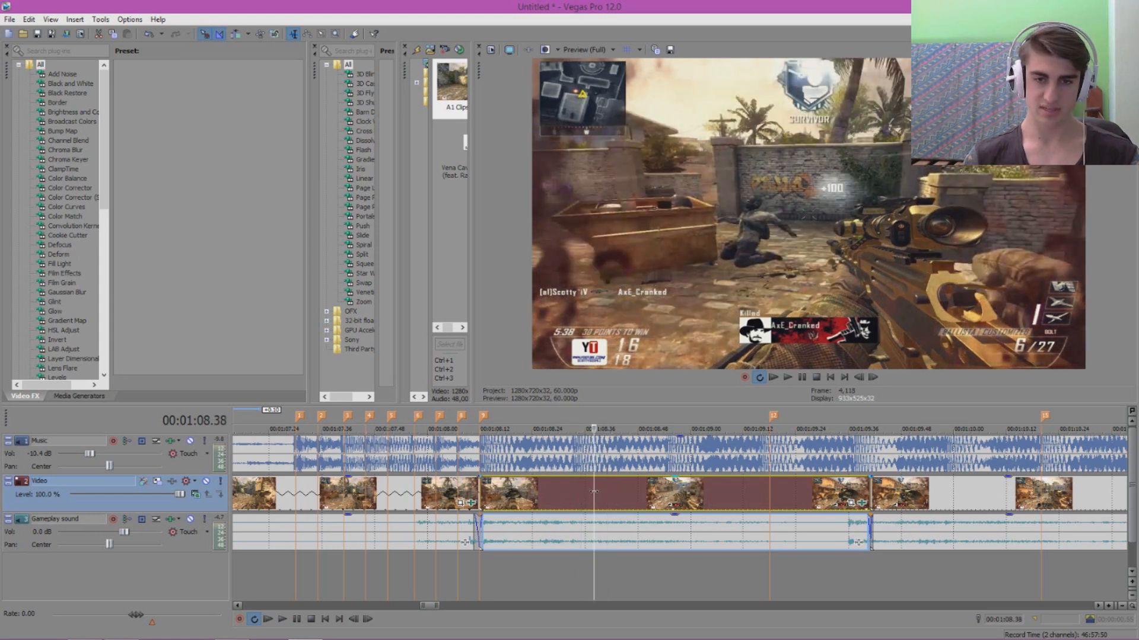
pyautogui.click(584, 497)
pyautogui.click(567, 497)
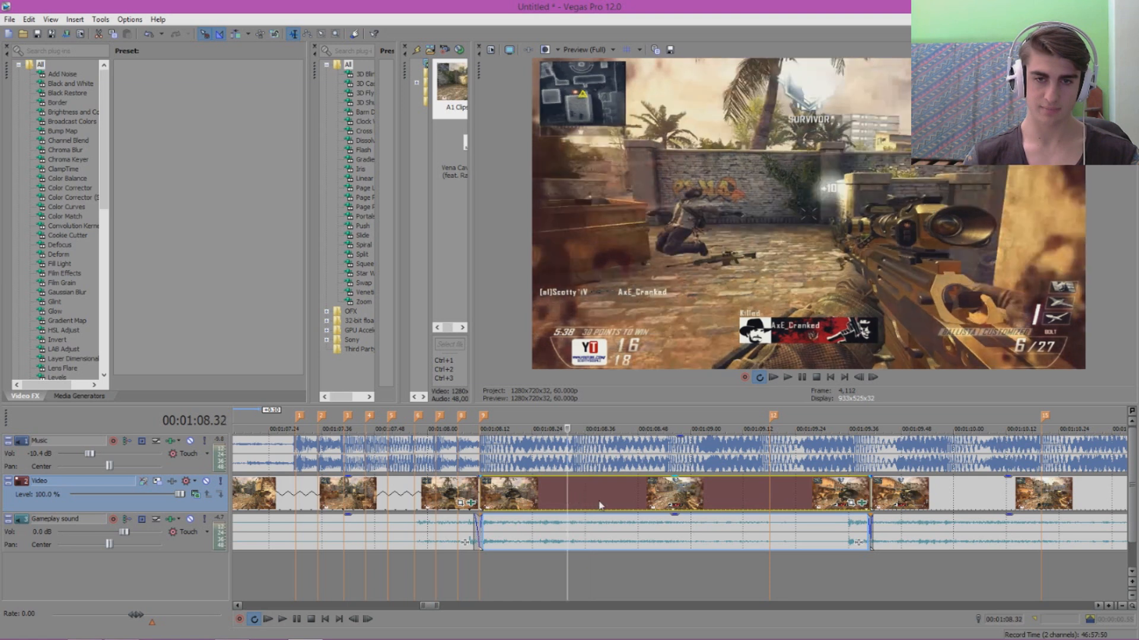
pyautogui.click(594, 498)
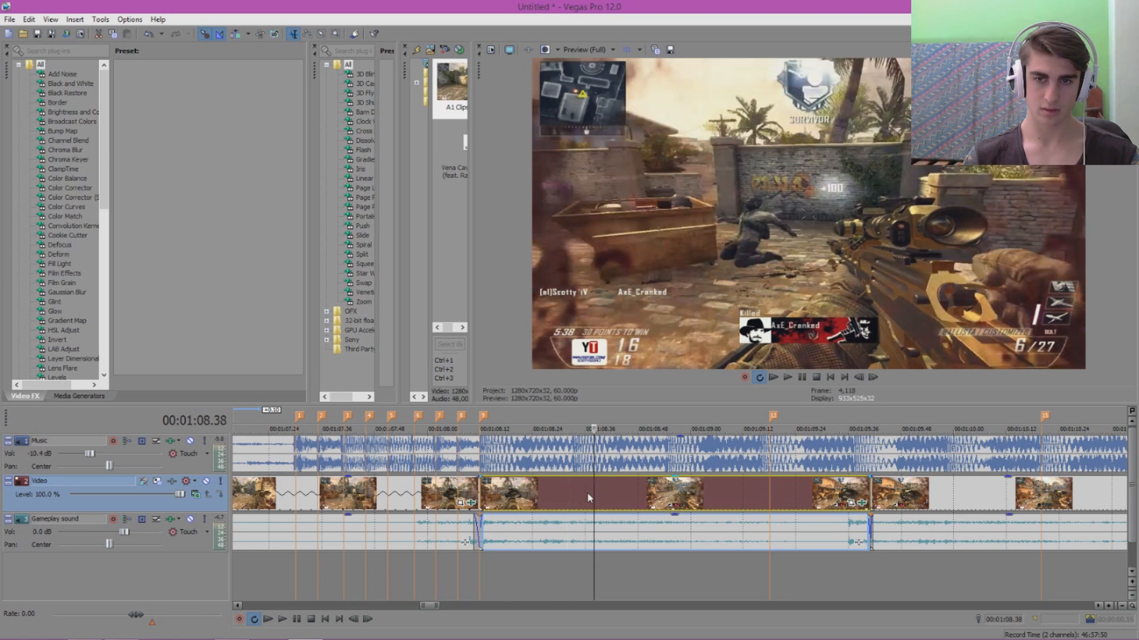
pyautogui.press('s')
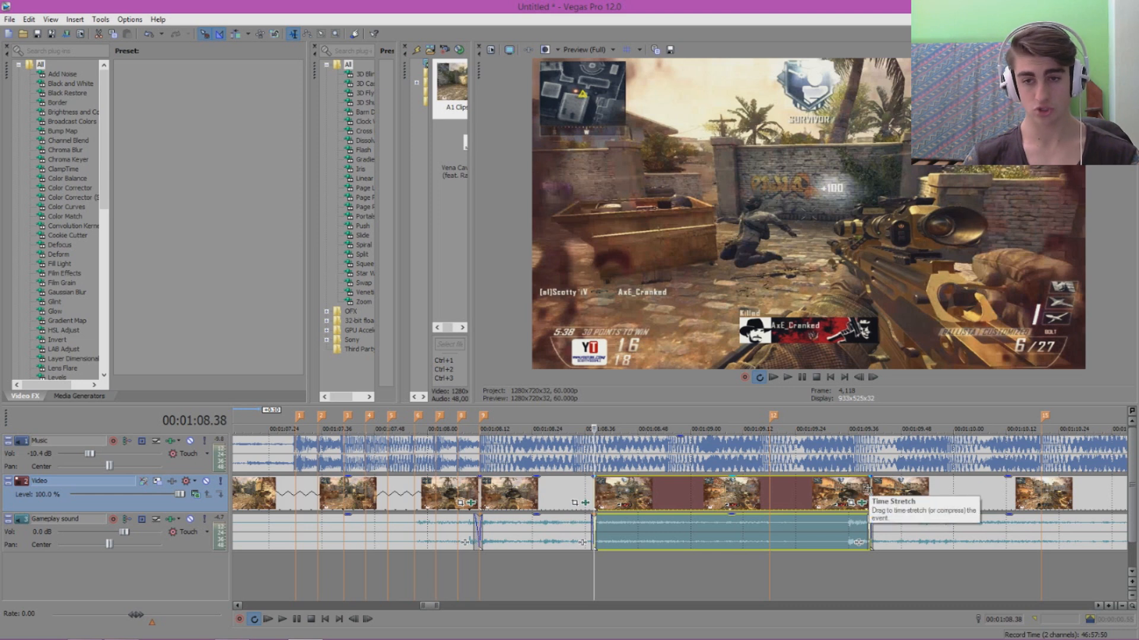
# - Time-compress the second clip's latter part to end on marker 12, and move the third gameplay clip to start there
pyautogui.moveTo(866, 490); pyautogui.dragTo(763, 492)
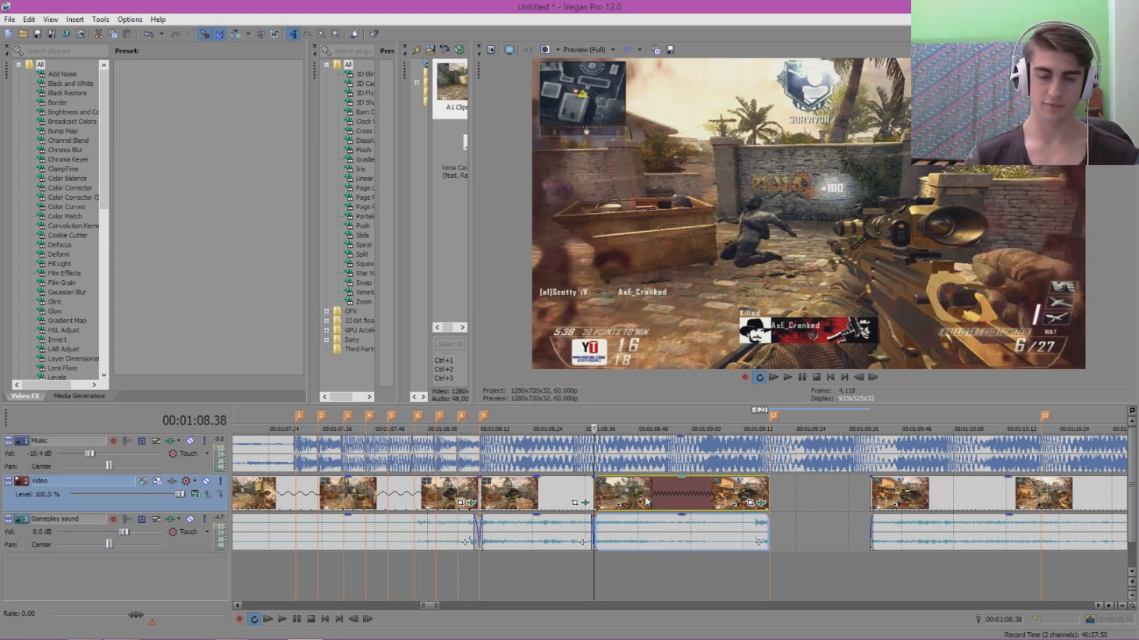
pyautogui.press('Left')
pyautogui.press('Left')
pyautogui.press('Left')
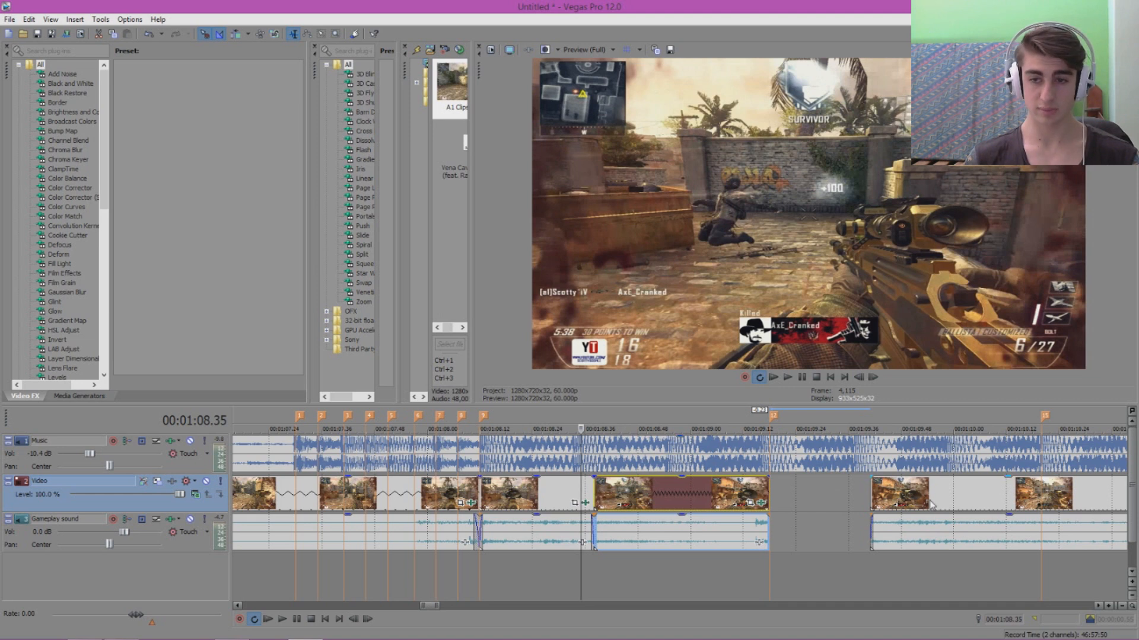
pyautogui.scroll(-5, 955, 501)
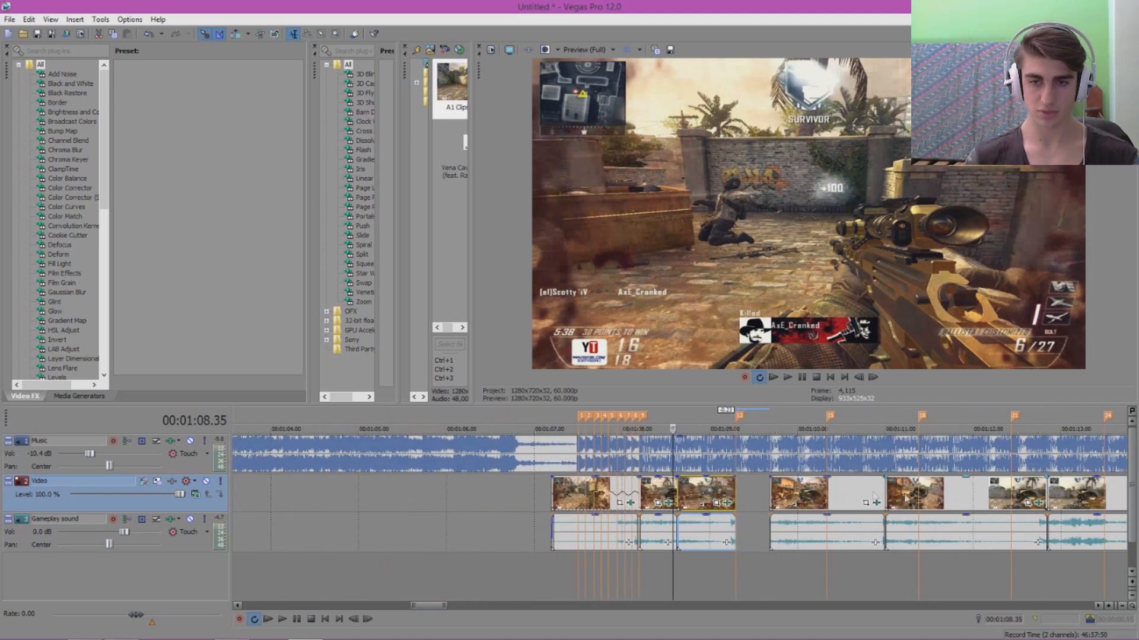
pyautogui.scroll(2, 823, 495)
pyautogui.moveTo(900, 500); pyautogui.dragTo(837, 498)
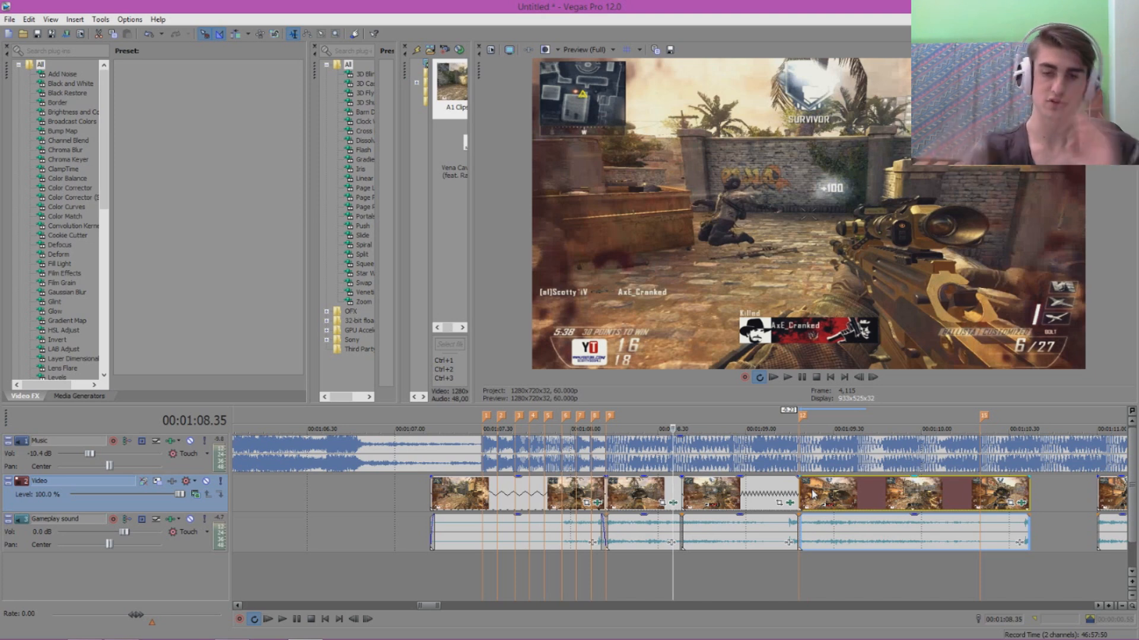
# - Play from 00:01:07.27 past marker 12 to check the shot timing against the beat
pyautogui.click(474, 413)
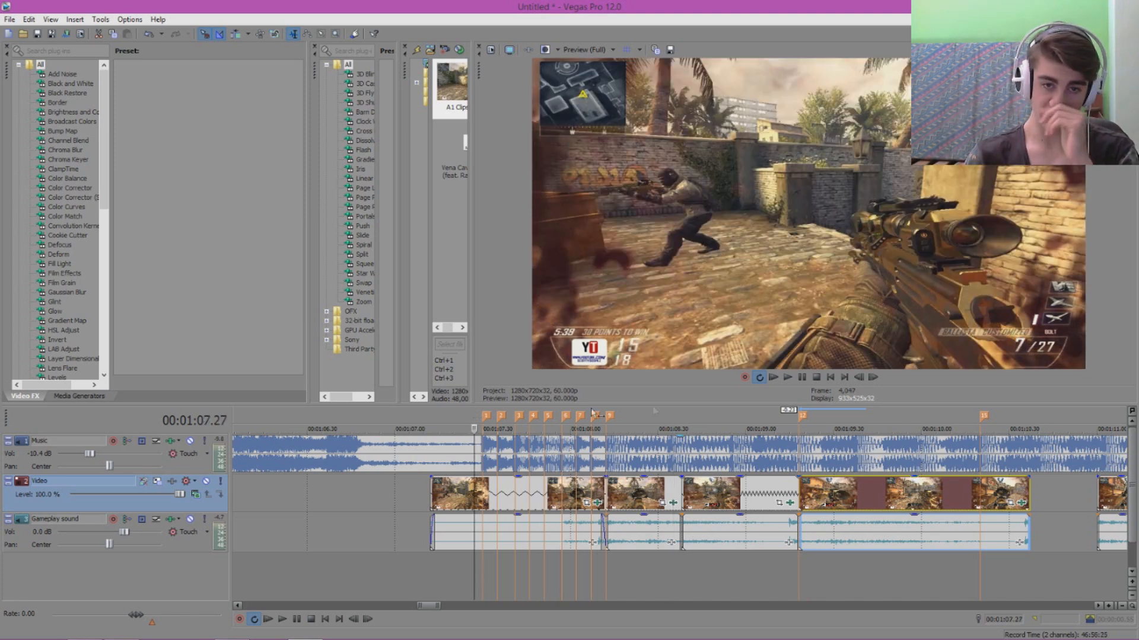
pyautogui.click(788, 377)
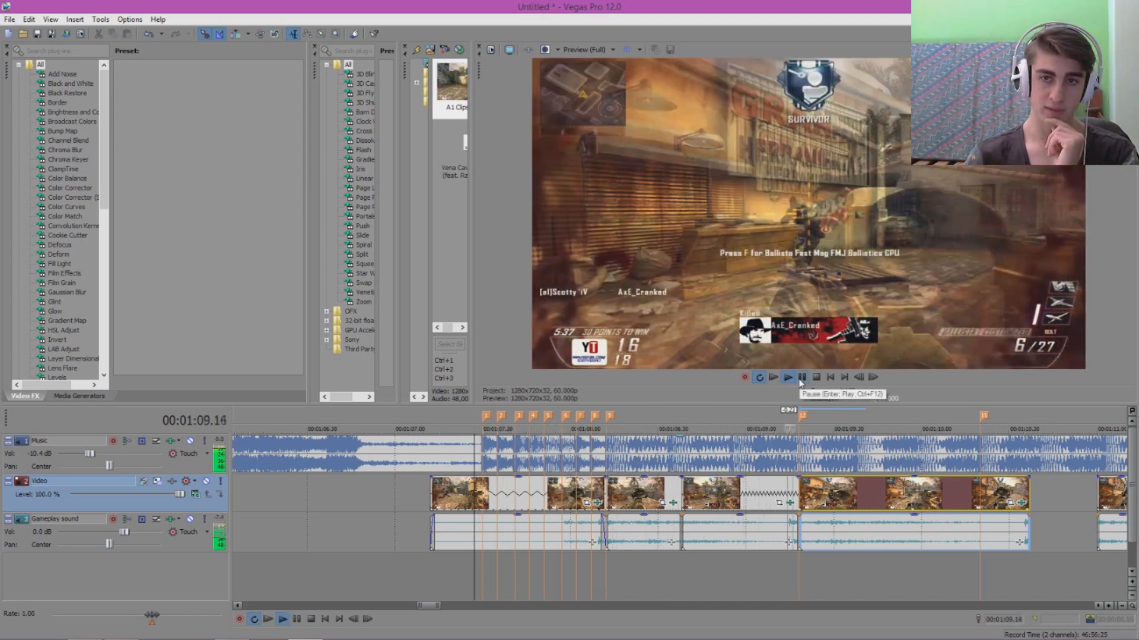
pyautogui.click(801, 377)
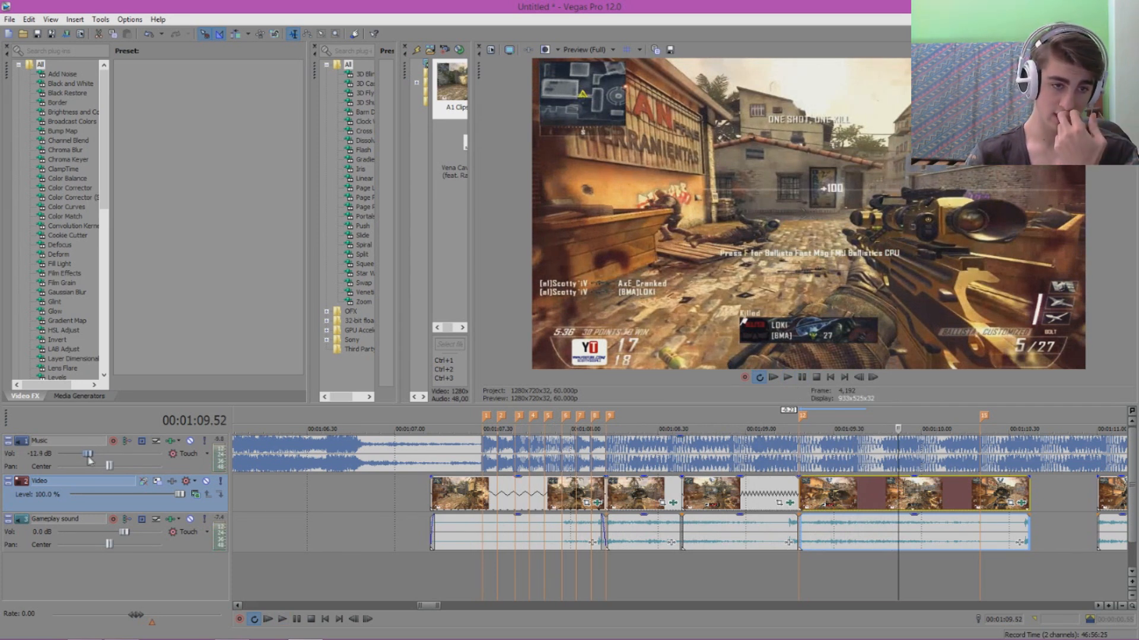
# - Split the third gameplay clip at 00:01:09.39 and time-compress its latter part to end on marker 15
pyautogui.scroll(5, 797, 491)
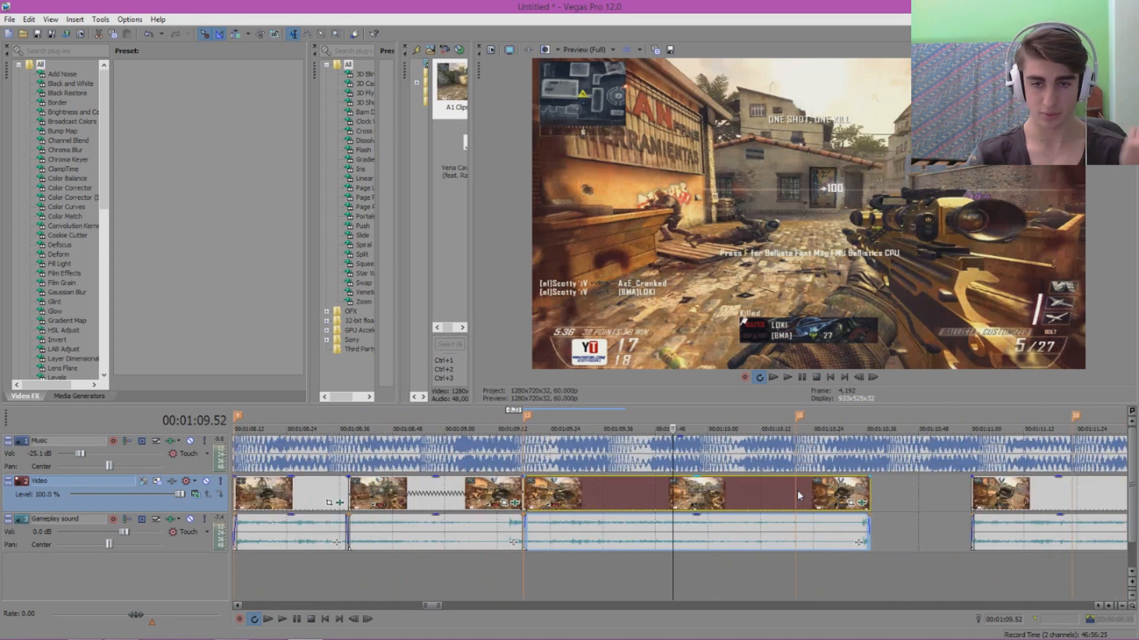
pyautogui.click(617, 493)
pyautogui.press('s')
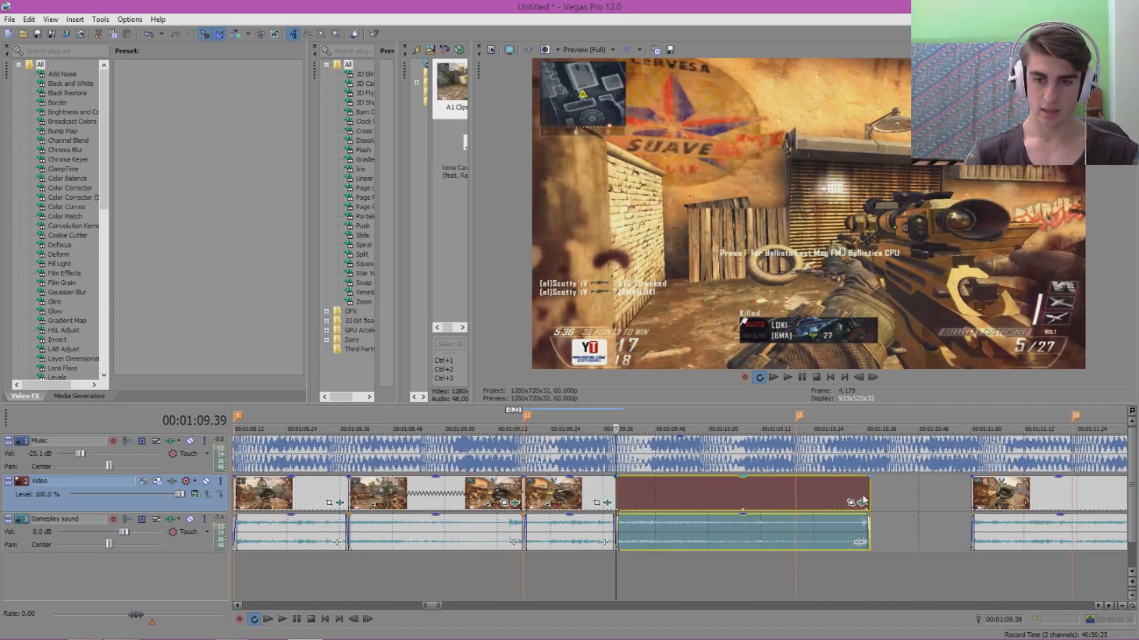
pyautogui.moveTo(867, 494); pyautogui.dragTo(793, 495)
# - Move the fourth gameplay clip to start at marker 15 and split it at 00:01:10.37
pyautogui.moveTo(1025, 500); pyautogui.dragTo(850, 501)
pyautogui.scroll(-3, 850, 501)
pyautogui.scroll(2, 842, 504)
pyautogui.scroll(-2, 836, 504)
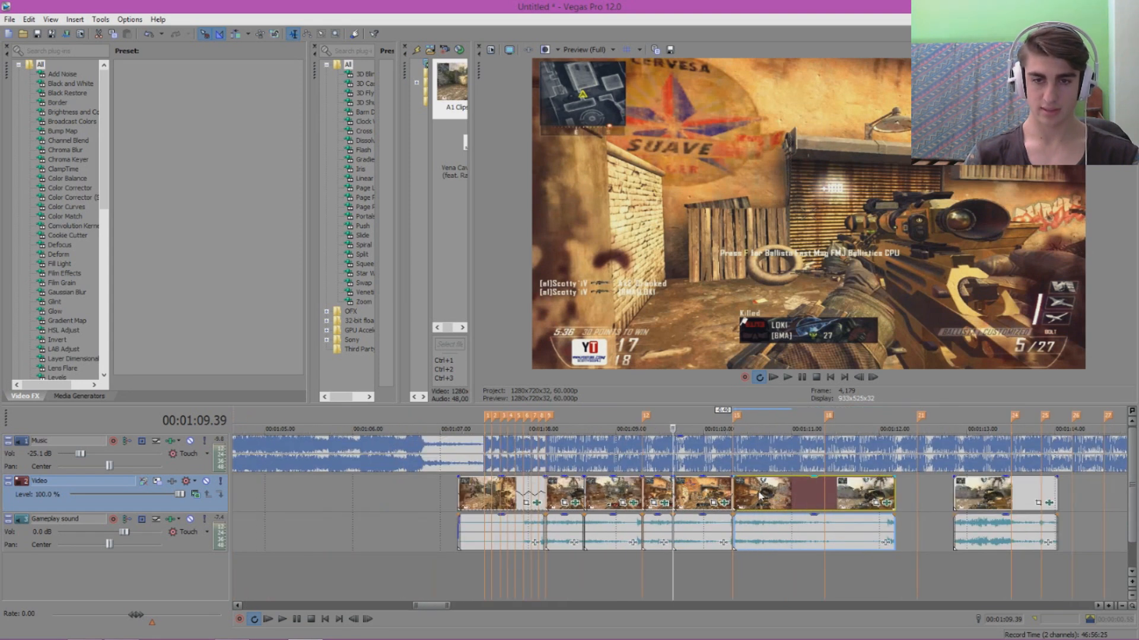
pyautogui.press('s')
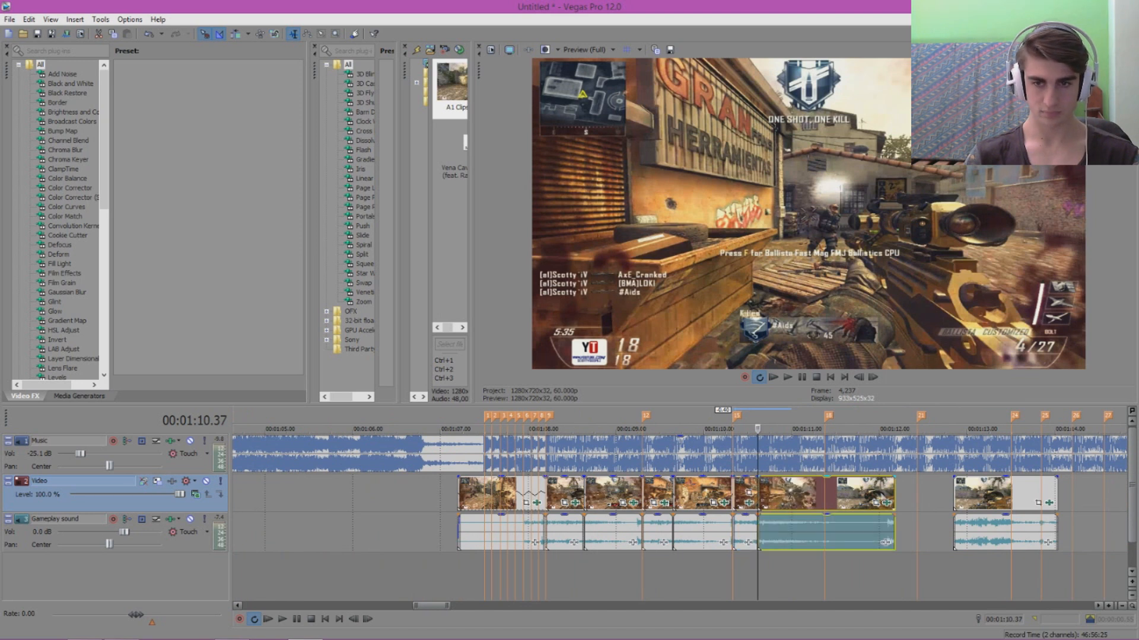
# - Time-compress the fourth clip's latter part to end on marker 18, and move the last gameplay clip to start there
pyautogui.moveTo(894, 493); pyautogui.dragTo(825, 492)
pyautogui.moveTo(970, 495); pyautogui.dragTo(846, 496)
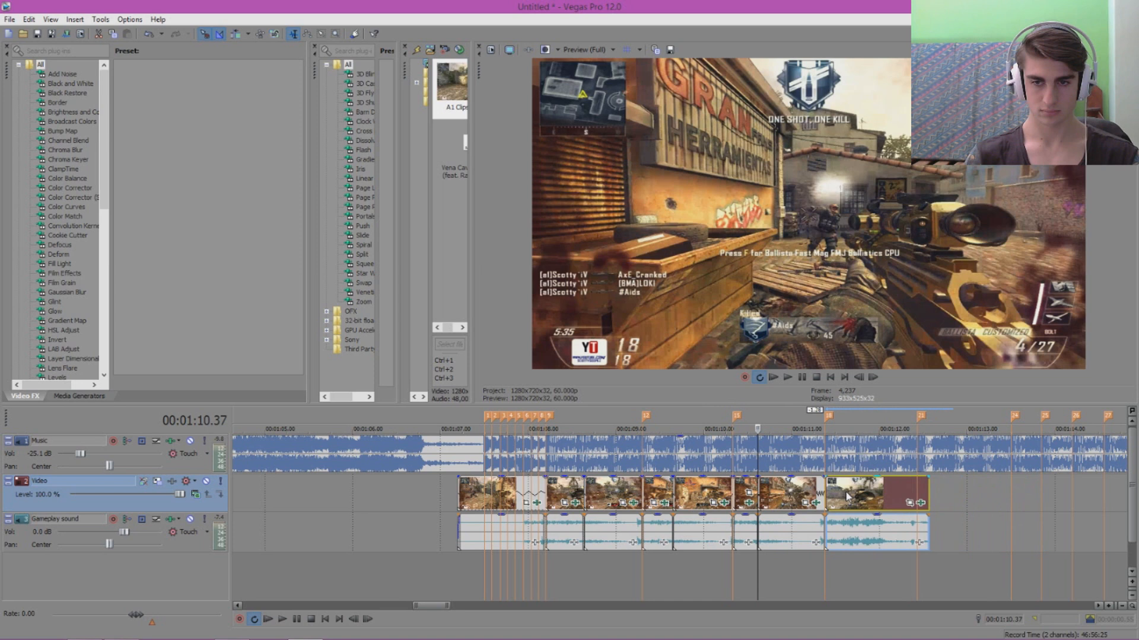
# - Play the section across marker 18 to check the shot timing at the last clip's start
pyautogui.click(749, 429)
pyautogui.click(788, 378)
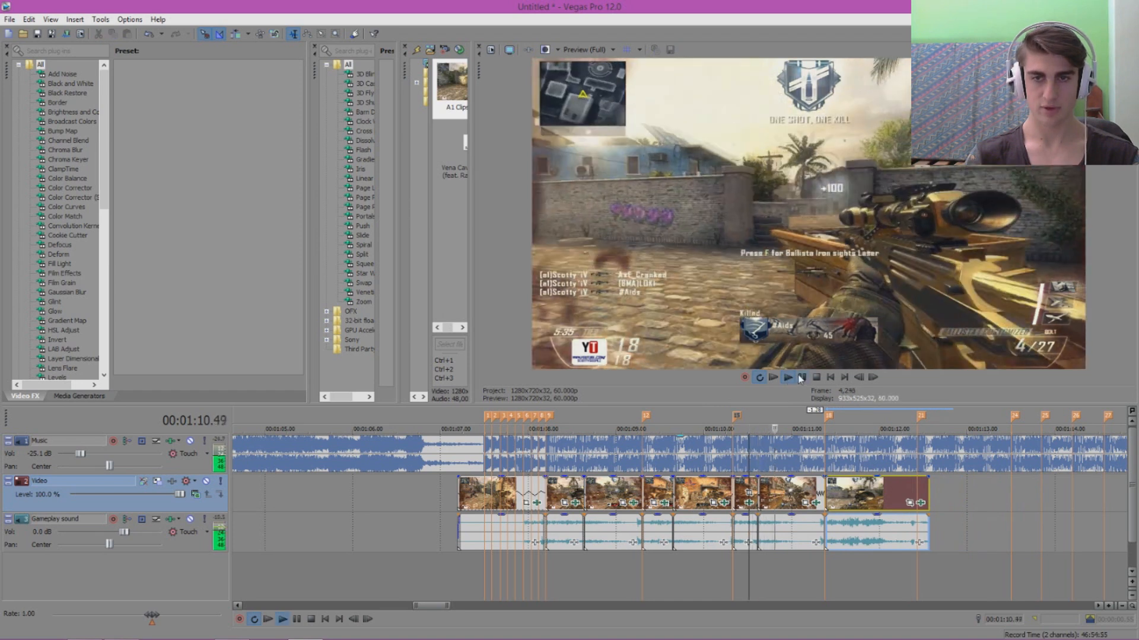
pyautogui.click(800, 378)
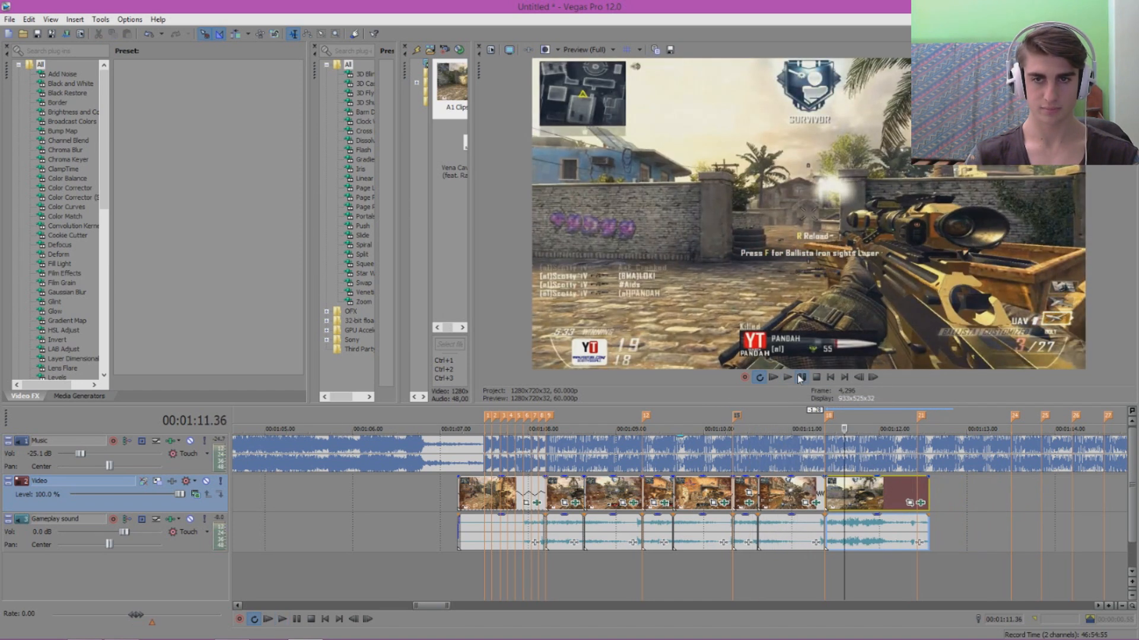
# - Split the last gameplay clip's video and sound at 00:01:11.42, after the shot that follows marker 18
pyautogui.click(822, 425)
pyautogui.scroll(5, 884, 484)
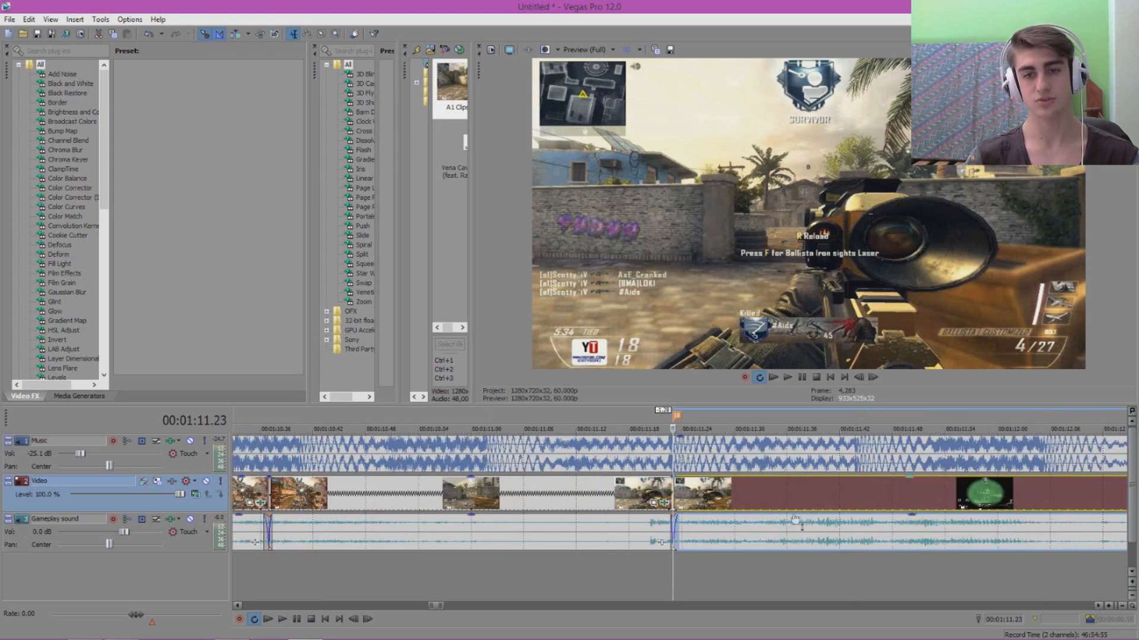
pyautogui.click(795, 521)
pyautogui.click(841, 541)
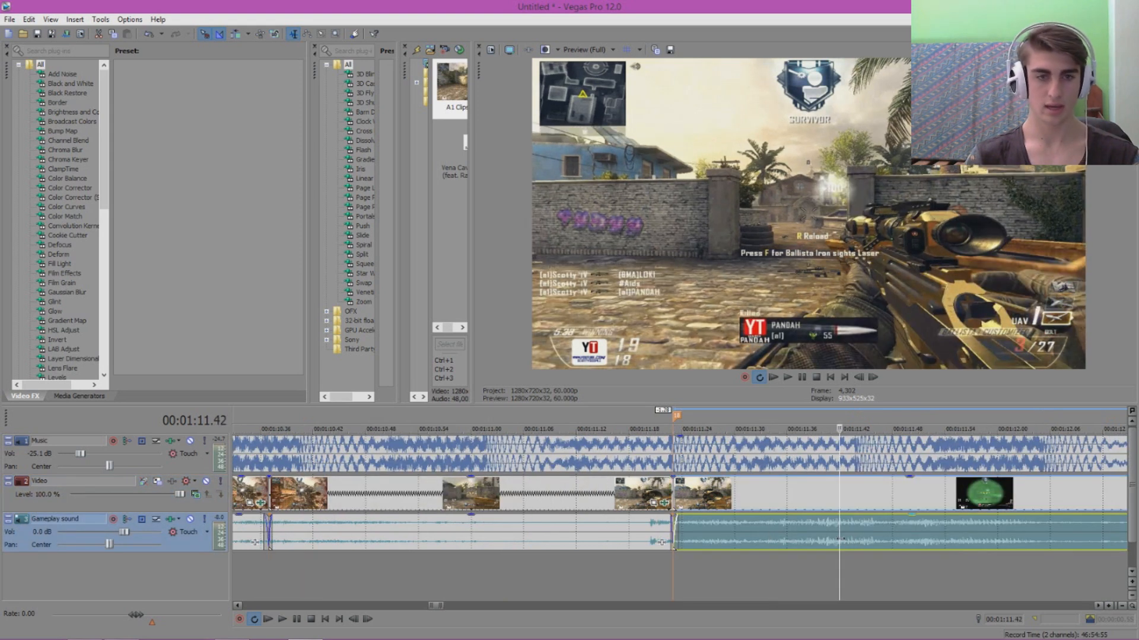
pyautogui.press('s')
# - Delete the last clip's remainder after the split and time-stretch the kept part 16 frames longer
pyautogui.rightClick(869, 528)
pyautogui.click(914, 316)
pyautogui.moveTo(837, 498); pyautogui.dragTo(978, 504)
pyautogui.click(717, 500)
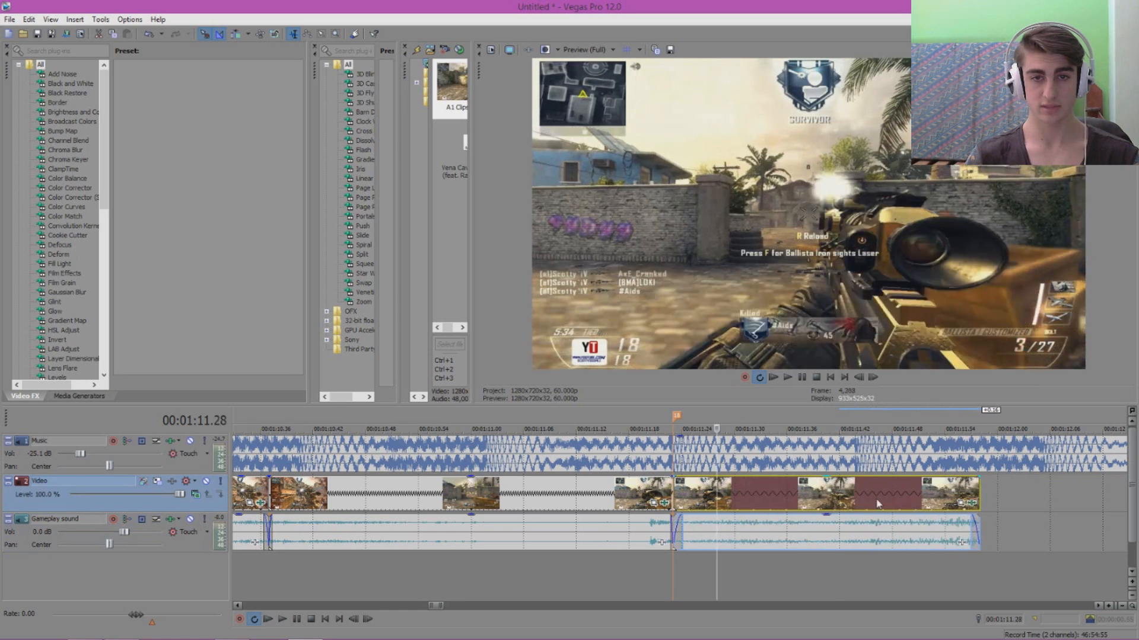
# - Try to stretch the last gameplay clip so that it ends on beat marker 21
pyautogui.press('space')
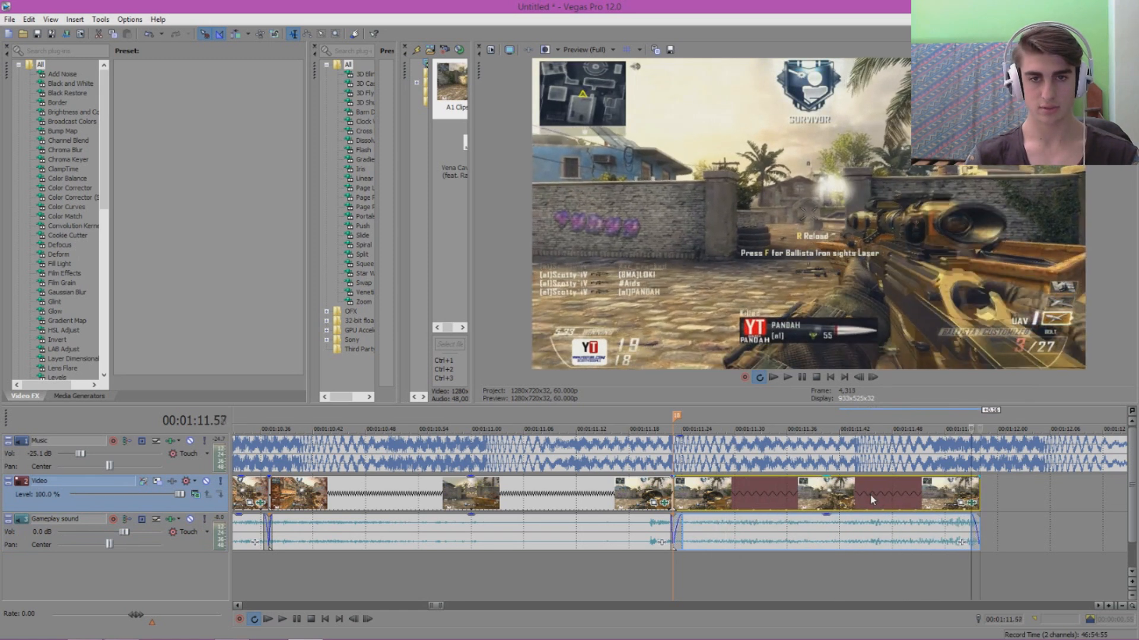
pyautogui.press('space')
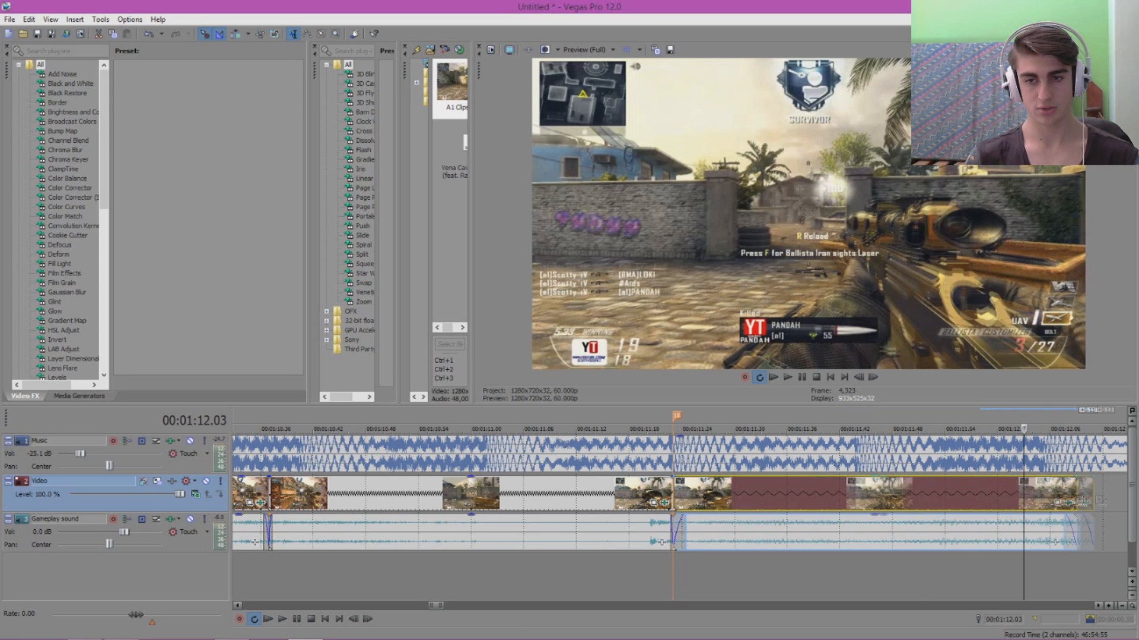
pyautogui.scroll(-5, 923, 489)
pyautogui.moveTo(692, 496); pyautogui.dragTo(706, 496)
pyautogui.click(710, 416)
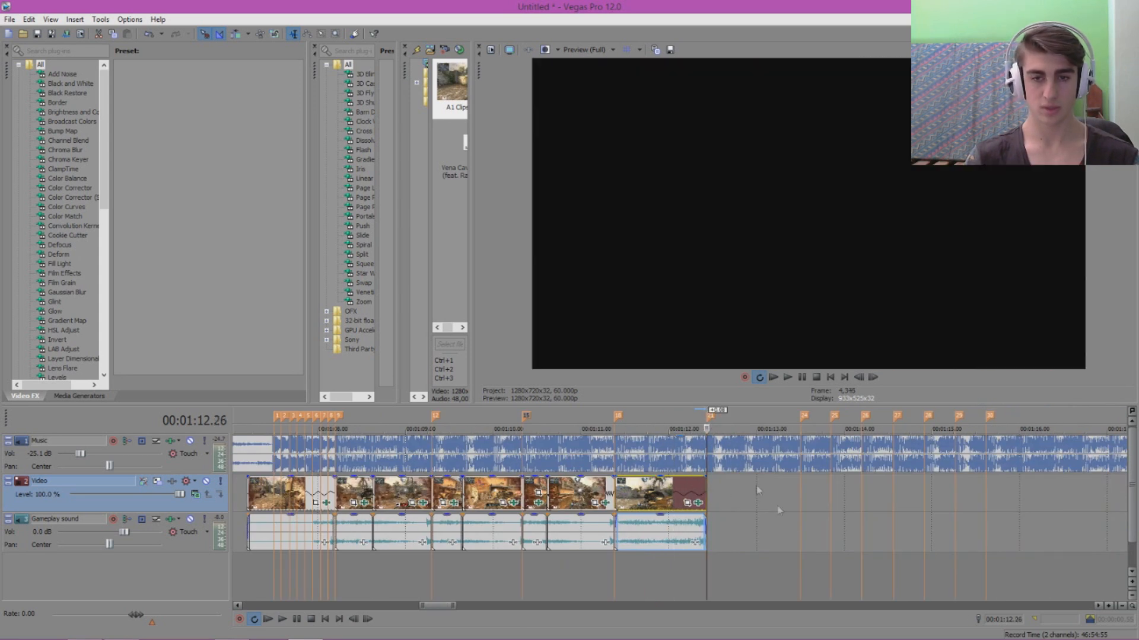
# - Play back the edited sequence from the start of the first gameplay clip to check its timing against the music
pyautogui.scroll(4, 798, 518)
pyautogui.scroll(-3, 686, 504)
pyautogui.scroll(-5, 681, 504)
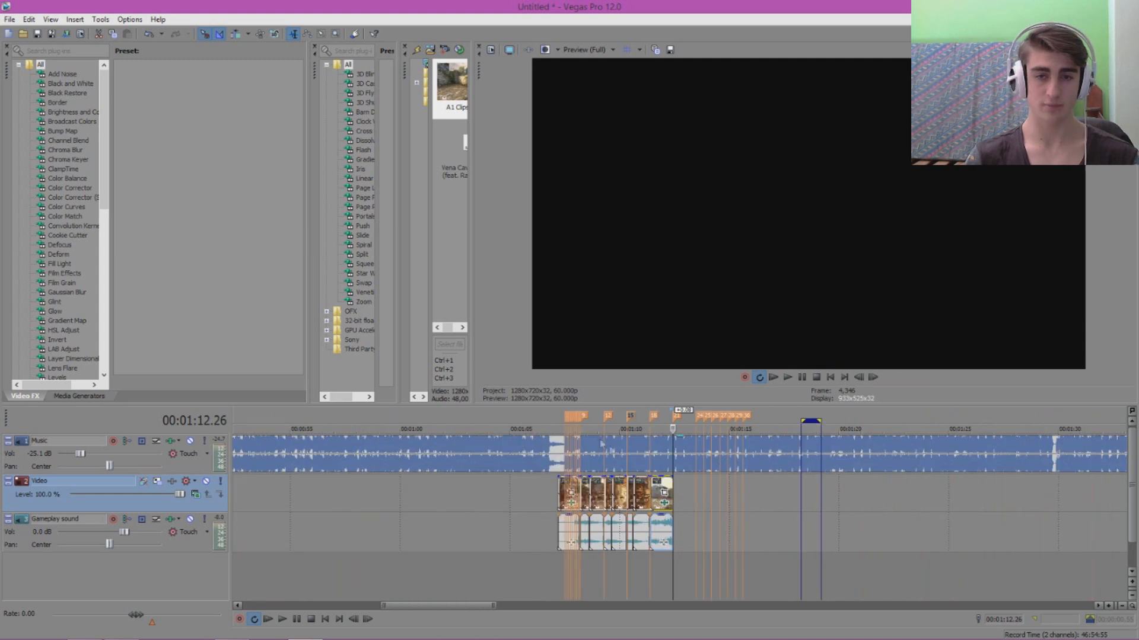
pyautogui.click(562, 426)
pyautogui.scroll(4, 860, 468)
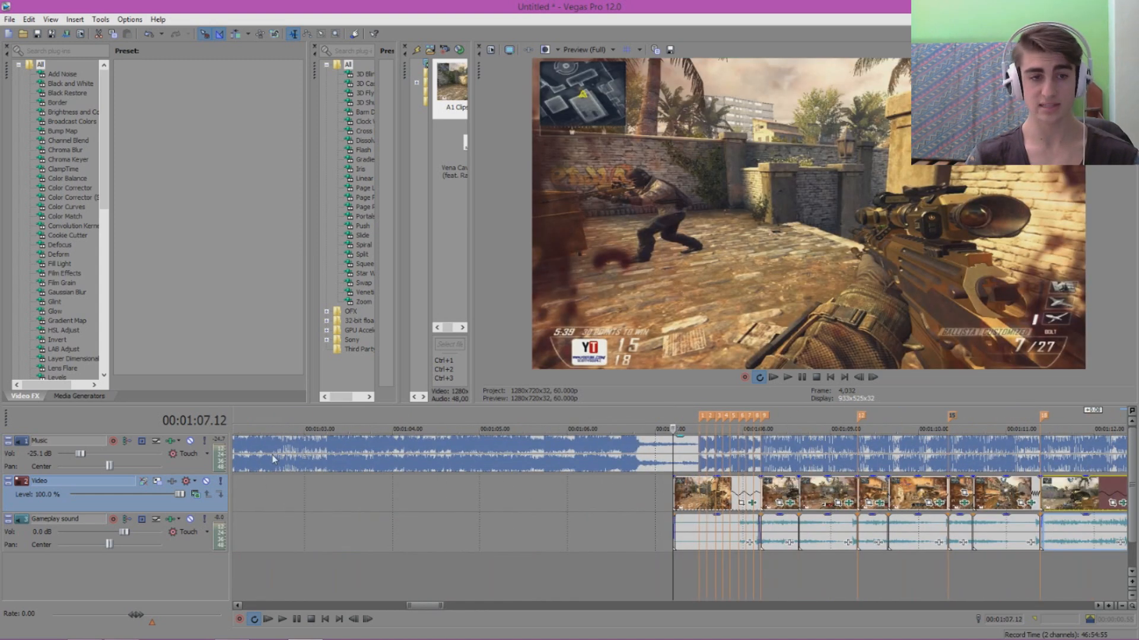
pyautogui.scroll(-3, 636, 461)
pyautogui.scroll(2, 635, 462)
pyautogui.scroll(-2, 635, 461)
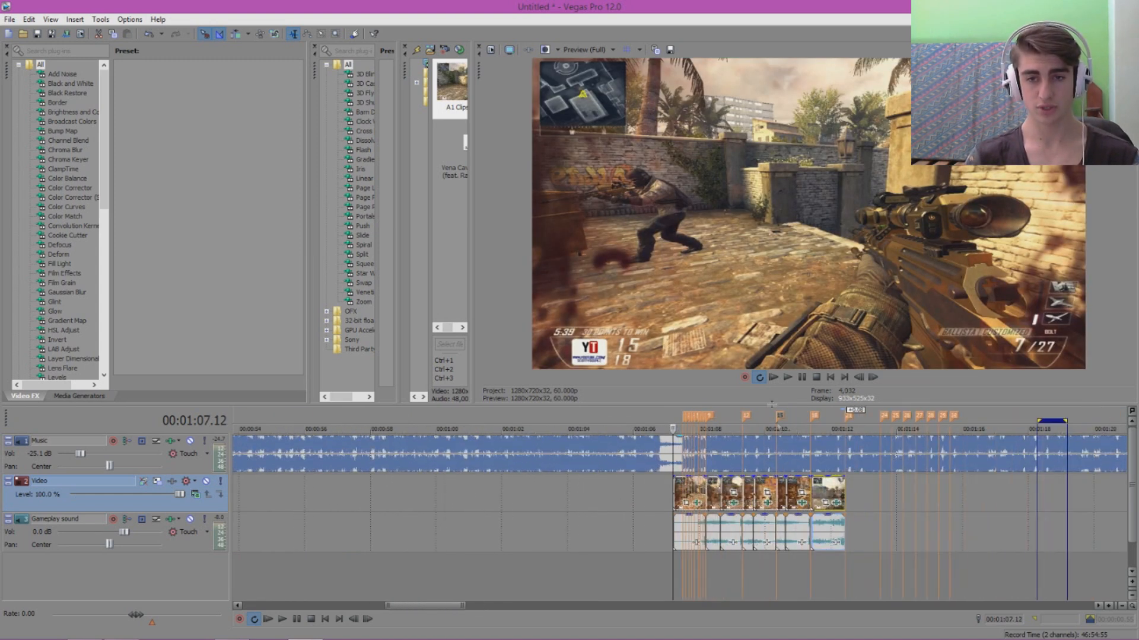
pyautogui.click(788, 377)
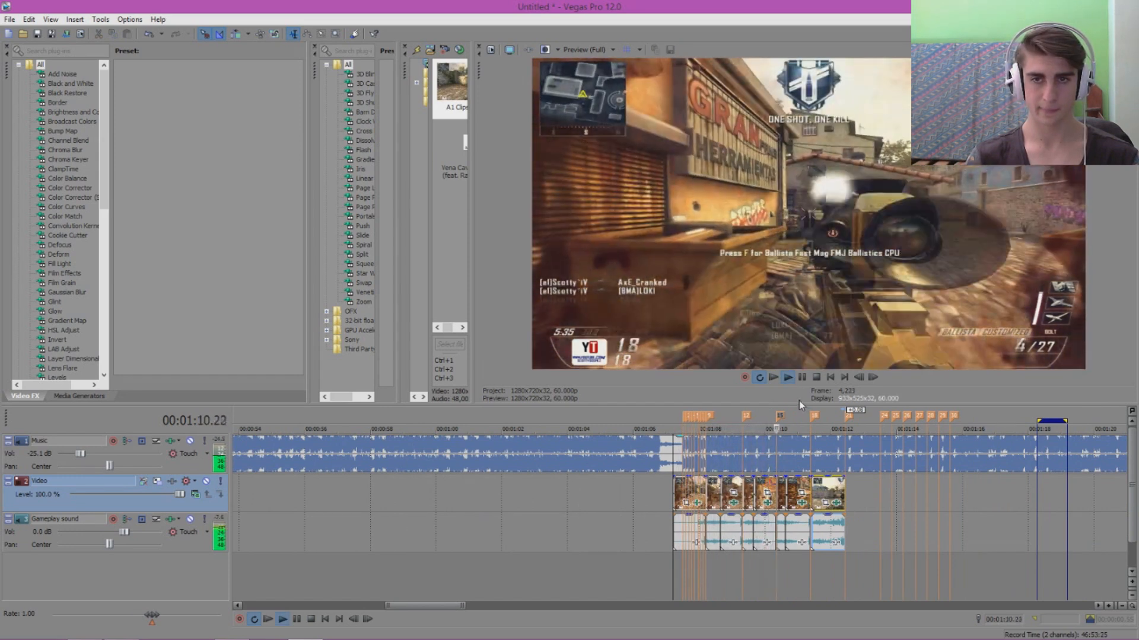
pyautogui.press('Return')
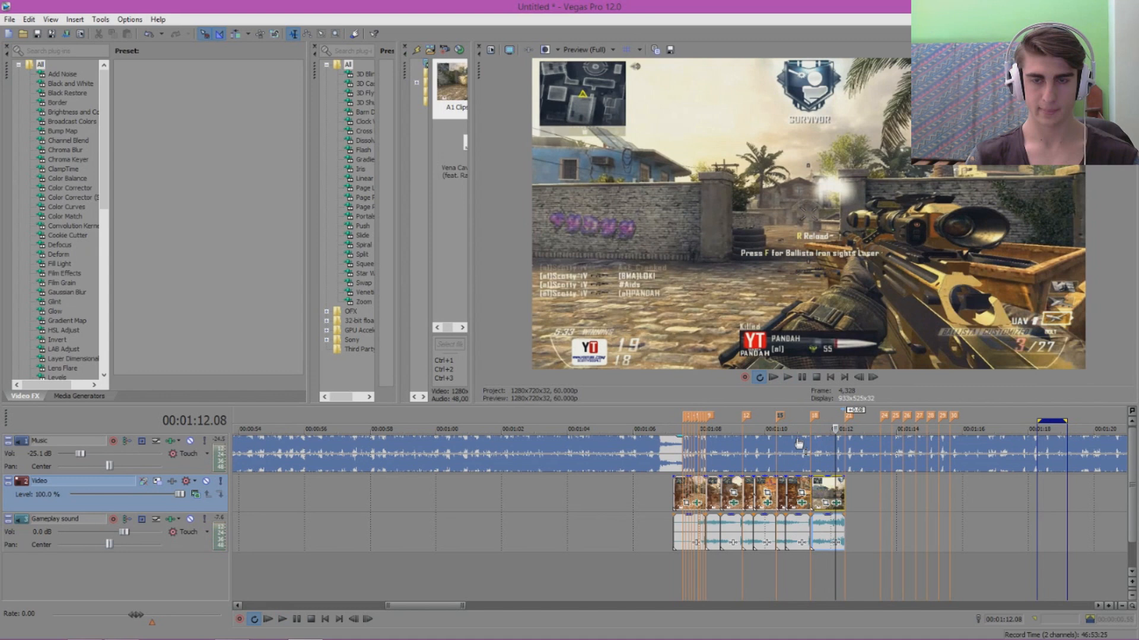
# - Examine the preview frames at the cuts between the short clips in the middle of the sequence
pyautogui.click(737, 425)
pyautogui.scroll(5, 816, 452)
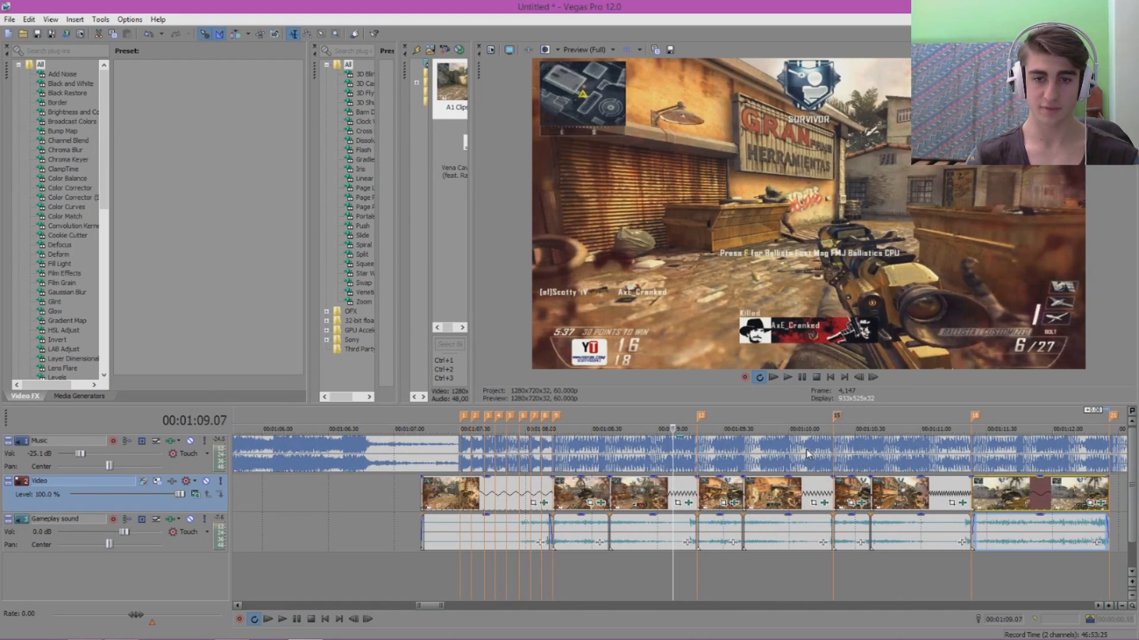
pyautogui.click(608, 413)
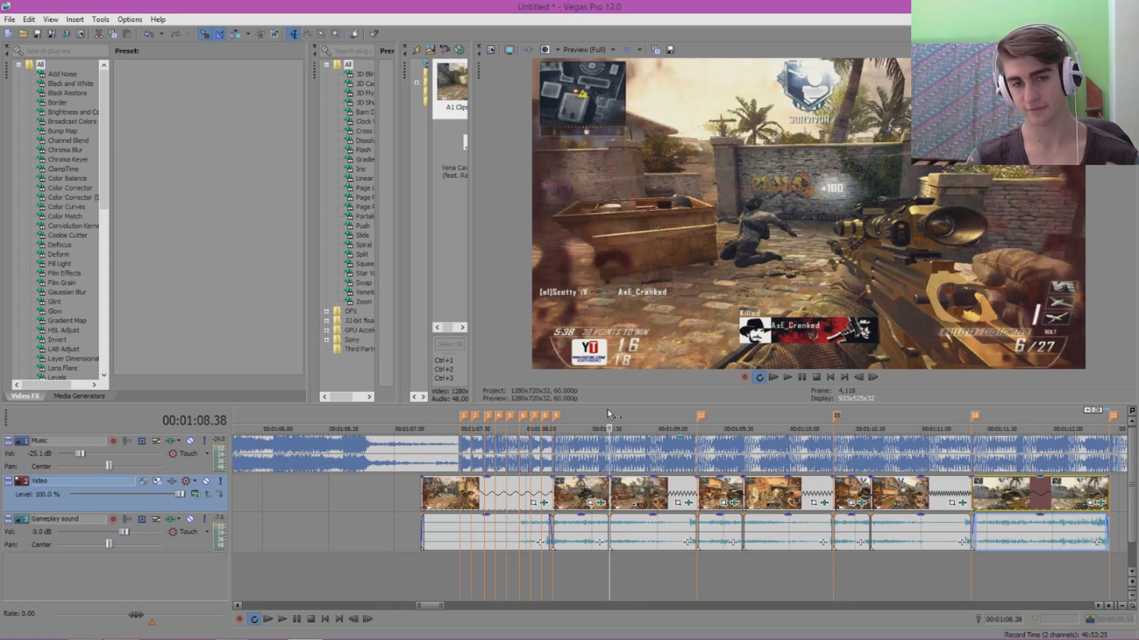
pyautogui.click(698, 418)
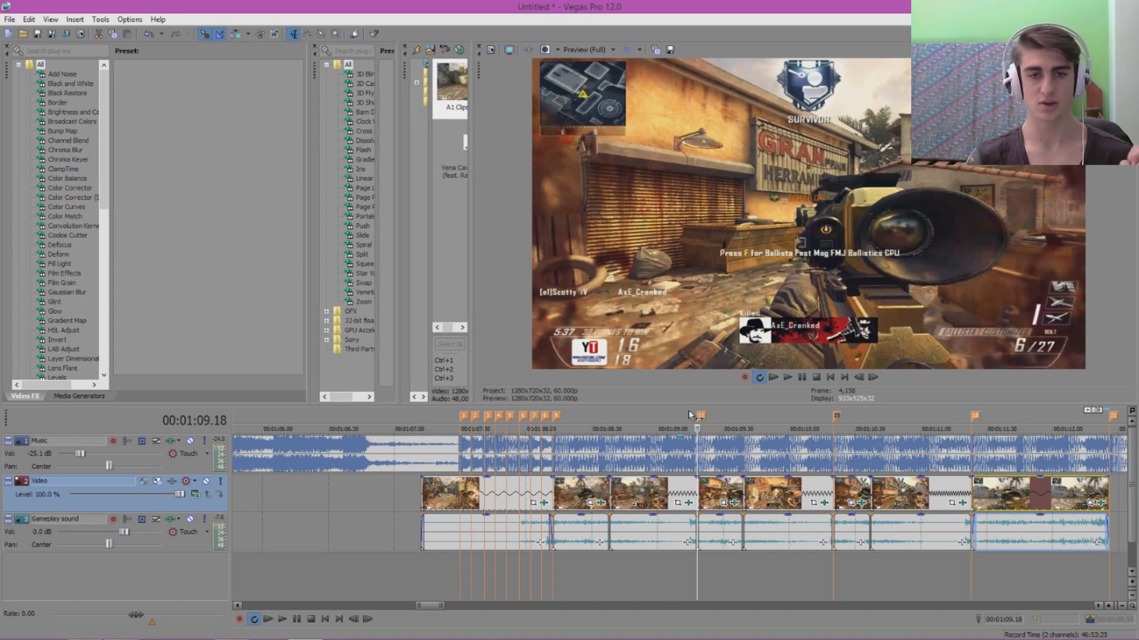
# - Undo the recent series of clip edits back to the earlier arrangement of longer clips on the timeline
pyautogui.scroll(-5, 820, 545)
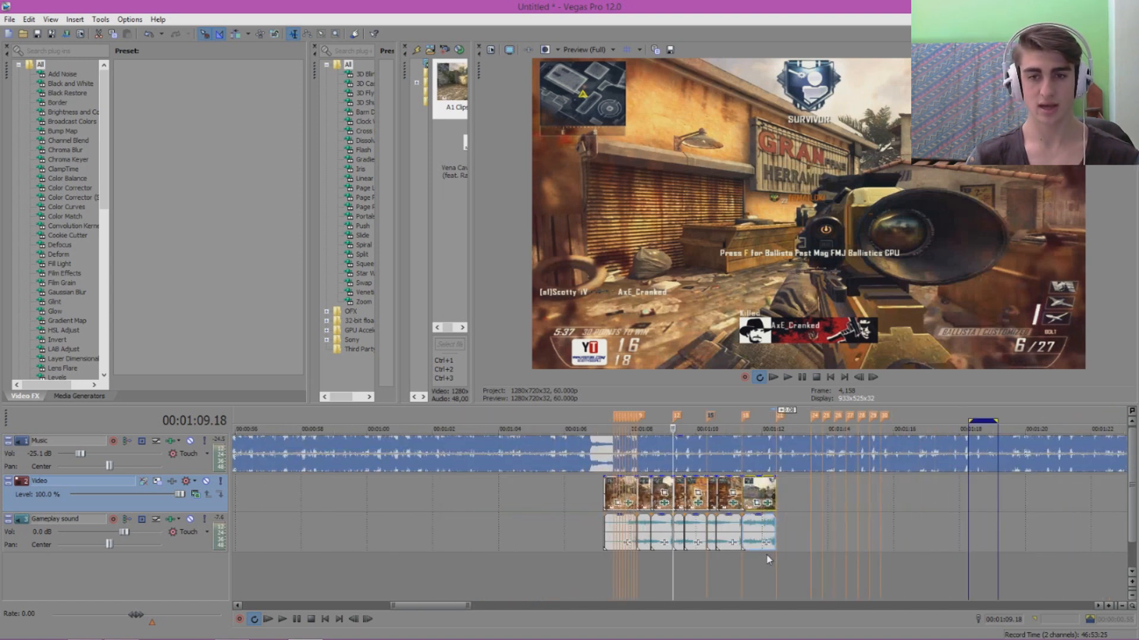
pyautogui.hotkey('ctrl', 'z')
pyautogui.hotkey('ctrl', 'z')
pyautogui.hotkey('ctrl', 'z')
pyautogui.hotkey('ctrl', 'z')
pyautogui.hotkey('ctrl', 'z')
pyautogui.hotkey('ctrl', 'z')
pyautogui.hotkey('ctrl', 'z')
pyautogui.hotkey('ctrl', 'z')
pyautogui.hotkey('ctrl', 'z')
pyautogui.hotkey('ctrl', 'z')
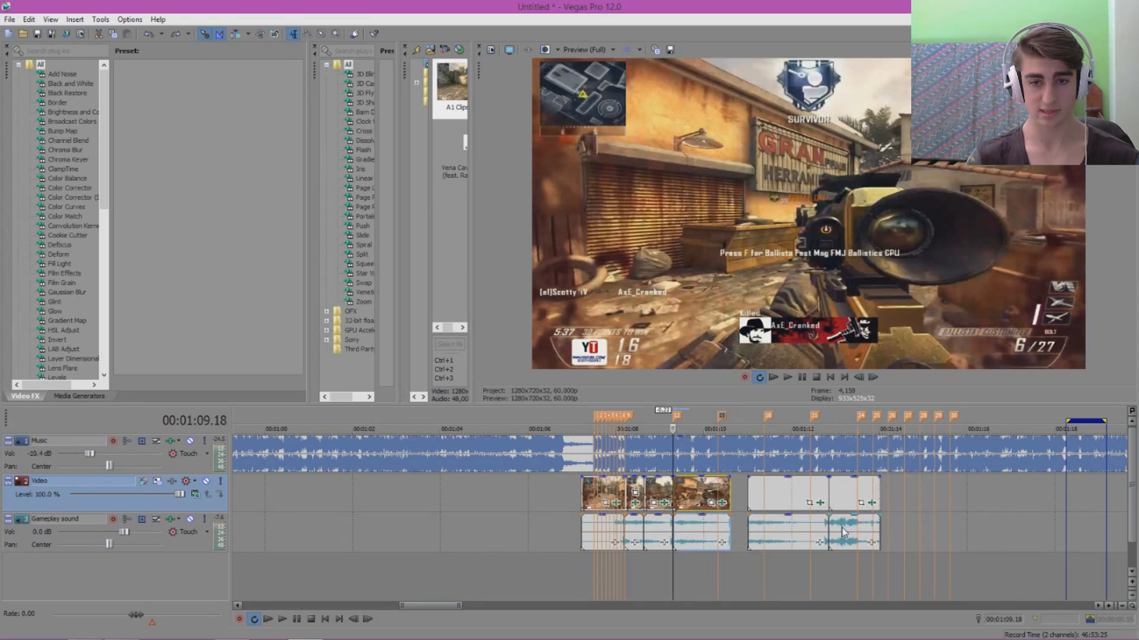
pyautogui.hotkey('ctrl', 'z')
pyautogui.hotkey('ctrl', 'z')
pyautogui.hotkey('ctrl', 'z')
pyautogui.hotkey('ctrl', 'z')
pyautogui.hotkey('ctrl', 'z')
pyautogui.hotkey('ctrl', 'z')
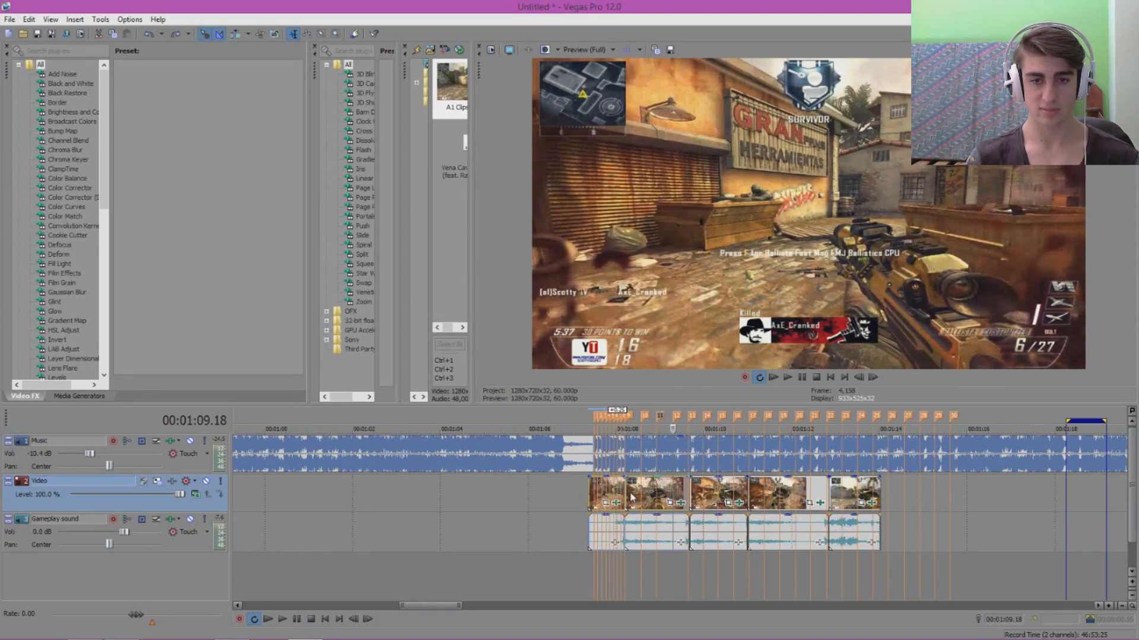
# - Shorten the second gameplay clip so it ends on marker 13 and move the following clip up against it
pyautogui.click(791, 482)
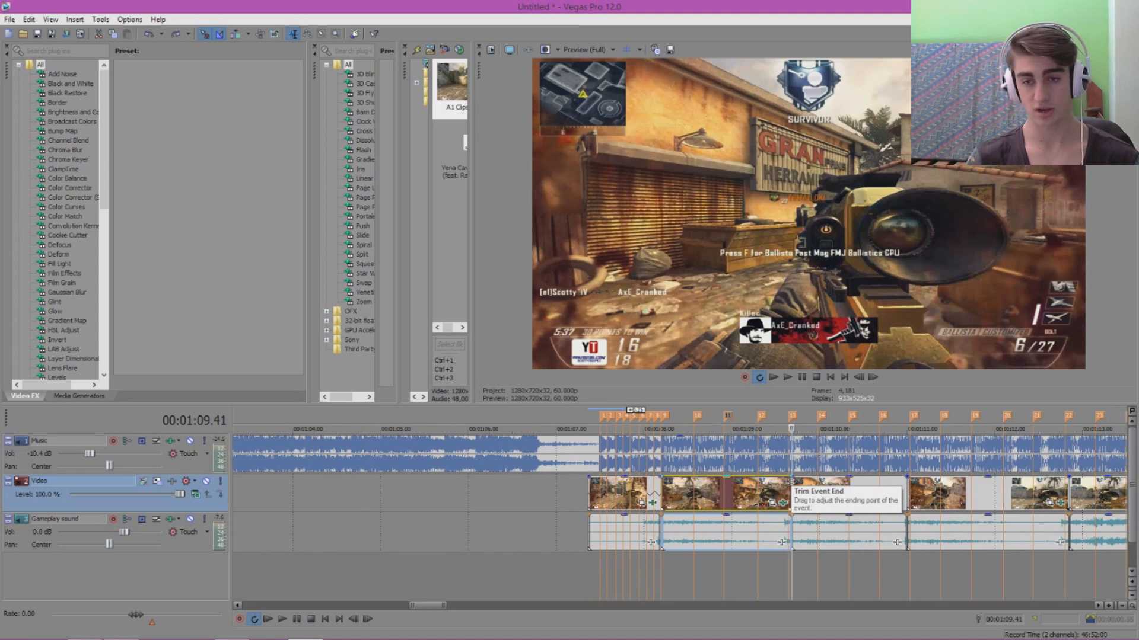
pyautogui.scroll(-3, 789, 497)
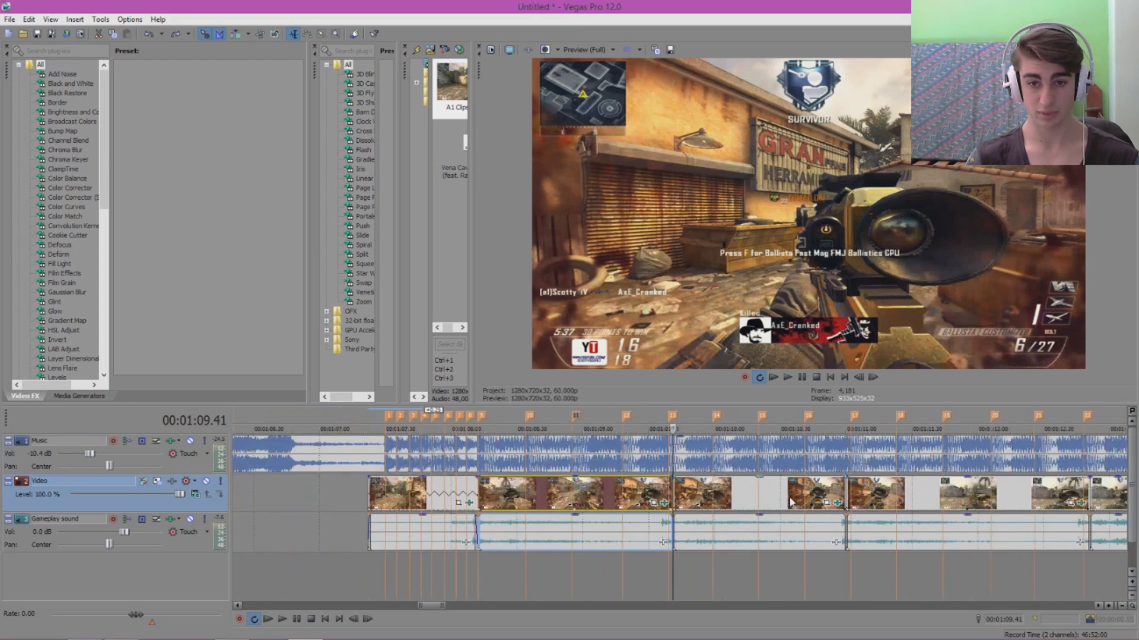
pyautogui.click(501, 421)
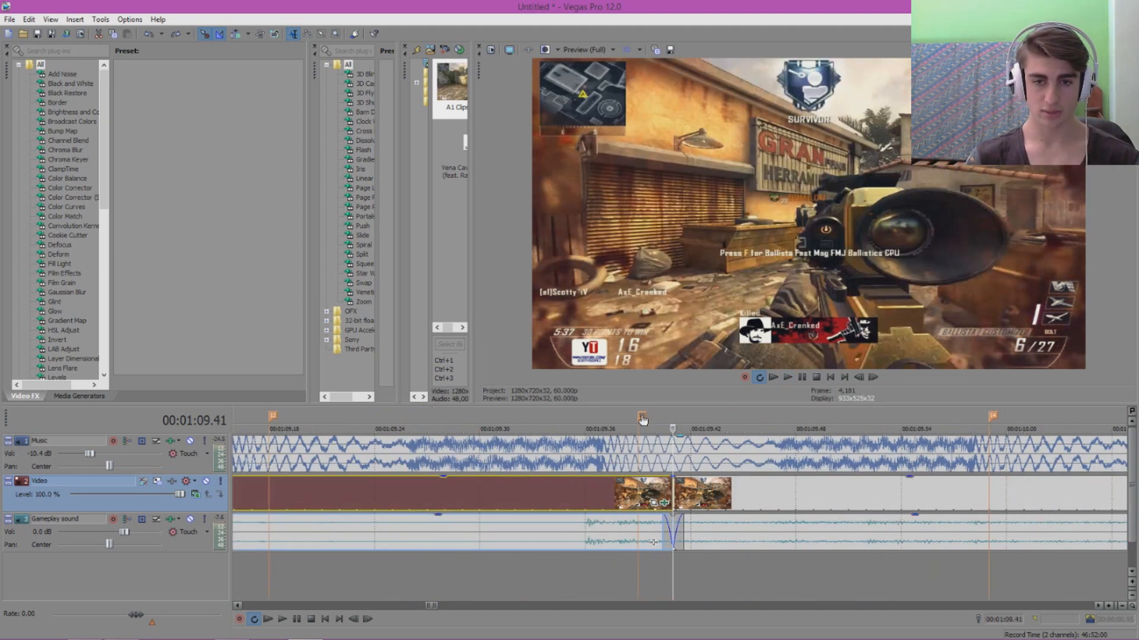
pyautogui.scroll(-4, 658, 536)
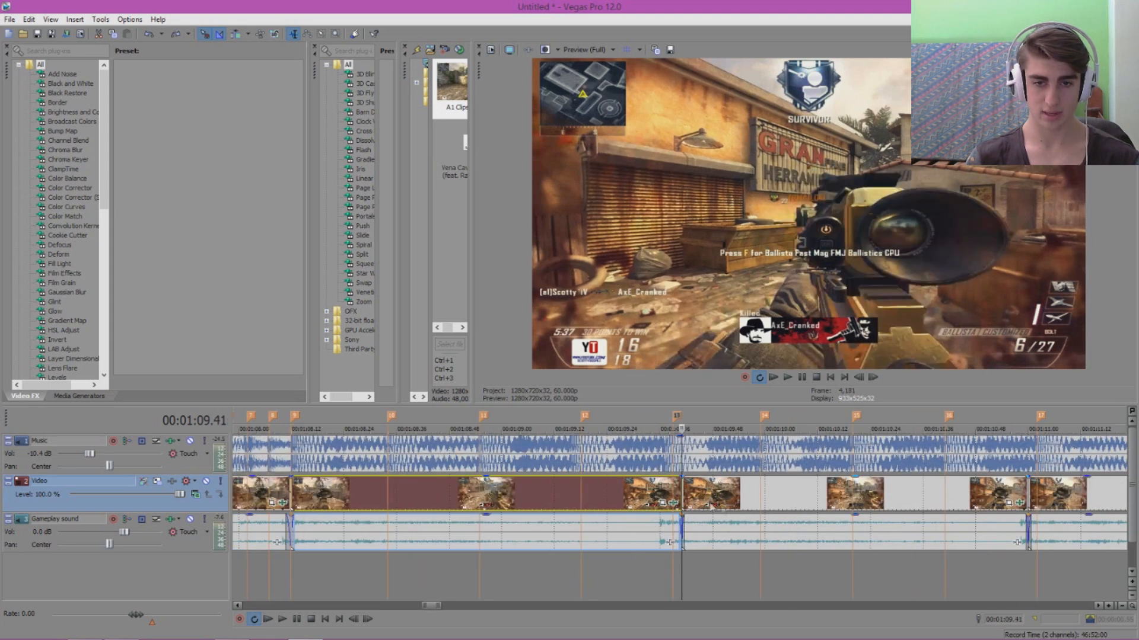
pyautogui.moveTo(679, 492); pyautogui.dragTo(703, 501)
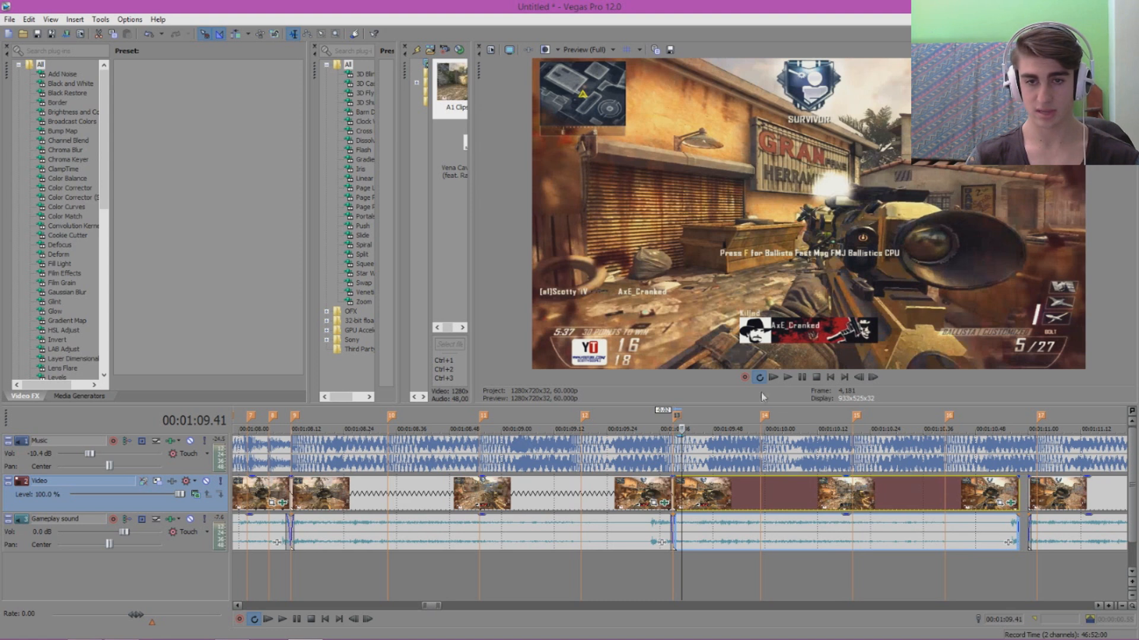
# - Stretch the third gameplay clip to end on marker 17 and align the next clip's start with it
pyautogui.click(789, 378)
pyautogui.click(802, 377)
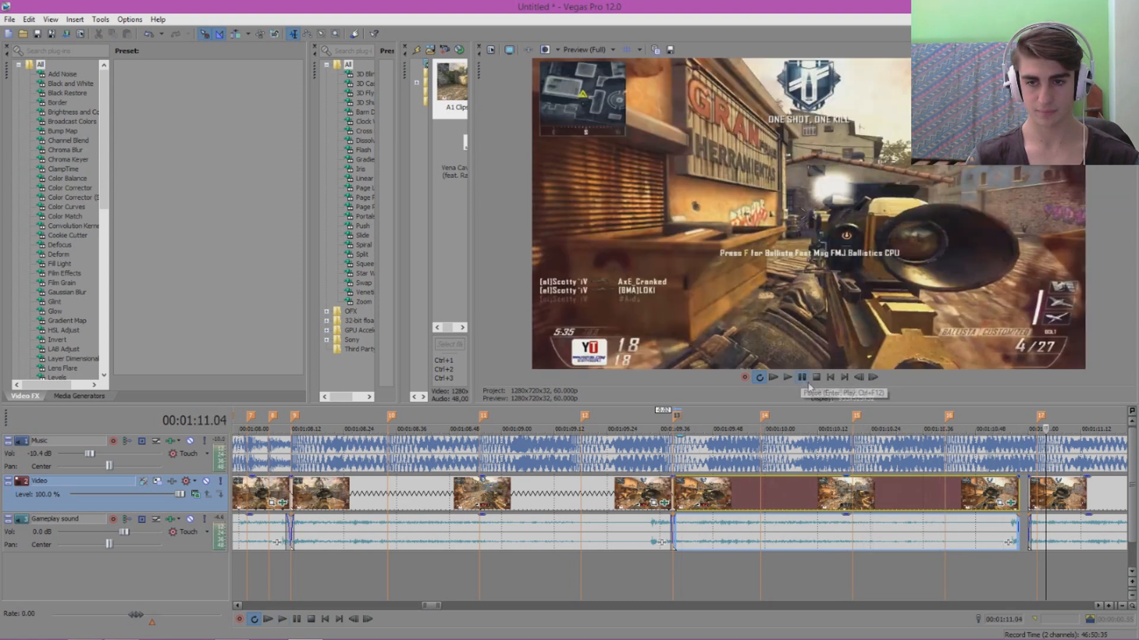
pyautogui.click(1031, 504)
pyautogui.scroll(3, 1030, 514)
pyautogui.moveTo(791, 501); pyautogui.dragTo(761, 497)
pyautogui.moveTo(651, 487); pyautogui.dragTo(690, 488)
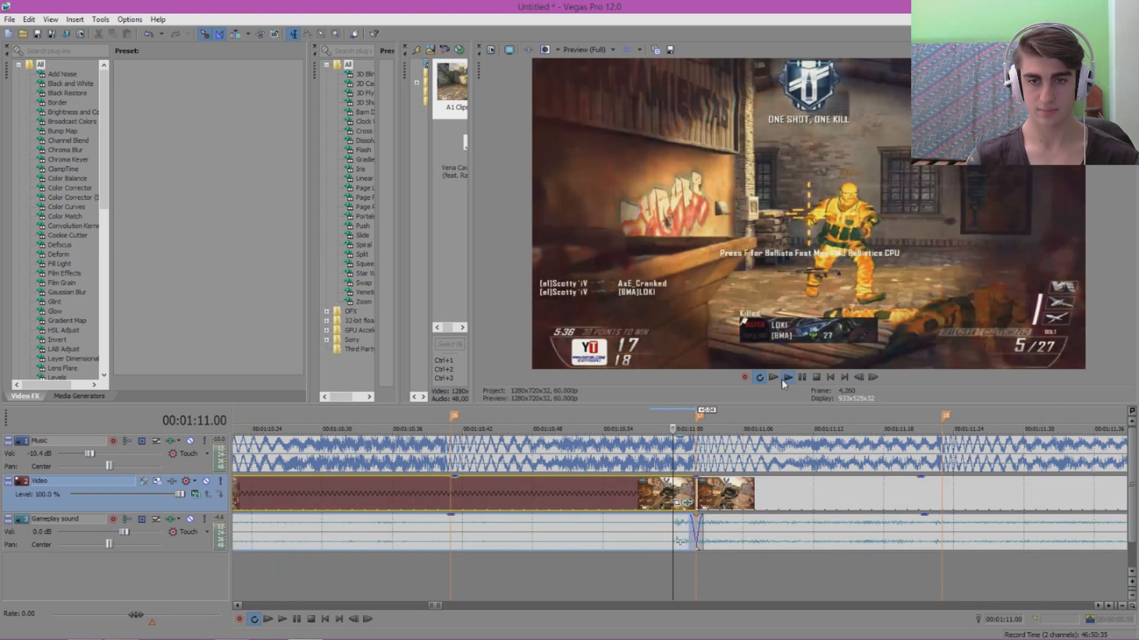
# - Review the clip starting at marker 17 and split it with its audio at 00:01:11.32
pyautogui.click(788, 378)
pyautogui.press('Down')
pyautogui.press('Down')
pyautogui.click(801, 379)
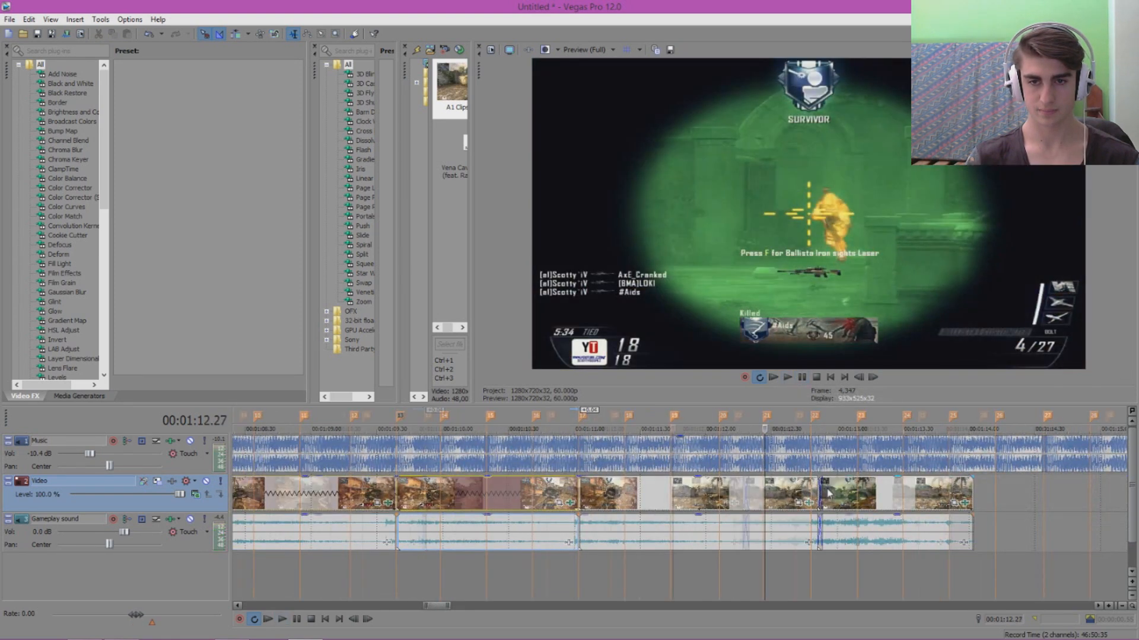
pyautogui.press('Up')
pyautogui.press('Up')
pyautogui.click(667, 488)
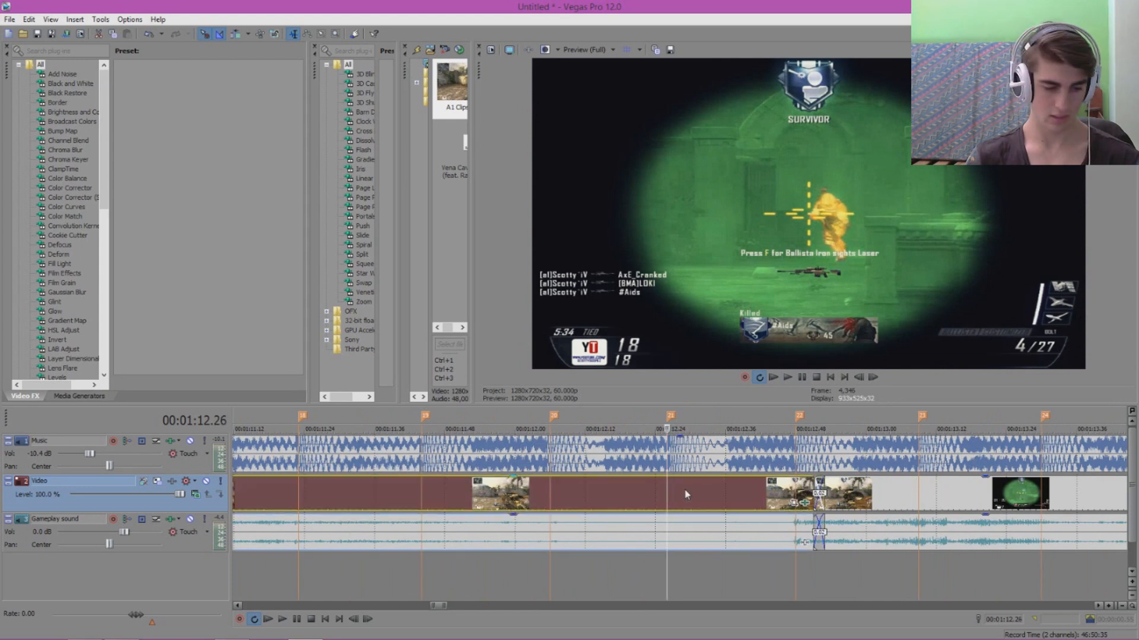
pyautogui.press('Down')
pyautogui.press('Down')
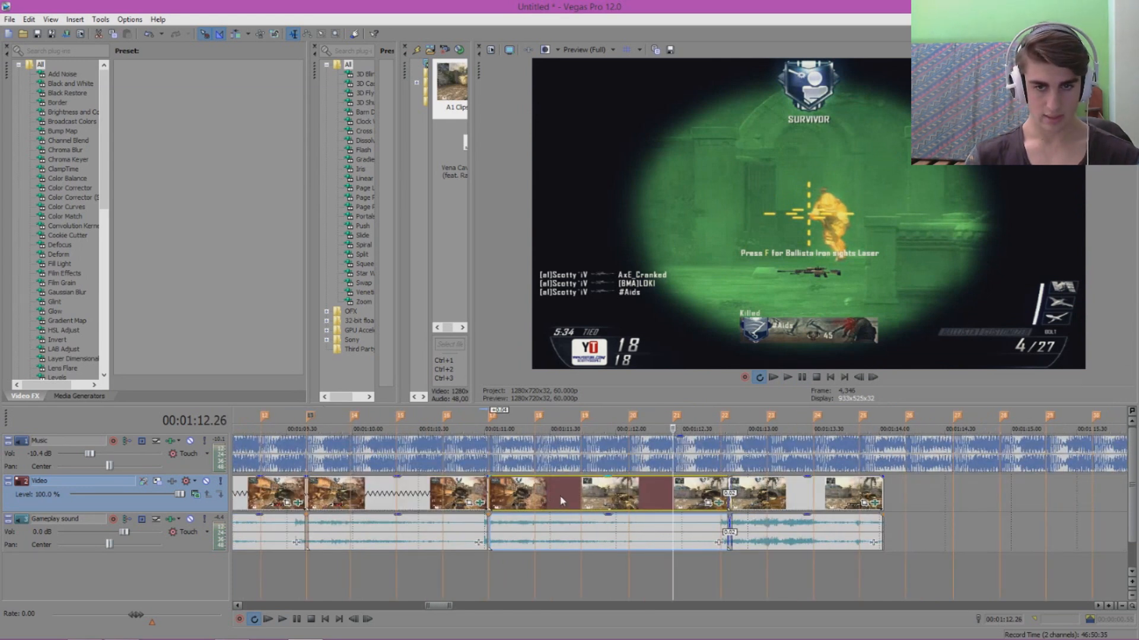
pyautogui.click(554, 499)
pyautogui.press('s')
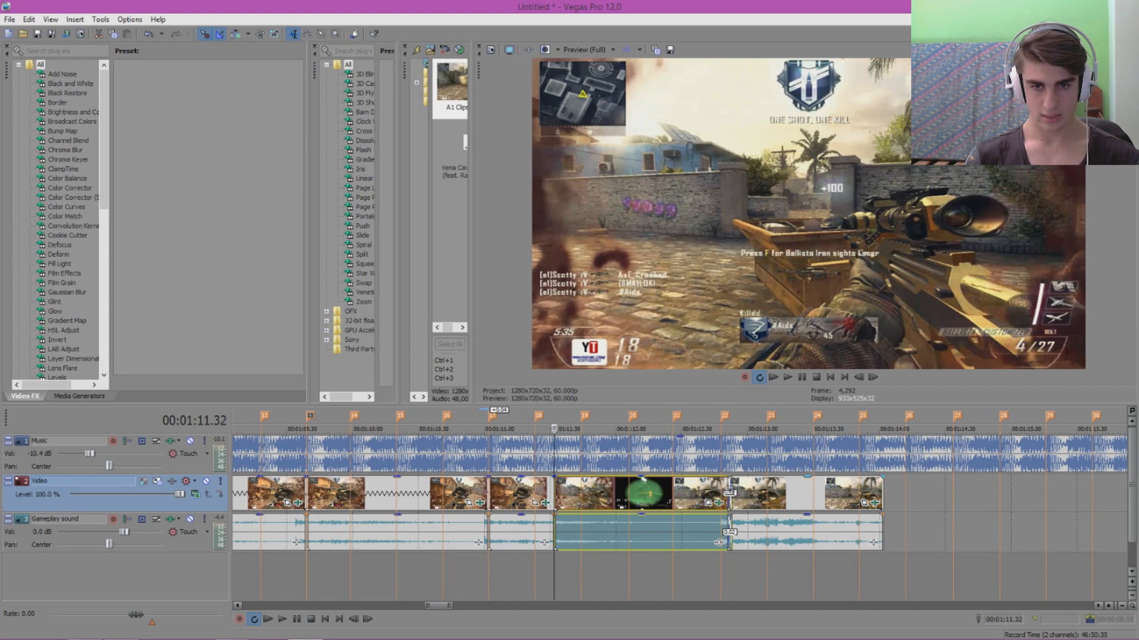
# - Time-compress the second part of the split clip to end on marker 21 and move the last clip up against it
pyautogui.click(730, 491)
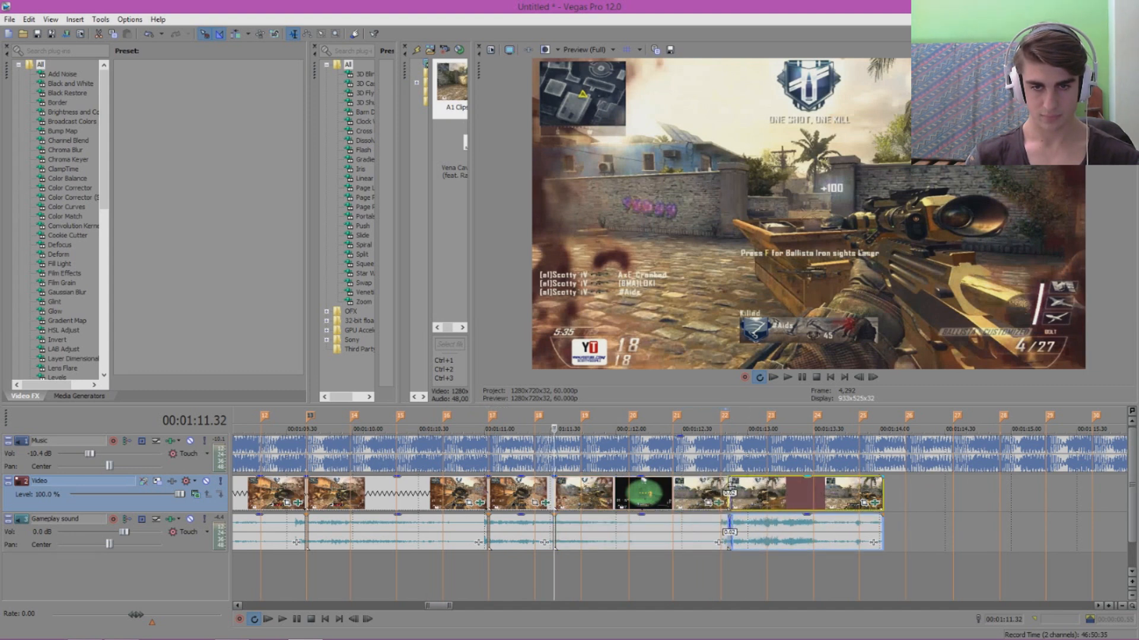
pyautogui.moveTo(731, 491); pyautogui.dragTo(694, 492)
pyautogui.click(788, 377)
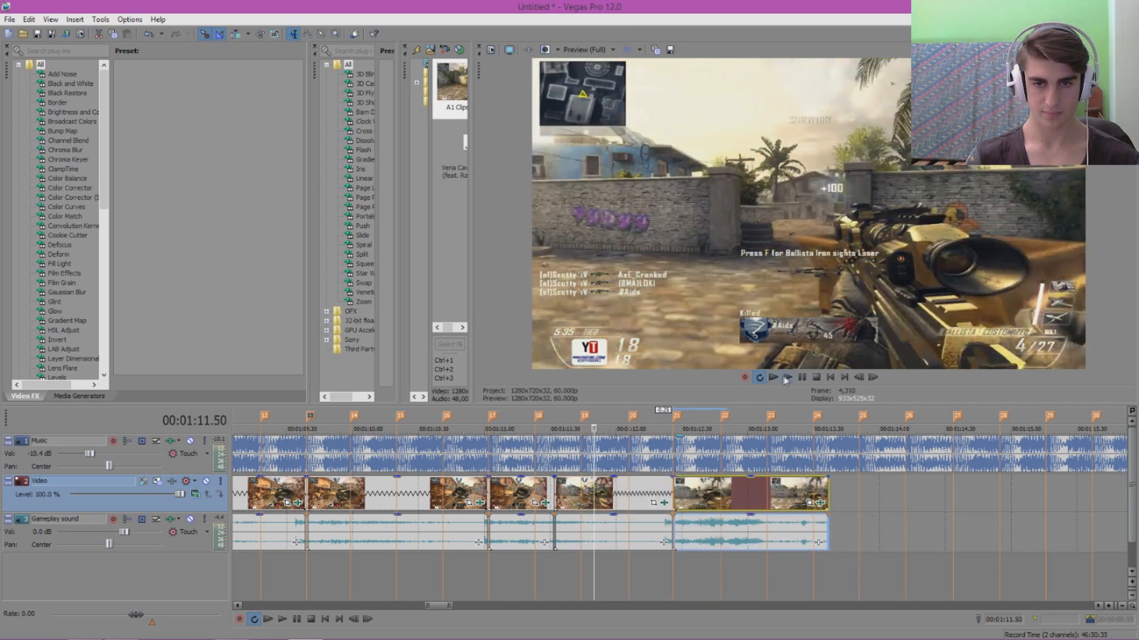
pyautogui.click(799, 378)
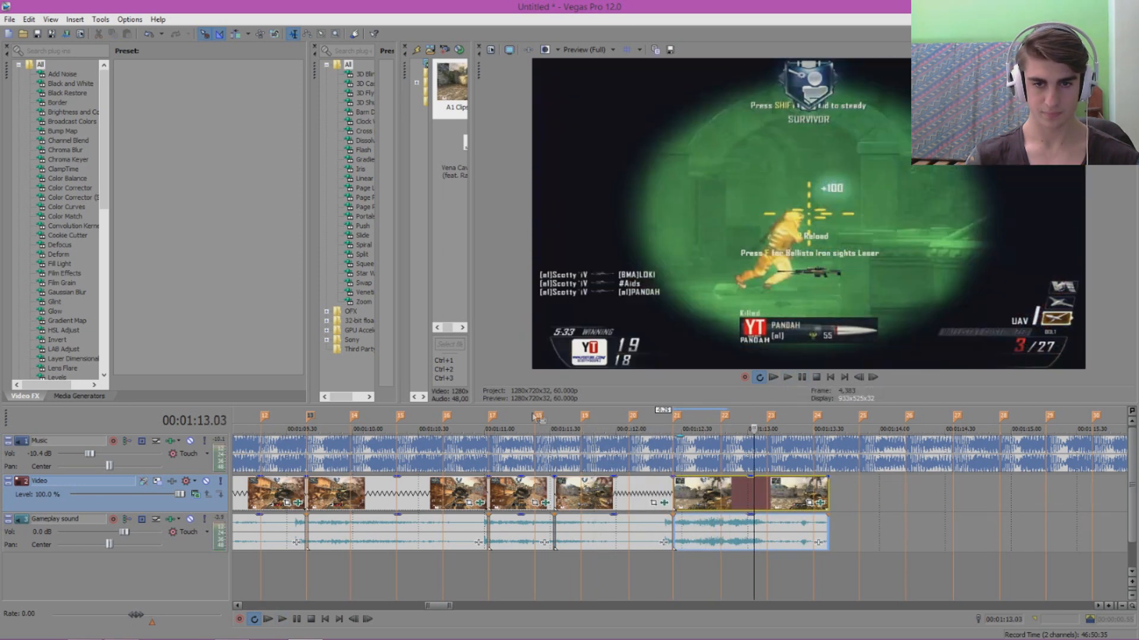
# - Play back the retimed clips from several timeline positions to check that the cuts match the beat markers
pyautogui.click(502, 422)
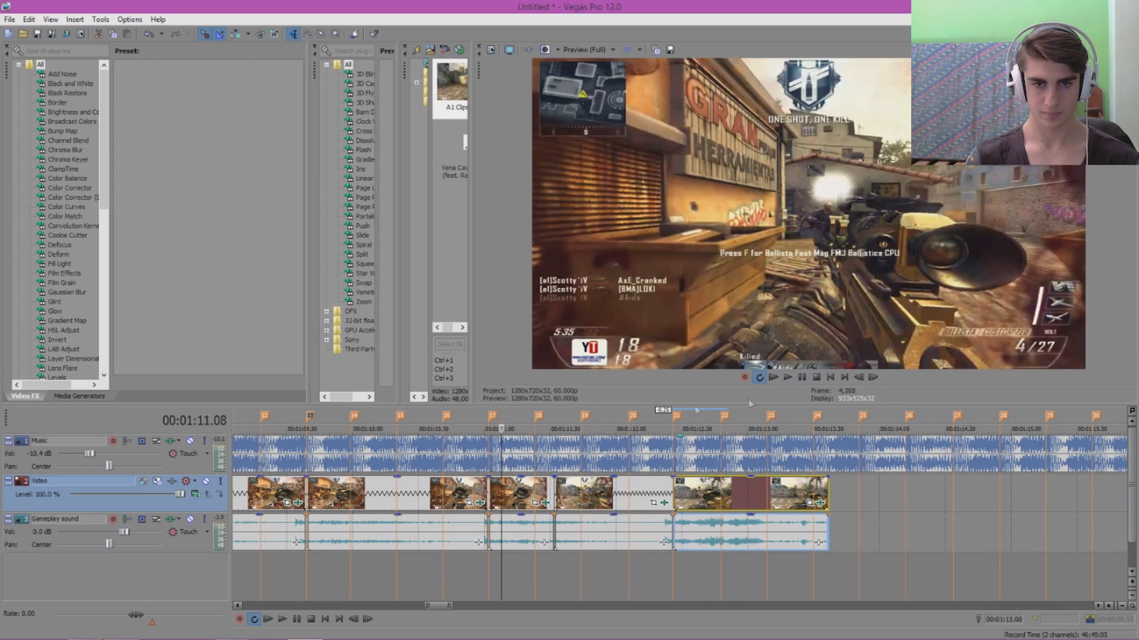
pyautogui.click(787, 378)
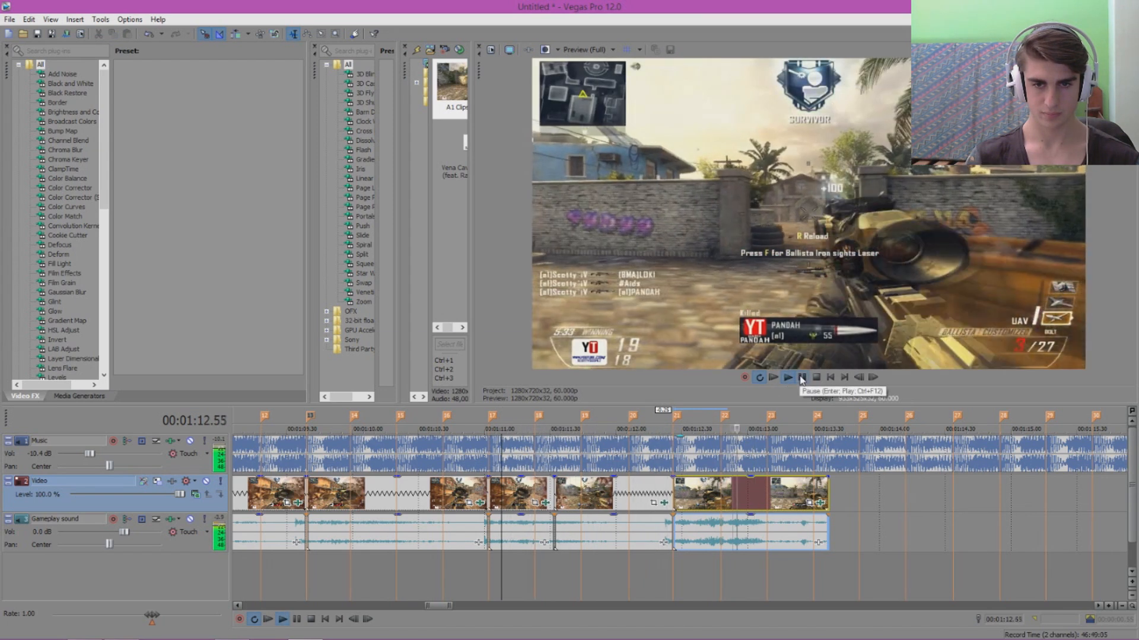
pyautogui.click(801, 378)
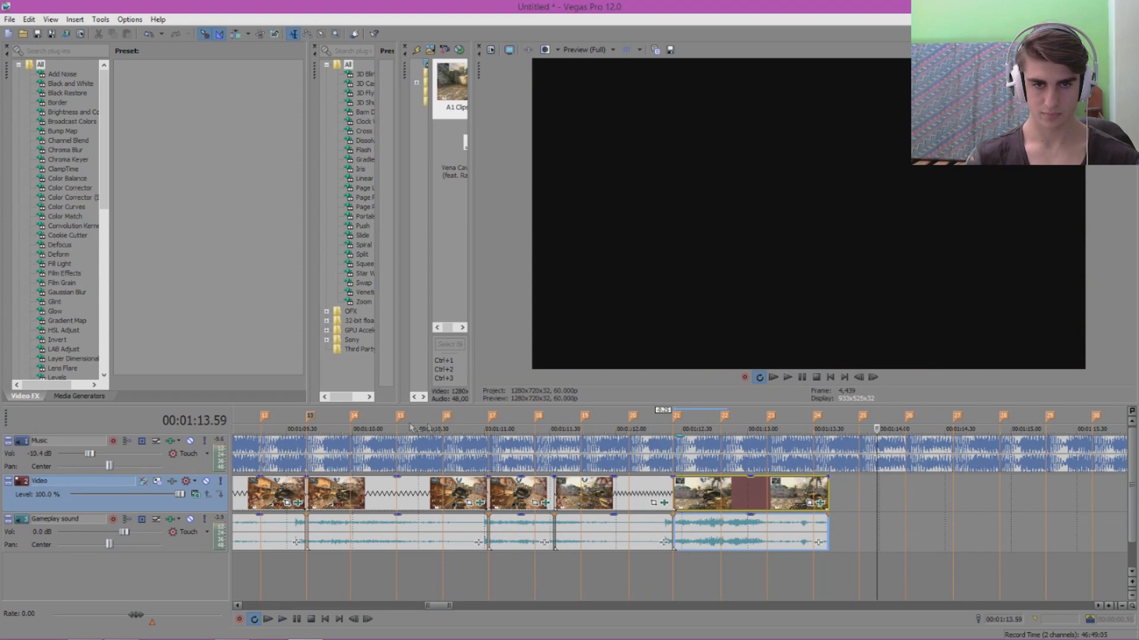
pyautogui.click(332, 417)
pyautogui.scroll(-3, 332, 418)
pyautogui.click(605, 417)
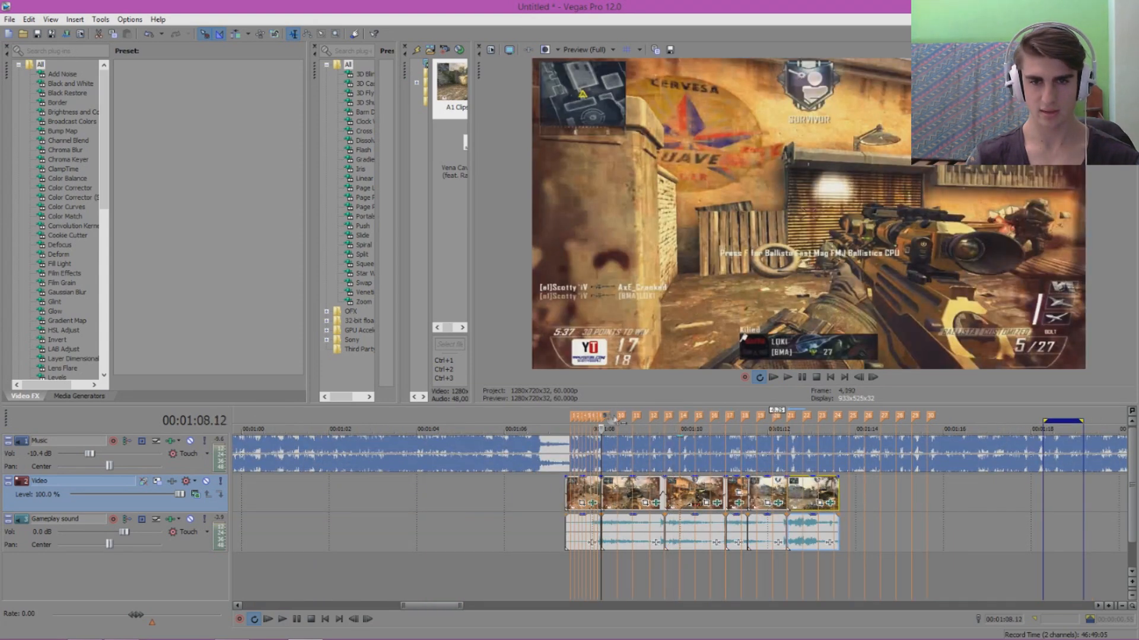
pyautogui.click(787, 377)
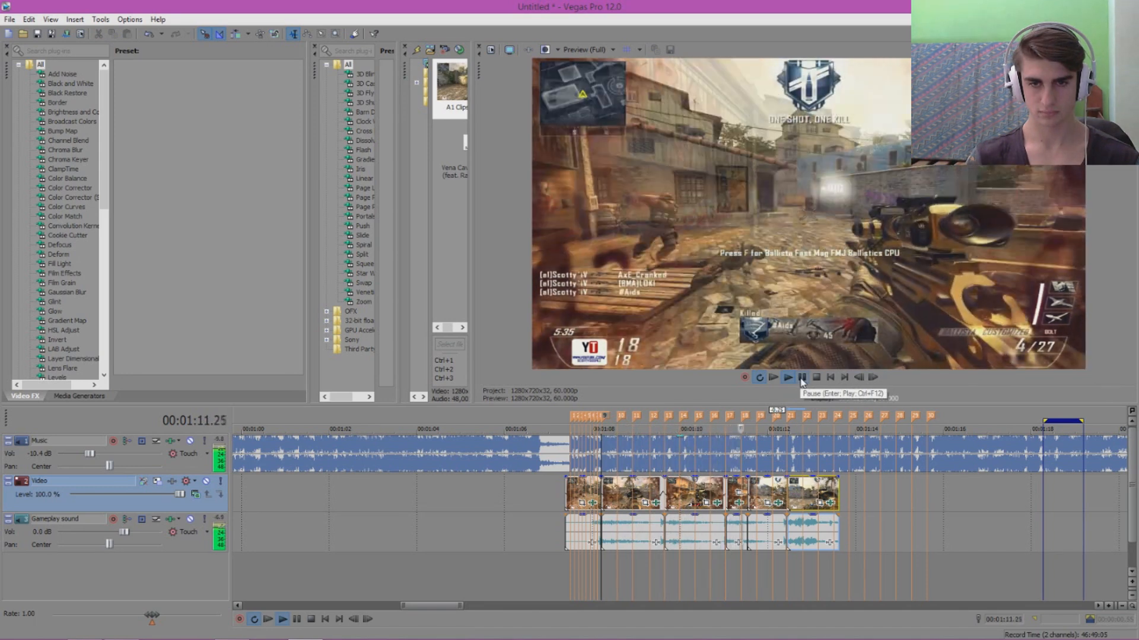
pyautogui.click(802, 378)
pyautogui.scroll(4, 830, 457)
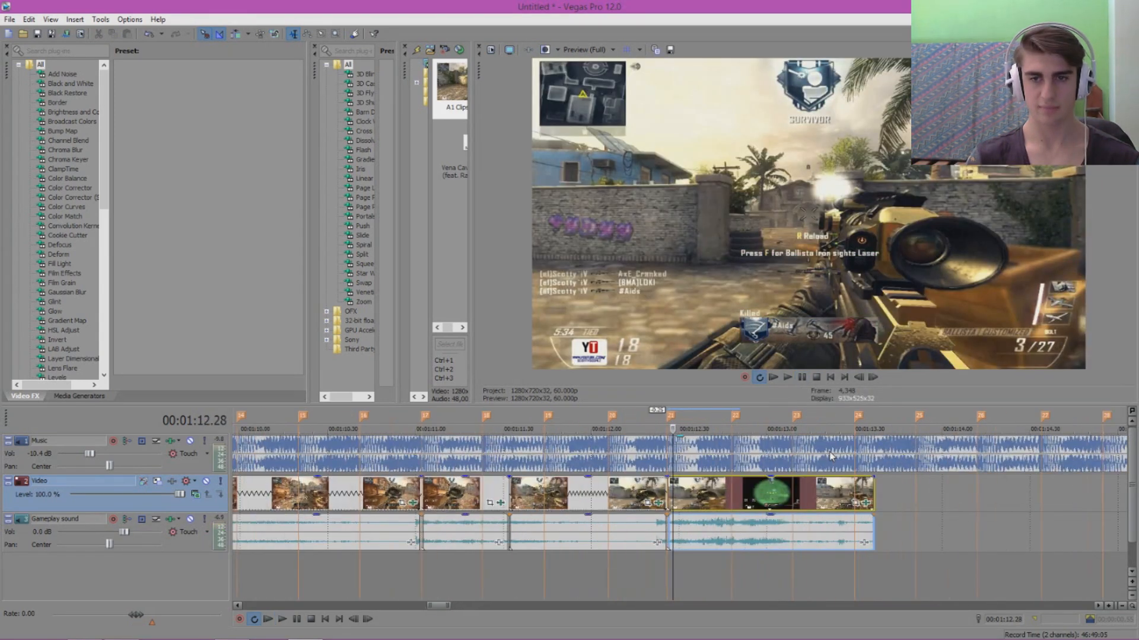
pyautogui.click(787, 378)
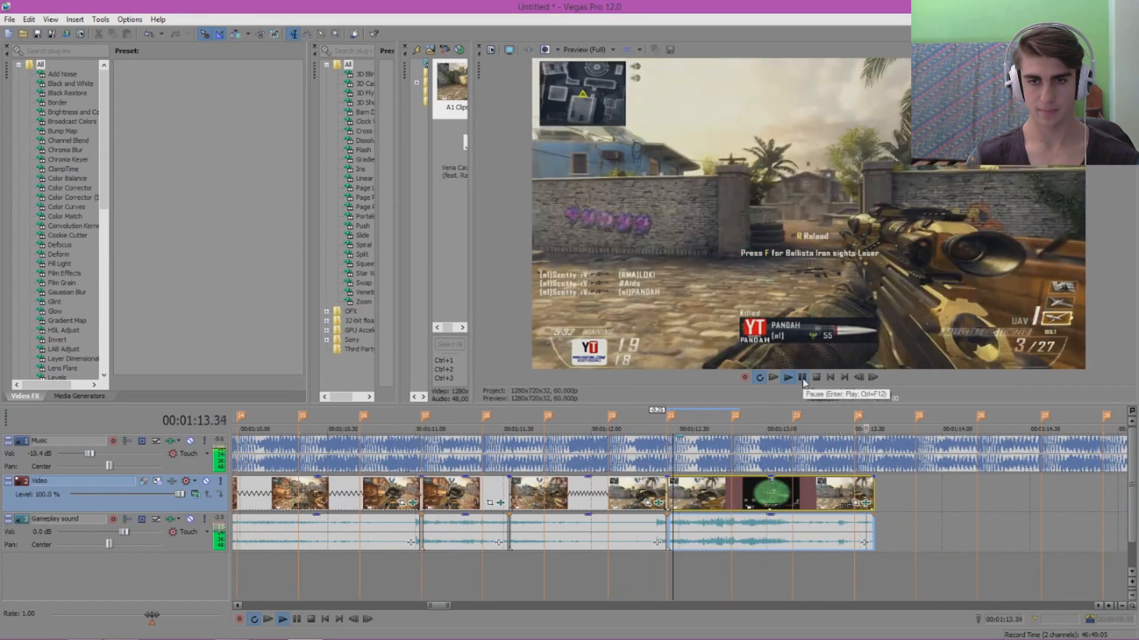
# - Stop playback and split the last gameplay clip with its audio at 00:01:12.44
pyautogui.click(803, 378)
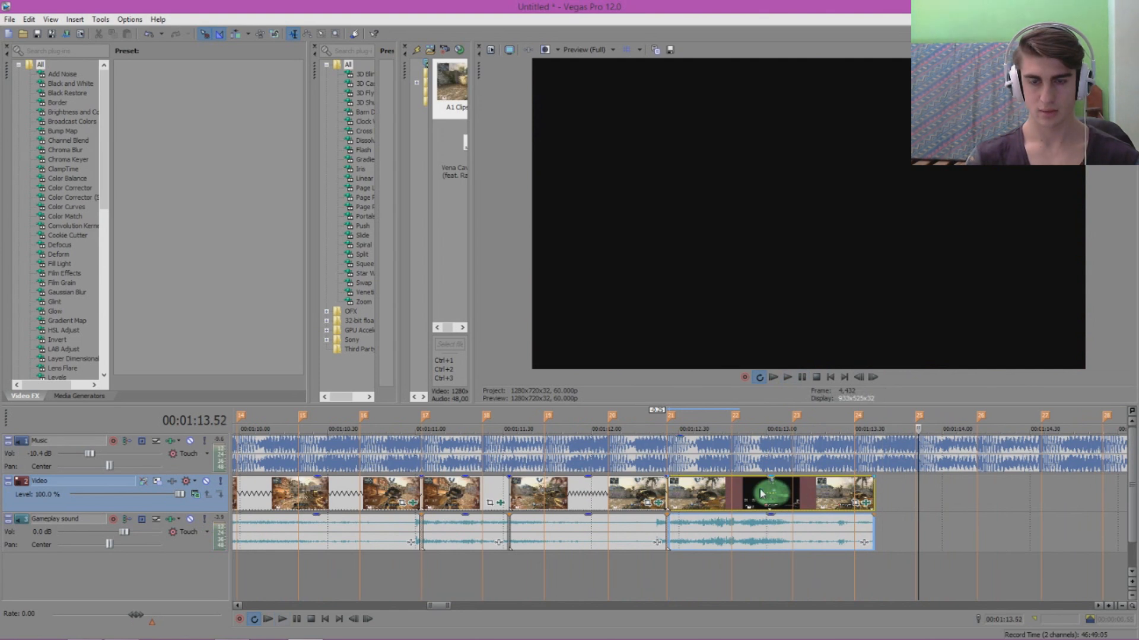
pyautogui.click(701, 495)
pyautogui.scroll(2, 701, 496)
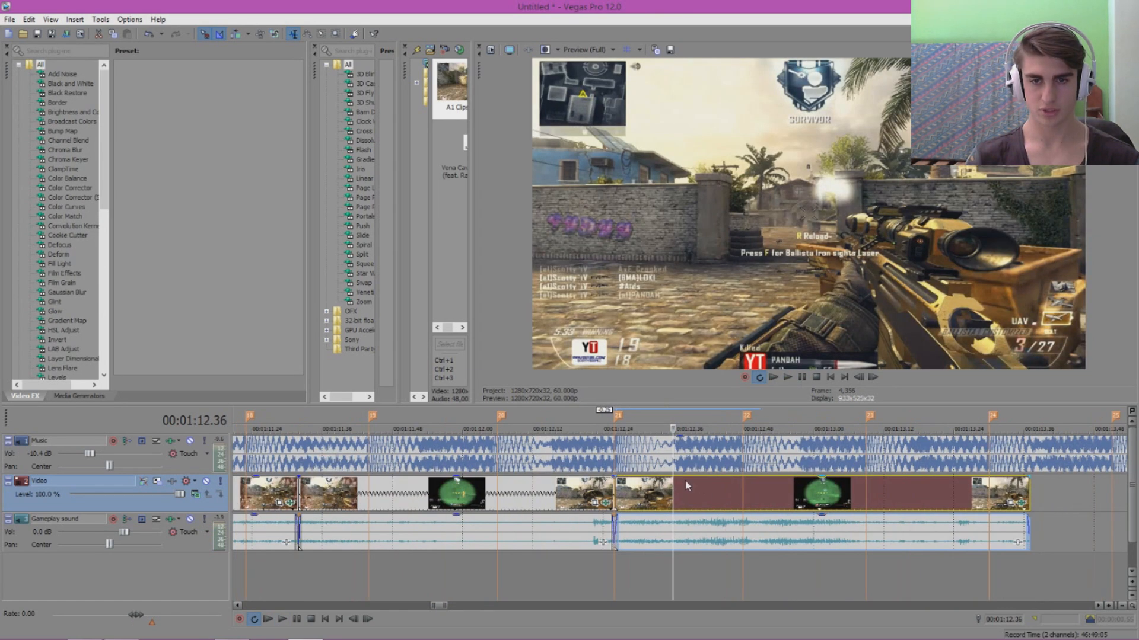
pyautogui.click(707, 497)
pyautogui.click(720, 498)
pyautogui.press('s')
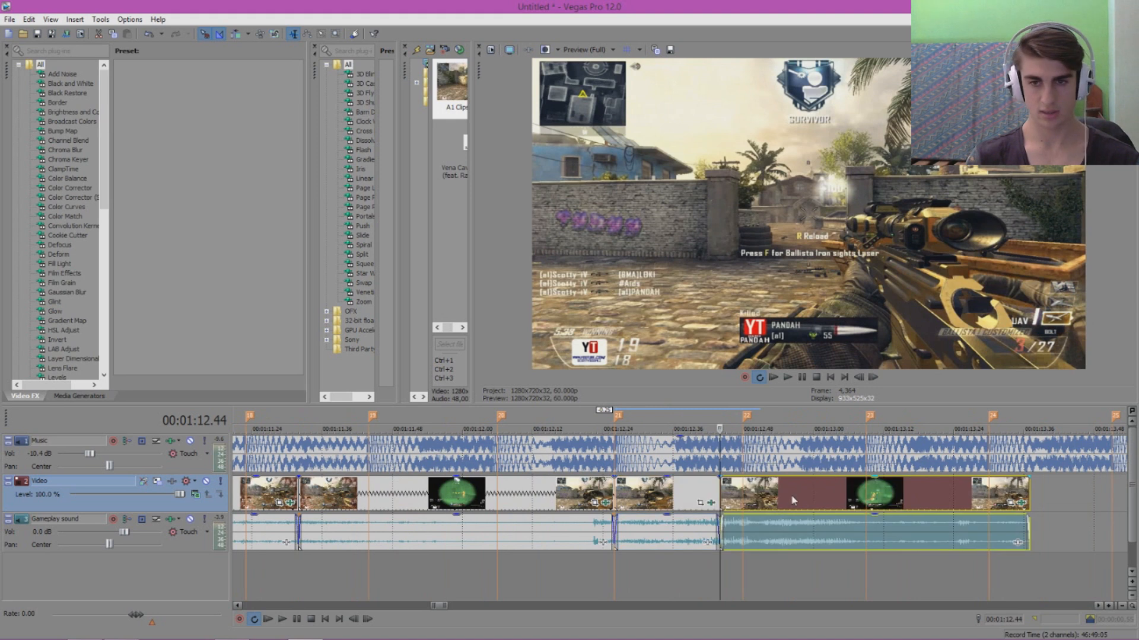
# - Move the split-off last part so it ends on marker 25, and time-stretch the preceding part to meet its start
pyautogui.scroll(-1, 790, 496)
pyautogui.moveTo(812, 495); pyautogui.dragTo(876, 497)
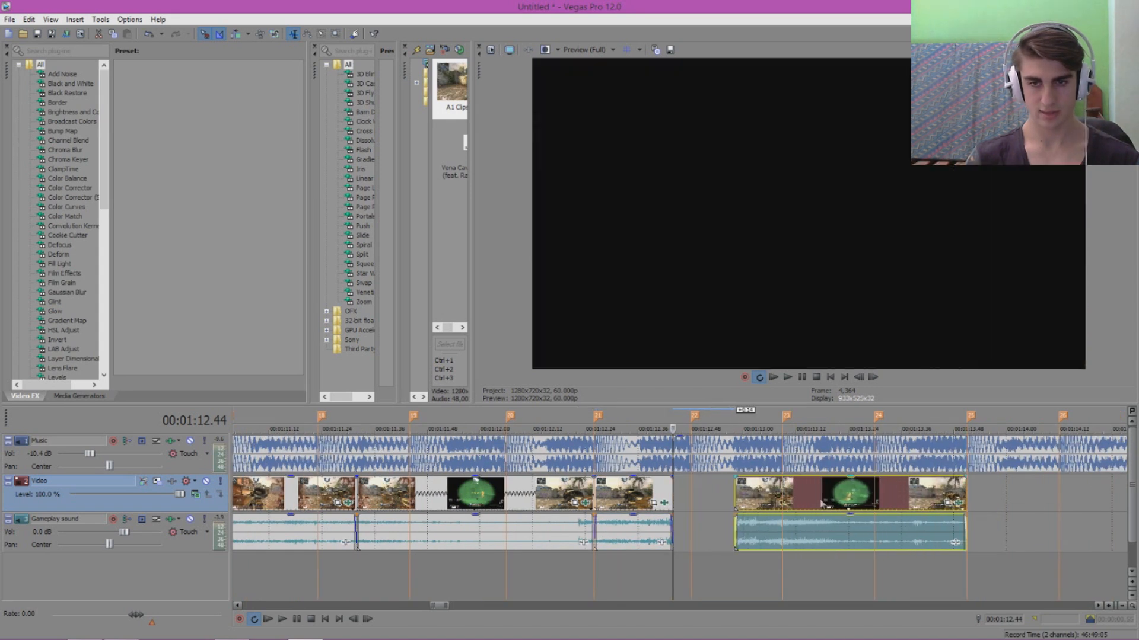
pyautogui.moveTo(672, 498); pyautogui.dragTo(731, 494)
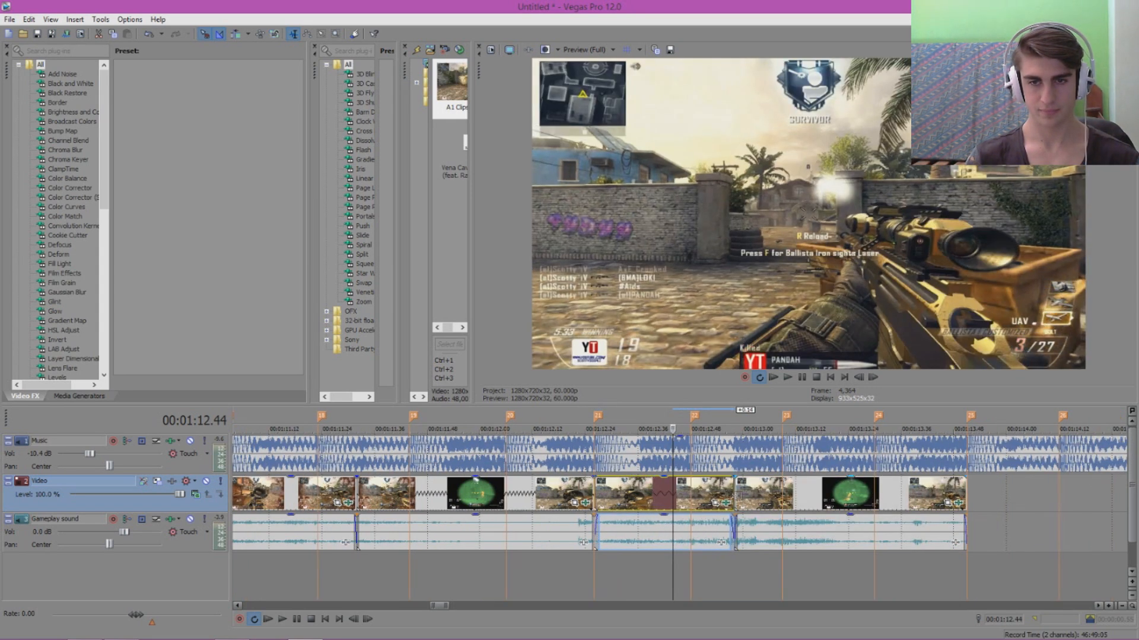
# - Play back the end of the sequence from 00:01:12.16 to check the new cut against the beat
pyautogui.scroll(-4, 731, 494)
pyautogui.click(652, 427)
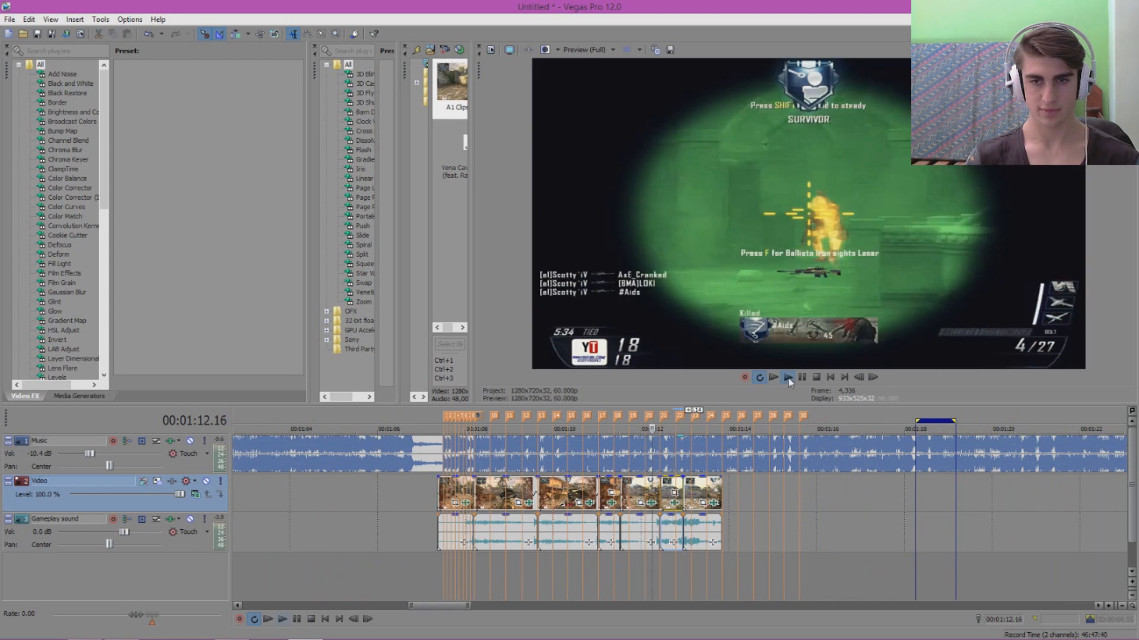
pyautogui.click(787, 378)
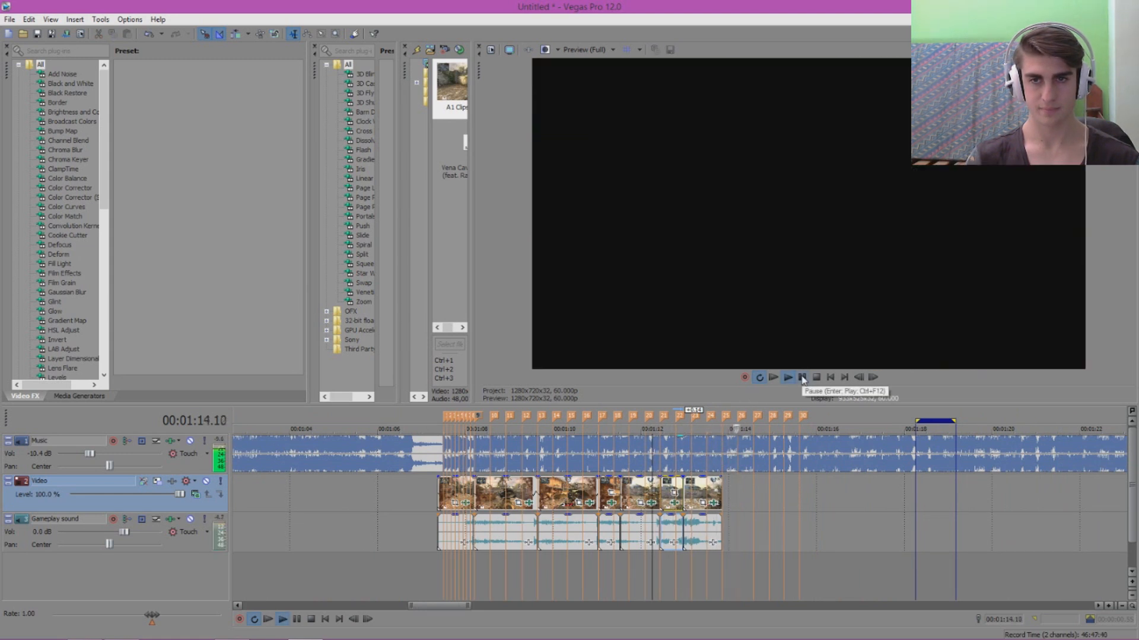
pyautogui.click(801, 377)
# - Play the whole retimed sequence from the start of the first gameplay clip at 00:01:07.22
pyautogui.scroll(2, 742, 492)
pyautogui.scroll(-5, 742, 492)
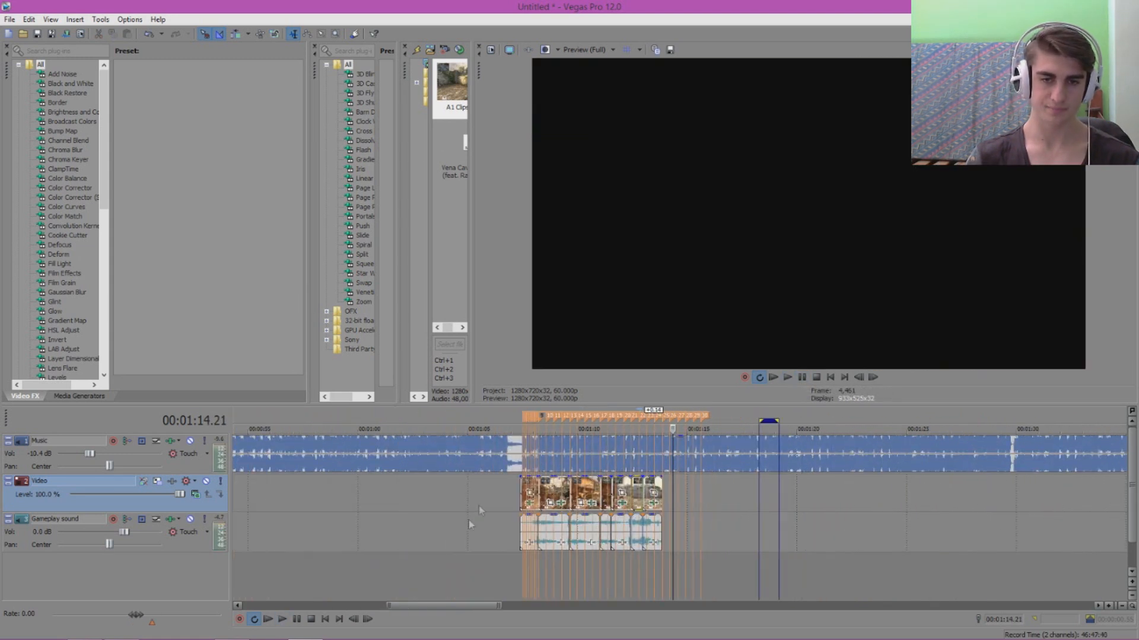
pyautogui.click(507, 505)
pyautogui.scroll(5, 720, 512)
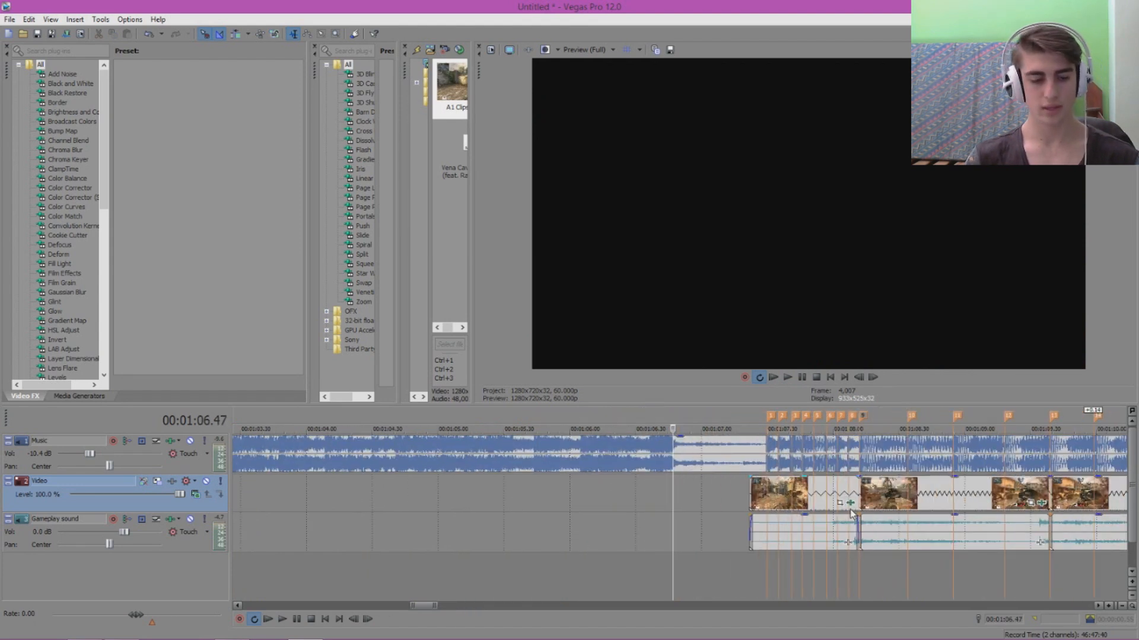
pyautogui.scroll(1, 748, 520)
pyautogui.scroll(-5, 747, 516)
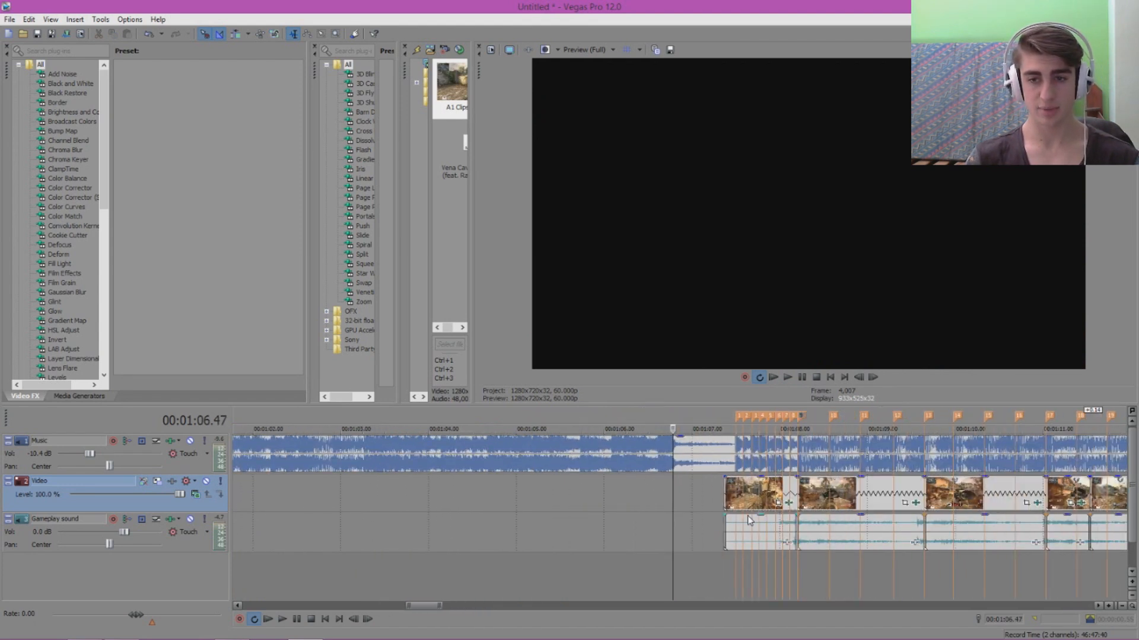
pyautogui.click(757, 503)
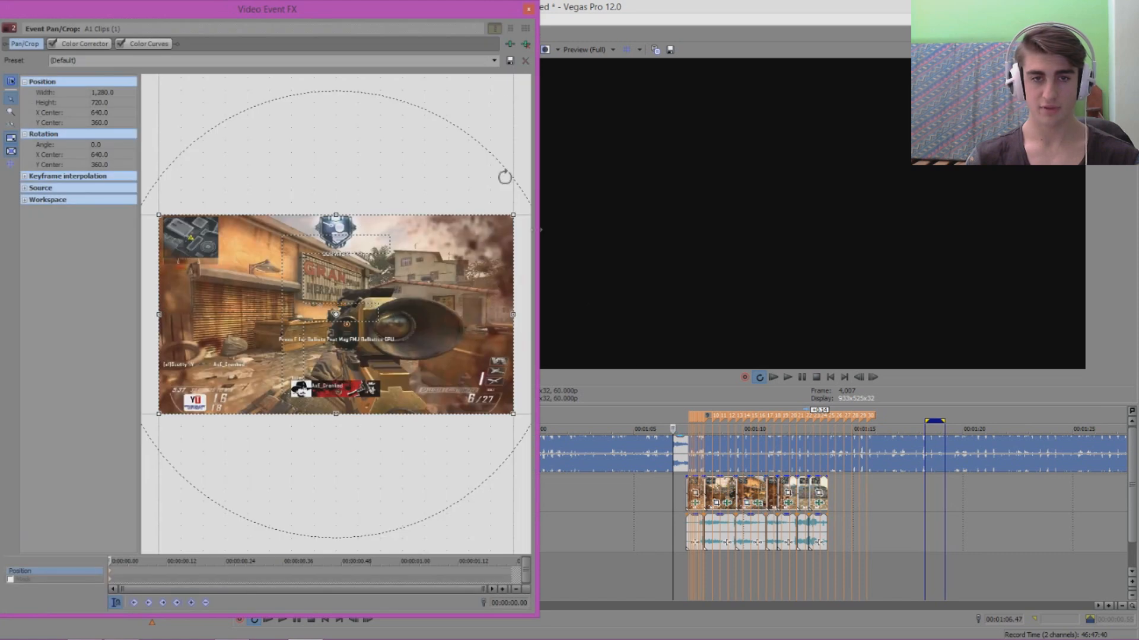
pyautogui.click(528, 9)
pyautogui.click(736, 463)
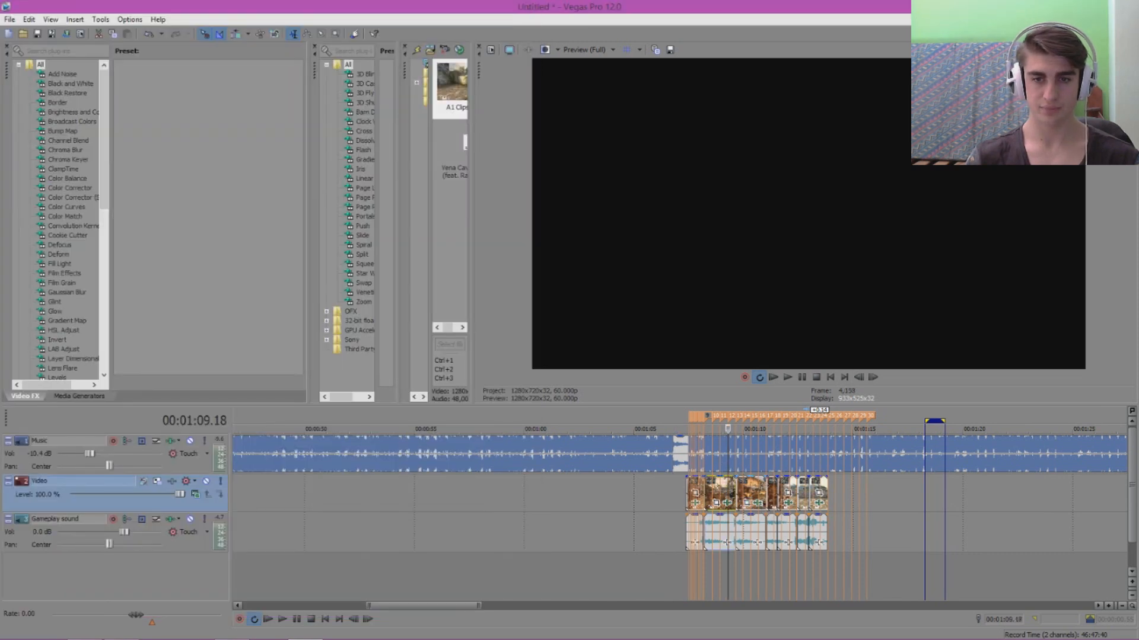
pyautogui.scroll(3, 736, 463)
pyautogui.click(543, 421)
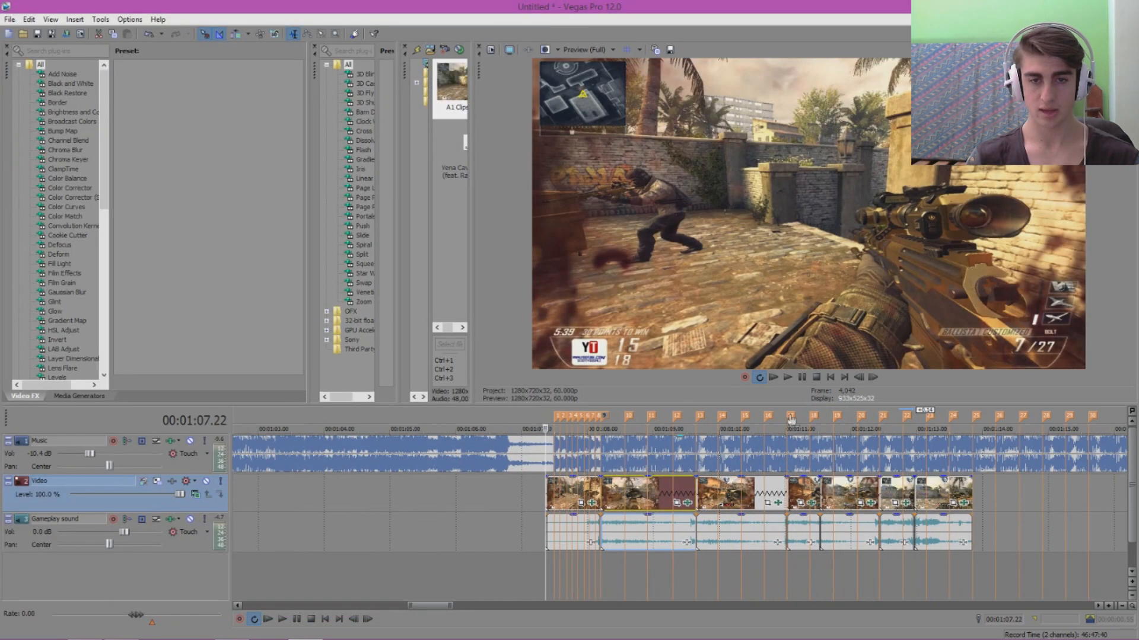
pyautogui.click(789, 378)
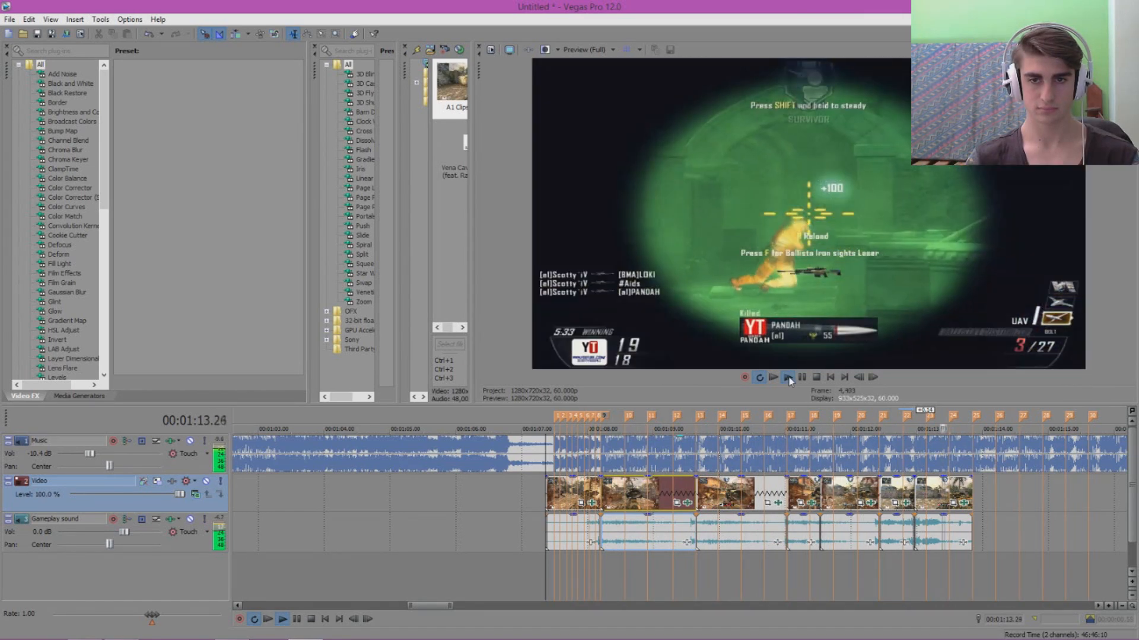
pyautogui.click(801, 377)
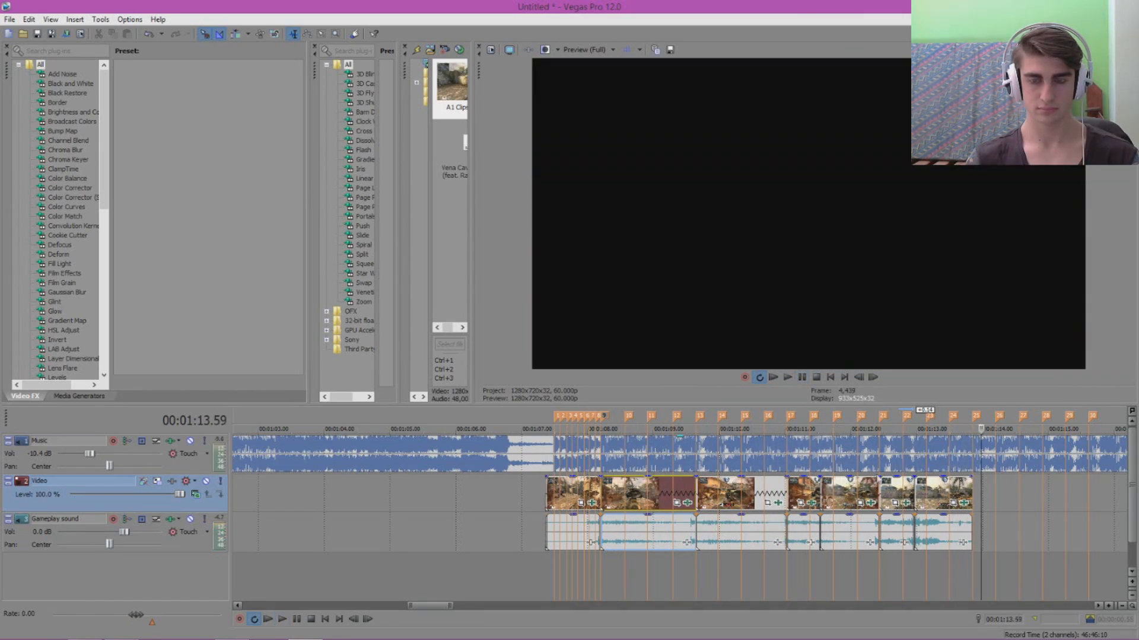
# - Replay the first gameplay clip from 00:01:07.22 to check it against markers 1 to 9
pyautogui.click(549, 500)
pyautogui.scroll(3, 849, 531)
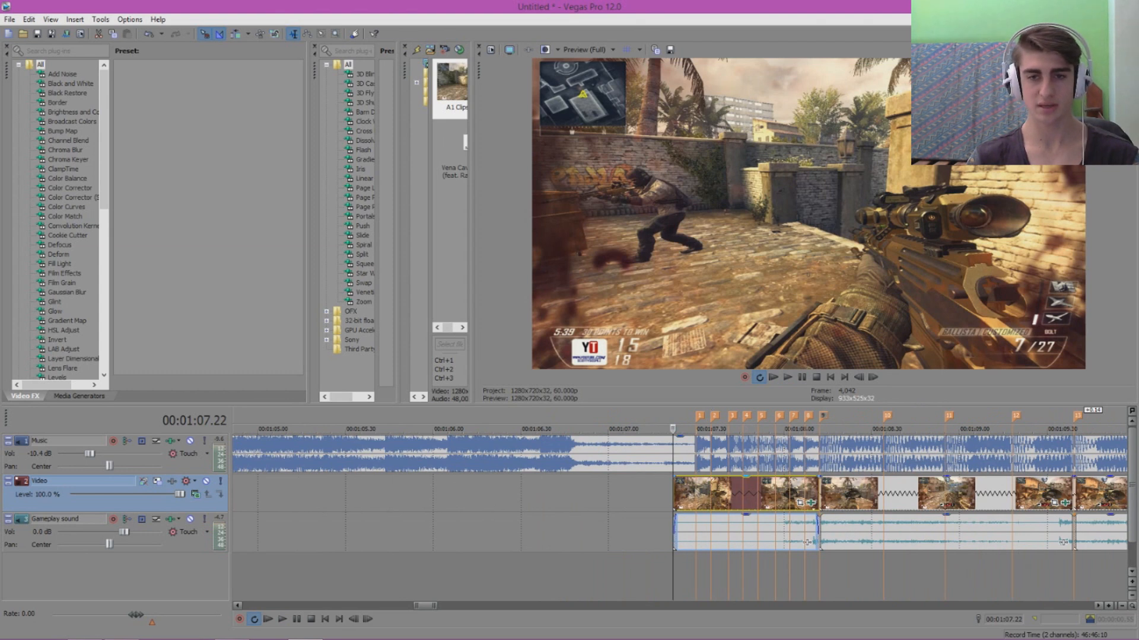
pyautogui.click(788, 377)
pyautogui.click(802, 377)
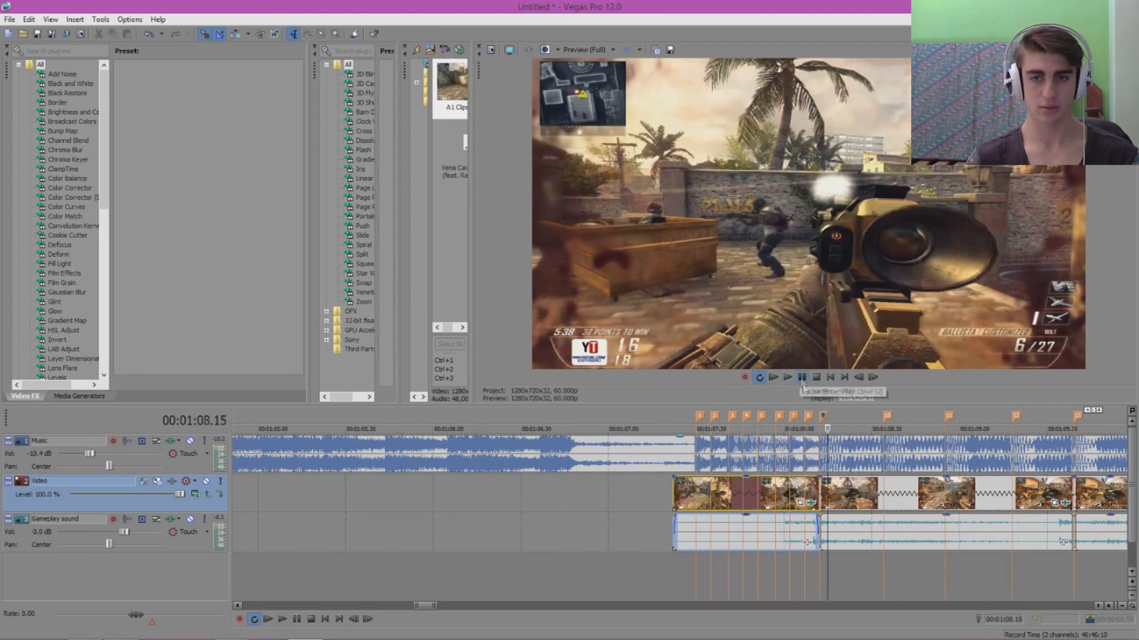
# - Split the first gameplay clip with its audio at marker 1, 00:01:07.30
pyautogui.click(700, 499)
pyautogui.scroll(2, 903, 486)
pyautogui.scroll(-2, 903, 481)
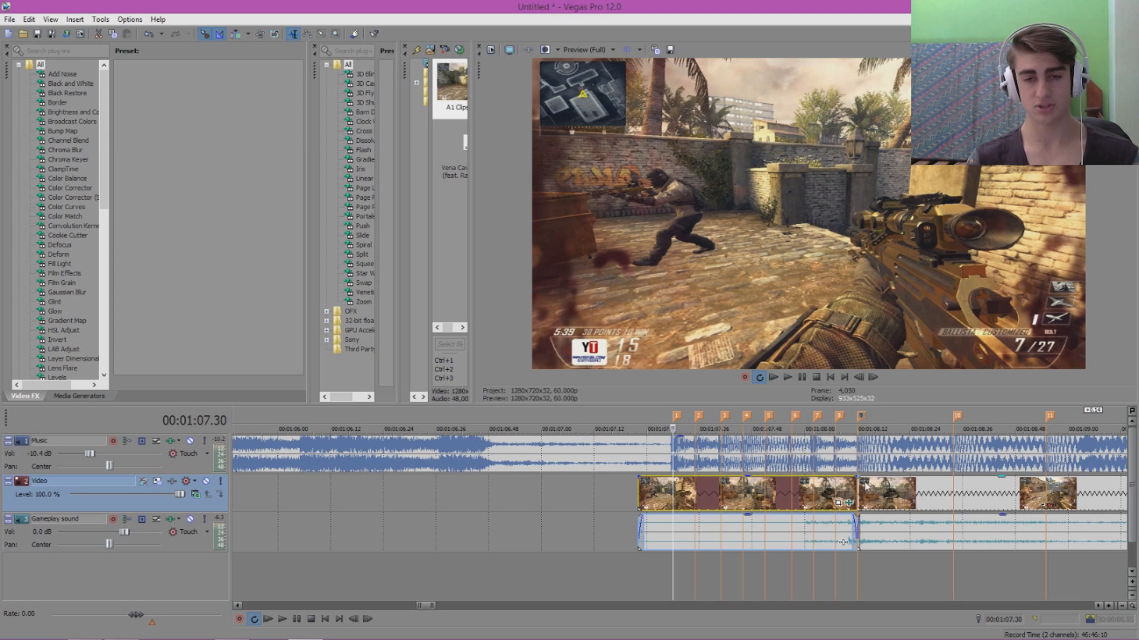
pyautogui.scroll(1, 880, 501)
pyautogui.scroll(1, 838, 504)
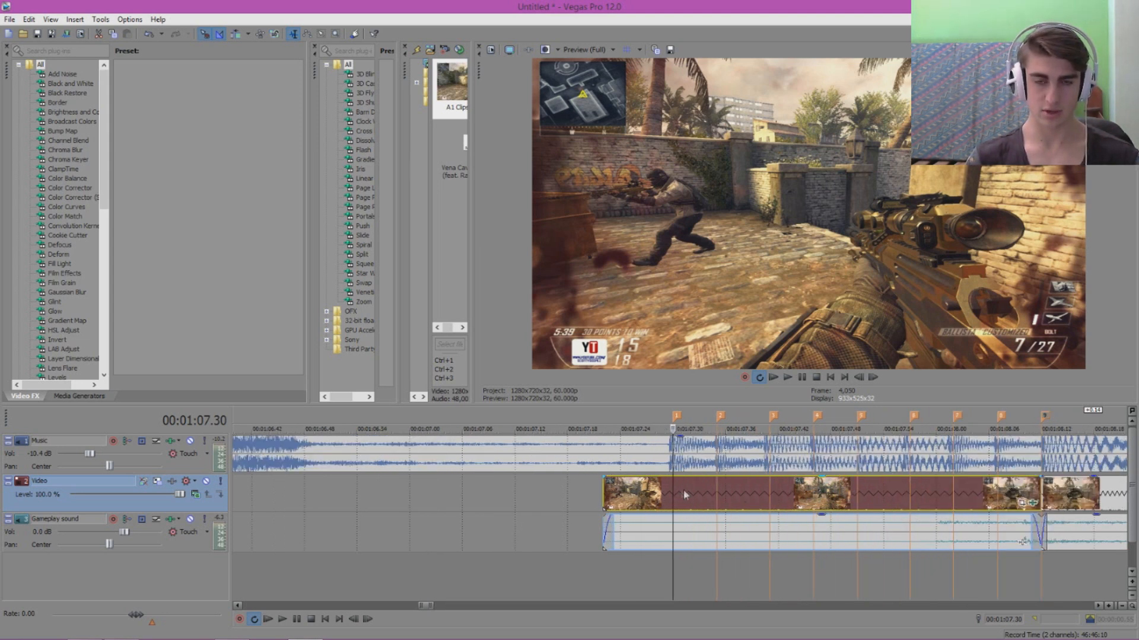
pyautogui.scroll(2, 689, 493)
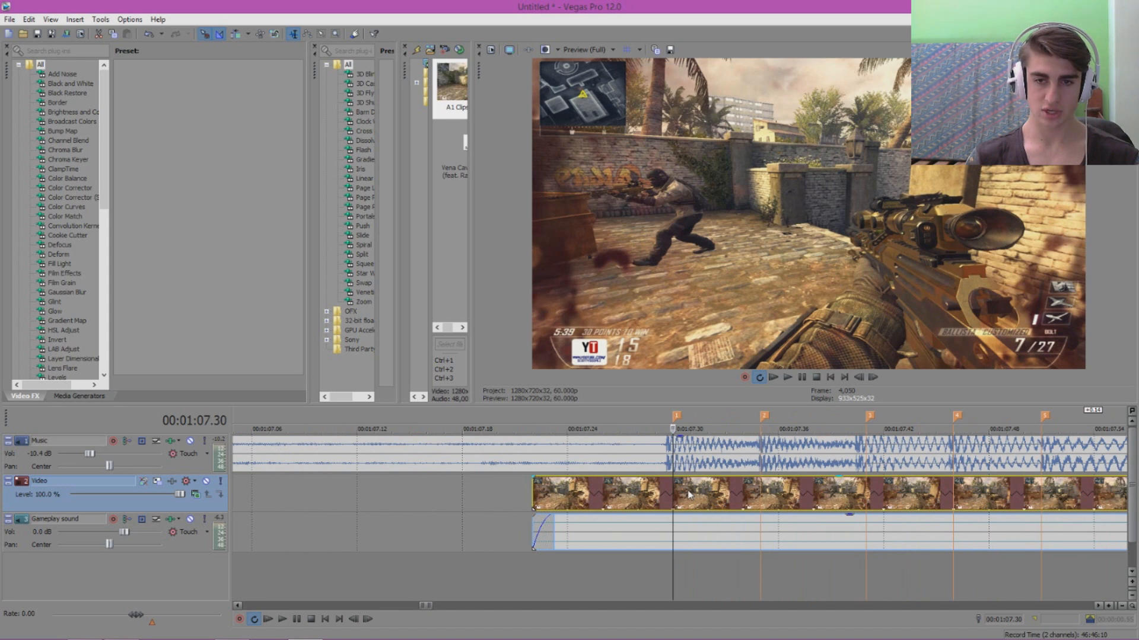
pyautogui.scroll(-1, 689, 494)
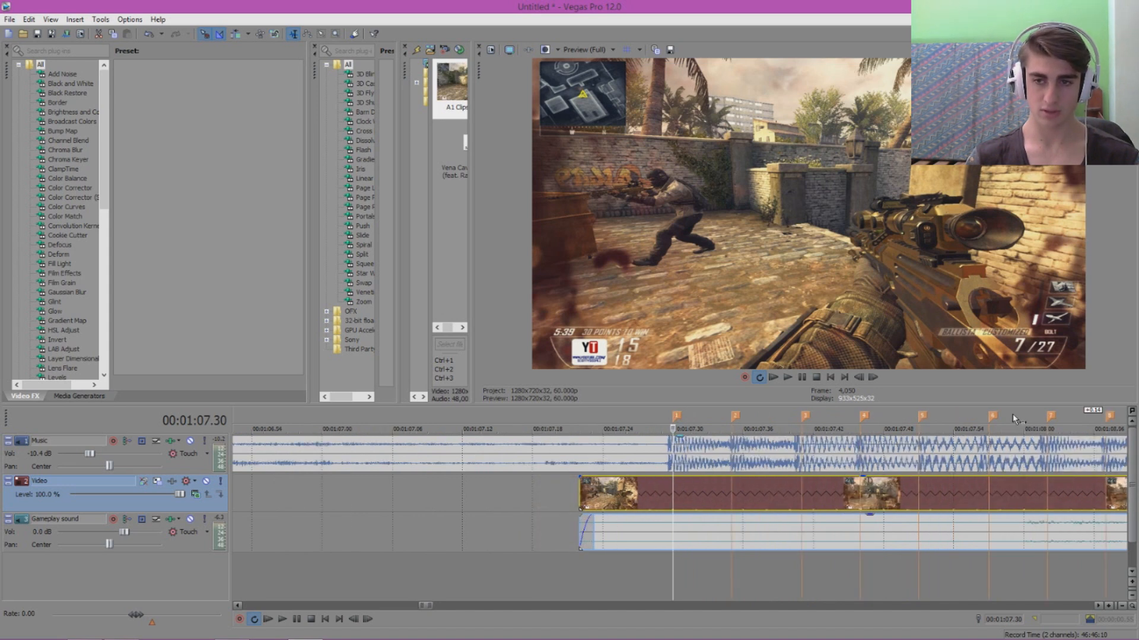
pyautogui.click(714, 495)
pyautogui.press('s')
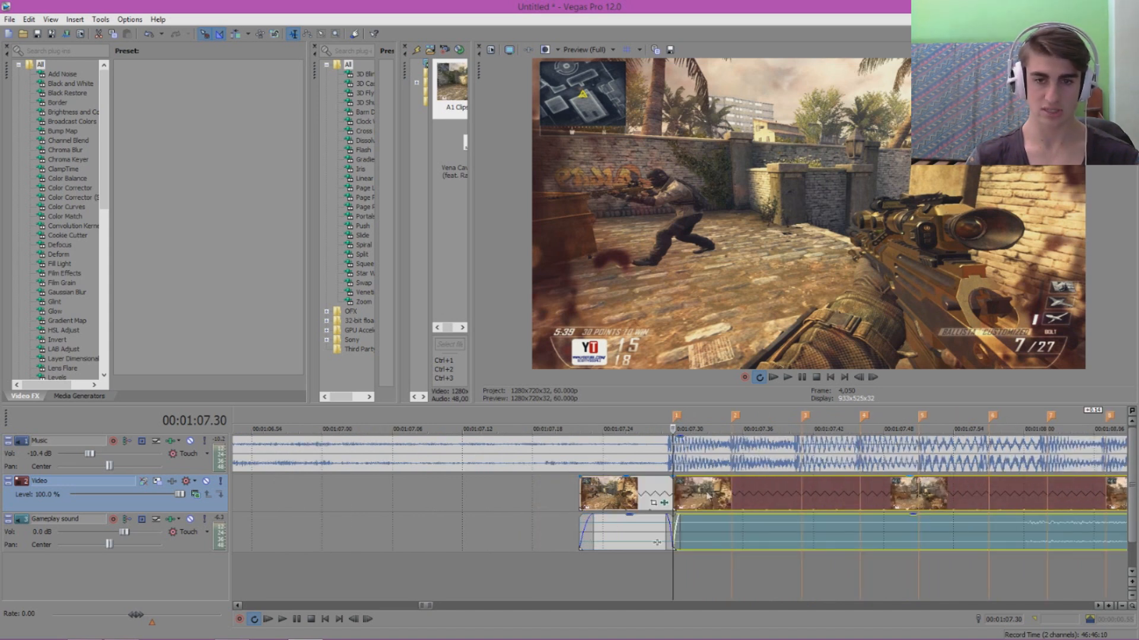
# - Split the clip starting at marker 1 at 00:01:07.32 and again at marker 2
pyautogui.click(695, 493)
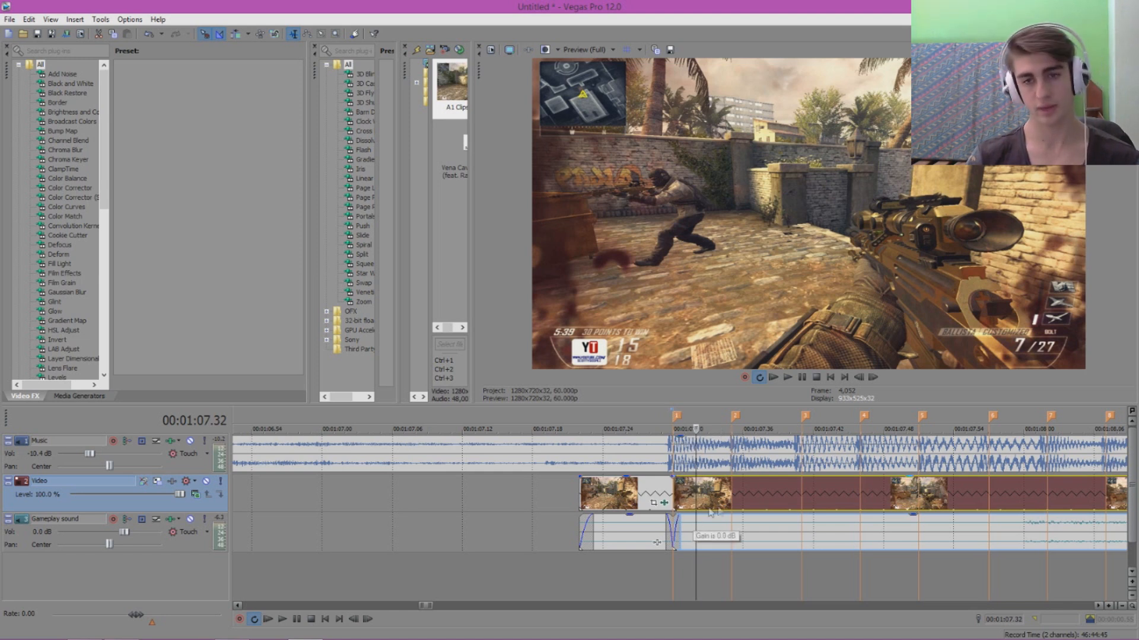
pyautogui.press('s')
pyautogui.click(731, 500)
pyautogui.press('s')
# - Try splitting the clip after marker 2 at 00:01:07.37, and undo that split
pyautogui.click(754, 497)
pyautogui.press('s')
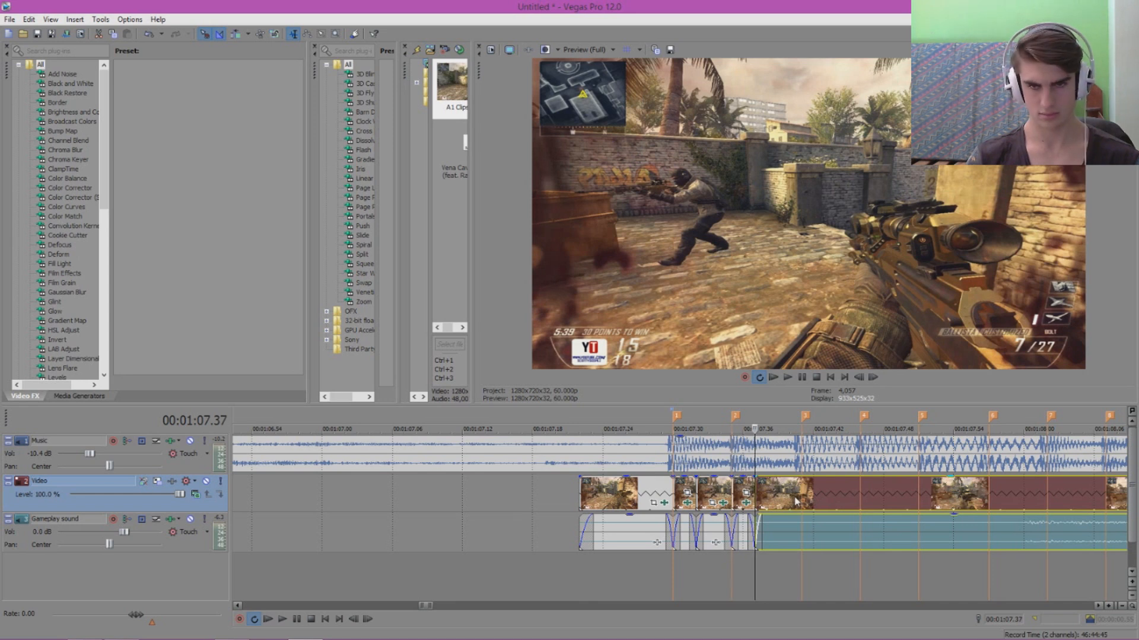
pyautogui.click(802, 495)
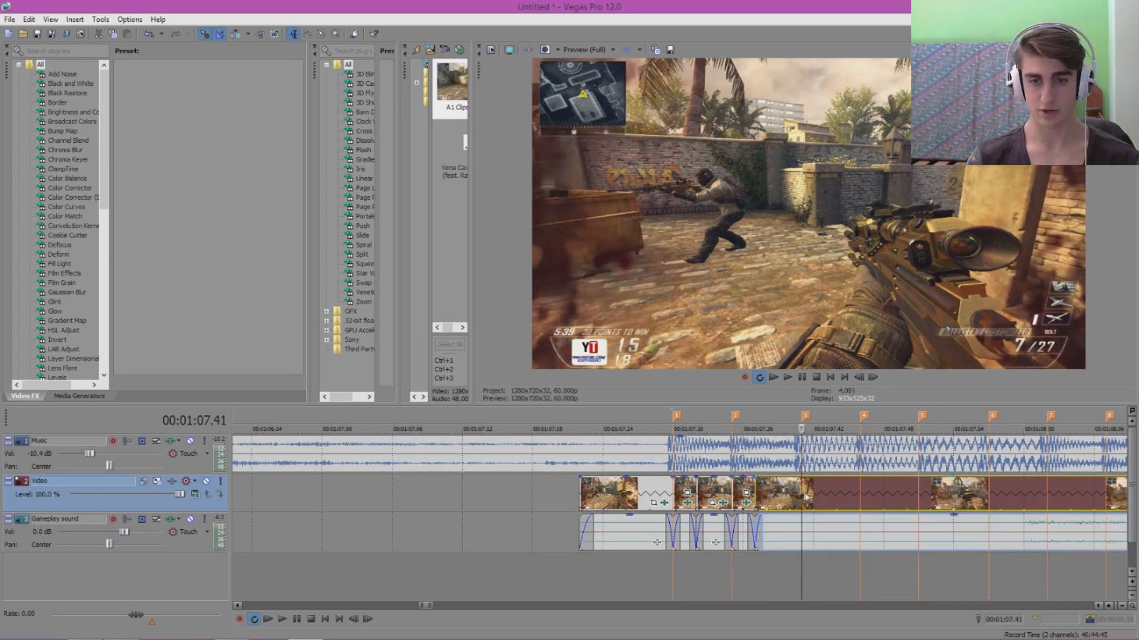
pyautogui.press('Delete')
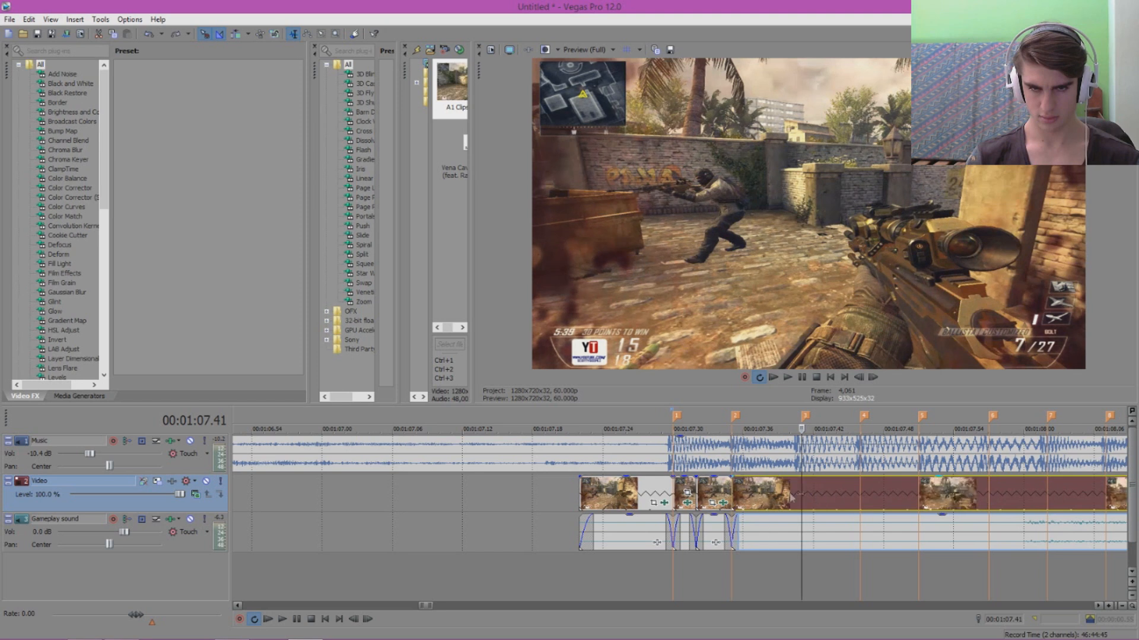
# - Split the clip after marker 2 between markers 2 and 3, at marker 3, and at 00:01:07.43
pyautogui.click(758, 489)
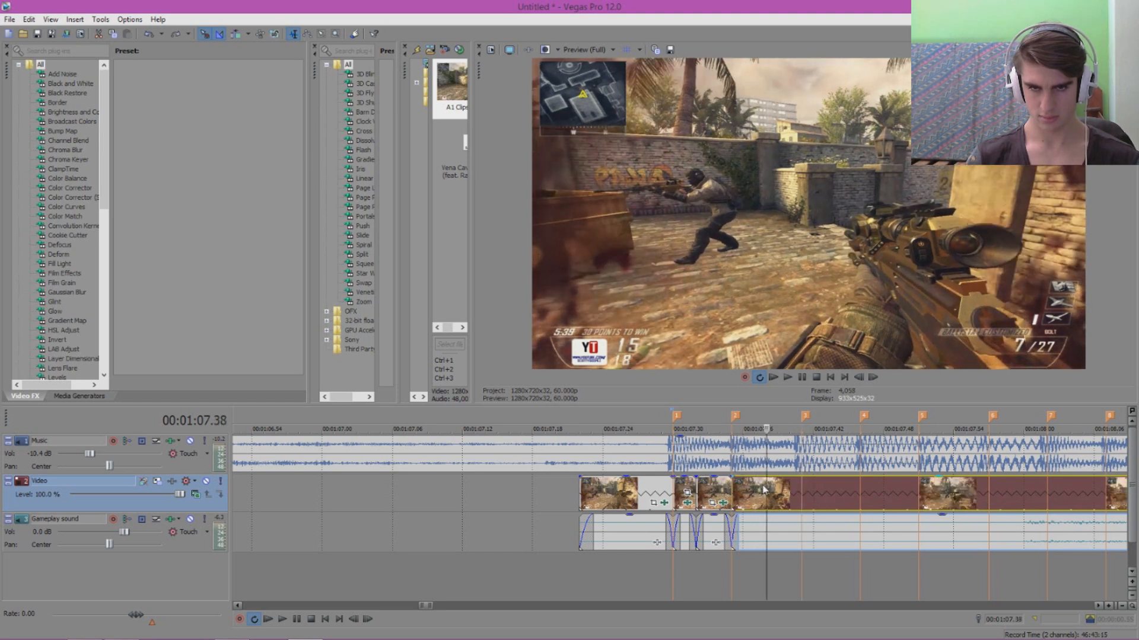
pyautogui.press('s')
pyautogui.click(804, 488)
pyautogui.press('s')
pyautogui.click(827, 491)
pyautogui.press('s')
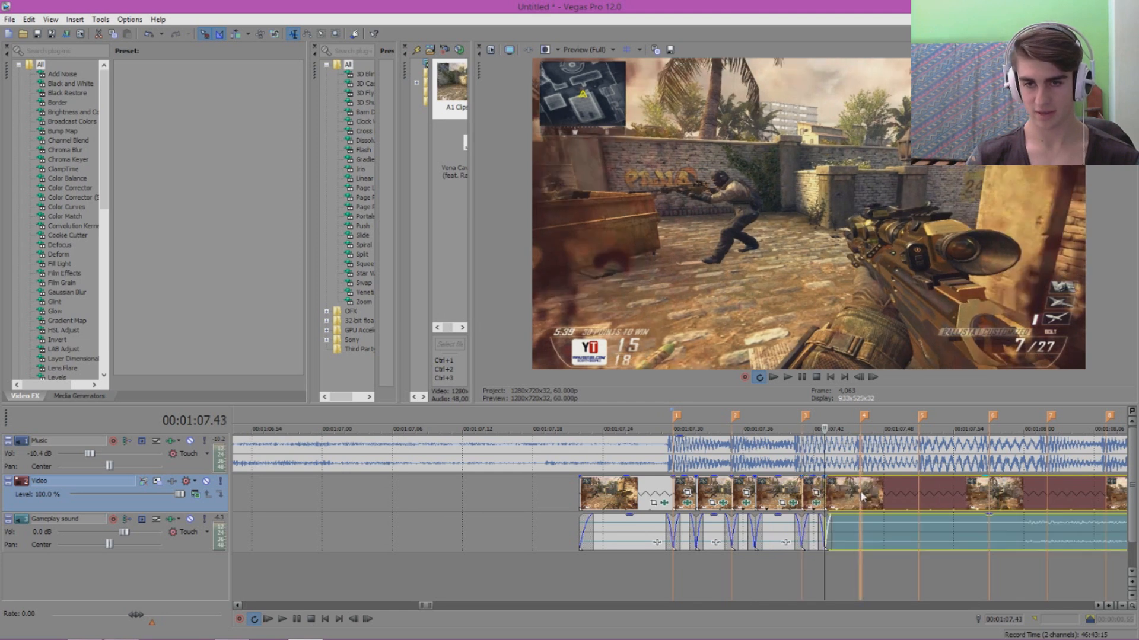
# - Split the remaining clip at marker 4, between markers 4 and 5, and at marker 5
pyautogui.click(860, 492)
pyautogui.press('s')
pyautogui.click(883, 491)
pyautogui.press('s')
pyautogui.click(917, 490)
pyautogui.press('s')
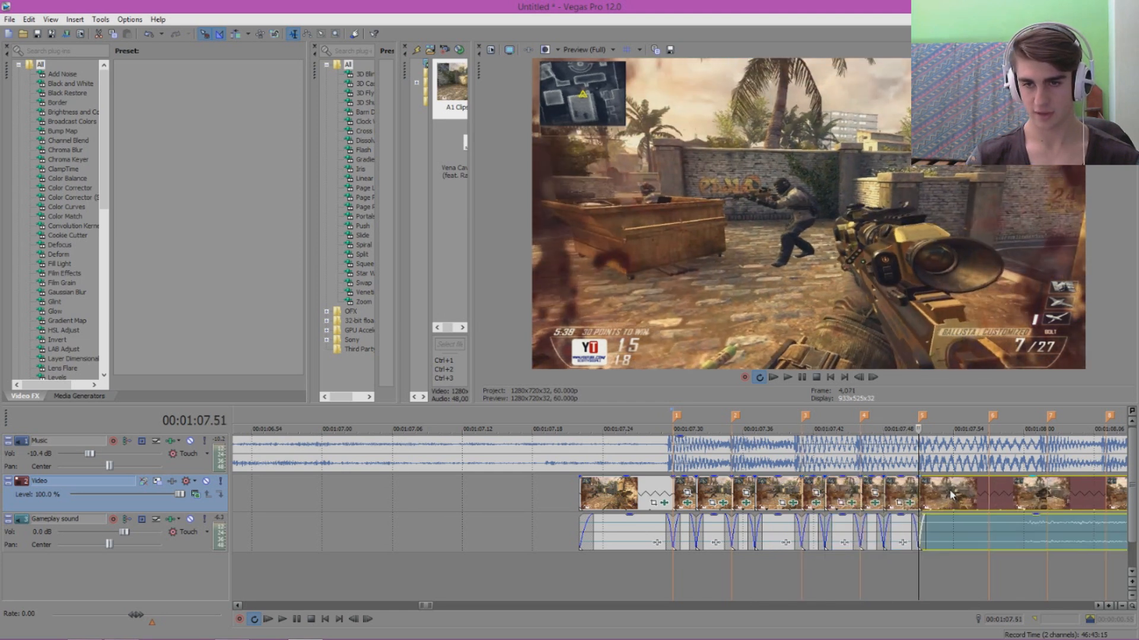
# - Try splitting the clip after marker 5 at 00:01:07.54, and undo that split
pyautogui.click(953, 492)
pyautogui.press('s')
pyautogui.hotkey('ctrl', 'z')
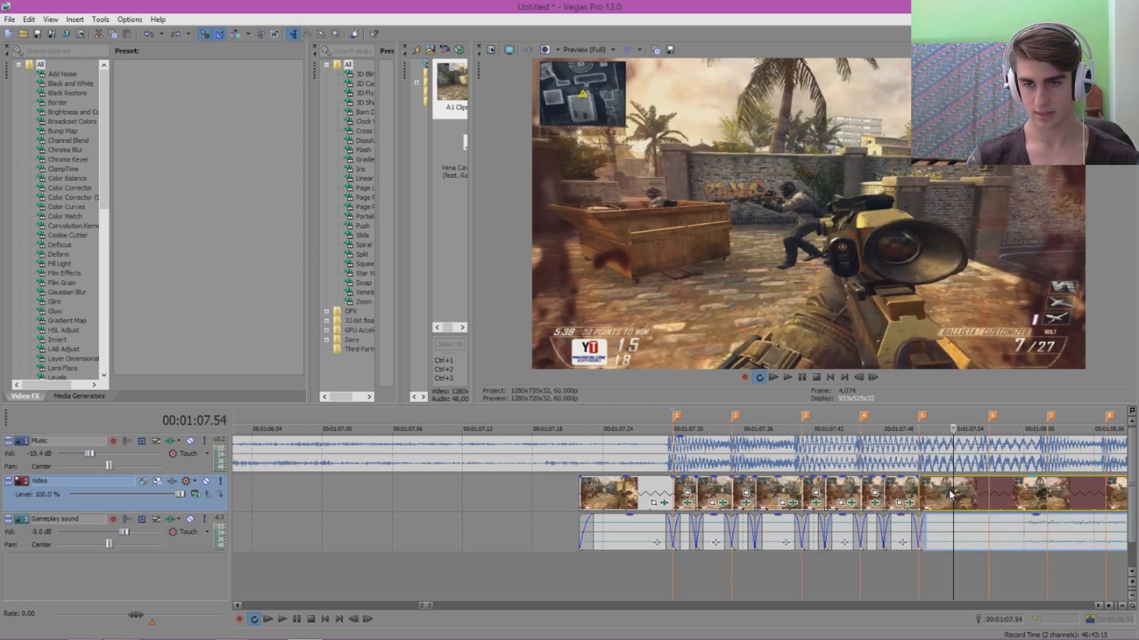
# - Split the clip after marker 5 at 00:01:07.53, at marker 6, and at 00:01:07.59
pyautogui.press('Left')
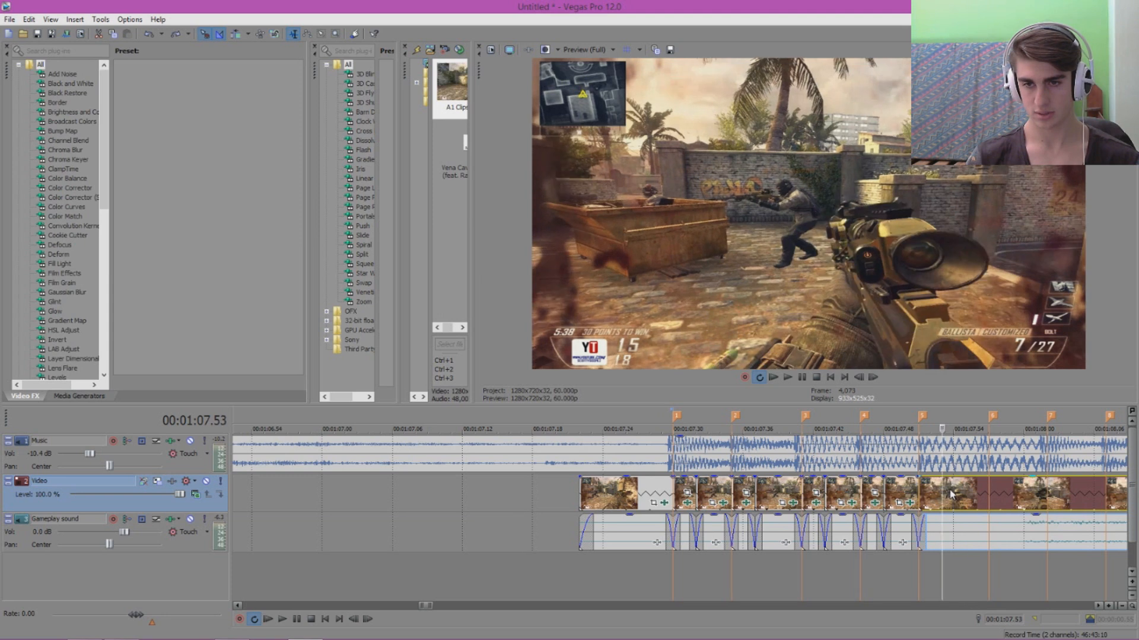
pyautogui.press('s')
pyautogui.click(988, 491)
pyautogui.press('s')
pyautogui.click(1013, 494)
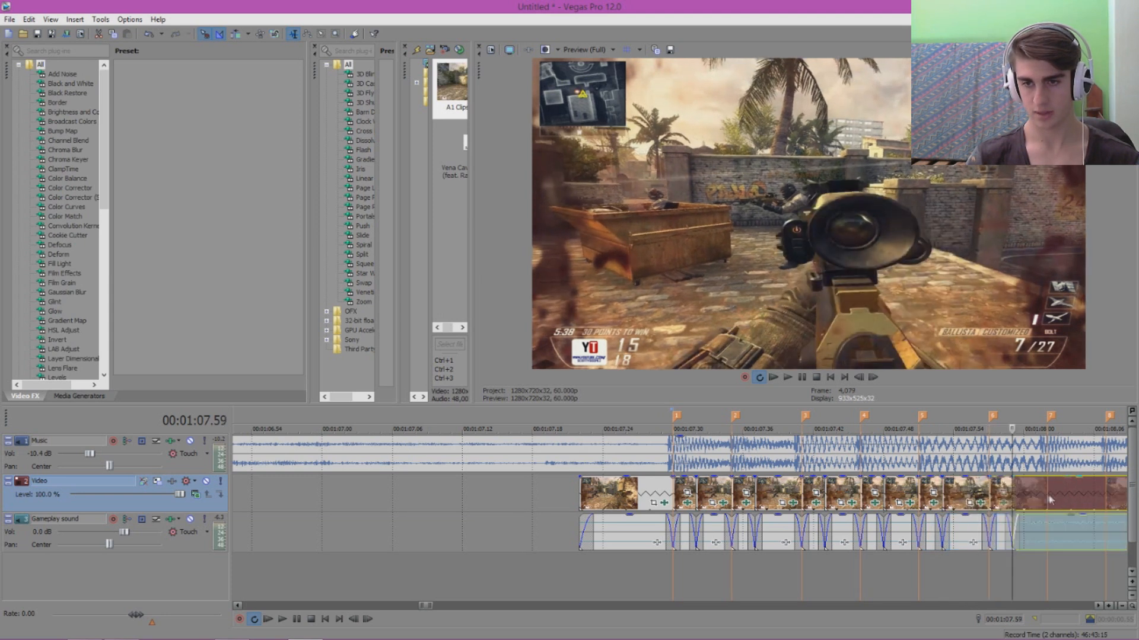
pyautogui.press('s')
# - Split the remaining clip at marker 7, between markers 7 and 8, and at marker 8
pyautogui.click(1048, 498)
pyautogui.press('s')
pyautogui.click(1075, 498)
pyautogui.press('s')
pyautogui.click(1106, 498)
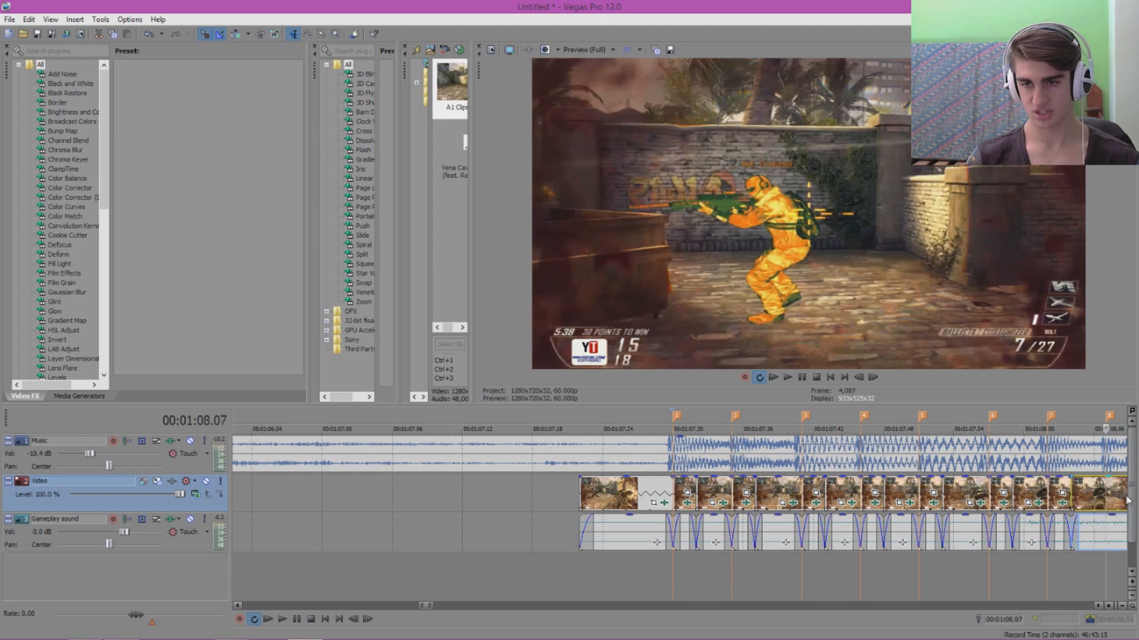
pyautogui.press('s')
# - Split the piece between markers 8 and 9 with its audio at 00:01:08.09
pyautogui.scroll(-2, 1091, 509)
pyautogui.scroll(3, 771, 508)
pyautogui.click(708, 496)
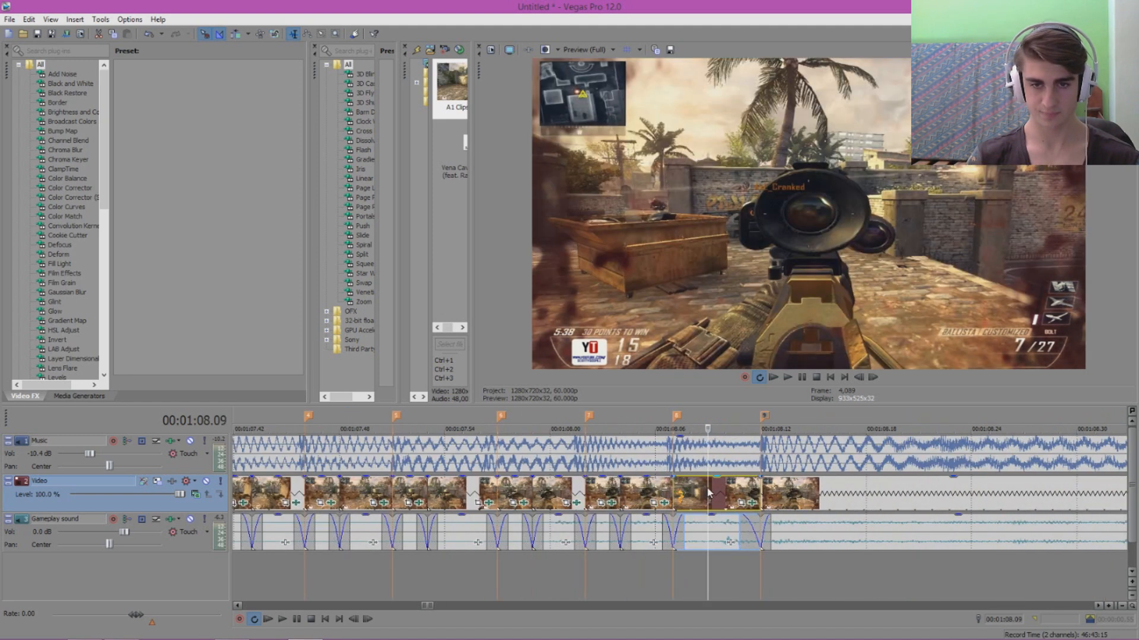
pyautogui.press('s')
pyautogui.scroll(-2, 722, 490)
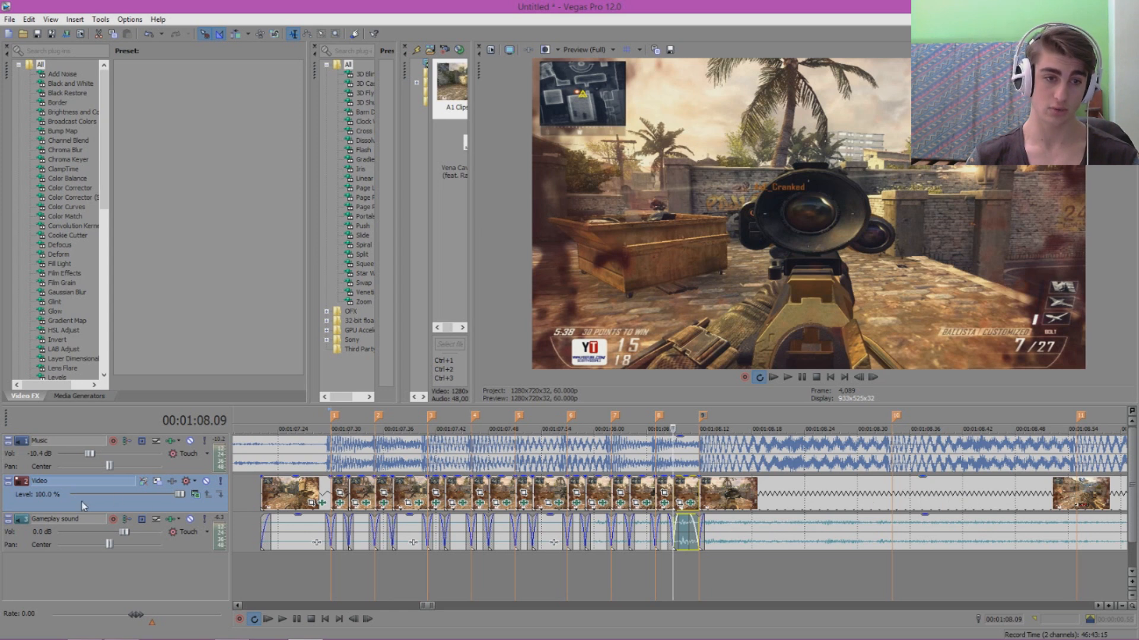
# - Lower the opacity of the short video piece starting at marker 1 to 81%
pyautogui.click(292, 492)
pyautogui.scroll(4, 682, 501)
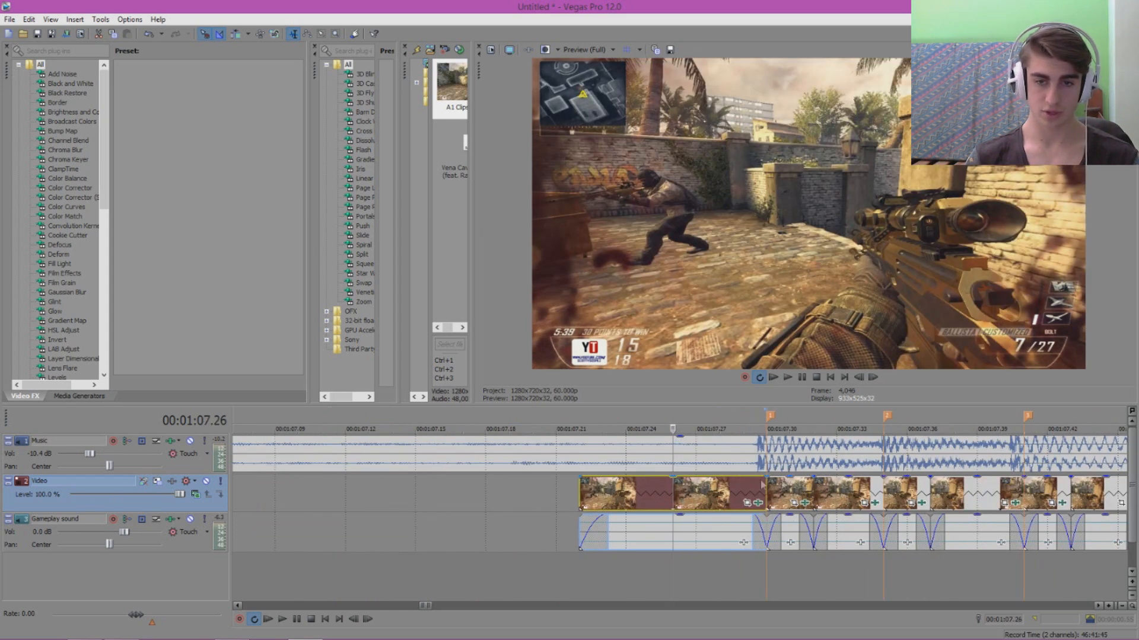
pyautogui.click(792, 485)
pyautogui.scroll(5, 792, 486)
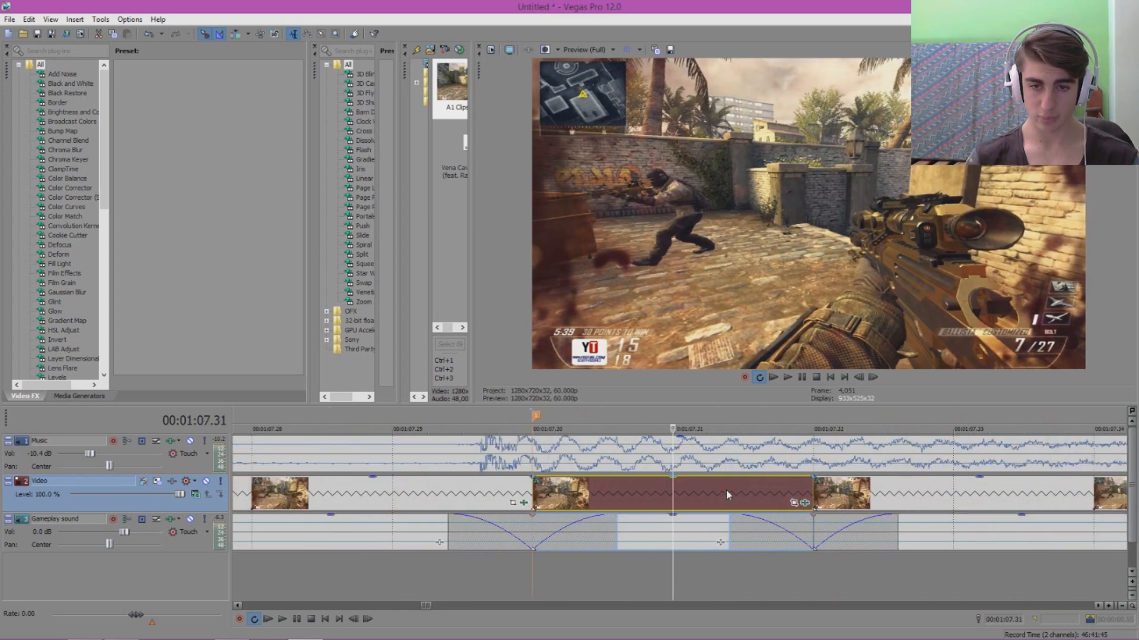
pyautogui.scroll(-3, 726, 495)
pyautogui.click(612, 494)
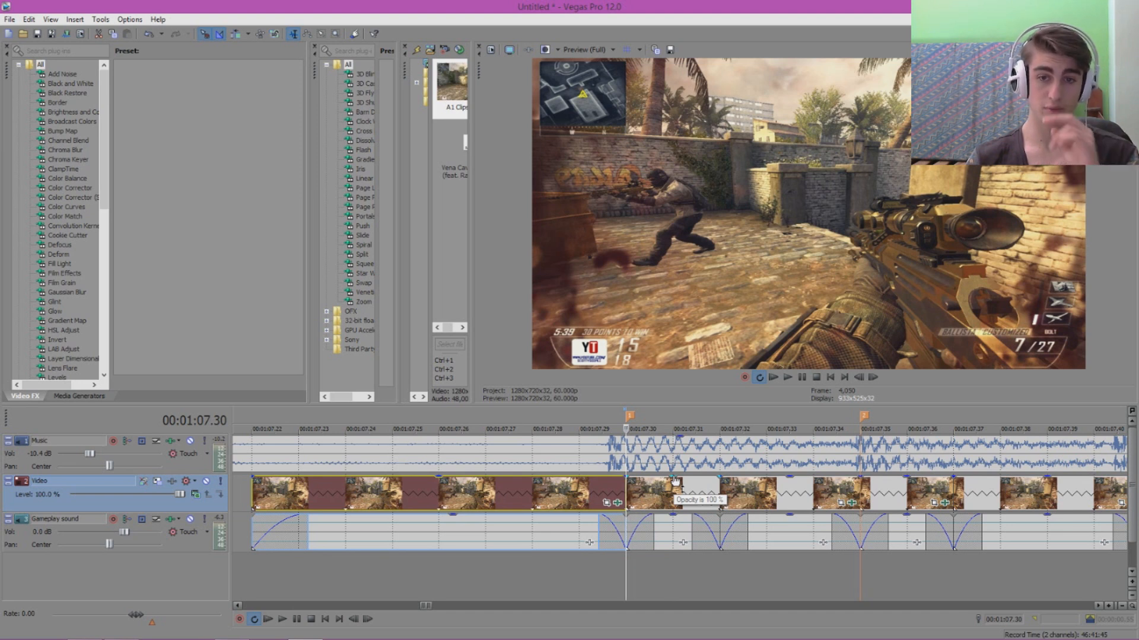
pyautogui.moveTo(675, 482)
pyautogui.mouseDown()
pyautogui.moveTo(675, 511)
pyautogui.moveTo(674, 488)
pyautogui.mouseUp()
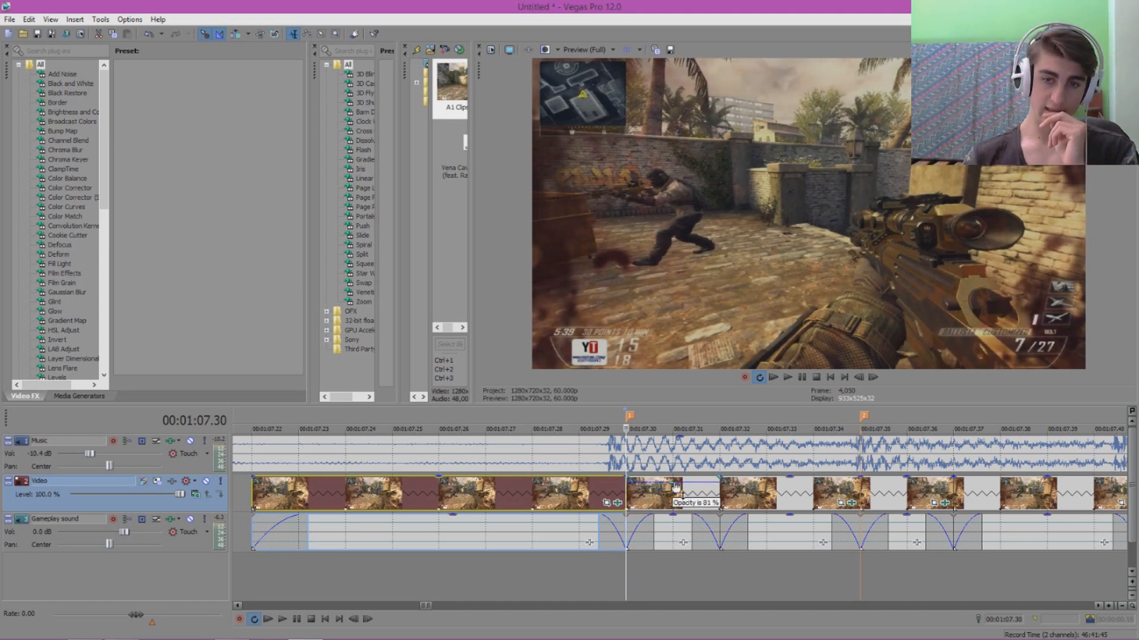
pyautogui.moveTo(789, 477); pyautogui.dragTo(789, 485)
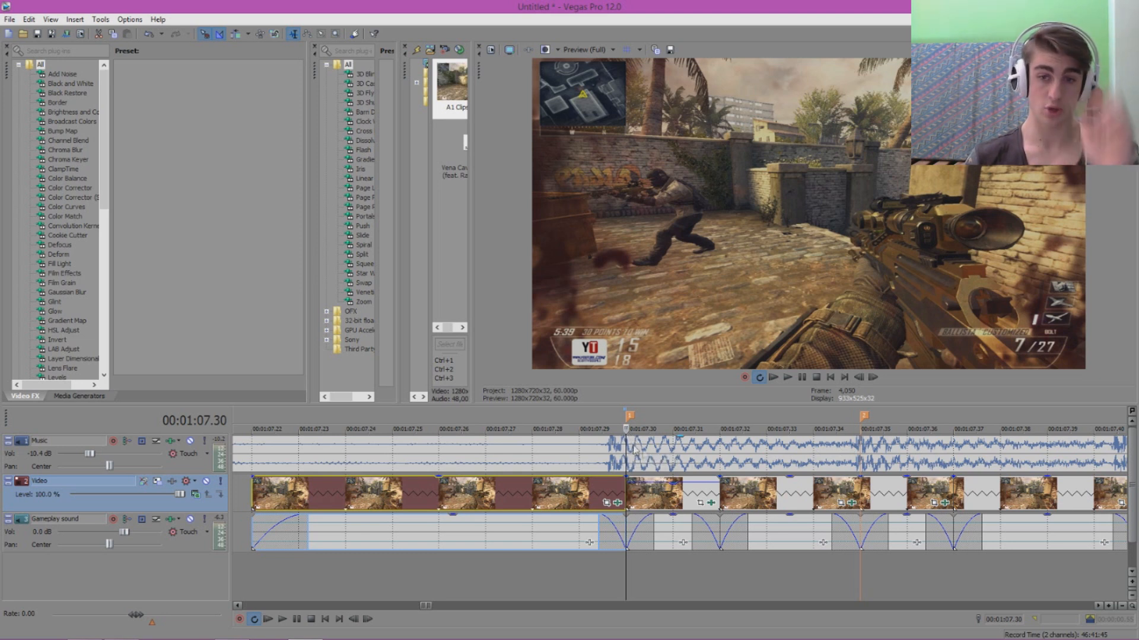
# - Lower the opacity of the video pieces starting at markers 2, 3 and 4 to about the same level as the marker 1 piece
pyautogui.click(888, 496)
pyautogui.scroll(1, 872, 496)
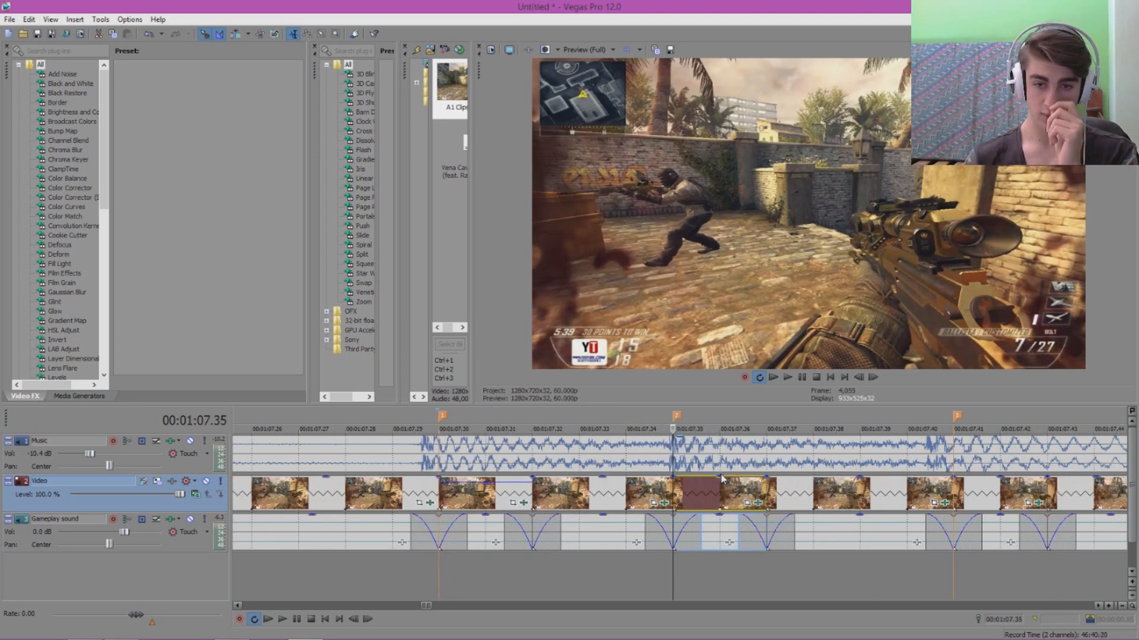
pyautogui.moveTo(722, 478); pyautogui.dragTo(719, 488)
pyautogui.click(968, 490)
pyautogui.scroll(1, 772, 490)
pyautogui.moveTo(745, 481); pyautogui.dragTo(744, 487)
pyautogui.scroll(-1, 943, 496)
pyautogui.click(854, 490)
pyautogui.scroll(1, 834, 488)
pyautogui.moveTo(816, 481); pyautogui.dragTo(815, 488)
# - Lower the opacity of the short video pieces starting at markers 5 and 6 to about 81%
pyautogui.scroll(-2, 881, 501)
pyautogui.click(881, 494)
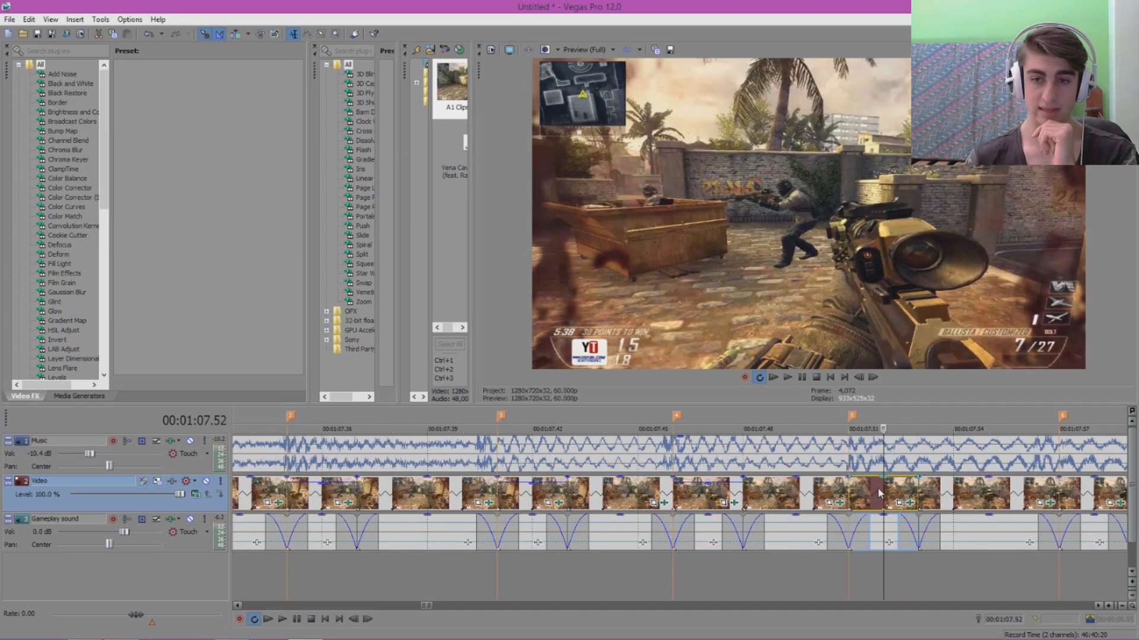
pyautogui.scroll(2, 881, 493)
pyautogui.moveTo(673, 480); pyautogui.dragTo(670, 487)
pyautogui.scroll(-2, 832, 499)
pyautogui.click(878, 495)
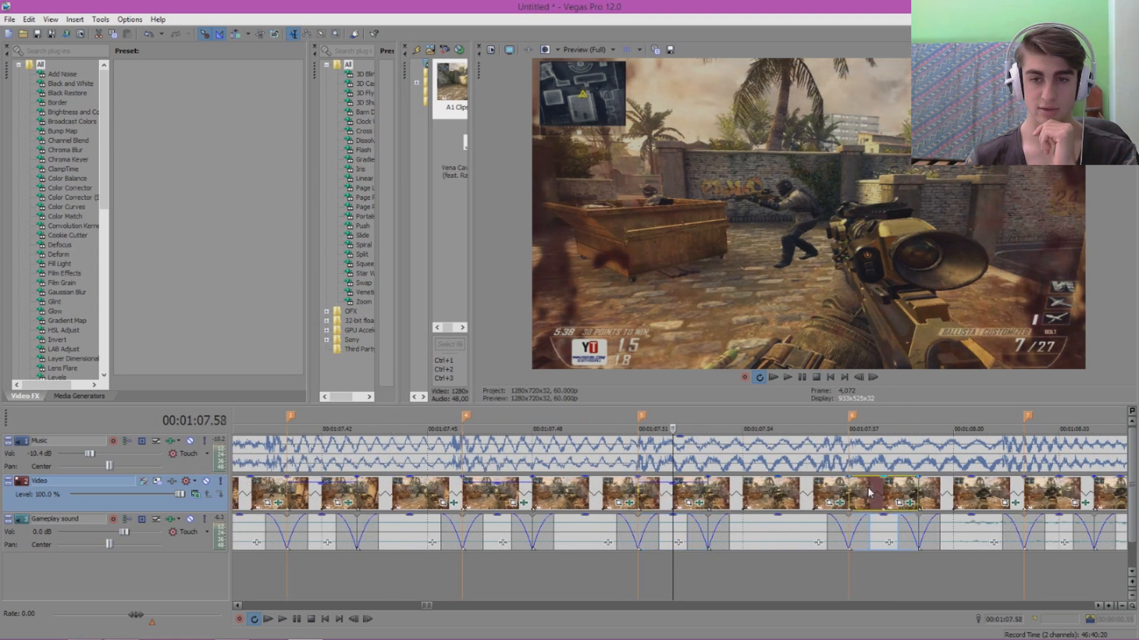
pyautogui.scroll(2, 878, 494)
pyautogui.moveTo(683, 481); pyautogui.dragTo(675, 485)
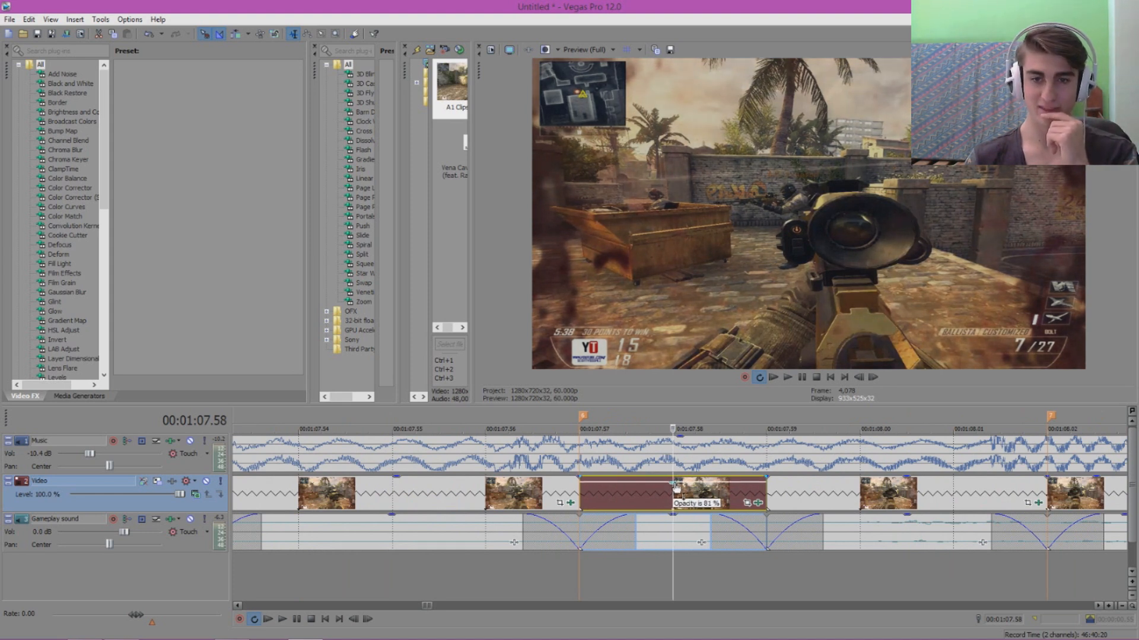
# - Lower the opacity of the short video pieces starting at markers 7 and 8 to about 81%
pyautogui.scroll(-3, 675, 492)
pyautogui.click(841, 491)
pyautogui.scroll(3, 841, 491)
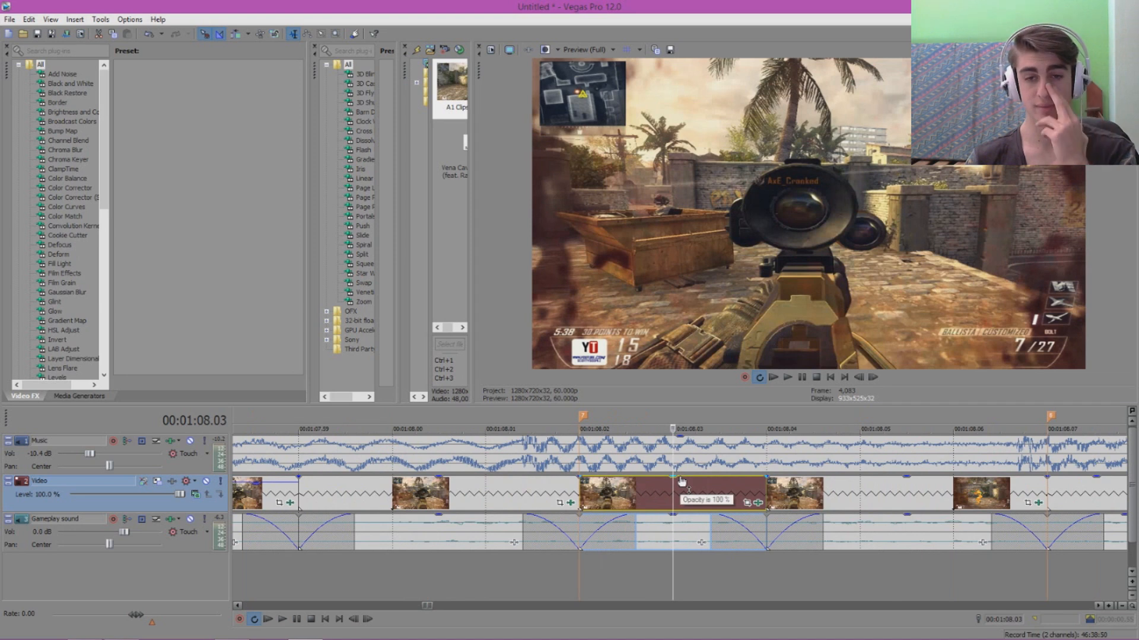
pyautogui.moveTo(682, 482); pyautogui.dragTo(680, 489)
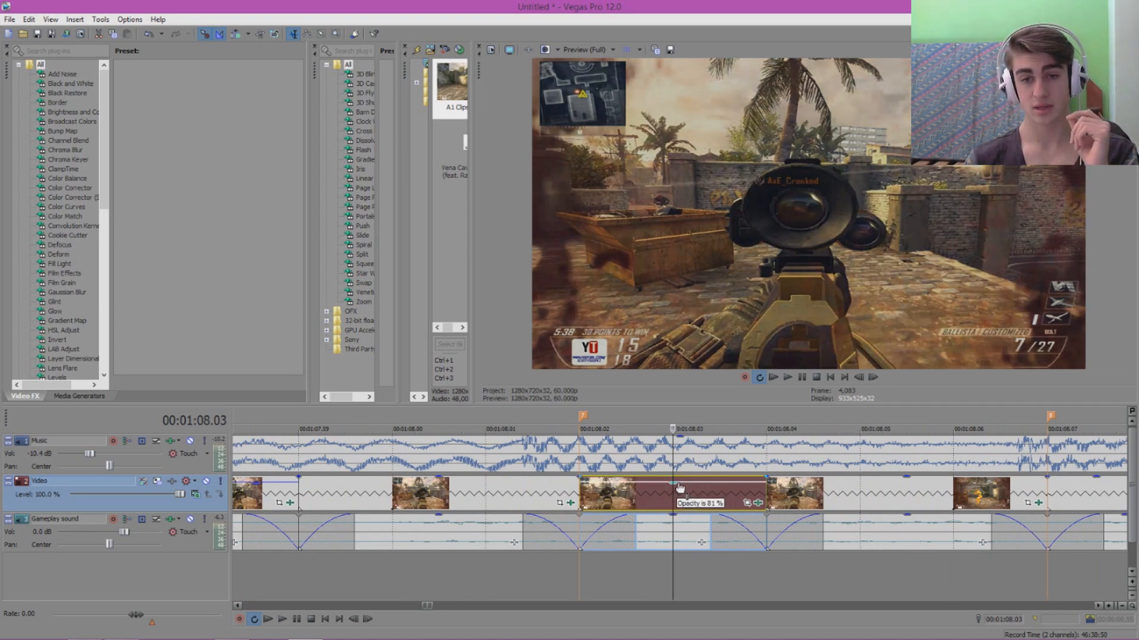
pyautogui.scroll(-3, 810, 489)
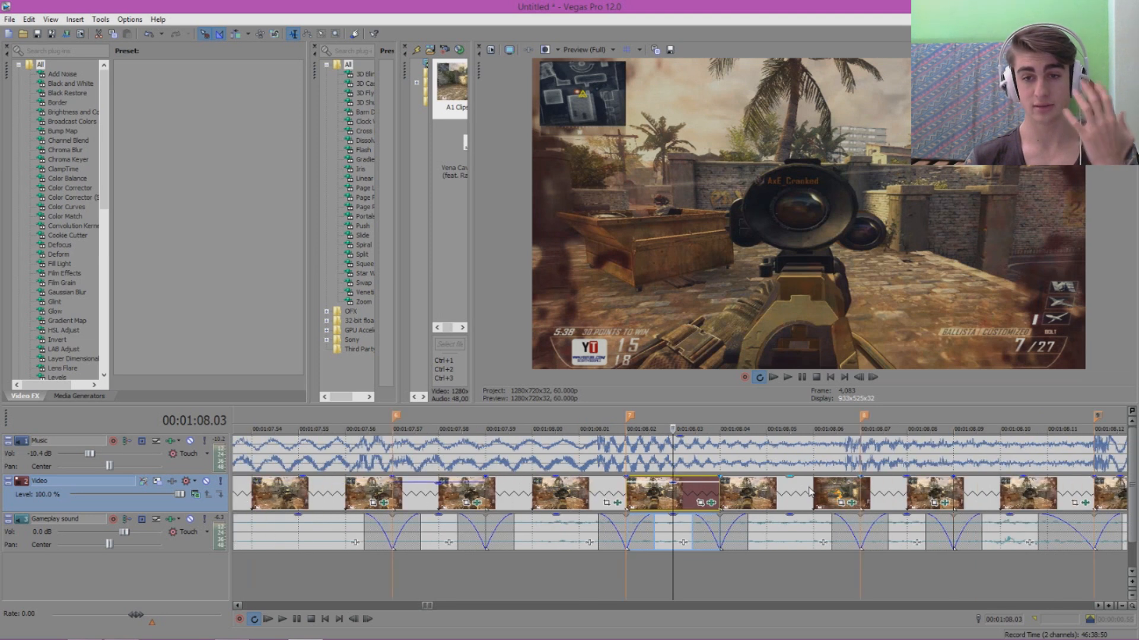
pyautogui.click(887, 500)
pyautogui.scroll(-2, 886, 499)
pyautogui.moveTo(686, 479); pyautogui.dragTo(679, 487)
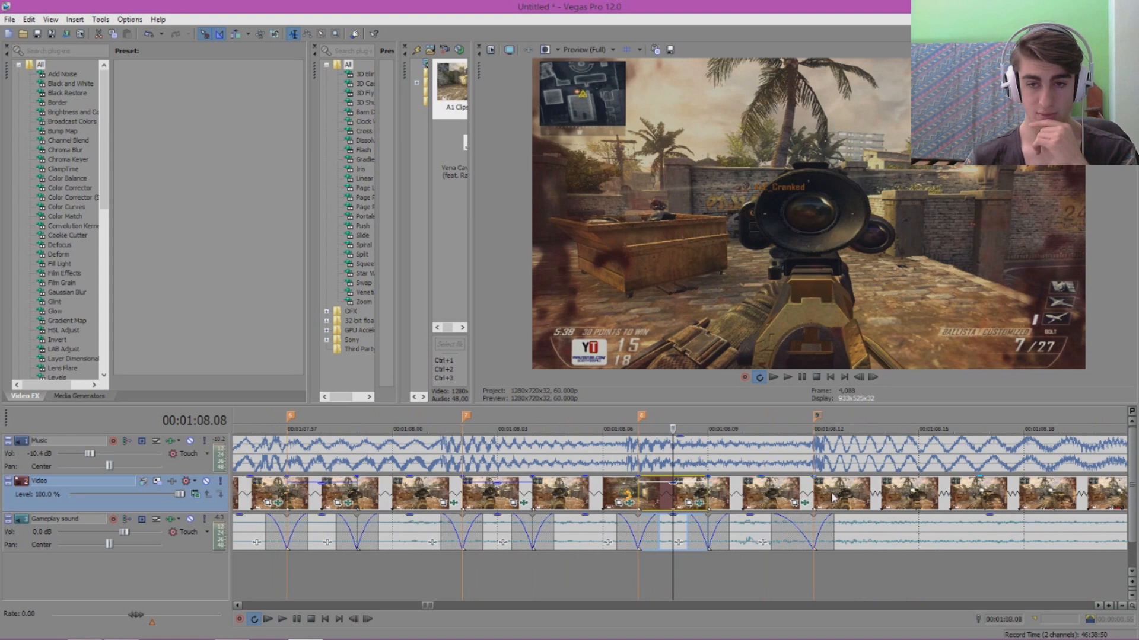
# - Play back the split section from just before the first clip to past marker 9 twice to check the opacity flicker
pyautogui.scroll(-2, 833, 497)
pyautogui.scroll(-2, 830, 498)
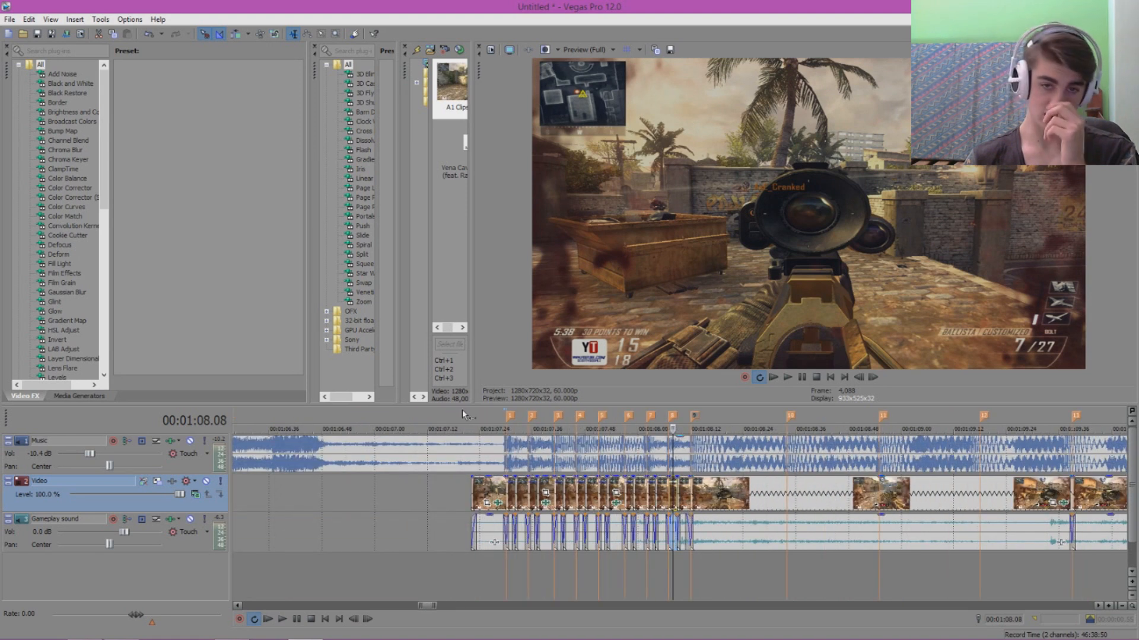
pyautogui.click(462, 413)
pyautogui.click(788, 377)
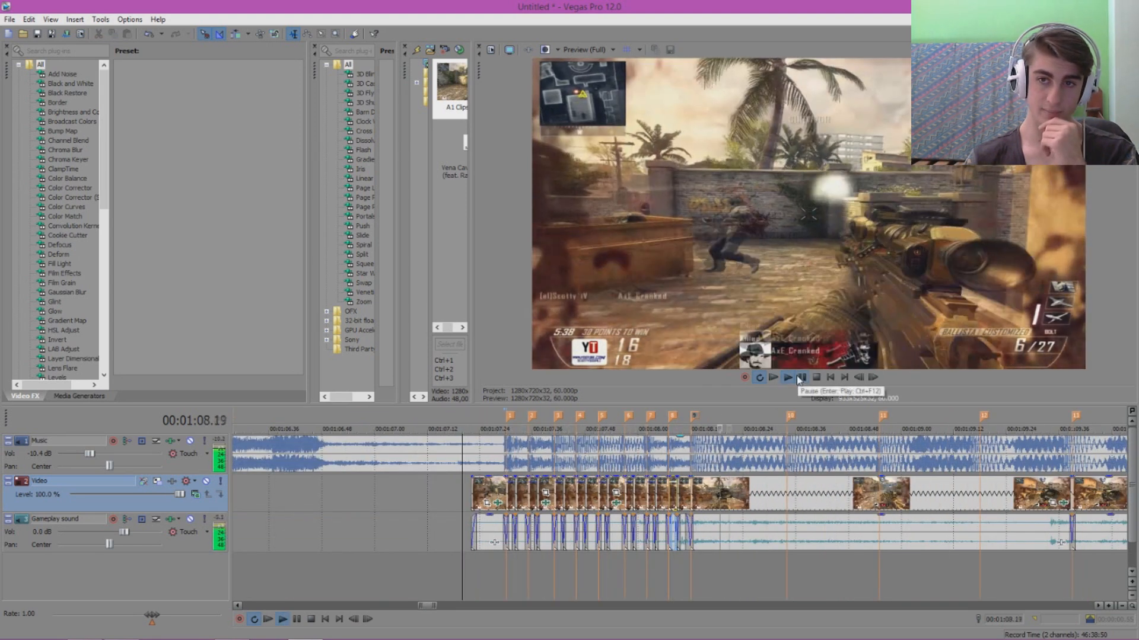
pyautogui.click(800, 378)
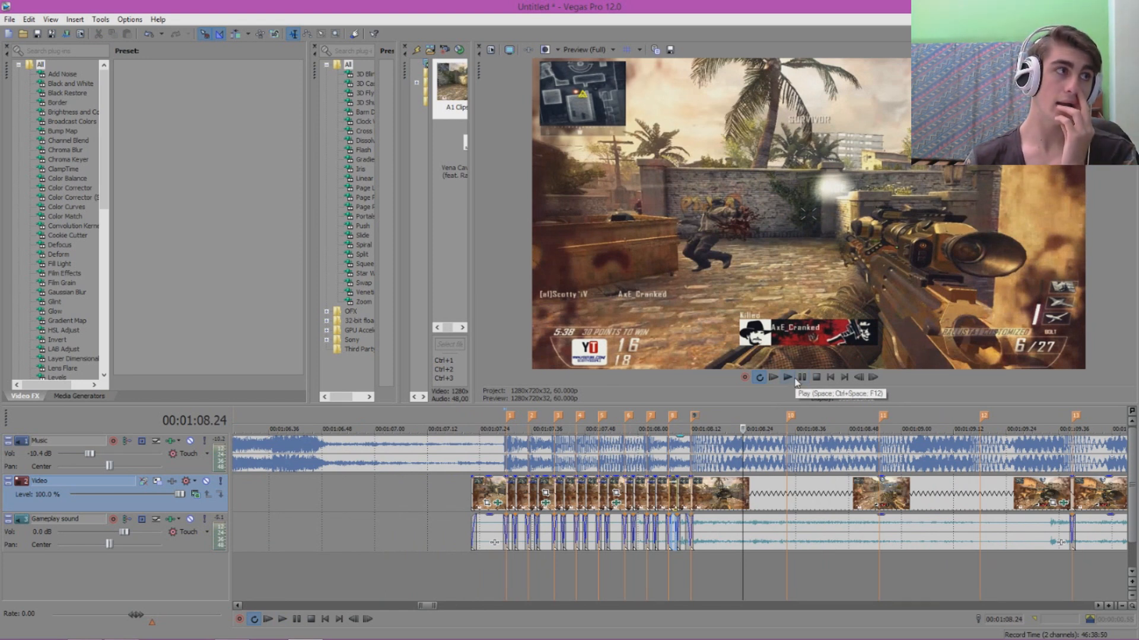
pyautogui.click(795, 379)
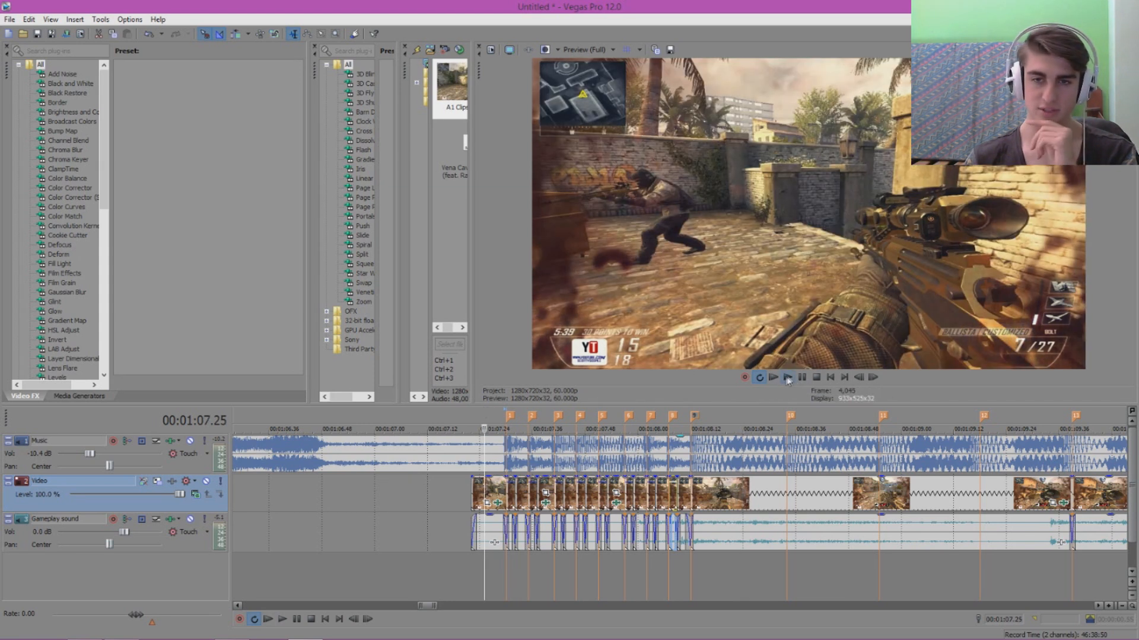
pyautogui.click(804, 380)
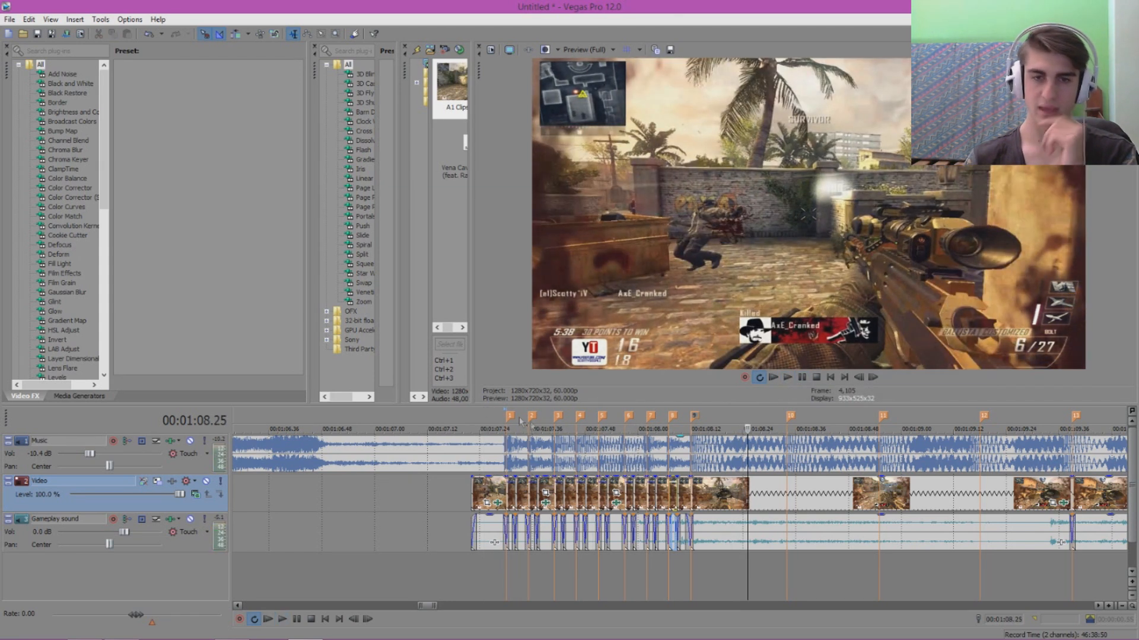
# - Restore the video piece starting at marker 1 to full opacity
pyautogui.click(492, 425)
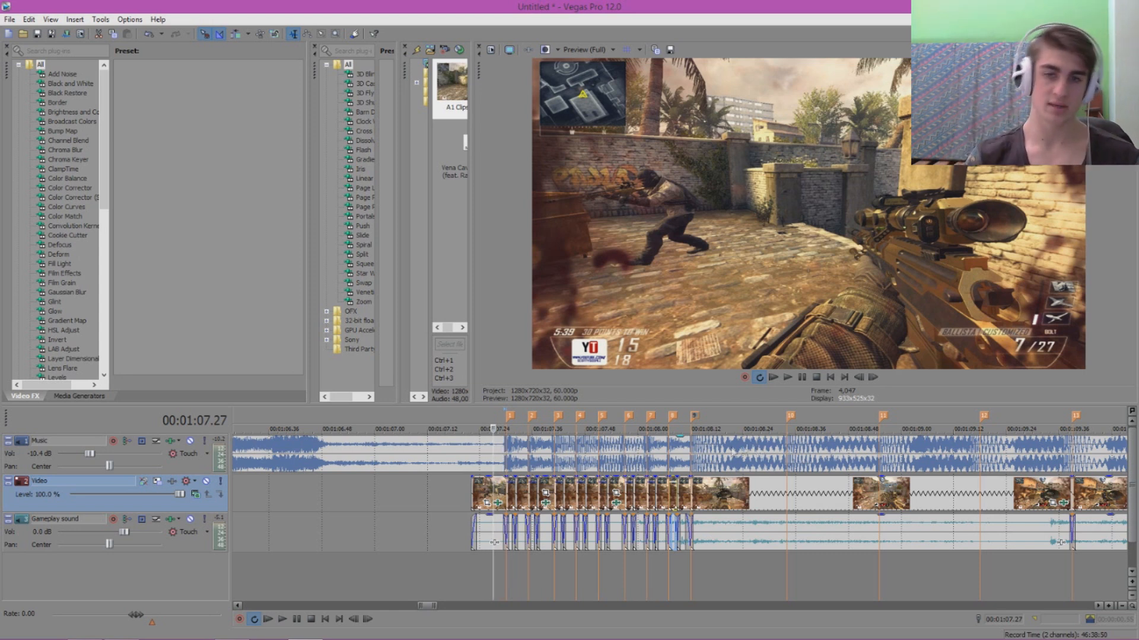
pyautogui.scroll(5, 751, 451)
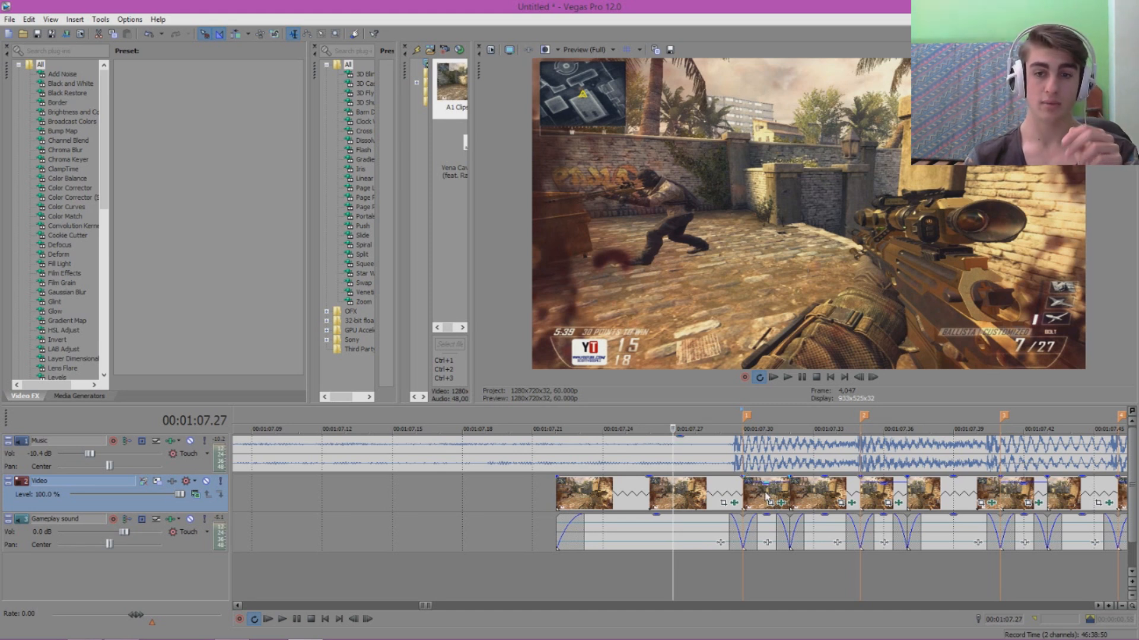
pyautogui.click(767, 498)
pyautogui.scroll(3, 798, 498)
pyautogui.scroll(1, 697, 492)
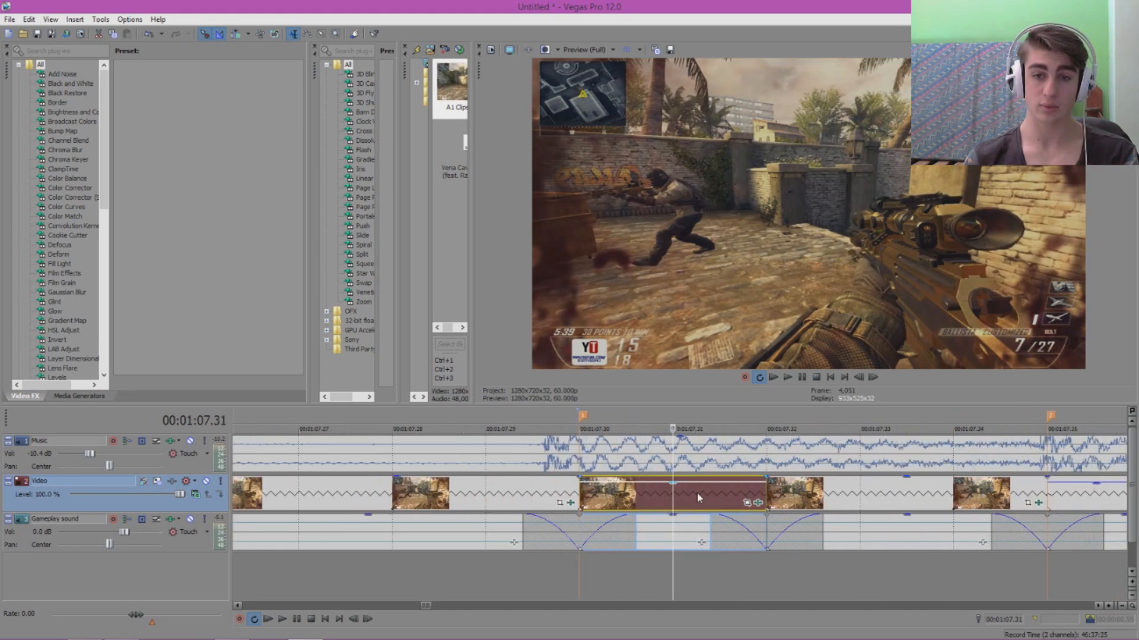
pyautogui.moveTo(689, 487)
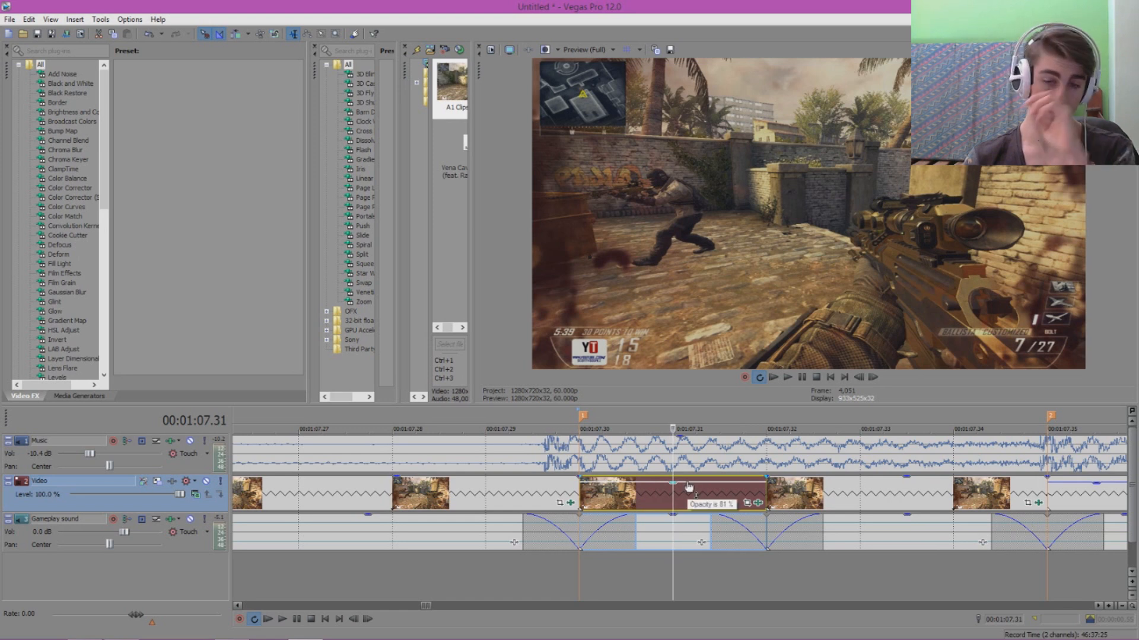
pyautogui.moveTo(688, 487); pyautogui.dragTo(691, 462)
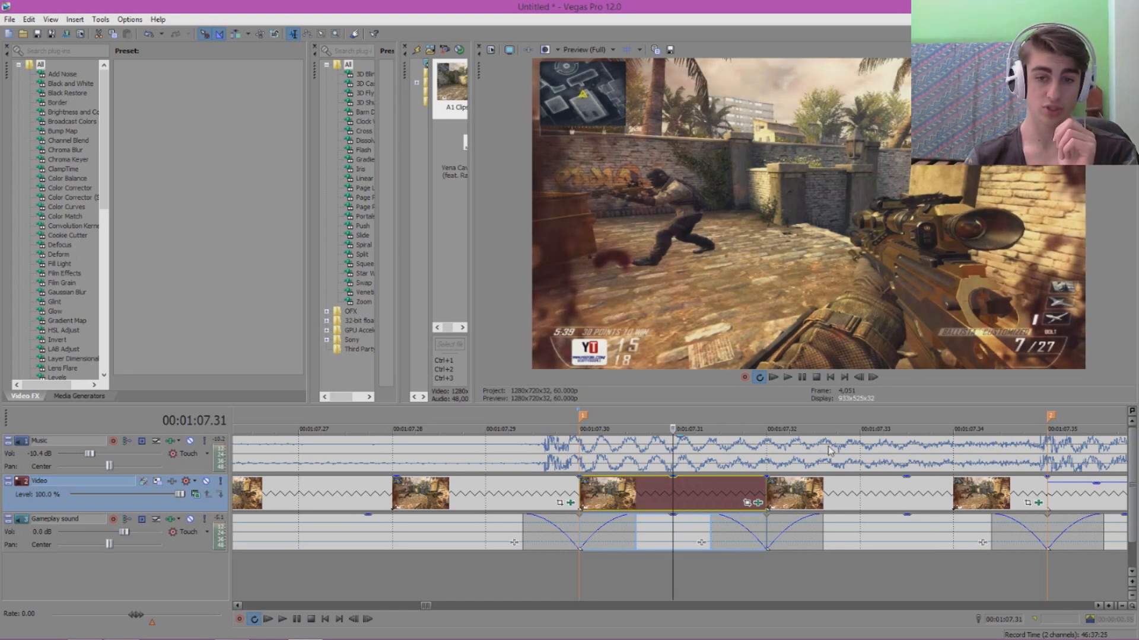
# - Set the Color Corrector gamma of the marker 1 piece to 1.333 and compare it with the frame before the cut
pyautogui.click(757, 504)
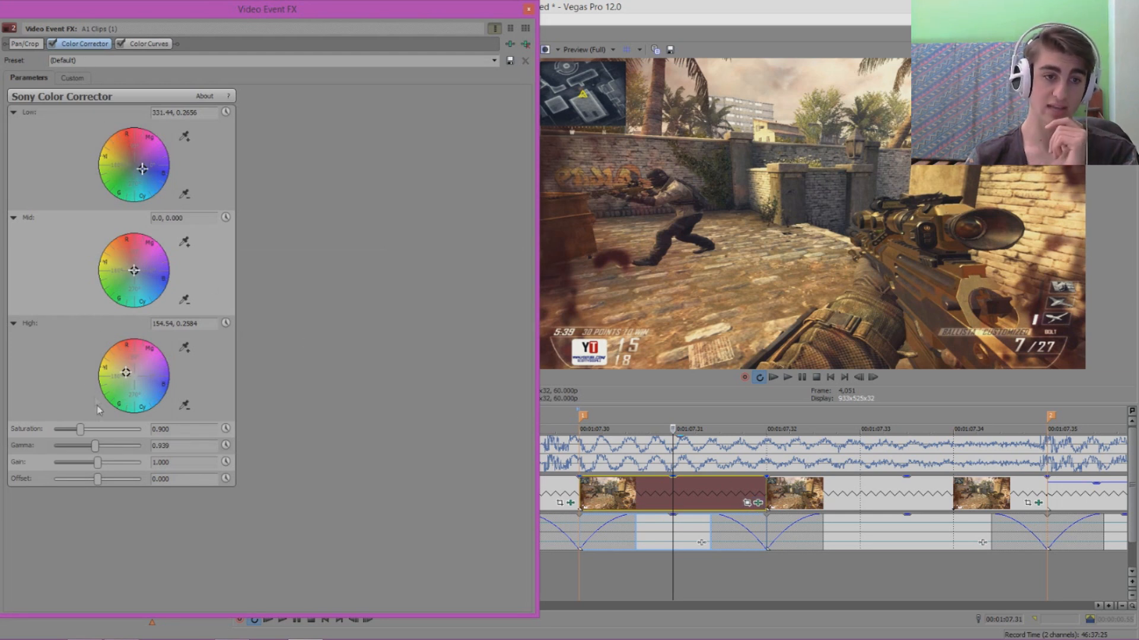
pyautogui.moveTo(107, 455); pyautogui.dragTo(114, 455)
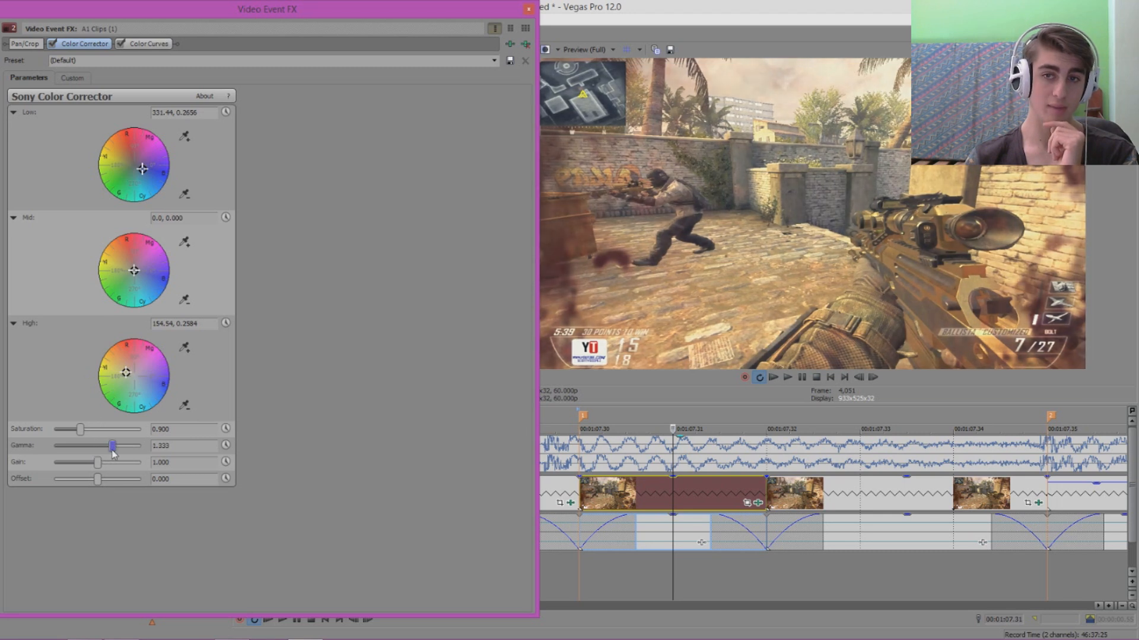
pyautogui.click(528, 9)
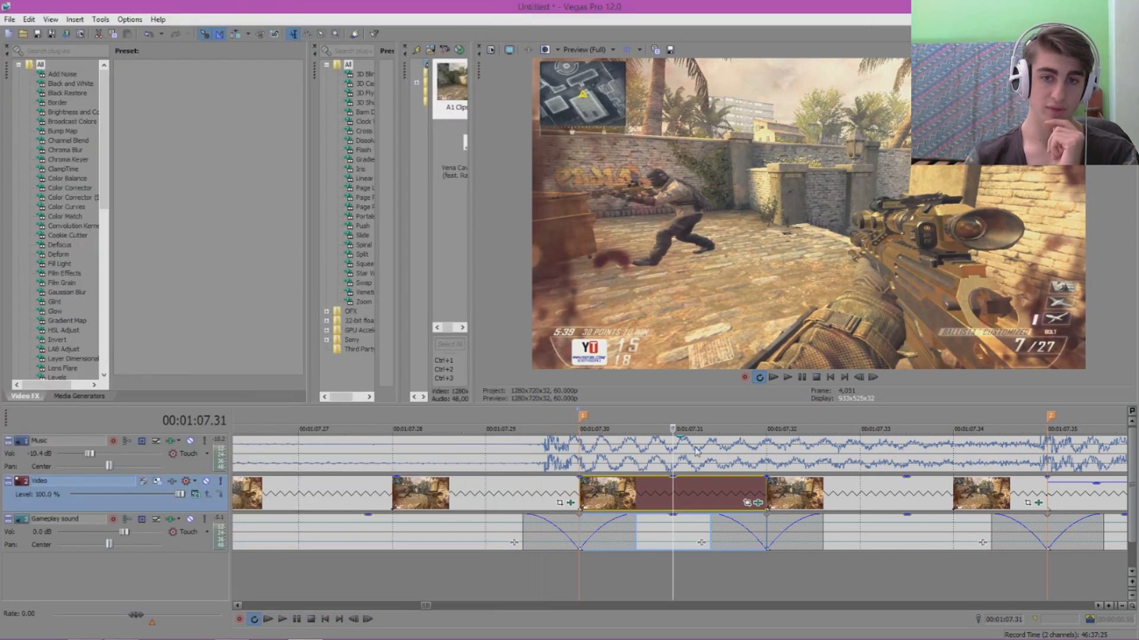
pyautogui.press('Left')
pyautogui.press('Left')
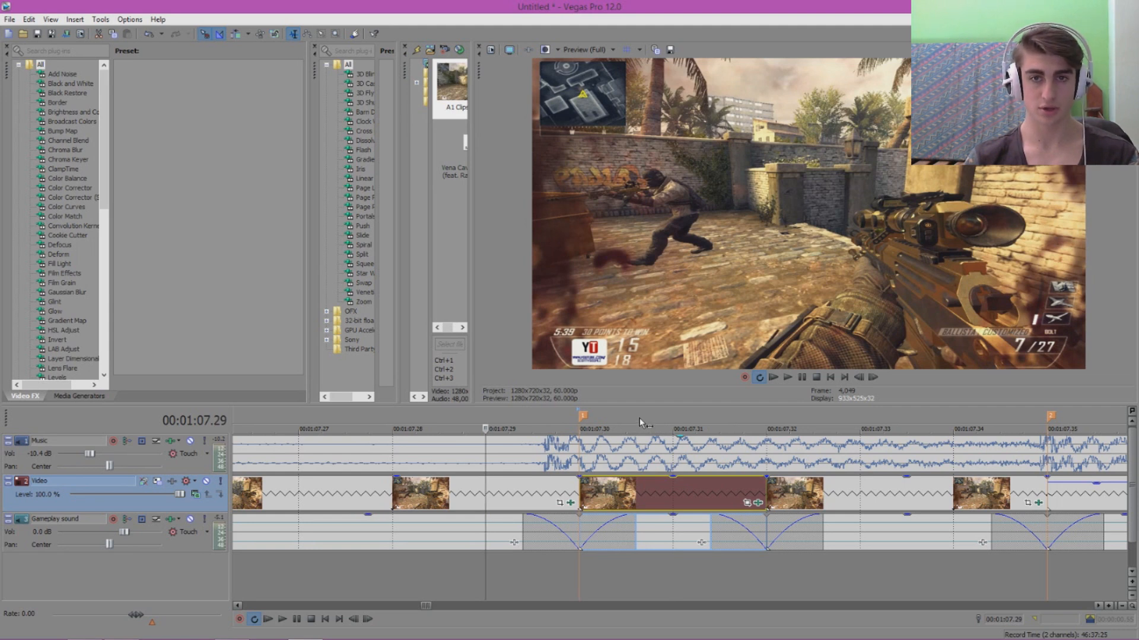
pyautogui.press('Right')
pyautogui.press('Left')
pyautogui.press('Right')
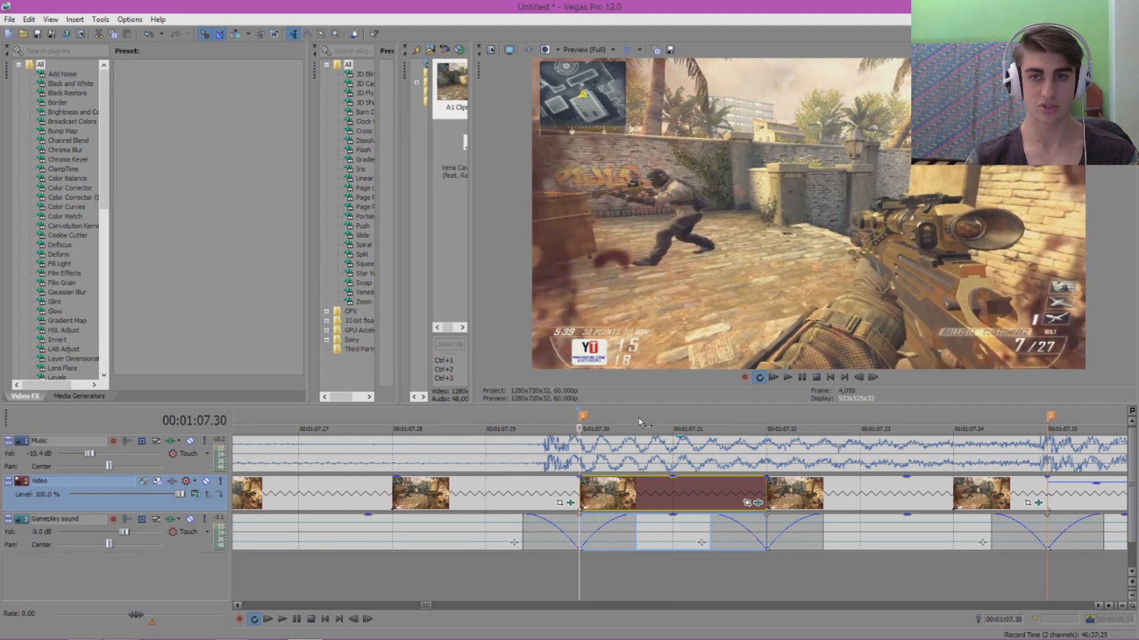
pyautogui.press('Left')
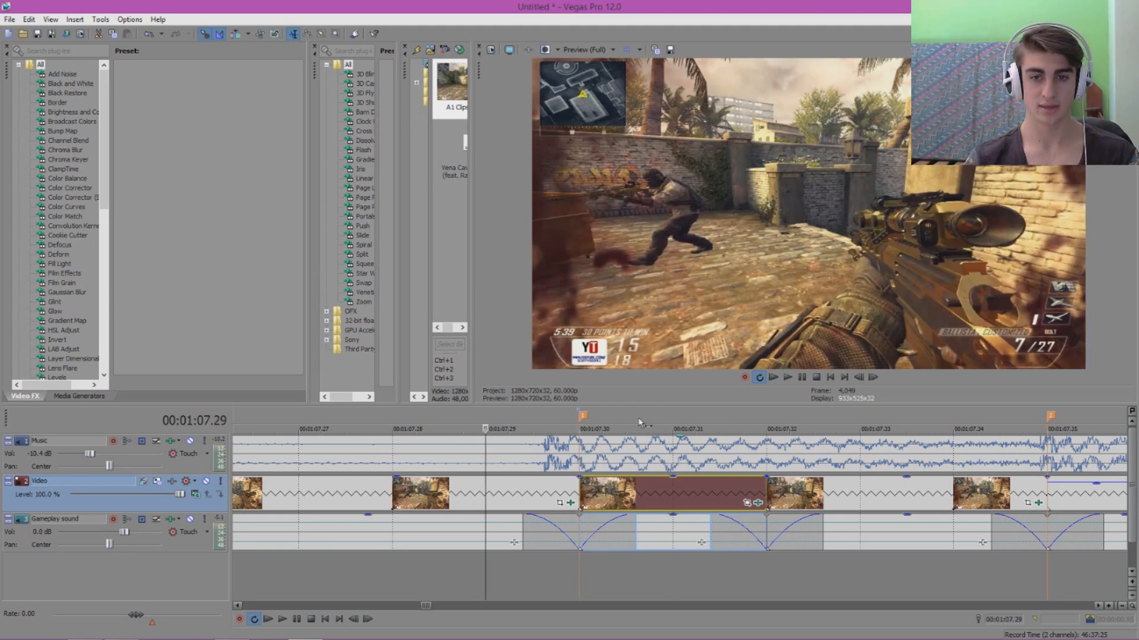
# - Reset the Color Corrector gamma of the marker 1 piece to 1.000
pyautogui.click(758, 503)
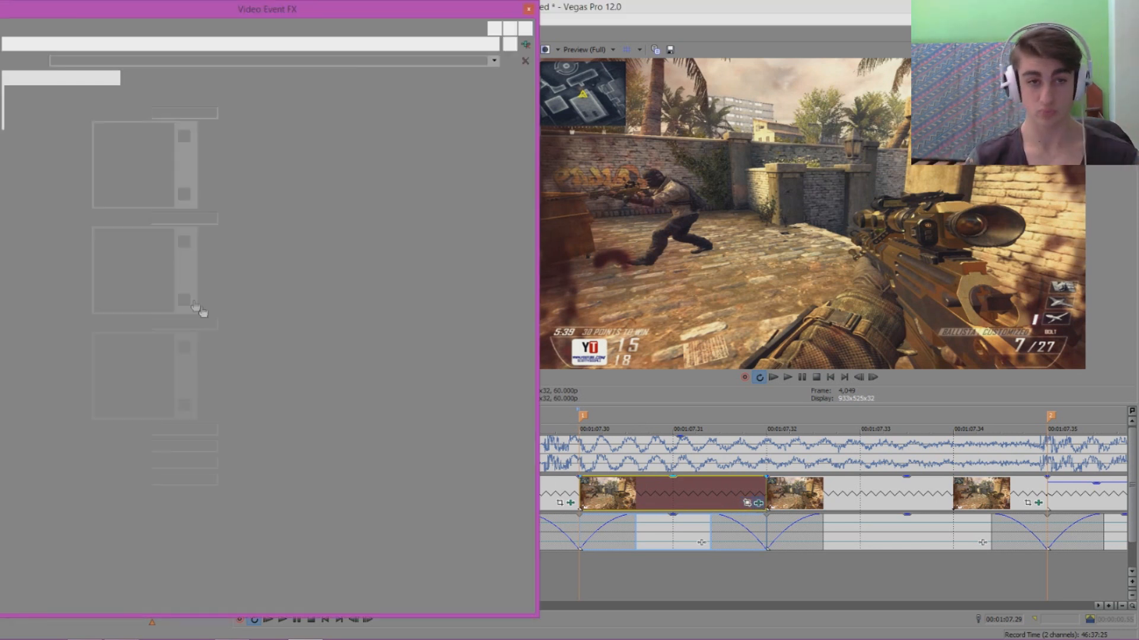
pyautogui.doubleClick(113, 446)
pyautogui.click(529, 9)
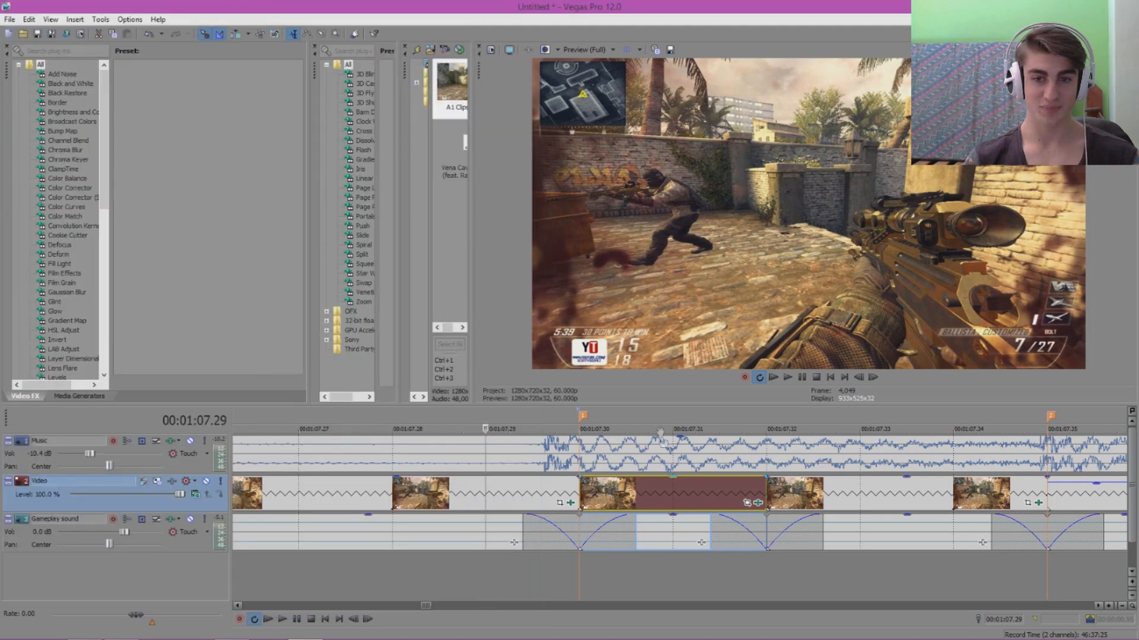
# - Check the frames around the marker 1 piece and set its Color Corrector gamma to 0.857
pyautogui.click(757, 511)
pyautogui.press('Left')
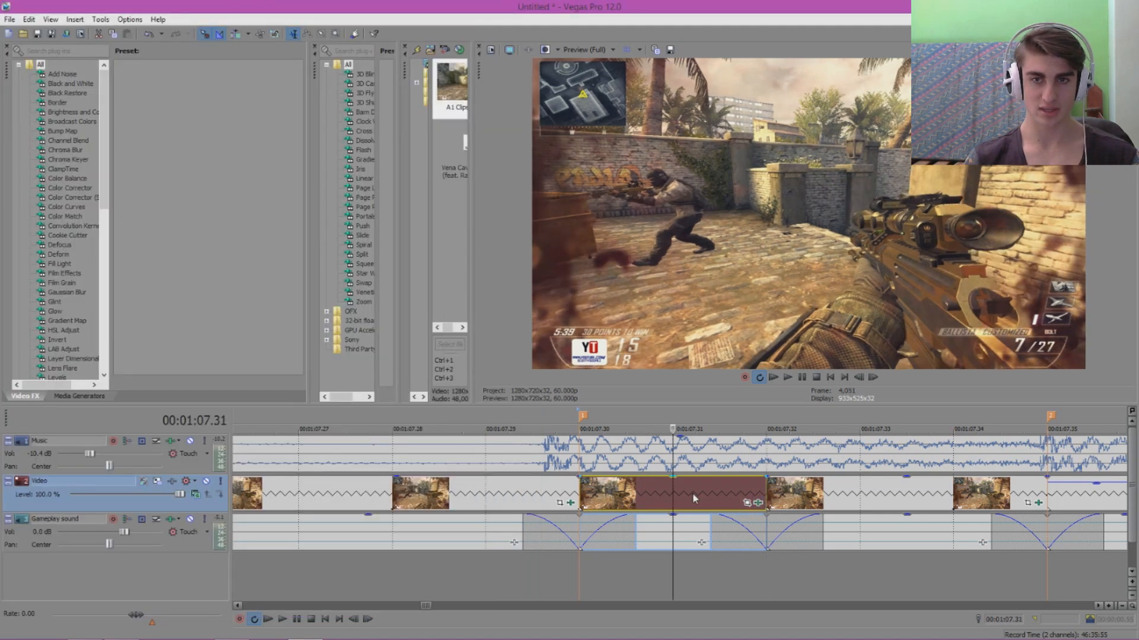
pyautogui.press('Right')
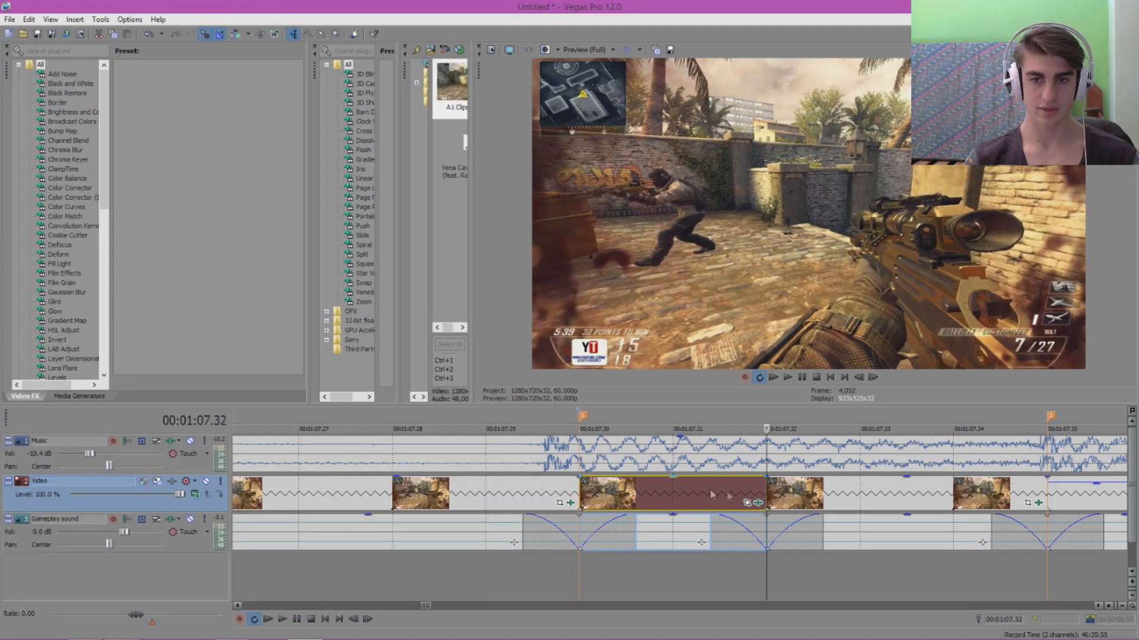
pyautogui.press('Left')
pyautogui.click(747, 503)
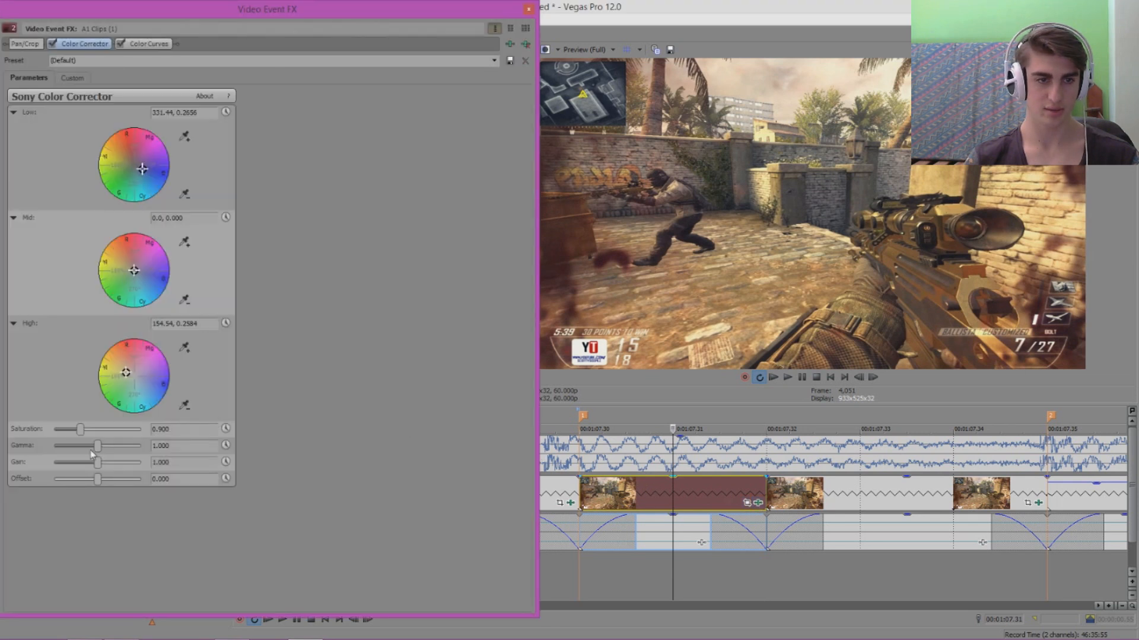
pyautogui.moveTo(97, 450); pyautogui.dragTo(92, 449)
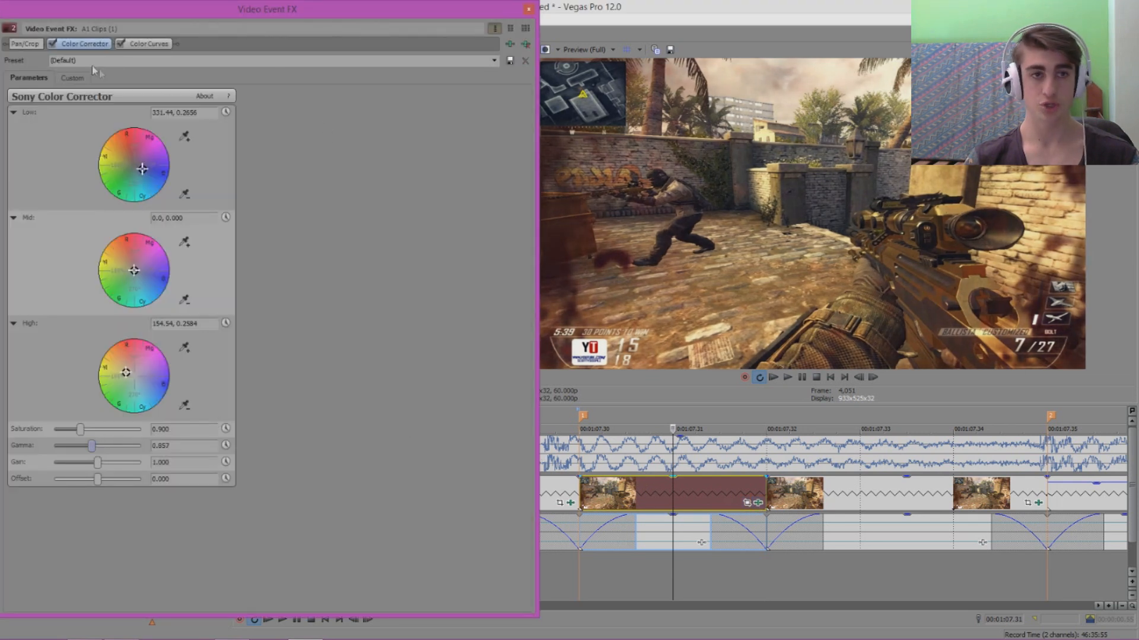
# - Close the marker 1 piece's effects window and play the montage from just before marker 1 to review the flicker
pyautogui.moveTo(206, 12); pyautogui.dragTo(362, 12)
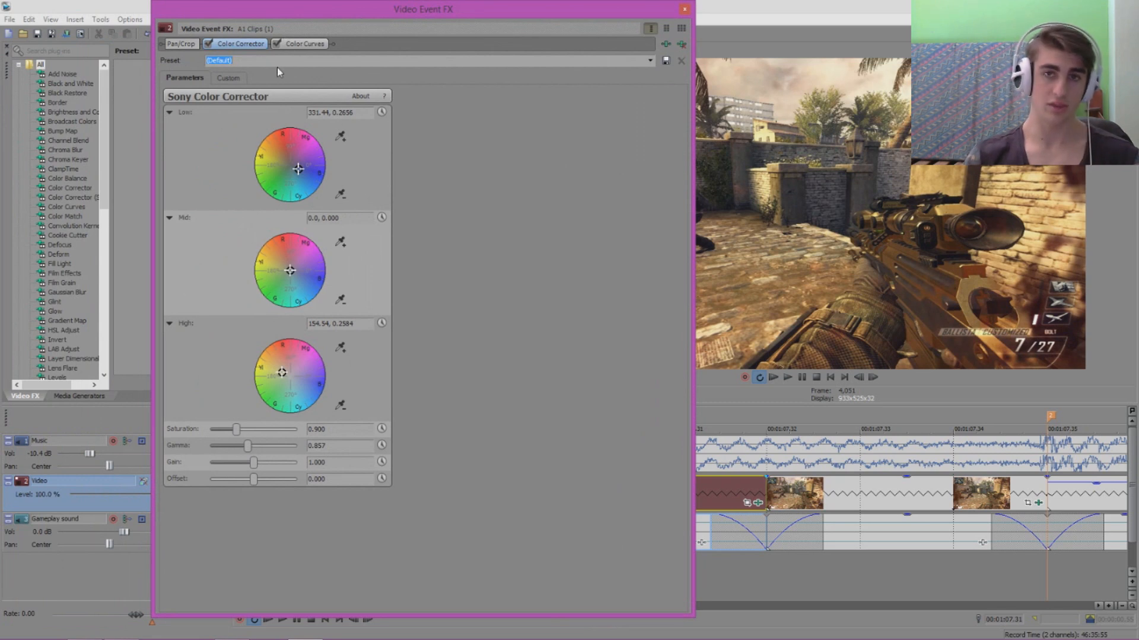
pyautogui.click(685, 10)
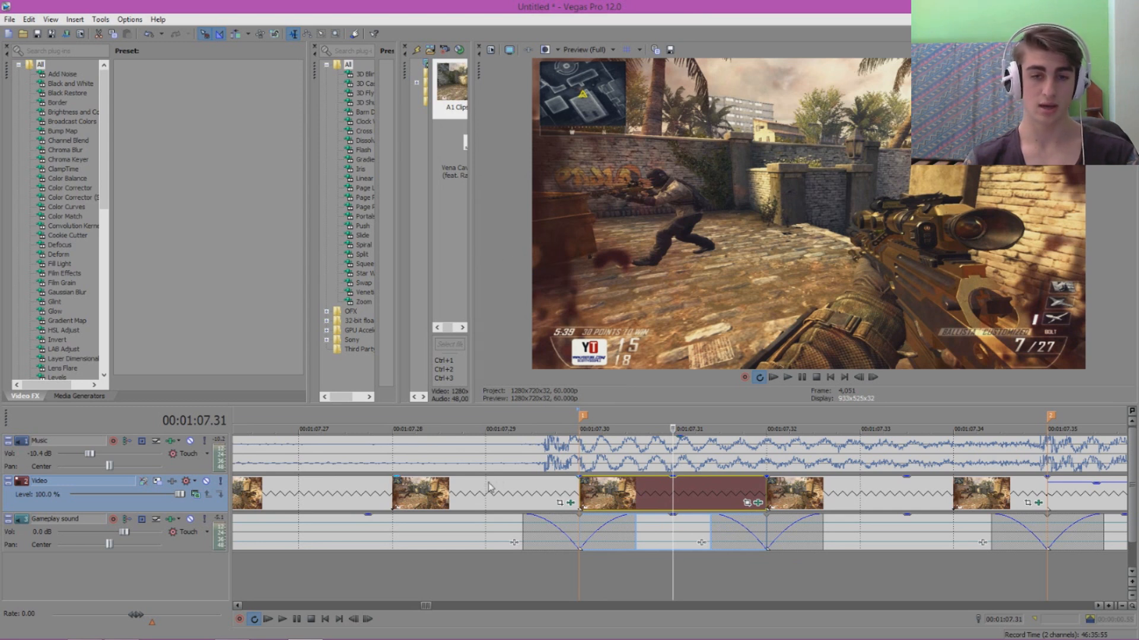
pyautogui.scroll(-10, 515, 510)
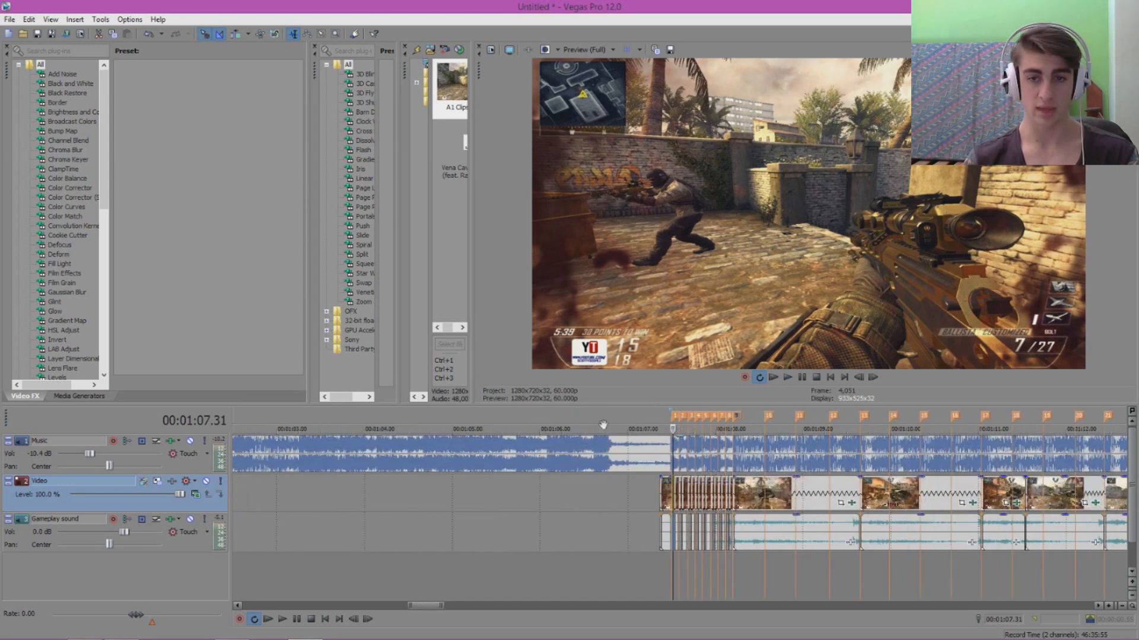
pyautogui.click(650, 415)
pyautogui.click(789, 378)
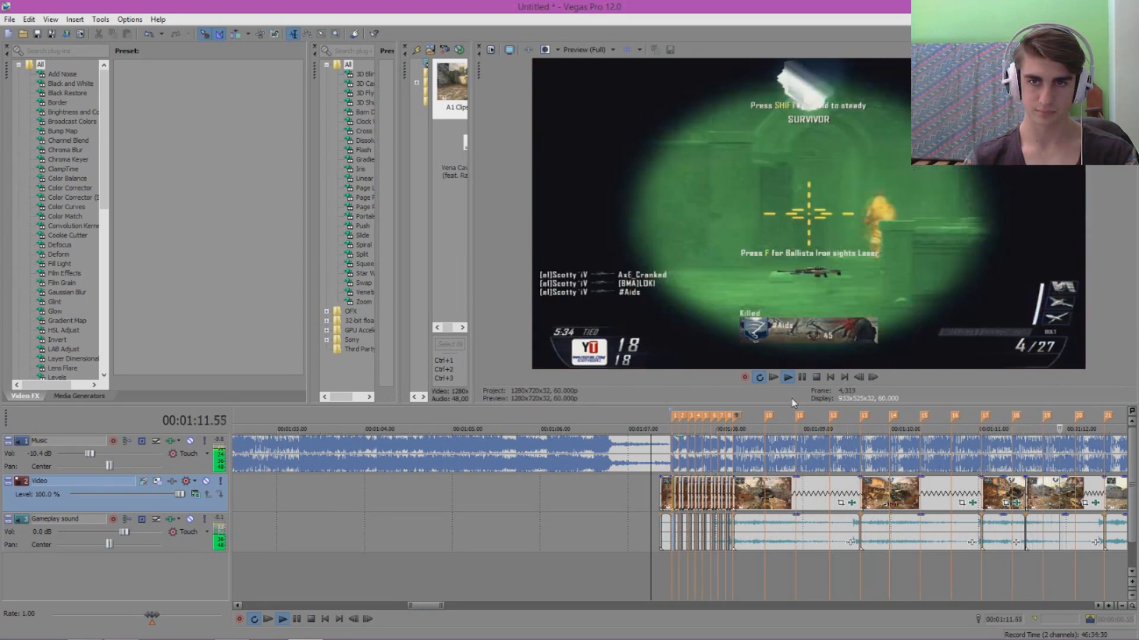
pyautogui.click(802, 377)
pyautogui.scroll(-2, 769, 428)
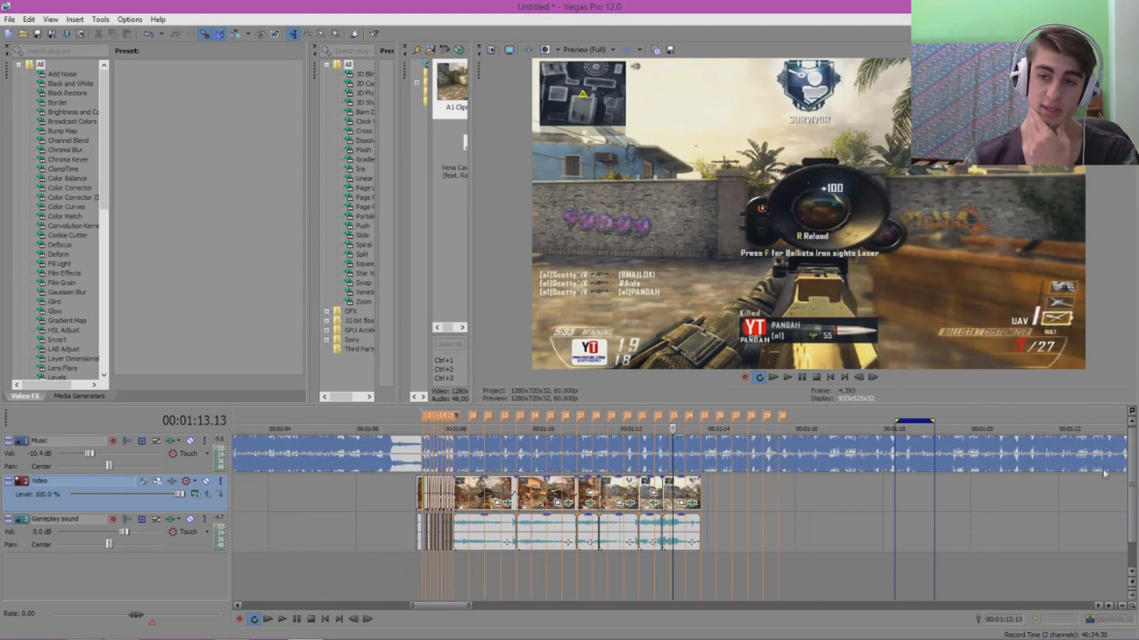
pyautogui.rightClick(207, 565)
pyautogui.click(165, 574)
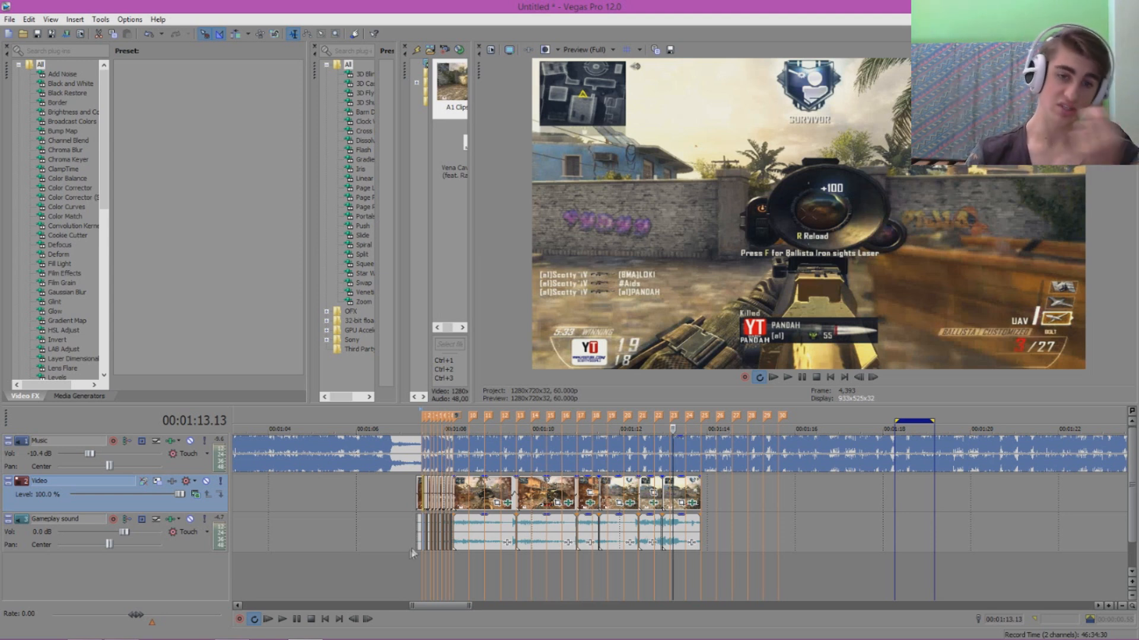
# - Open the Event Pan/Crop settings of the video clip that starts at marker 9, keeping the timeline in view
pyautogui.click(462, 488)
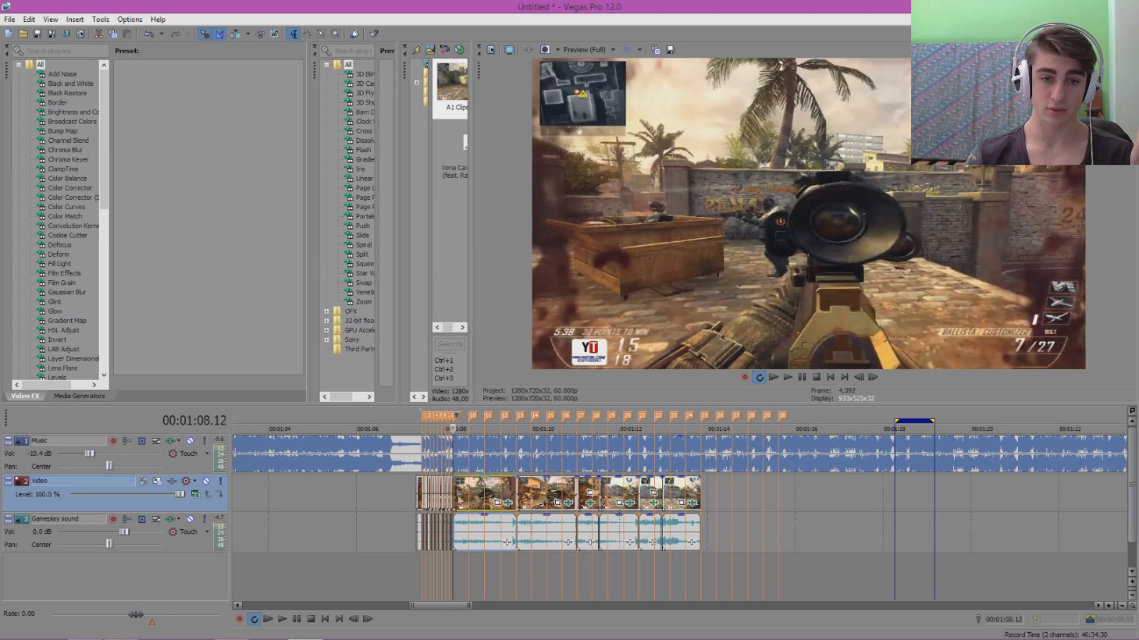
pyautogui.scroll(5, 462, 520)
pyautogui.scroll(2, 504, 521)
pyautogui.scroll(-3, 620, 495)
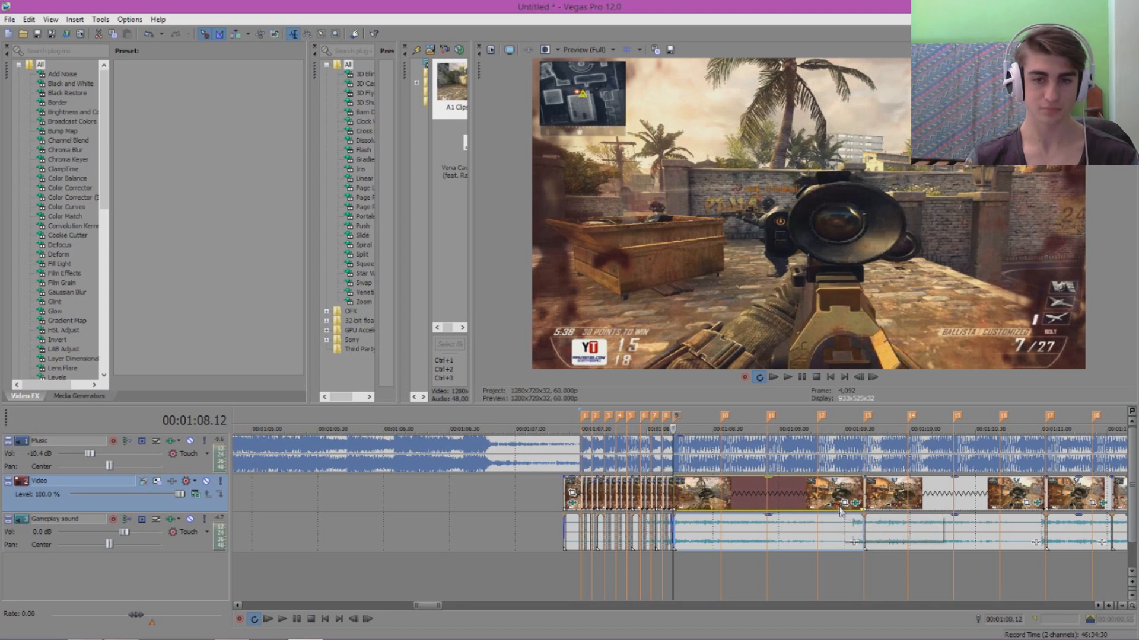
pyautogui.scroll(2, 843, 504)
pyautogui.scroll(-1, 937, 517)
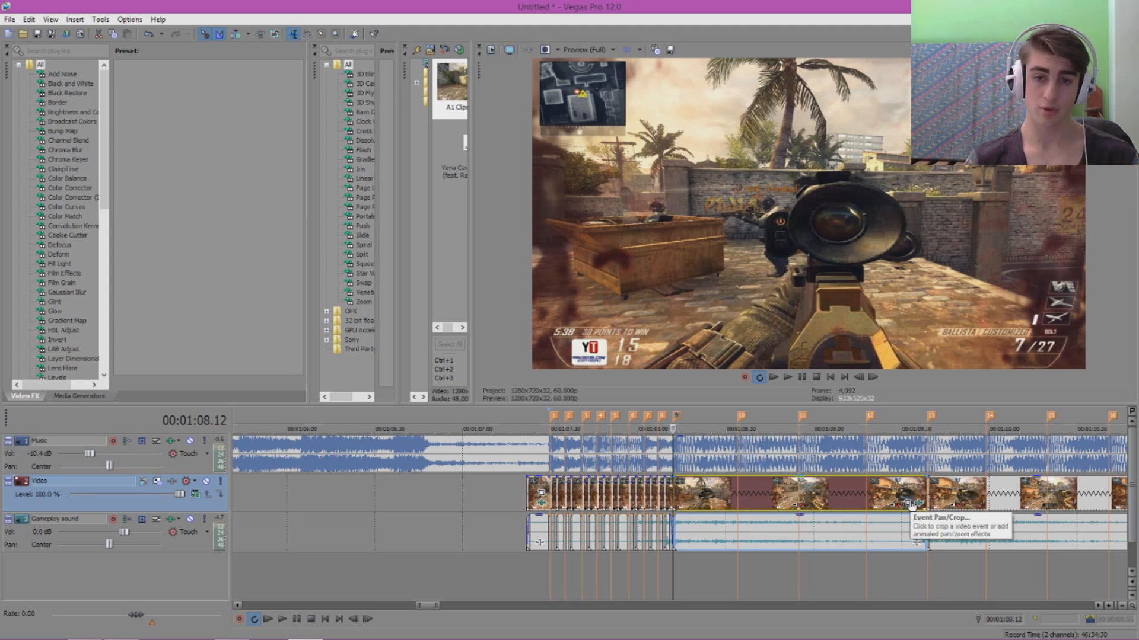
pyautogui.click(910, 504)
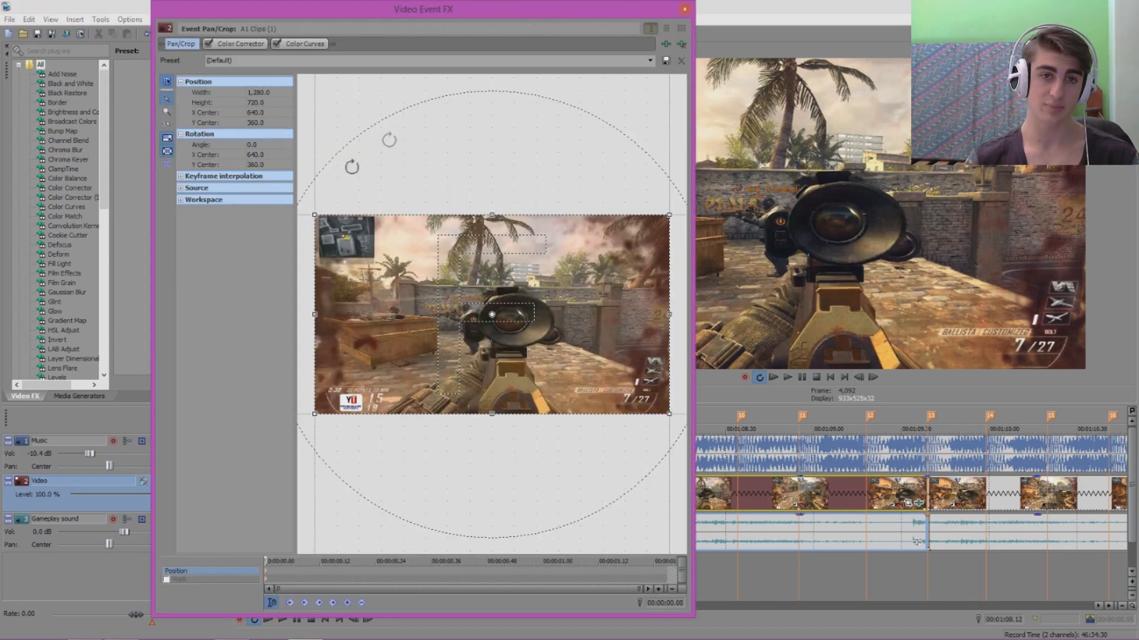
pyautogui.moveTo(409, 10); pyautogui.dragTo(322, 13)
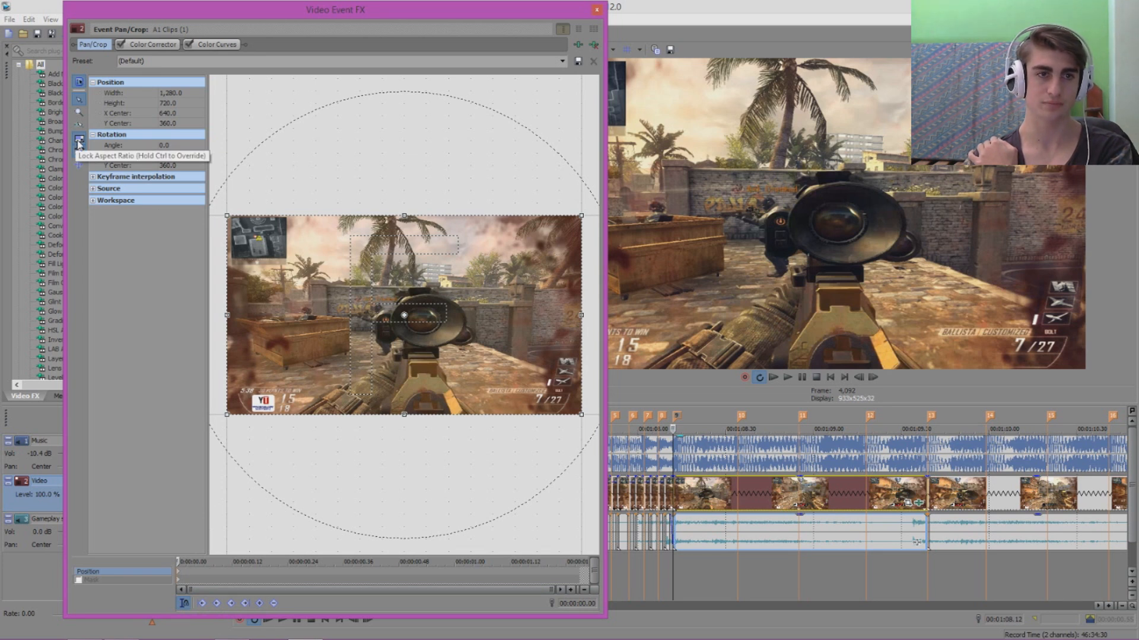
# - Inspect several frames of the marker 9 clip with Pan/Crop cursor syncing on, ending at the clip's start
pyautogui.click(185, 603)
pyautogui.click(696, 424)
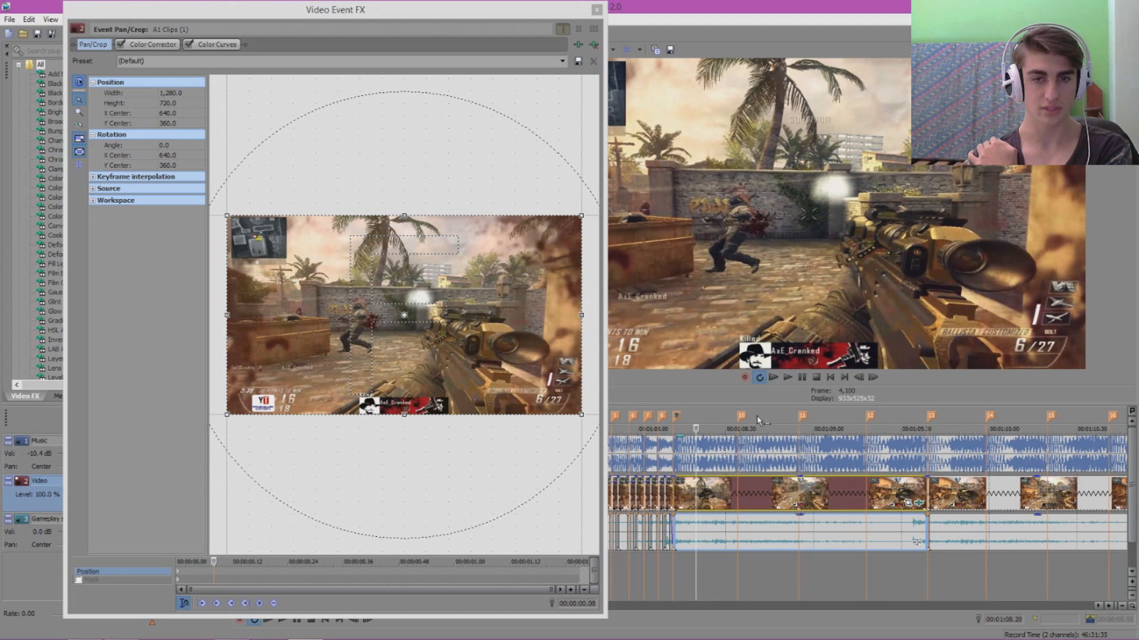
pyautogui.click(758, 423)
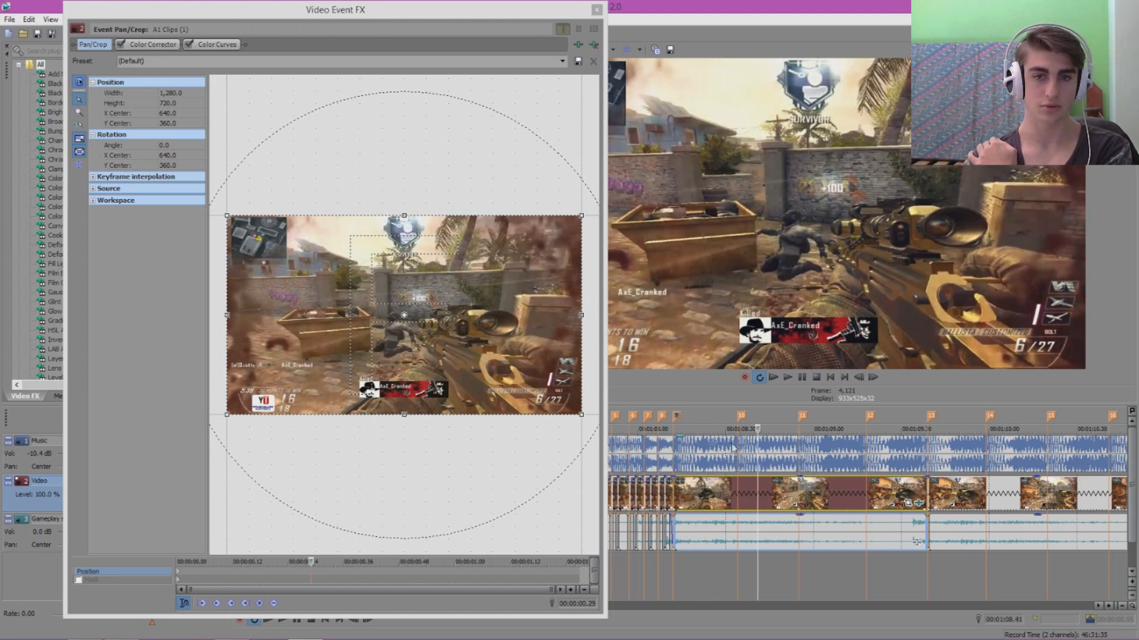
pyautogui.click(716, 423)
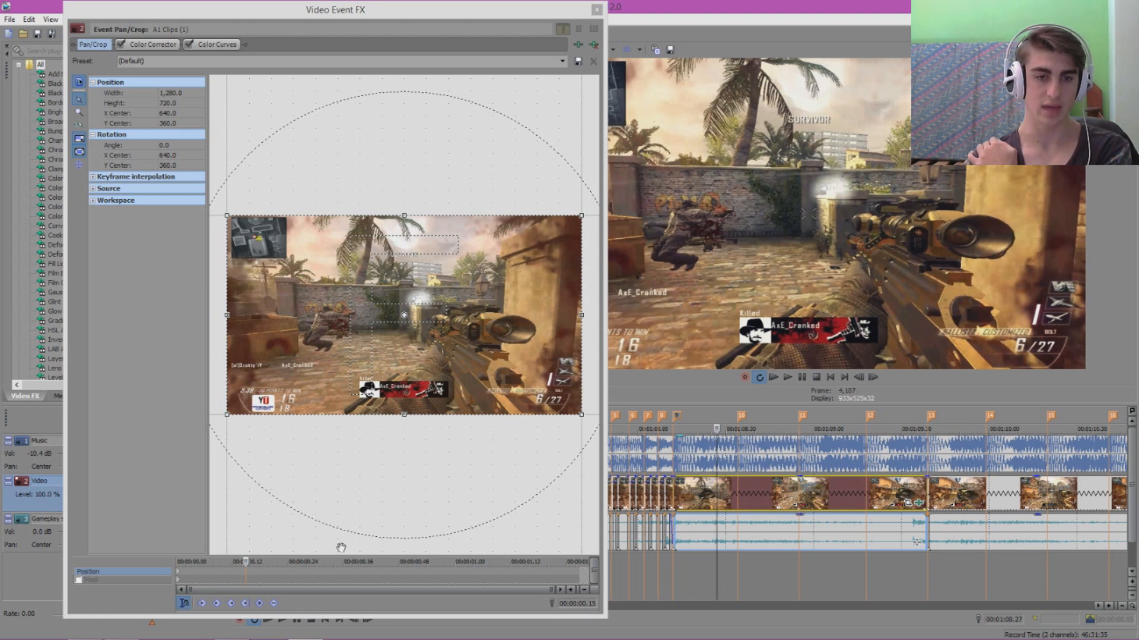
pyautogui.click(674, 494)
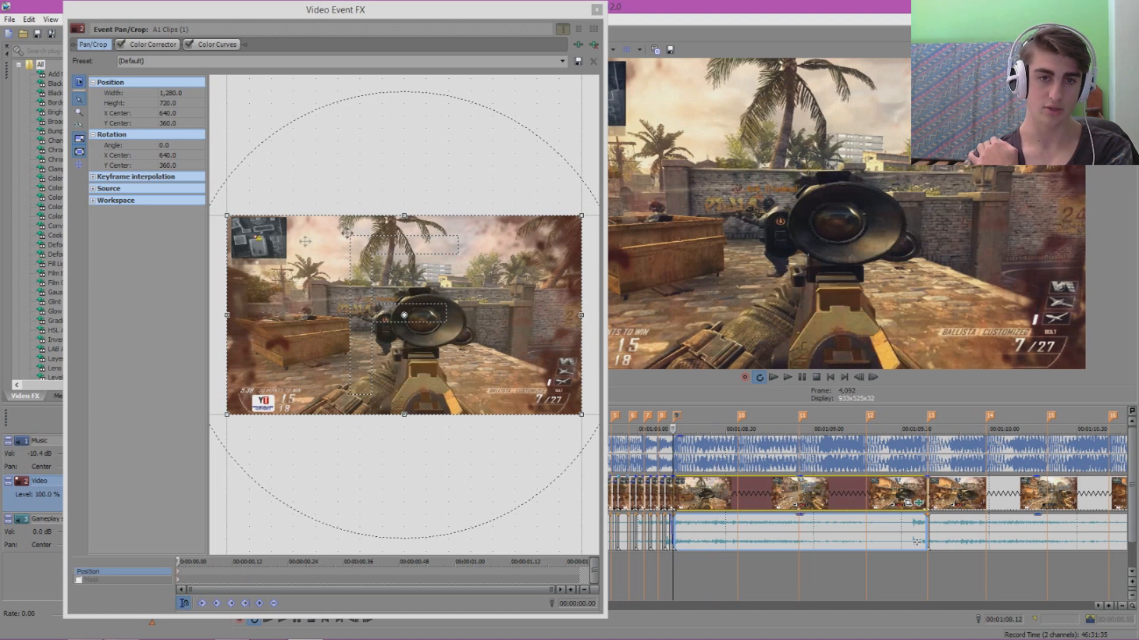
# - Turn off cursor syncing in Pan/Crop, try several timeline positions within the marker 9 clip, and return to its start
pyautogui.click(184, 604)
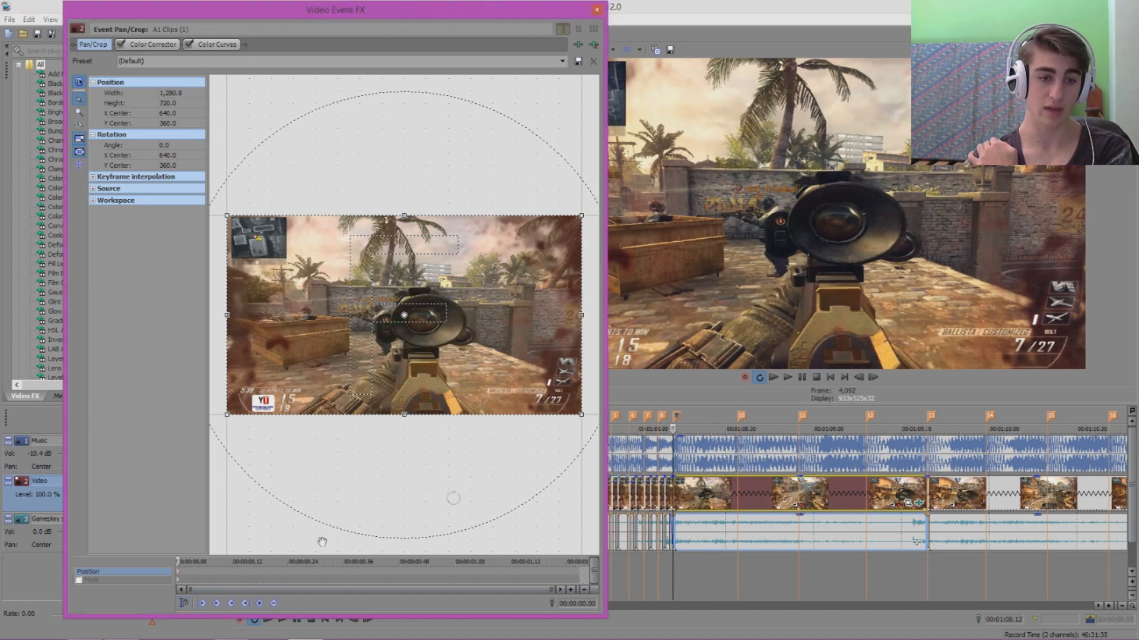
pyautogui.click(705, 426)
pyautogui.click(790, 426)
pyautogui.click(857, 426)
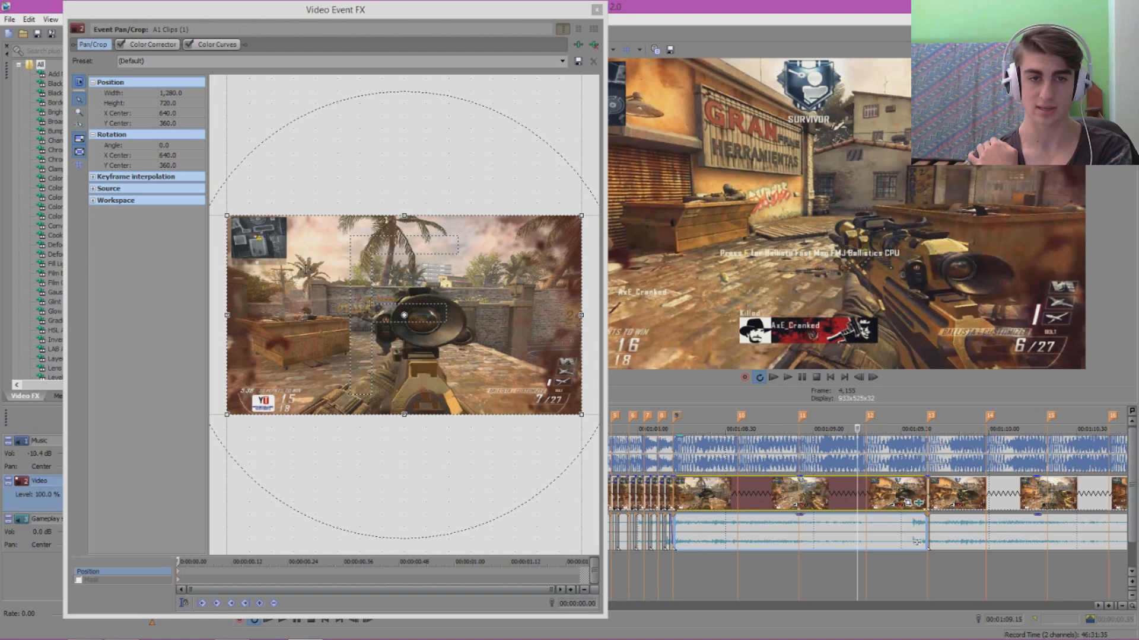
pyautogui.click(676, 498)
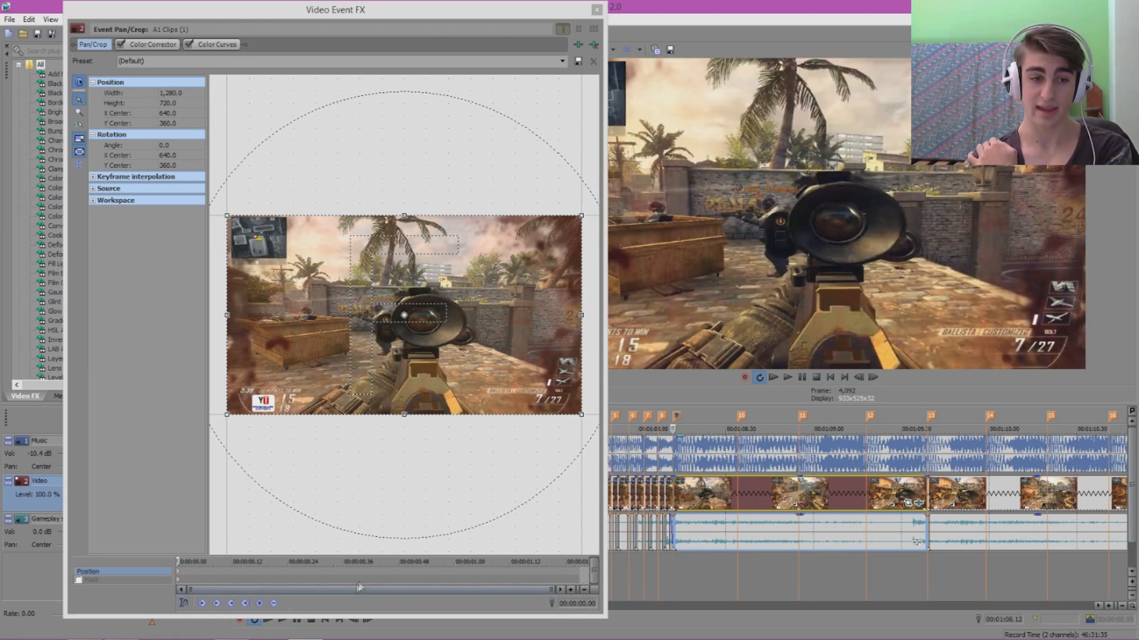
# - Turn Pan/Crop cursor syncing on, test it on the timeline, and place the playhead at marker 9 with its clip selected
pyautogui.click(184, 603)
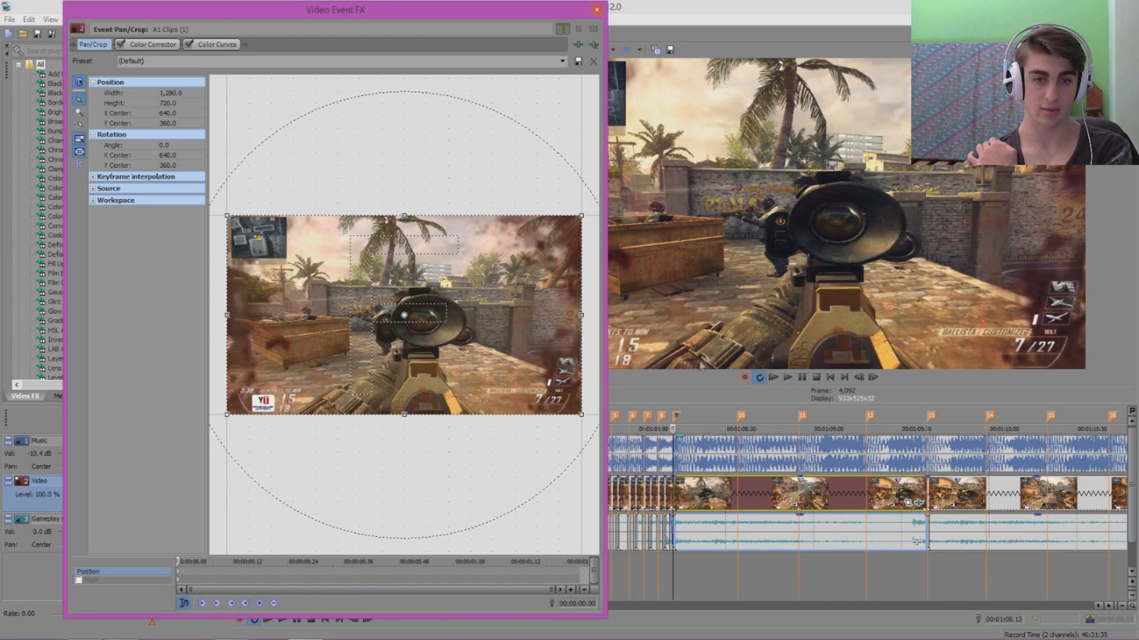
pyautogui.click(702, 428)
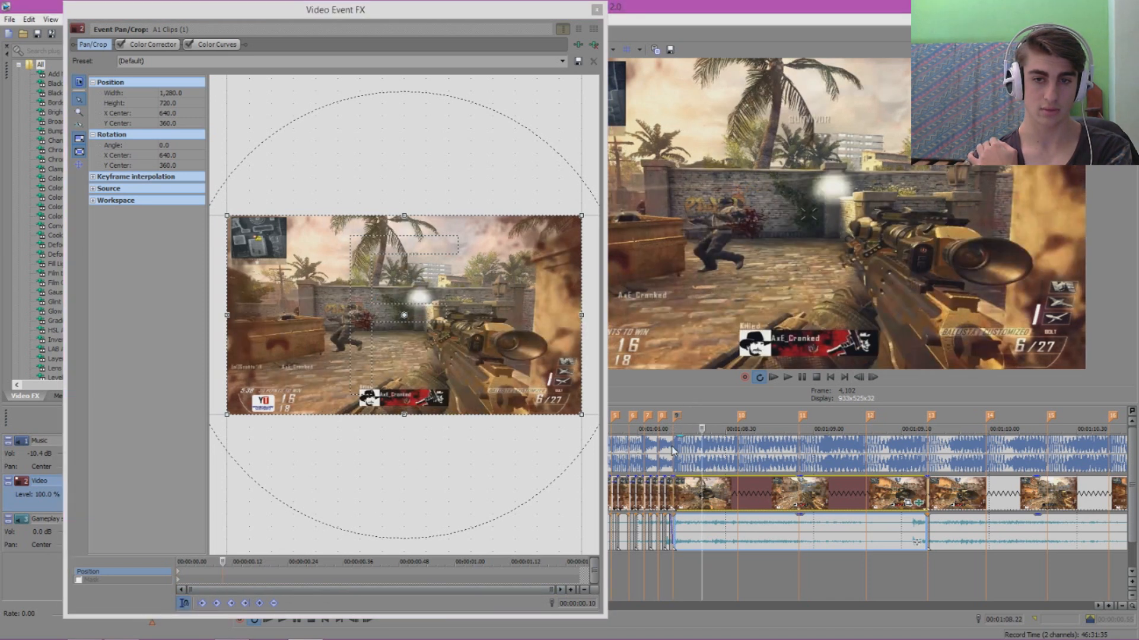
pyautogui.click(674, 449)
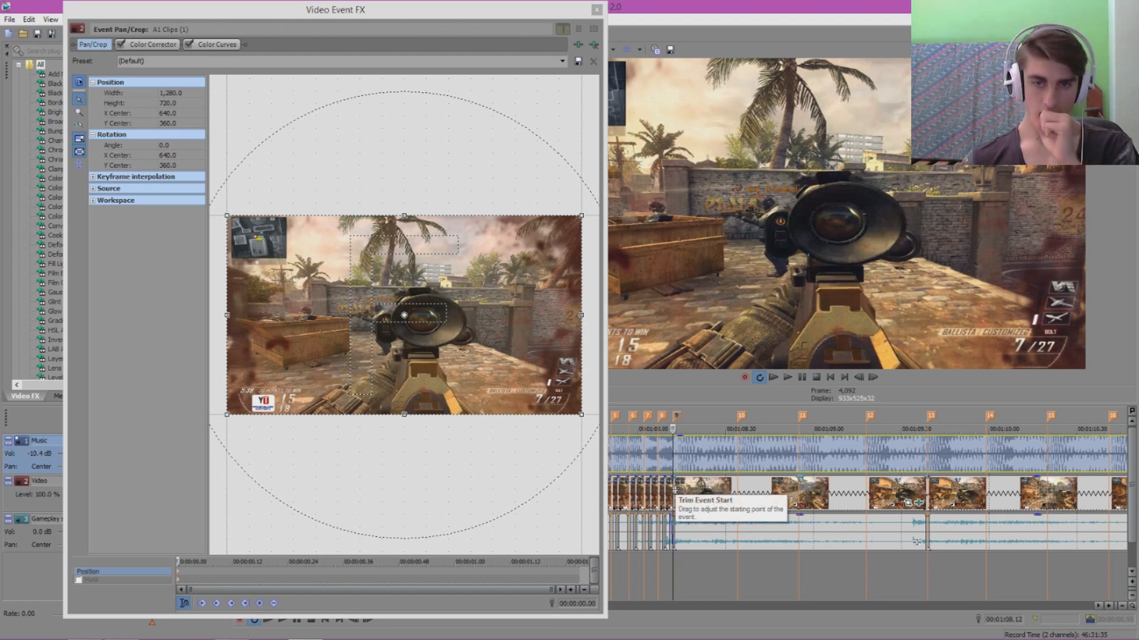
pyautogui.rightClick(675, 415)
pyautogui.click(696, 412)
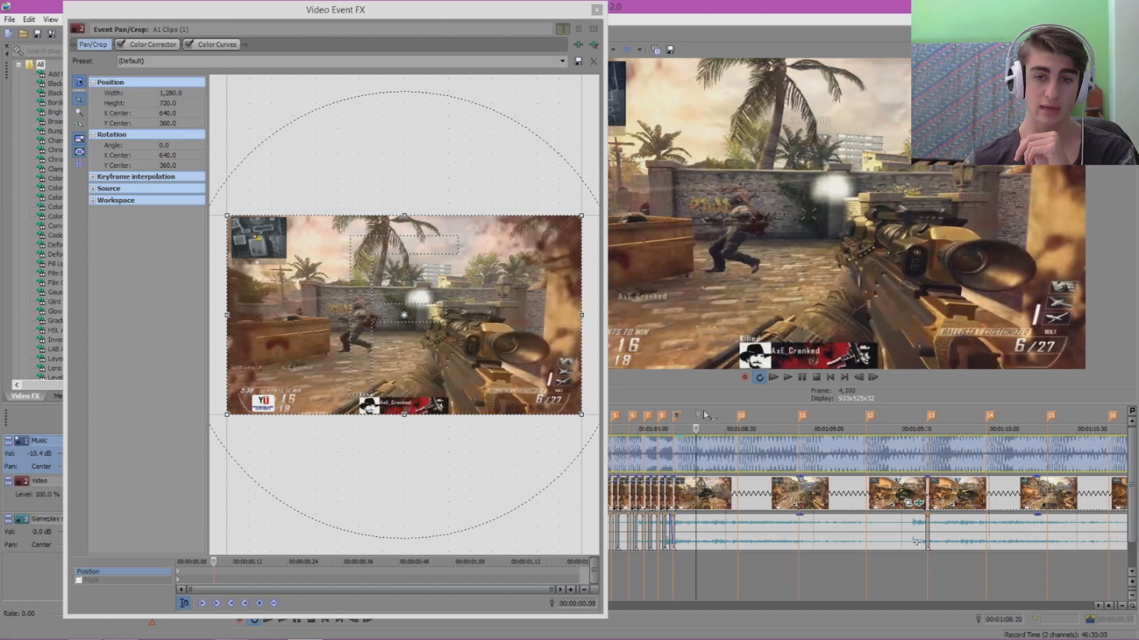
pyautogui.click(675, 416)
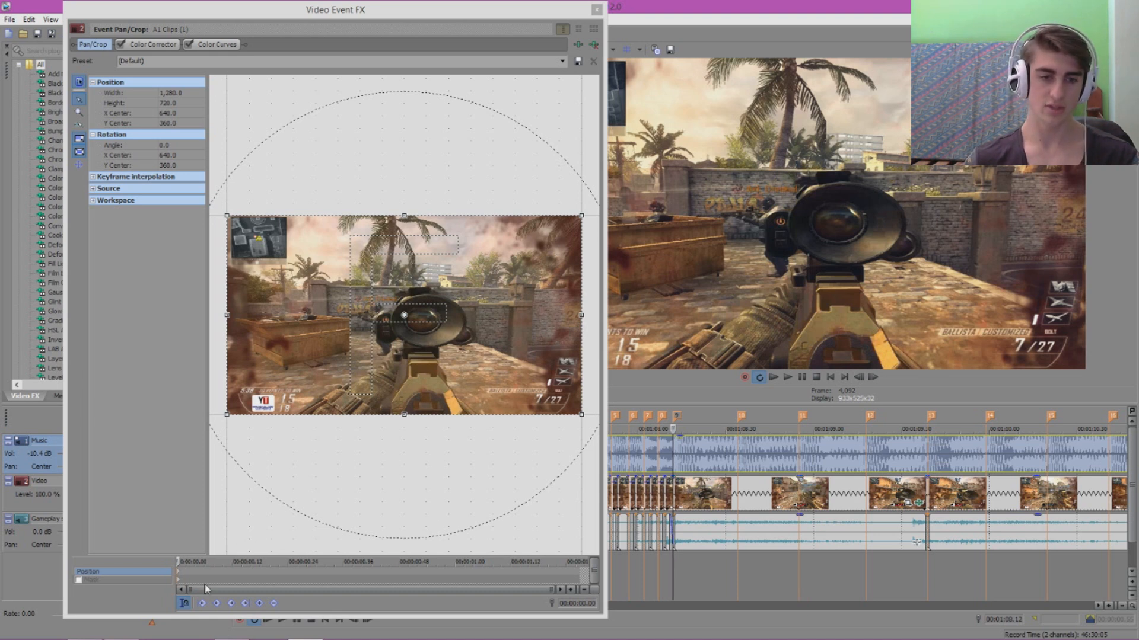
pyautogui.click(687, 500)
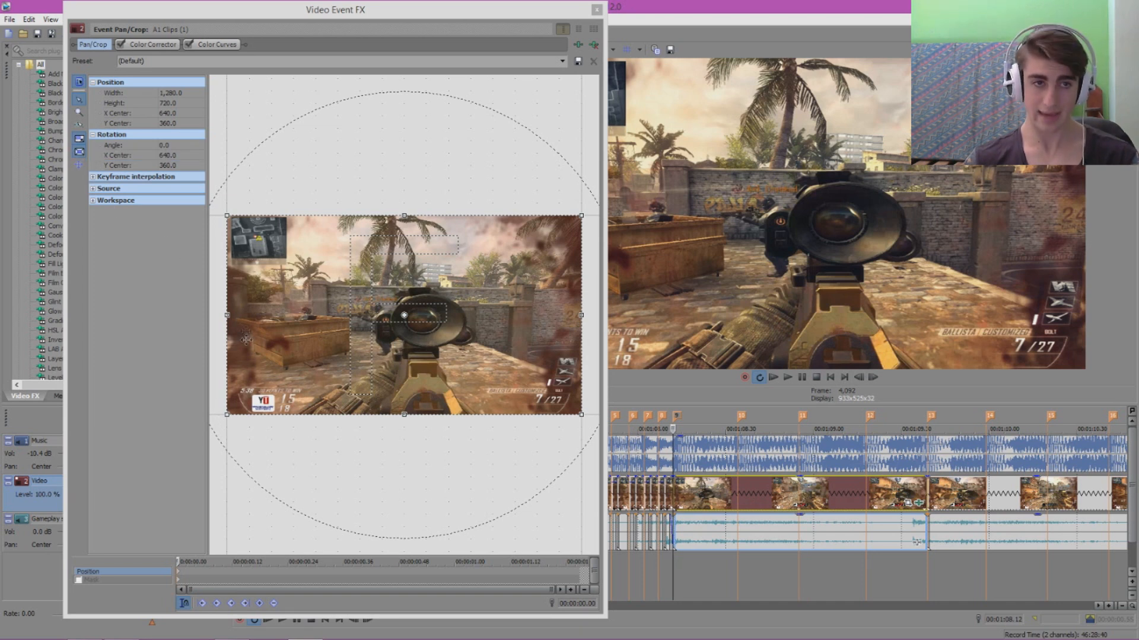
# - Try different crop sizes at the marker 9 clip's start, ending at 1,211.4 × 681.4, and enter "bump" as the preset name
pyautogui.click(226, 414)
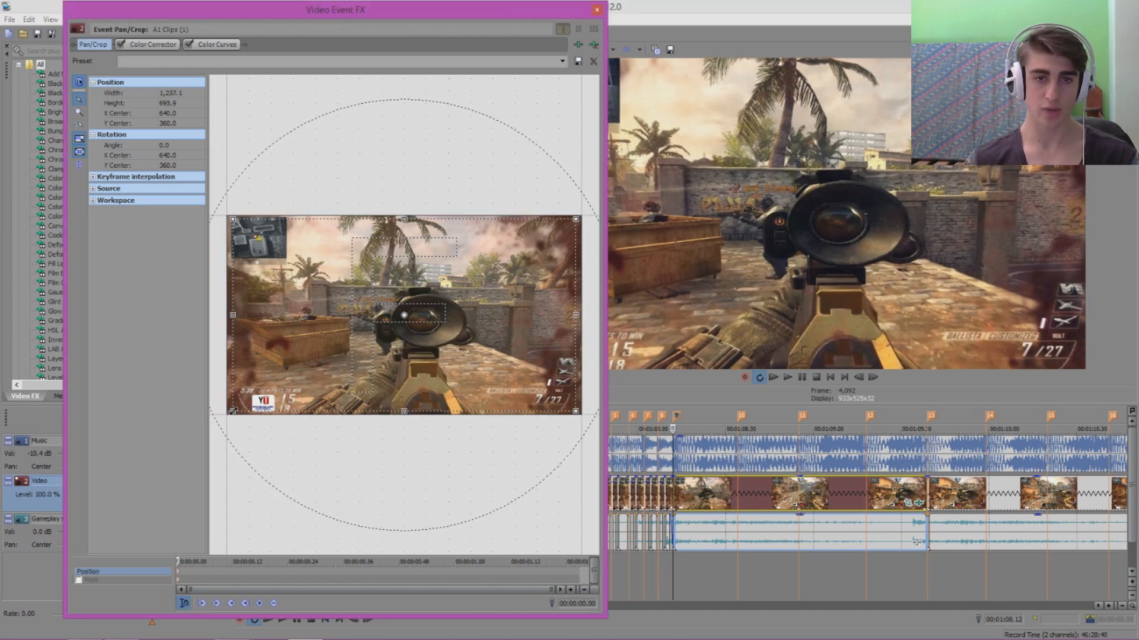
pyautogui.moveTo(230, 413); pyautogui.dragTo(205, 433)
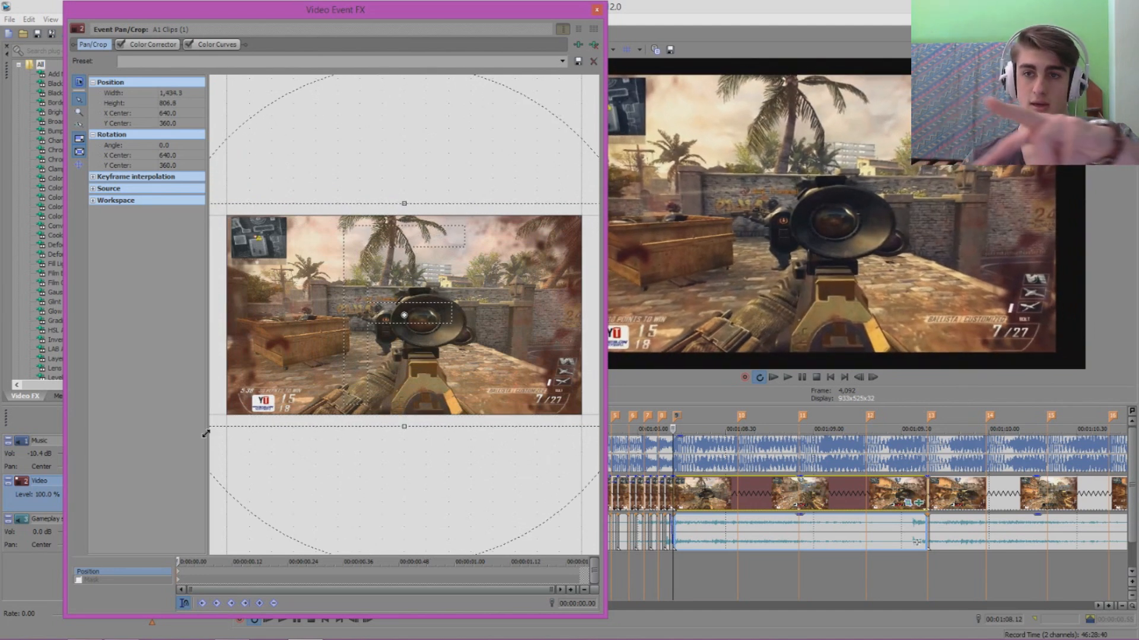
pyautogui.moveTo(206, 434); pyautogui.dragTo(236, 418)
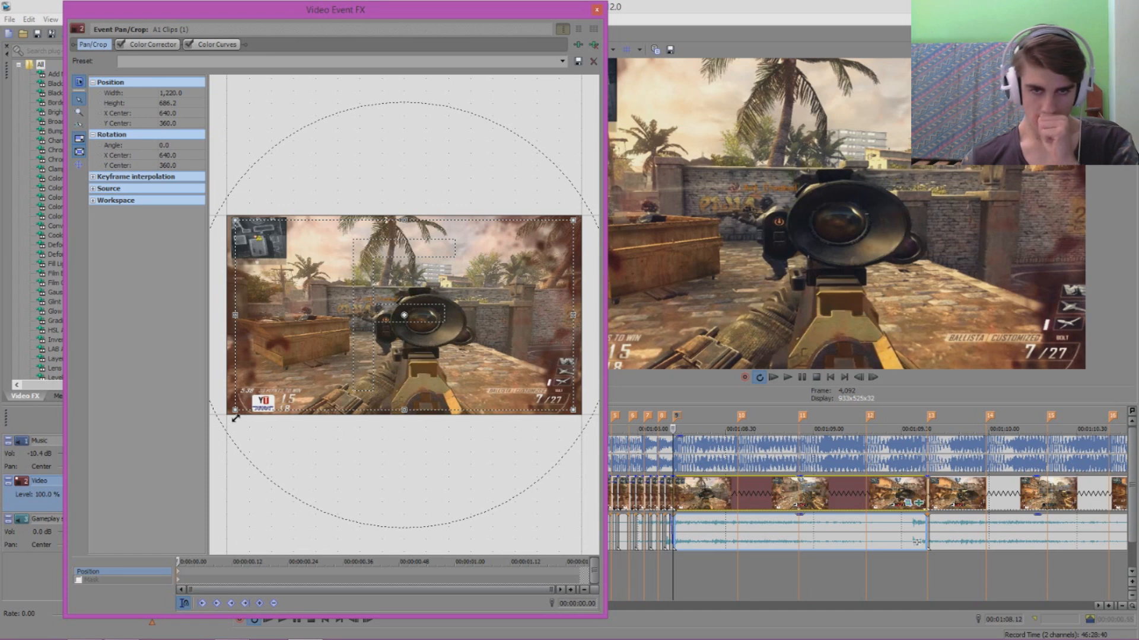
pyautogui.moveTo(235, 418); pyautogui.dragTo(238, 418)
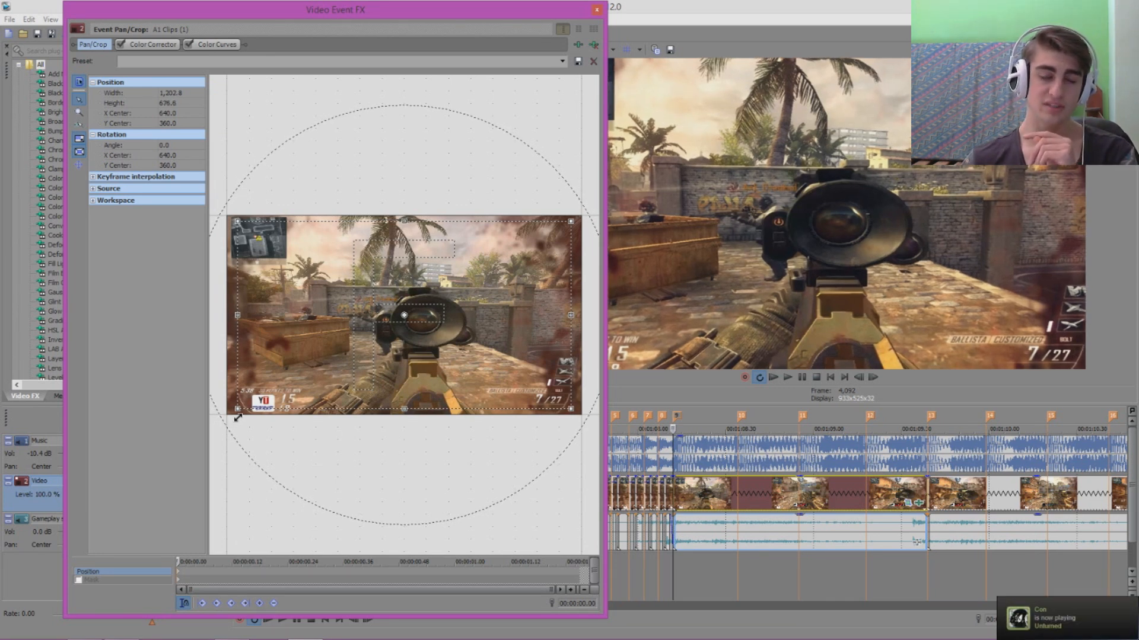
pyautogui.moveTo(238, 418); pyautogui.dragTo(237, 418)
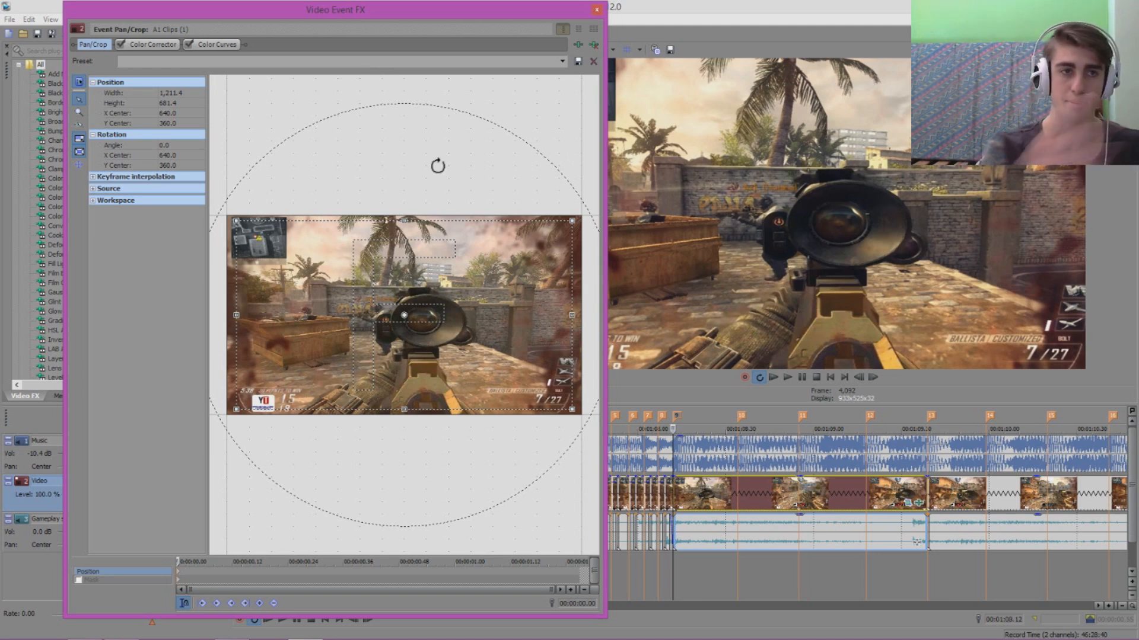
pyautogui.write('mp')
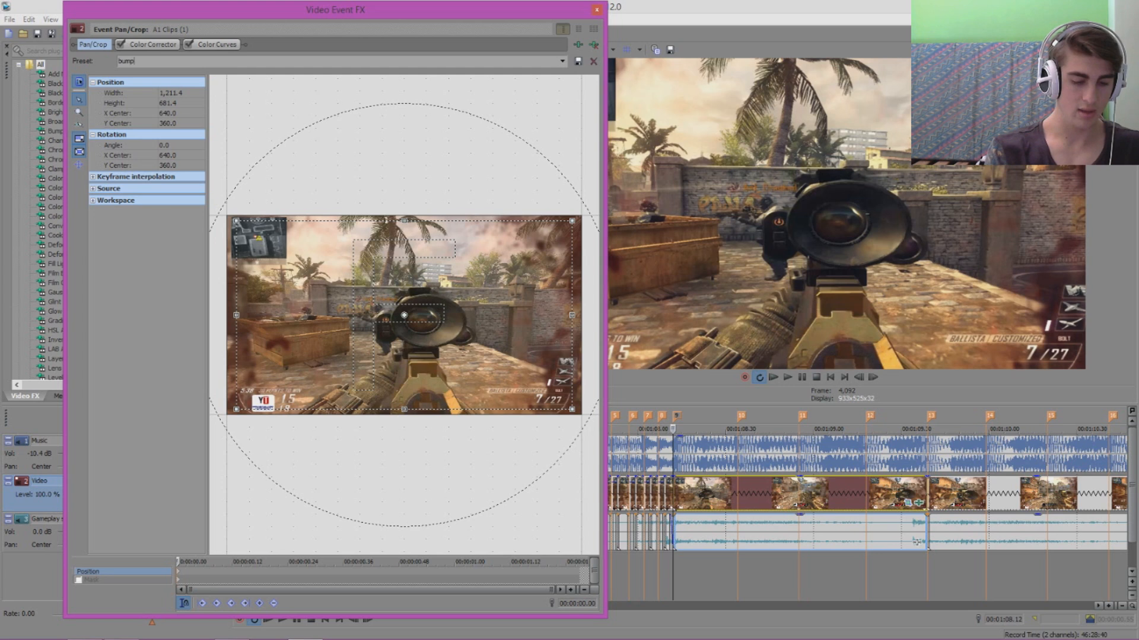
# - Apply the saved "bouncee" Pan/Crop preset to the start of the marker 9 clip and look through the other presets
pyautogui.click(561, 62)
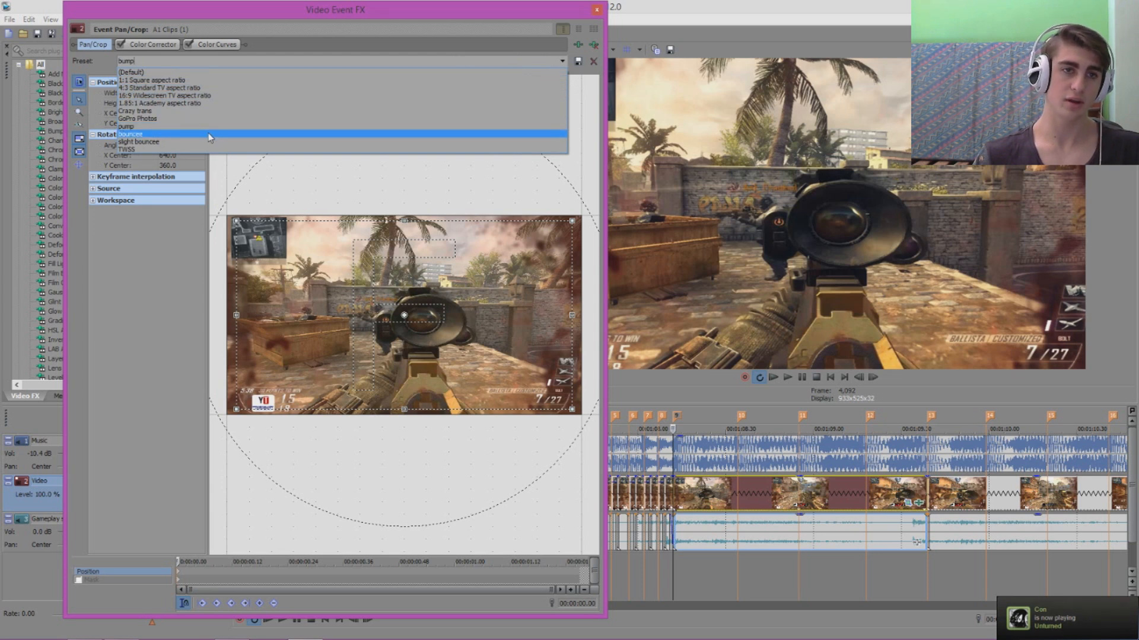
pyautogui.click(208, 134)
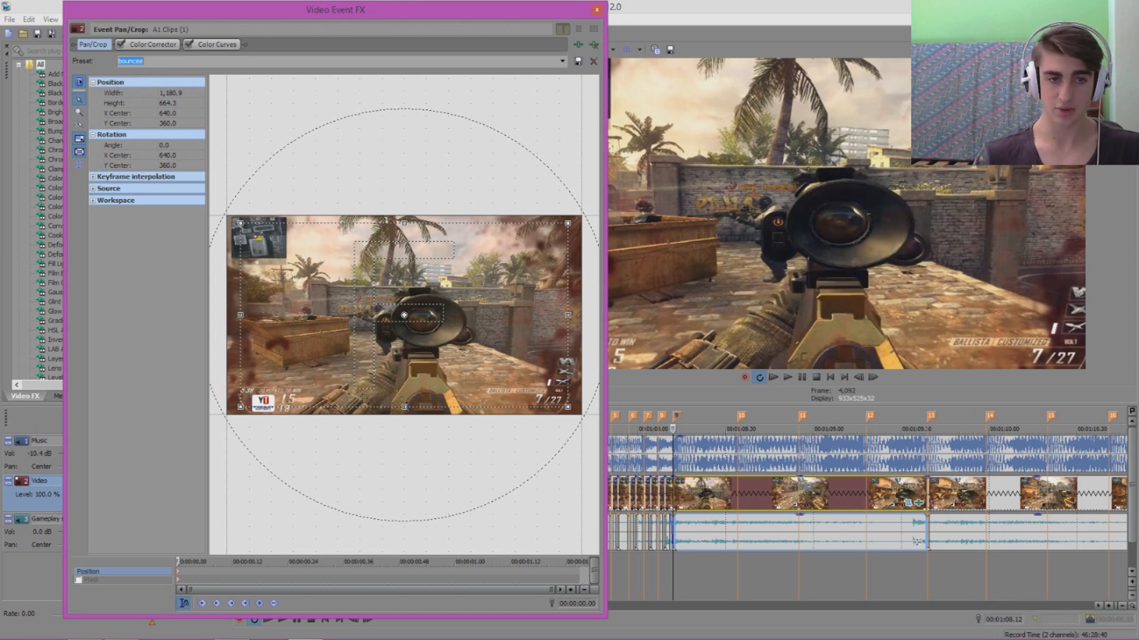
pyautogui.click(481, 62)
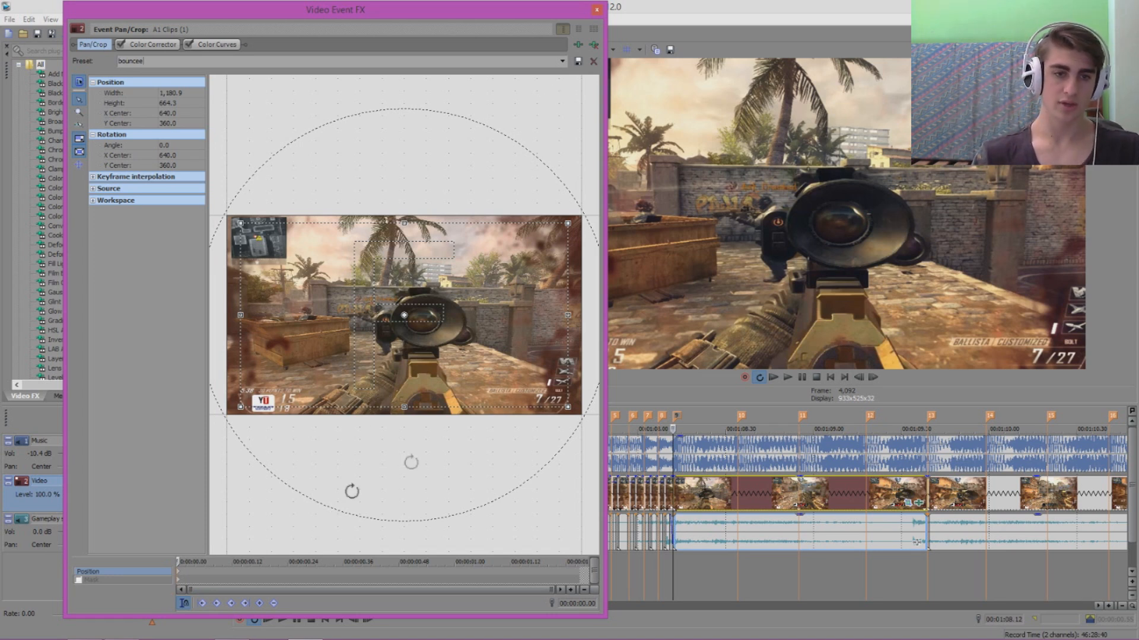
pyautogui.click(561, 62)
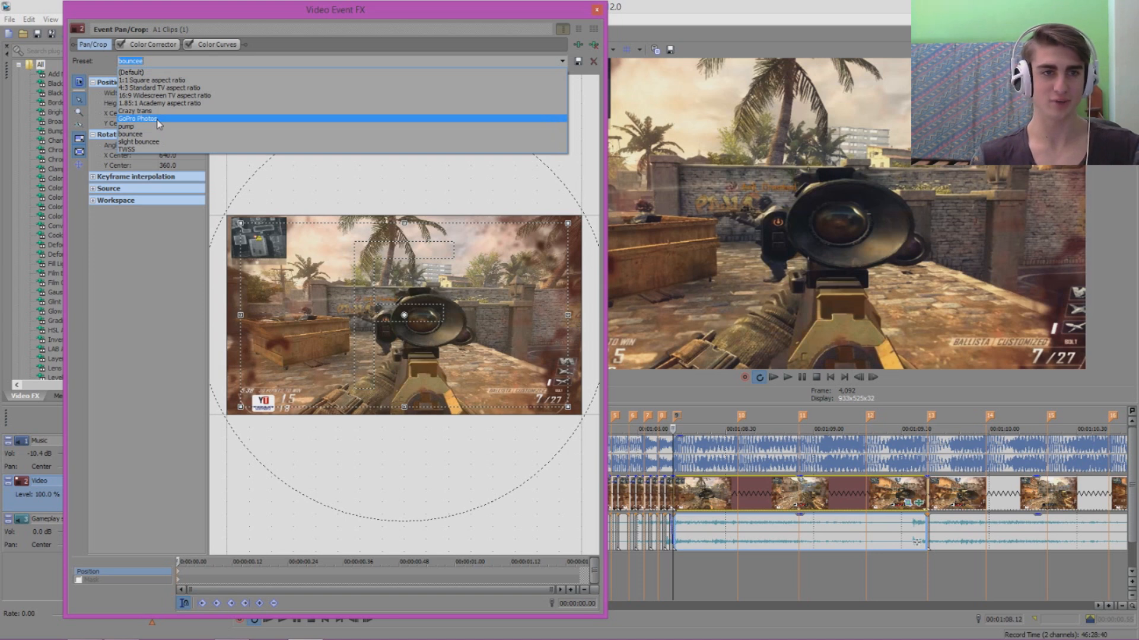
pyautogui.click(561, 63)
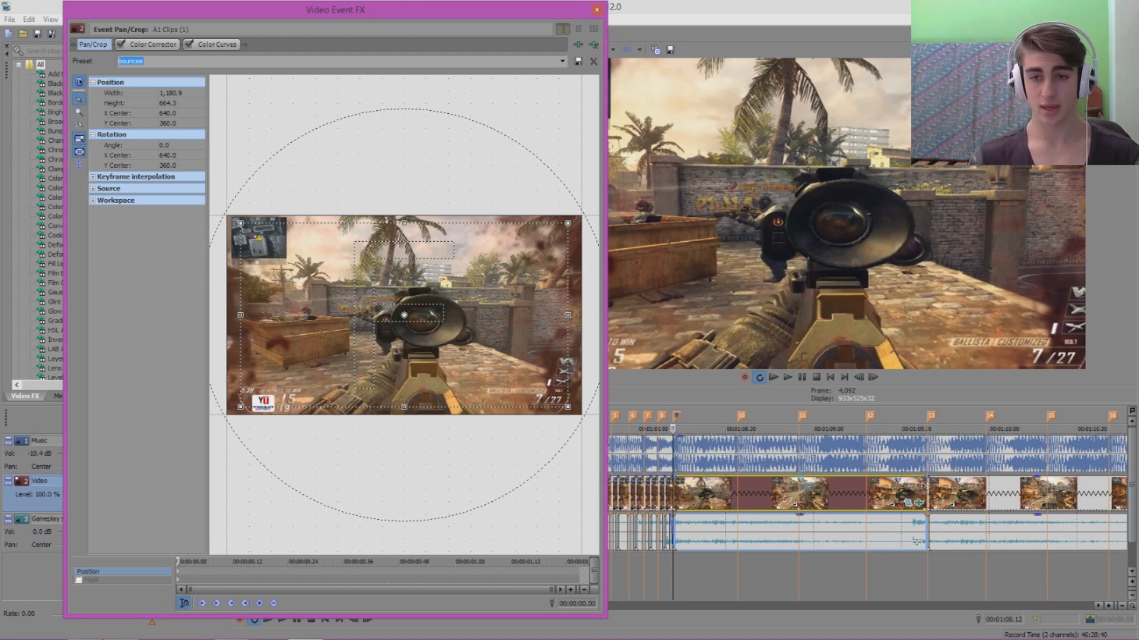
# - Apply the 16:9 Widescreen TV aspect ratio Pan/Crop preset at 00:00:00.27 within the marker 9 clip
pyautogui.click(832, 492)
pyautogui.click(798, 497)
pyautogui.click(767, 497)
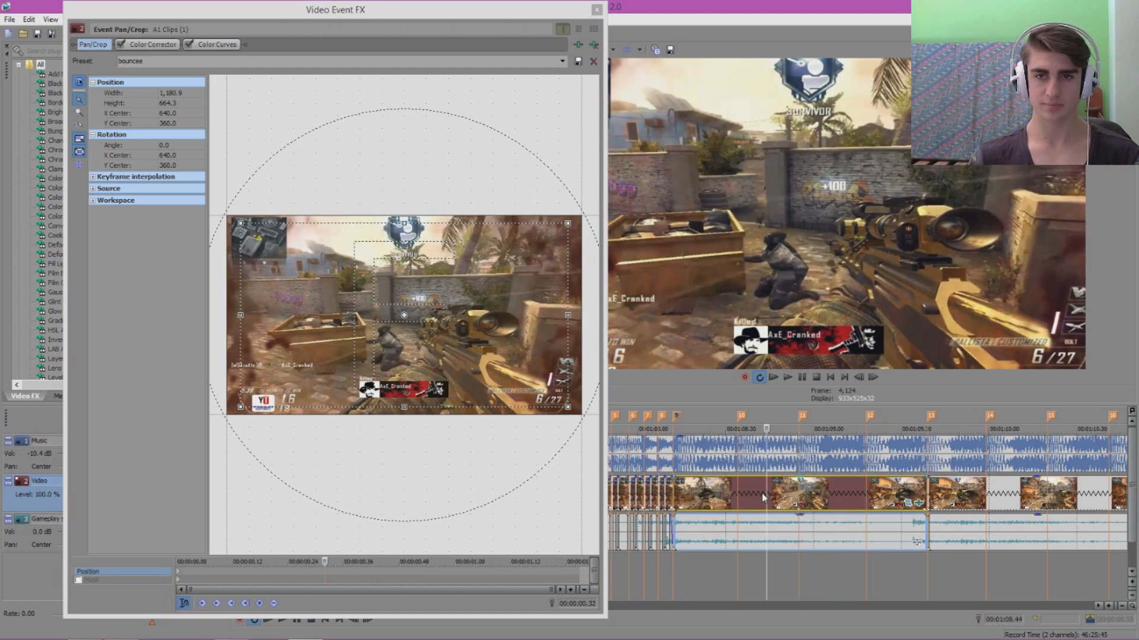
pyautogui.click(754, 497)
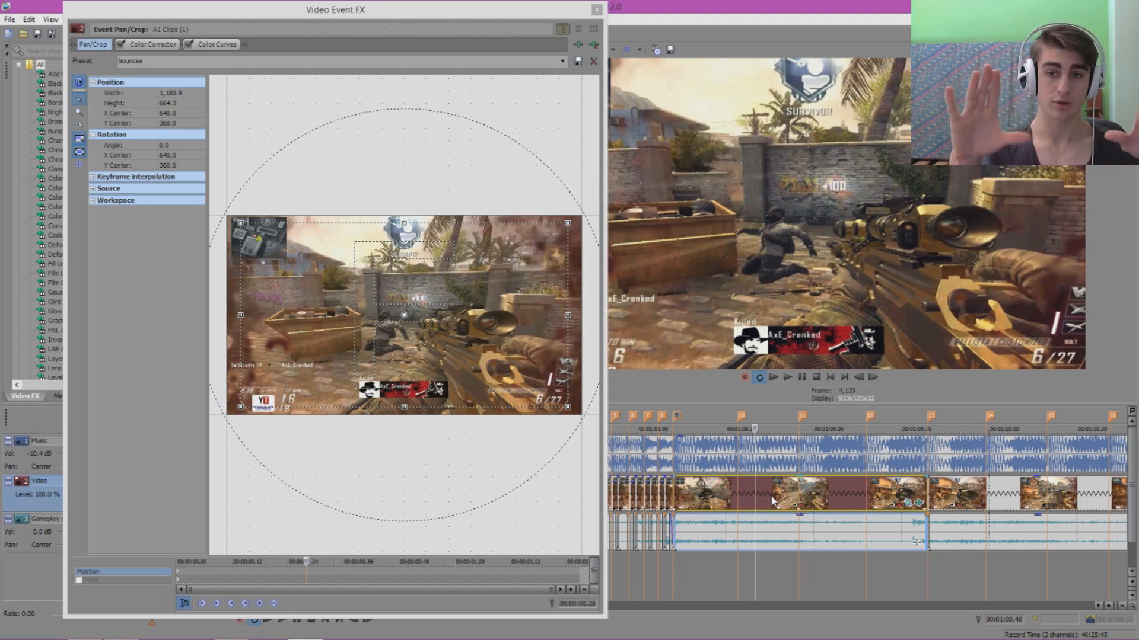
pyautogui.press('Left')
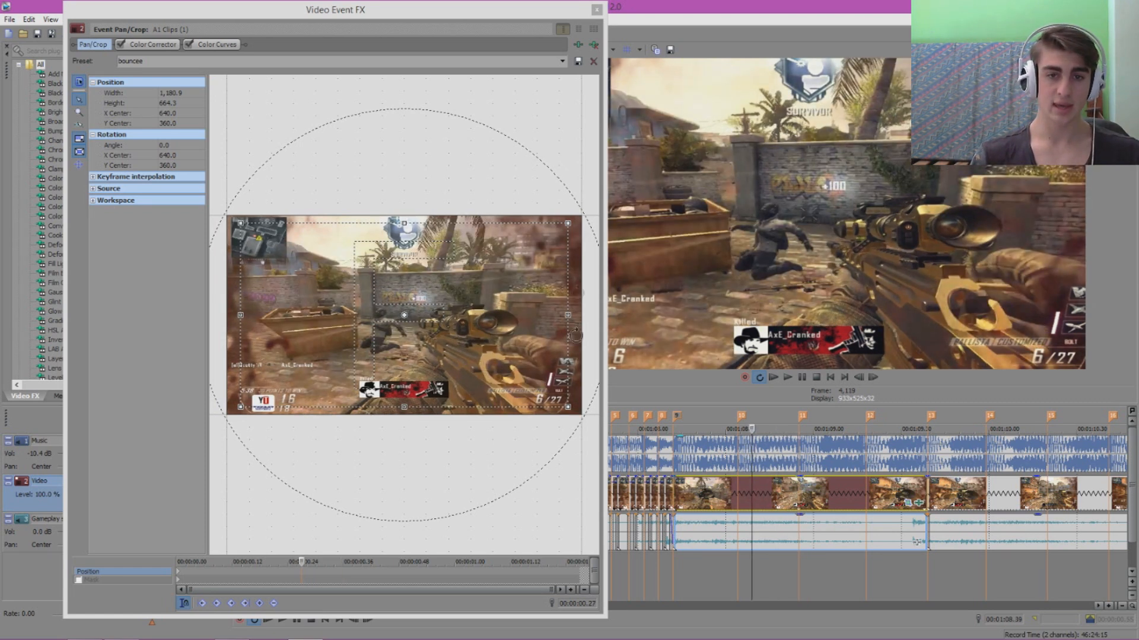
pyautogui.click(562, 61)
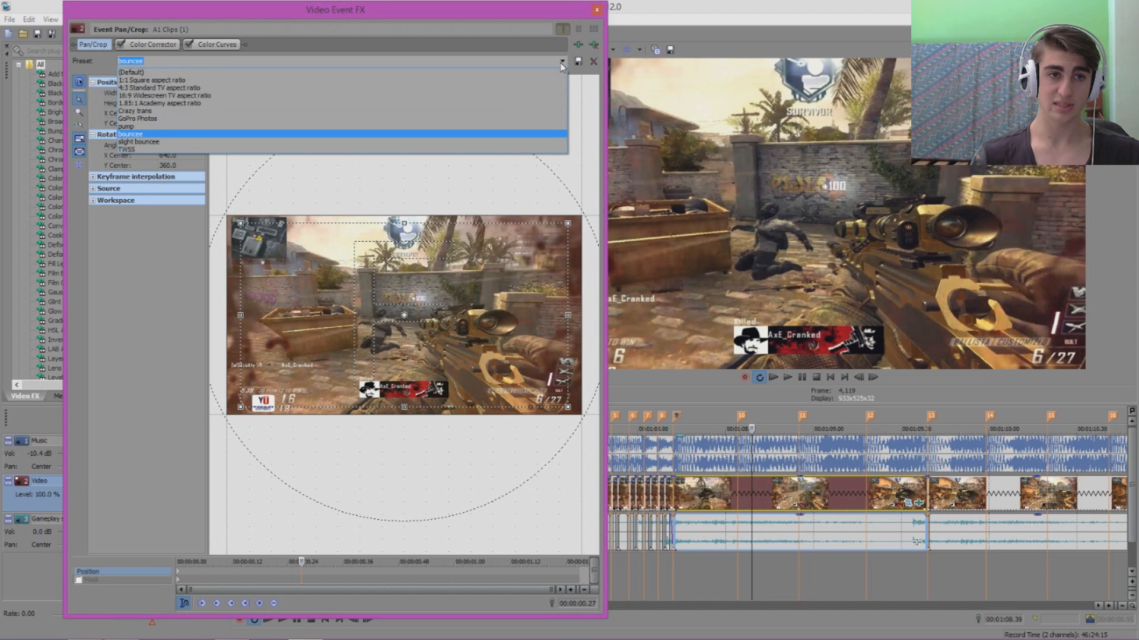
pyautogui.click(223, 95)
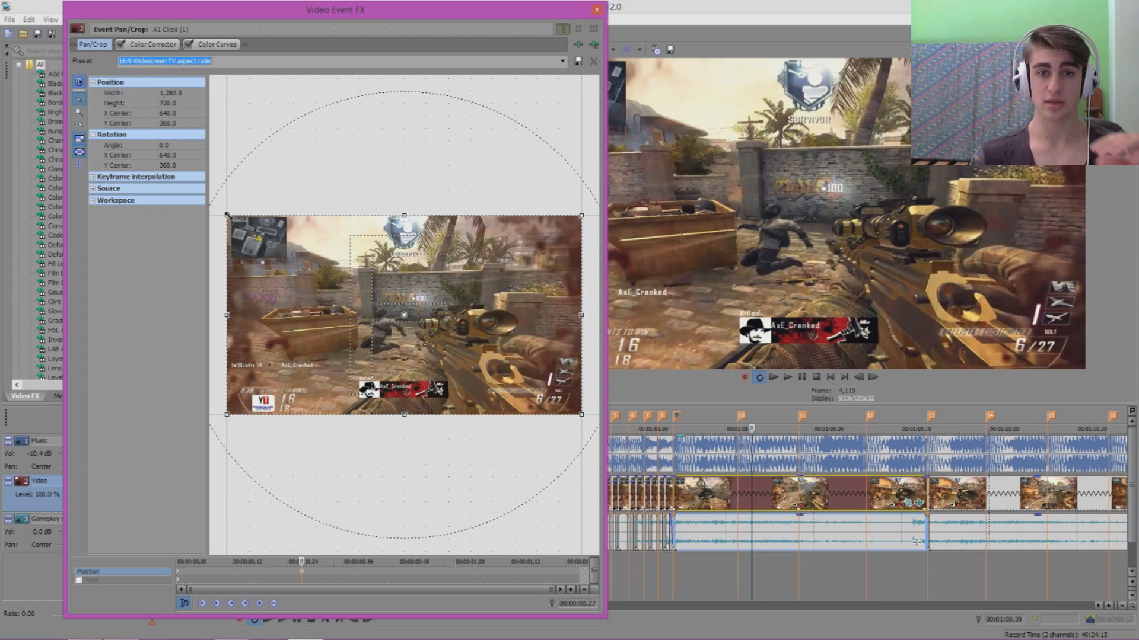
# - Try enlarging the crop to 1,297.1 × 729.6 and restore the 16:9 Widescreen TV aspect ratio preset
pyautogui.moveTo(227, 215)
pyautogui.mouseDown()
pyautogui.moveTo(232, 226)
pyautogui.moveTo(226, 211)
pyautogui.mouseUp()
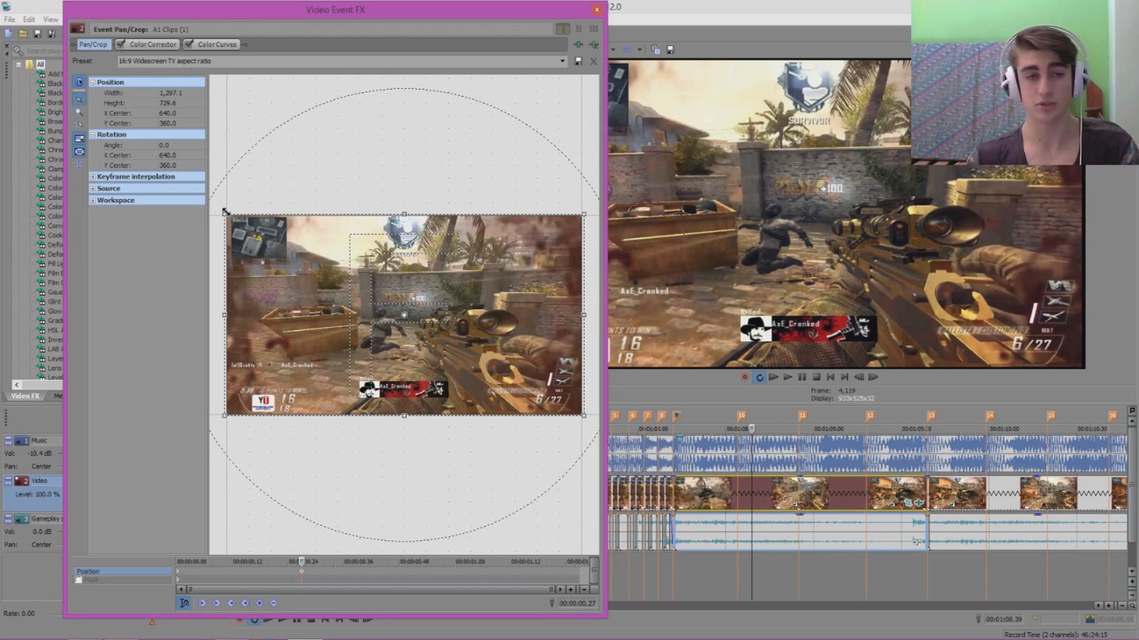
pyautogui.click(561, 61)
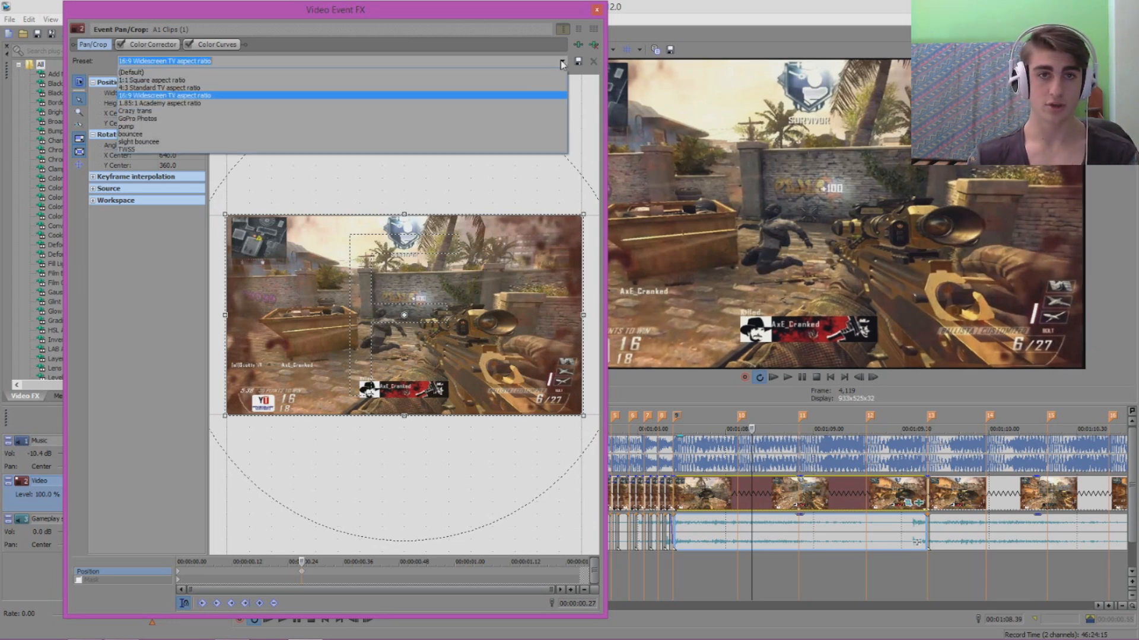
pyautogui.click(272, 96)
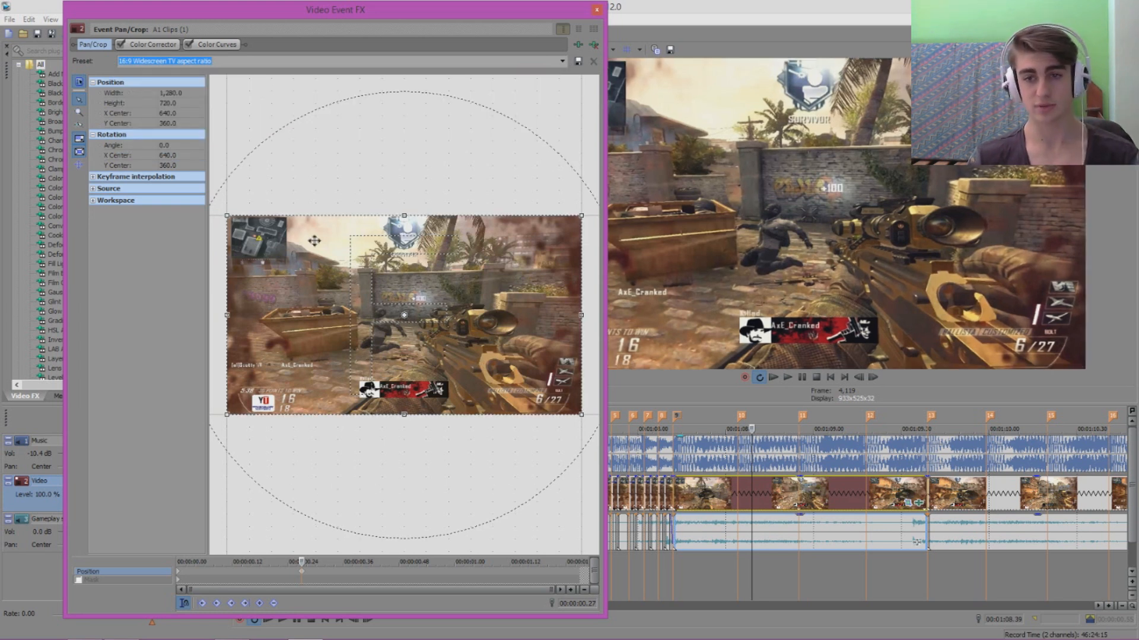
# - Close Pan/Crop and play the timeline from 00:01:08.04 to preview the marker 9 clip's bounce
pyautogui.click(596, 12)
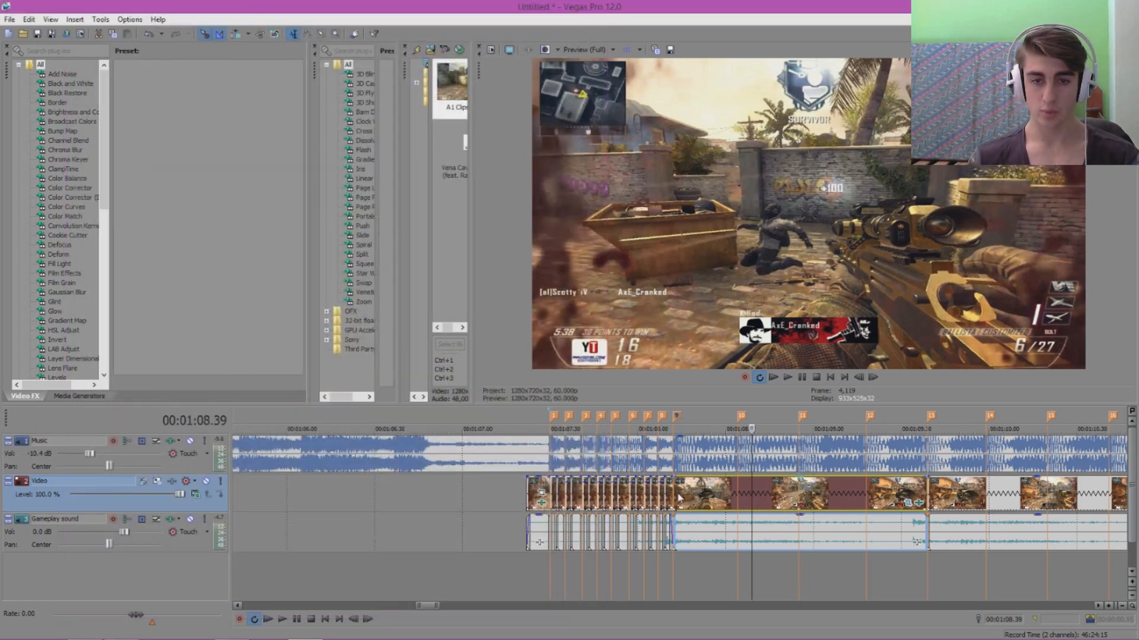
pyautogui.click(676, 497)
pyautogui.click(651, 493)
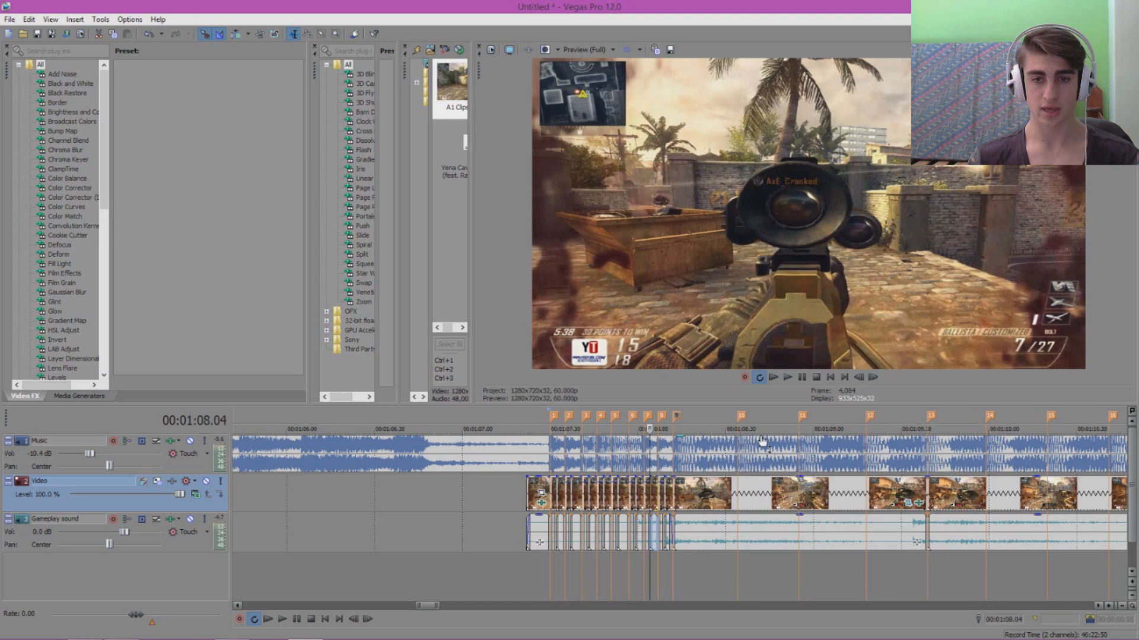
pyautogui.click(787, 378)
pyautogui.click(801, 378)
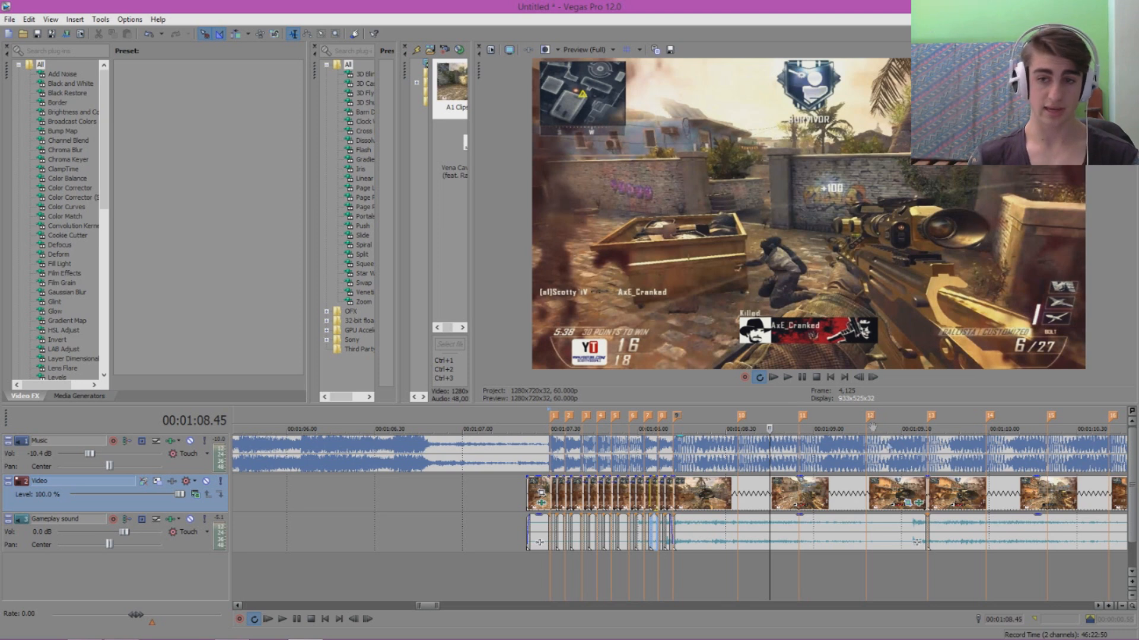
# - Open Pan/Crop for the clip starting at marker 13 and apply the "bouncee" preset at its start
pyautogui.scroll(-2, 703, 497)
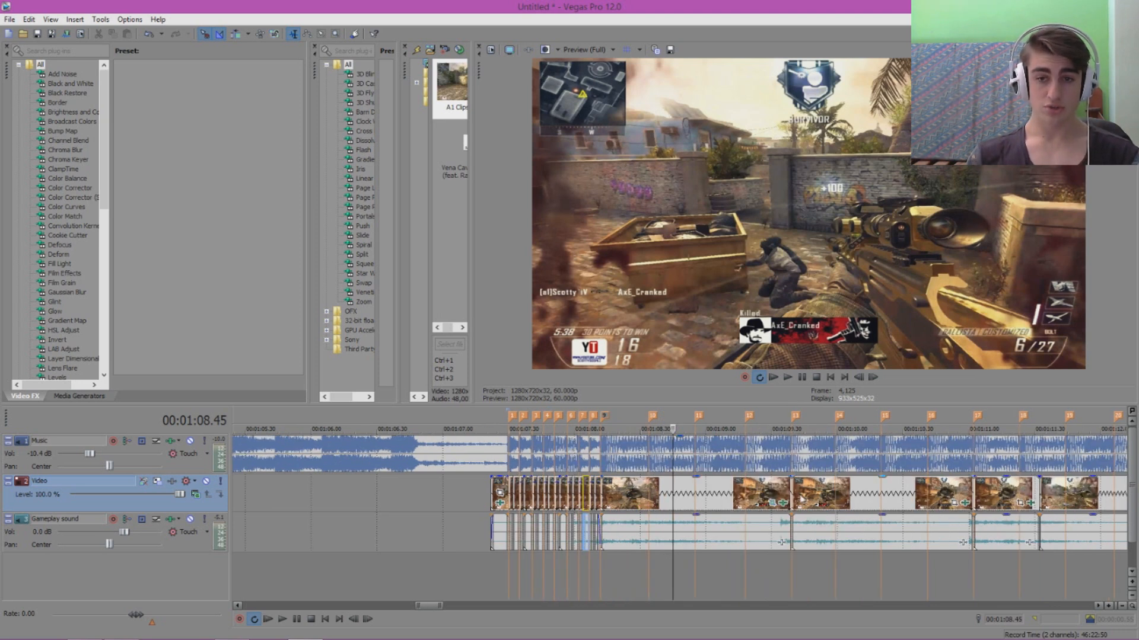
pyautogui.click(797, 497)
pyautogui.click(963, 503)
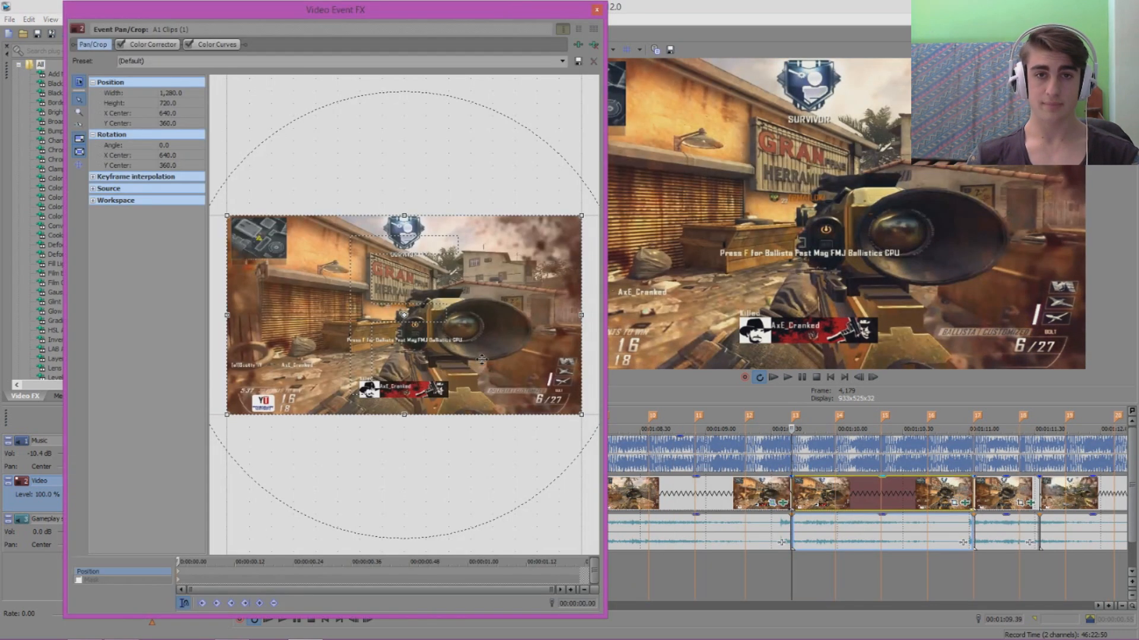
pyautogui.click(562, 61)
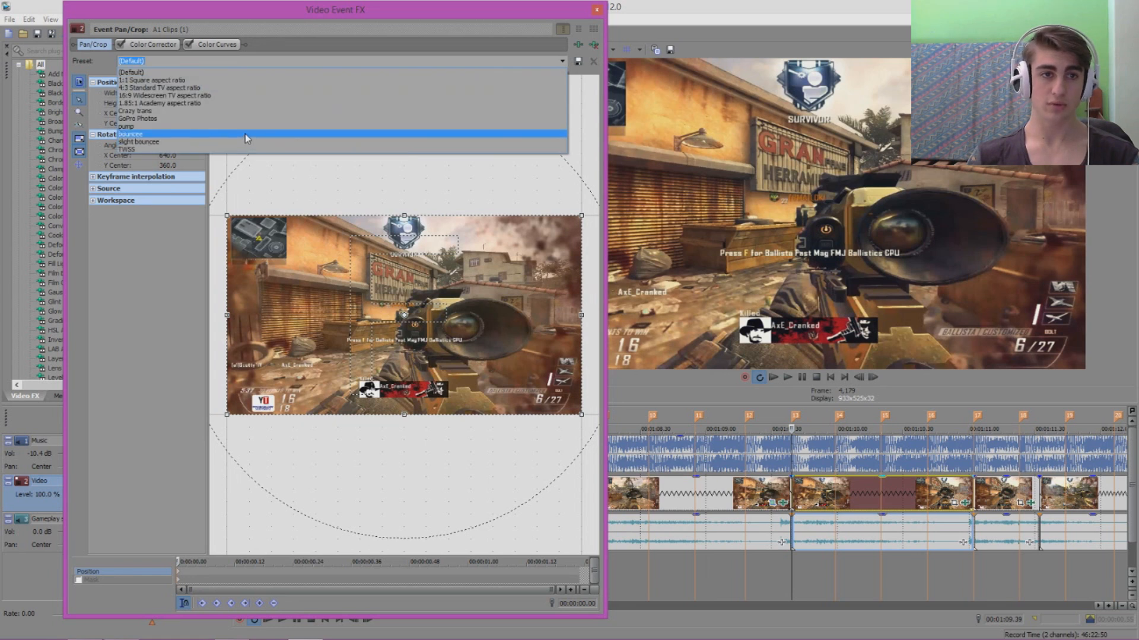
pyautogui.click(244, 134)
# - Apply the 16:9 Widescreen TV aspect ratio preset at 00:00:00.33 within the marker 13 clip and close Pan/Crop
pyautogui.click(851, 506)
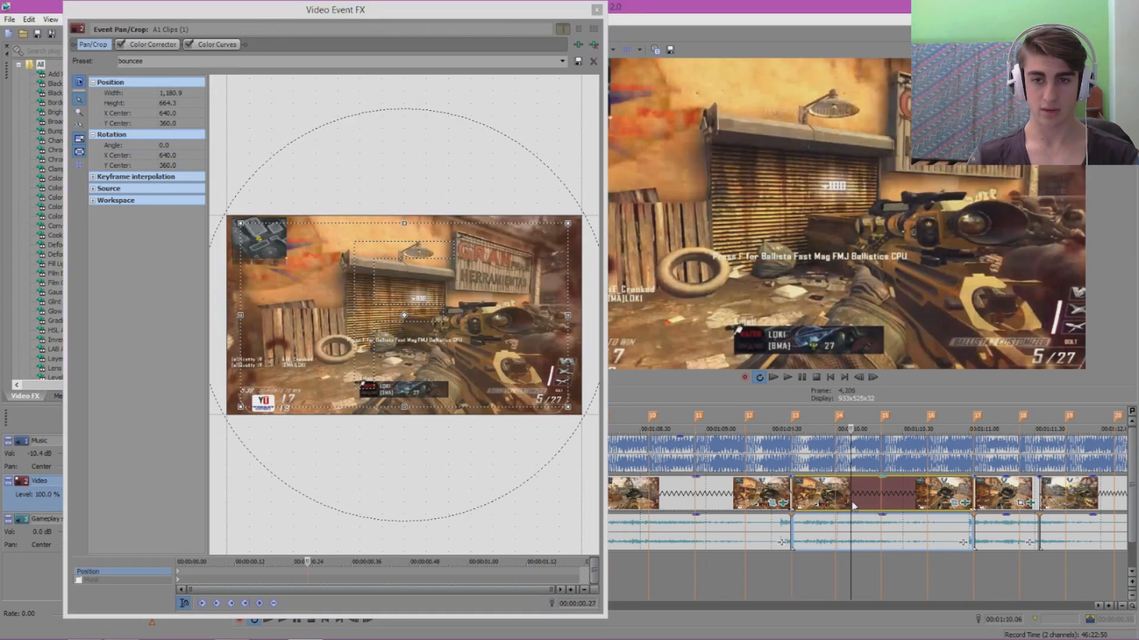
pyautogui.click(864, 505)
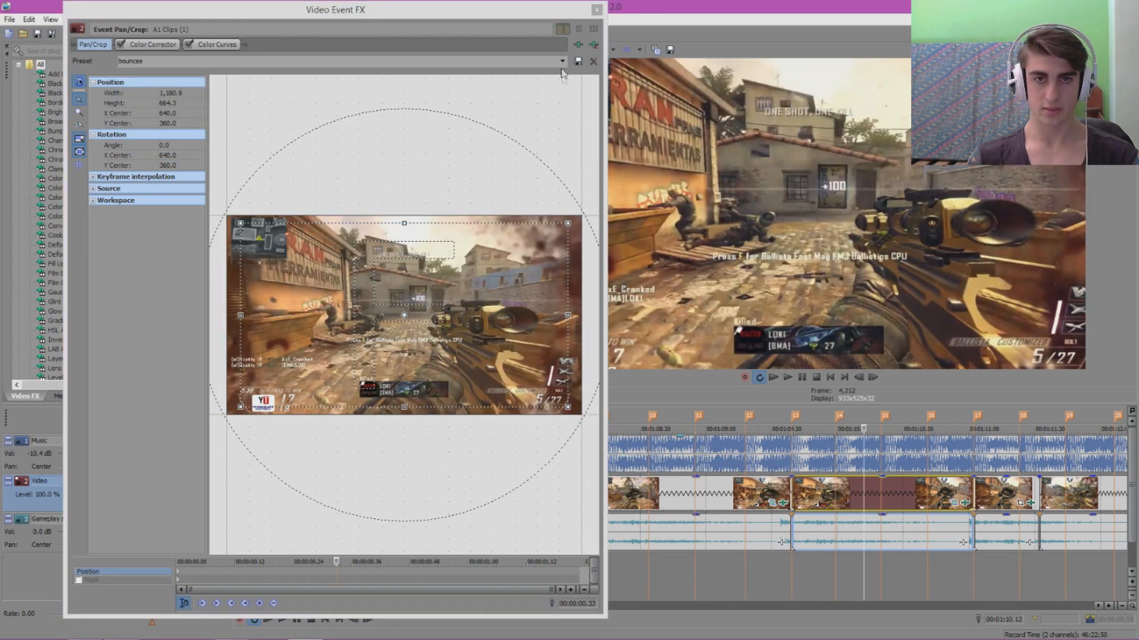
pyautogui.click(562, 61)
pyautogui.click(439, 95)
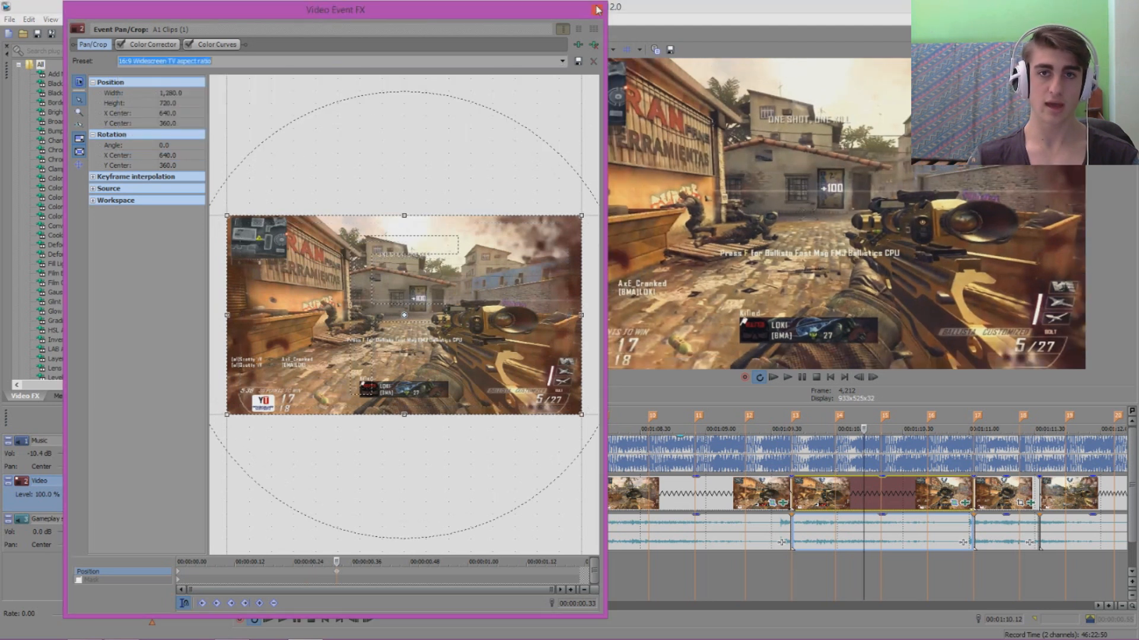
pyautogui.click(597, 9)
# - Open Pan/Crop for the clip starting at marker 17 and apply the "bouncee" preset at its start
pyautogui.scroll(-3, 896, 442)
pyautogui.scroll(3, 878, 443)
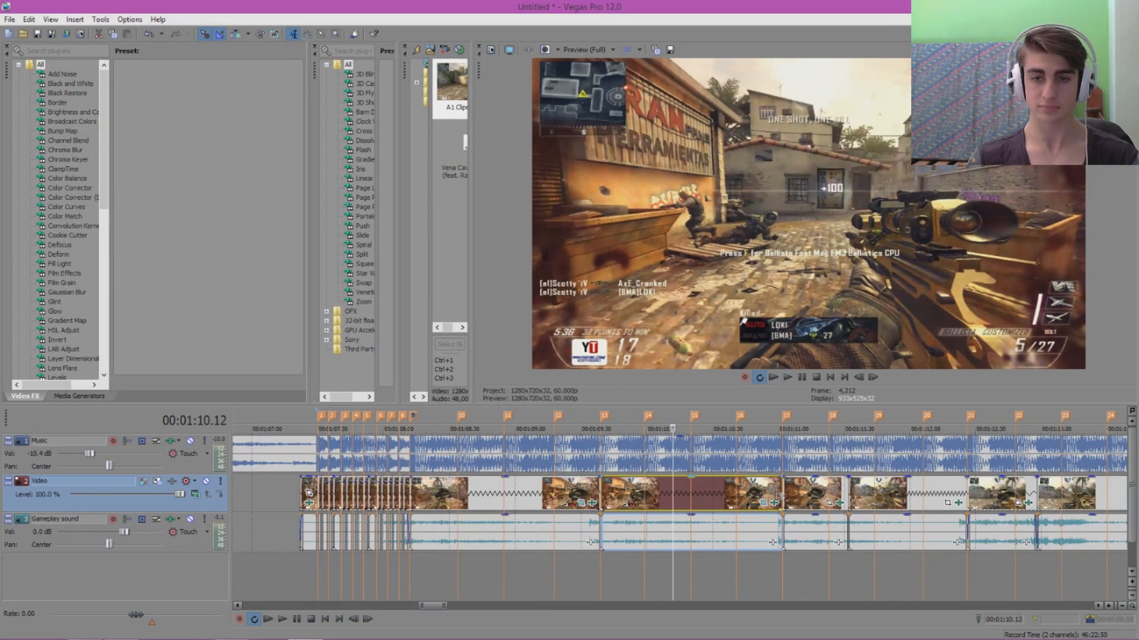
pyautogui.click(785, 501)
pyautogui.click(837, 505)
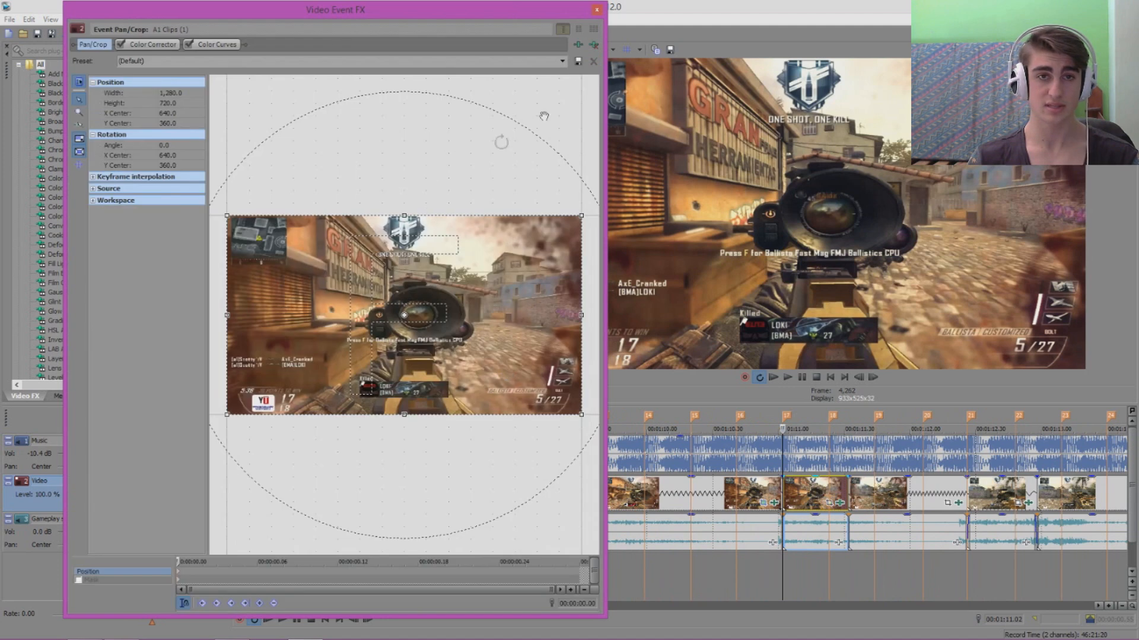
pyautogui.click(563, 62)
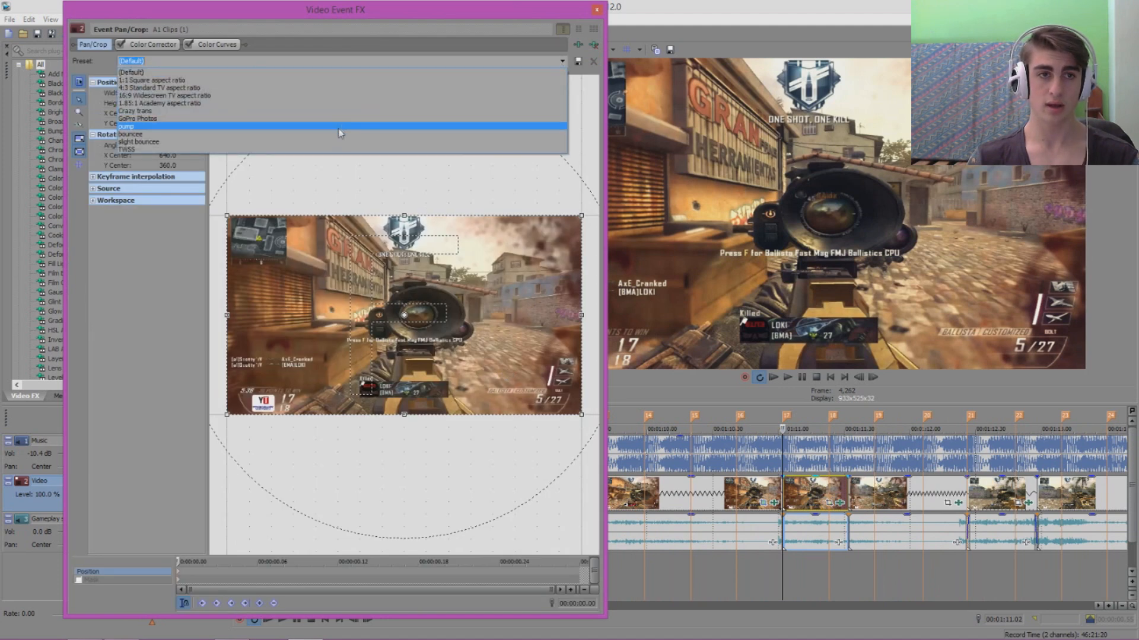
pyautogui.click(338, 126)
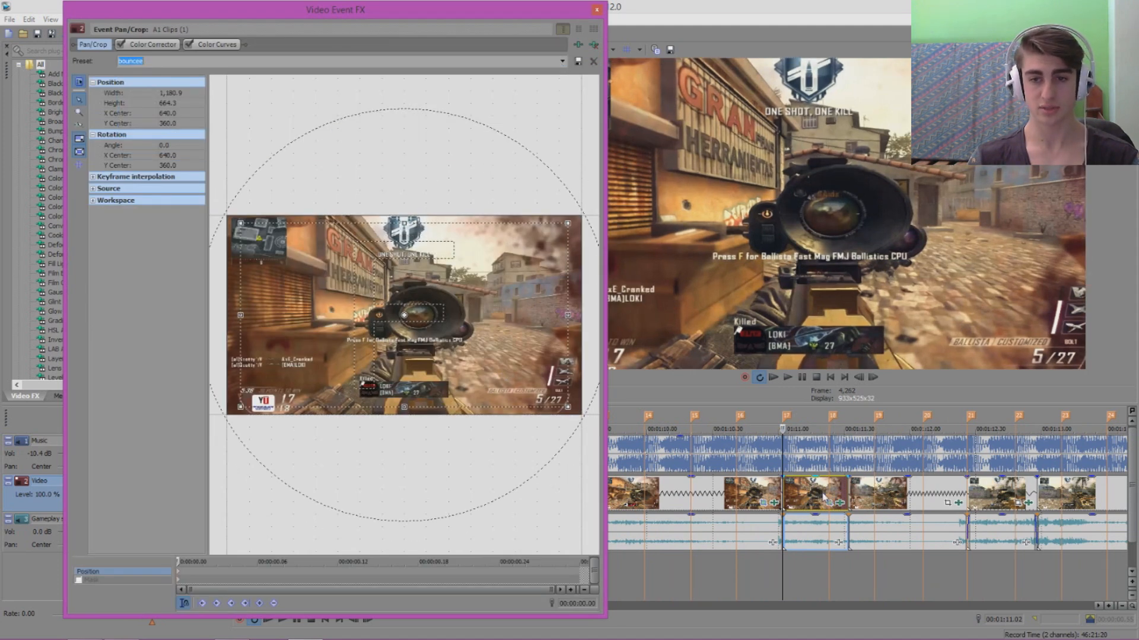
# - Apply the 16:9 Widescreen TV aspect ratio preset at the end of the marker 17 clip, at 00:00:00.30
pyautogui.click(828, 496)
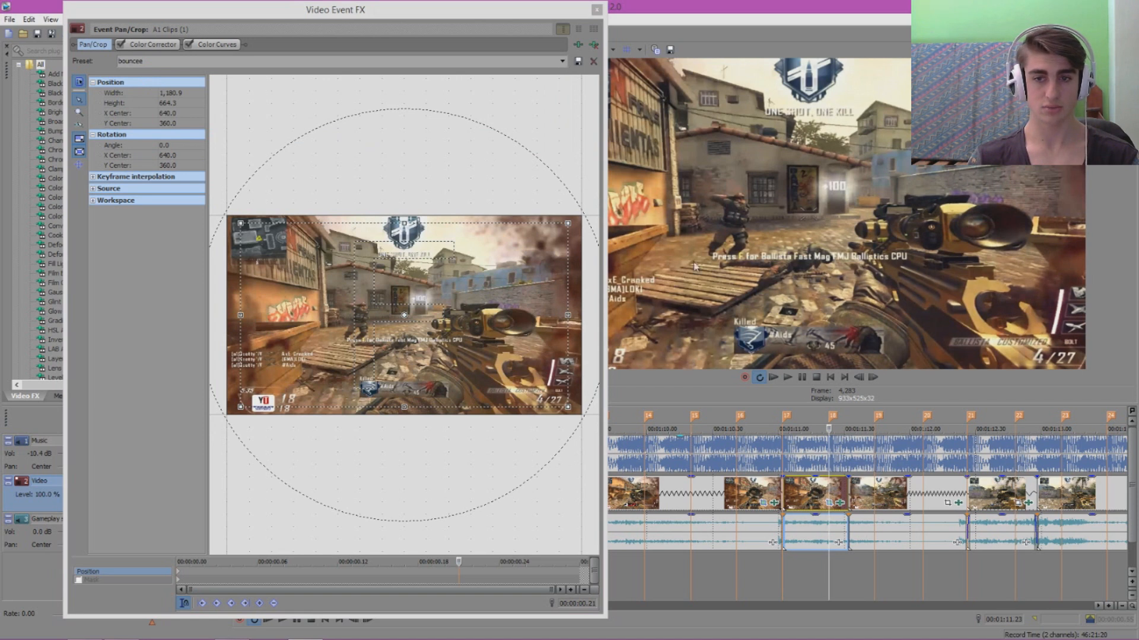
pyautogui.click(848, 502)
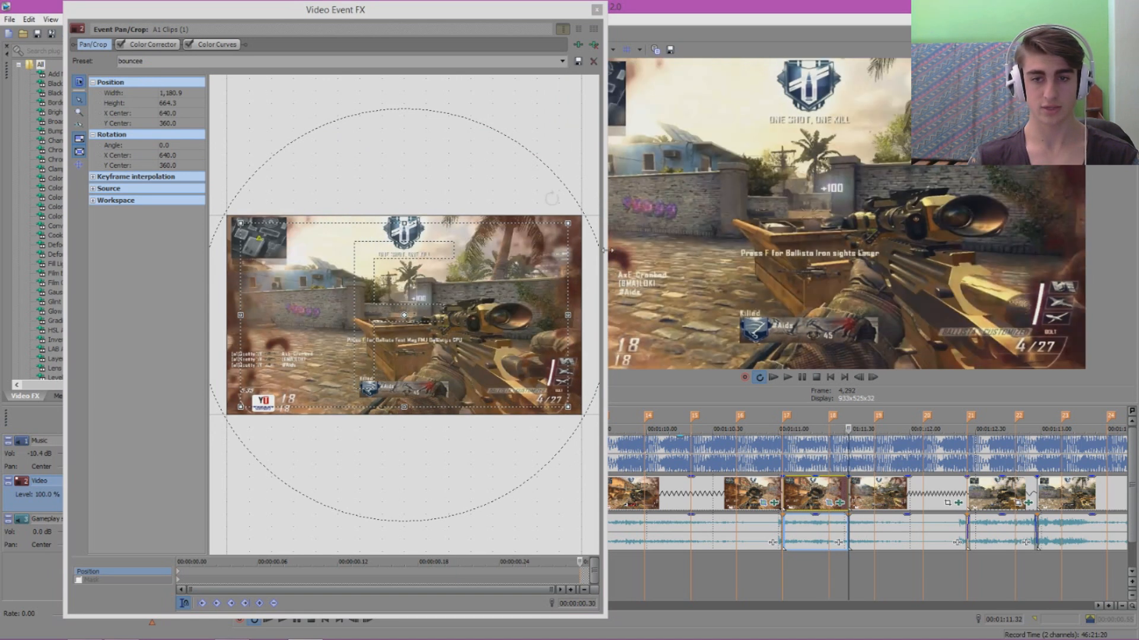
pyautogui.click(561, 62)
pyautogui.click(483, 96)
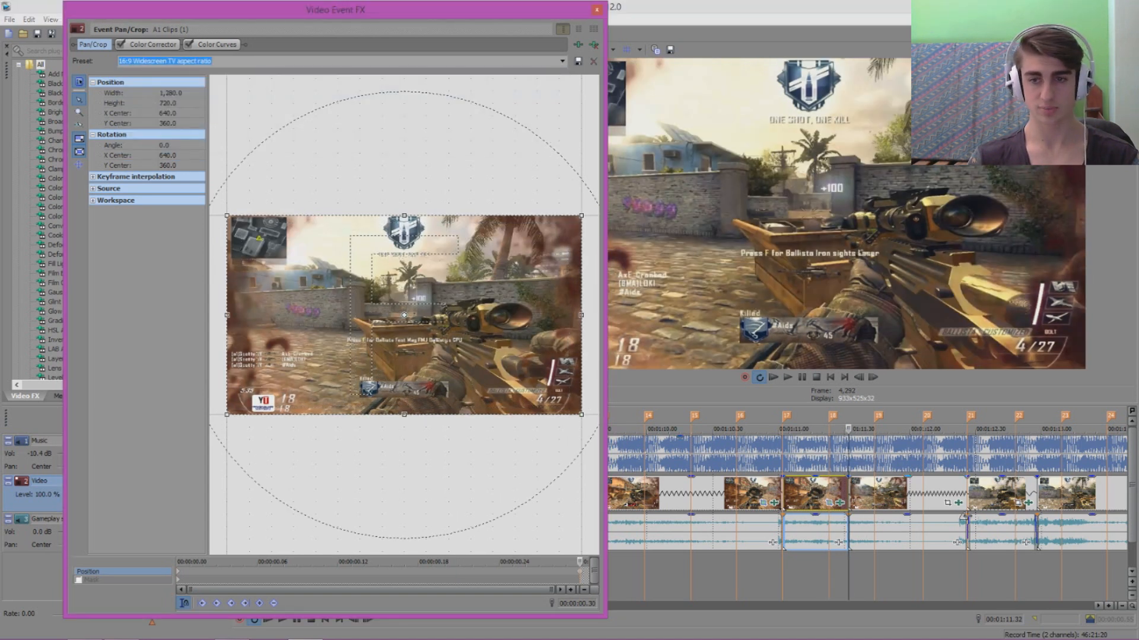
# - Open Pan/Crop for the clip starting at marker 21 and apply the "bouncee" preset at its start
pyautogui.click(973, 501)
pyautogui.scroll(1, 972, 502)
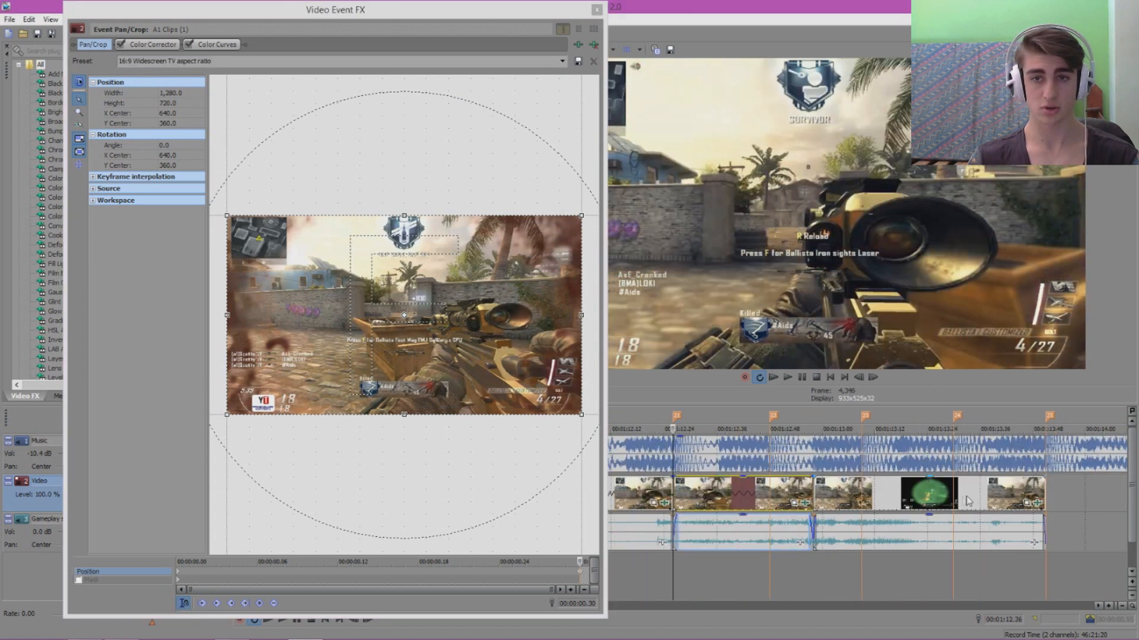
pyautogui.click(805, 505)
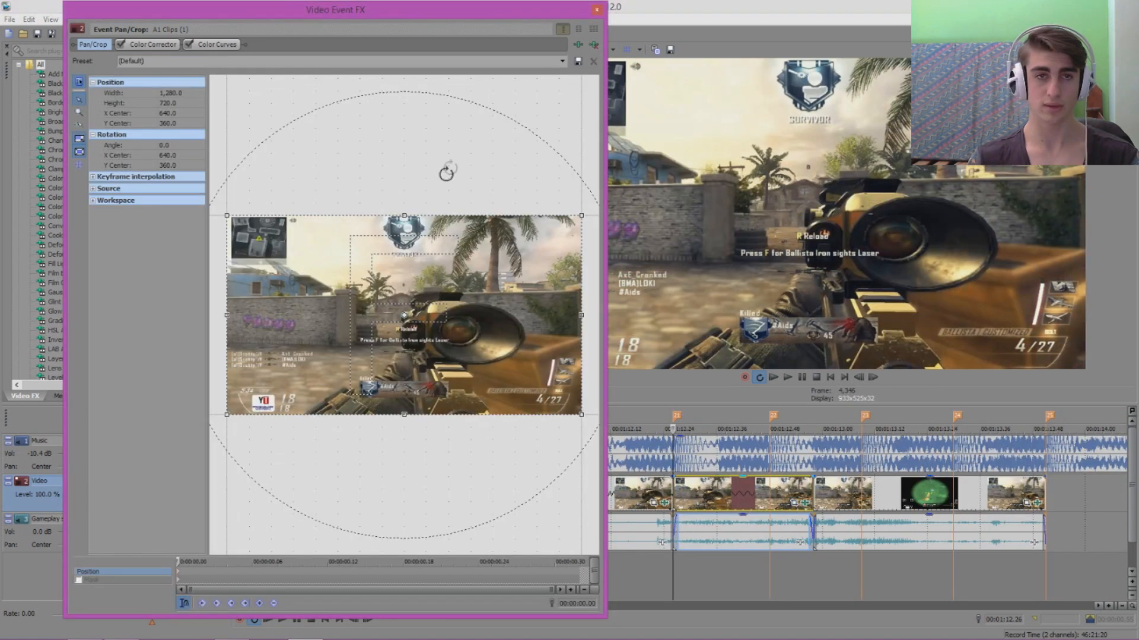
pyautogui.click(562, 61)
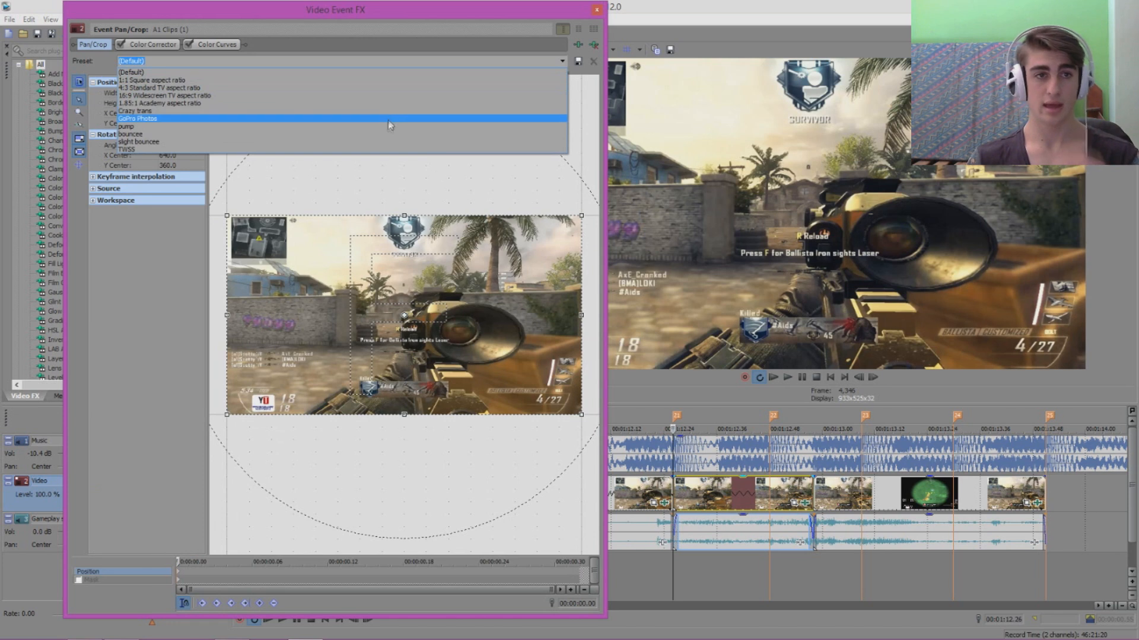
pyautogui.click(384, 134)
# - Apply the 16:9 Widescreen TV aspect ratio preset at the end of the marker 21 clip, at 00:00:00.32
pyautogui.click(758, 498)
pyautogui.click(781, 493)
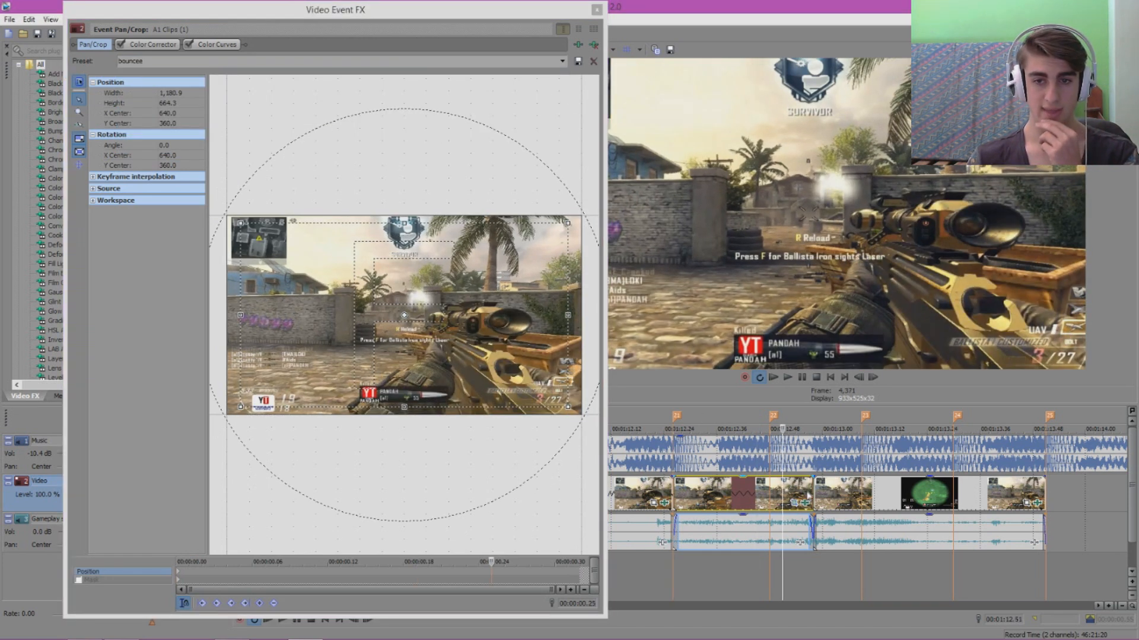
pyautogui.click(811, 496)
pyautogui.click(561, 62)
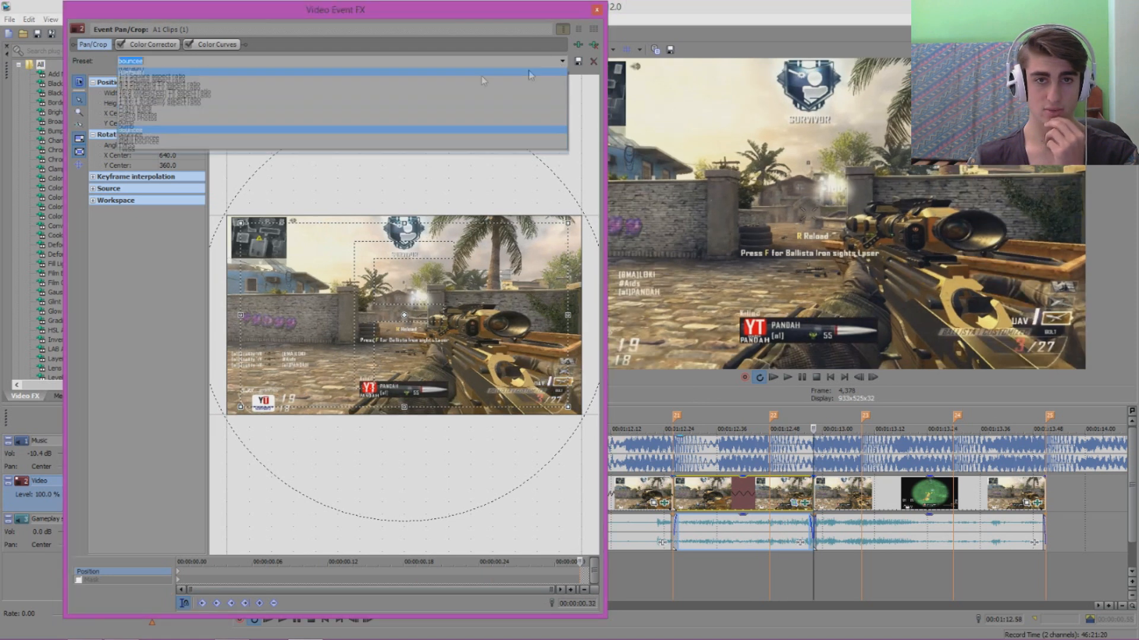
pyautogui.click(383, 103)
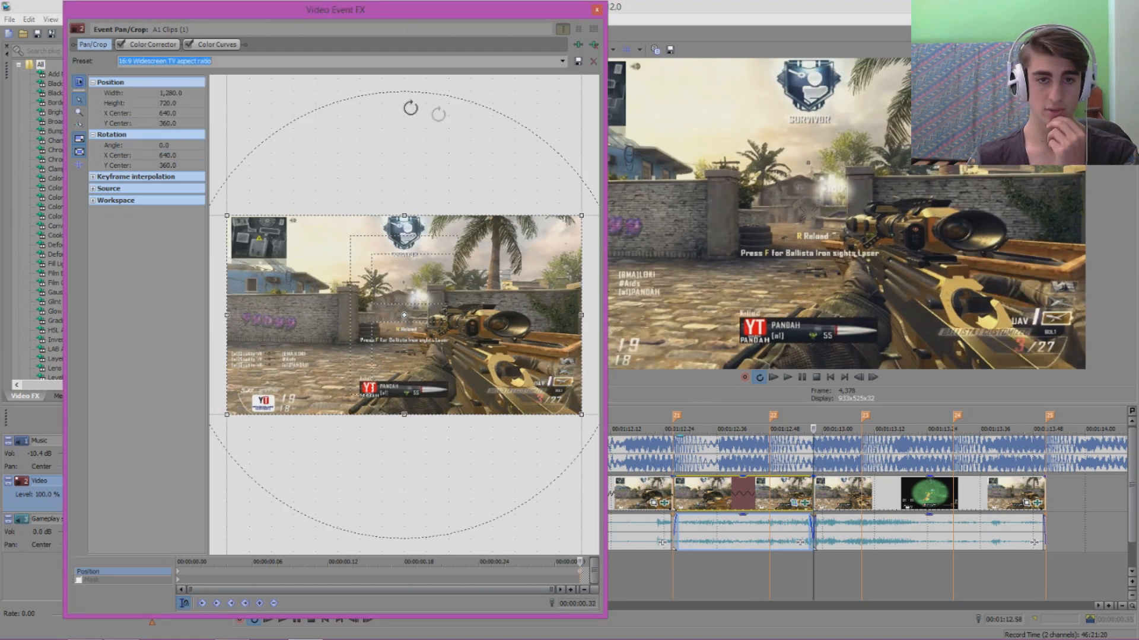
# - Close Pan/Crop, preview the synced clips from 00:01:07.03, and return the playhead to 00:01:07.22
pyautogui.click(597, 10)
pyautogui.scroll(-4, 551, 451)
pyautogui.click(283, 423)
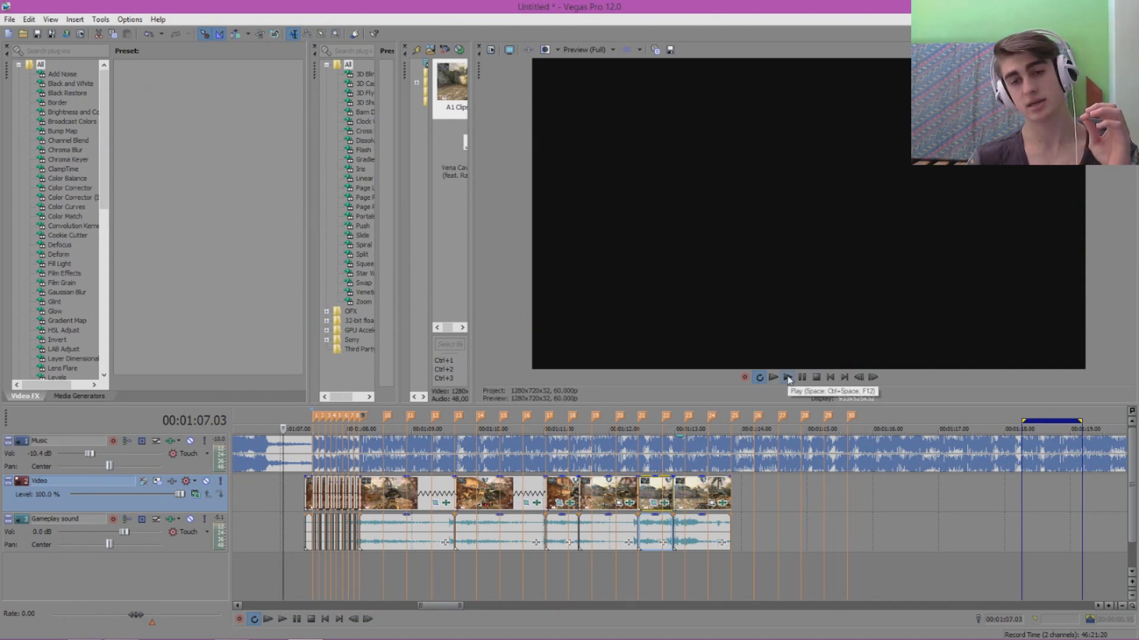
pyautogui.click(787, 377)
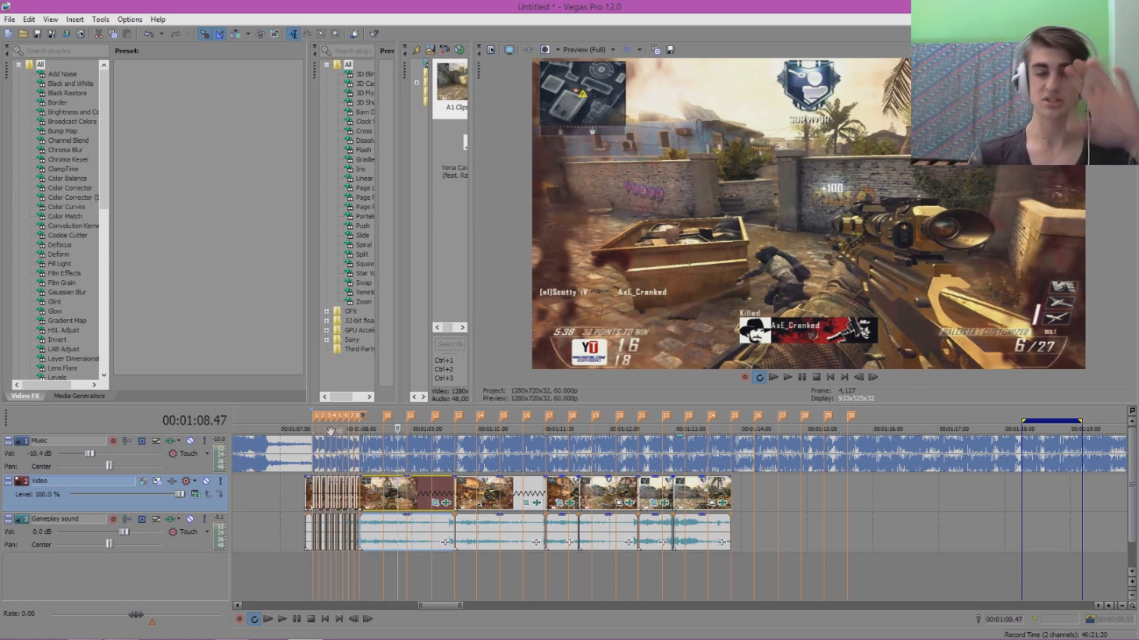
pyautogui.click(305, 429)
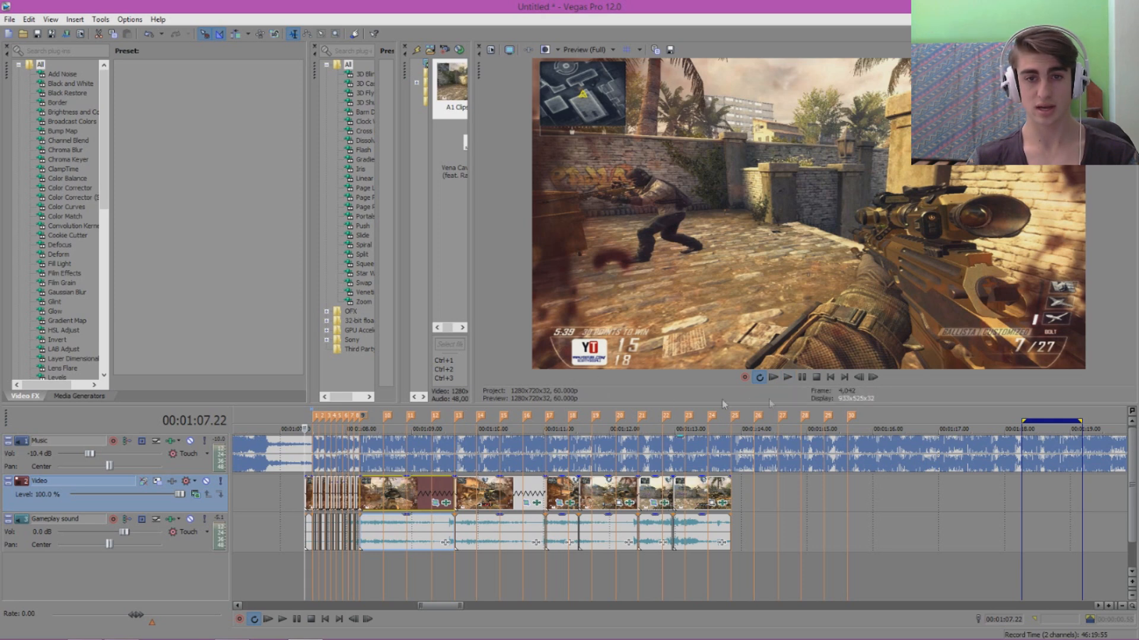
# - Enlarge the video preview area above the timeline and widen the transitions list
pyautogui.moveTo(794, 406); pyautogui.dragTo(802, 502)
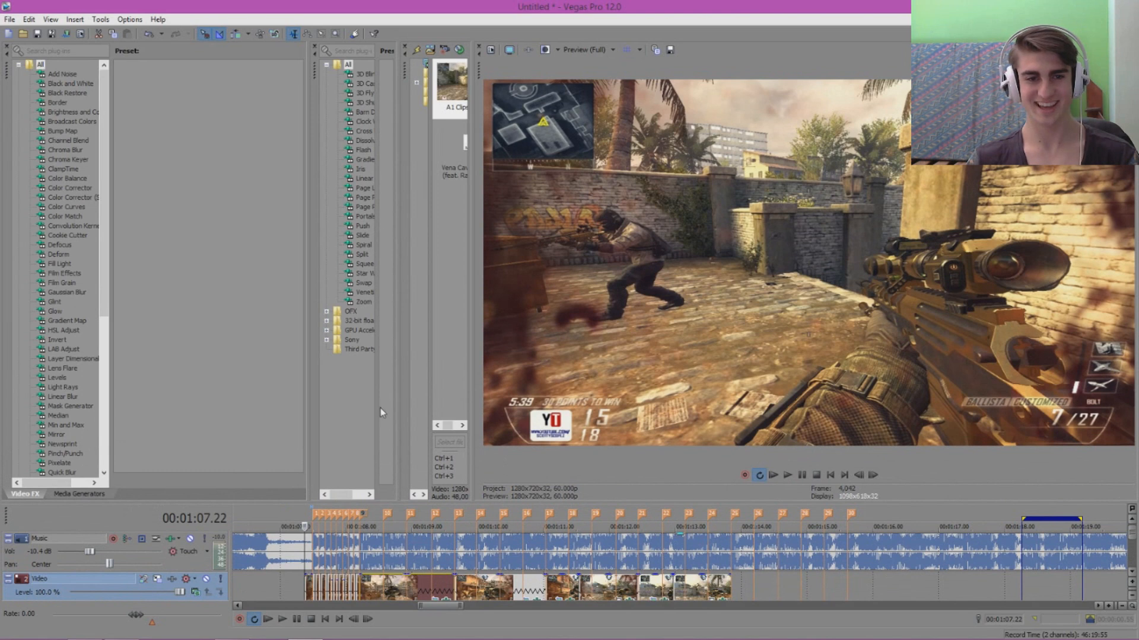
pyautogui.moveTo(309, 406); pyautogui.dragTo(206, 403)
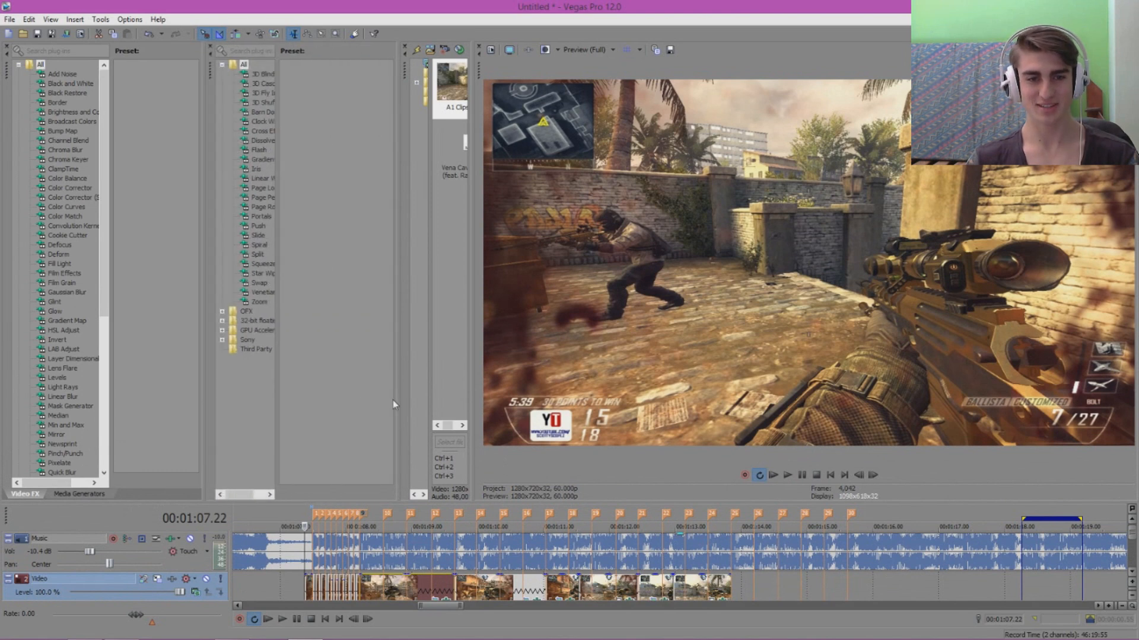
# - Widen the video preview and play the synced clips from 00:01:07.22 through to the end of the last clip
pyautogui.moveTo(398, 402); pyautogui.dragTo(358, 391)
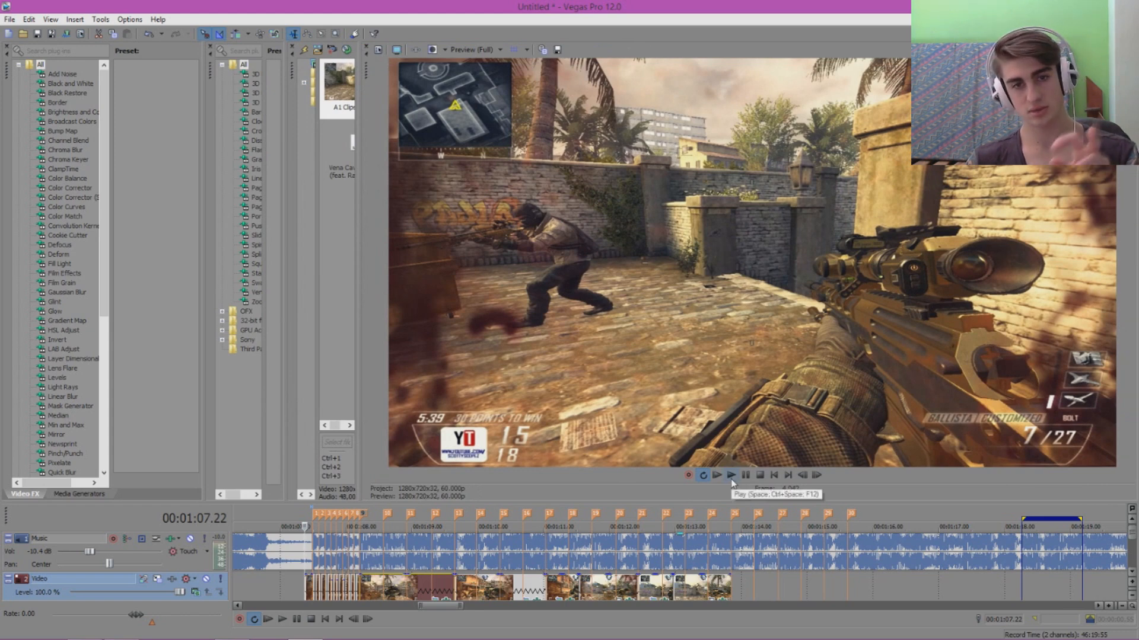
pyautogui.click(733, 481)
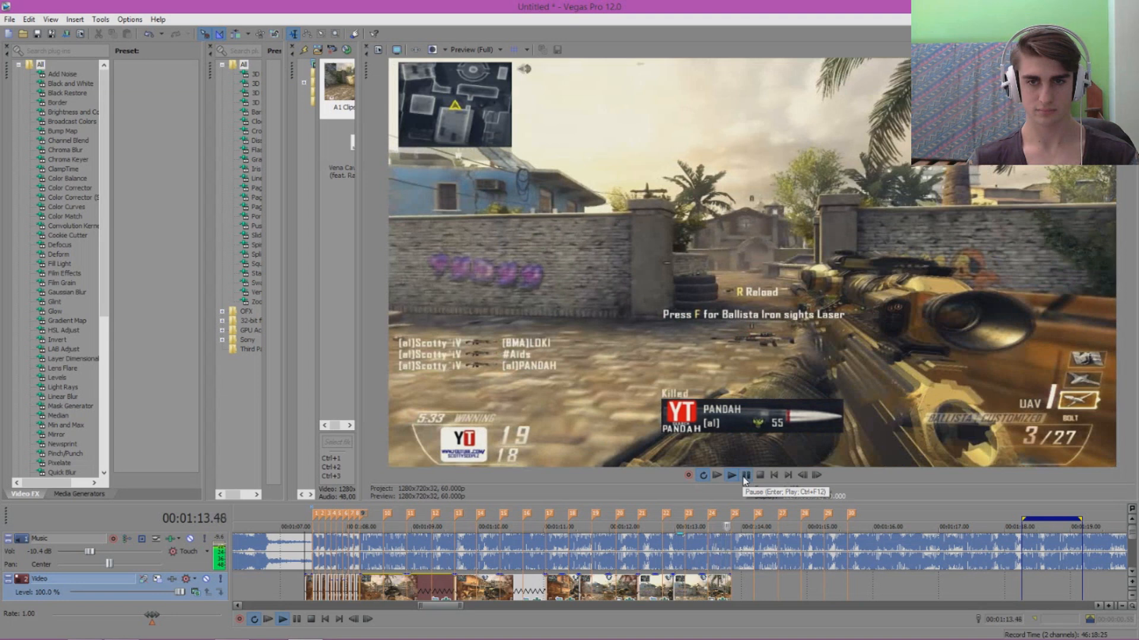
pyautogui.click(745, 476)
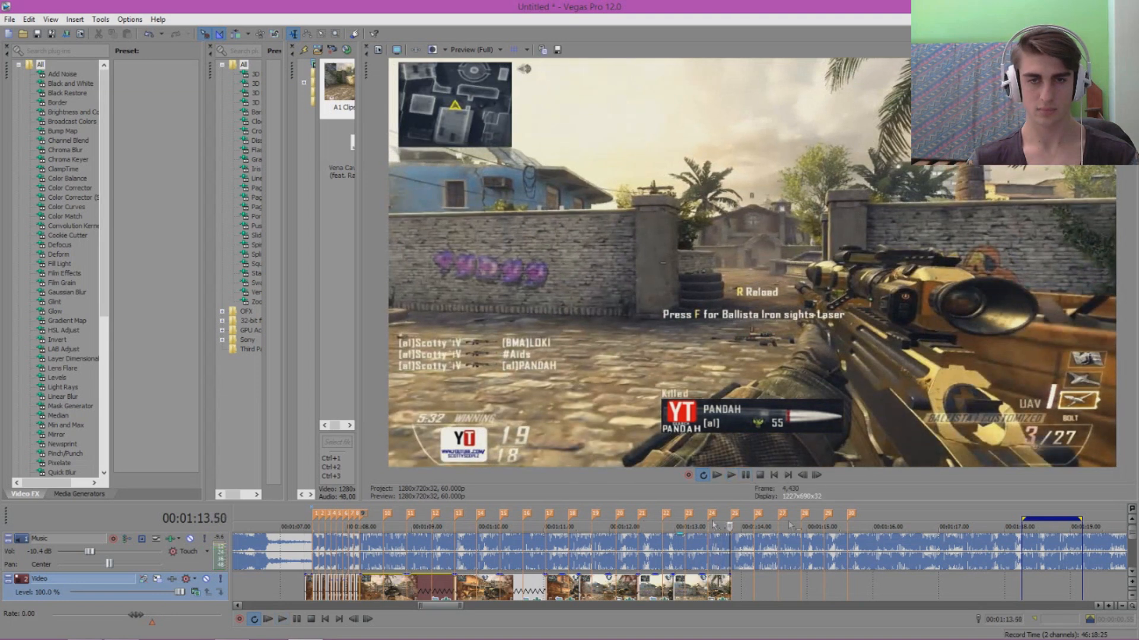
# - Examine the start of the last synced clip frame by frame, from 00:01:12.58 to 00:01:13.08
pyautogui.click(673, 525)
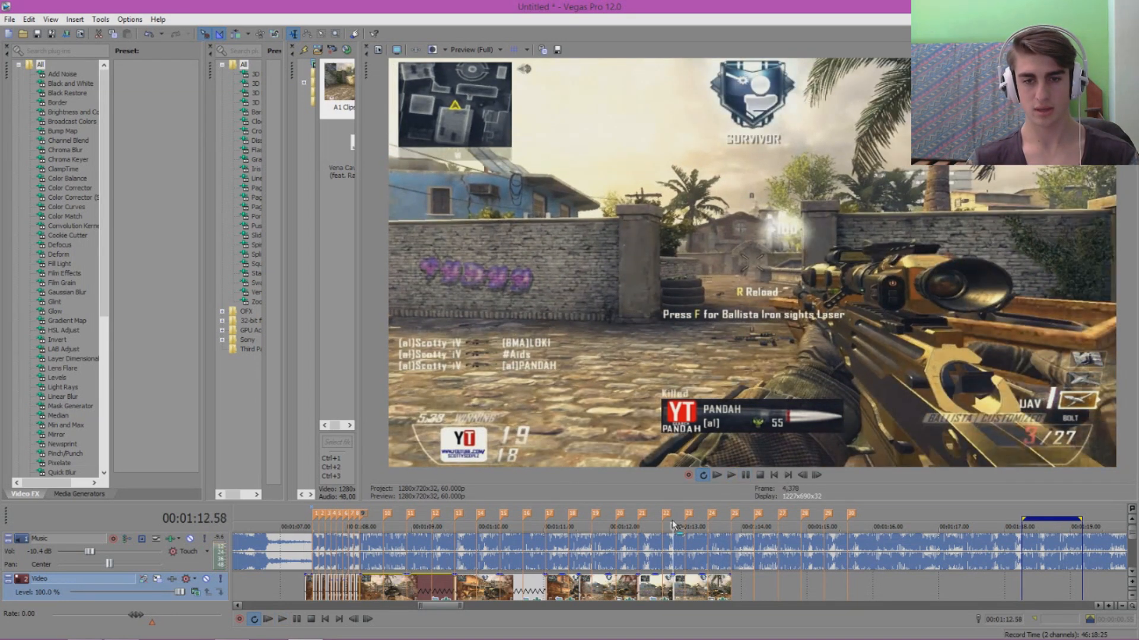
pyautogui.press('Left')
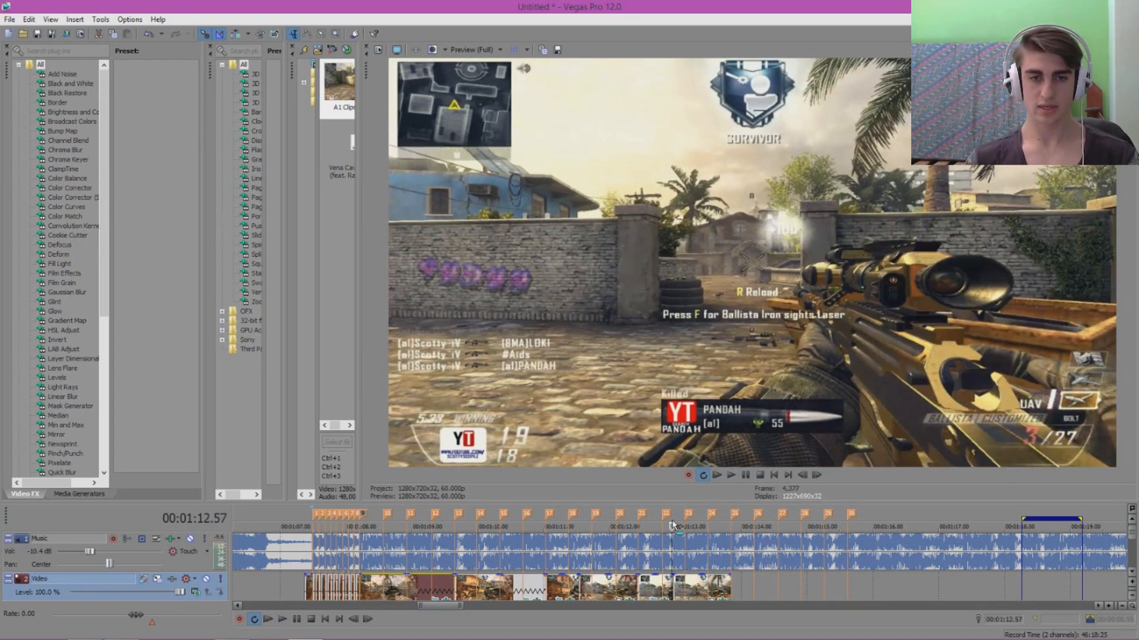
pyautogui.press('Right')
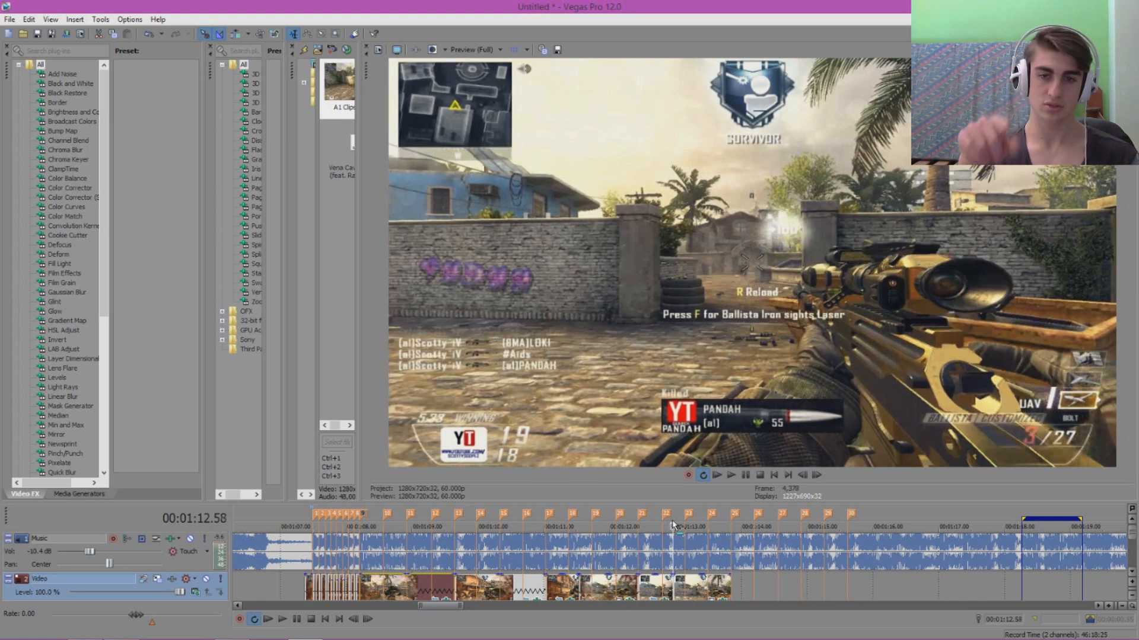
pyautogui.press('Right')
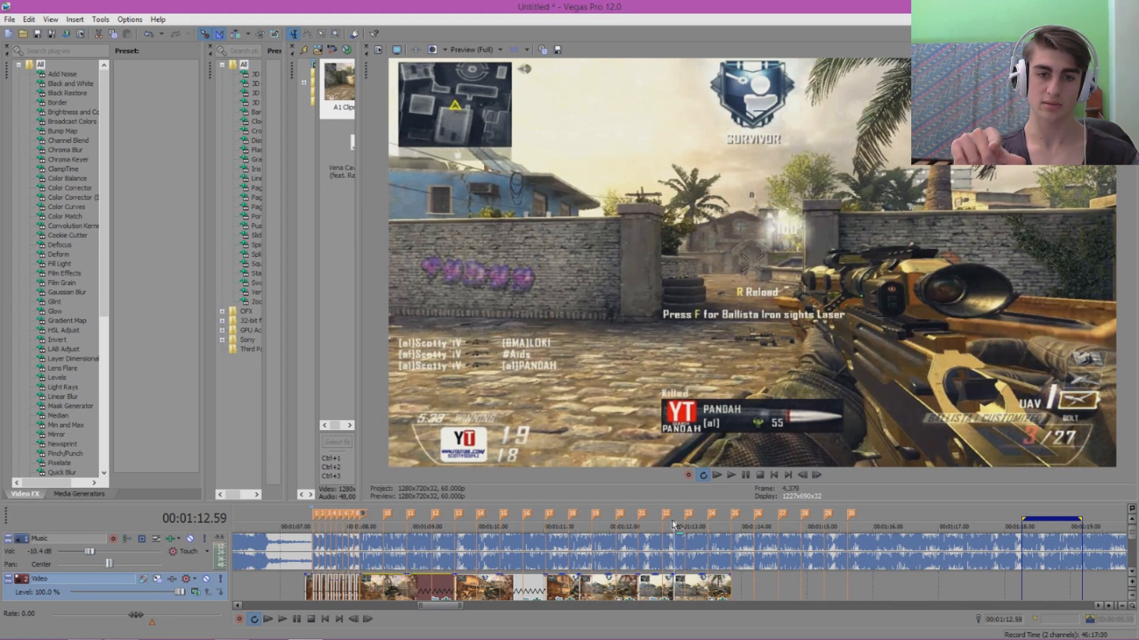
pyautogui.press('Right')
pyautogui.press('Right')
pyautogui.press('Right')
pyautogui.press('Right')
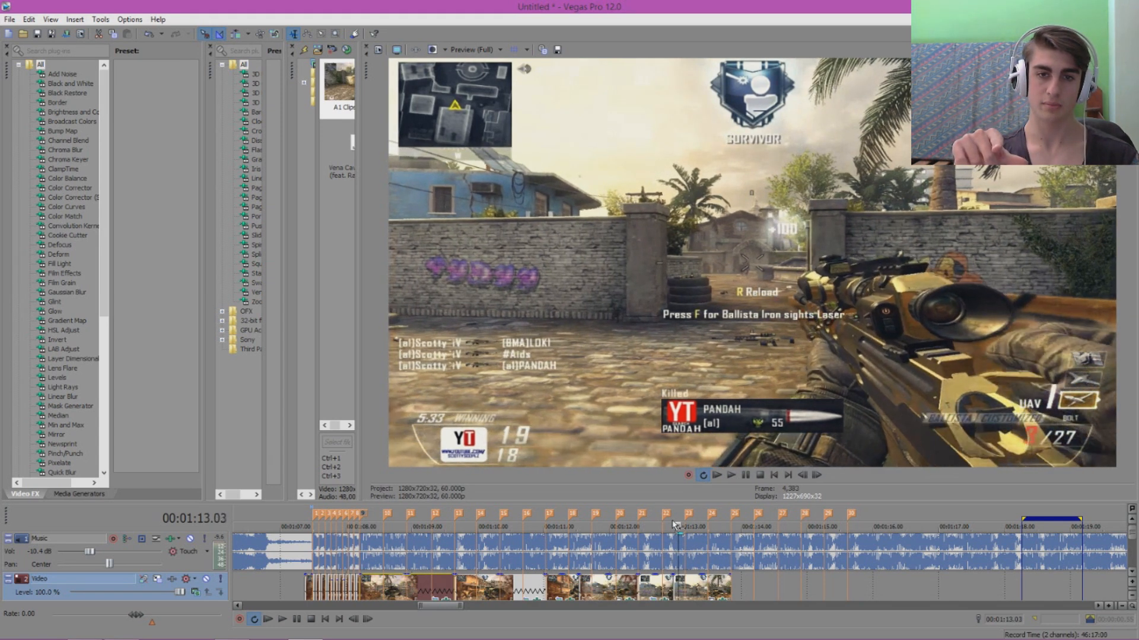
pyautogui.press('Right')
pyautogui.press('Right')
pyautogui.press('Right')
pyautogui.press('Right')
pyautogui.press('Right')
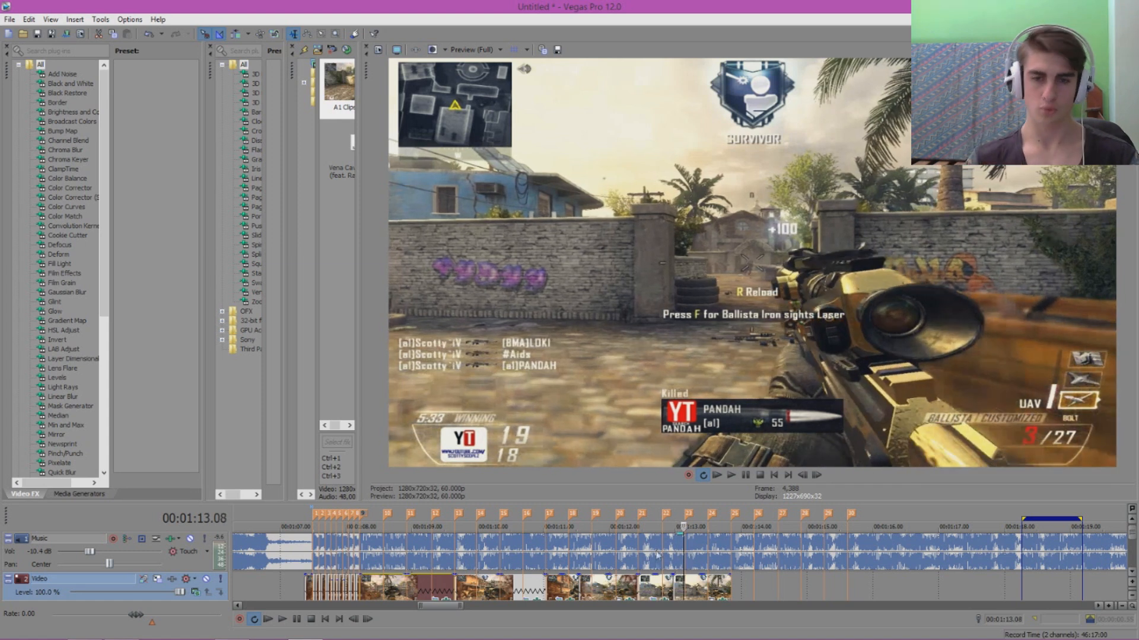
# - Examine the bounce on the marker 21 clip frame by frame, from 00:01:12.25 onward to 00:01:13.12
pyautogui.click(637, 590)
pyautogui.press('Left')
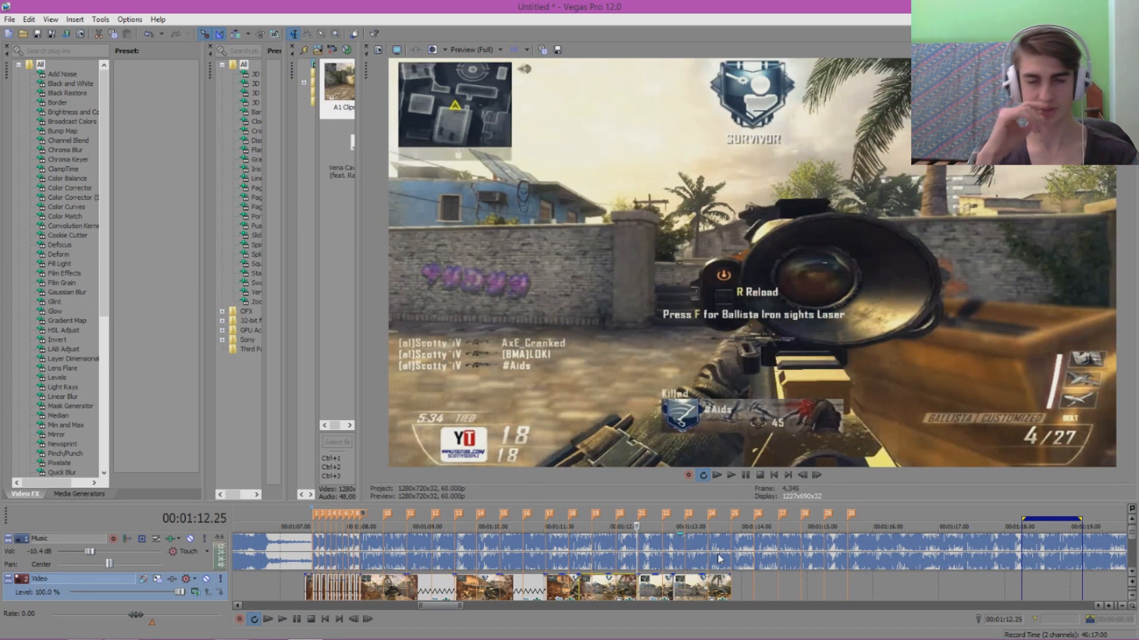
pyautogui.press('Right')
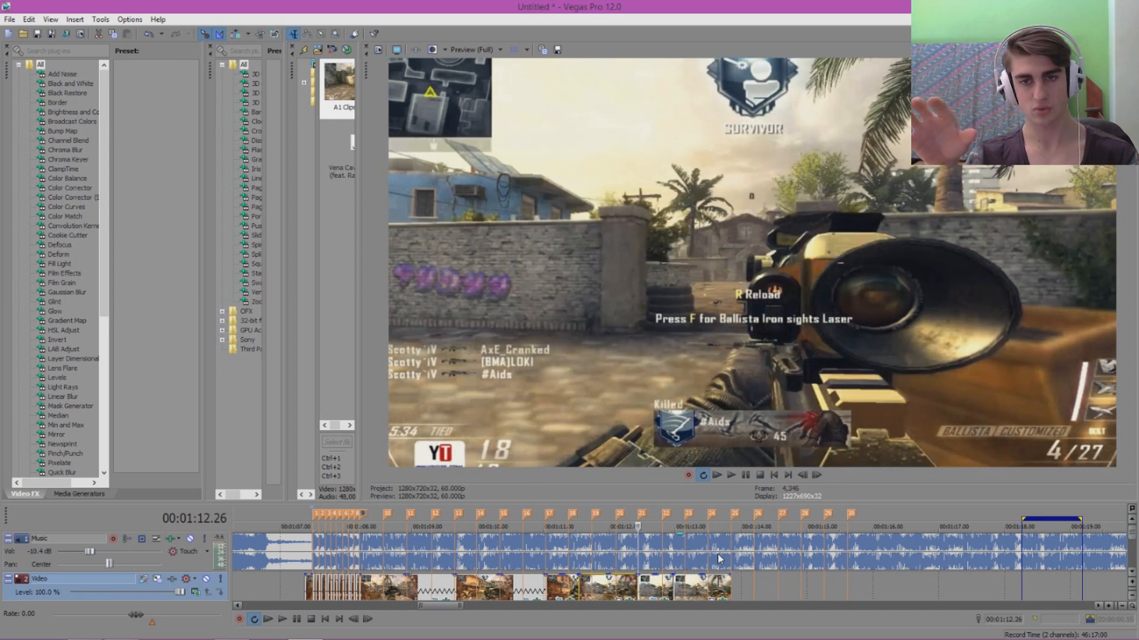
pyautogui.press('Right')
pyautogui.press('Right')
pyautogui.press('Right')
pyautogui.press('Right')
pyautogui.press('Right')
pyautogui.press('Right')
pyautogui.press('Right')
pyautogui.press('Right')
pyautogui.press('Right')
pyautogui.press('Right')
pyautogui.press('Right')
pyautogui.press('Right')
pyautogui.press('Right')
pyautogui.press('Right')
pyautogui.press('Right')
pyautogui.press('Right')
pyautogui.press('Right')
pyautogui.press('Right')
pyautogui.press('Right')
pyautogui.press('Right')
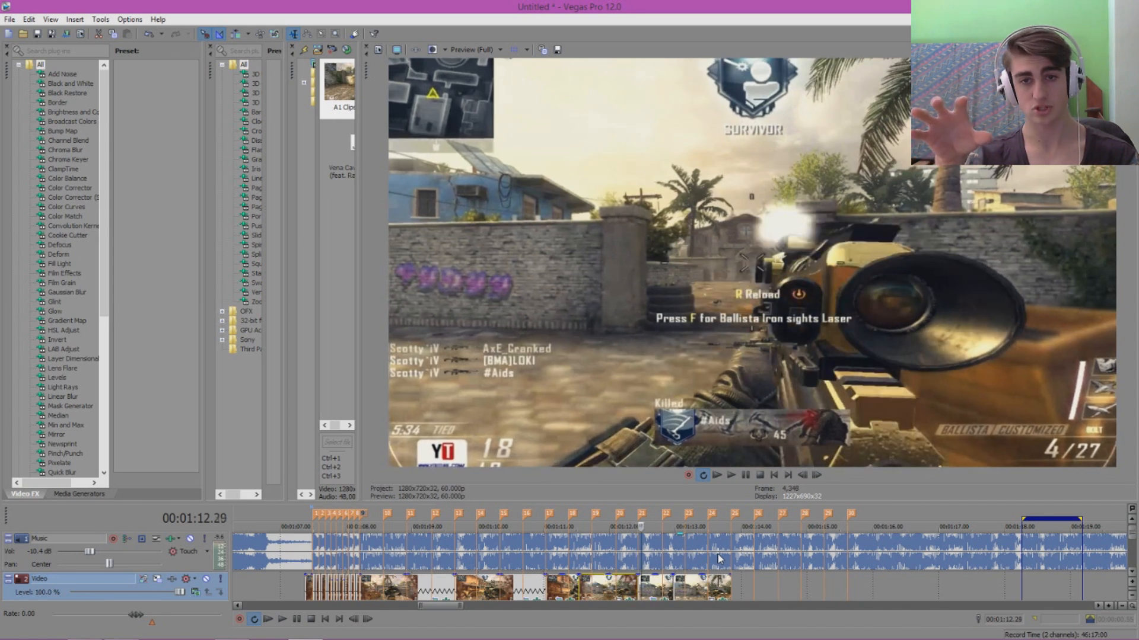
pyautogui.press('Right')
pyautogui.press('Right')
pyautogui.press('Right')
pyautogui.press('Right')
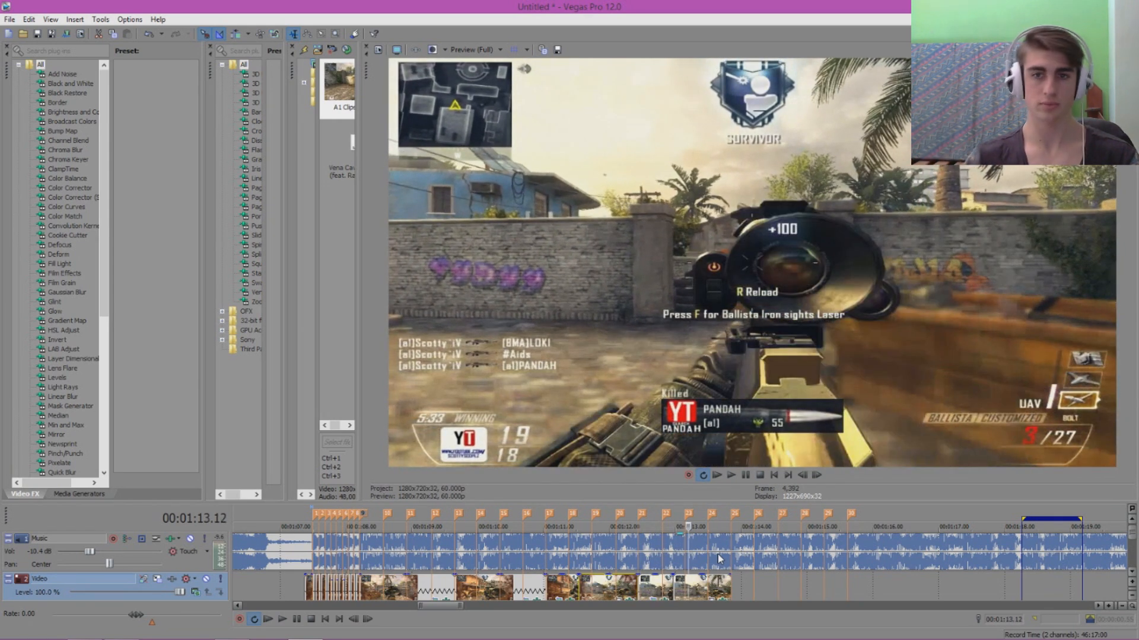
# - Step back to 00:01:12.35 in the marker 21 clip and review the frames forward again to 00:01:13.12
pyautogui.press('Left')
pyautogui.press('Left')
pyautogui.press('Left')
pyautogui.press('Left')
pyautogui.press('Left')
pyautogui.press('Left')
pyautogui.press('Left')
pyautogui.press('Left')
pyautogui.press('Left')
pyautogui.press('Left')
pyautogui.press('Left')
pyautogui.press('Left')
pyautogui.press('Left')
pyautogui.press('Left')
pyautogui.press('Left')
pyautogui.press('Left')
pyautogui.press('Left')
pyautogui.press('Left')
pyautogui.press('Left')
pyautogui.press('Left')
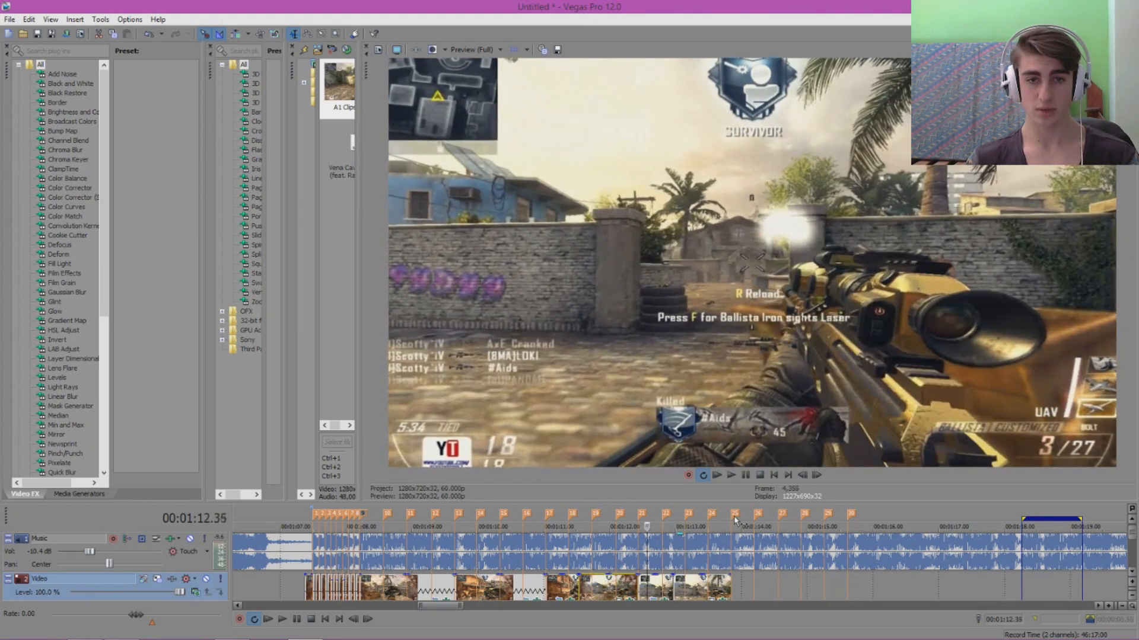
pyautogui.press('Right')
pyautogui.press('Right')
pyautogui.press('Right')
pyautogui.press('Right')
pyautogui.press('Right')
pyautogui.press('Right')
pyautogui.press('Right')
pyautogui.press('Right')
pyautogui.press('Right')
pyautogui.press('Right')
pyautogui.press('Right')
pyautogui.press('Right')
pyautogui.press('Right')
pyautogui.press('Right')
pyautogui.press('Right')
pyautogui.press('Right')
pyautogui.press('Right')
pyautogui.press('Right')
pyautogui.press('Right')
pyautogui.press('Right')
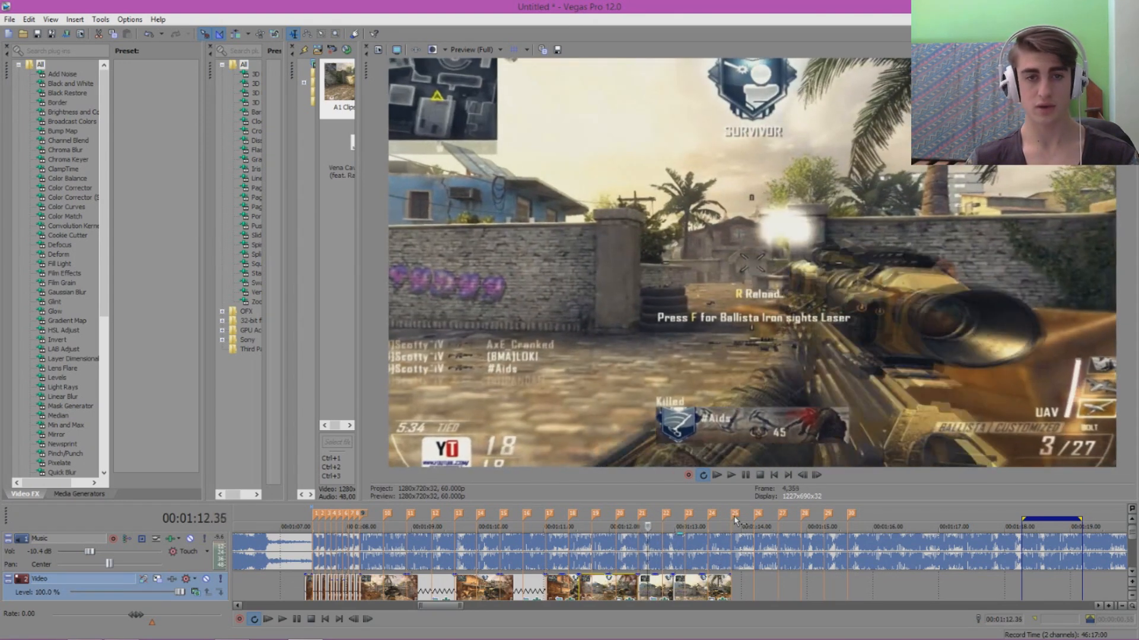
pyautogui.press('Right')
pyautogui.press('Right')
pyautogui.press('Right')
pyautogui.press('Right')
pyautogui.press('Right')
pyautogui.press('Right')
pyautogui.press('Right')
pyautogui.press('Right')
pyautogui.press('Right')
pyautogui.press('Right')
pyautogui.press('Right')
pyautogui.press('Right')
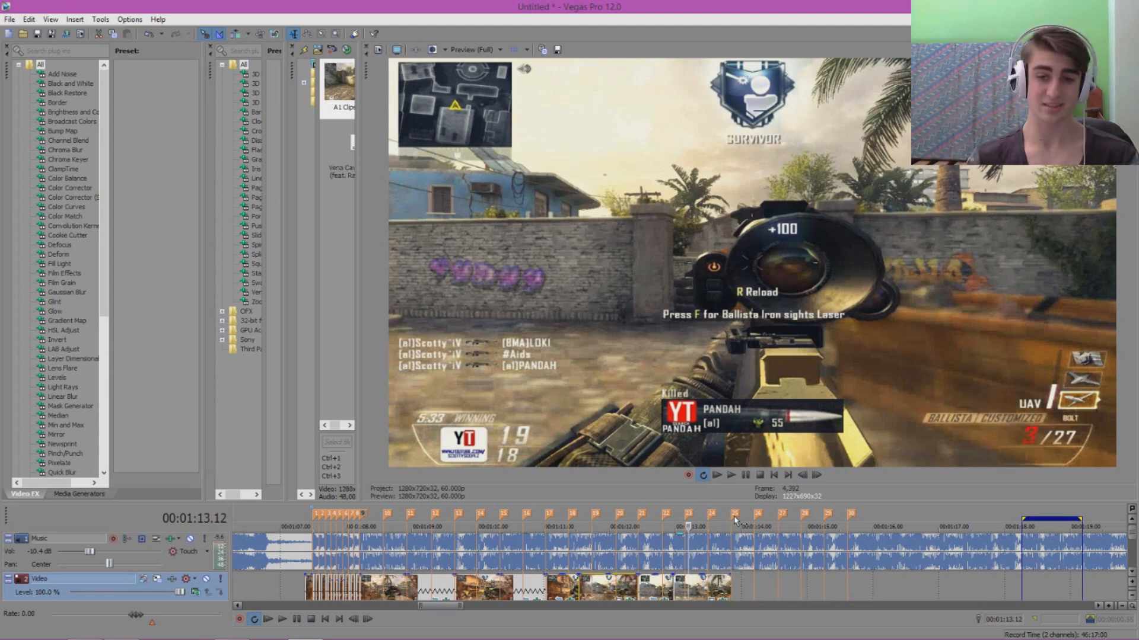
# - Shrink the video preview to reveal the gameplay sound track, and widen the project media, transitions and video FX areas
pyautogui.moveTo(727, 504); pyautogui.dragTo(425, 351)
pyautogui.moveTo(365, 314); pyautogui.dragTo(544, 305)
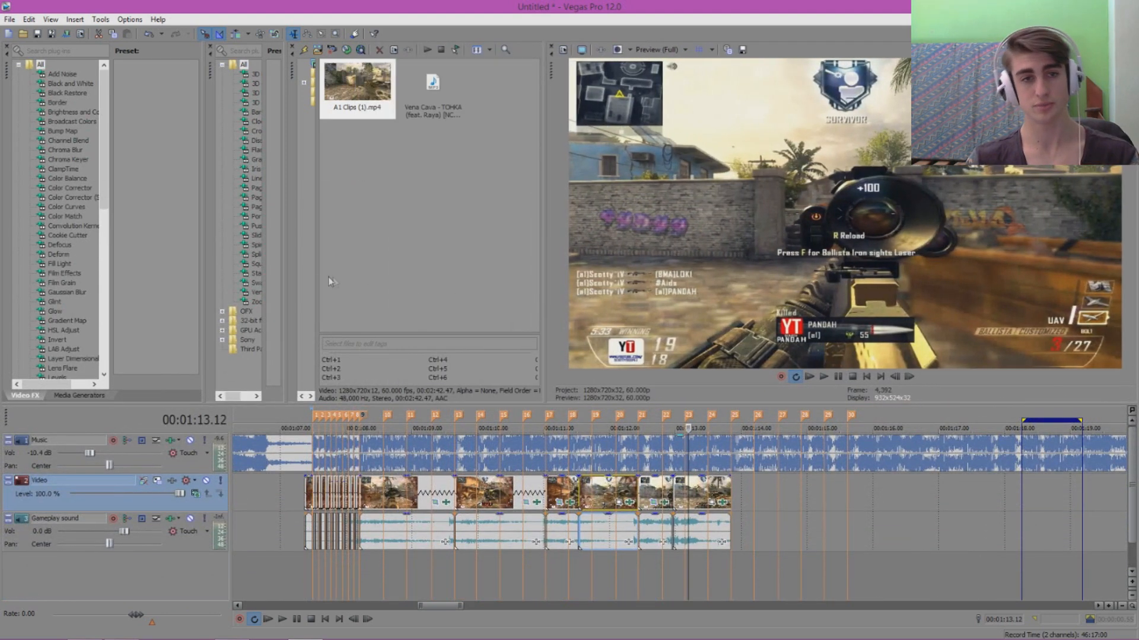
pyautogui.moveTo(317, 278); pyautogui.dragTo(415, 287)
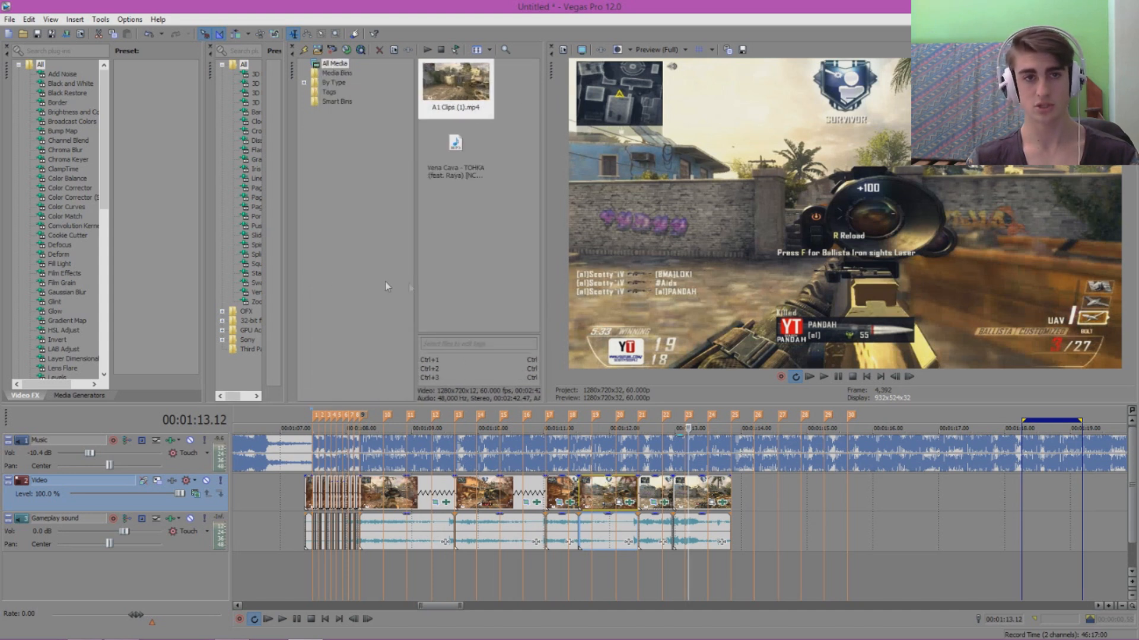
pyautogui.moveTo(283, 279); pyautogui.dragTo(377, 279)
pyautogui.moveTo(205, 272); pyautogui.dragTo(278, 273)
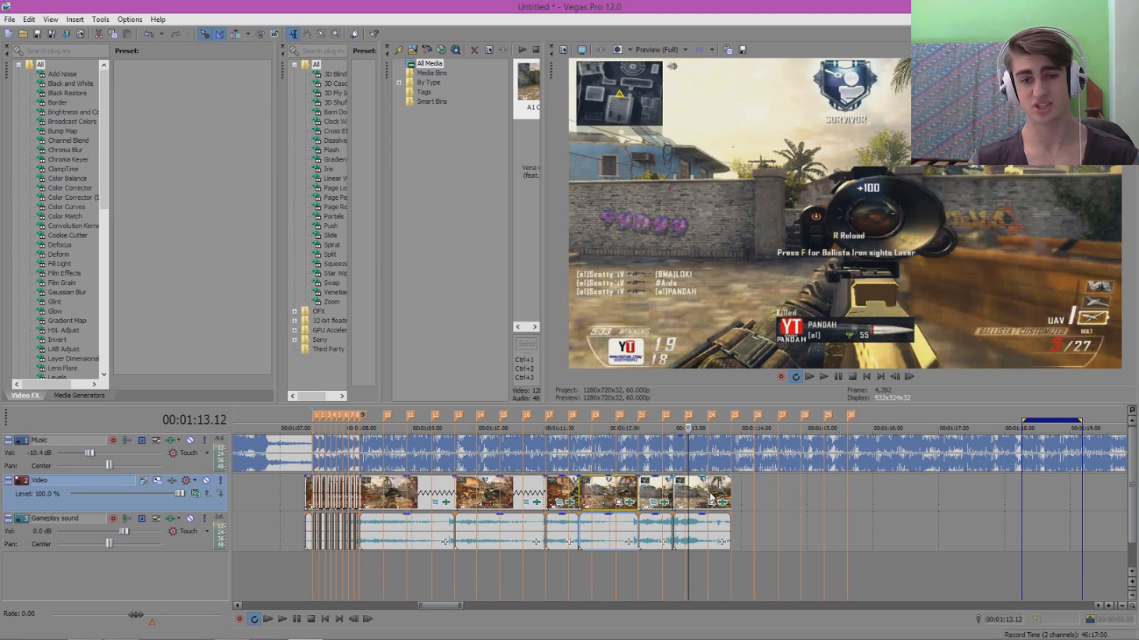
# - Return the playhead to 00:01:07.22 and play the synced clips with the whole music track in view
pyautogui.click(674, 486)
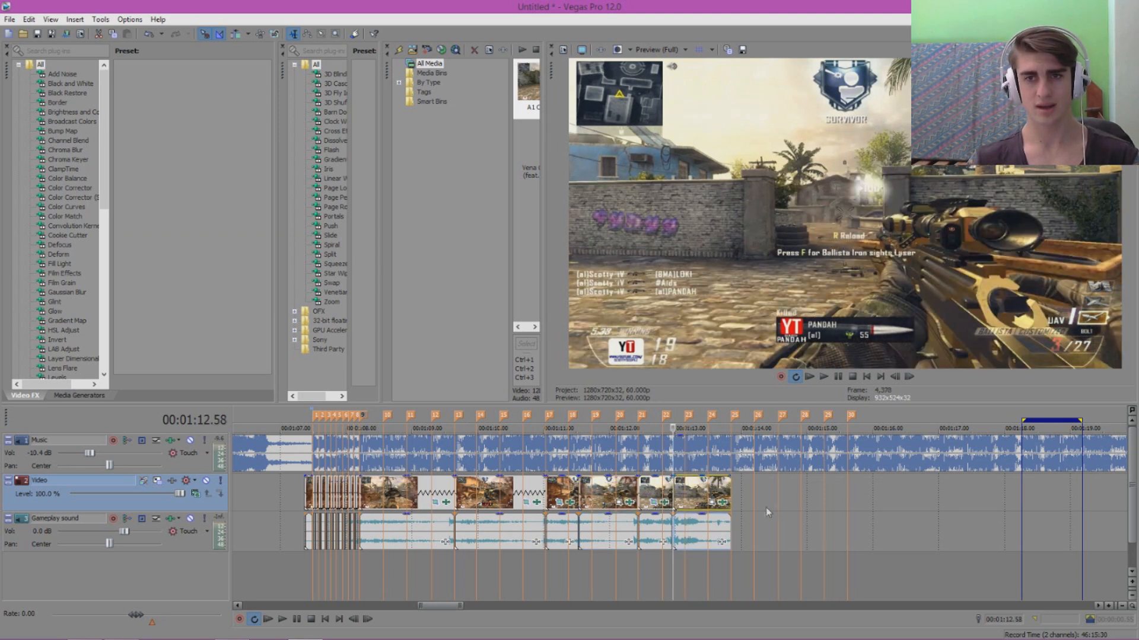
pyautogui.click(300, 426)
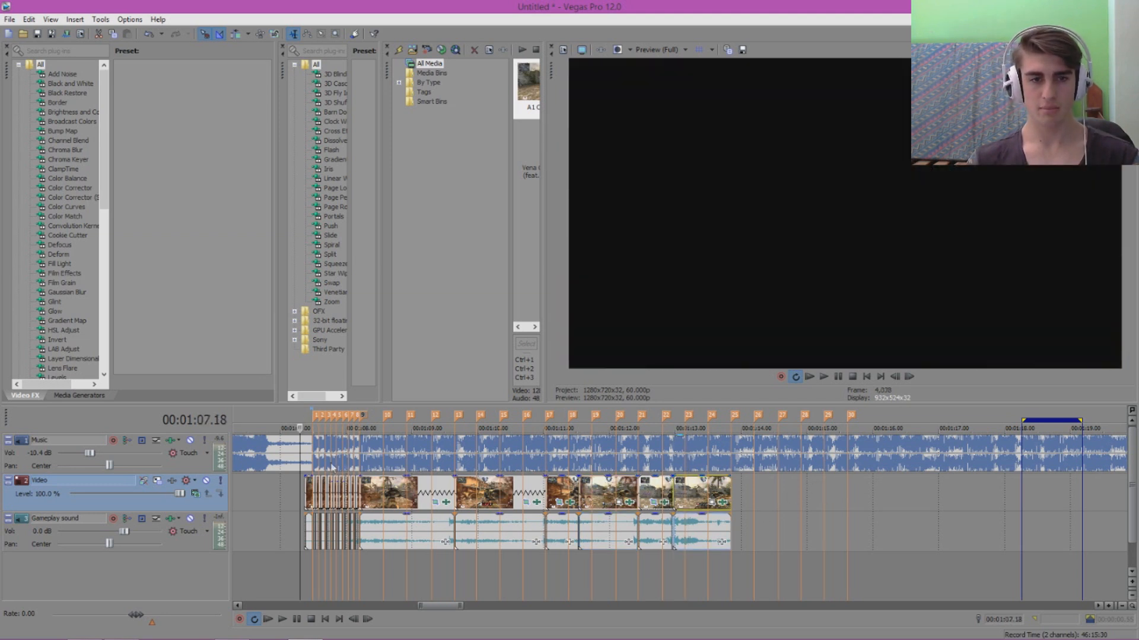
pyautogui.click(306, 427)
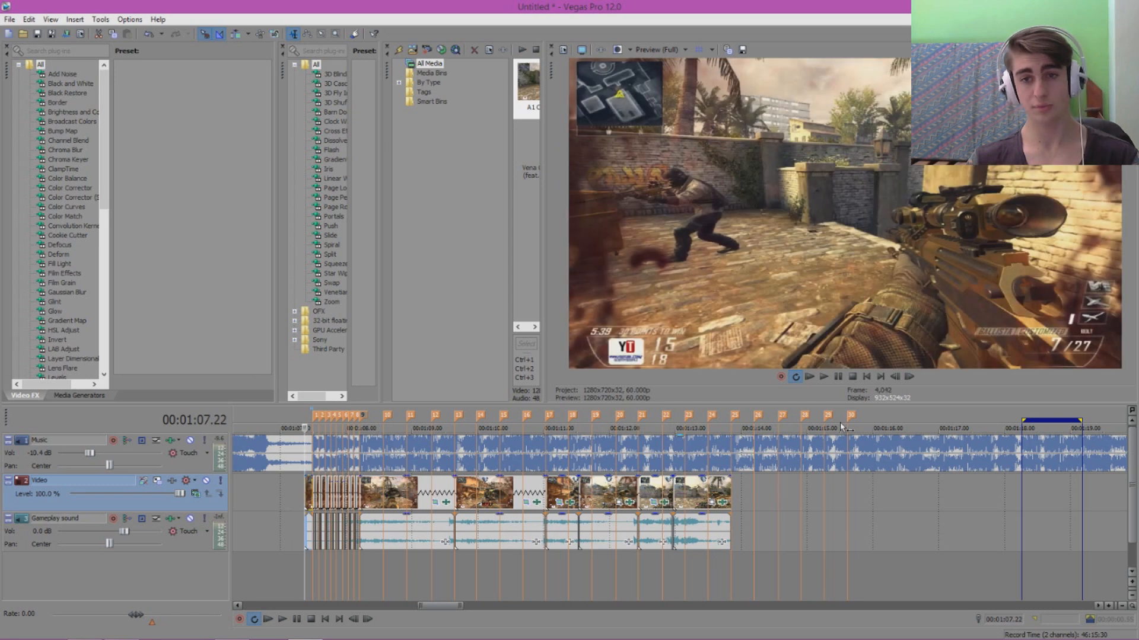
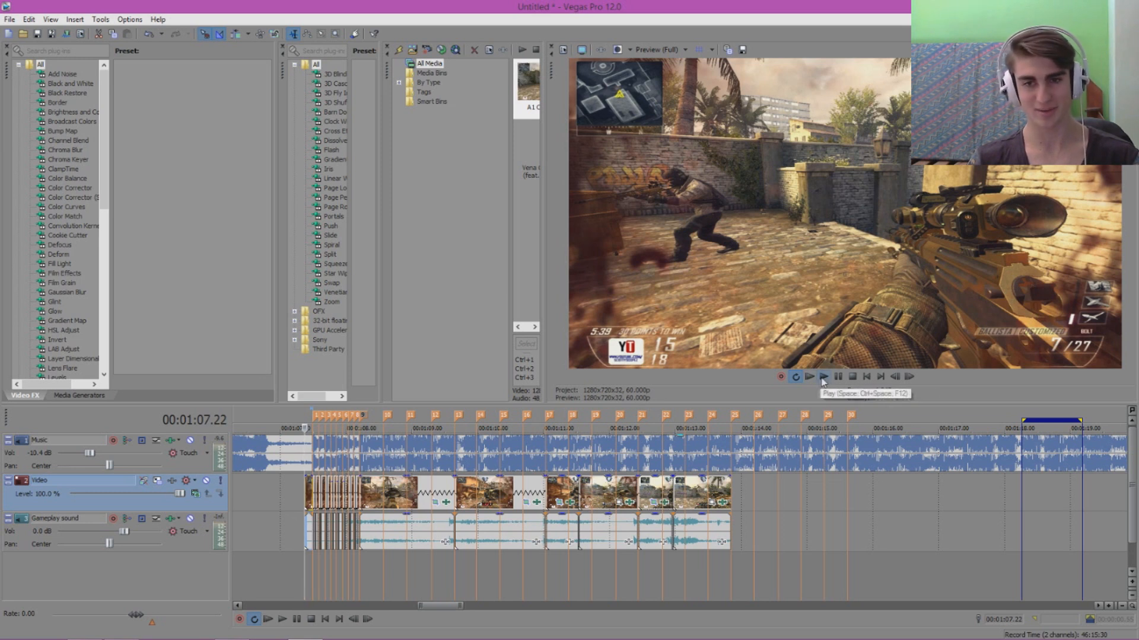
pyautogui.scroll(-10, 783, 521)
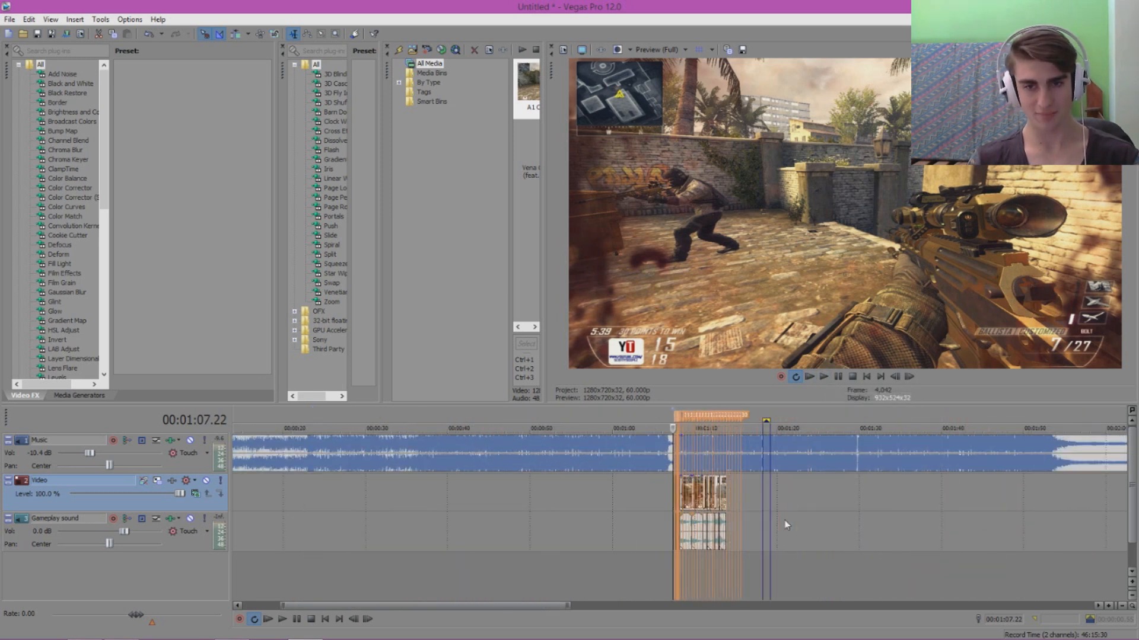
pyautogui.scroll(10, 784, 522)
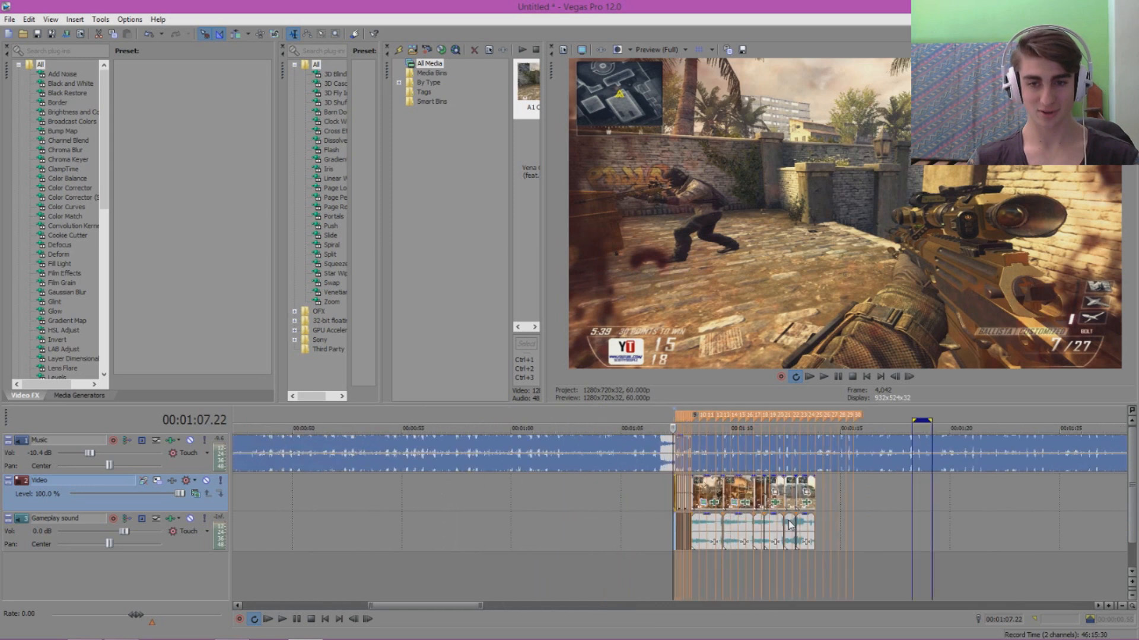
pyautogui.scroll(-8, 789, 521)
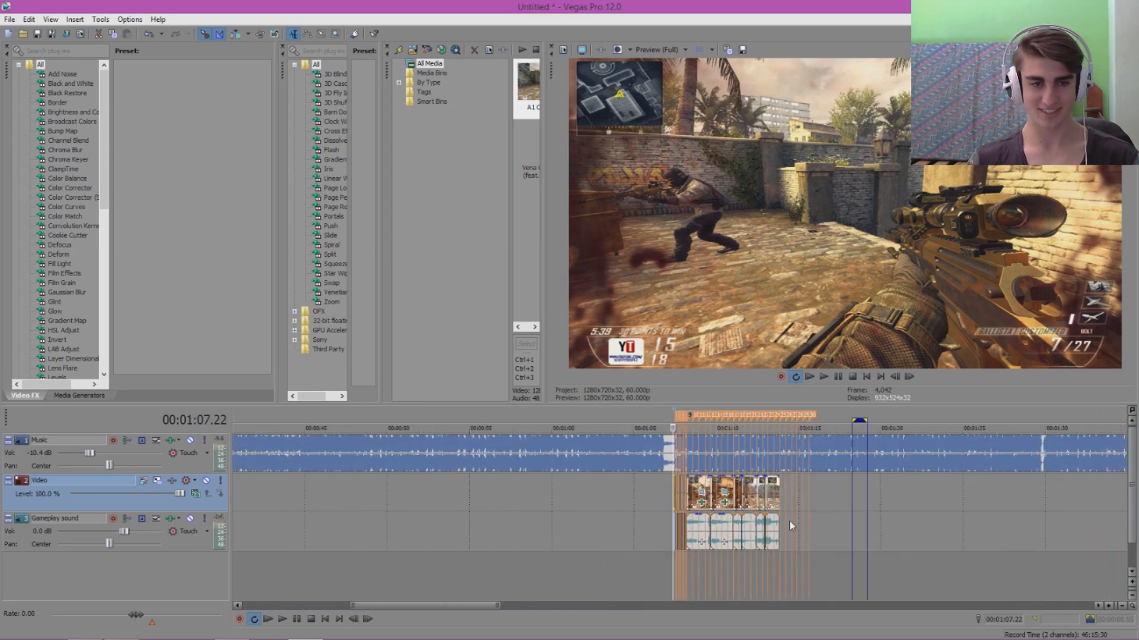
pyautogui.scroll(3, 673, 499)
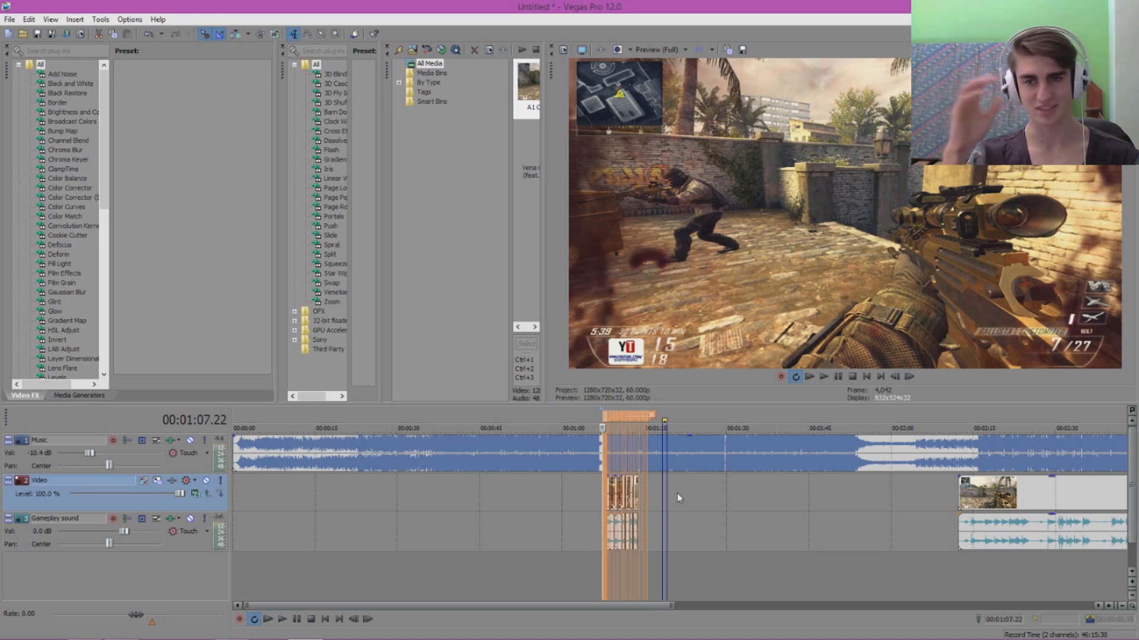
pyautogui.click(825, 378)
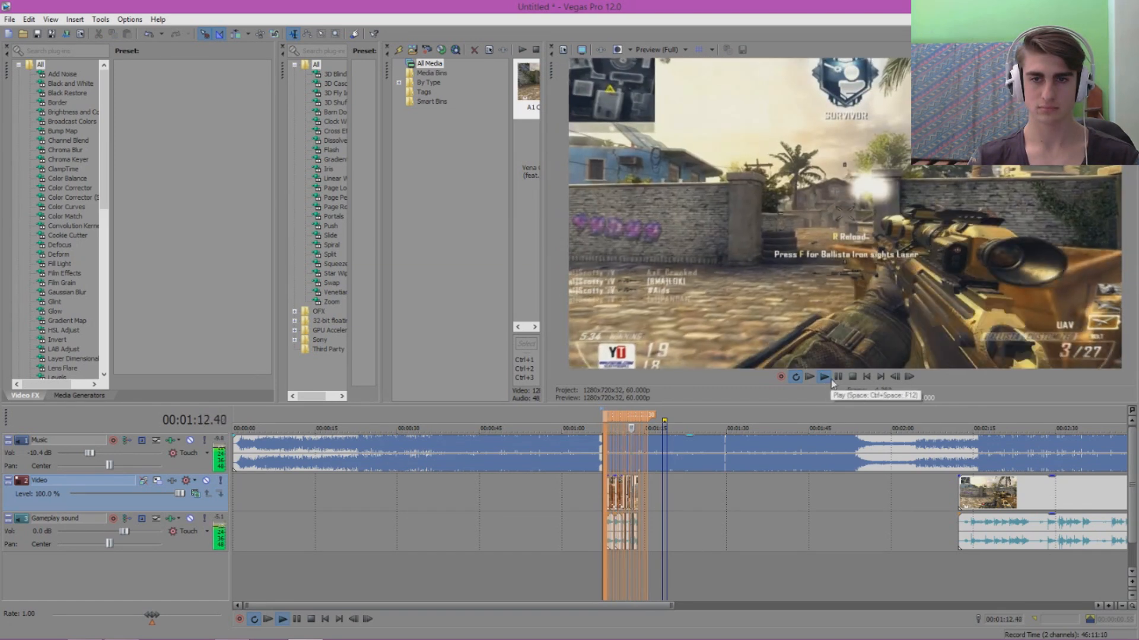
pyautogui.click(838, 379)
# - Place the playhead at 00:01:12.26 and move the remaining gameplay clip earlier on the timeline, toward the synced clips
pyautogui.click(630, 490)
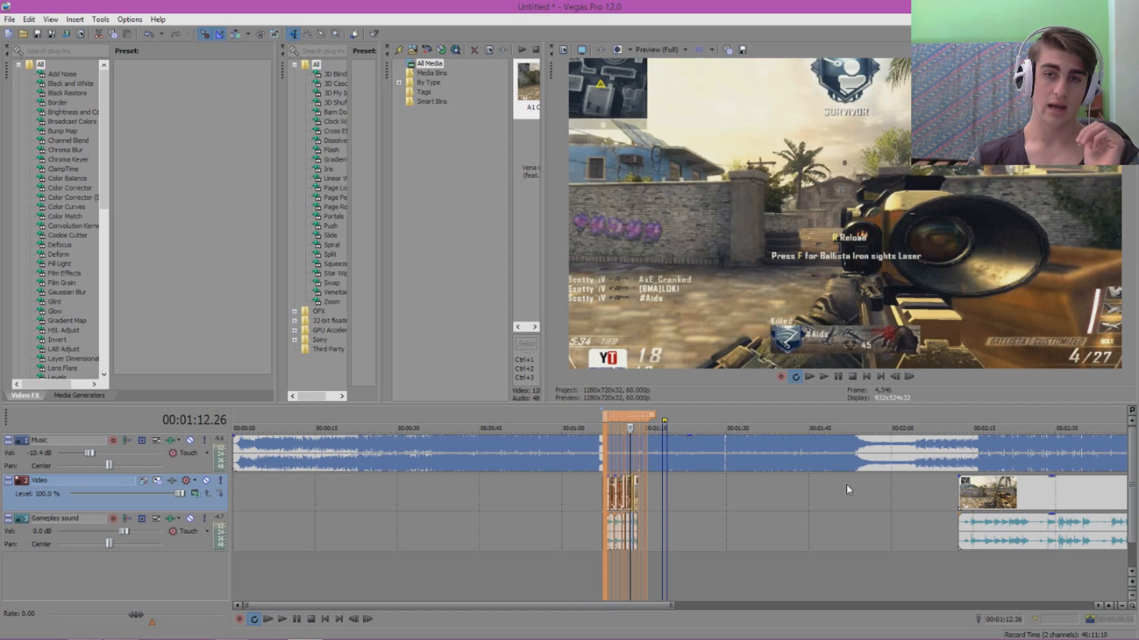
pyautogui.moveTo(1006, 493); pyautogui.dragTo(834, 487)
pyautogui.click(791, 487)
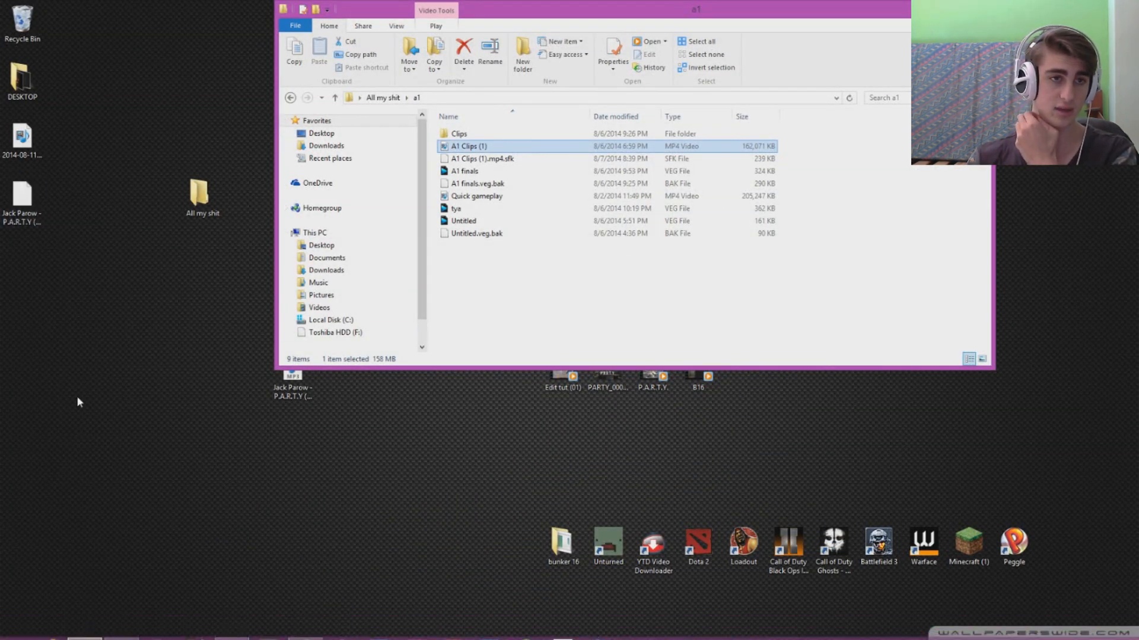
# - Switch to File Explorer, open DESKTOP > YOUTUBE > OLD VIDEOS POSTED > TAGEss, and play the 300 subtage video, skipping ahead to about 00:19
pyautogui.doubleClick(21, 83)
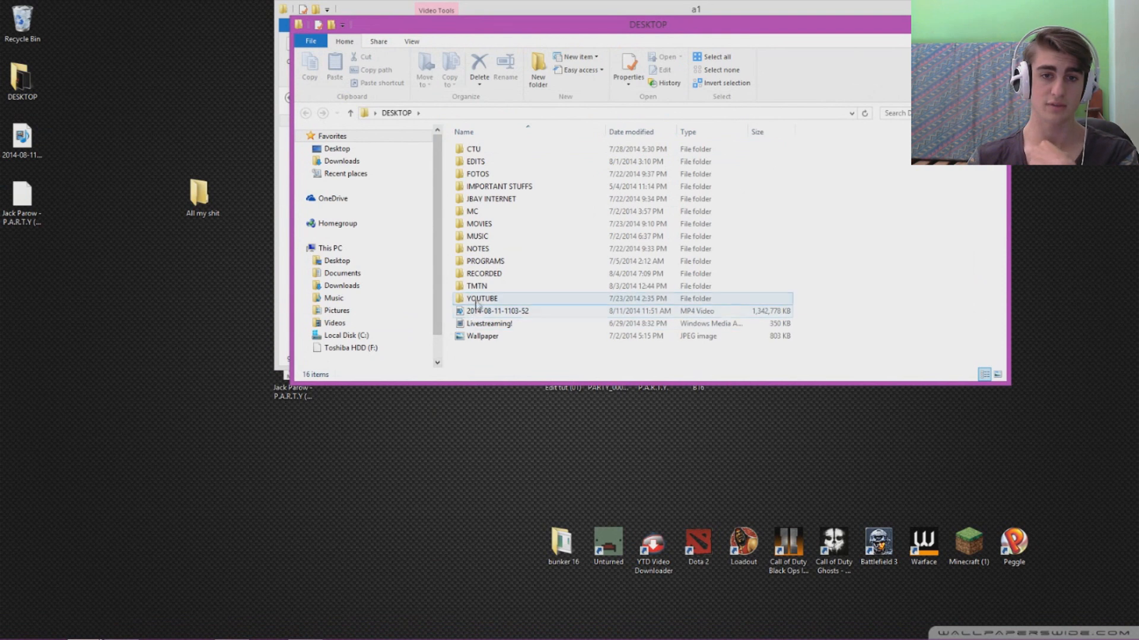
pyautogui.doubleClick(477, 299)
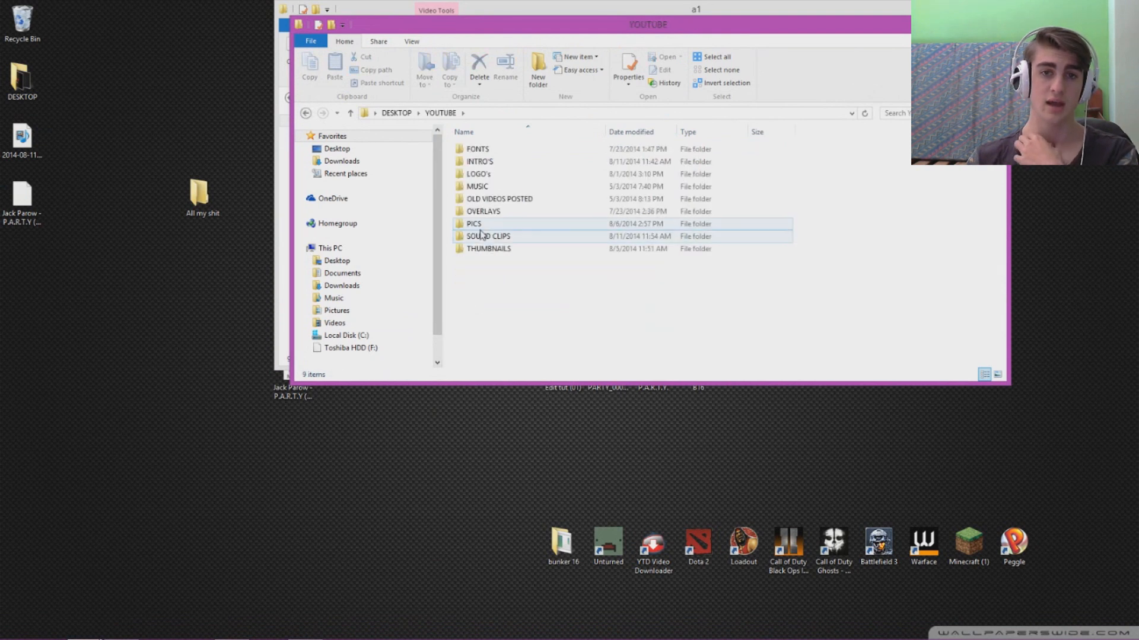
pyautogui.doubleClick(483, 189)
pyautogui.doubleClick(484, 189)
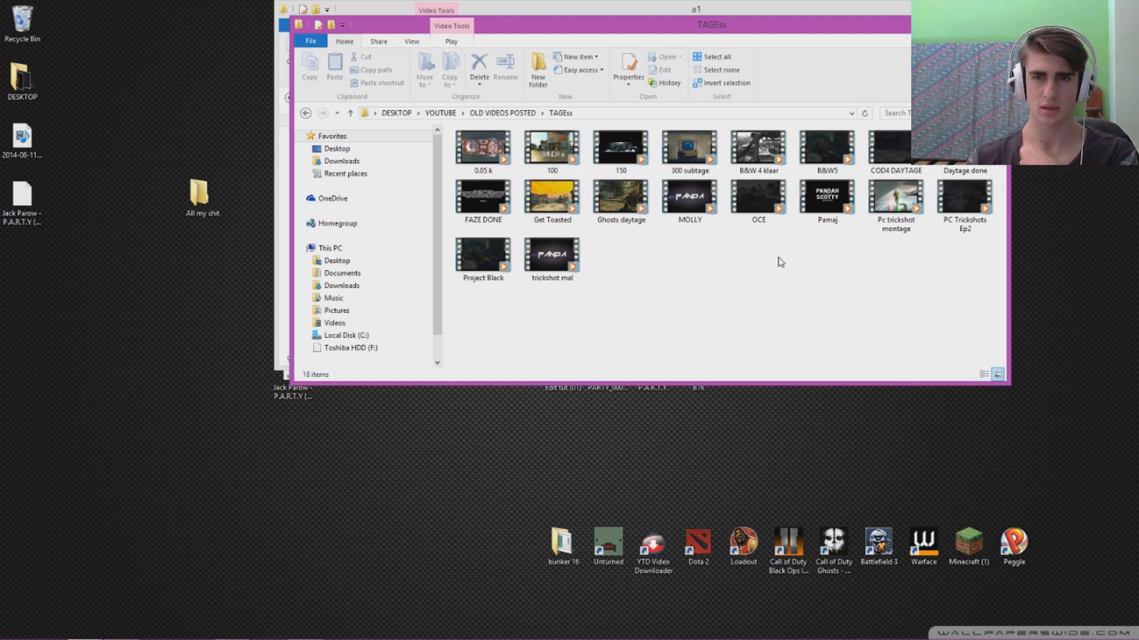
pyautogui.doubleClick(689, 147)
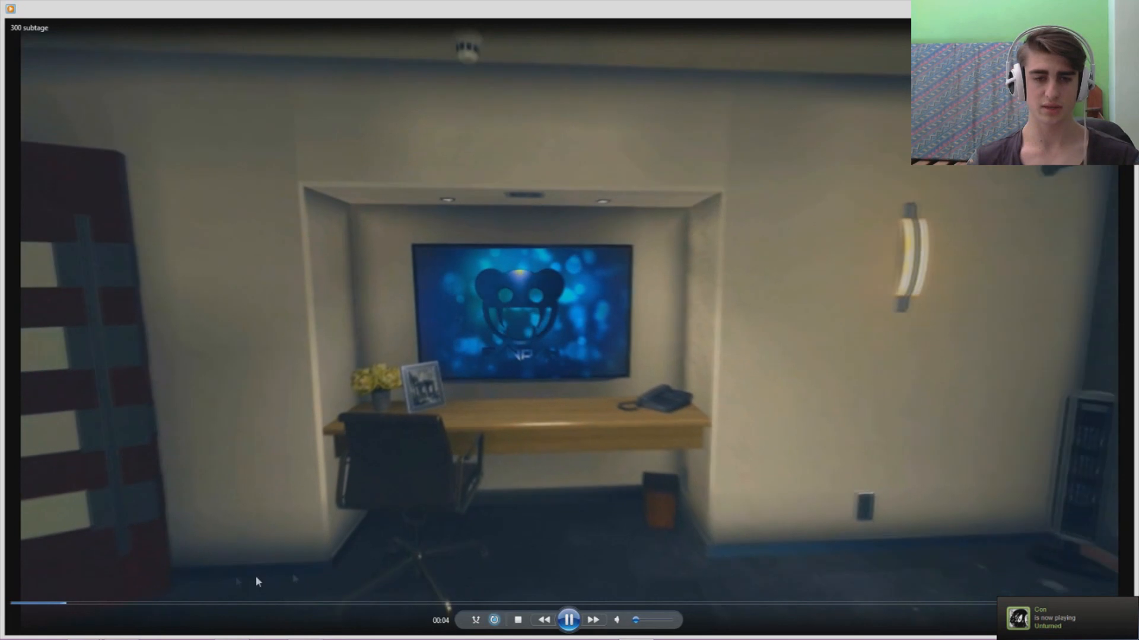
pyautogui.click(180, 604)
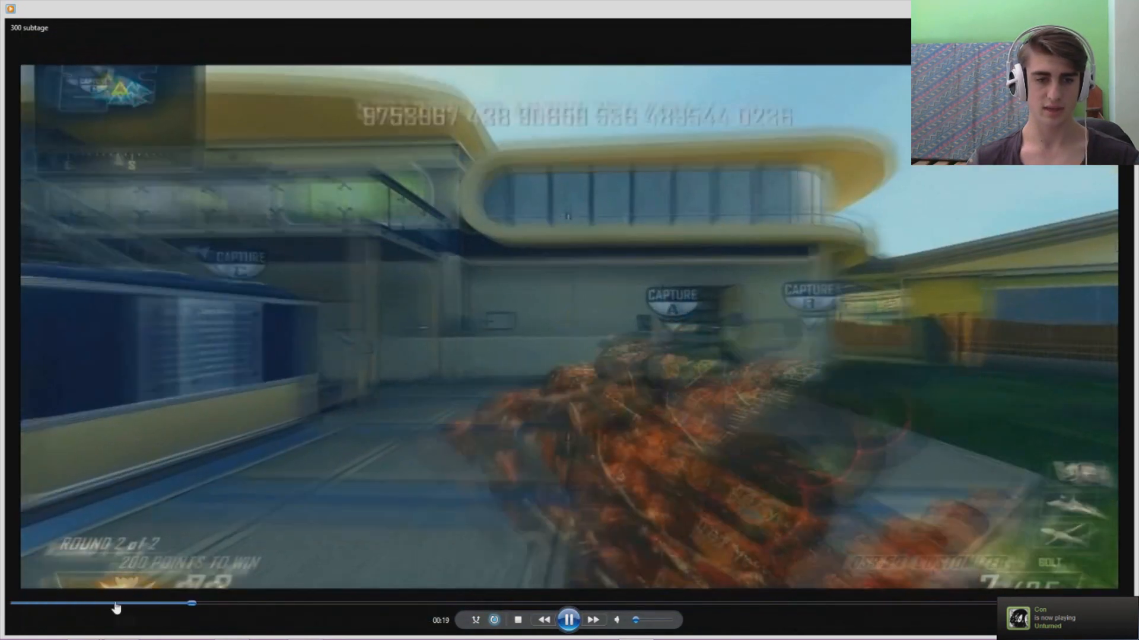
# - Skip the 300 subtage video back to about 00:12, rewind it to 00:09, and play it briefly to 00:10
pyautogui.click(114, 604)
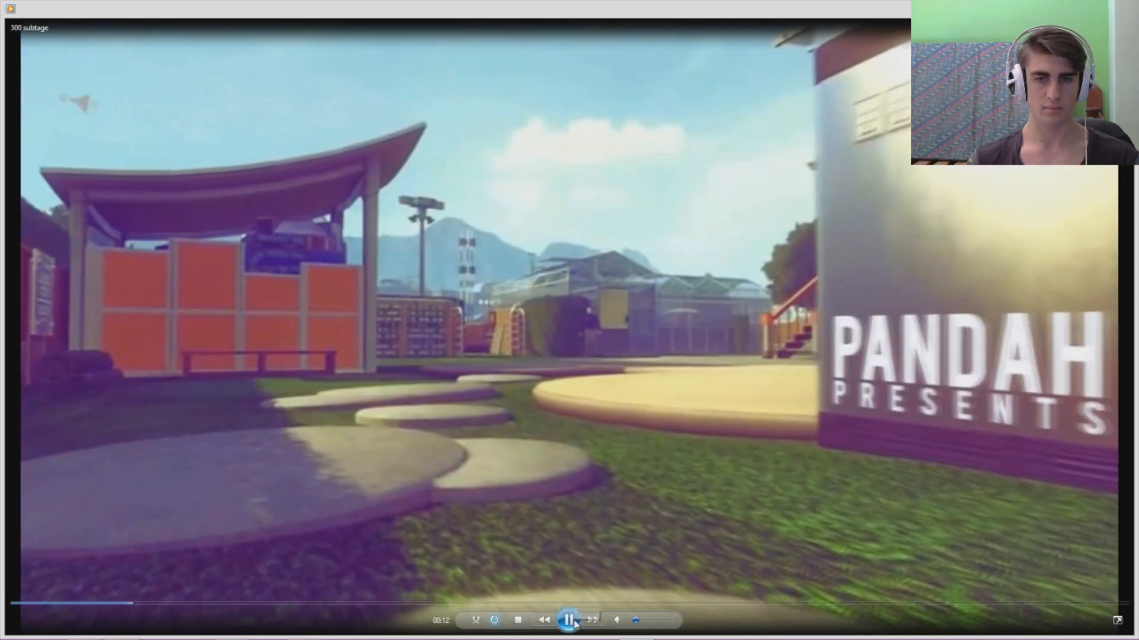
pyautogui.click(822, 465)
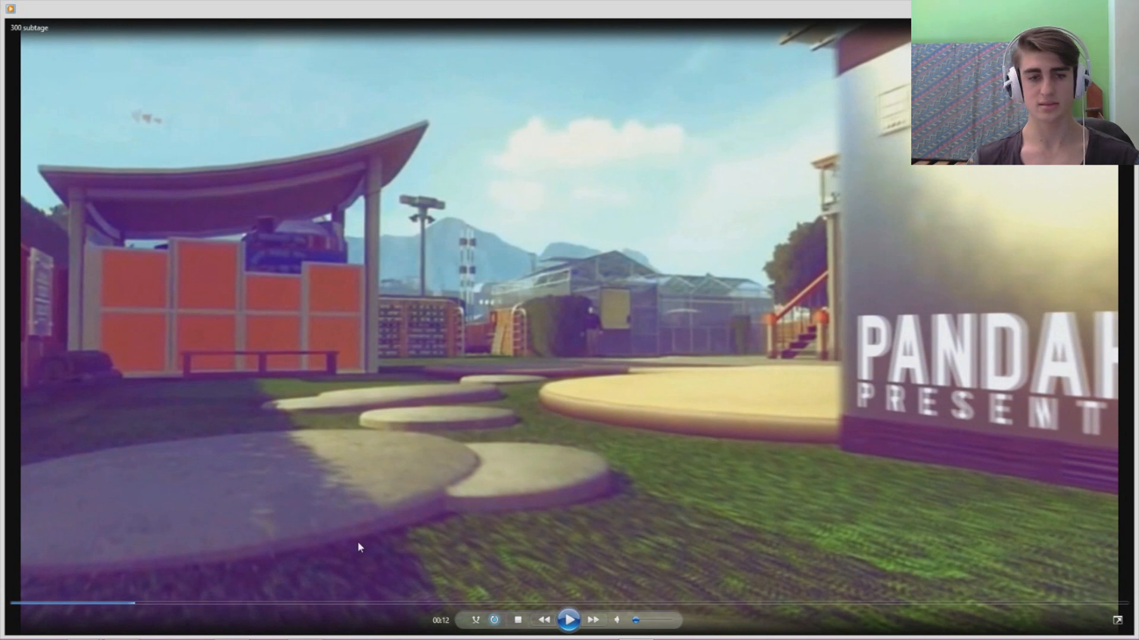
pyautogui.moveTo(131, 605); pyautogui.dragTo(109, 605)
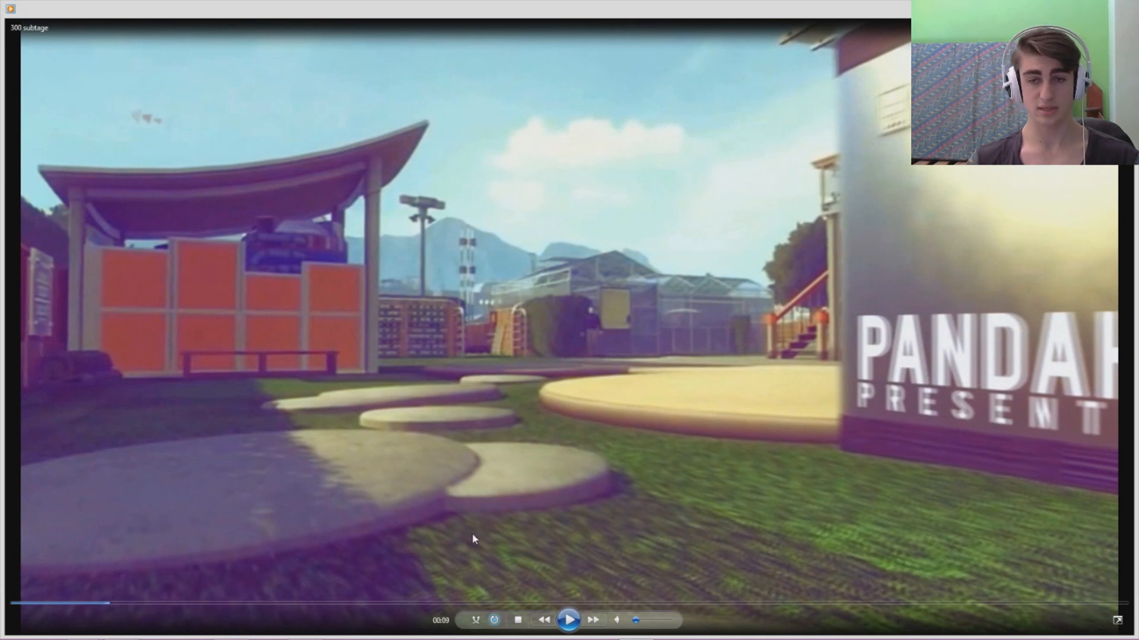
pyautogui.click(569, 624)
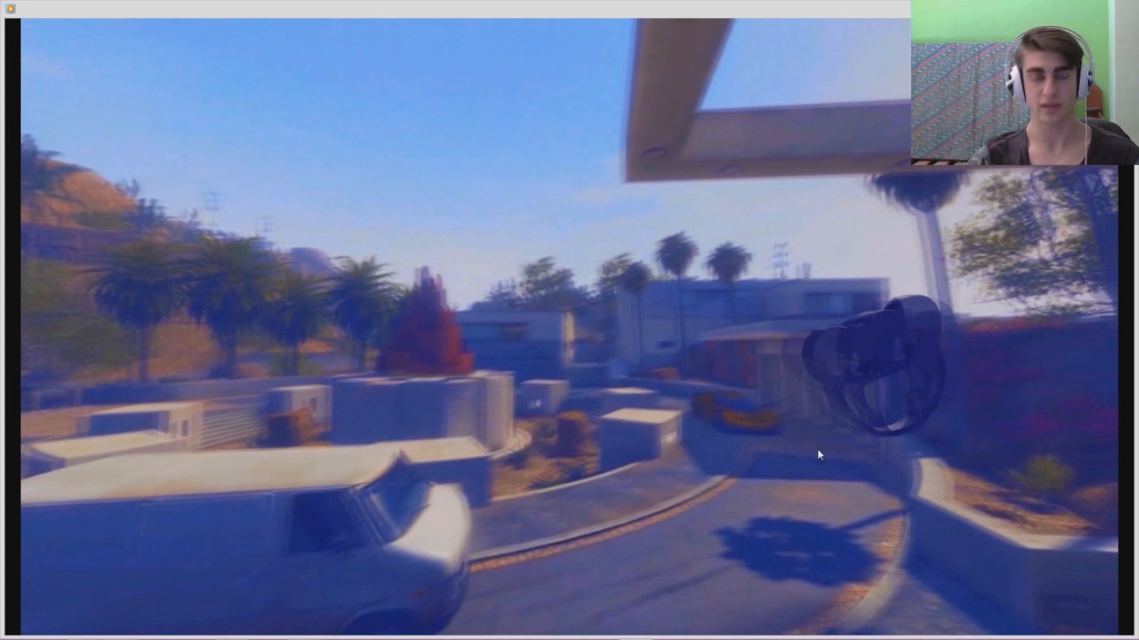
# - Restart the 300 subtage video from the beginning and play it up to the title at about 00:15, pausing there
pyautogui.moveTo(635, 587)
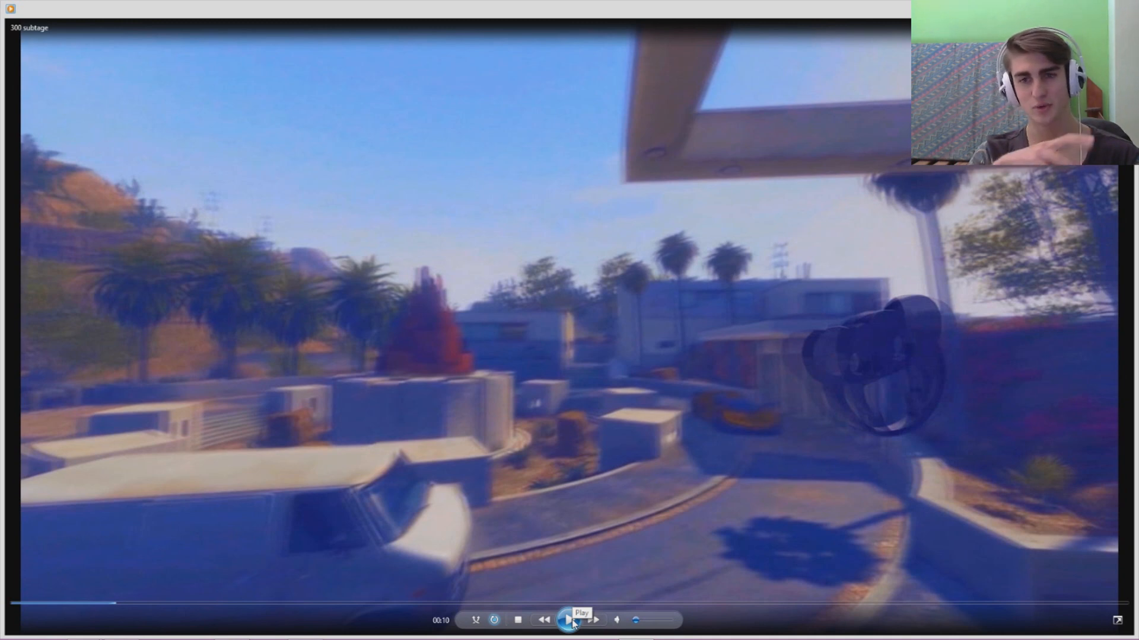
pyautogui.click(47, 603)
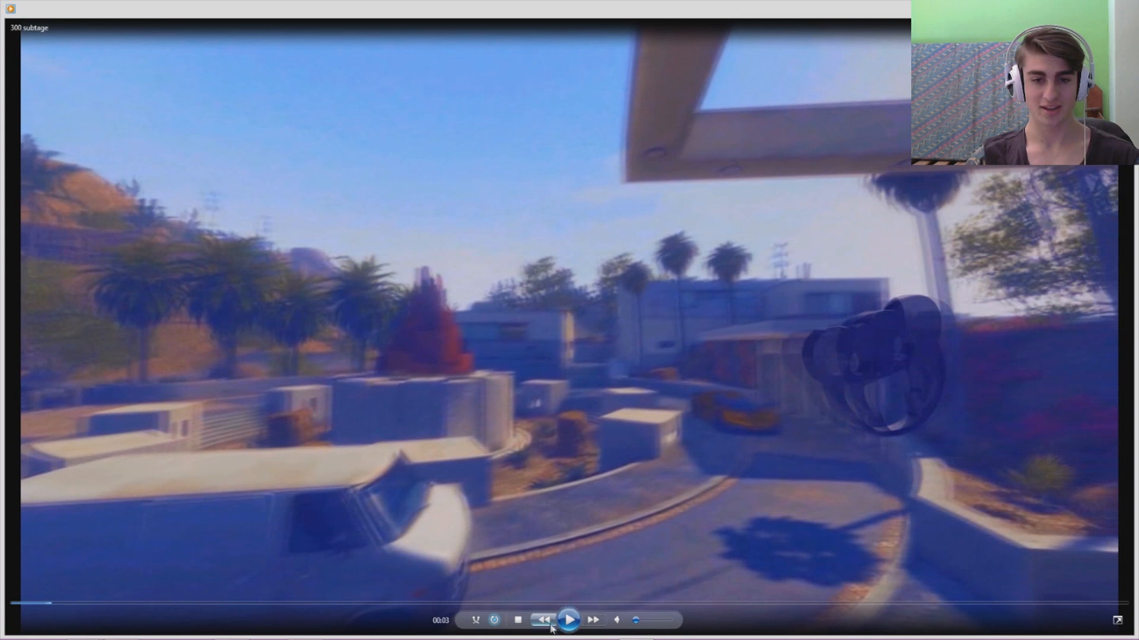
pyautogui.click(36, 604)
pyautogui.click(47, 603)
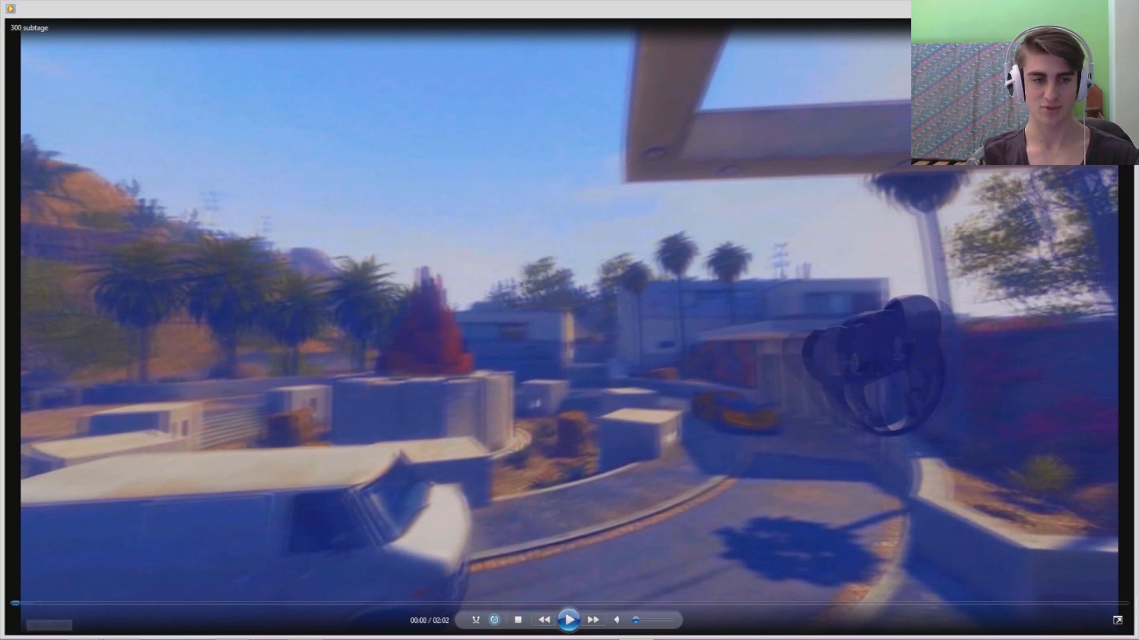
pyautogui.click(569, 620)
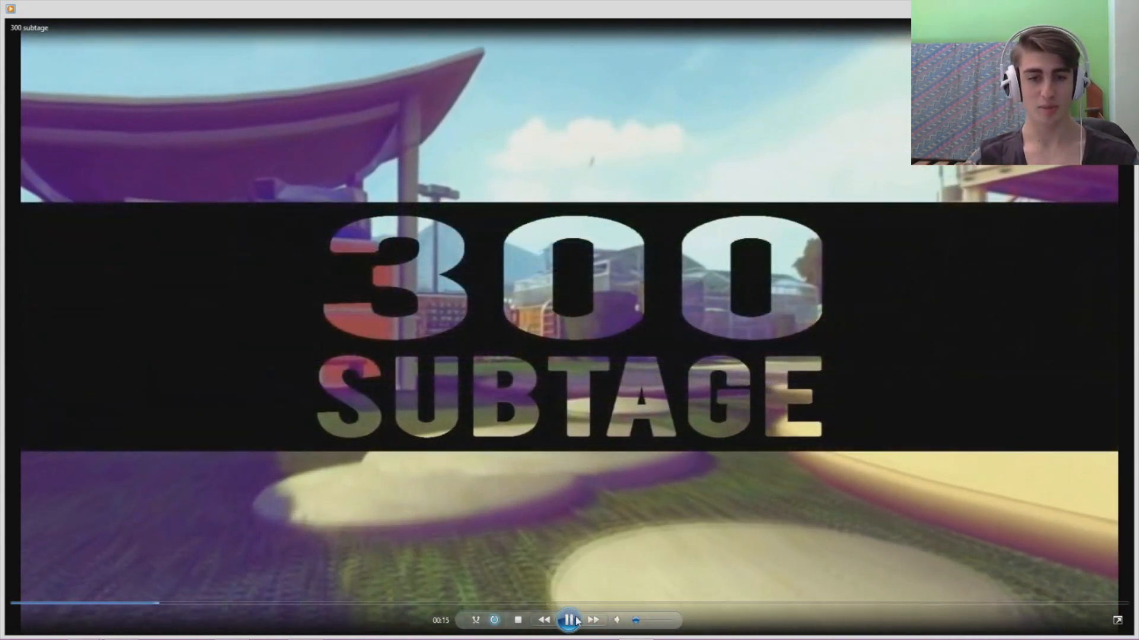
pyautogui.click(571, 620)
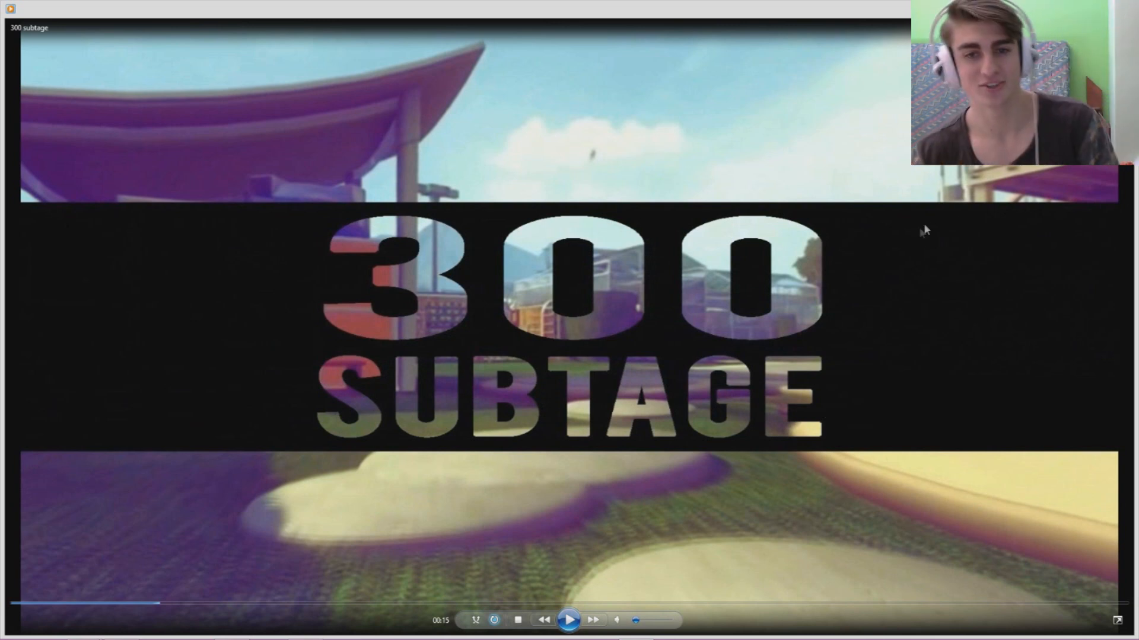
# - Close the video player and the TAGEss and a1 folder windows, and switch back to the Vegas Pro project
pyautogui.click(1121, 6)
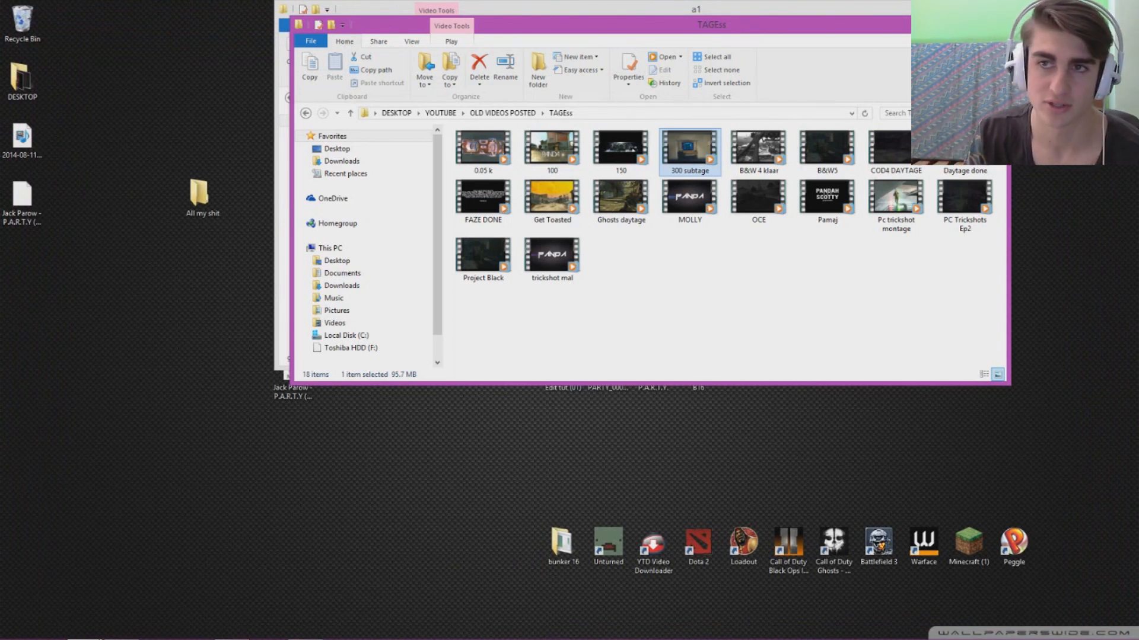
pyautogui.click(992, 22)
pyautogui.click(627, 324)
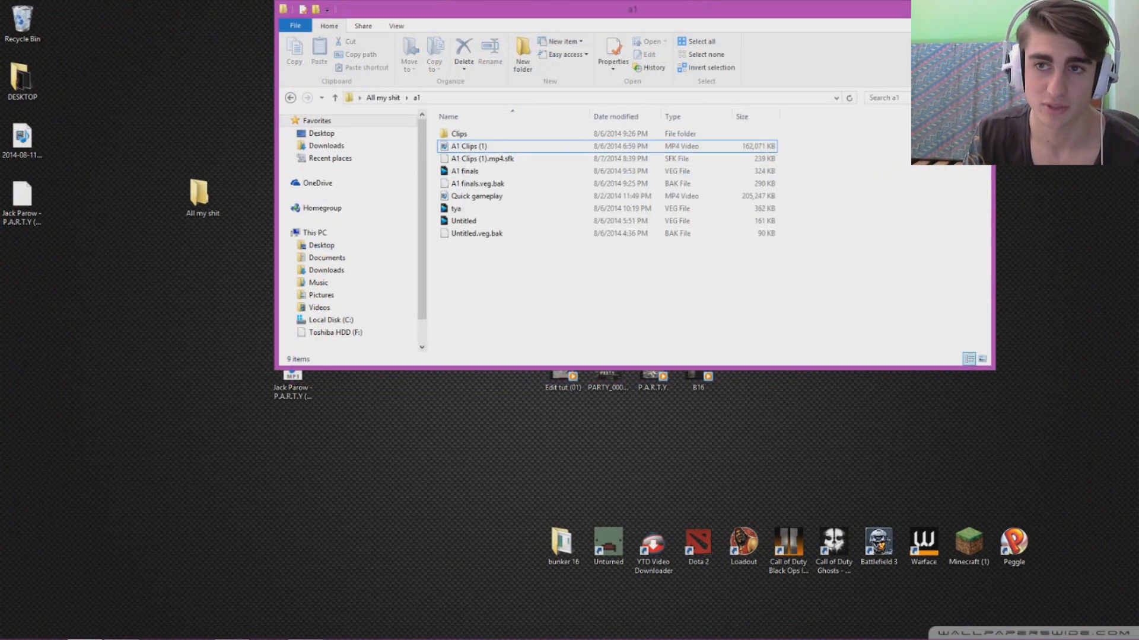
pyautogui.click(979, 5)
pyautogui.moveTo(411, 638)
pyautogui.click(306, 628)
pyautogui.scroll(-2, 777, 533)
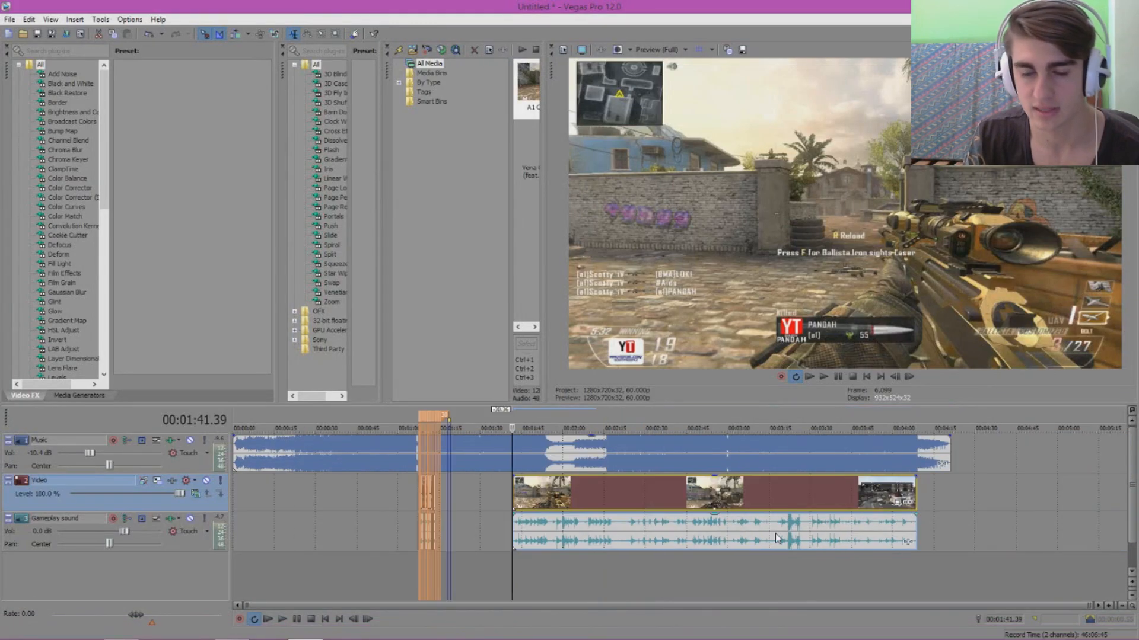
pyautogui.scroll(5, 771, 536)
pyautogui.click(759, 537)
pyautogui.scroll(-3, 762, 534)
pyautogui.scroll(2, 785, 516)
pyautogui.scroll(-3, 767, 523)
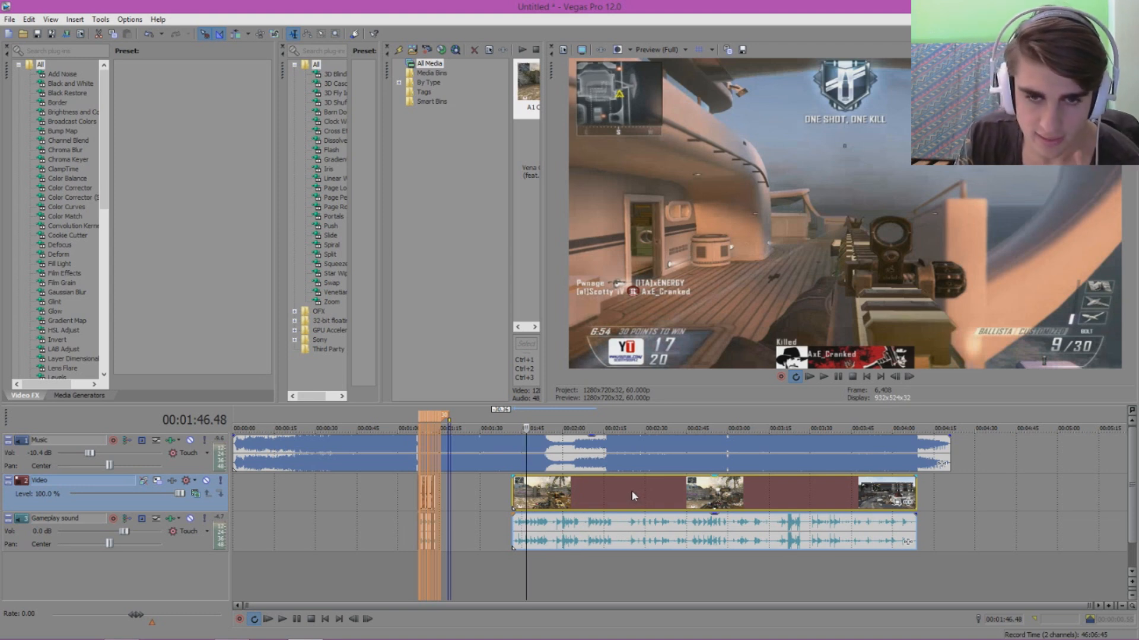
pyautogui.moveTo(309, 634)
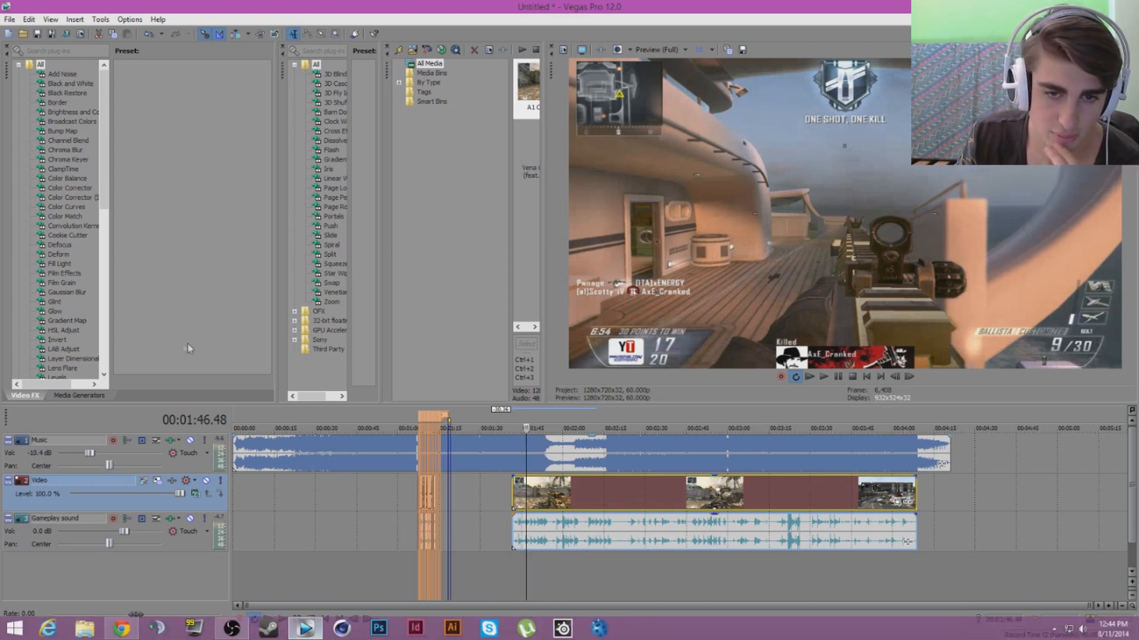
pyautogui.click(7, 35)
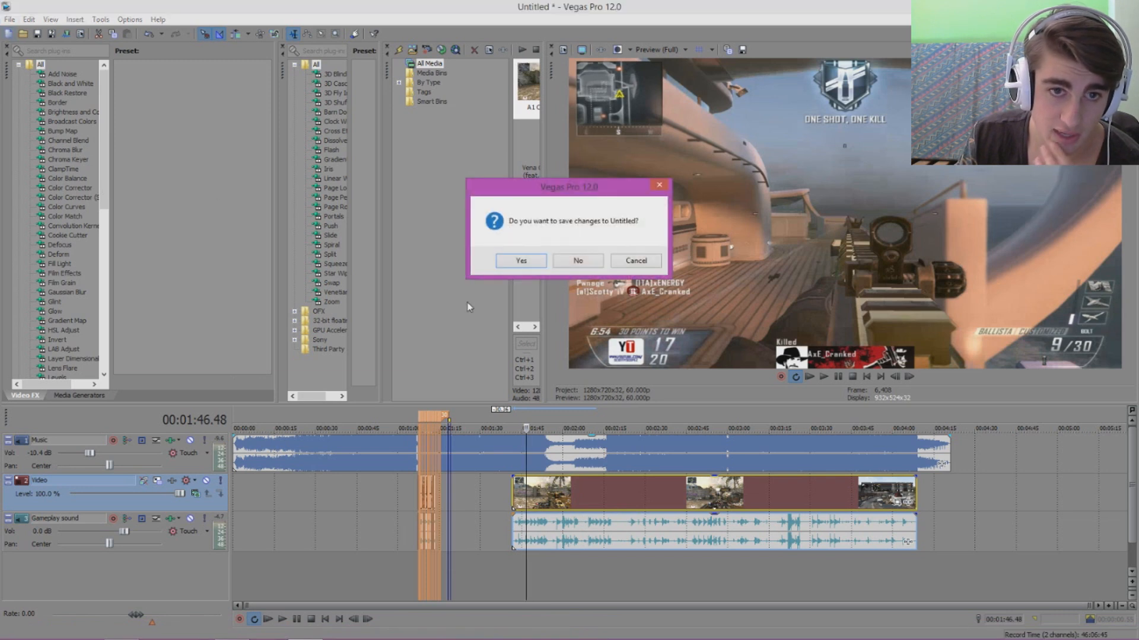
pyautogui.click(645, 261)
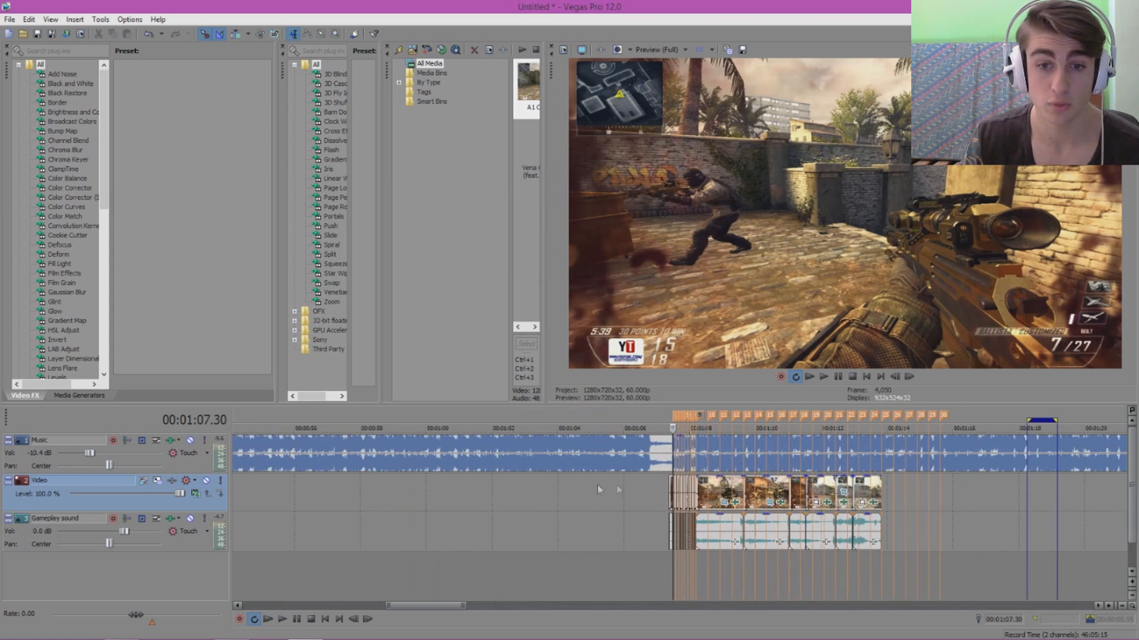
# - Place the playhead at 00:01:14.12, just past the last synced gameplay clip
pyautogui.click(905, 495)
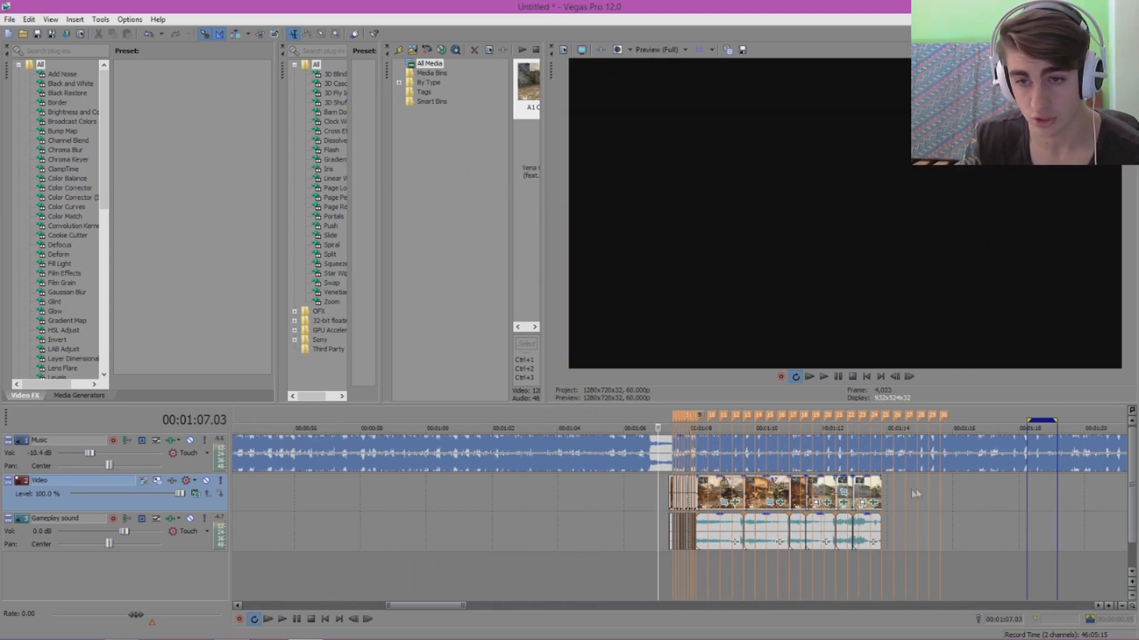
pyautogui.click(879, 496)
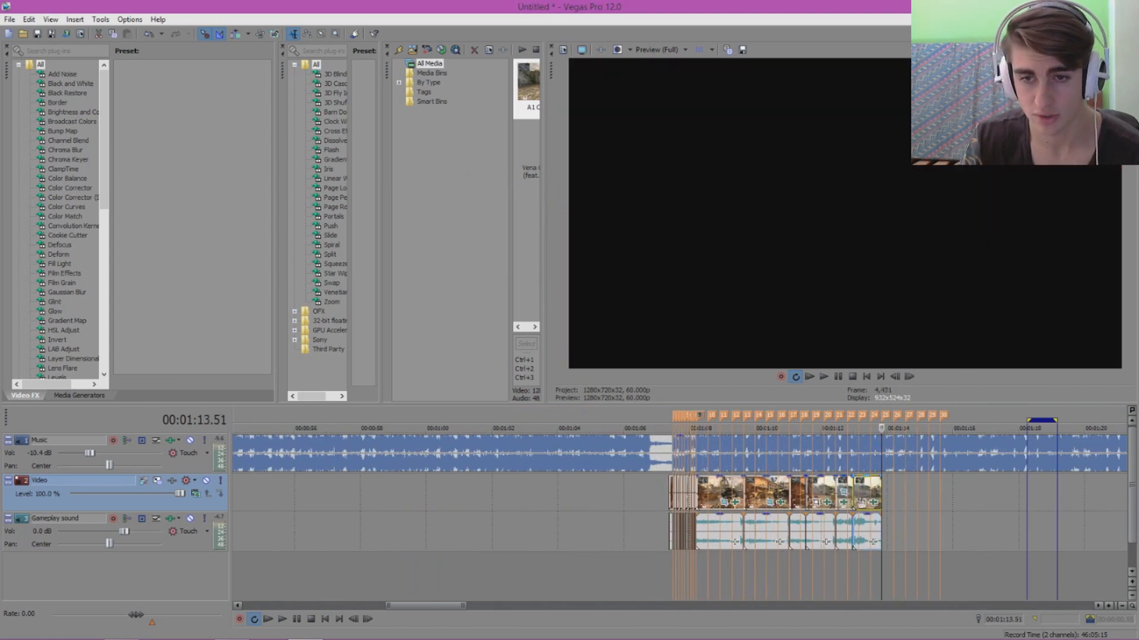
pyautogui.click(894, 501)
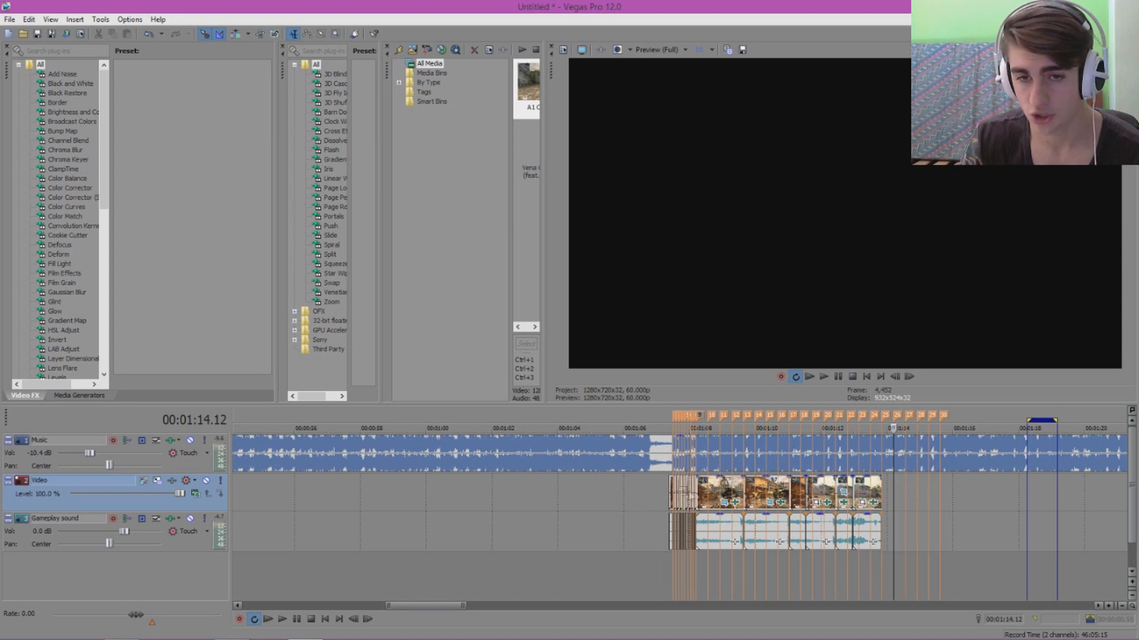
pyautogui.scroll(3, 771, 492)
pyautogui.scroll(-6, 702, 479)
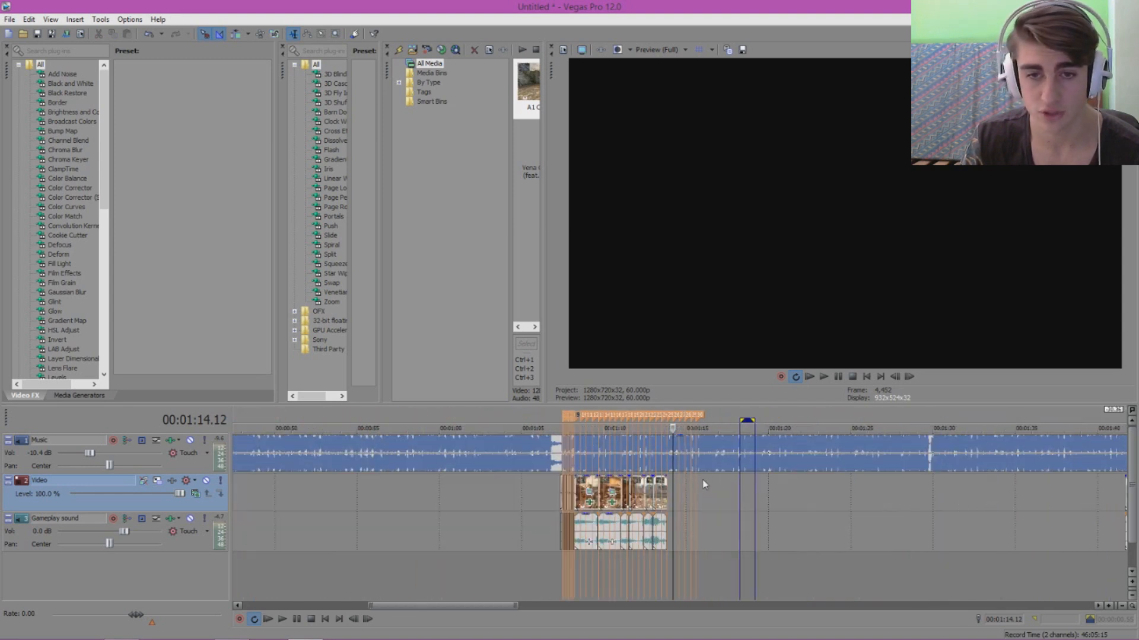
# - Open the PANDAH intro video from DESKTOP > YOUTUBE > INTRO'S into the project at 00:01:05.13
pyautogui.click(574, 498)
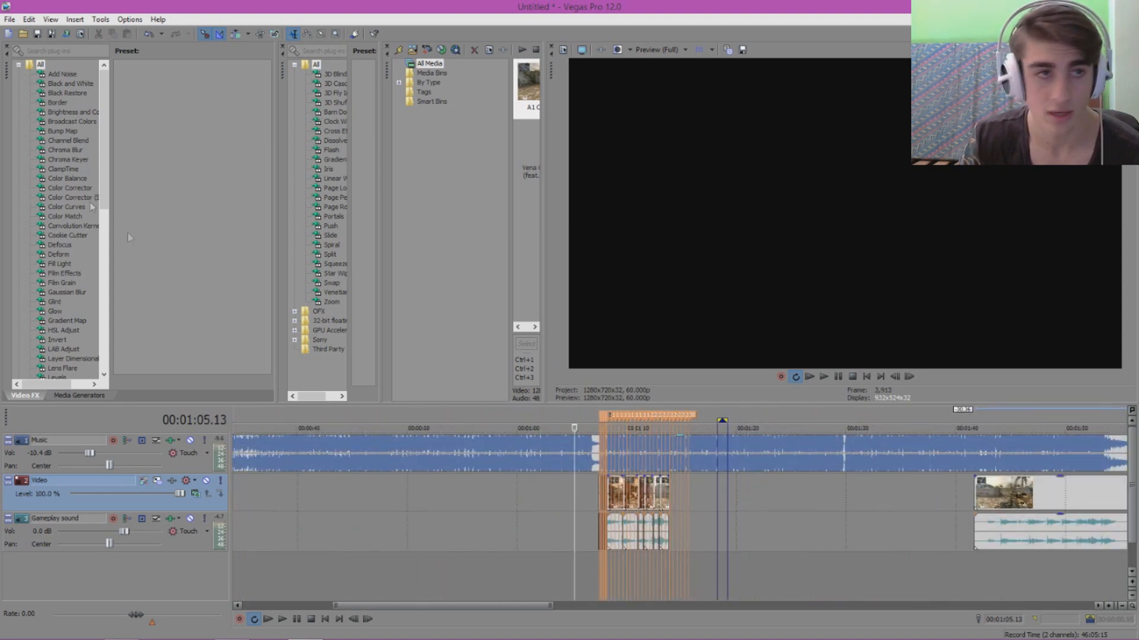
pyautogui.click(10, 19)
pyautogui.click(26, 38)
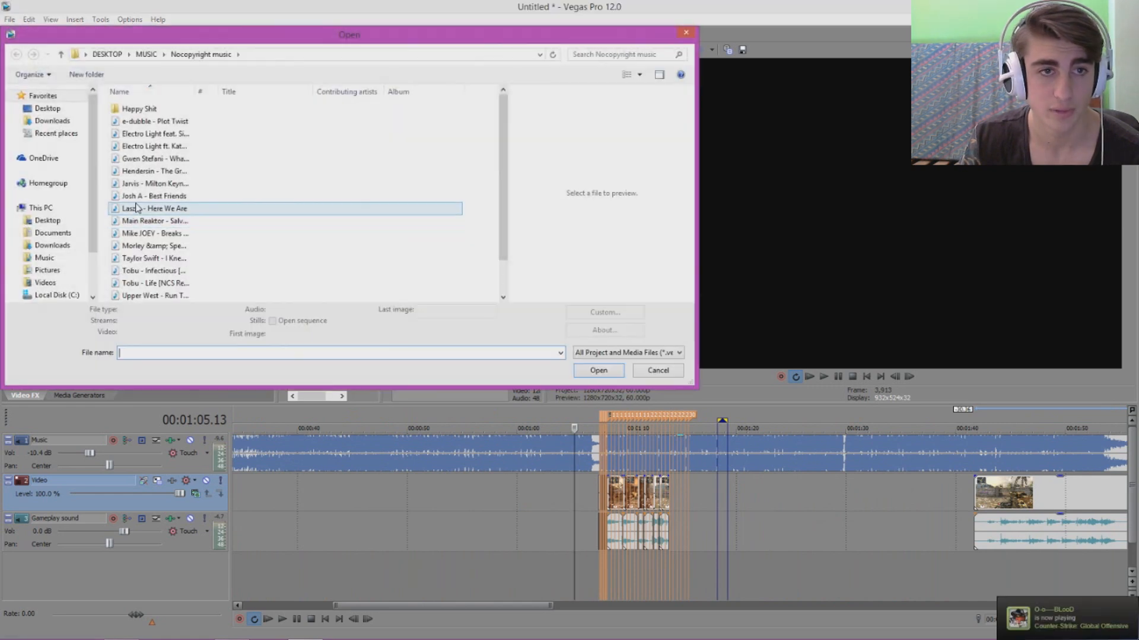
pyautogui.click(48, 111)
pyautogui.doubleClick(316, 234)
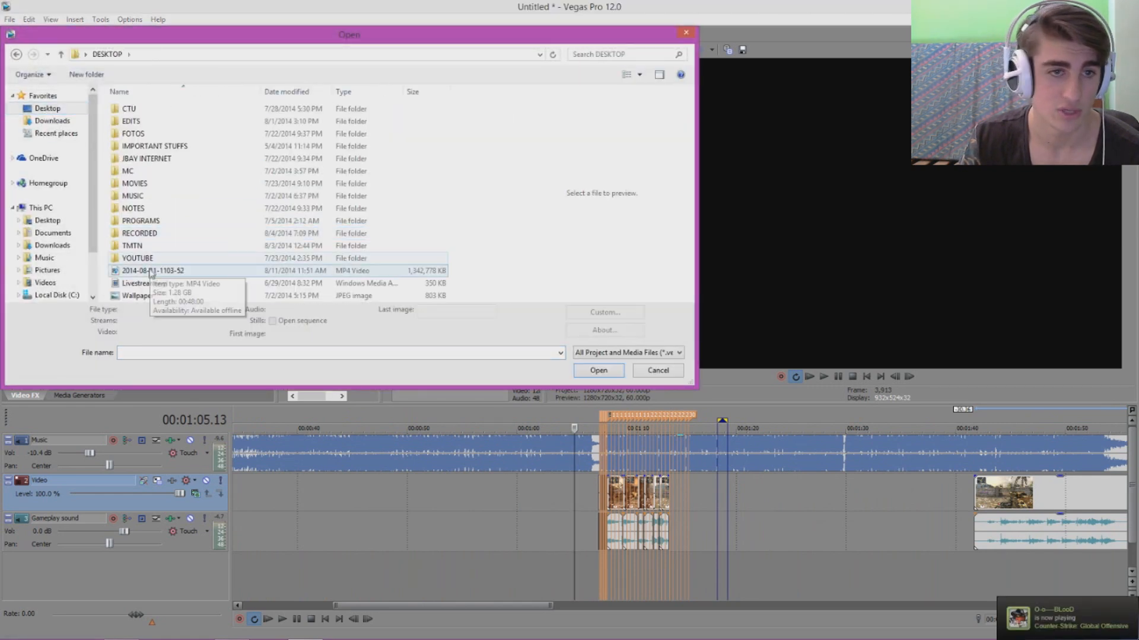
pyautogui.doubleClick(149, 260)
pyautogui.doubleClick(143, 121)
pyautogui.click(335, 125)
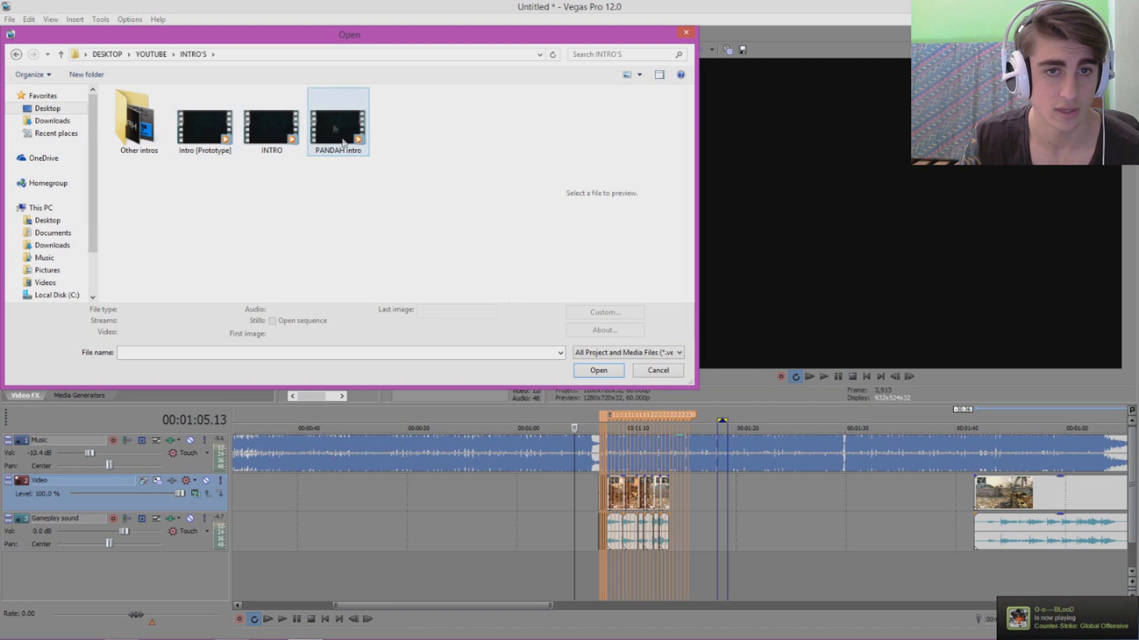
pyautogui.click(598, 370)
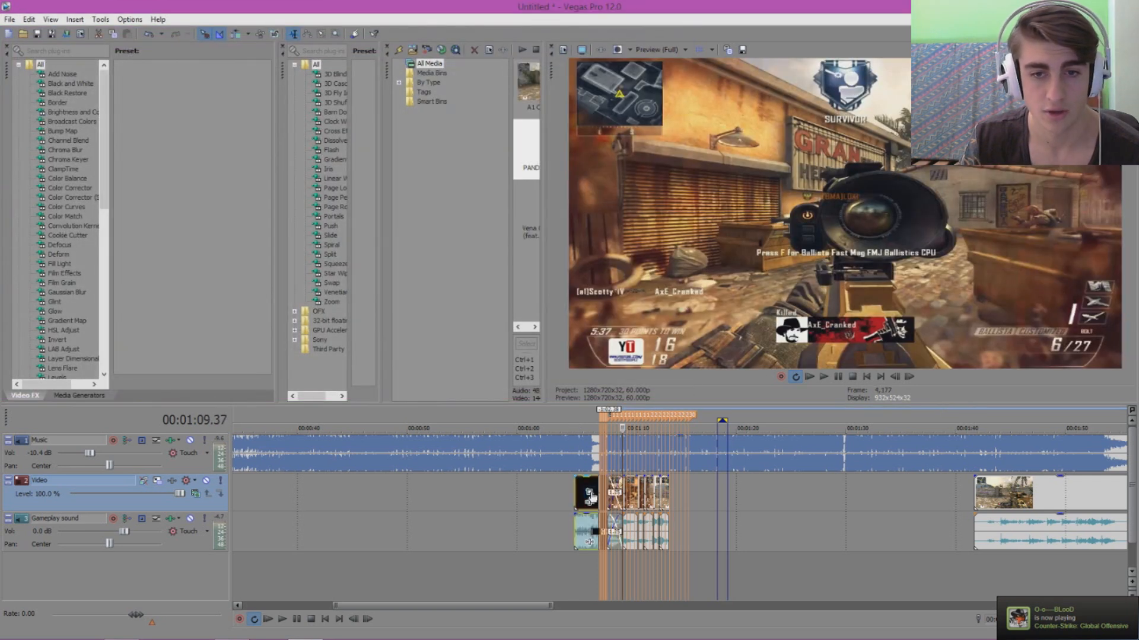
# - Move the PANDAH intro clip earlier so it ends at the first synced gameplay clip, overlapping it by a few frames
pyautogui.moveTo(584, 487); pyautogui.dragTo(561, 484)
pyautogui.click(600, 484)
pyautogui.scroll(5, 600, 486)
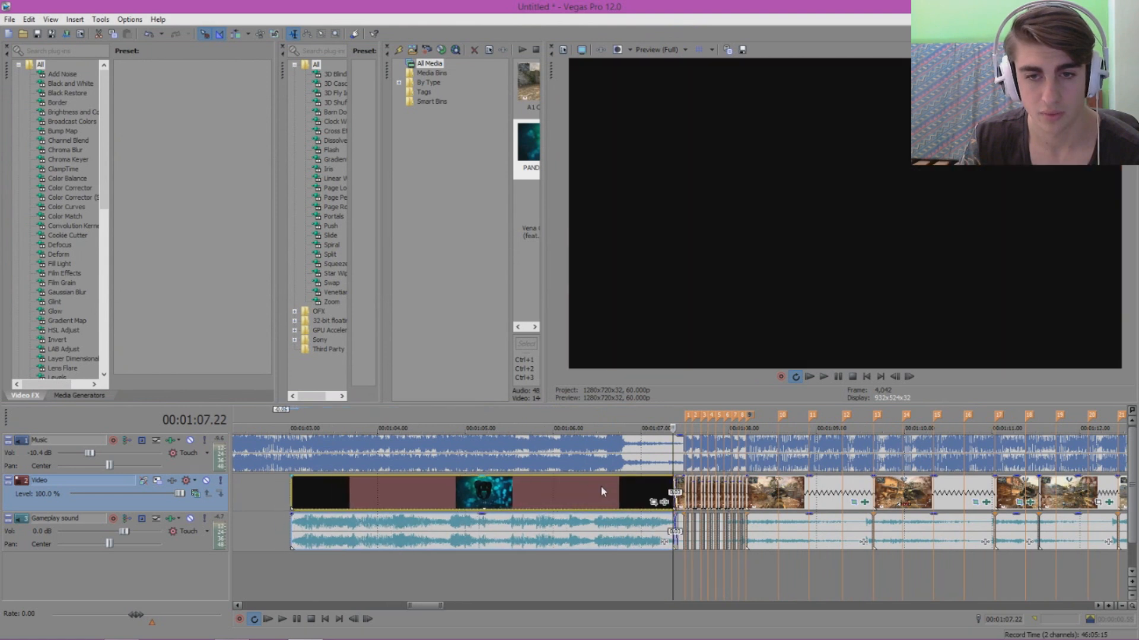
pyautogui.moveTo(603, 493); pyautogui.dragTo(609, 487)
pyautogui.scroll(4, 698, 493)
pyautogui.scroll(-4, 707, 488)
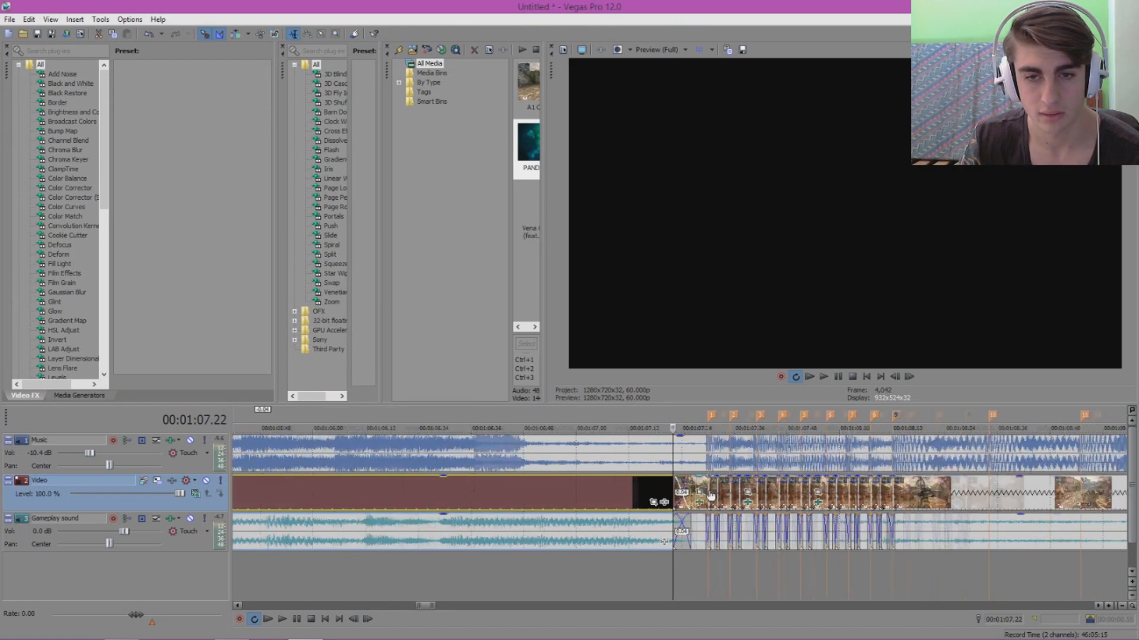
# - Place the playhead at 00:01:02.47 and play the start of the intro clip together with the music
pyautogui.click(270, 426)
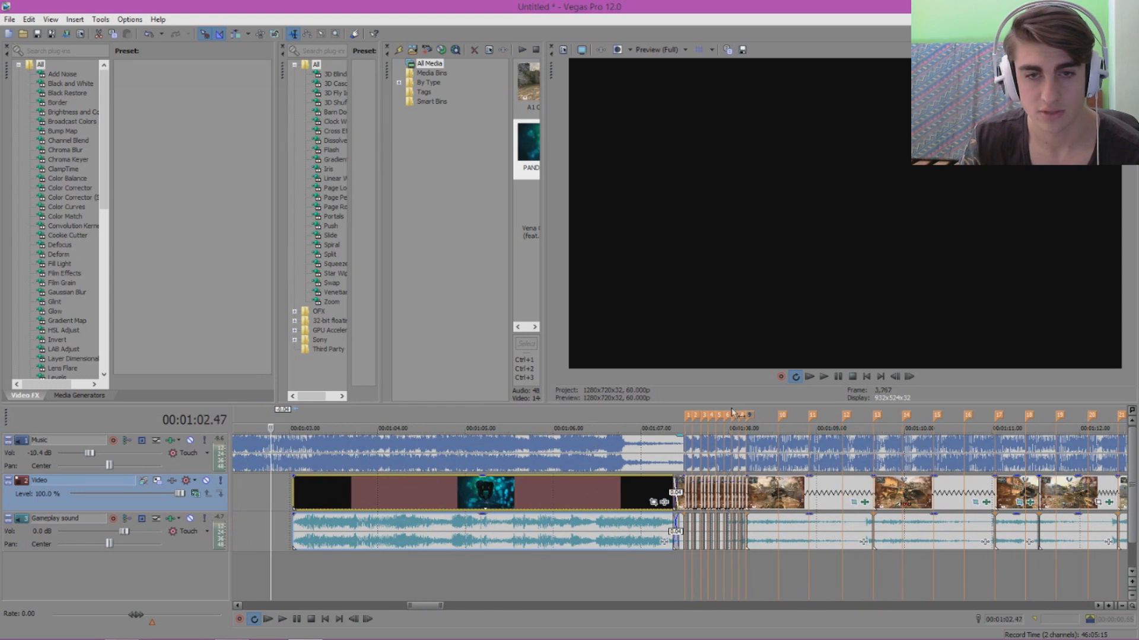
pyautogui.click(810, 378)
pyautogui.click(823, 379)
pyautogui.scroll(-3, 778, 415)
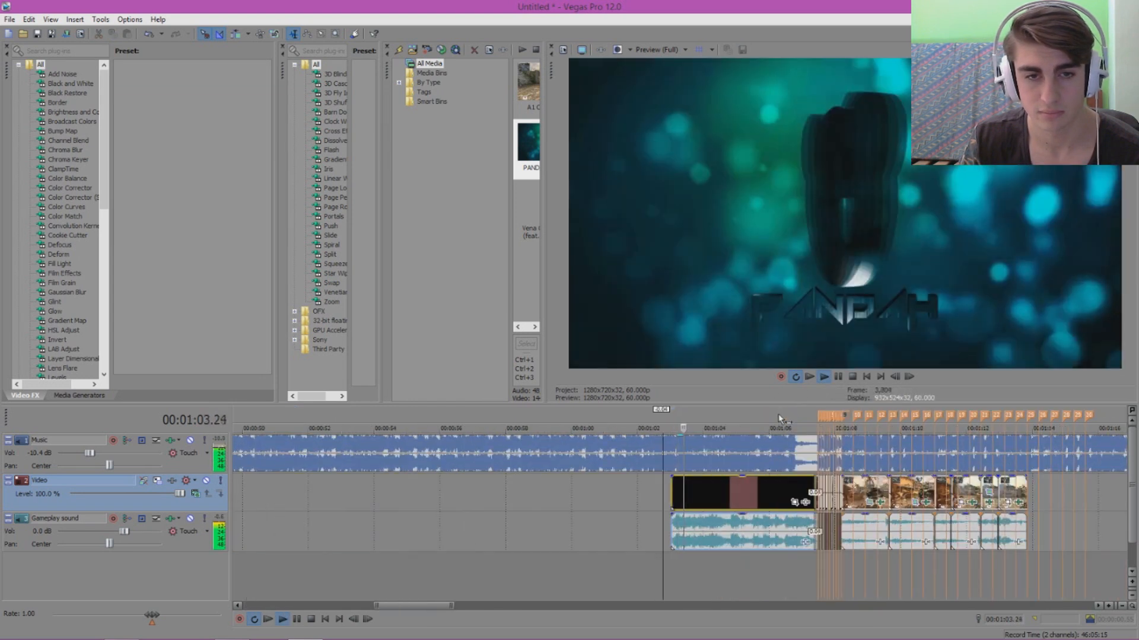
pyautogui.click(833, 380)
# - Split the music at 00:01:07.22, lower the earlier part's gain to -Inf dB, and extend the later part slightly earlier as a crossfade
pyautogui.click(813, 465)
pyautogui.scroll(4, 812, 466)
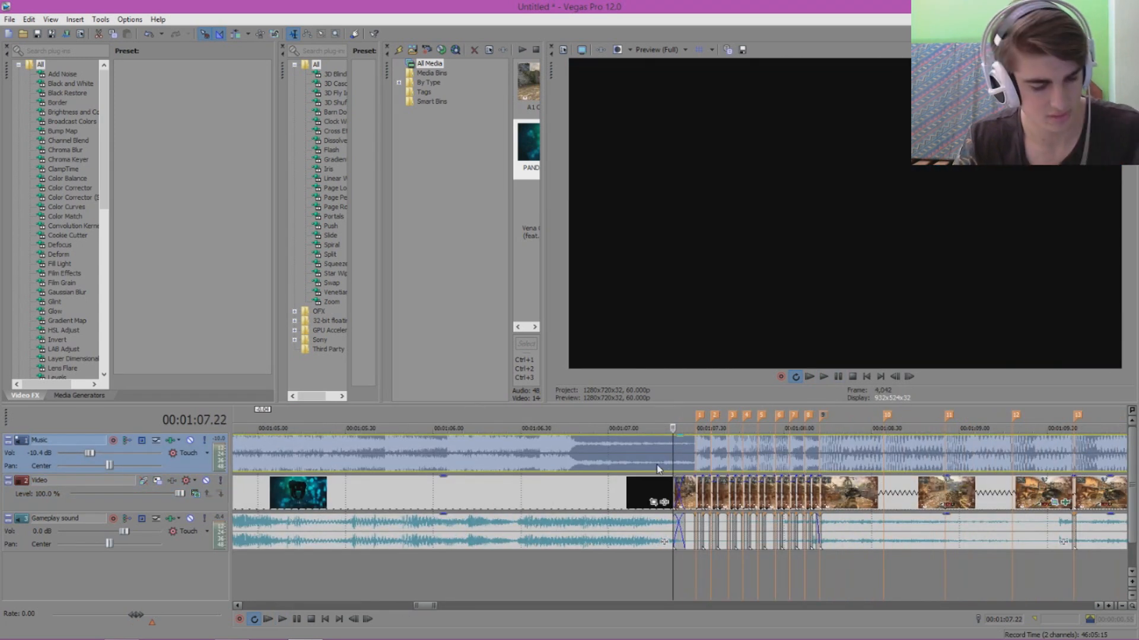
pyautogui.press('s')
pyautogui.moveTo(443, 438); pyautogui.dragTo(450, 484)
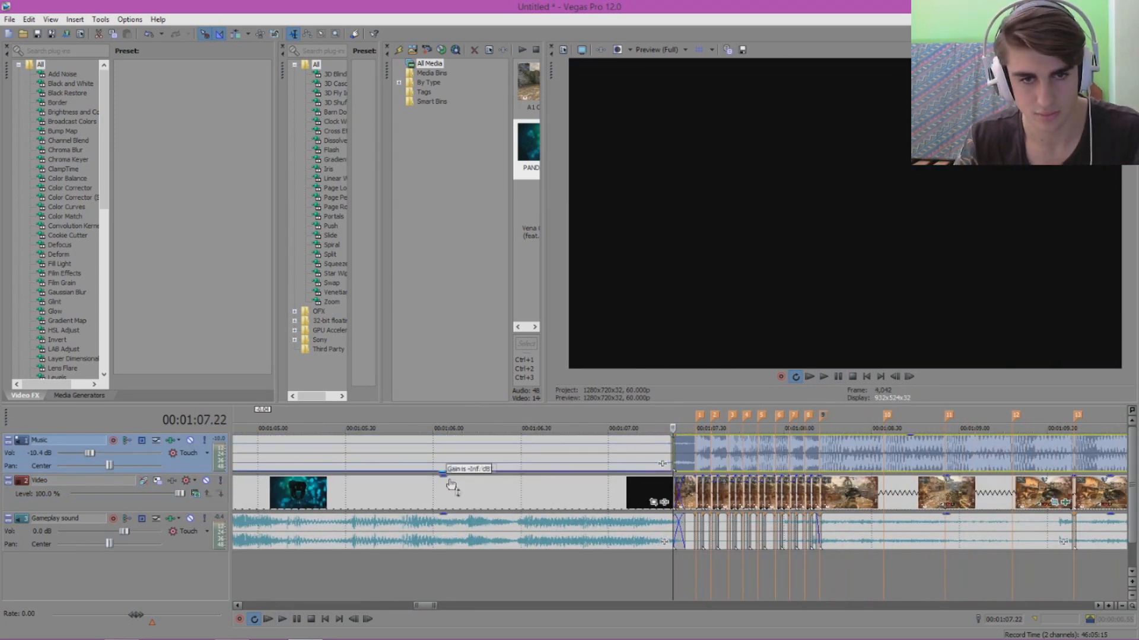
pyautogui.moveTo(672, 437); pyautogui.dragTo(654, 452)
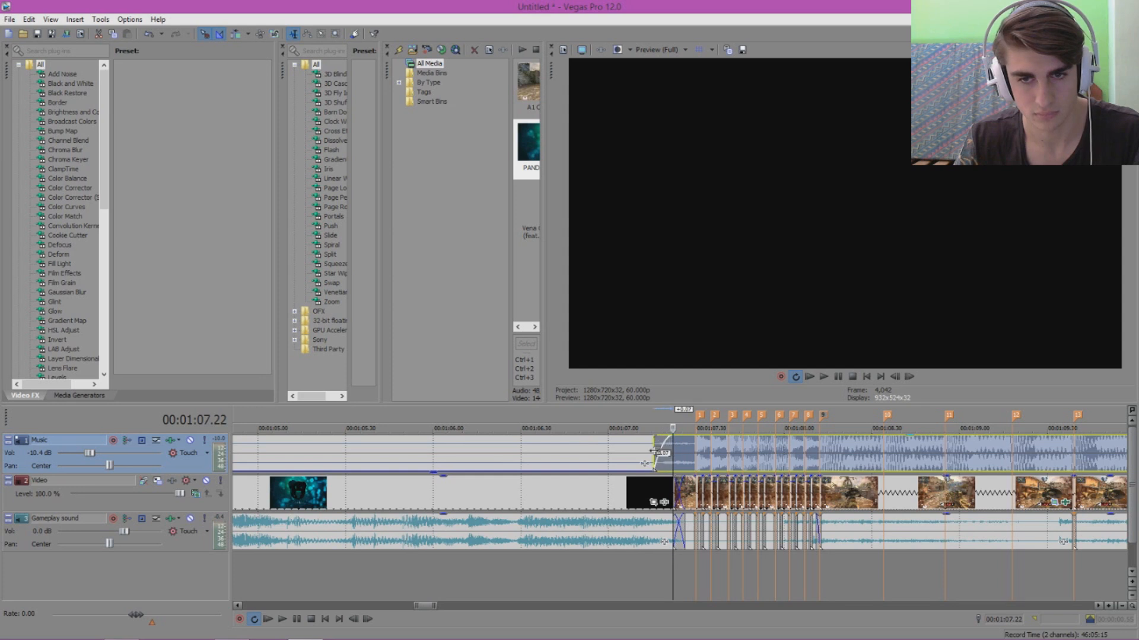
# - Play from just before the intro clip into the synced gameplay clips to review the transition, pausing at 00:01:09.41
pyautogui.scroll(-4, 654, 451)
pyautogui.click(524, 422)
pyautogui.click(818, 381)
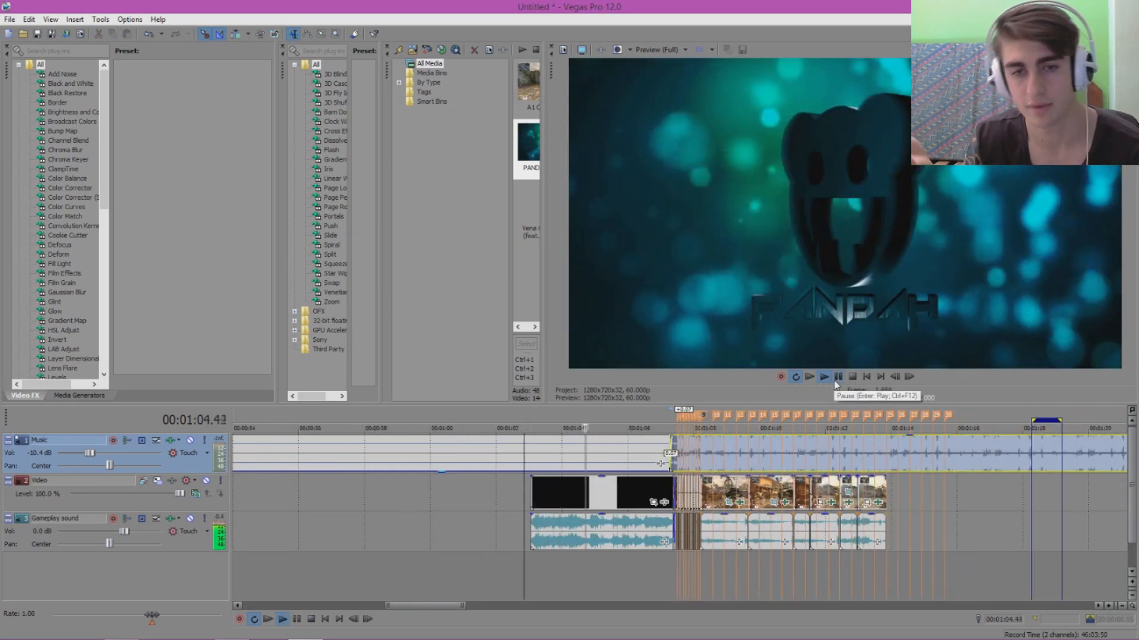
pyautogui.click(837, 378)
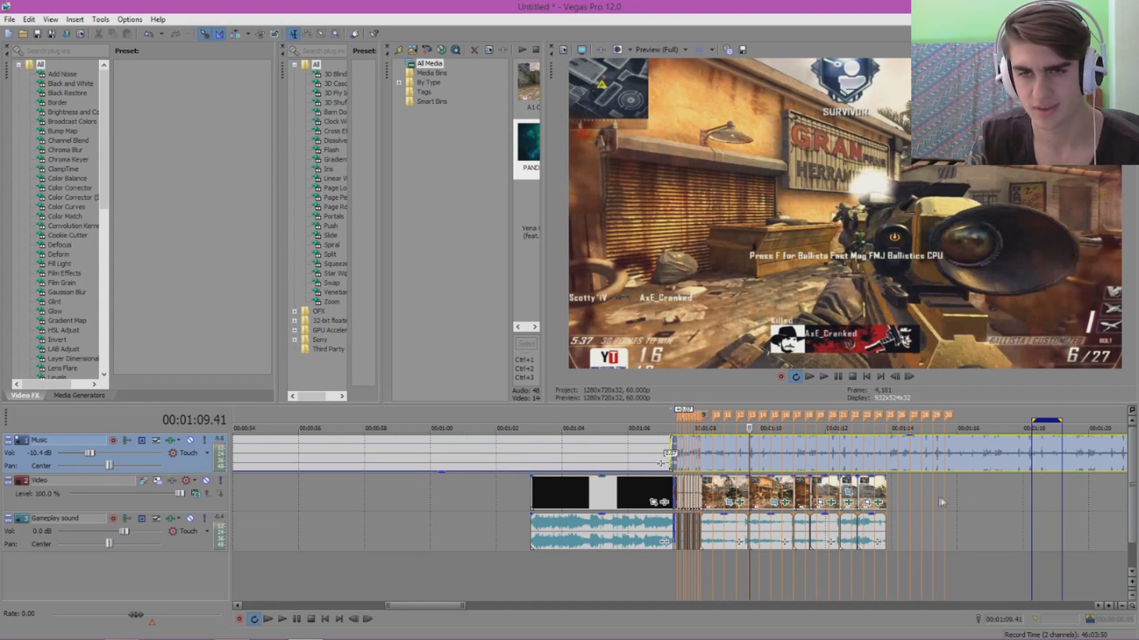
# - Open the render settings for the loop region, mark the 8 Mbps HD 1080-30p WMV template as a favorite, and show favorites only
pyautogui.click(888, 498)
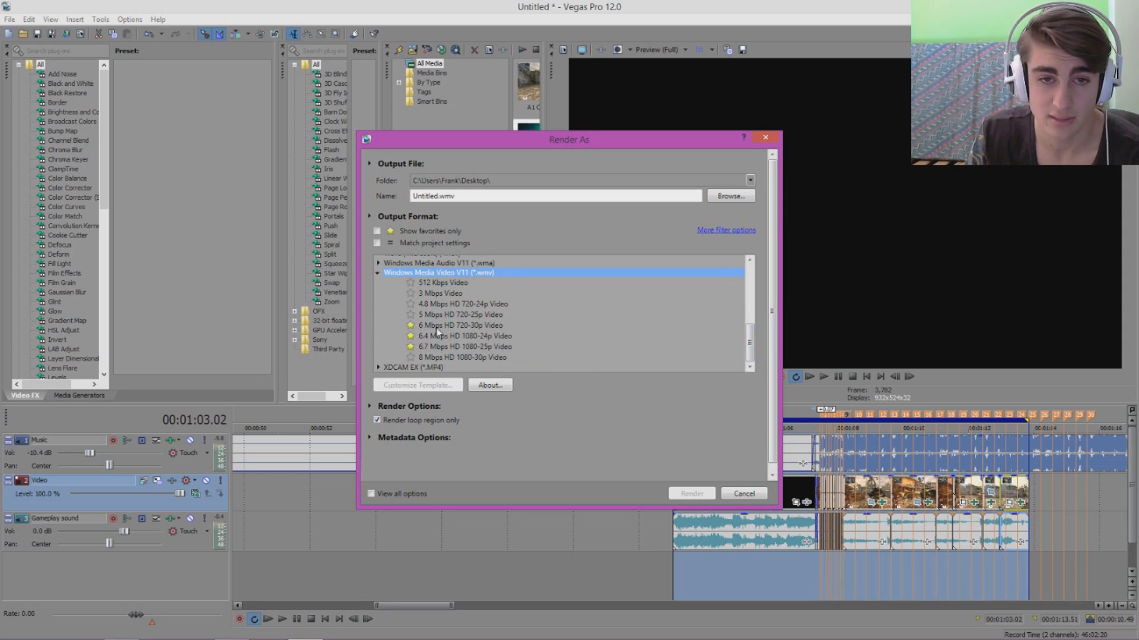
pyautogui.click(432, 347)
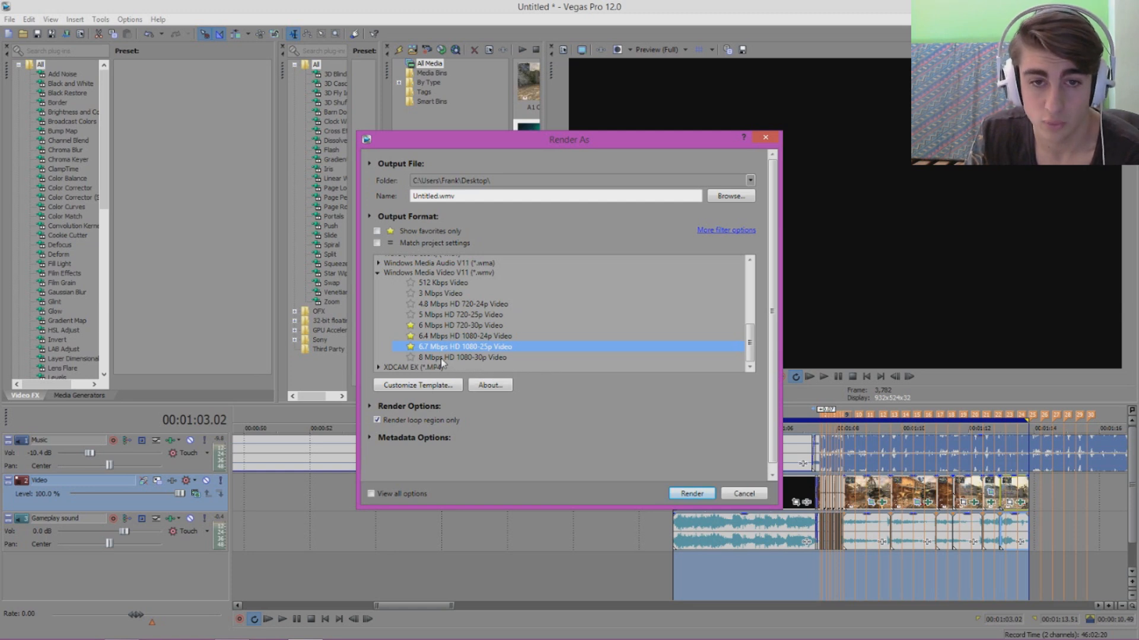
pyautogui.click(410, 357)
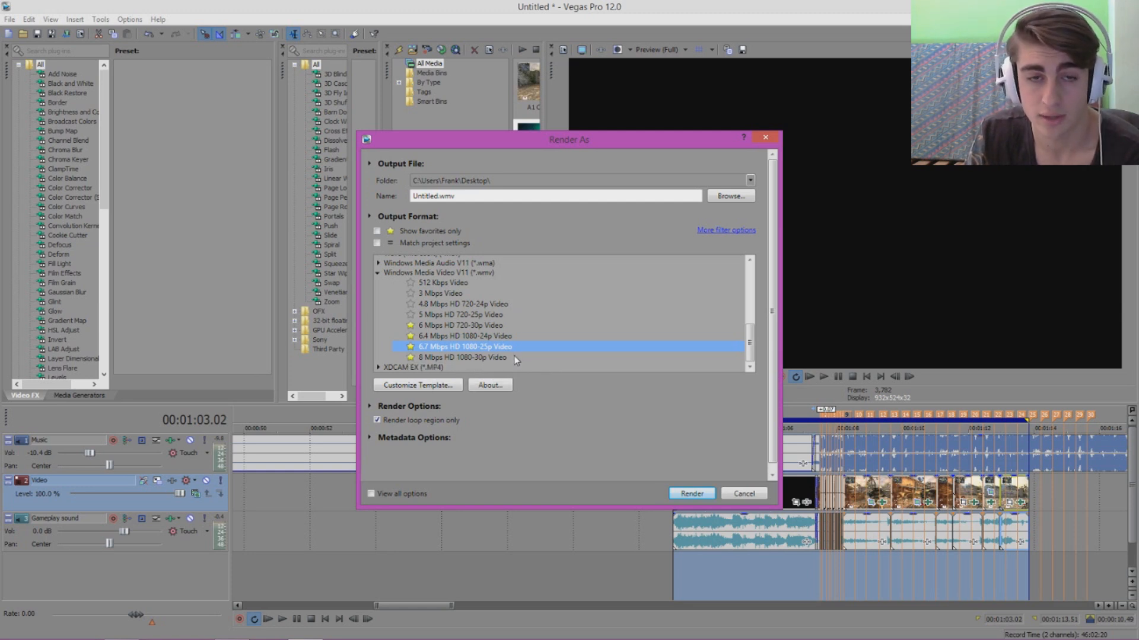
pyautogui.click(377, 231)
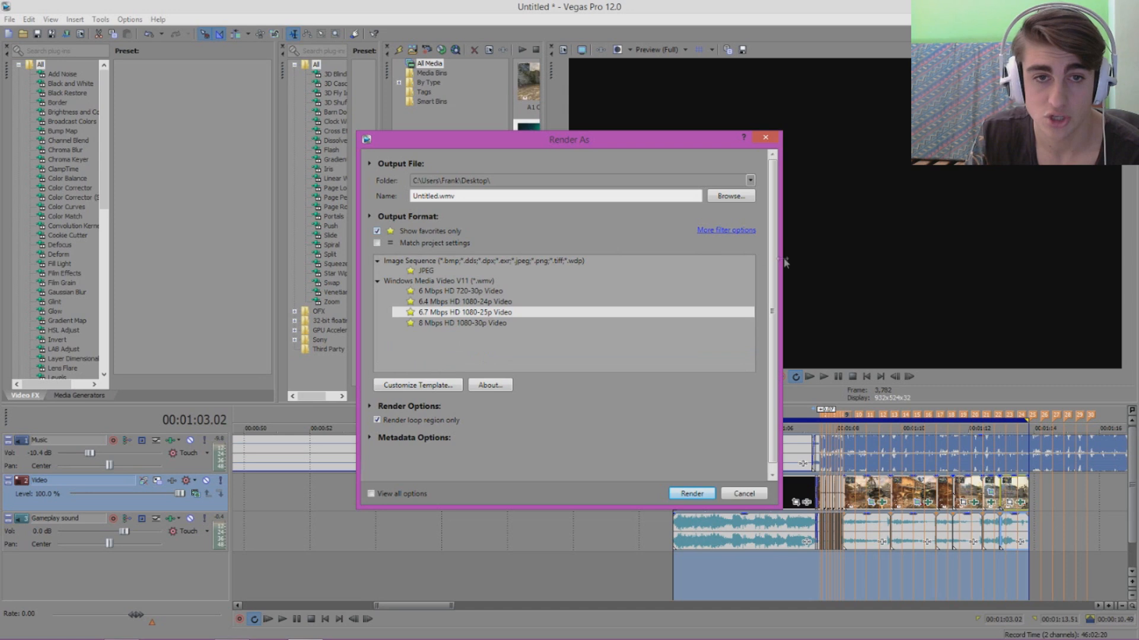
# - Start rendering the loop region with the 6.7 Mbps HD 1080-25p Video template
pyautogui.click(439, 324)
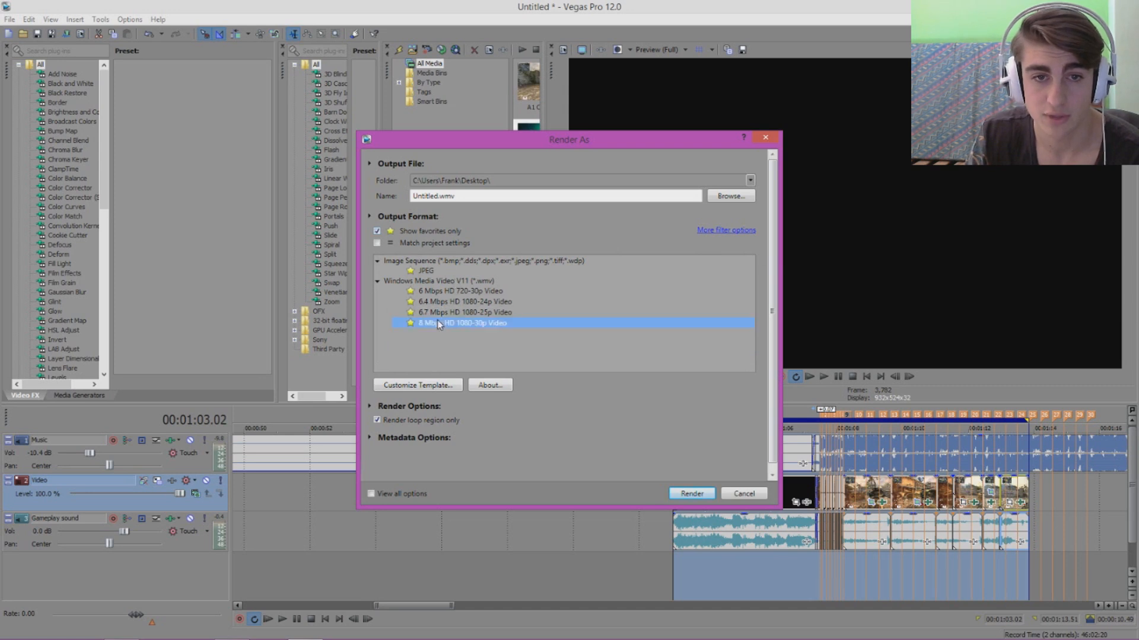
pyautogui.click(496, 314)
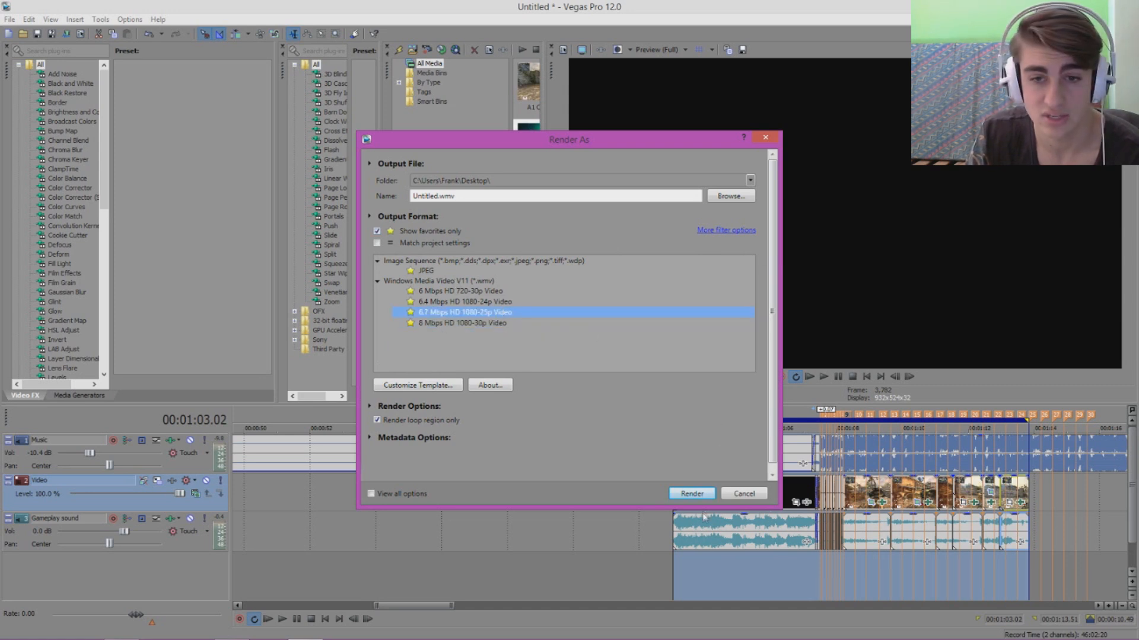
pyautogui.click(698, 495)
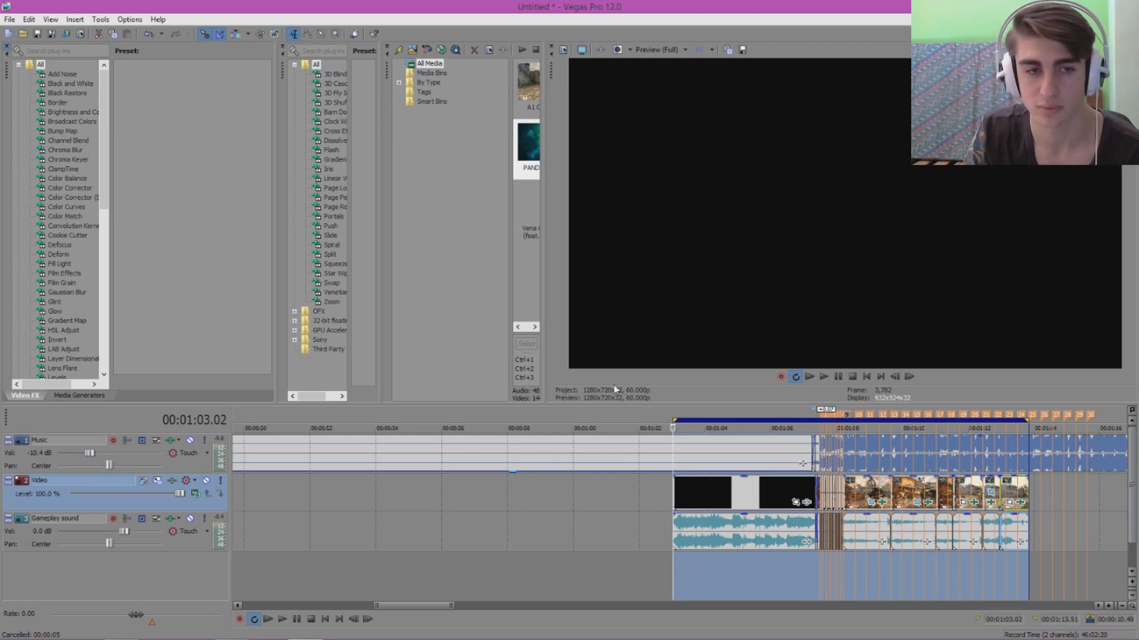
# - Start a new project without saving the current one and place the xbox video from the desktop at the timeline start
pyautogui.click(9, 34)
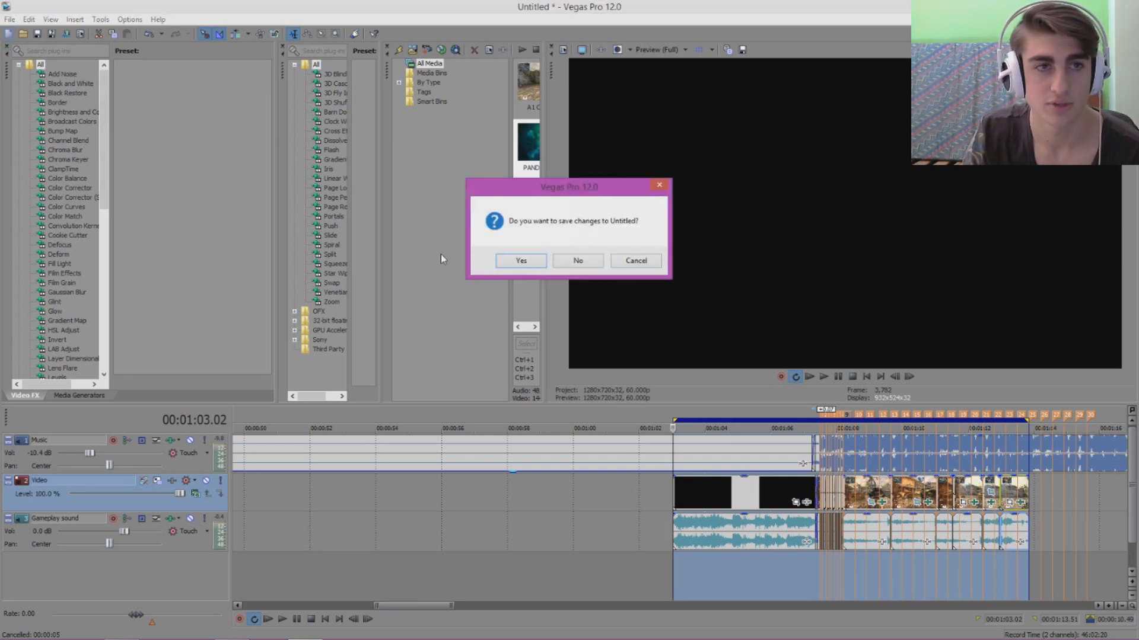
pyautogui.click(567, 266)
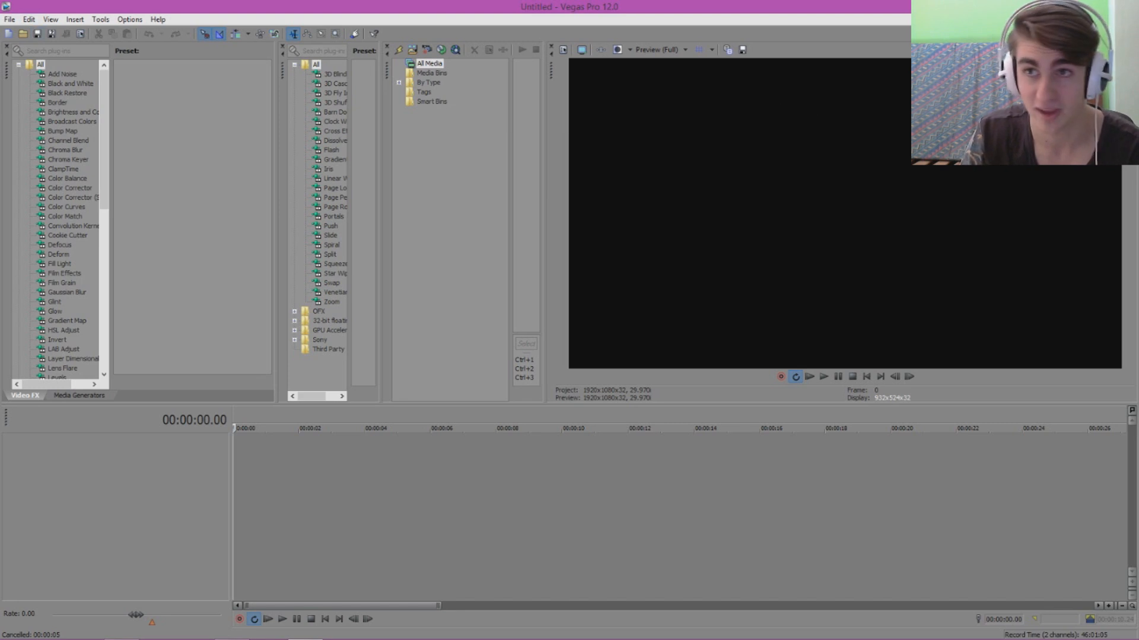
pyautogui.press('super+d')
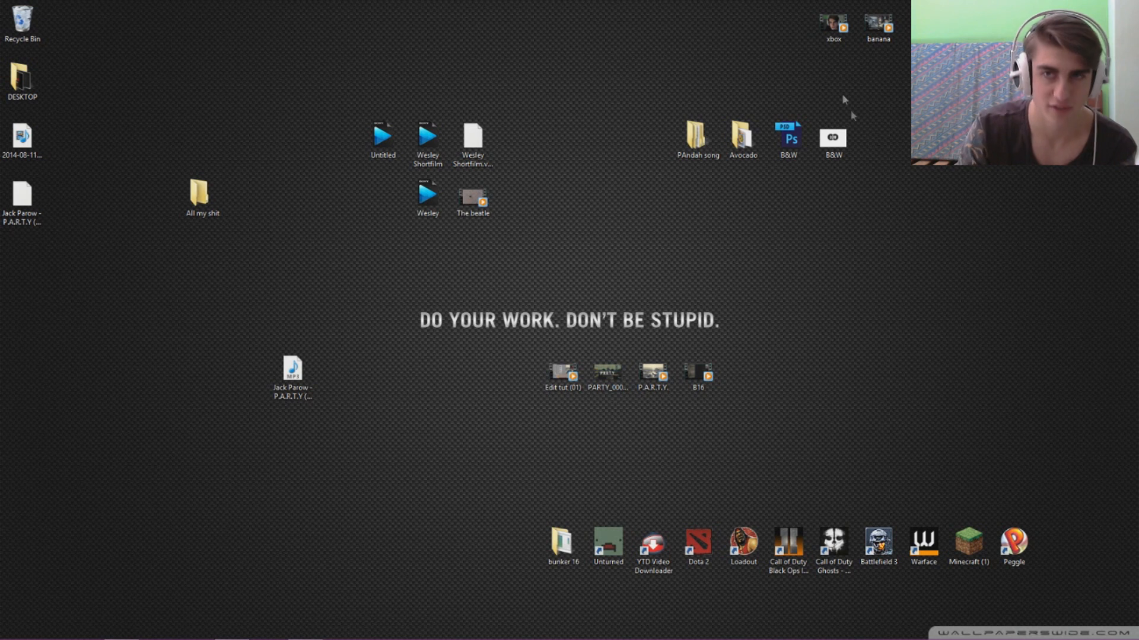
pyautogui.moveTo(833, 24); pyautogui.dragTo(237, 465)
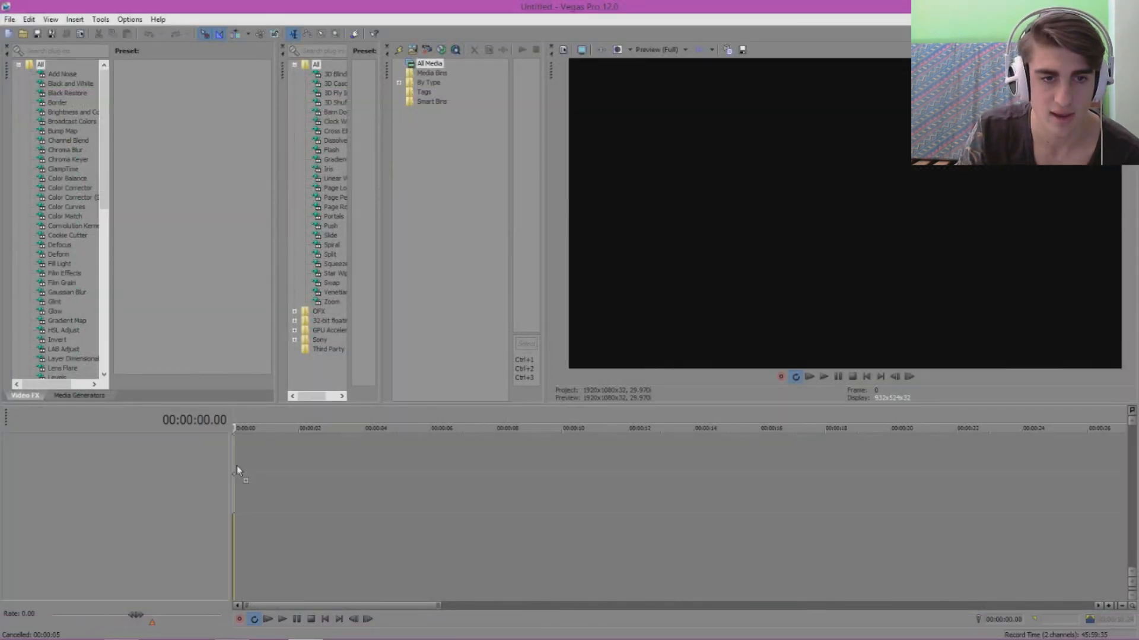
pyautogui.moveTo(236, 465); pyautogui.dragTo(236, 465)
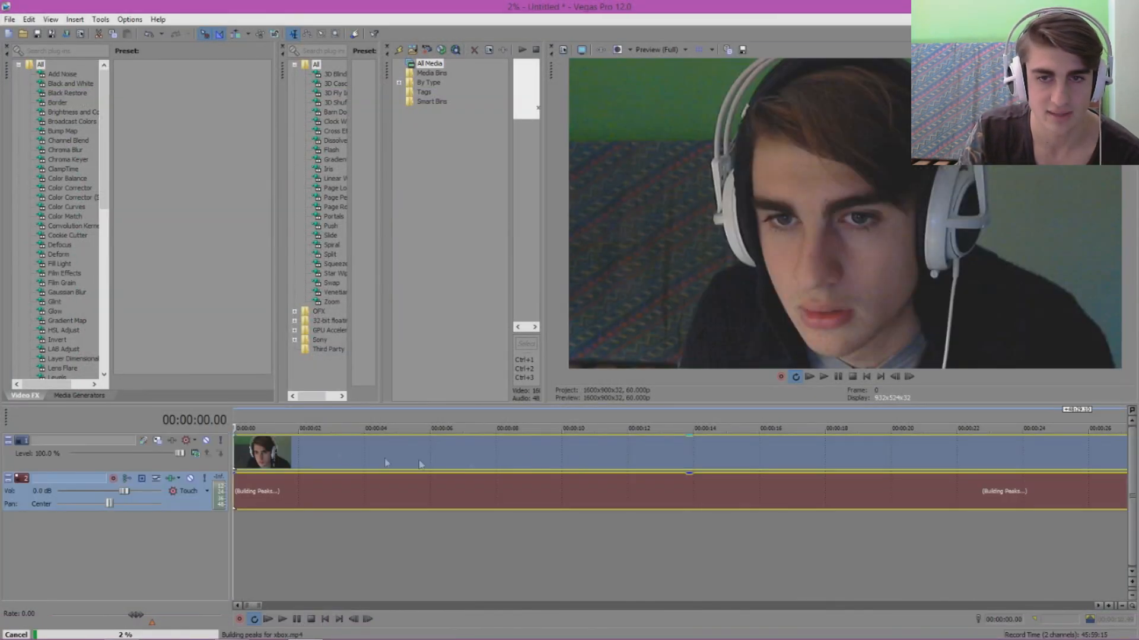
# - Scrub through the first minute of the xbox clip, playing it briefly, to review its opening
pyautogui.click(319, 456)
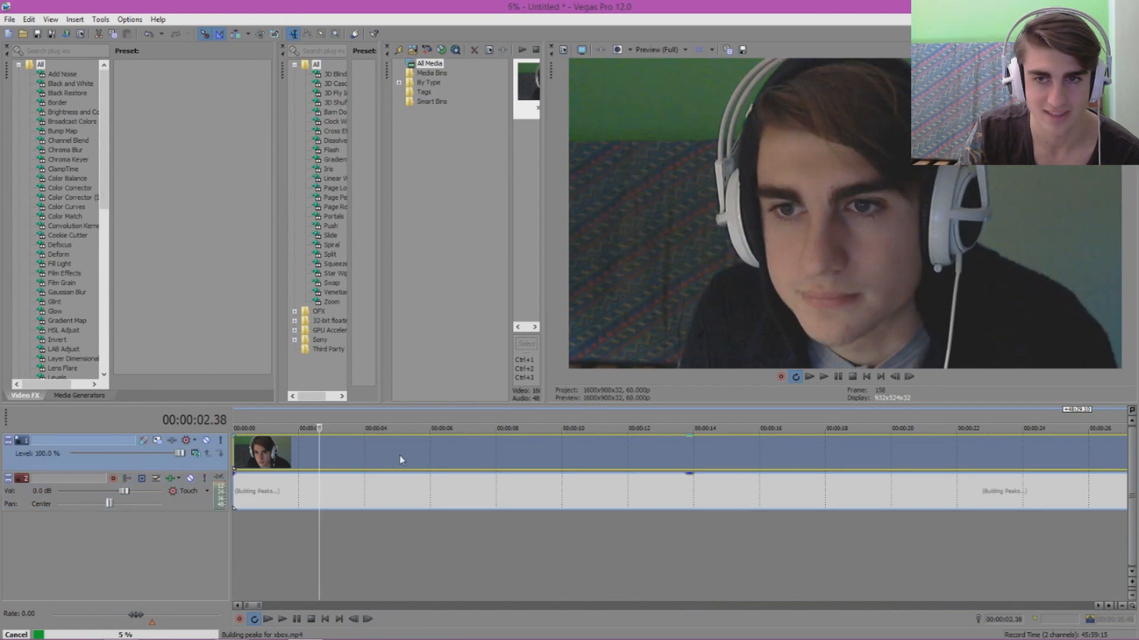
pyautogui.click(824, 376)
pyautogui.click(839, 378)
pyautogui.click(497, 449)
pyautogui.scroll(-3, 642, 473)
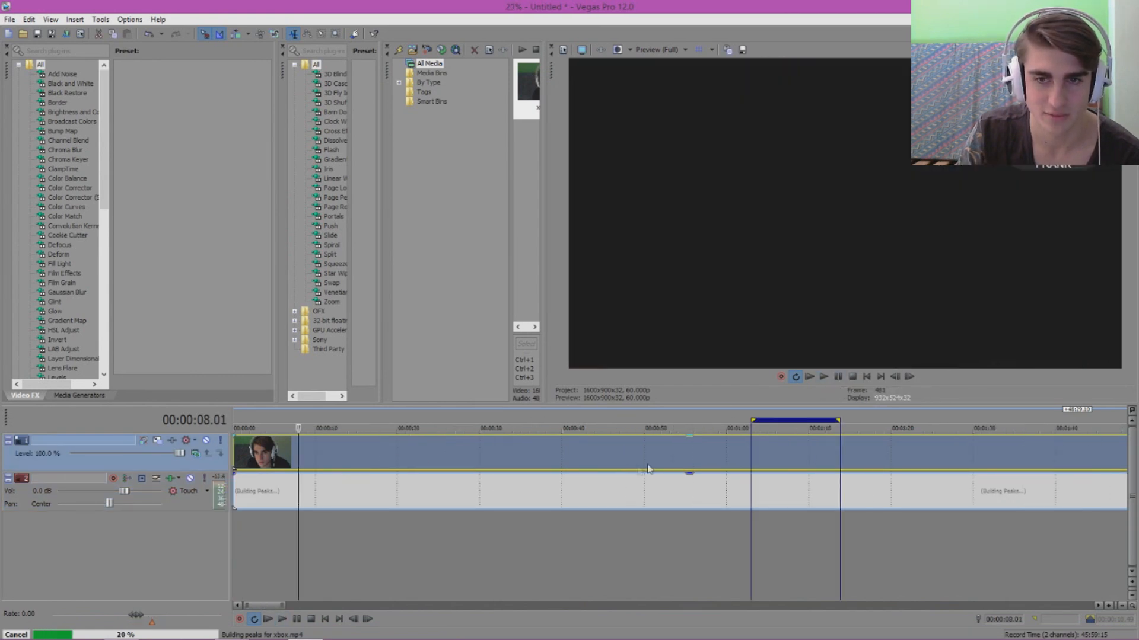
pyautogui.click(449, 462)
pyautogui.click(550, 461)
pyautogui.click(599, 461)
pyautogui.scroll(-2, 682, 457)
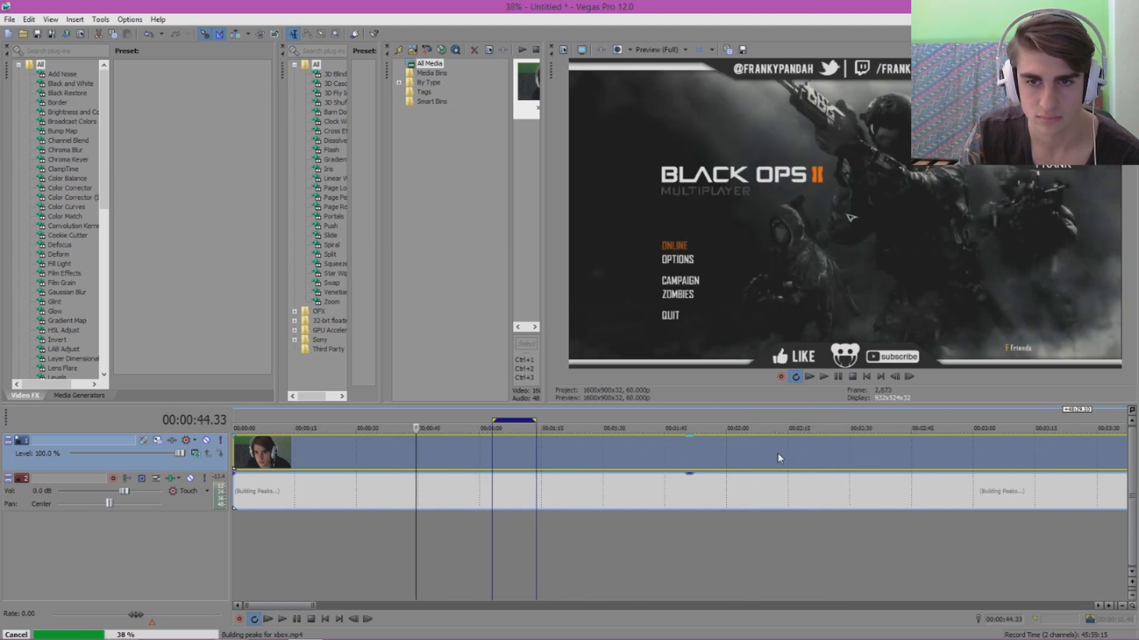
# - Play and scrub the xbox clip between about 00:01:39 and 00:03:16 to look for a cut point around the multiplayer menus
pyautogui.click(640, 457)
pyautogui.click(824, 377)
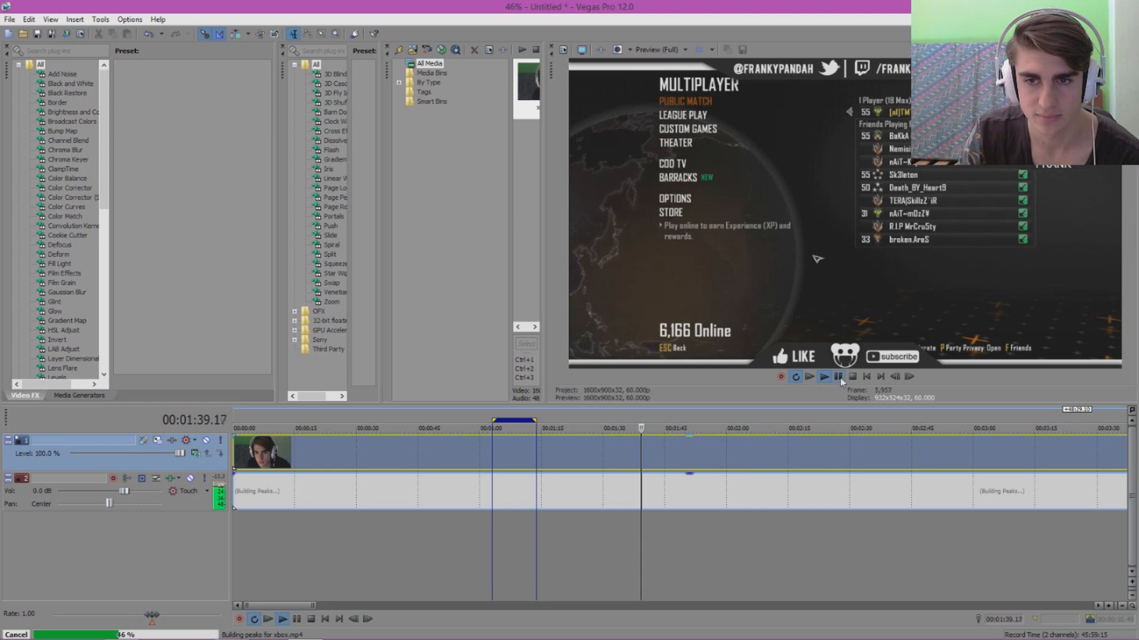
pyautogui.click(825, 422)
pyautogui.click(860, 426)
pyautogui.scroll(-1, 896, 426)
pyautogui.click(749, 425)
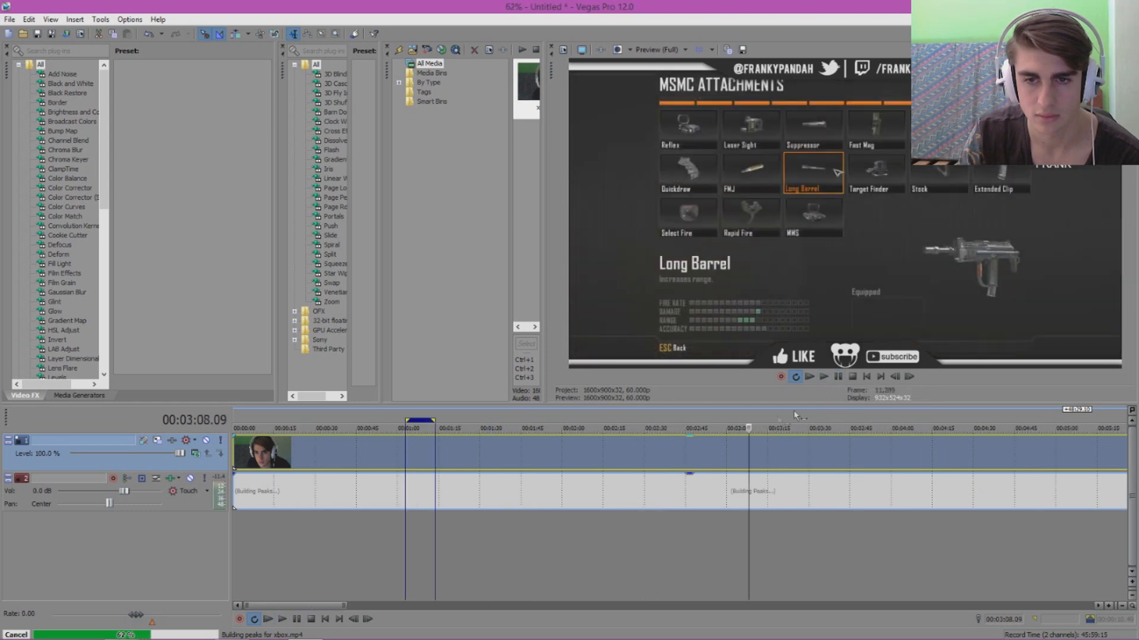
pyautogui.click(736, 422)
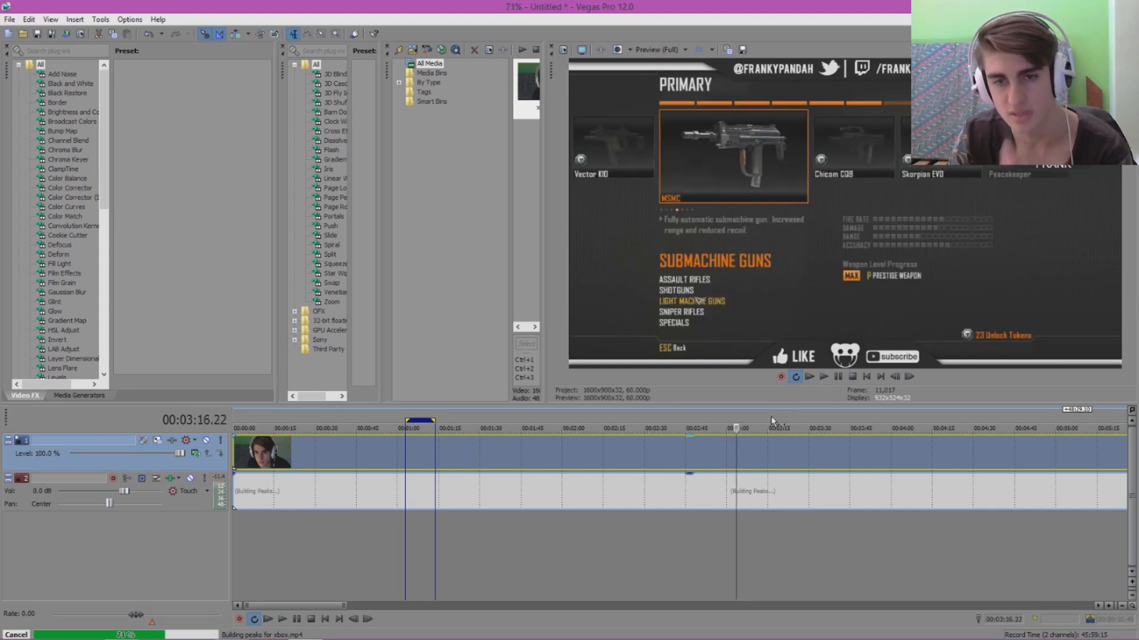
pyautogui.click(771, 425)
pyautogui.click(741, 422)
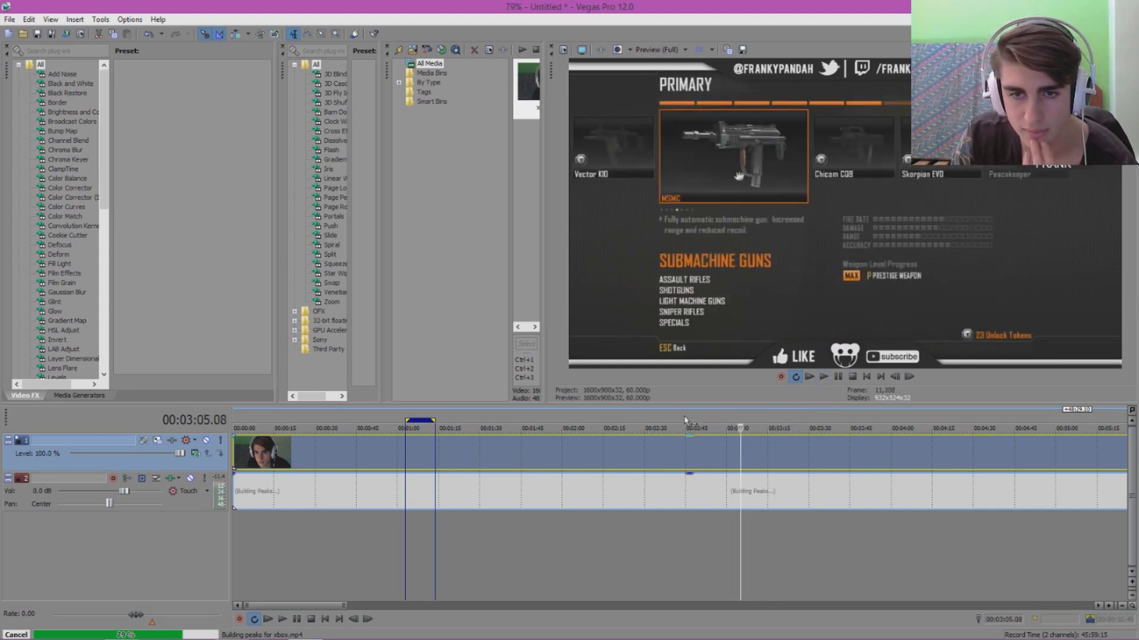
pyautogui.click(683, 421)
pyautogui.click(823, 377)
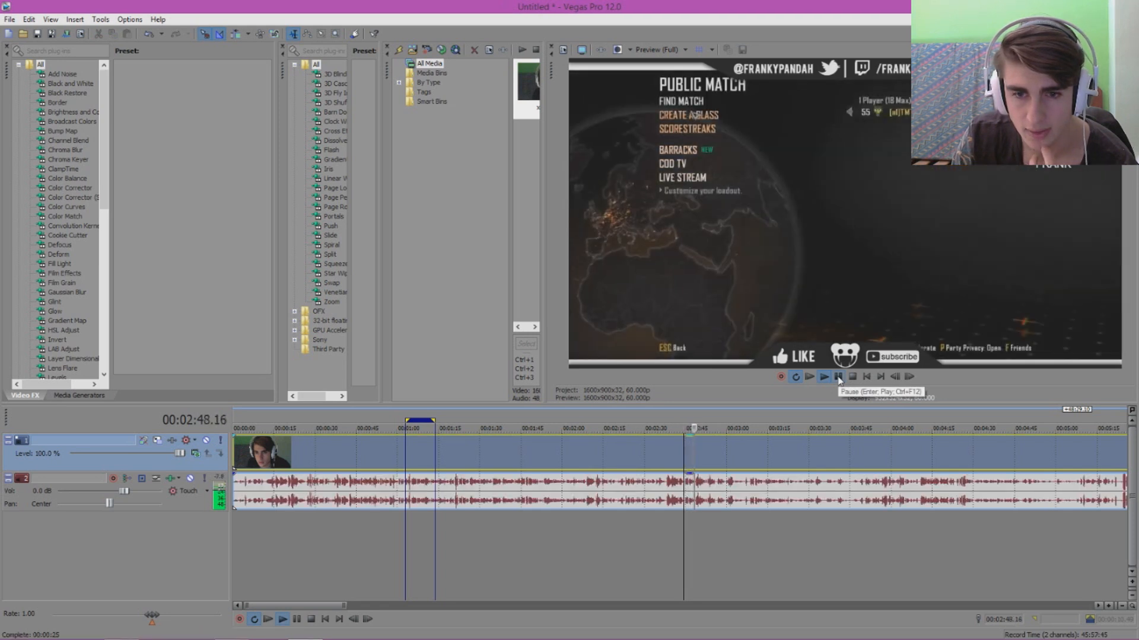
pyautogui.click(838, 377)
# - Split the xbox clip at 00:02:37.43 and delete everything after the cut
pyautogui.click(651, 422)
pyautogui.scroll(3, 653, 424)
pyautogui.click(824, 377)
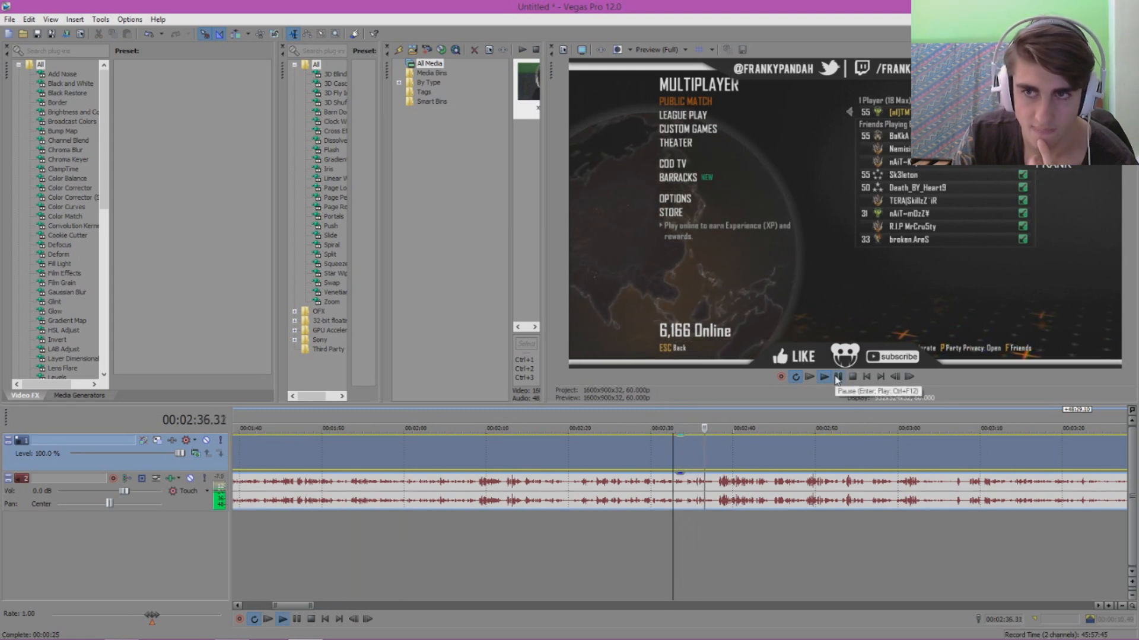
pyautogui.click(836, 378)
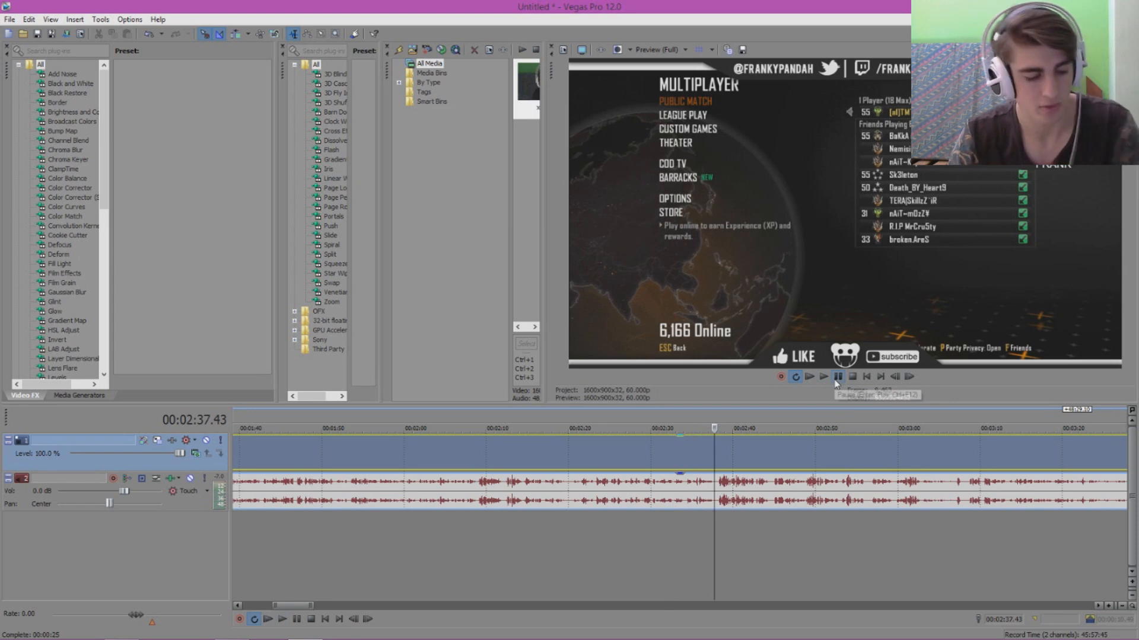
pyautogui.press('s')
pyautogui.scroll(-4, 704, 499)
pyautogui.scroll(-5, 704, 500)
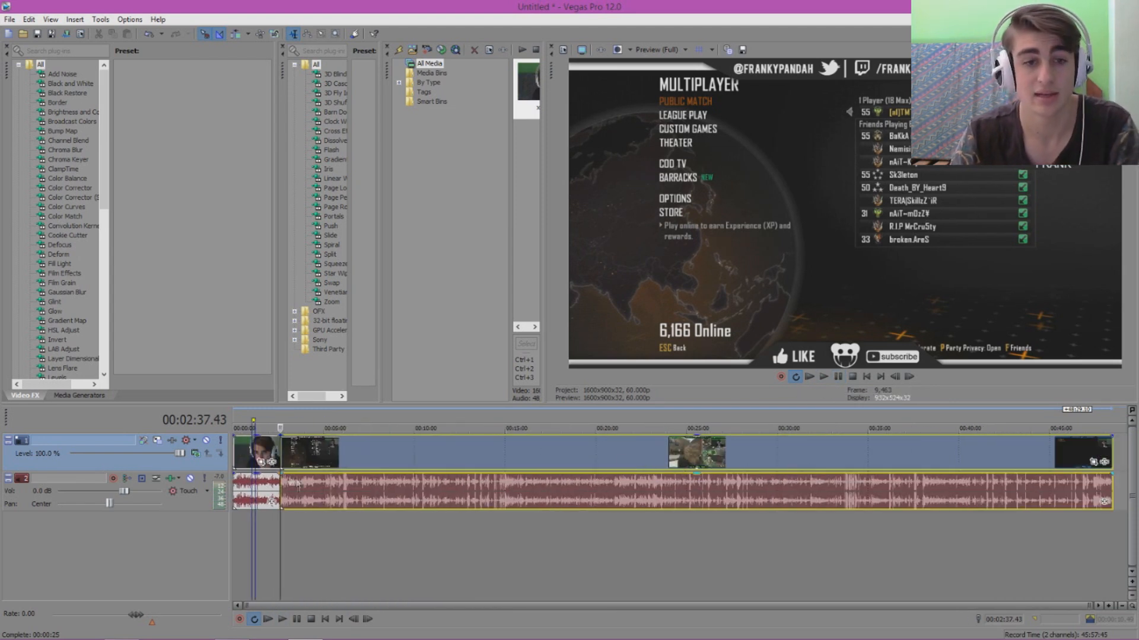
pyautogui.rightClick(608, 453)
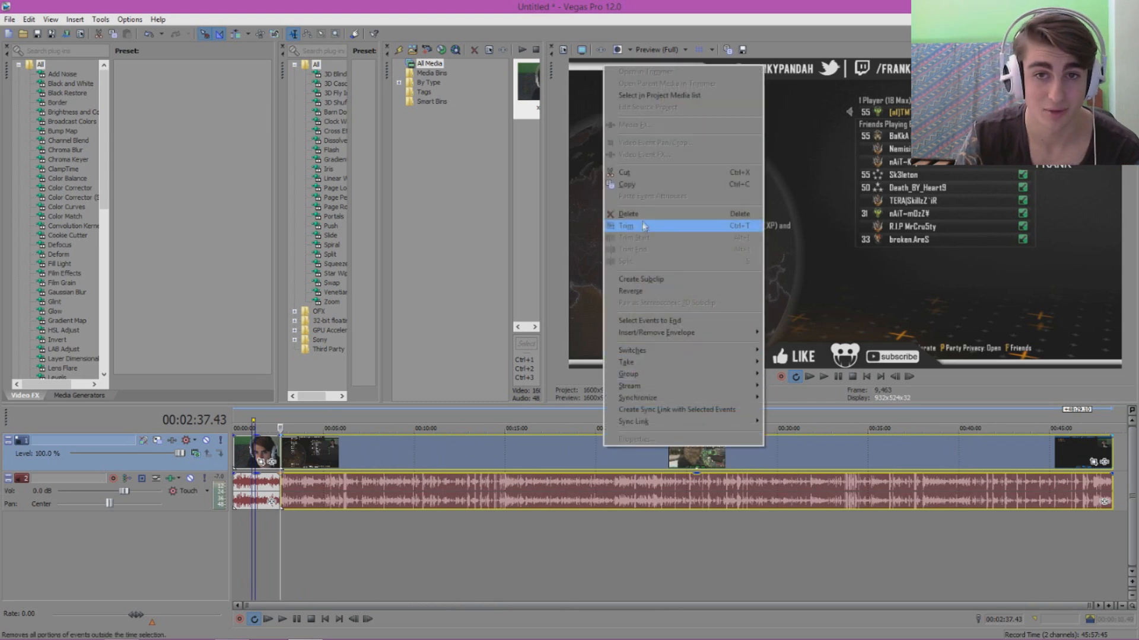
pyautogui.click(643, 213)
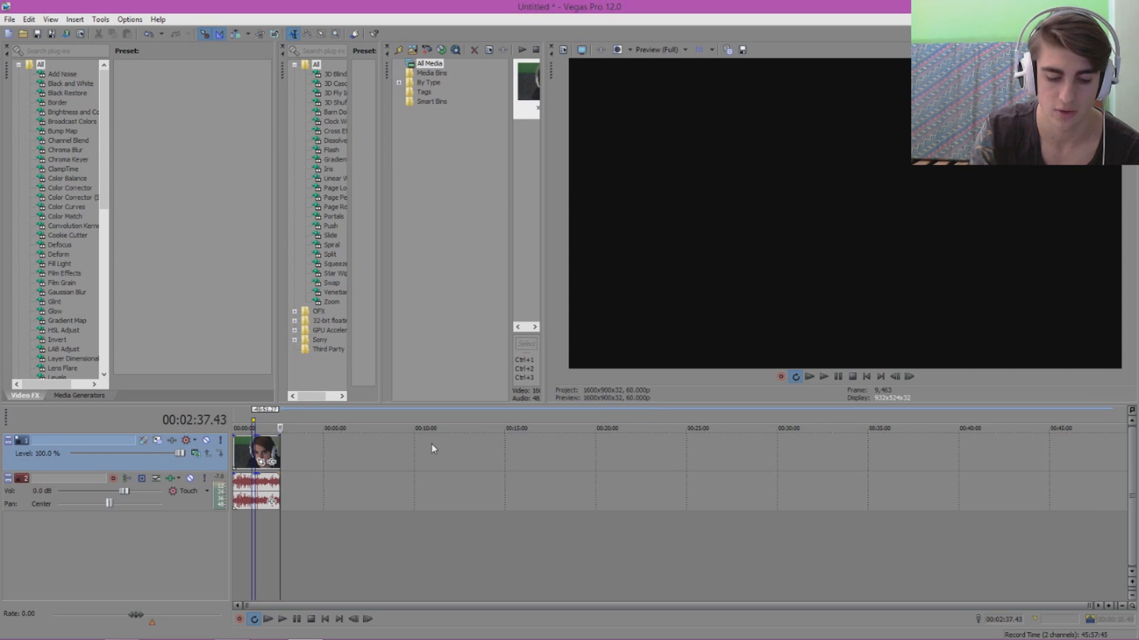
# - Import the banana video from the Desktop folder and place it at 00:02:37.43, directly after the trimmed xbox clip
pyautogui.click(9, 19)
pyautogui.click(27, 43)
pyautogui.click(47, 108)
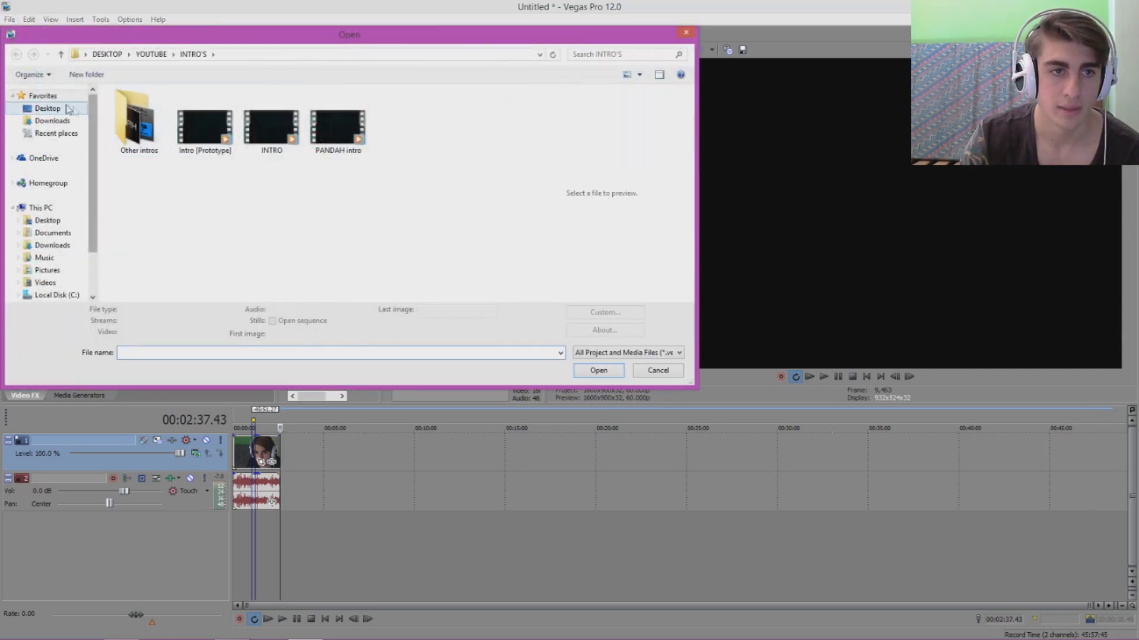
pyautogui.scroll(-10, 439, 178)
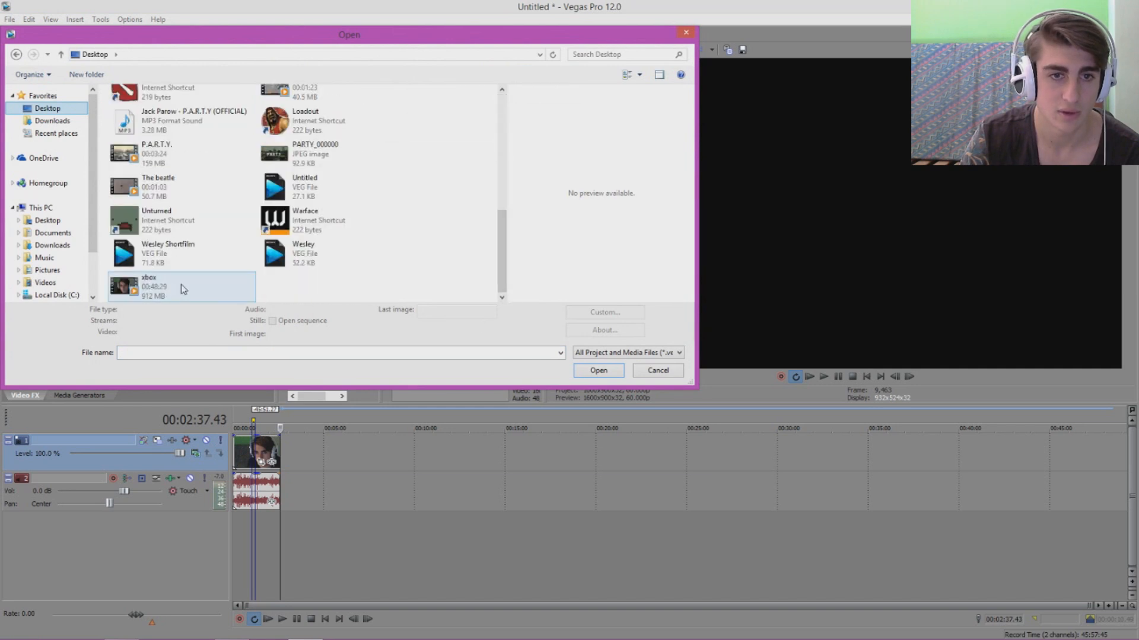
pyautogui.moveTo(502, 243); pyautogui.dragTo(491, 169)
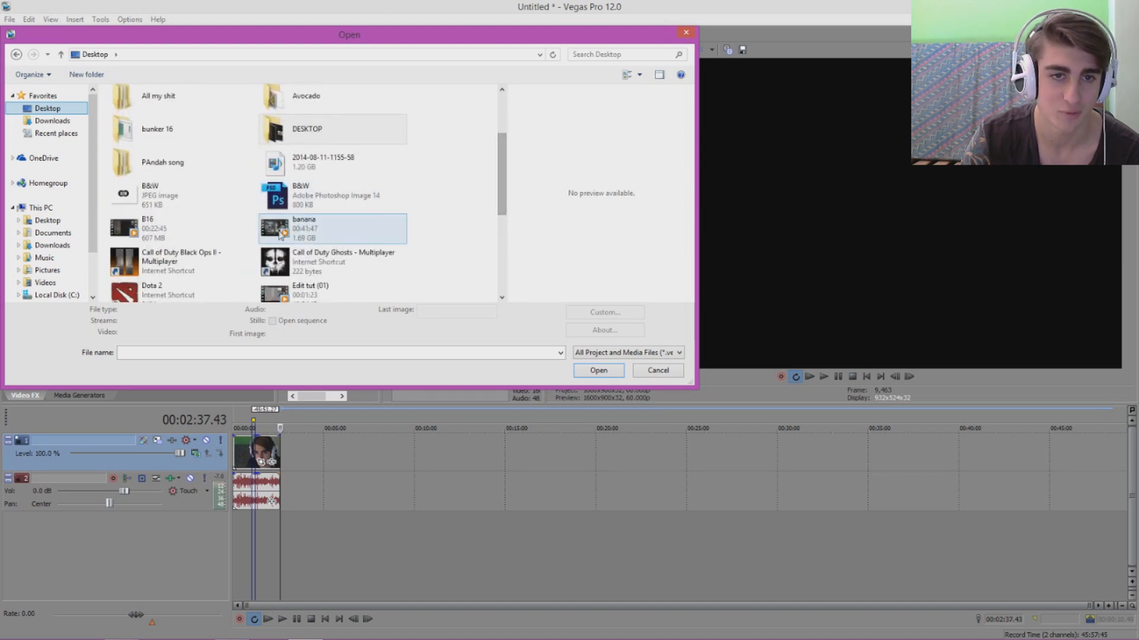
pyautogui.click(281, 234)
pyautogui.click(598, 371)
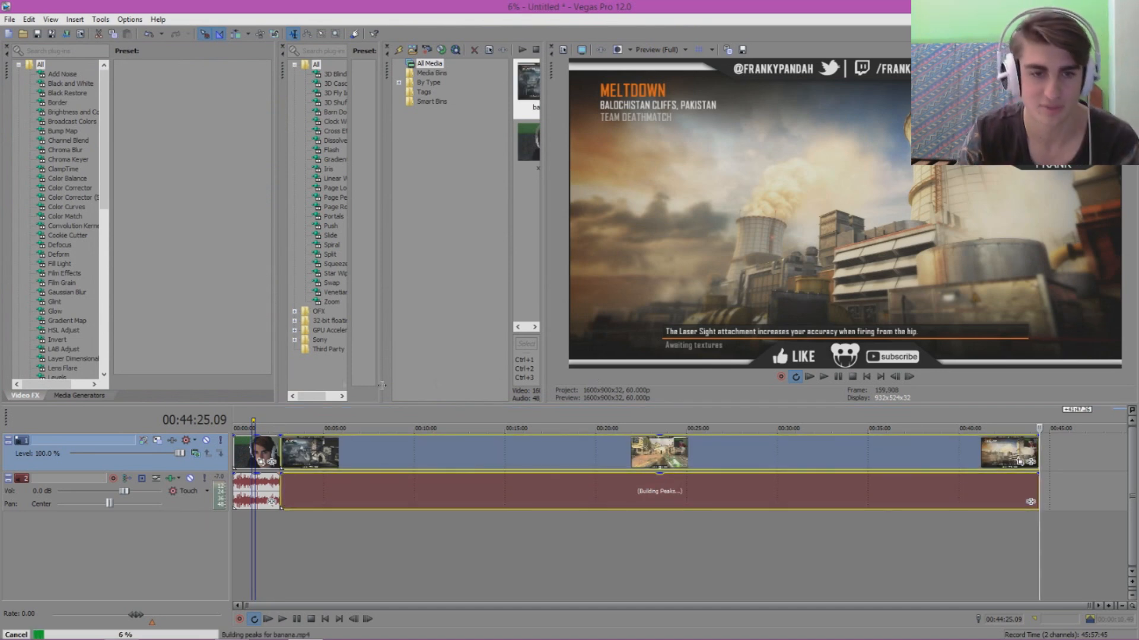
# - Scrub the banana clip between 00:02:37.43 and 00:07:48.52 to look for where its gameplay begins
pyautogui.click(285, 425)
pyautogui.scroll(5, 722, 498)
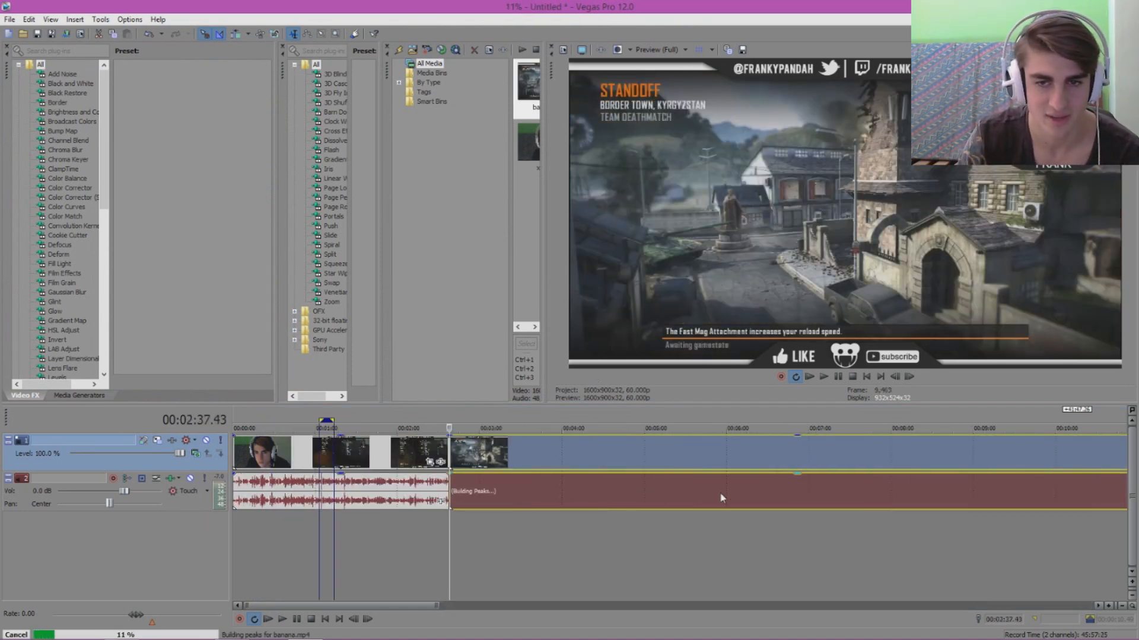
pyautogui.scroll(-5, 722, 497)
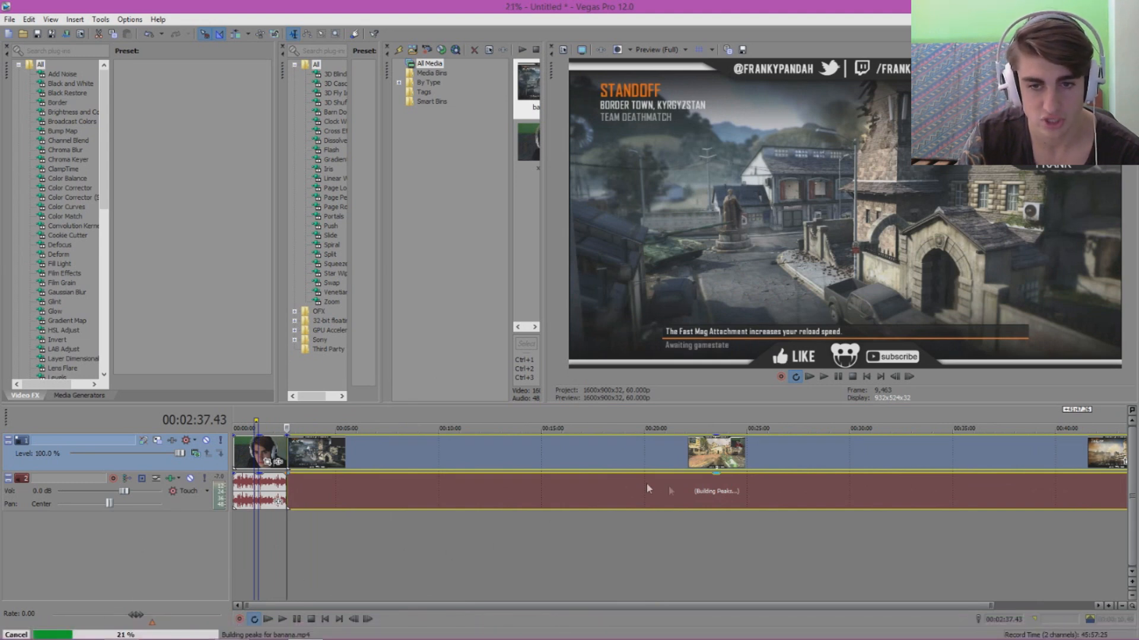
pyautogui.click(393, 462)
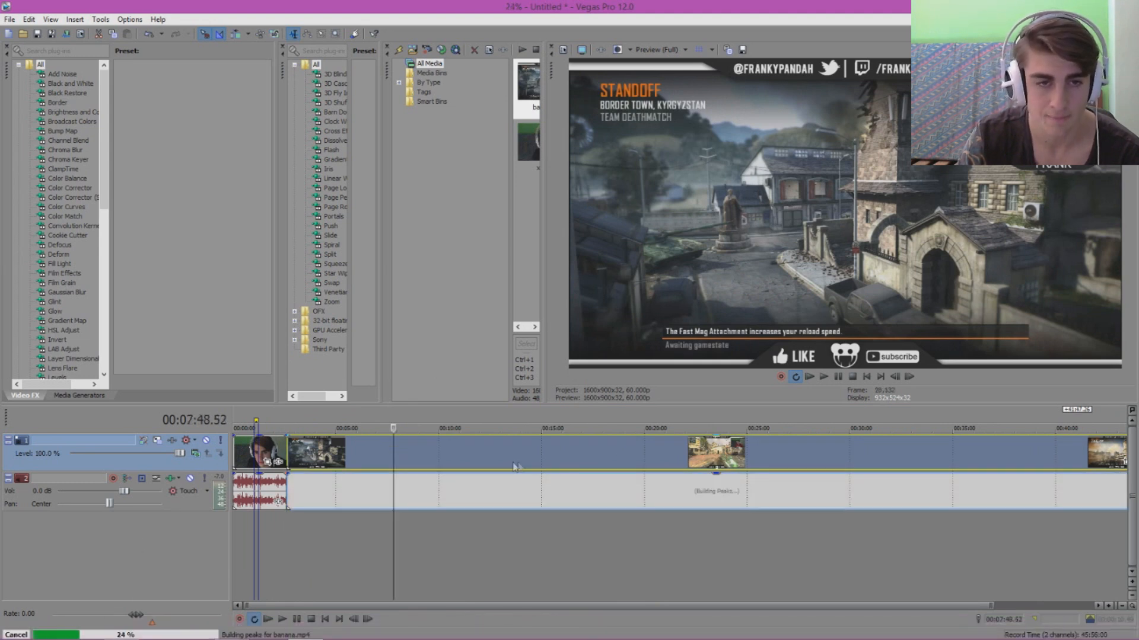
pyautogui.scroll(-1, 675, 511)
pyautogui.scroll(1, 668, 508)
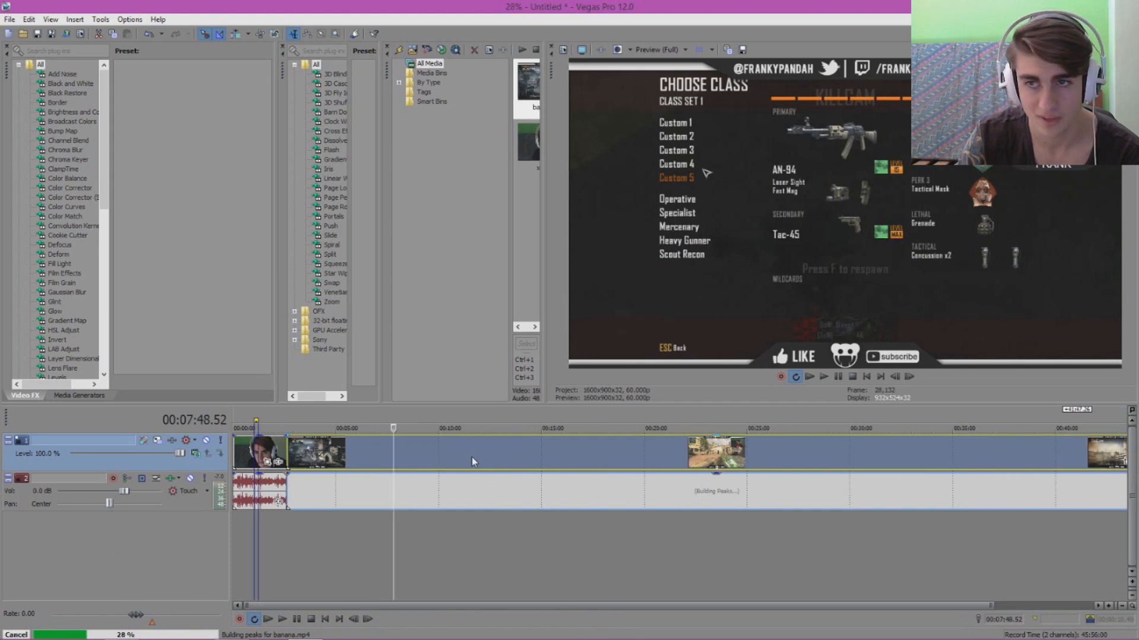
pyautogui.scroll(2, 471, 457)
pyautogui.click(377, 443)
pyautogui.click(348, 460)
pyautogui.scroll(2, 355, 461)
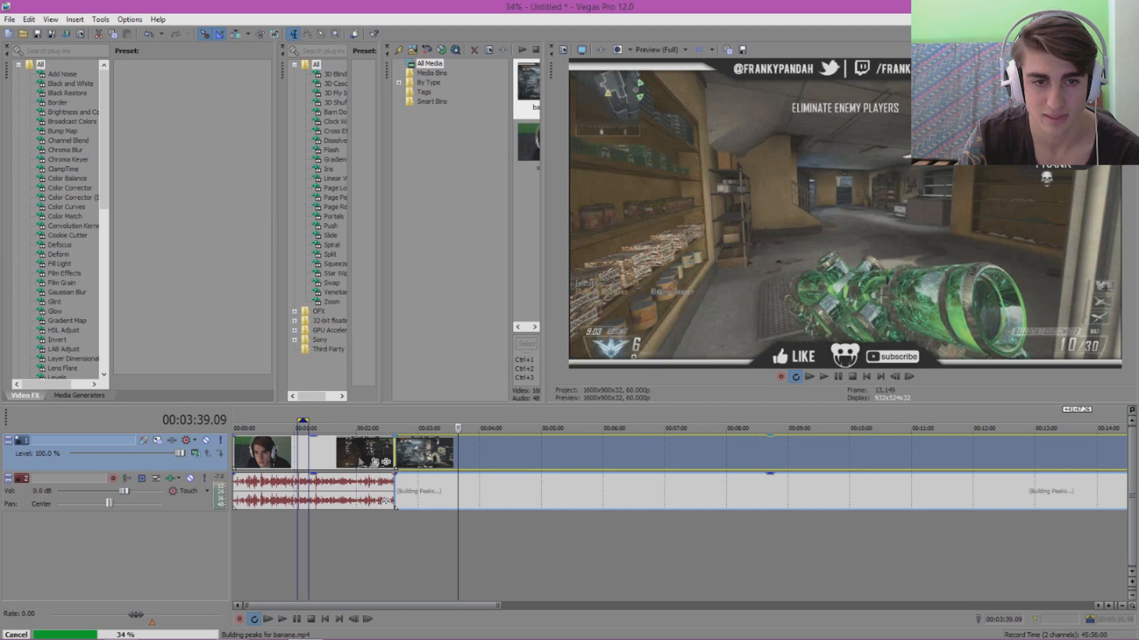
# - Play the banana clip from 00:03:16.05 and again from about 00:04:25 to check the loading screen and gameplay
pyautogui.click(436, 463)
pyautogui.scroll(2, 436, 463)
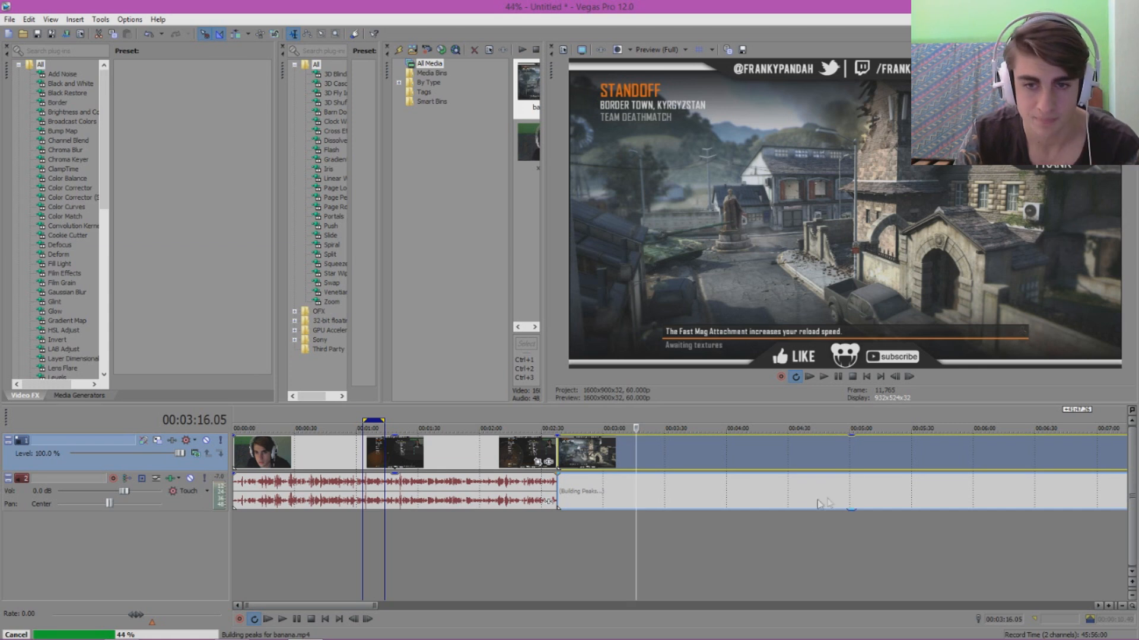
pyautogui.scroll(-4, 777, 506)
pyautogui.scroll(3, 777, 505)
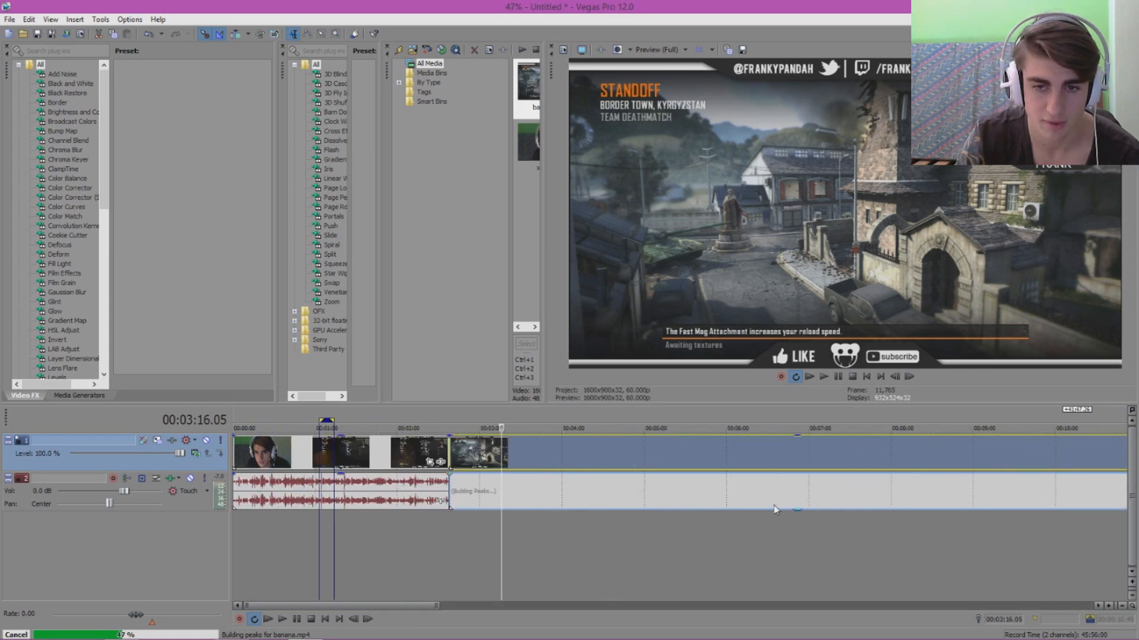
pyautogui.scroll(2, 776, 509)
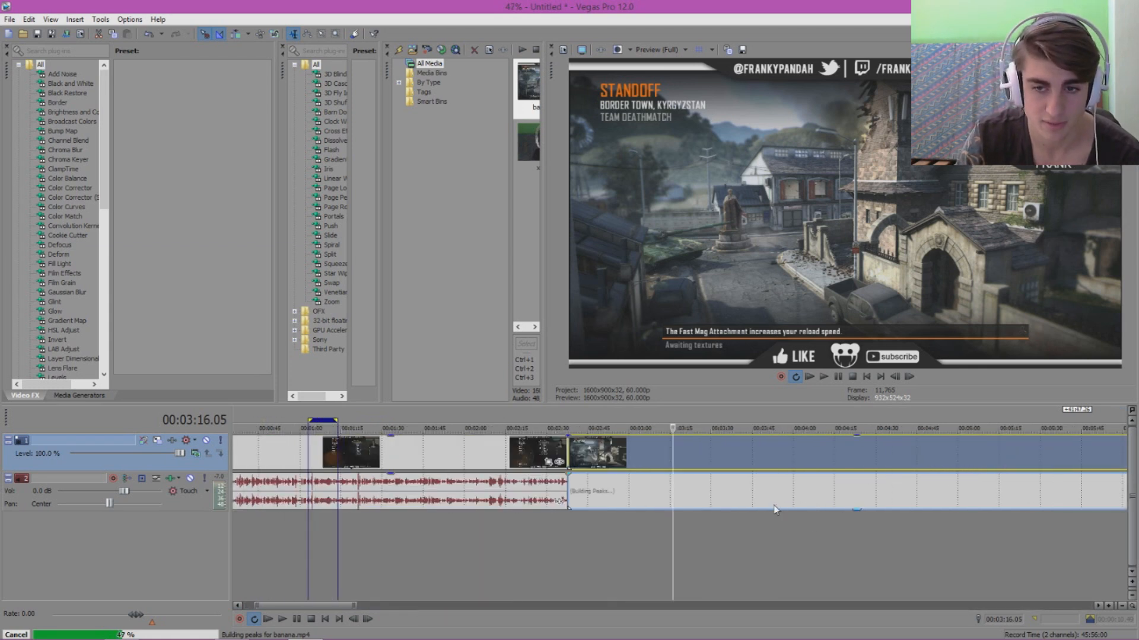
pyautogui.click(833, 381)
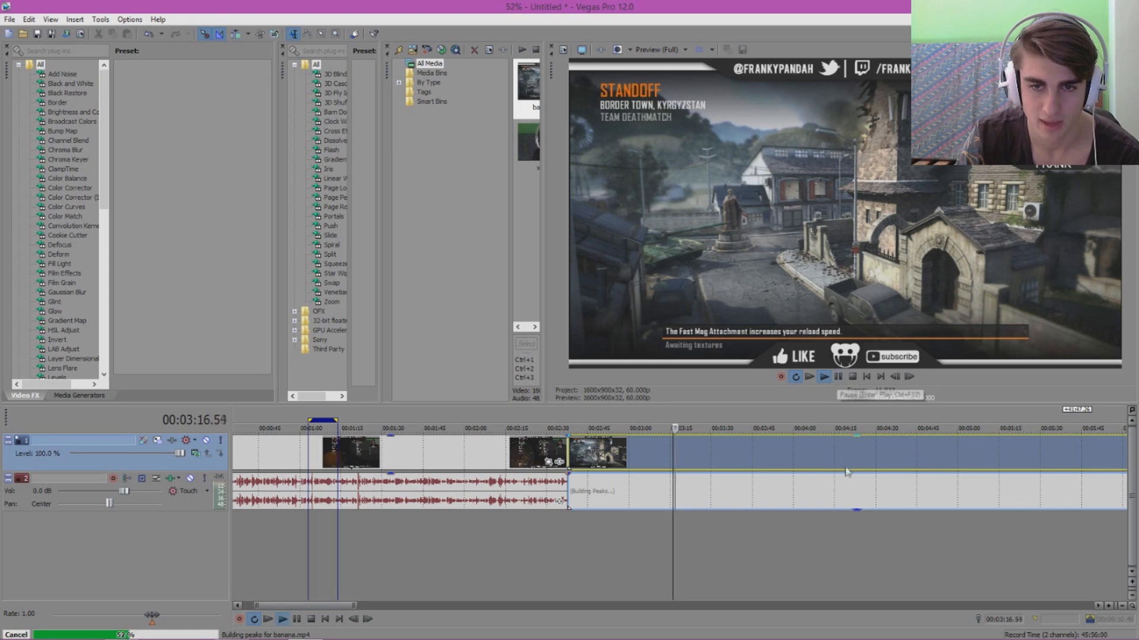
pyautogui.click(860, 509)
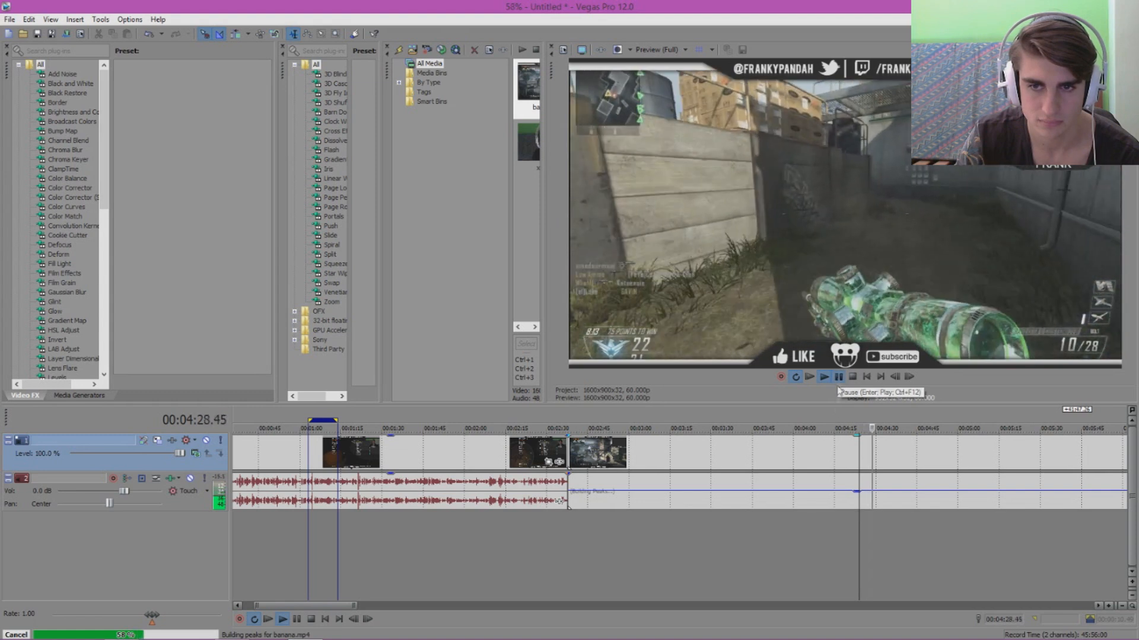
pyautogui.click(838, 378)
# - Scrub the banana clip between 00:03:10.02 and 00:04:14.03 to narrow down the transition from loading screen to gameplay
pyautogui.click(832, 486)
pyautogui.scroll(-1, 902, 482)
pyautogui.scroll(1, 902, 480)
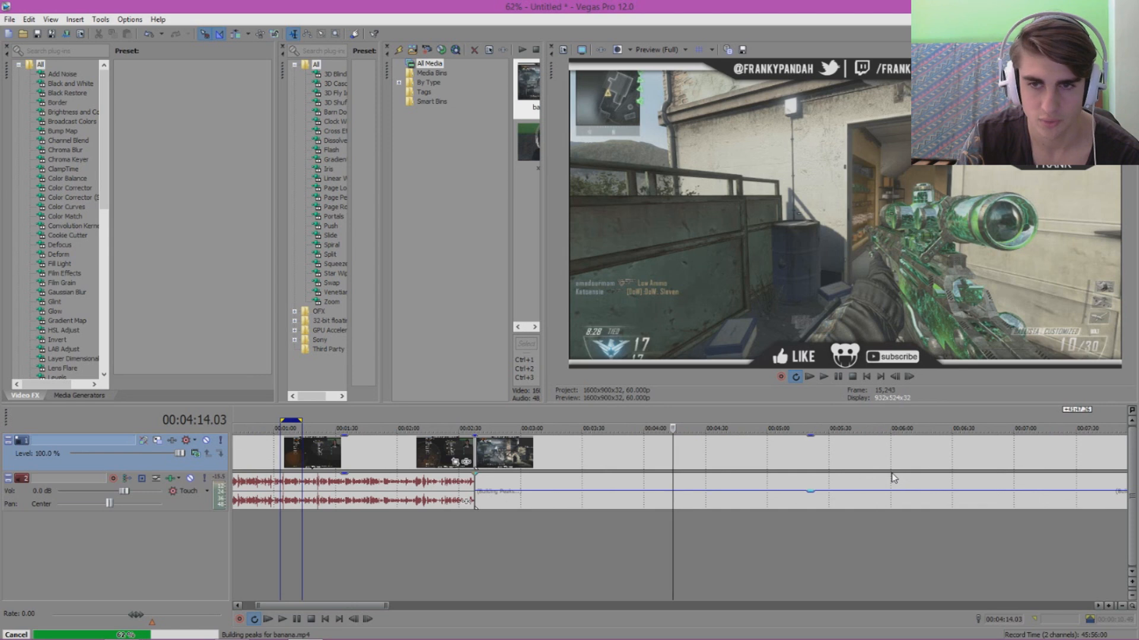
pyautogui.click(627, 491)
pyautogui.scroll(2, 777, 486)
pyautogui.scroll(-1, 776, 483)
pyautogui.scroll(2, 776, 483)
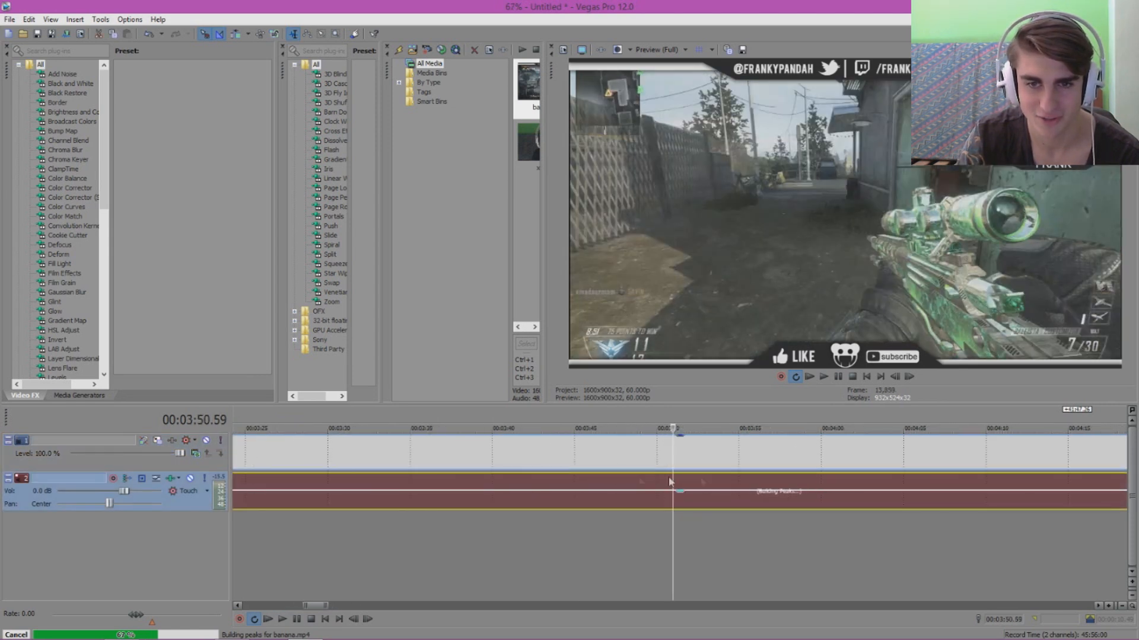
pyautogui.click(558, 480)
pyautogui.scroll(-2, 591, 485)
pyautogui.click(582, 489)
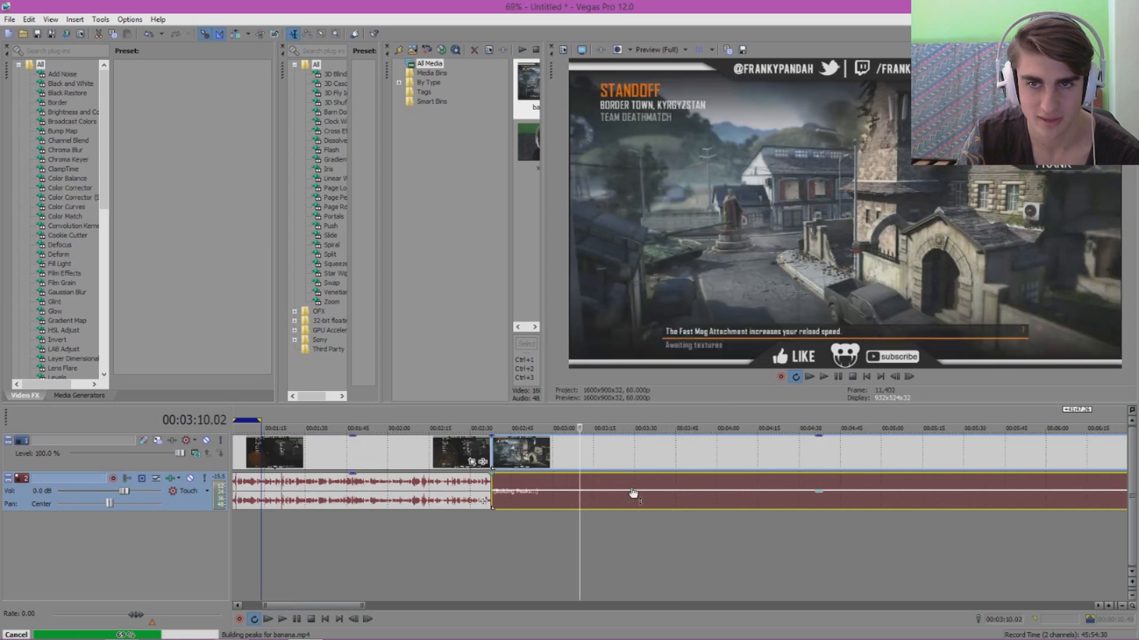
pyautogui.click(601, 490)
pyautogui.moveTo(642, 493)
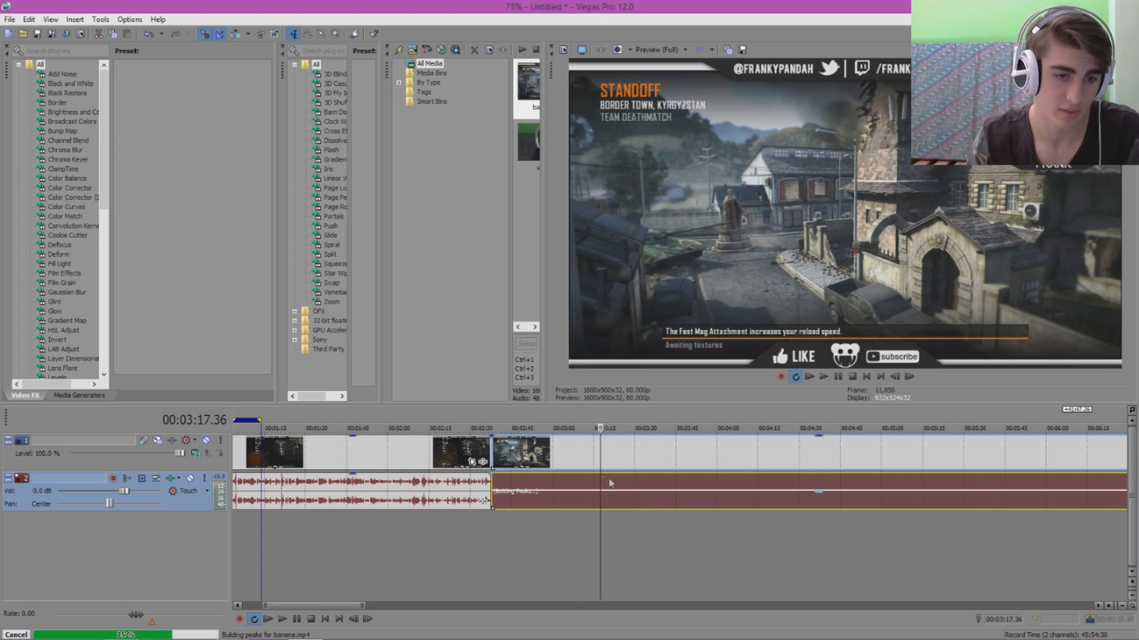
pyautogui.moveTo(639, 493); pyautogui.dragTo(640, 491)
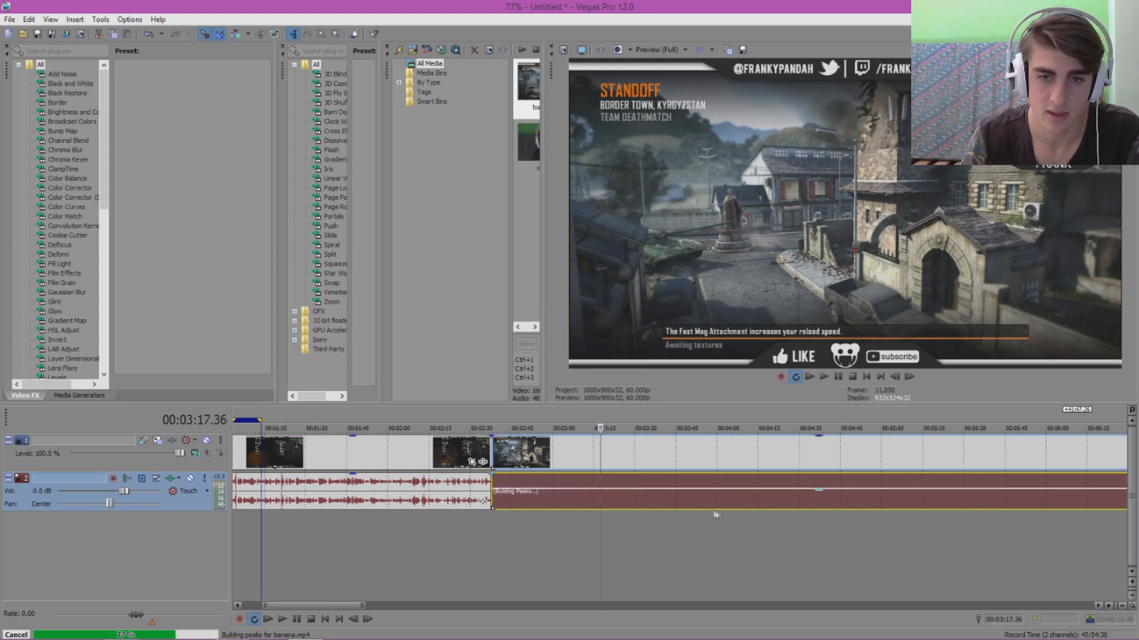
pyautogui.click(655, 496)
pyautogui.scroll(-2, 755, 507)
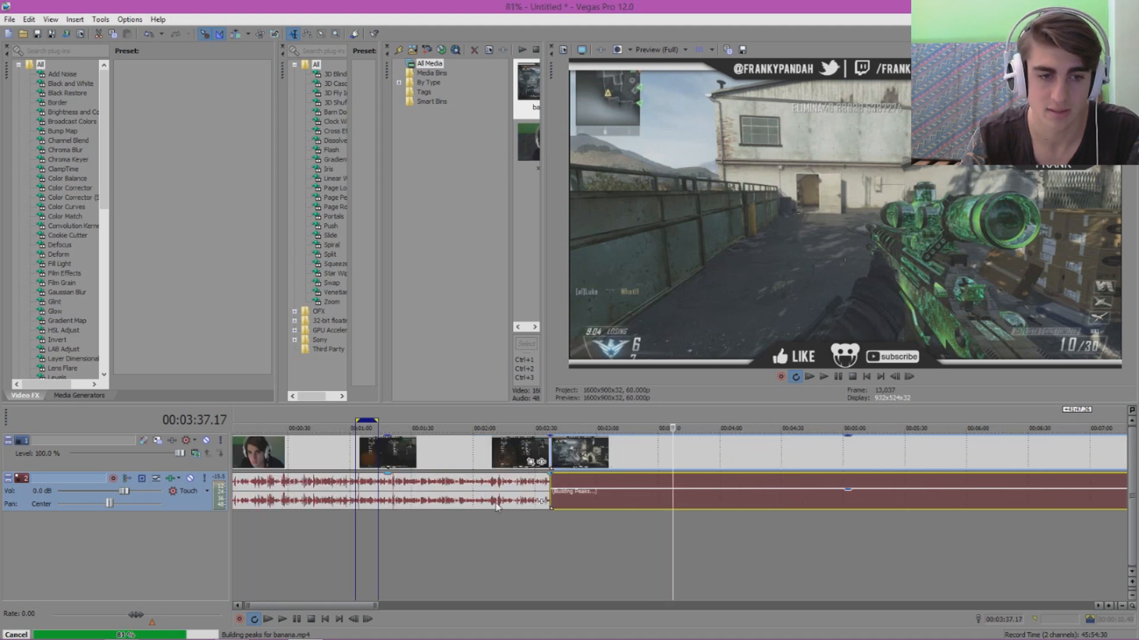
pyautogui.scroll(-5, 656, 527)
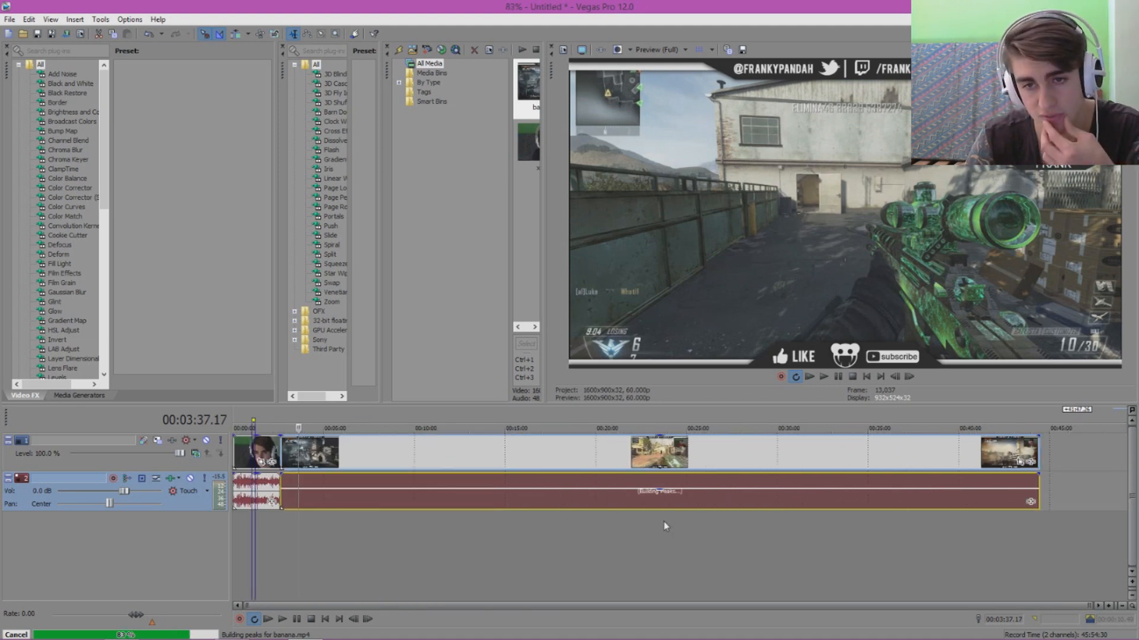
# - Use the banana clip's waveform and playback between about 00:03:23 and 00:03:32 to find where the commentary starts
pyautogui.scroll(3, 505, 504)
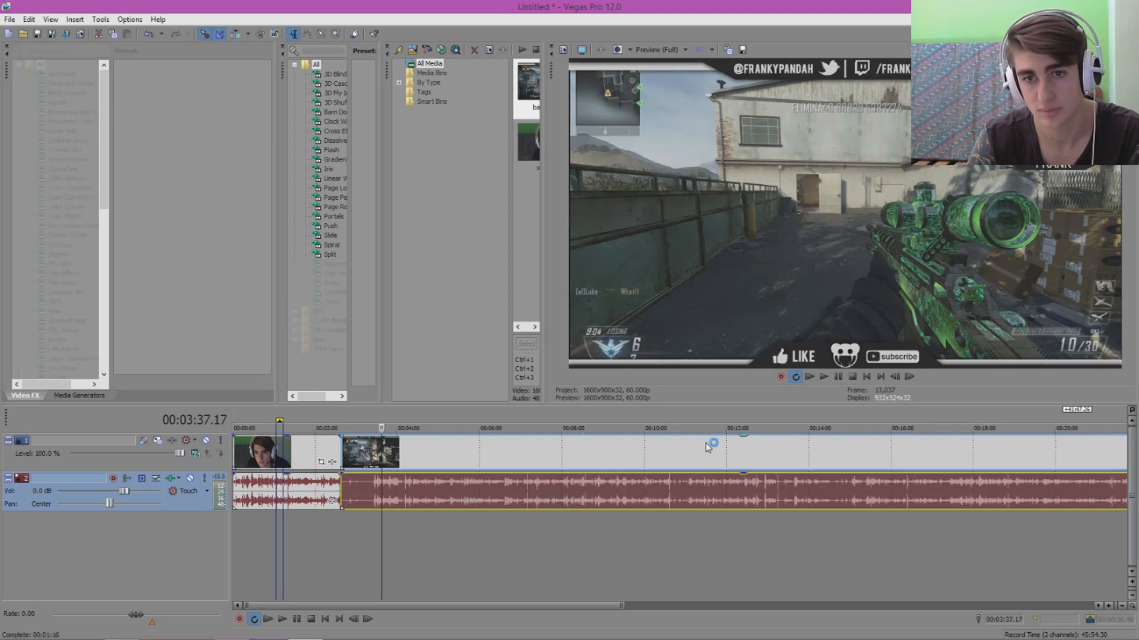
pyautogui.scroll(2, 389, 489)
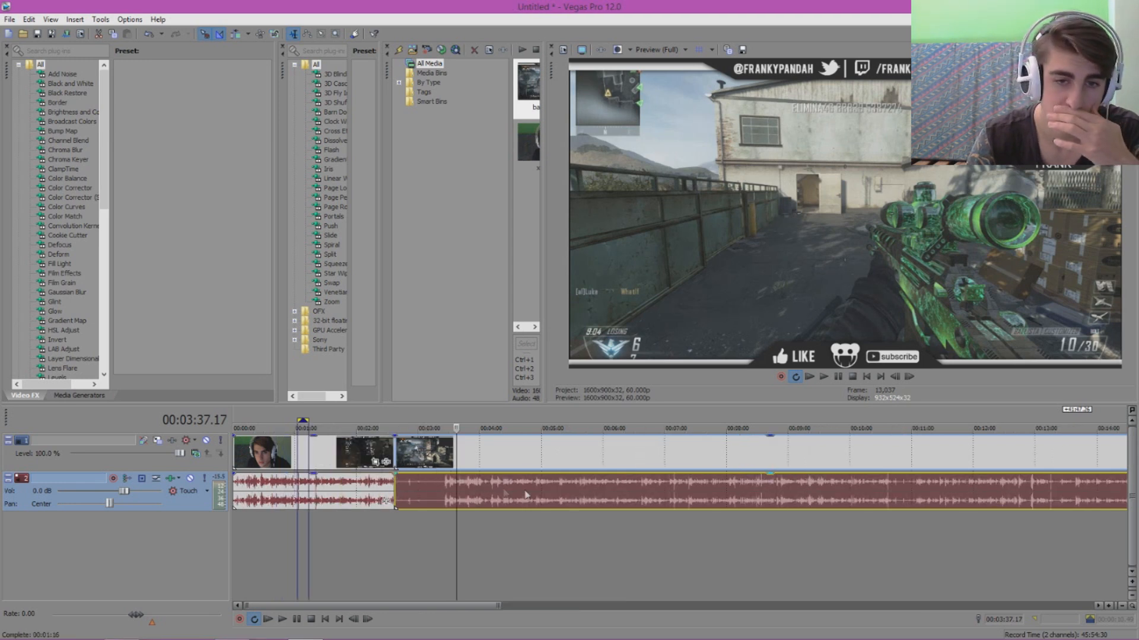
pyautogui.scroll(1, 639, 494)
pyautogui.click(514, 497)
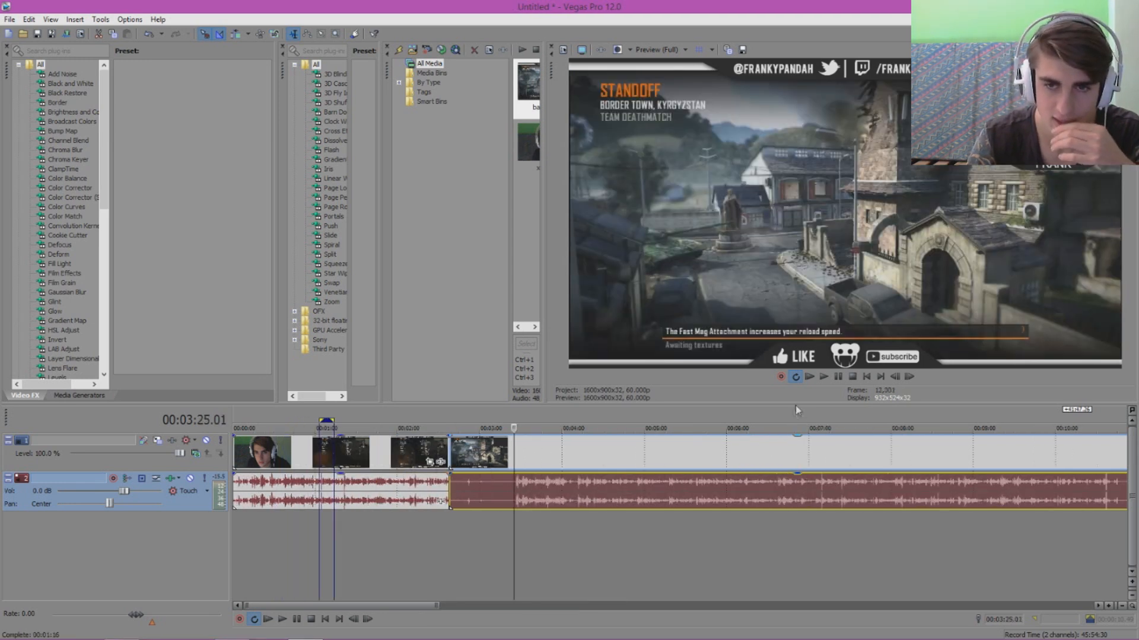
pyautogui.click(824, 377)
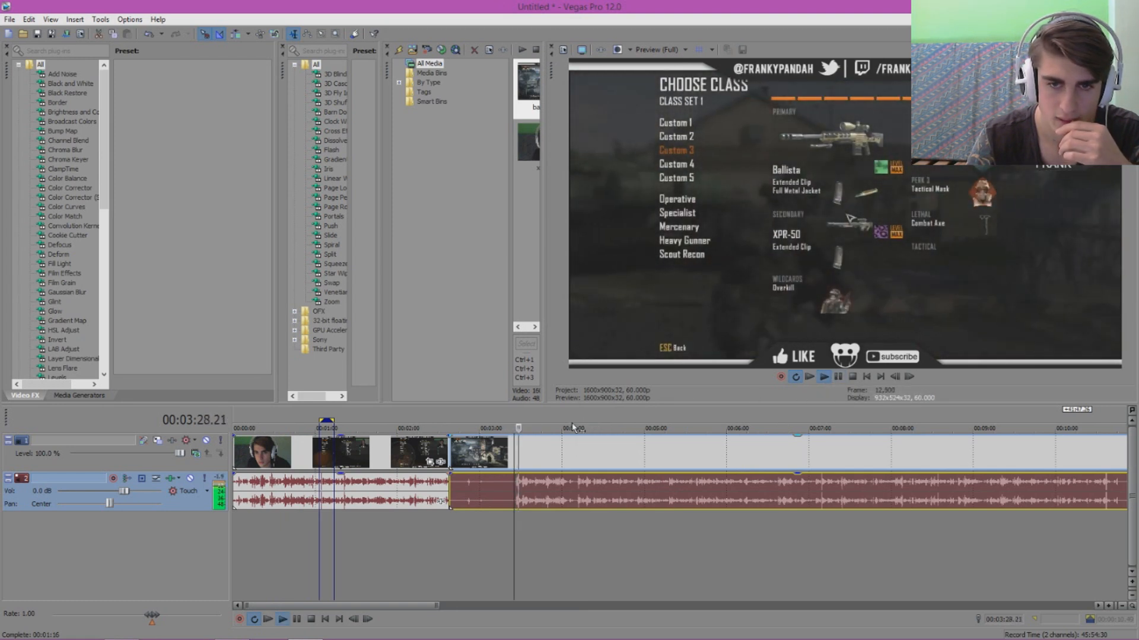
pyautogui.click(573, 423)
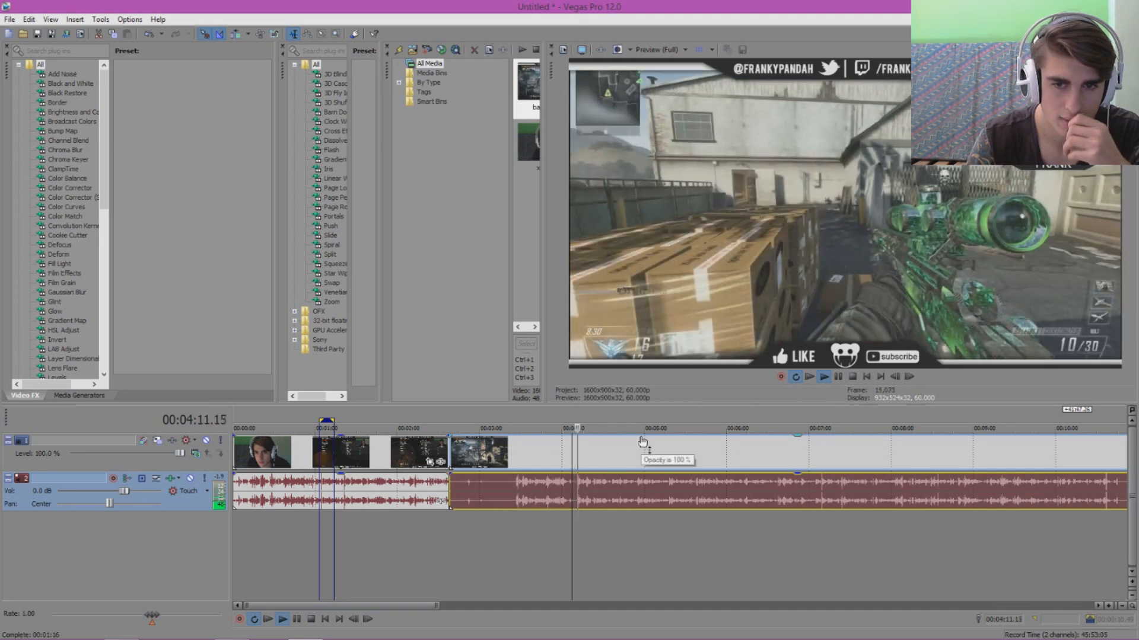
pyautogui.scroll(3, 642, 442)
pyautogui.click(540, 428)
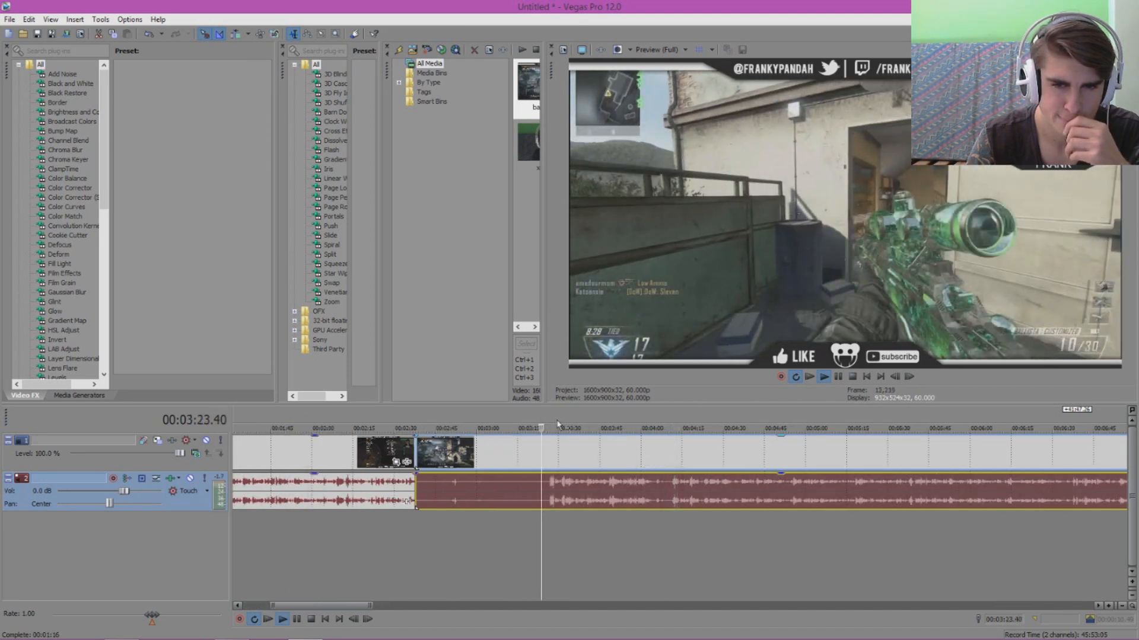
pyautogui.scroll(1, 637, 452)
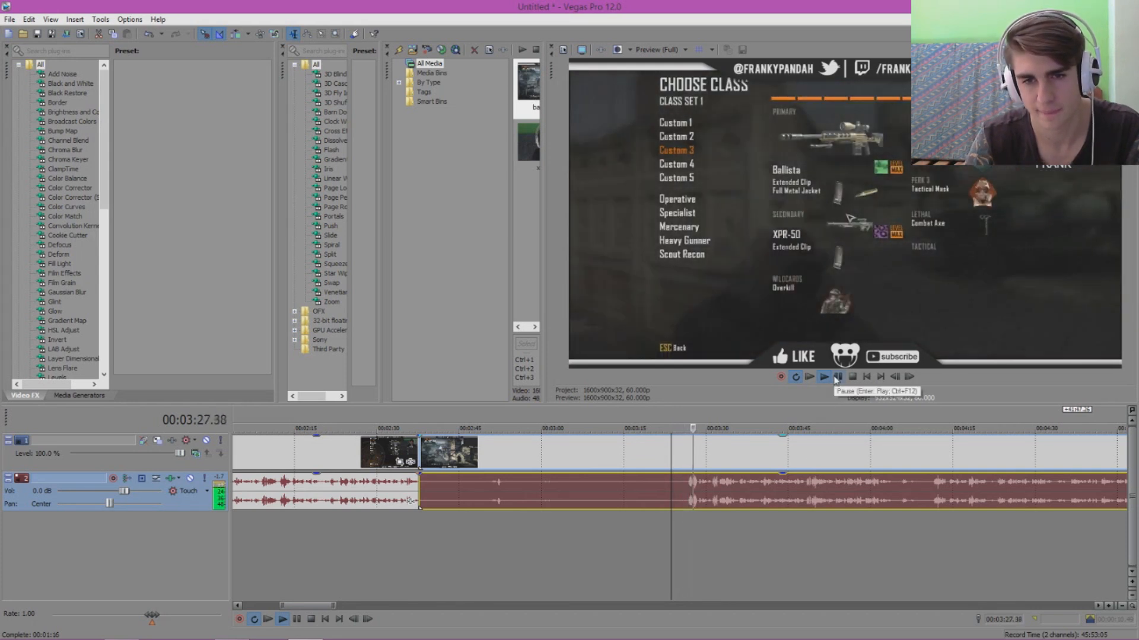
pyautogui.click(837, 377)
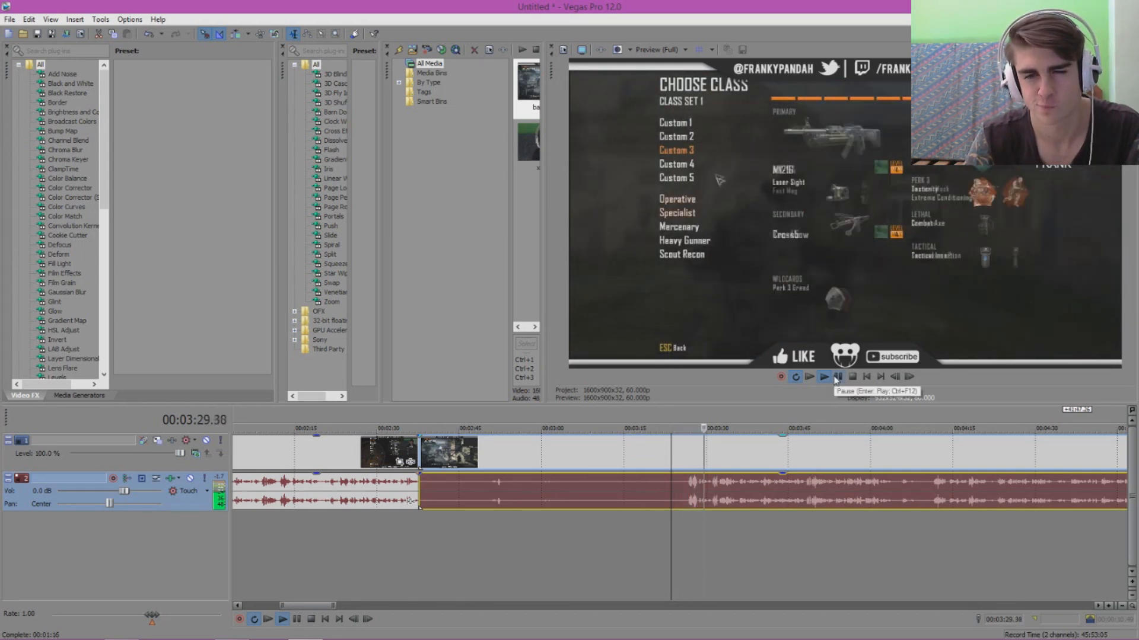
pyautogui.click(825, 377)
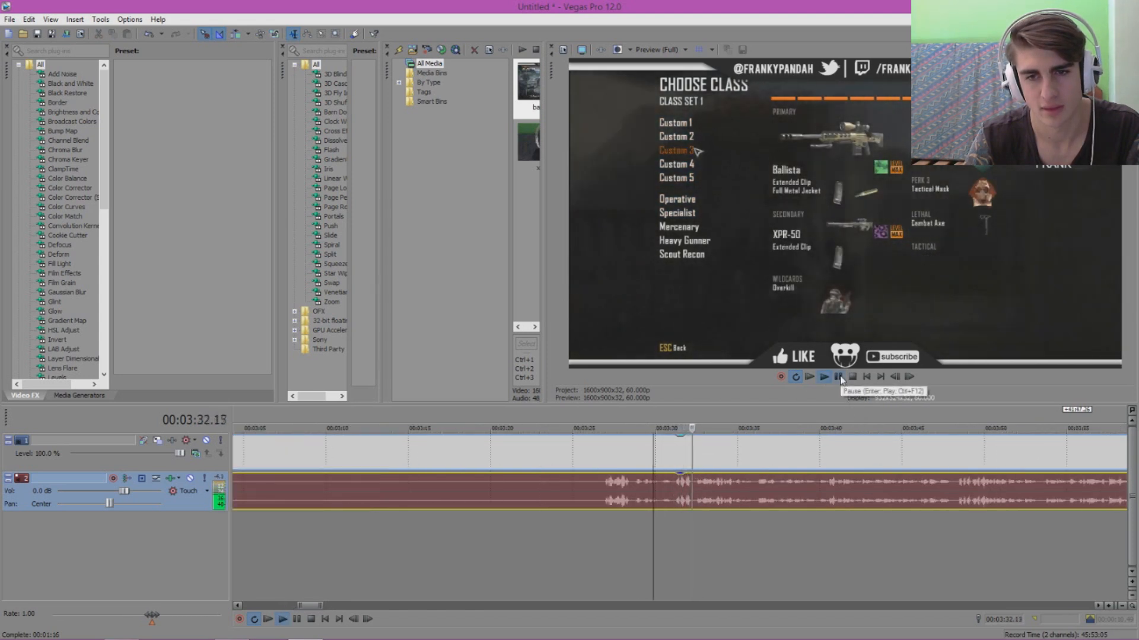
pyautogui.click(837, 377)
# - Split the banana clip at 00:03:31.05 and delete the part before the cut
pyautogui.click(675, 498)
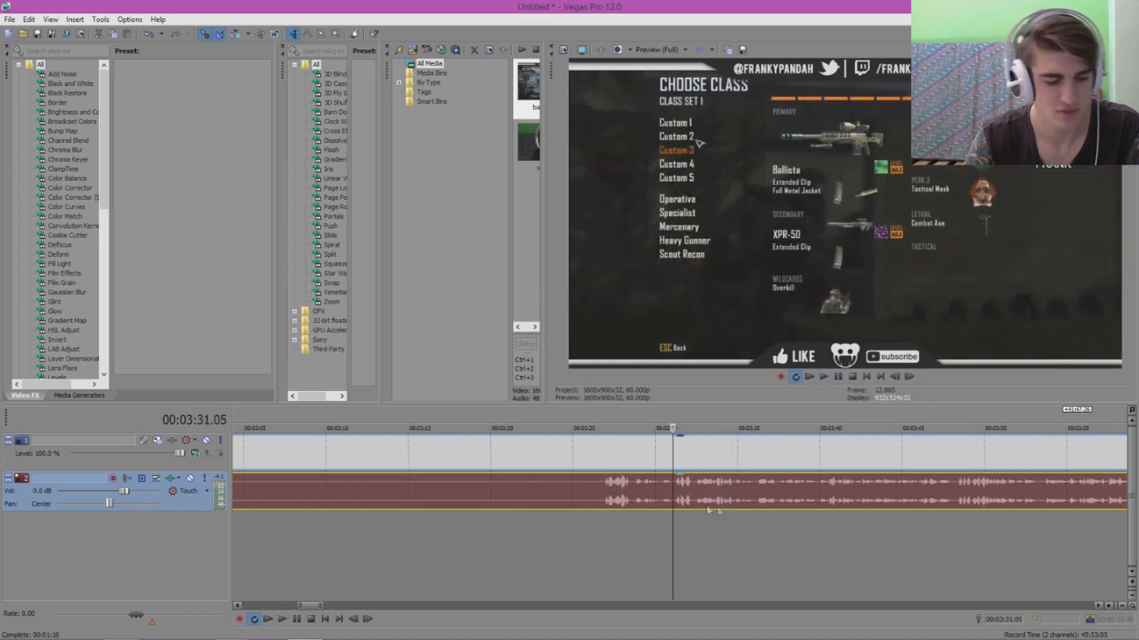
pyautogui.press('s')
pyautogui.scroll(-4, 711, 513)
pyautogui.click(585, 465)
pyautogui.press('Delete')
# - Move the remaining banana clip back so it starts directly at the end of the xbox clip
pyautogui.moveTo(740, 455); pyautogui.dragTo(585, 458)
pyautogui.scroll(3, 566, 452)
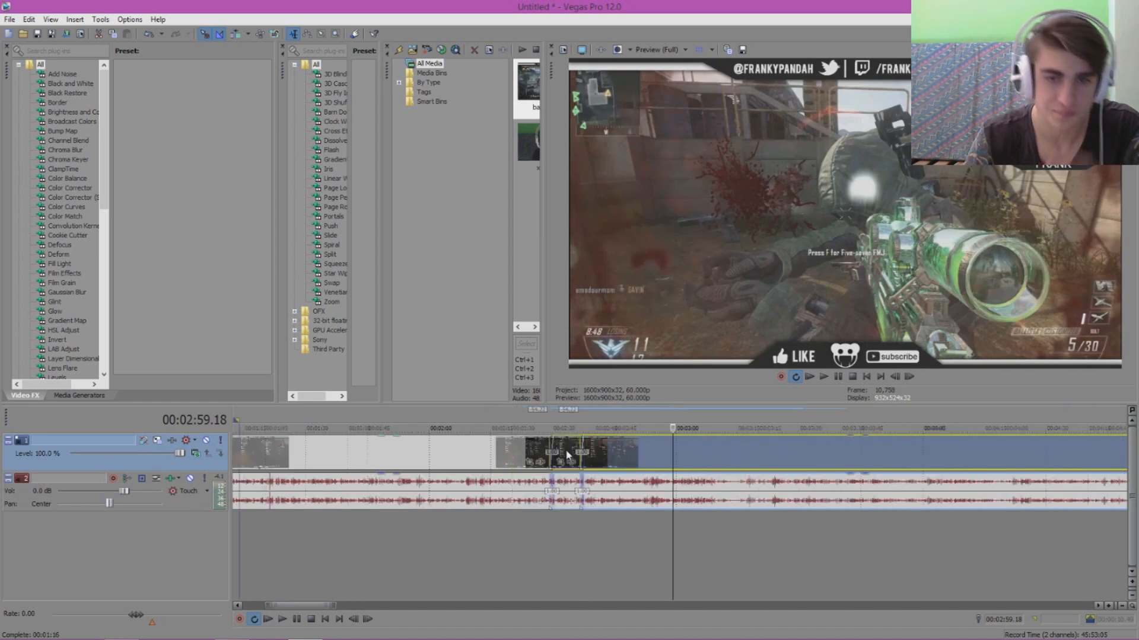
pyautogui.scroll(4, 567, 457)
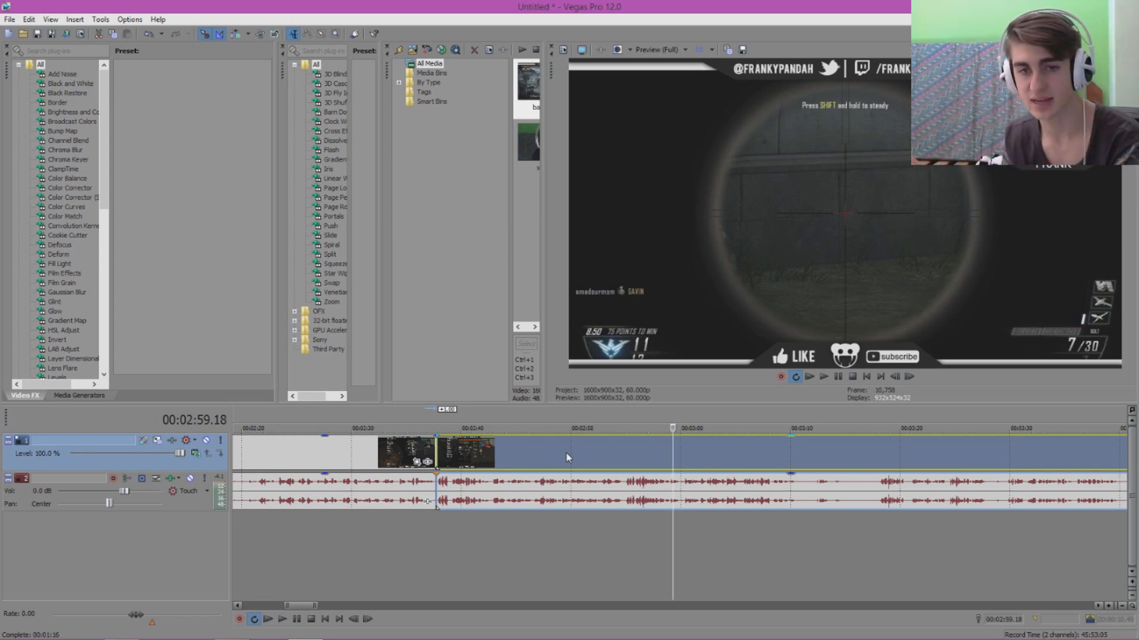
# - Insert a new video track above and move the banana video onto it, starting exactly where the xbox clip ends
pyautogui.scroll(-5, 523, 466)
pyautogui.moveTo(634, 452)
pyautogui.mouseDown()
pyautogui.moveTo(694, 452)
pyautogui.moveTo(649, 452)
pyautogui.mouseUp()
pyautogui.rightClick(187, 556)
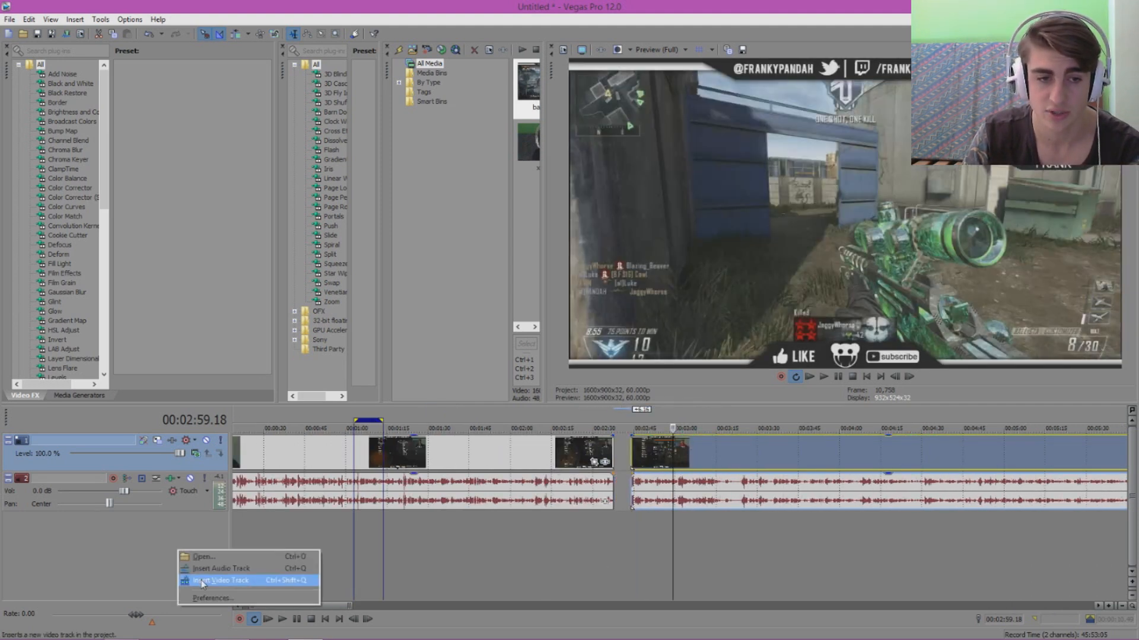
pyautogui.click(200, 584)
pyautogui.moveTo(695, 489); pyautogui.dragTo(651, 455)
pyautogui.moveTo(647, 530)
pyautogui.mouseDown()
pyautogui.moveTo(598, 529)
pyautogui.moveTo(639, 531)
pyautogui.mouseUp()
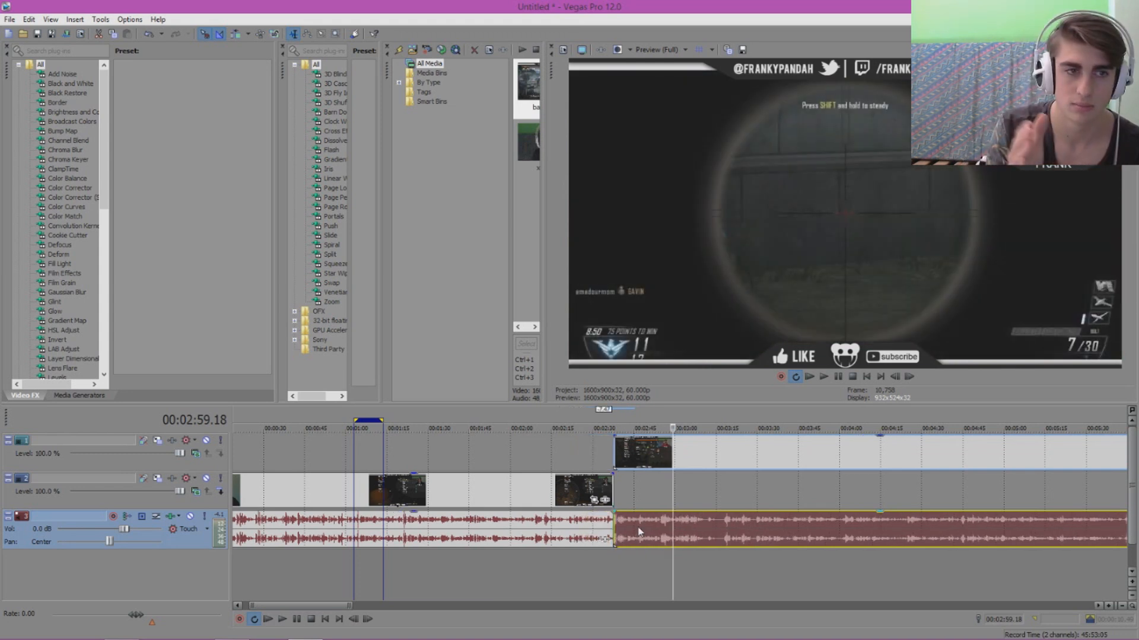
# - Move the banana video back onto the xbox clip's track, starting where that clip ends, and delete the empty upper video track
pyautogui.moveTo(717, 457); pyautogui.dragTo(719, 500)
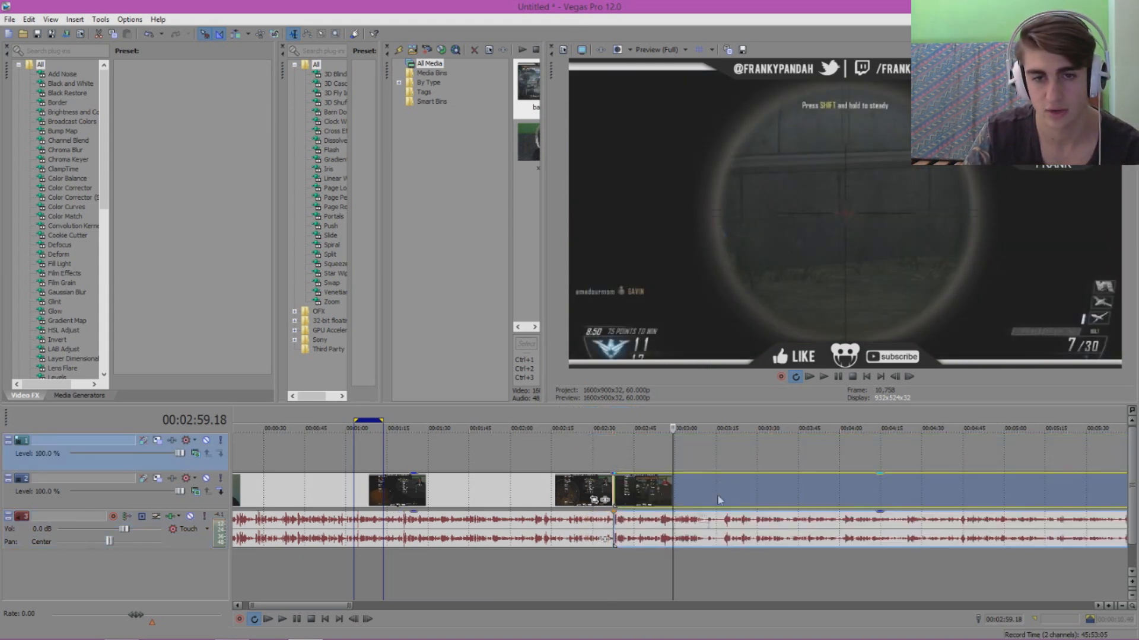
pyautogui.moveTo(639, 484); pyautogui.dragTo(637, 483)
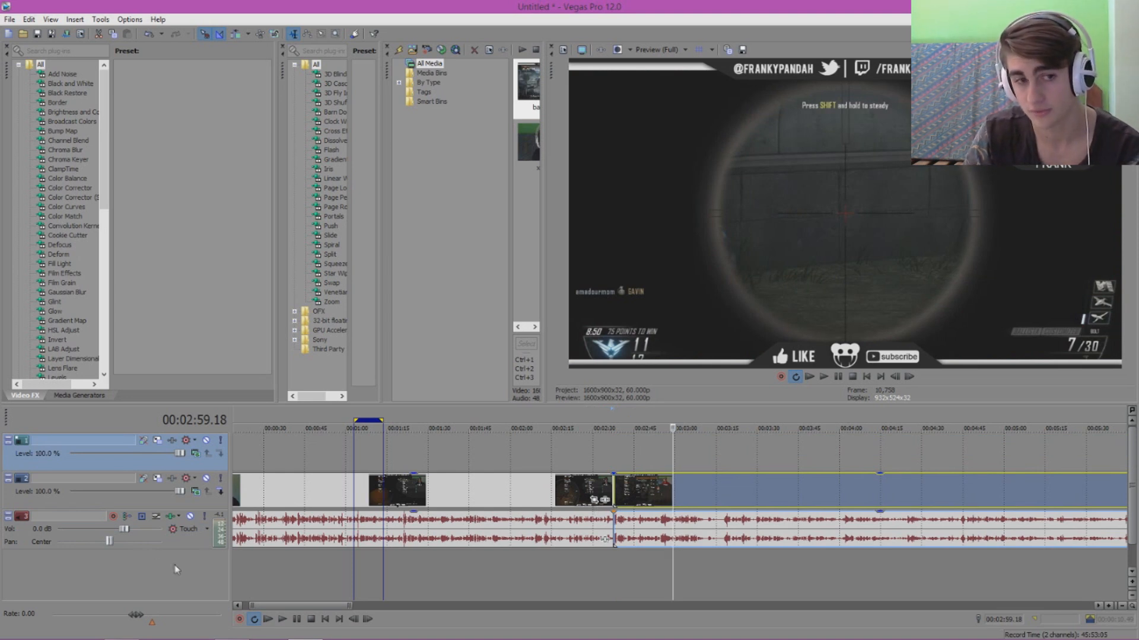
pyautogui.rightClick(145, 556)
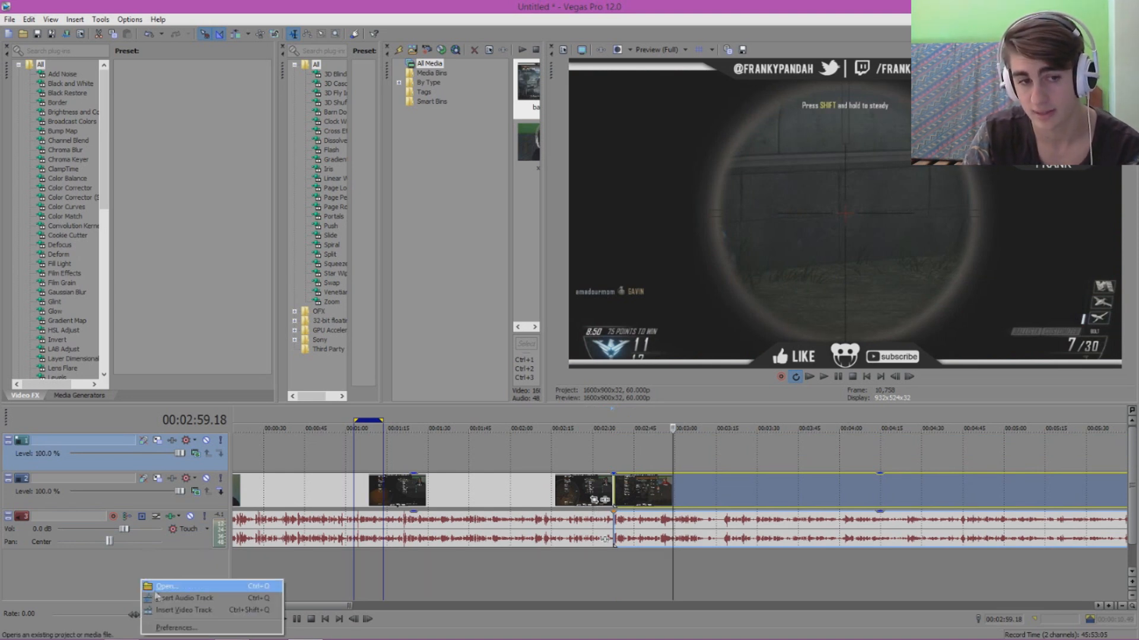
pyautogui.rightClick(137, 501)
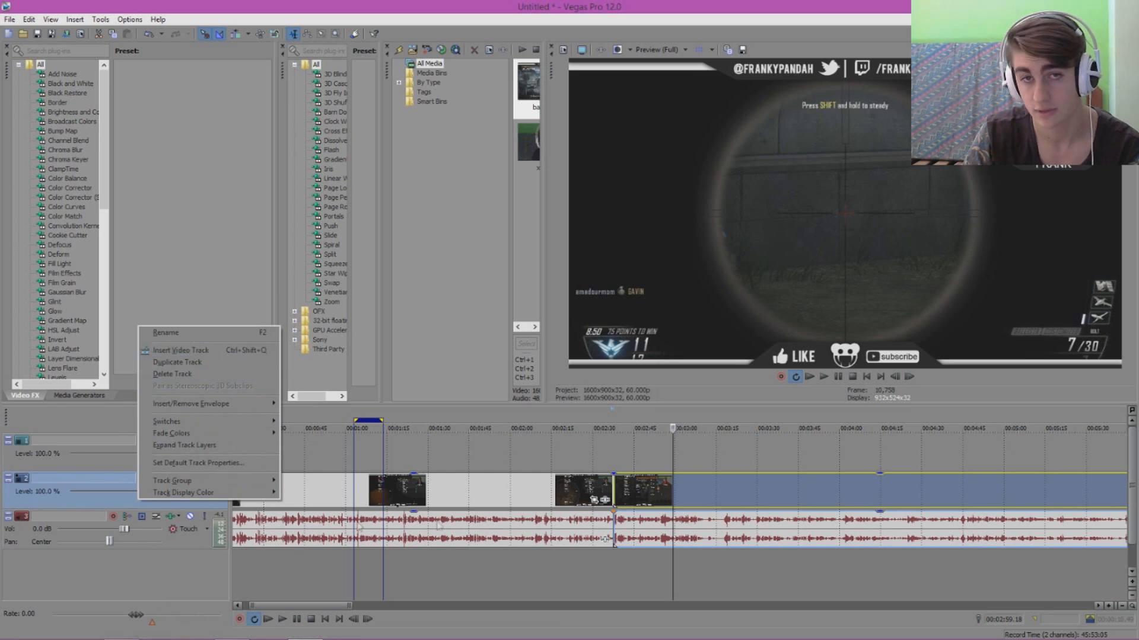
pyautogui.click(82, 470)
pyautogui.press('Delete')
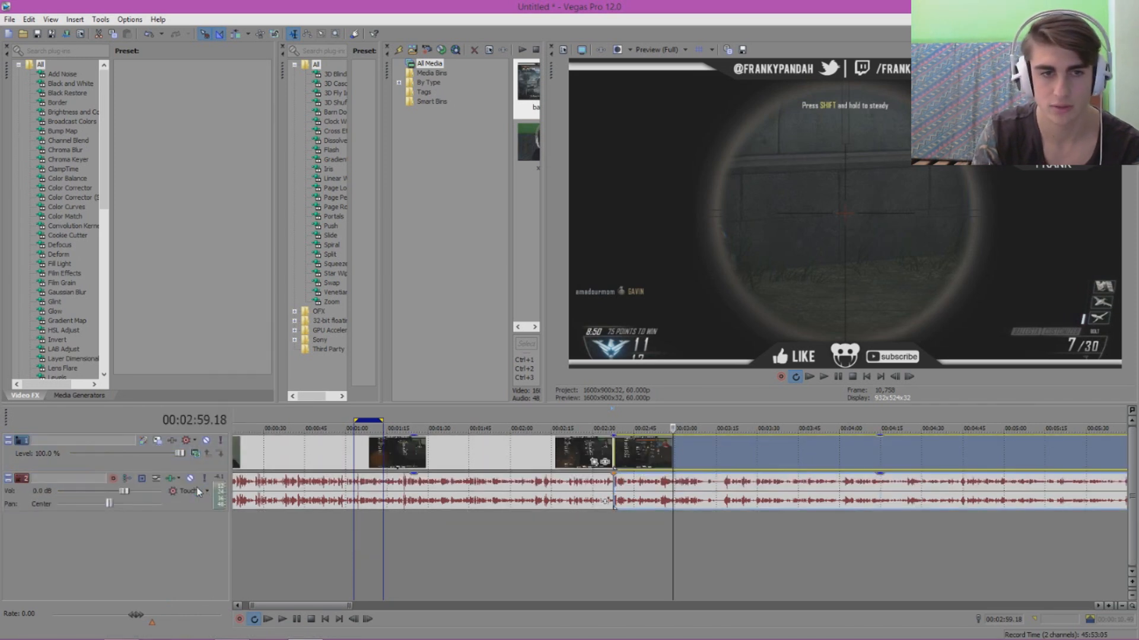
# - Overlap the banana clip's start with the xbox clip's end by about one second as a crossfade, and play the join
pyautogui.click(663, 464)
pyautogui.scroll(4, 640, 461)
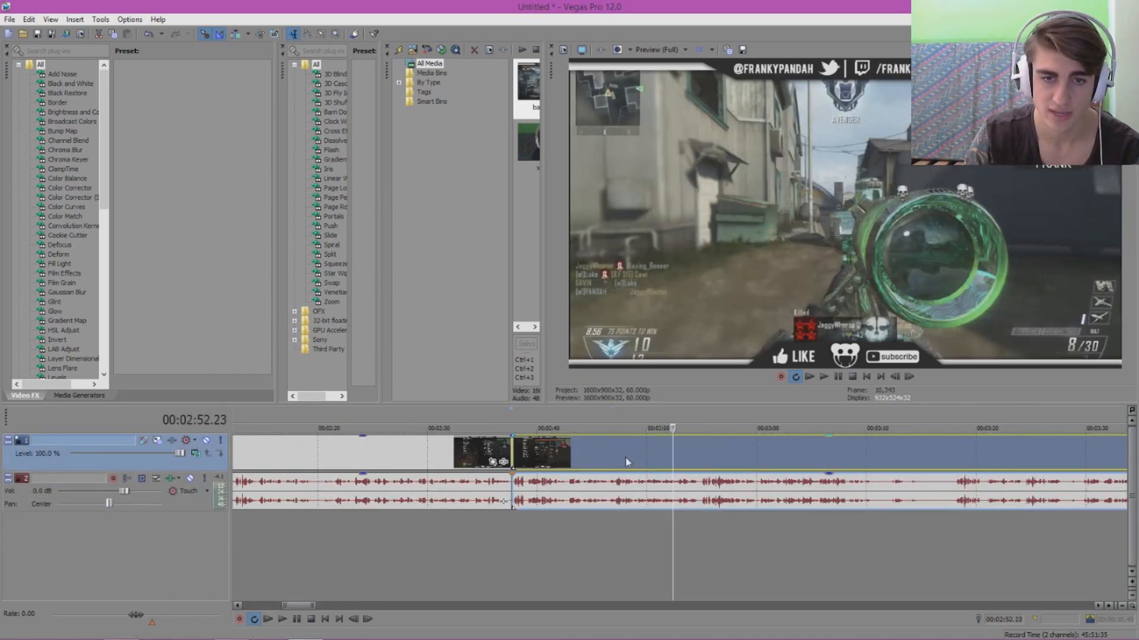
pyautogui.moveTo(642, 457)
pyautogui.mouseDown()
pyautogui.moveTo(603, 456)
pyautogui.moveTo(710, 456)
pyautogui.moveTo(616, 457)
pyautogui.moveTo(628, 454)
pyautogui.mouseUp()
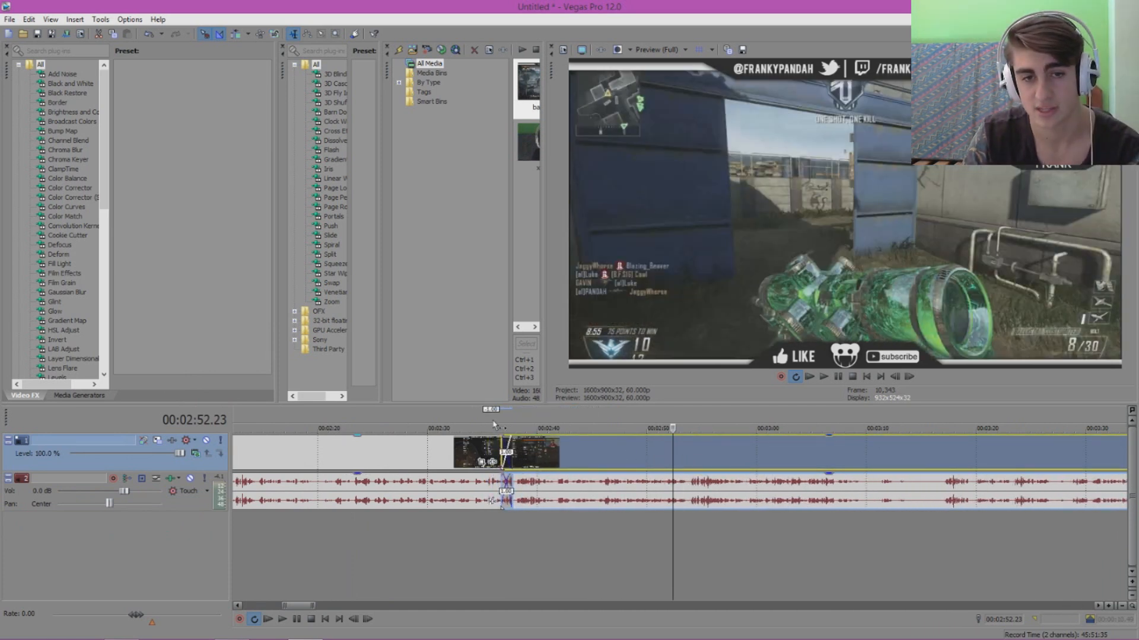
pyautogui.click(493, 425)
pyautogui.click(822, 377)
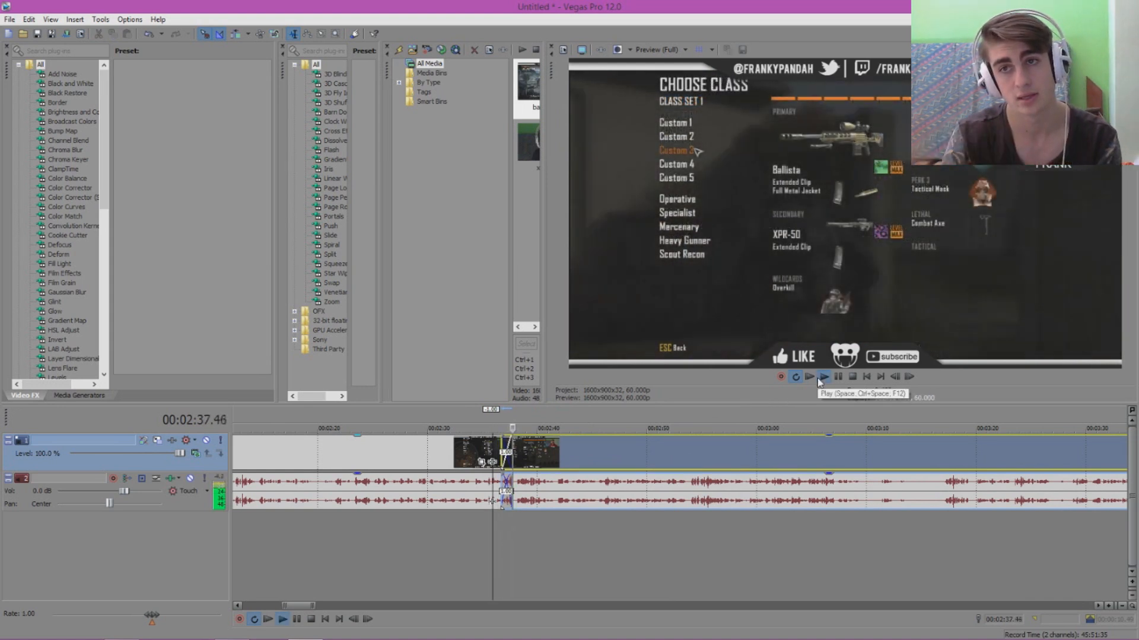
pyautogui.click(838, 378)
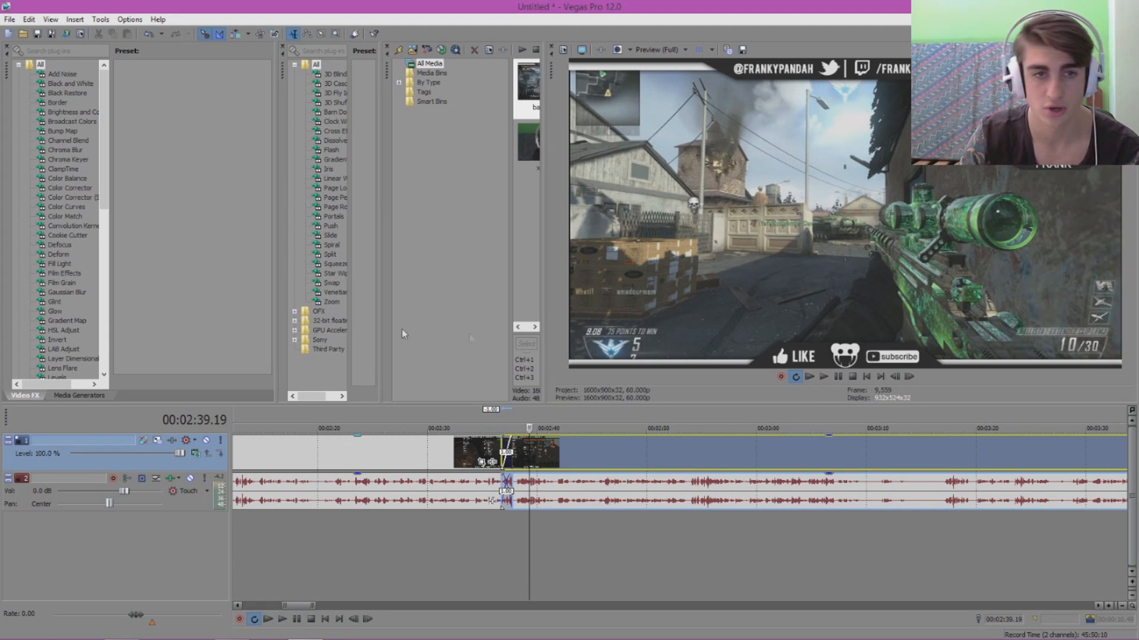
# - Resize the Video FX and Transitions areas so the transition names and their presets have more room
pyautogui.moveTo(277, 264); pyautogui.dragTo(210, 261)
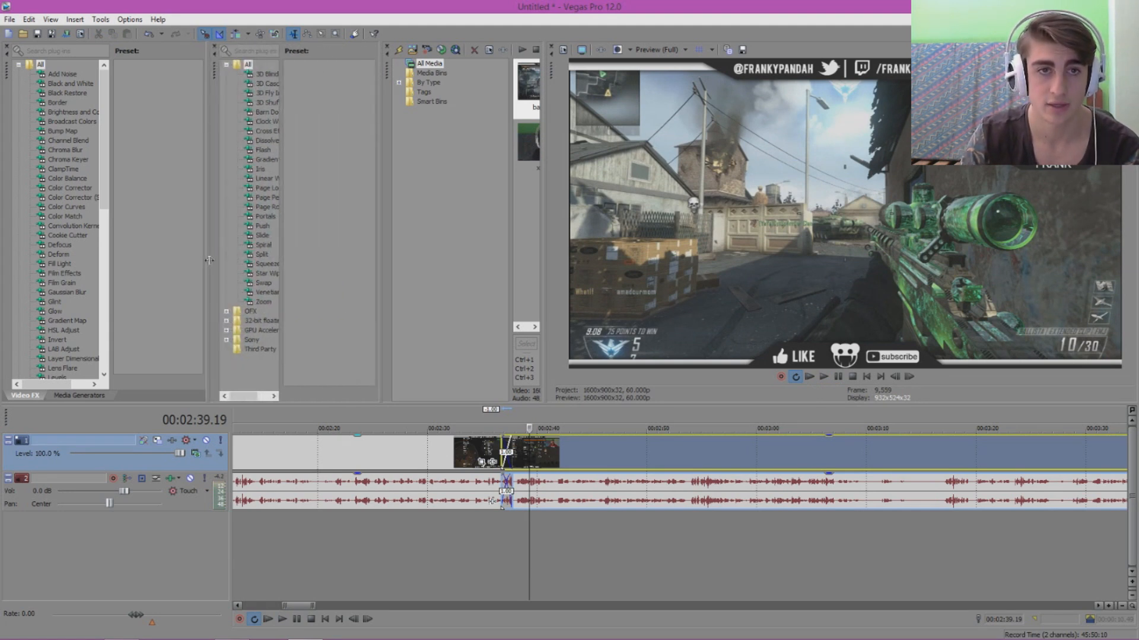
pyautogui.click(53, 19)
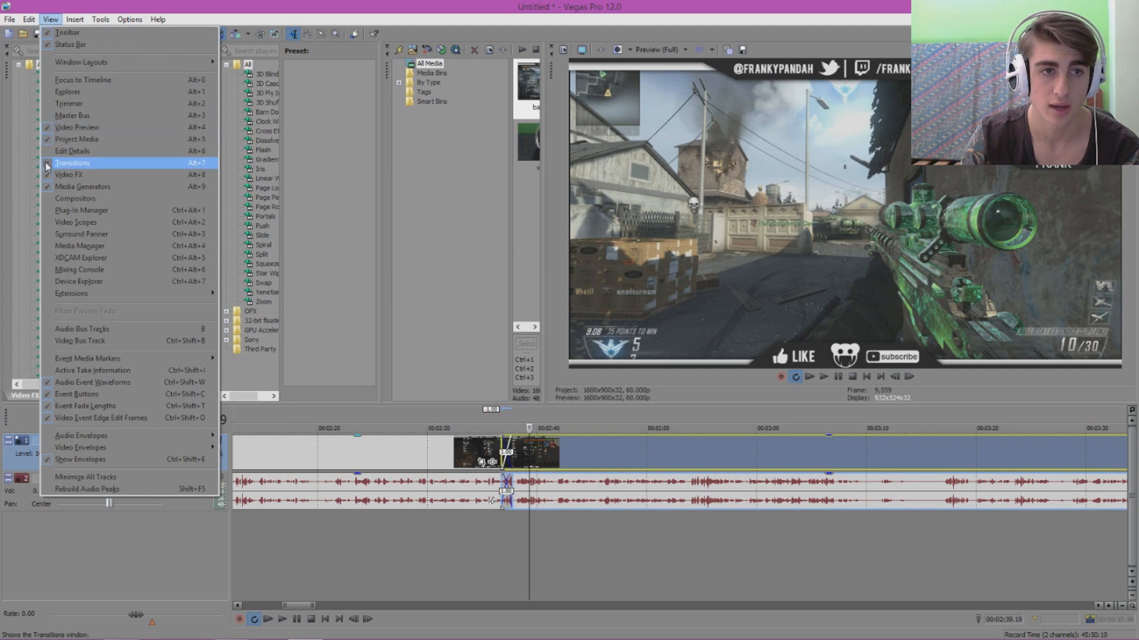
pyautogui.click(53, 21)
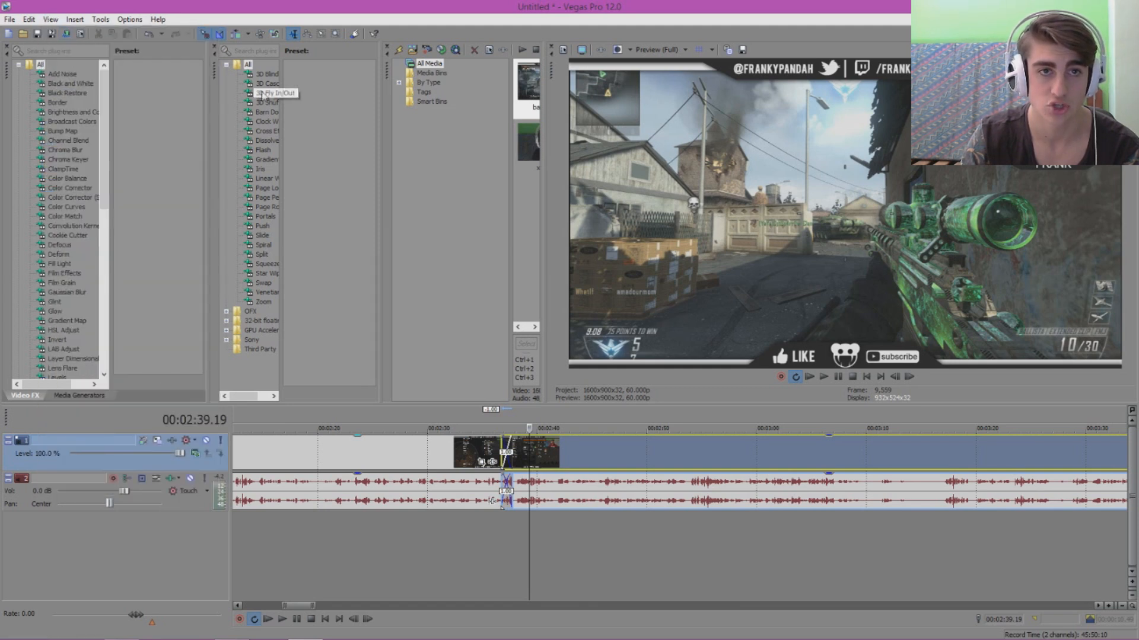
pyautogui.moveTo(207, 108); pyautogui.dragTo(115, 112)
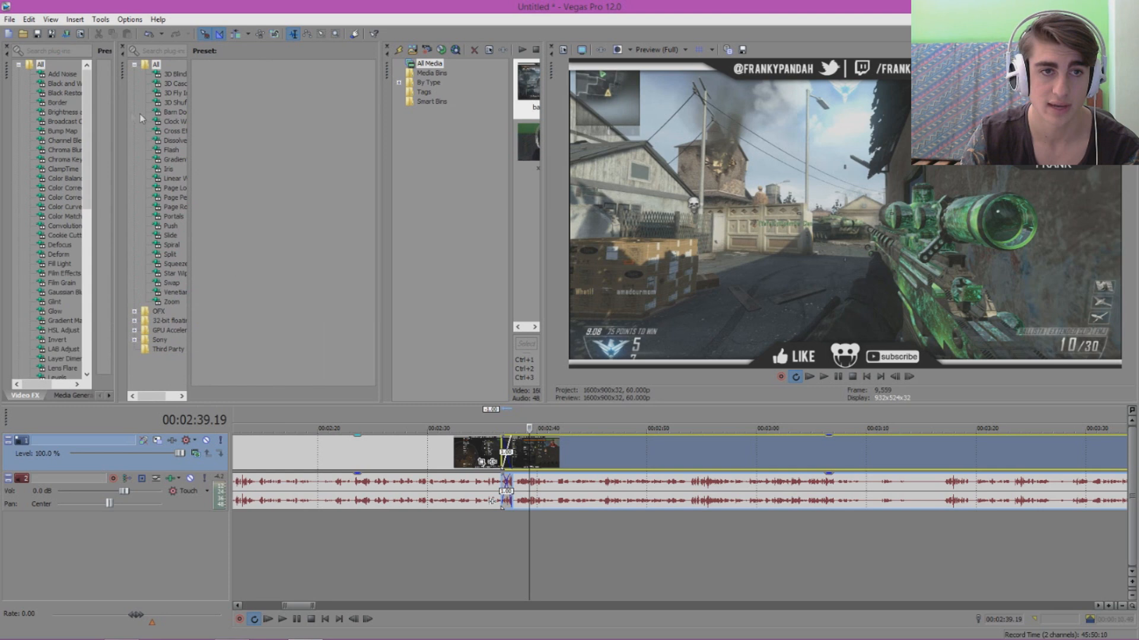
pyautogui.moveTo(190, 108); pyautogui.dragTo(259, 117)
# - Browse the Iris, Push and Page Peel transitions, apply the Push Left preset to the crossfade between the clips, and play it
pyautogui.click(178, 102)
pyautogui.click(175, 141)
pyautogui.click(169, 169)
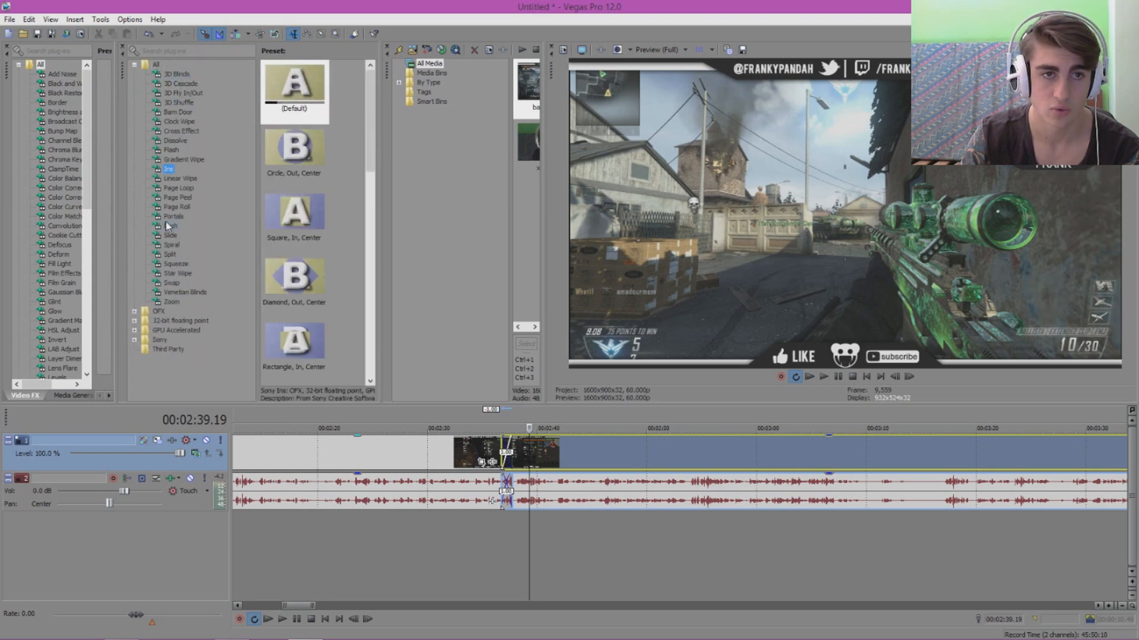
pyautogui.click(169, 226)
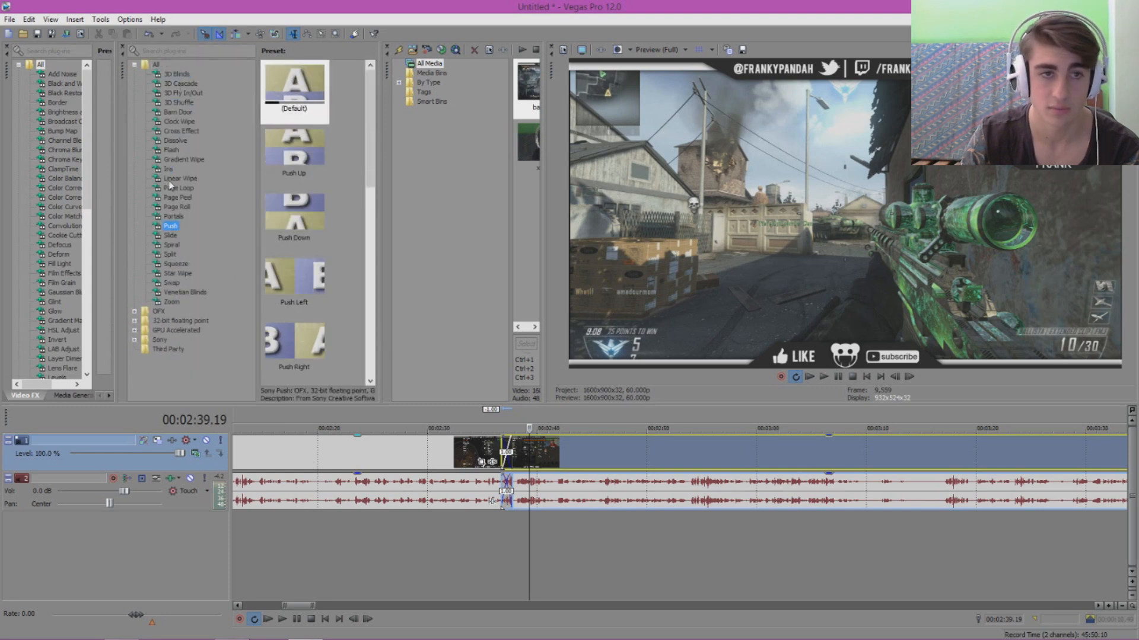
pyautogui.click(172, 198)
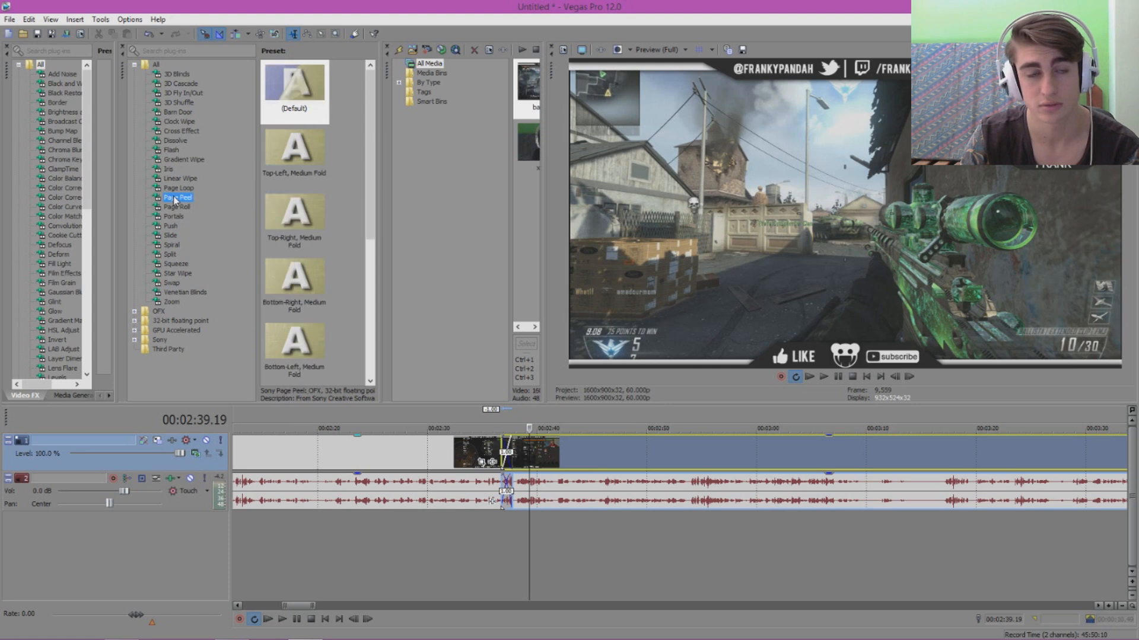
pyautogui.click(171, 227)
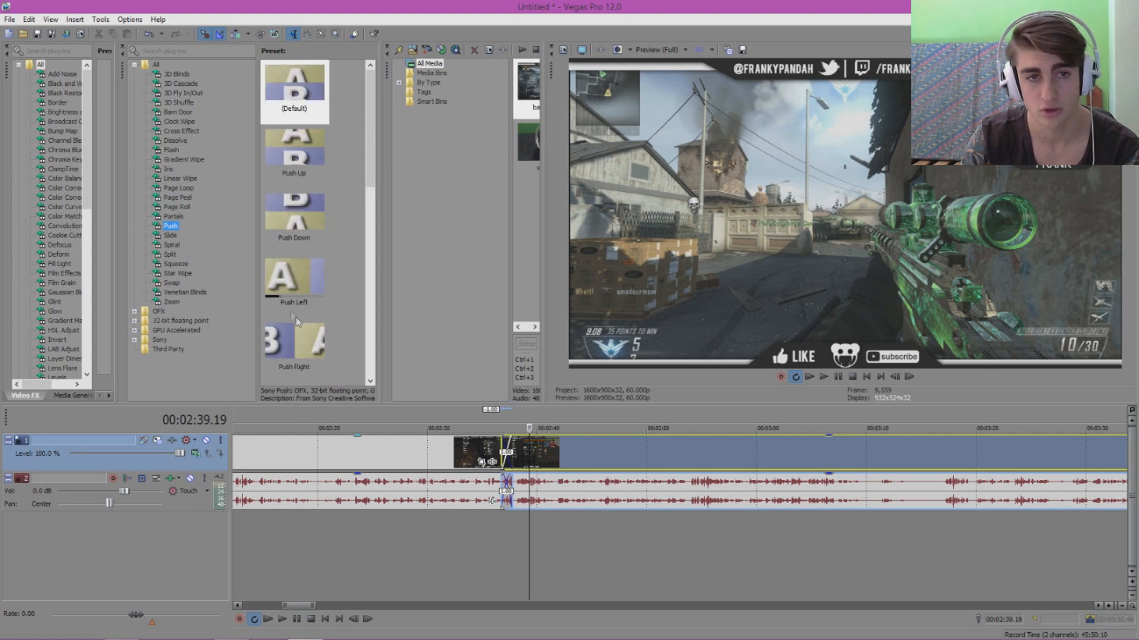
pyautogui.click(287, 269)
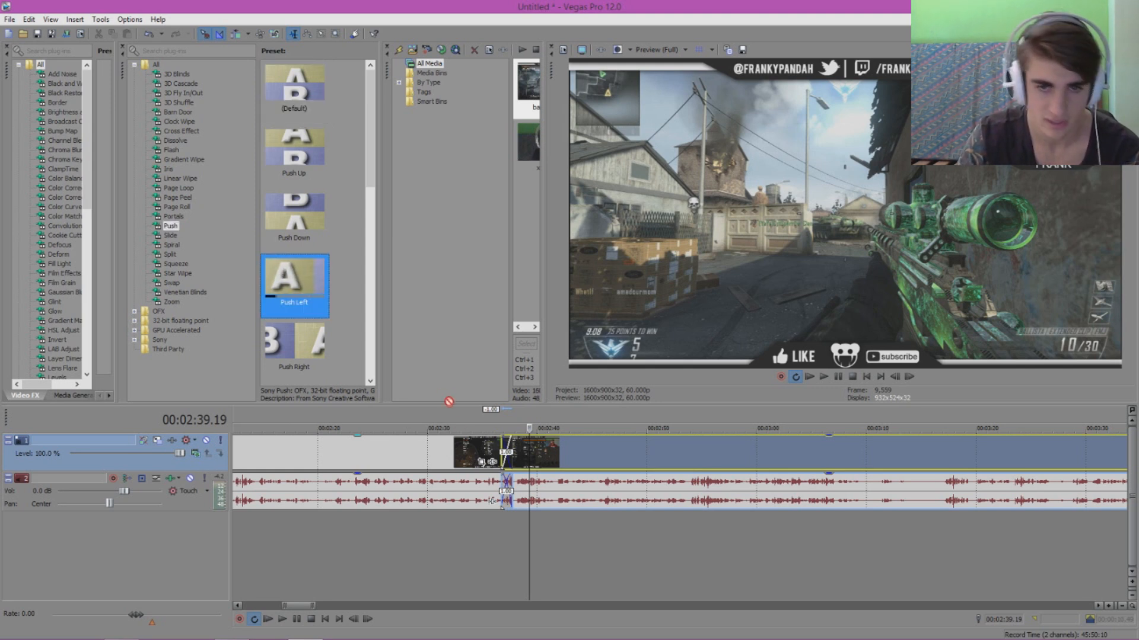
pyautogui.moveTo(287, 269); pyautogui.dragTo(512, 456)
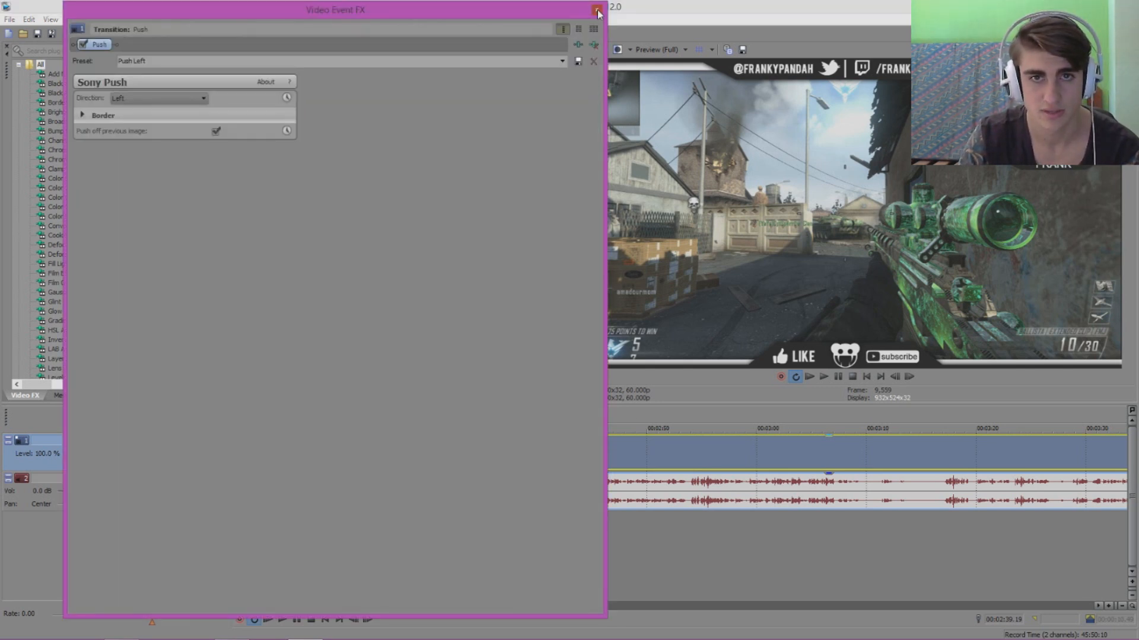
pyautogui.click(597, 10)
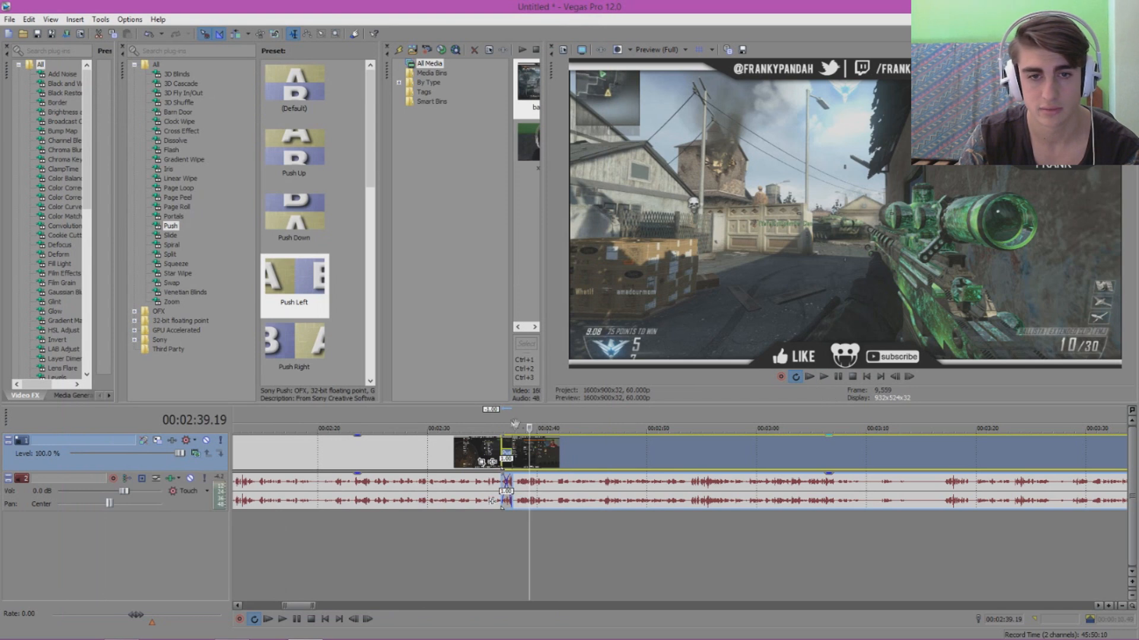
pyautogui.click(496, 424)
pyautogui.click(824, 376)
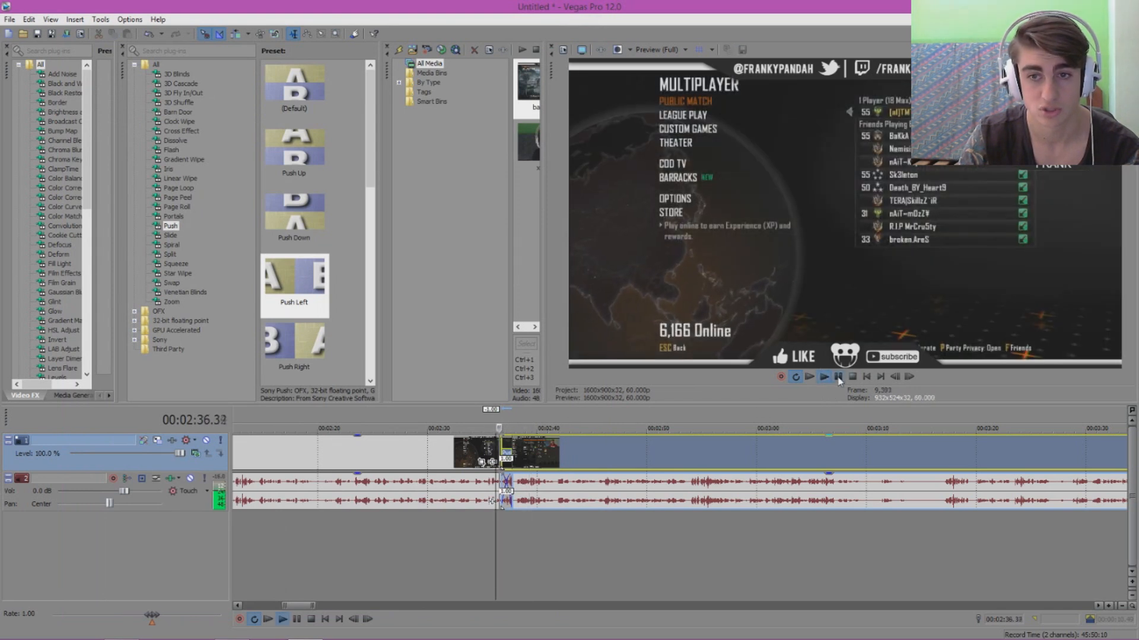
pyautogui.click(837, 379)
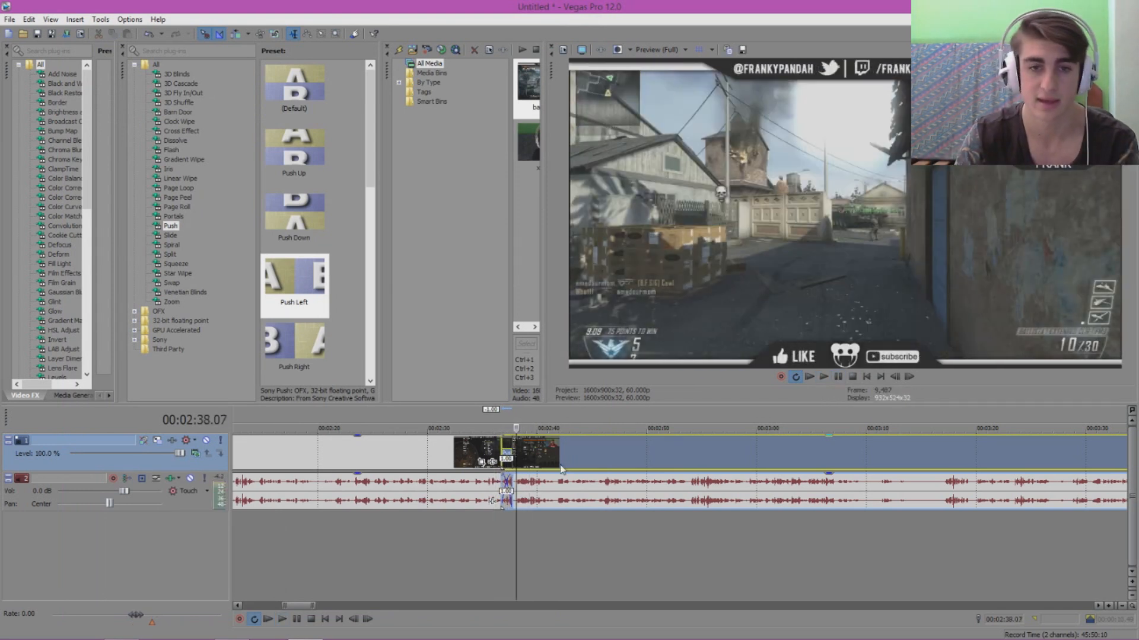
# - Remove the Push transition from the overlap between the two clips, restoring the plain crossfade
pyautogui.rightClick(510, 454)
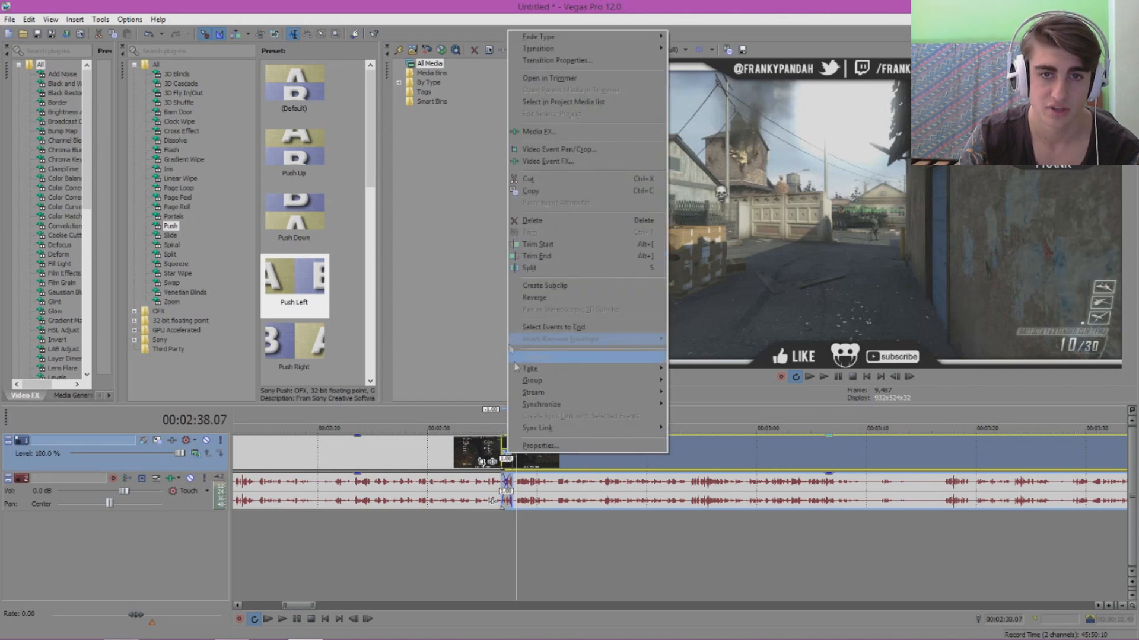
pyautogui.click(534, 446)
pyautogui.click(509, 460)
pyautogui.scroll(3, 509, 460)
pyautogui.click(665, 458)
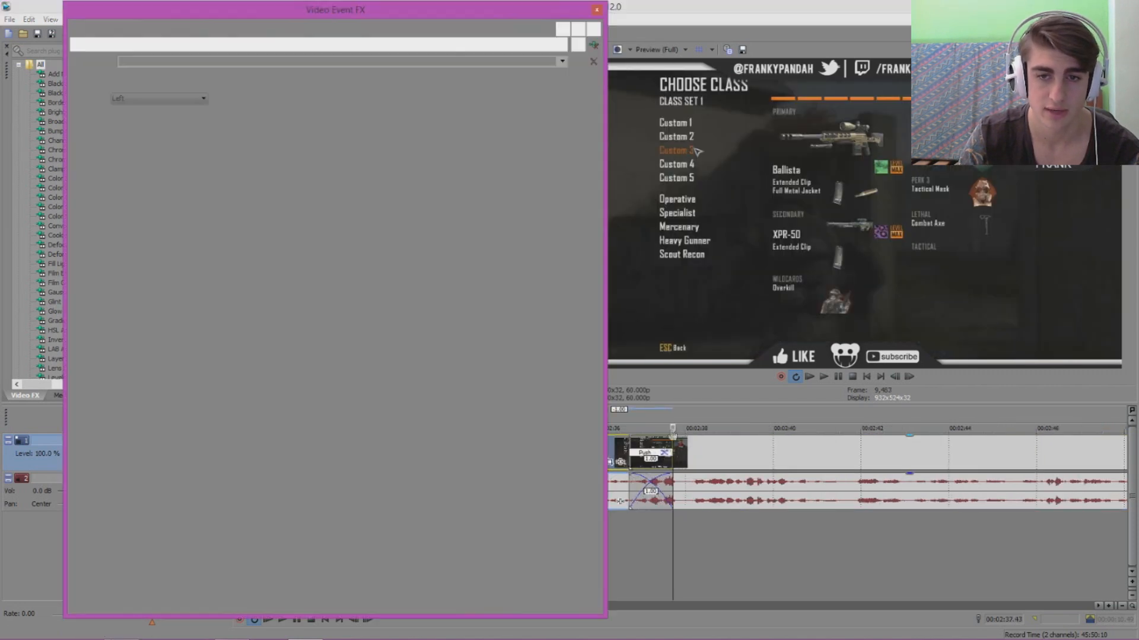
pyautogui.click(597, 10)
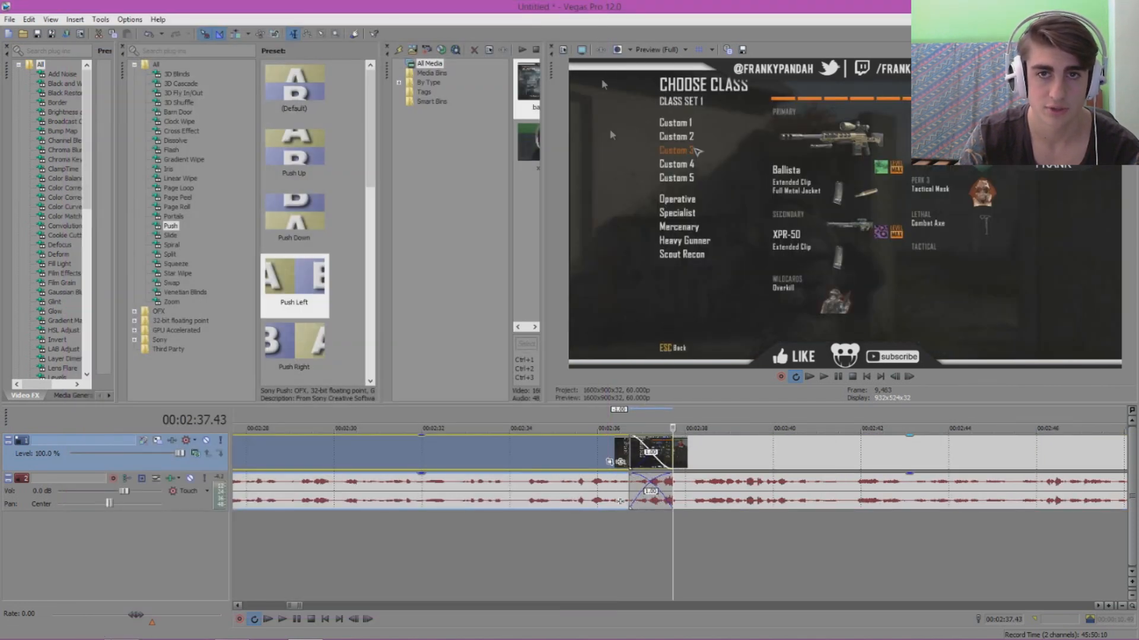
# - Move the banana clip slightly later to shorten the crossfade to about 20 frames, and play the join
pyautogui.click(628, 425)
pyautogui.moveTo(763, 457); pyautogui.dragTo(785, 456)
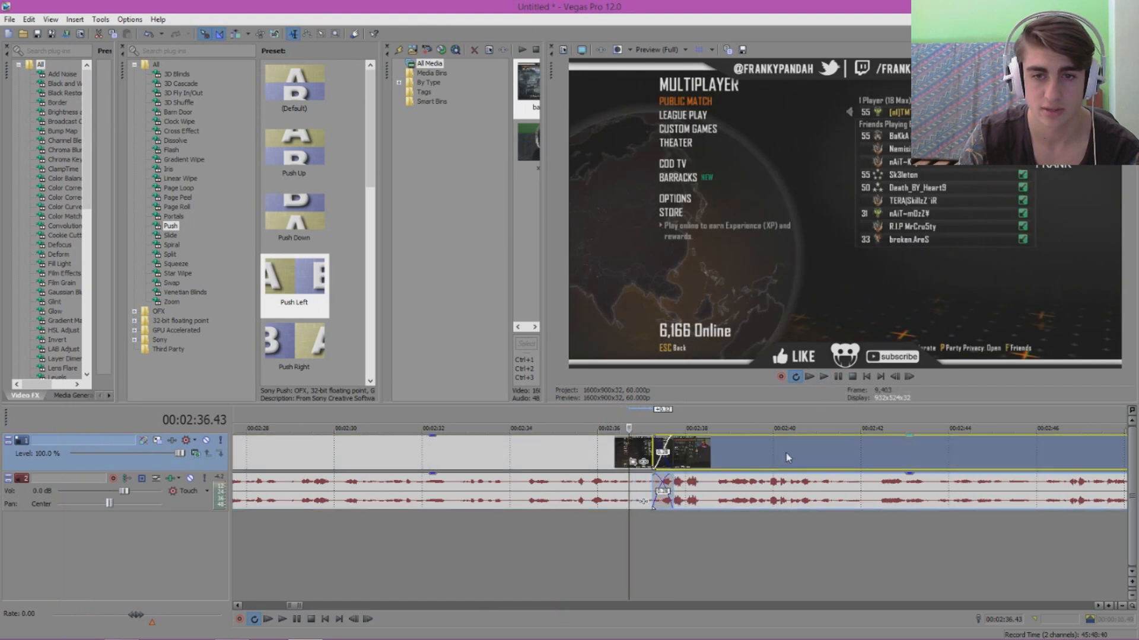
pyautogui.scroll(-4, 791, 456)
pyautogui.click(824, 376)
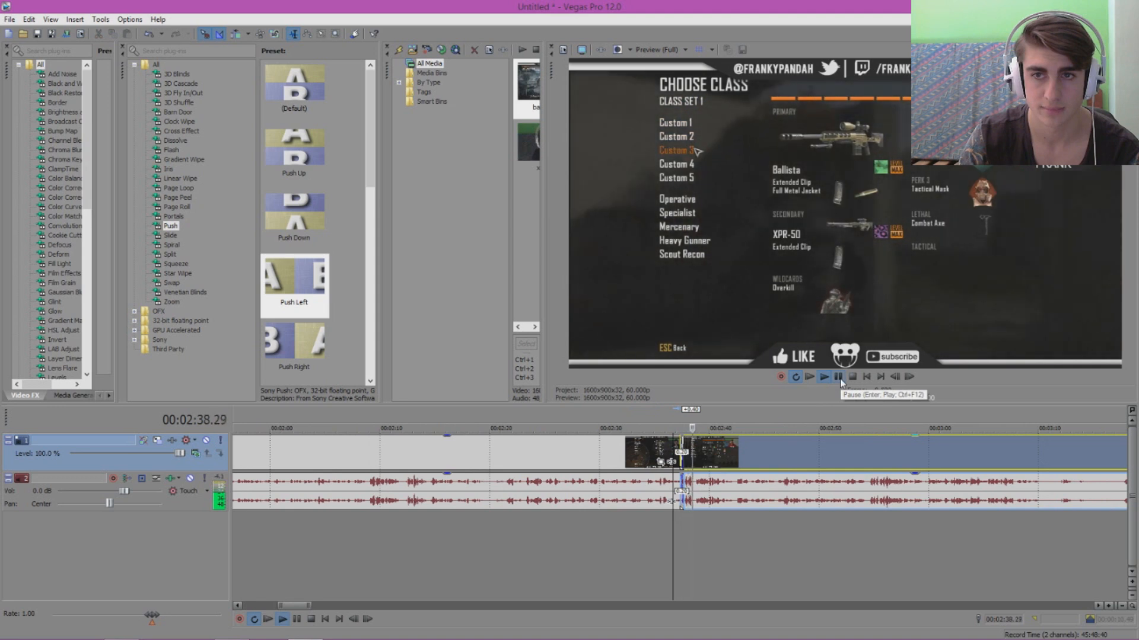
pyautogui.click(840, 380)
# - Shift the joined clips slightly later to leave a gap before them, and place the cursor at the project's start
pyautogui.scroll(-6, 783, 442)
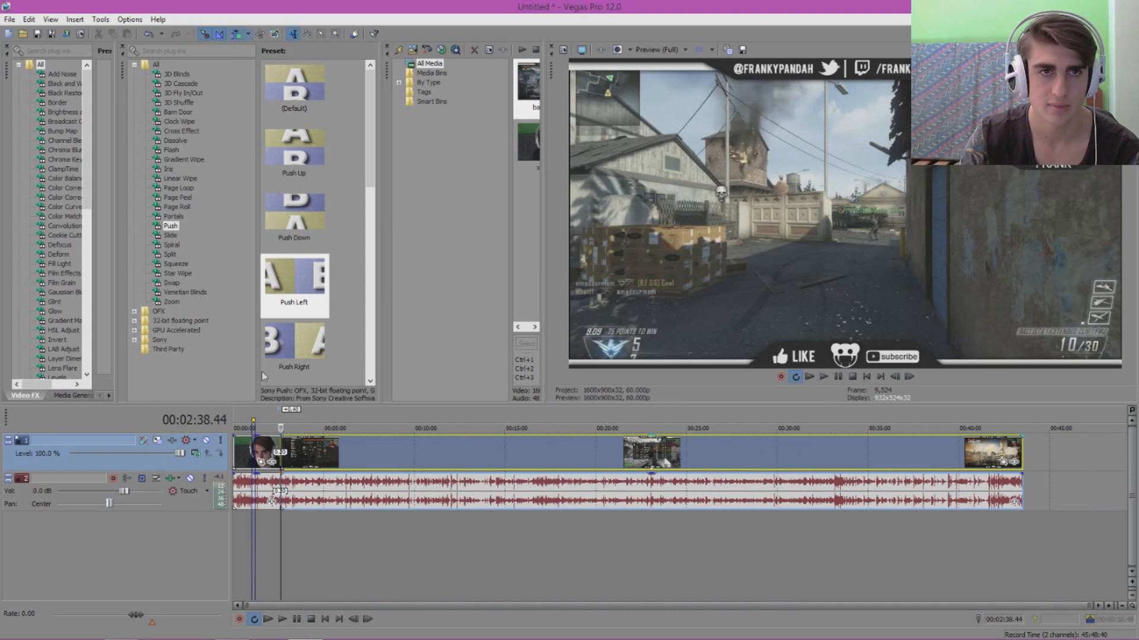
pyautogui.moveTo(240, 454); pyautogui.dragTo(250, 454)
pyautogui.click(234, 418)
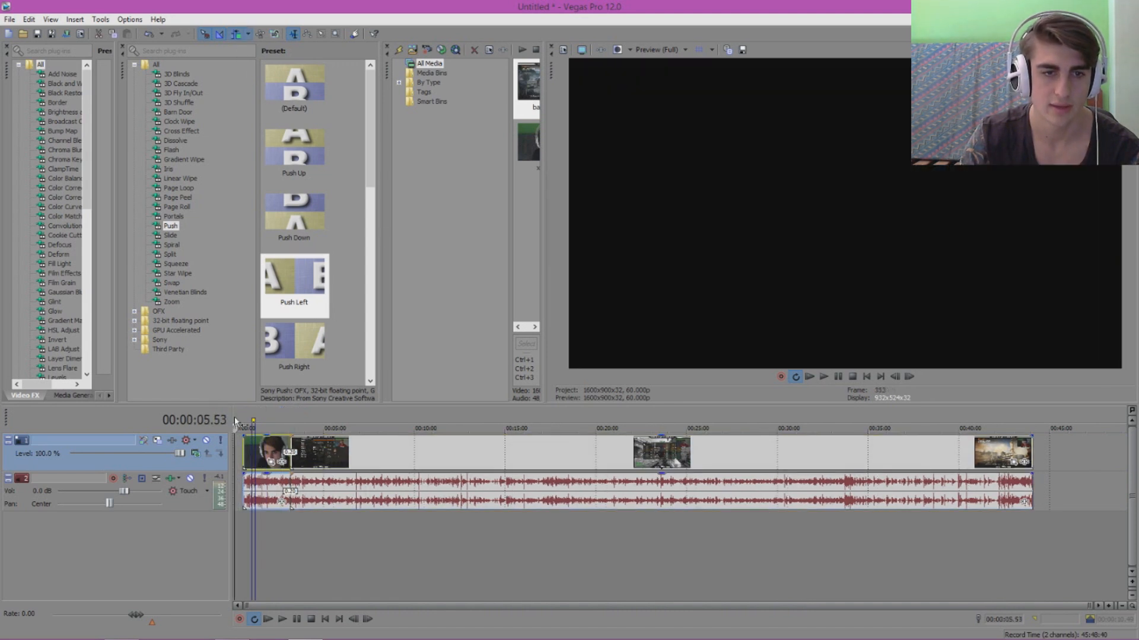
# - Import the PANDAH intro clip from the INTRO'S folder under DESKTOP > YOUTUBE into the gap before the gameplay clips
pyautogui.click(10, 20)
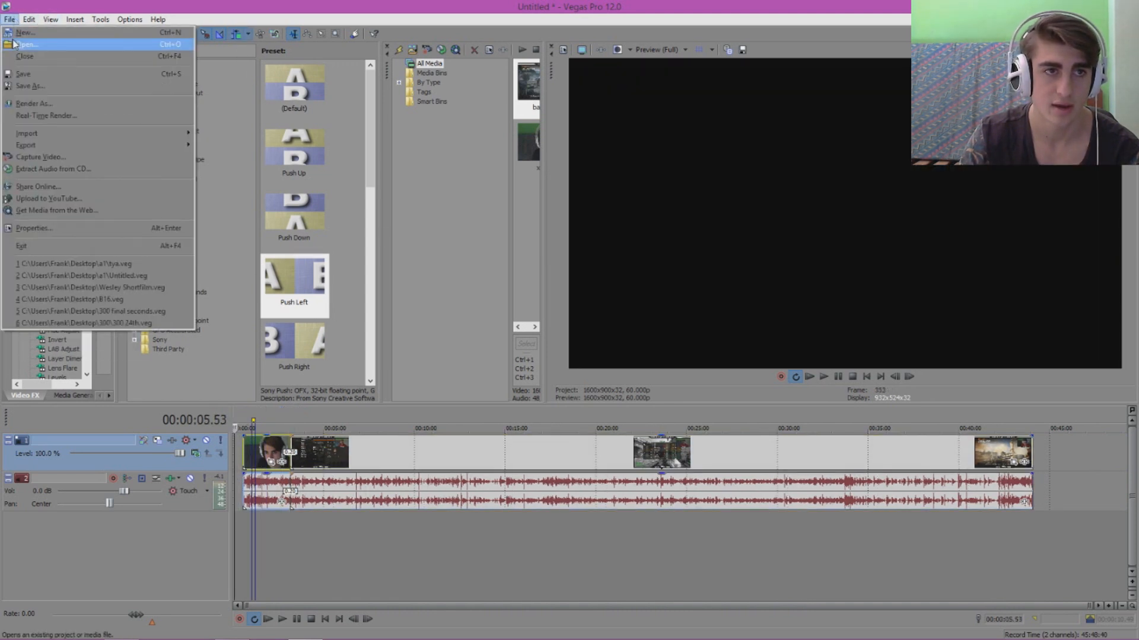
pyautogui.click(26, 45)
pyautogui.click(298, 242)
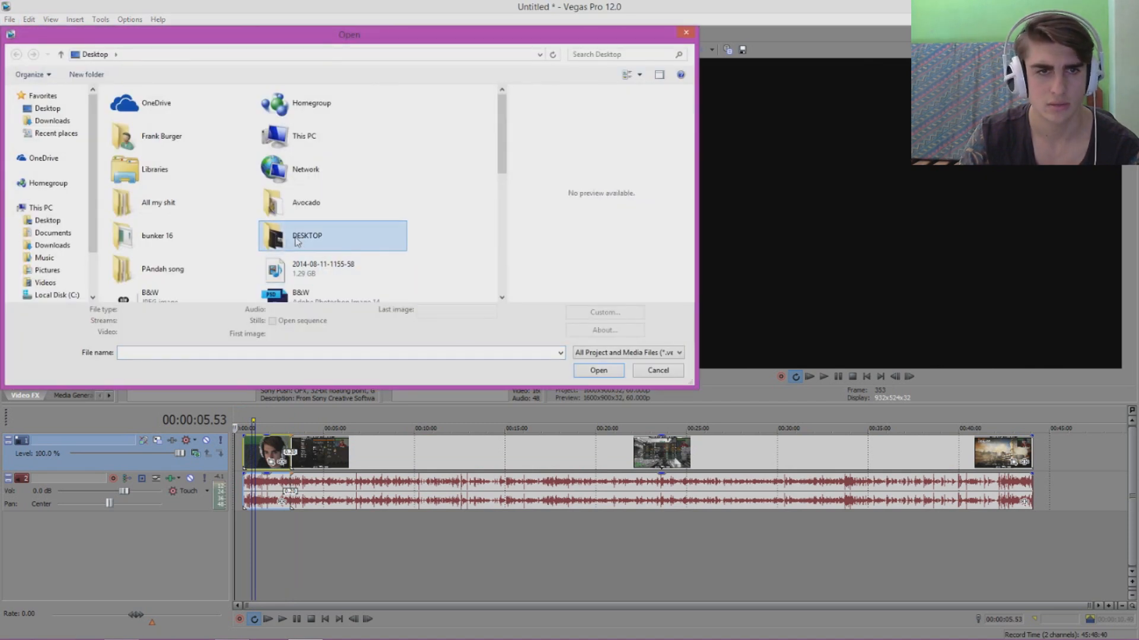
pyautogui.doubleClick(289, 242)
pyautogui.doubleClick(178, 254)
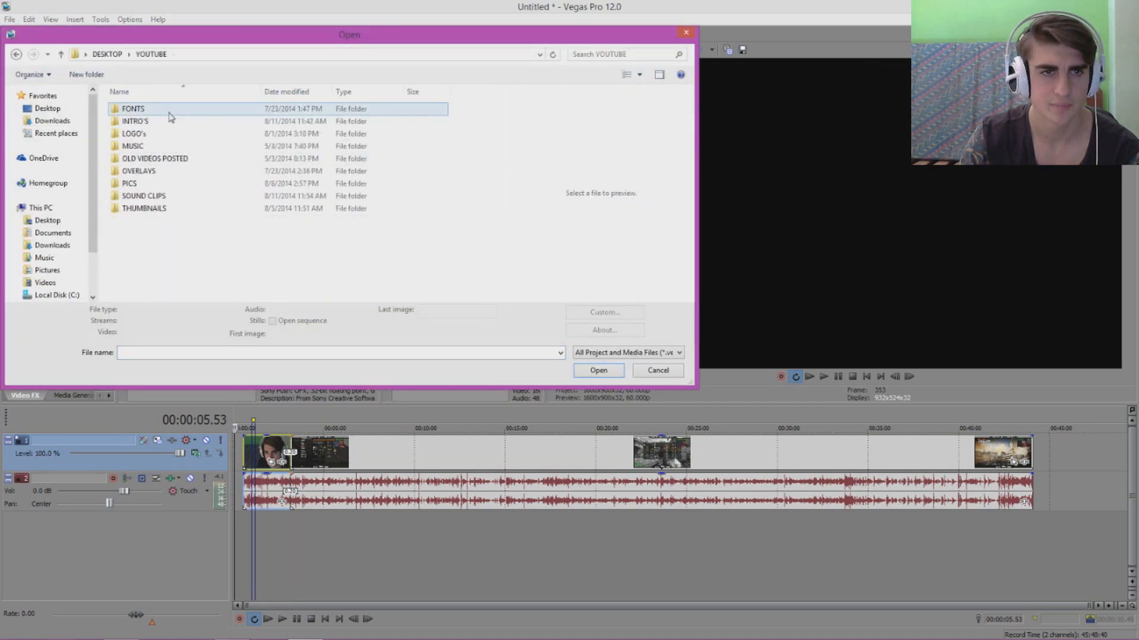
pyautogui.doubleClick(165, 132)
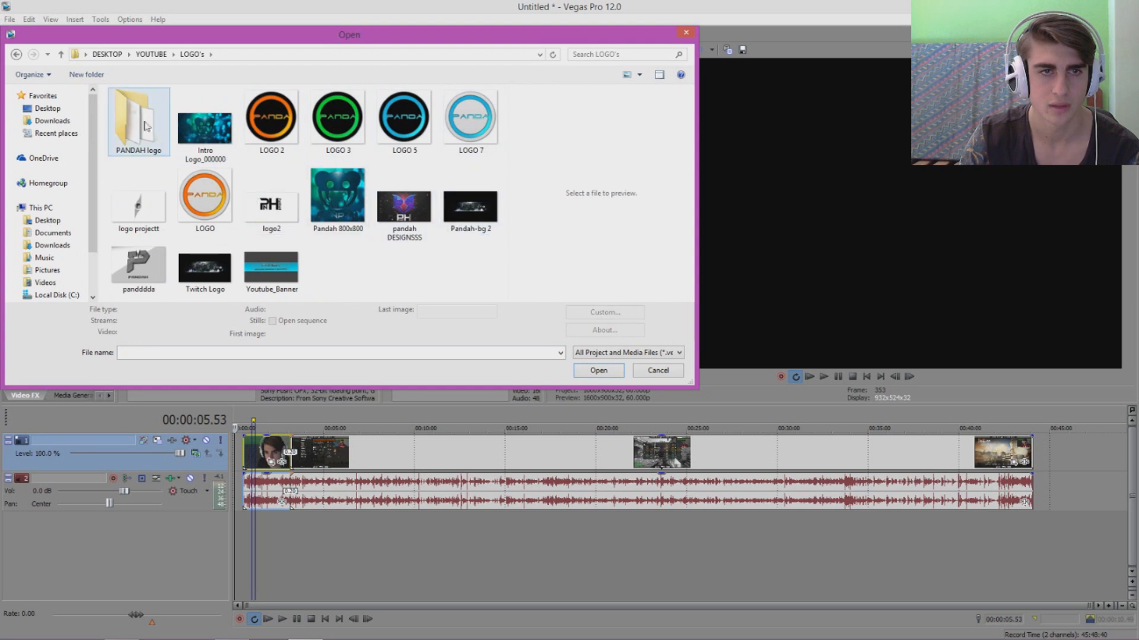
pyautogui.click(16, 54)
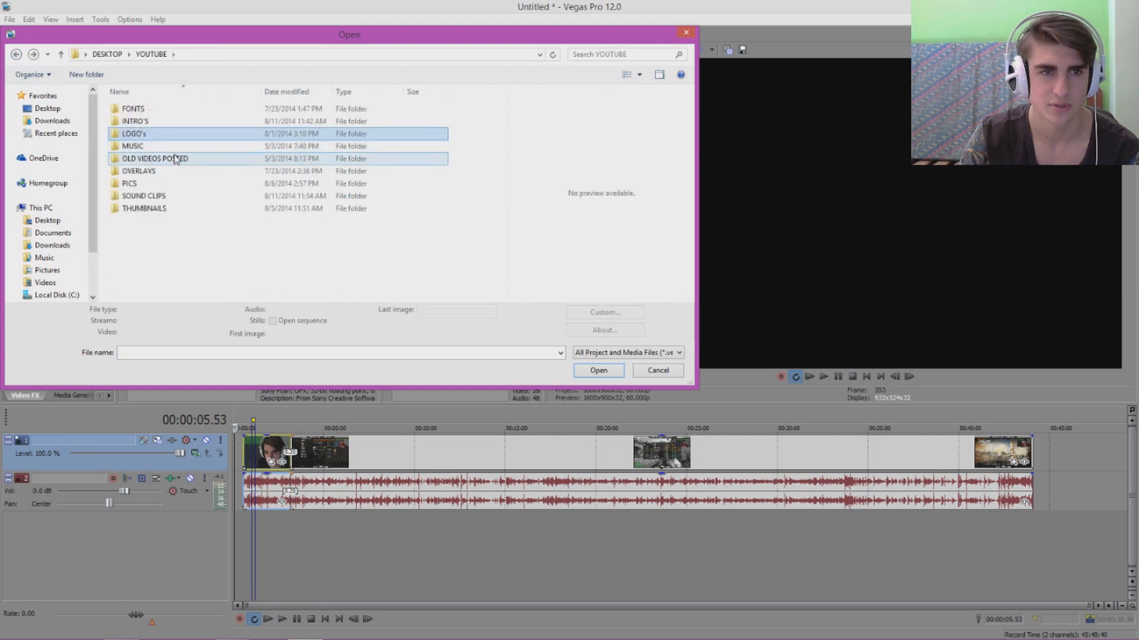
pyautogui.doubleClick(165, 121)
pyautogui.click(338, 125)
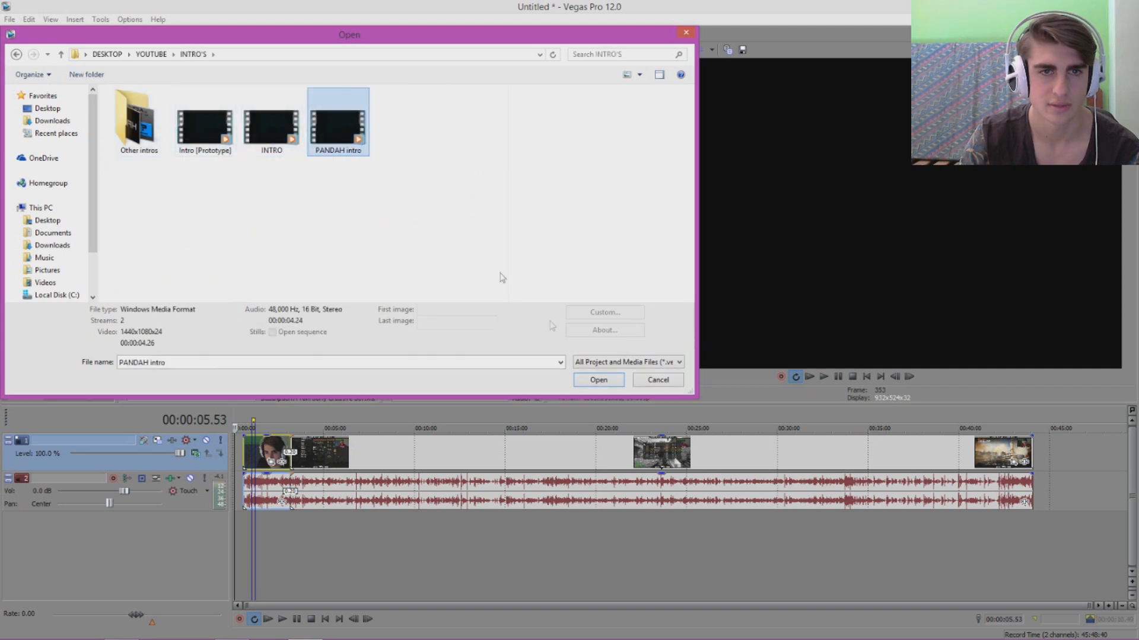
pyautogui.click(599, 381)
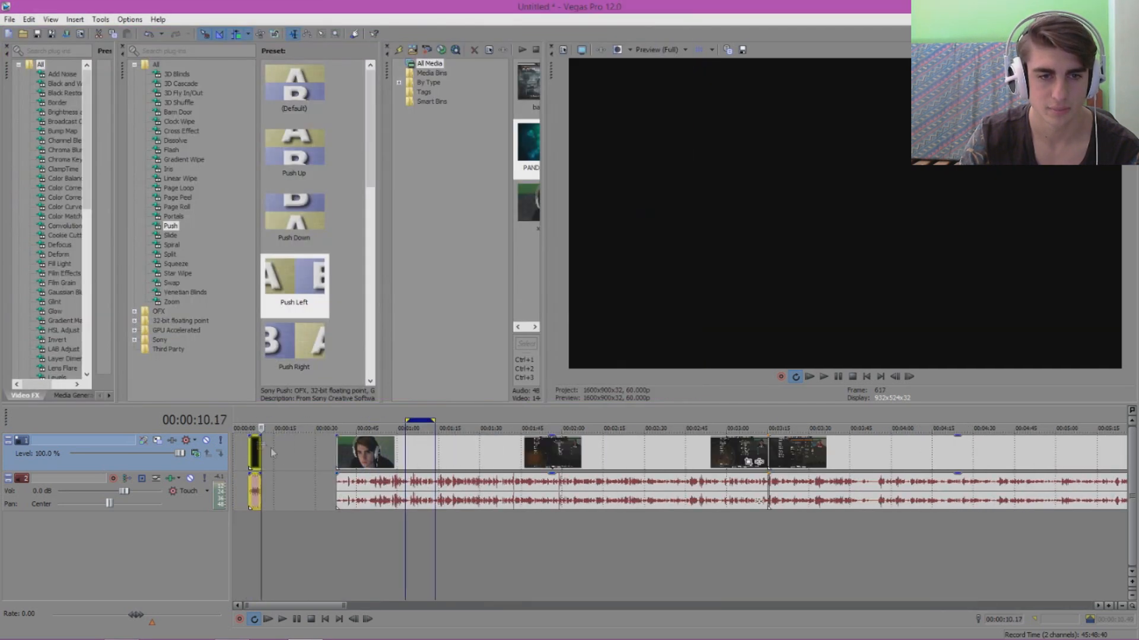
# - Move the PANDAH intro to the project's start, slide the gameplay clips back to slightly overlap its end, and play the join
pyautogui.moveTo(253, 449); pyautogui.dragTo(223, 442)
pyautogui.moveTo(350, 452); pyautogui.dragTo(274, 450)
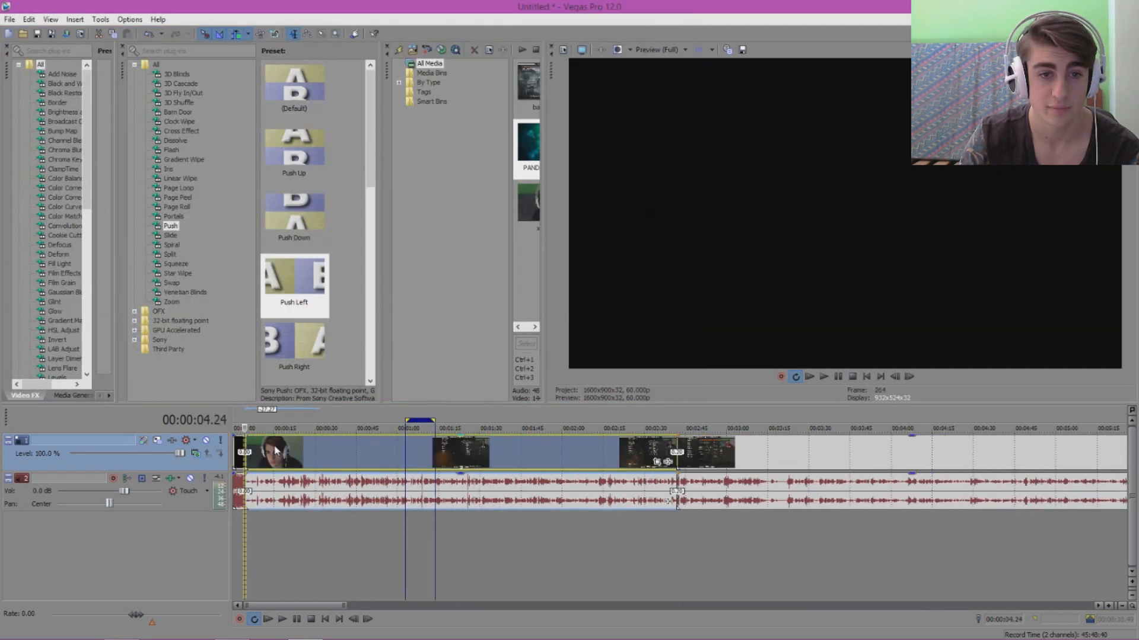
pyautogui.scroll(4, 531, 471)
pyautogui.moveTo(436, 464); pyautogui.dragTo(431, 464)
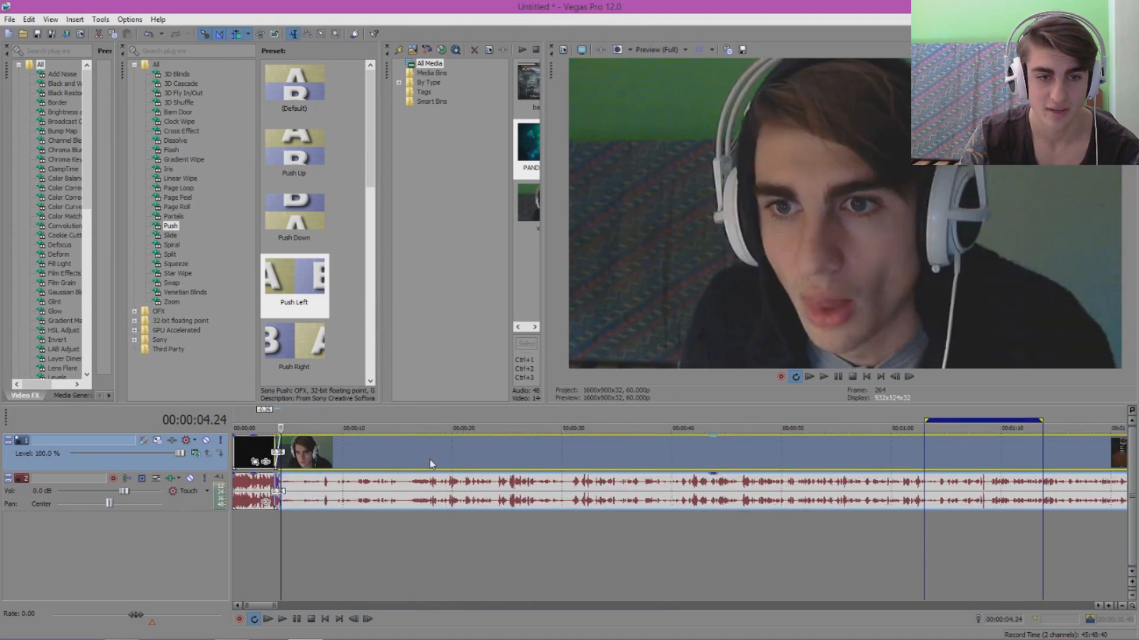
pyautogui.click(811, 377)
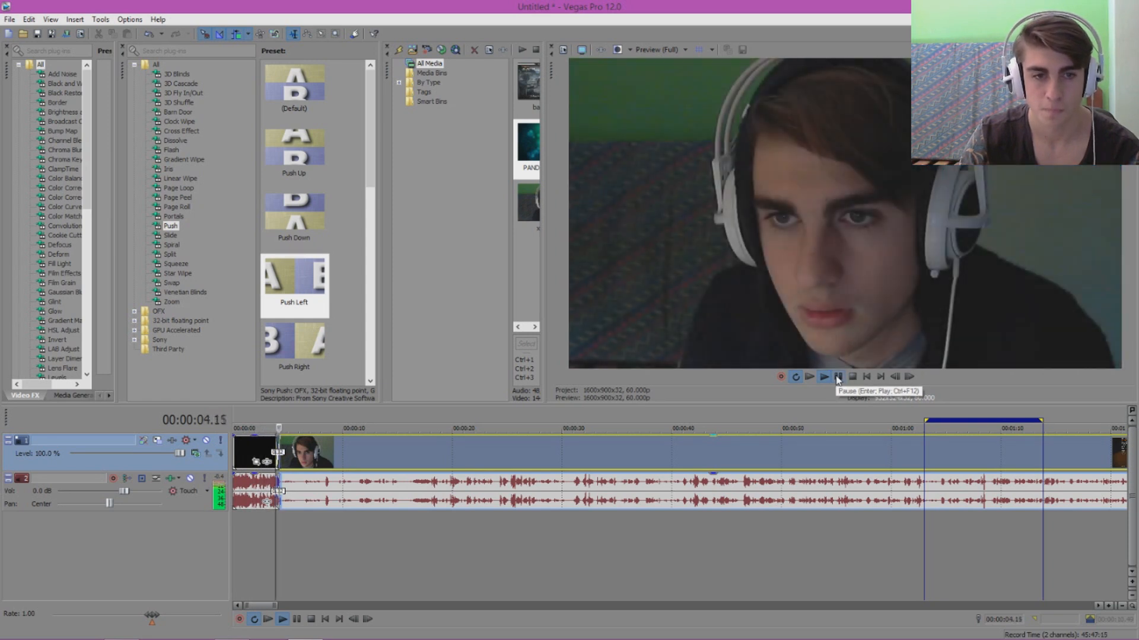
pyautogui.click(838, 377)
# - Play the end of the banana clip and trim it at 00:43:28.30, deleting the footage after that point
pyautogui.scroll(-5, 780, 443)
pyautogui.scroll(-5, 780, 443)
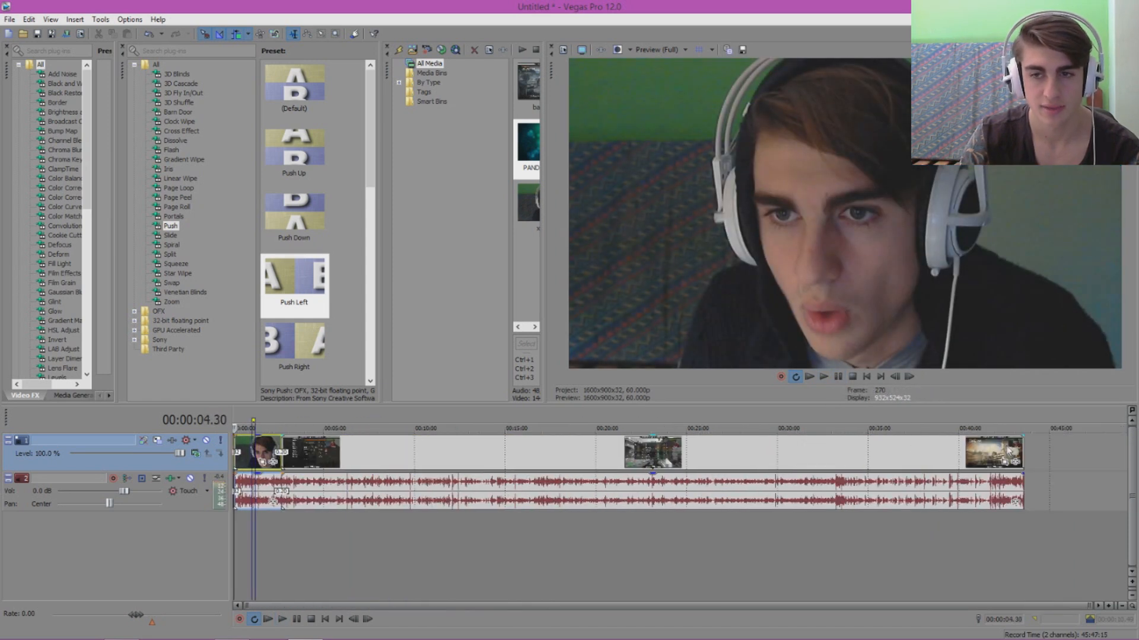
pyautogui.click(1022, 452)
pyautogui.scroll(8, 1022, 452)
pyautogui.click(650, 428)
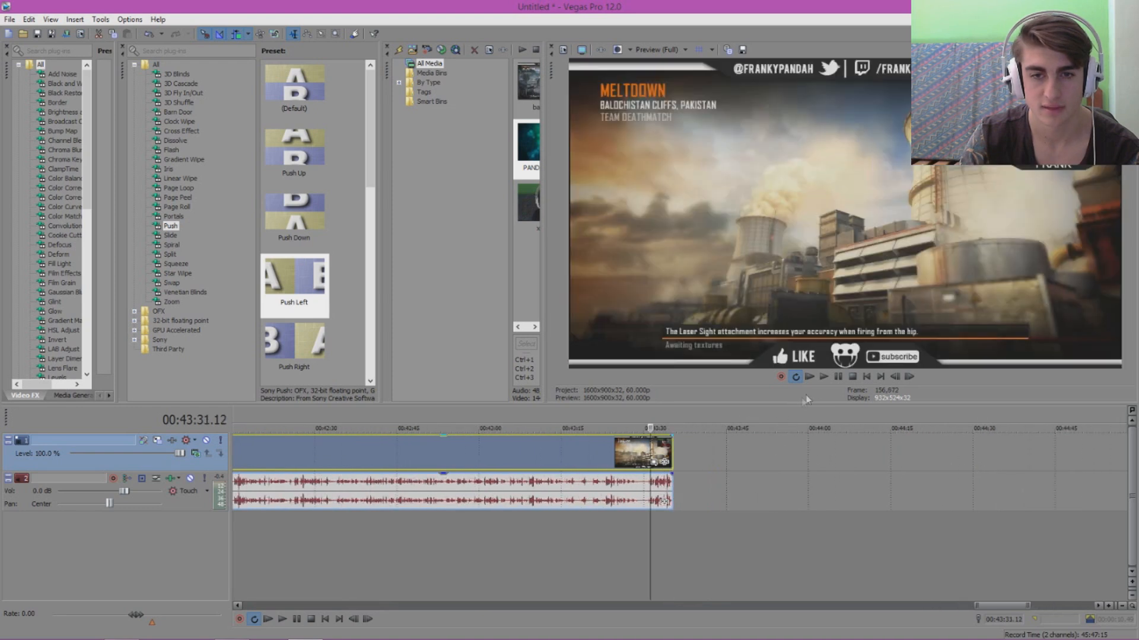
pyautogui.click(837, 378)
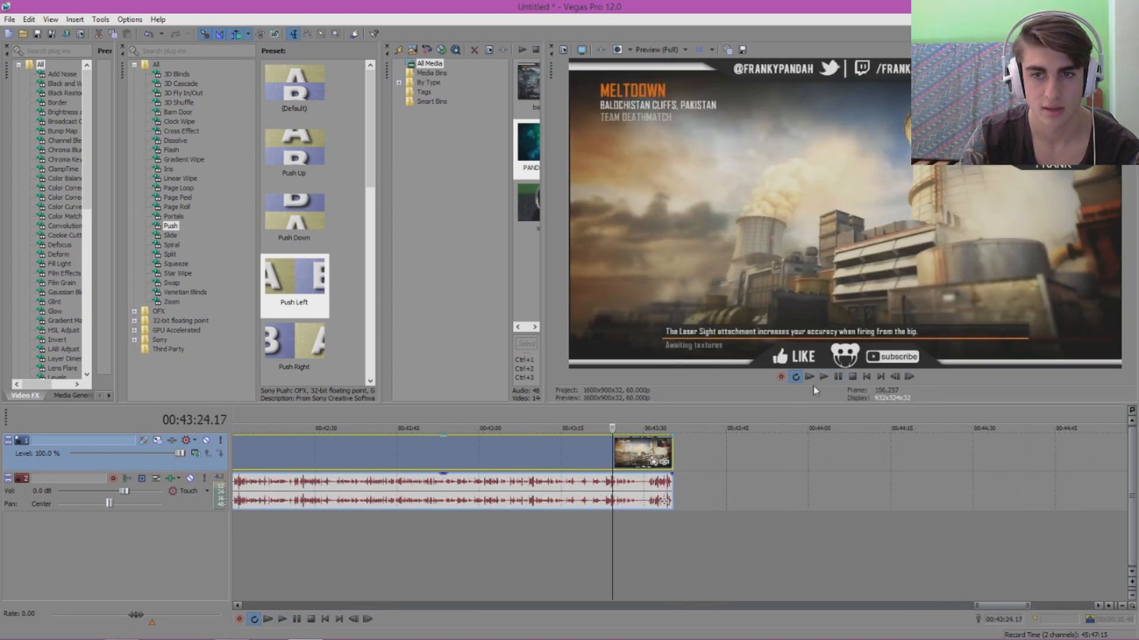
pyautogui.click(824, 377)
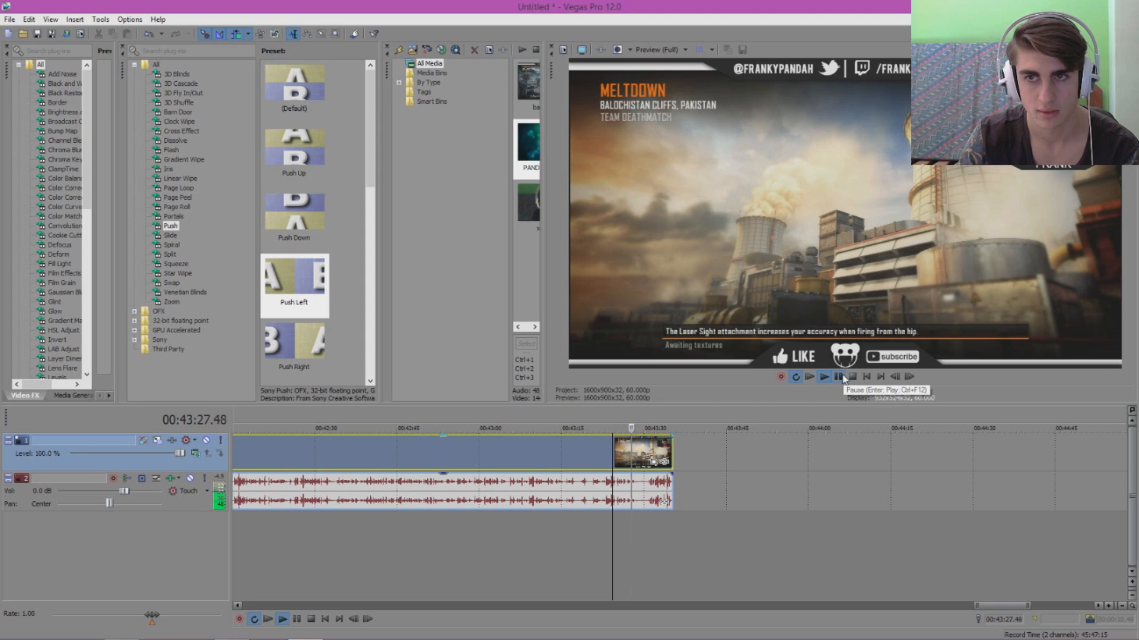
pyautogui.click(838, 377)
pyautogui.scroll(6, 820, 475)
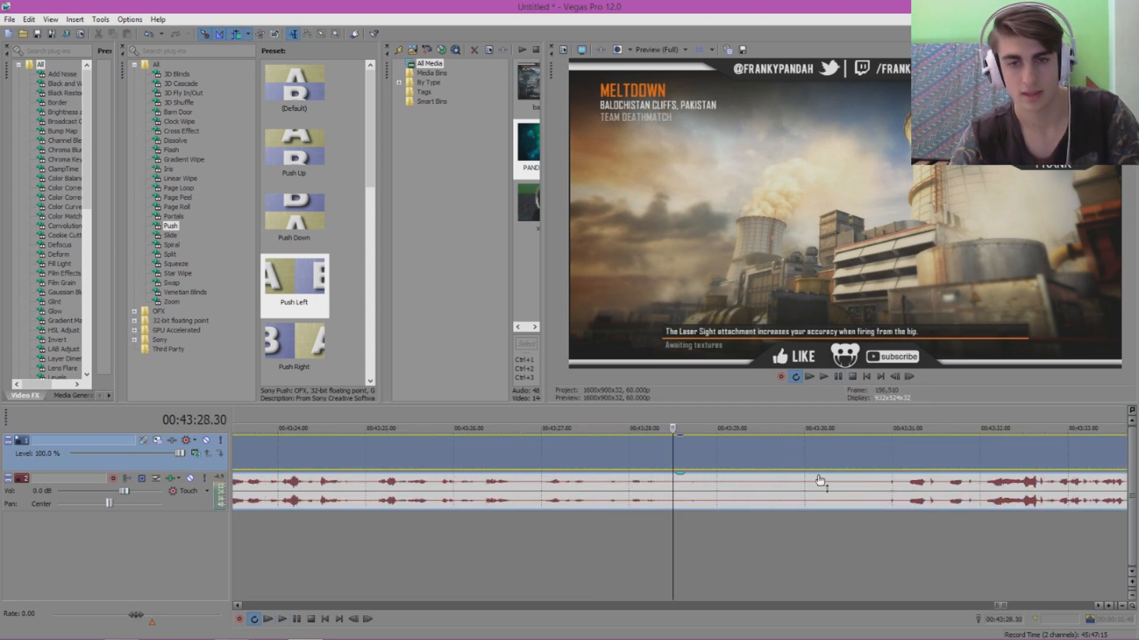
pyautogui.press('s')
pyautogui.press('Delete')
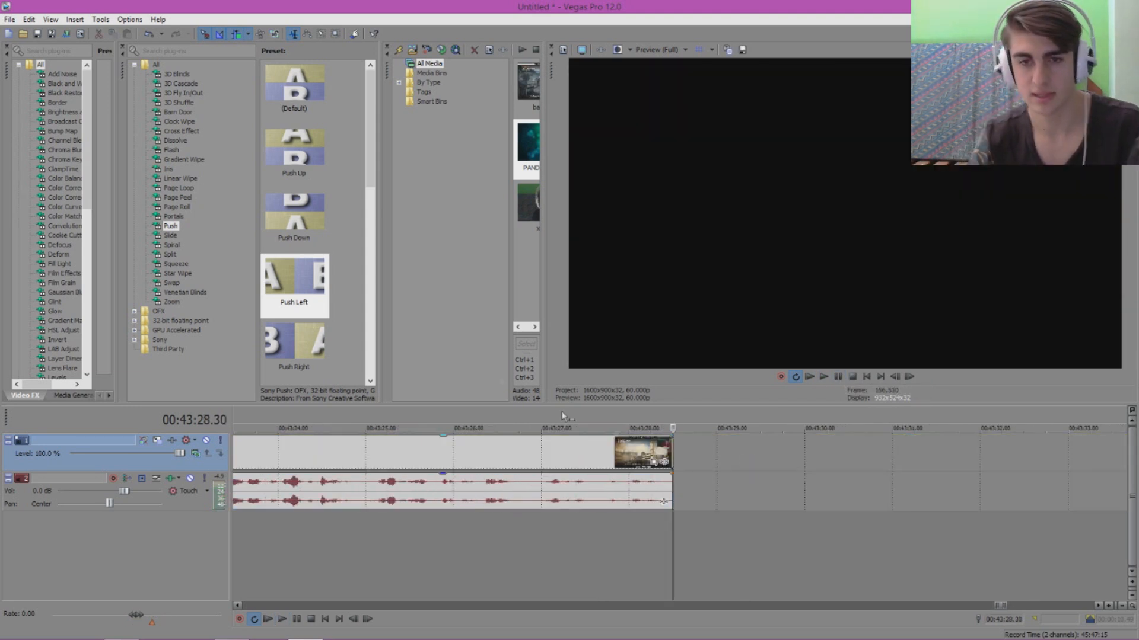
# - Add the PANDAH intro clip again at the end of the project with a tiny overlap onto the gameplay
pyautogui.click(9, 19)
pyautogui.click(27, 40)
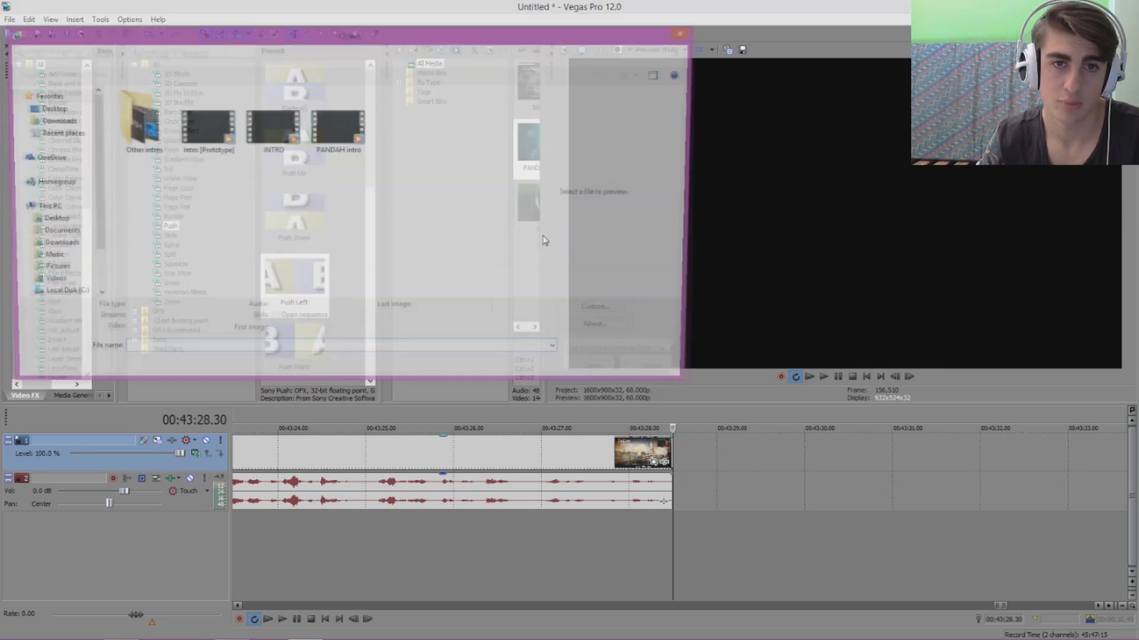
pyautogui.doubleClick(353, 135)
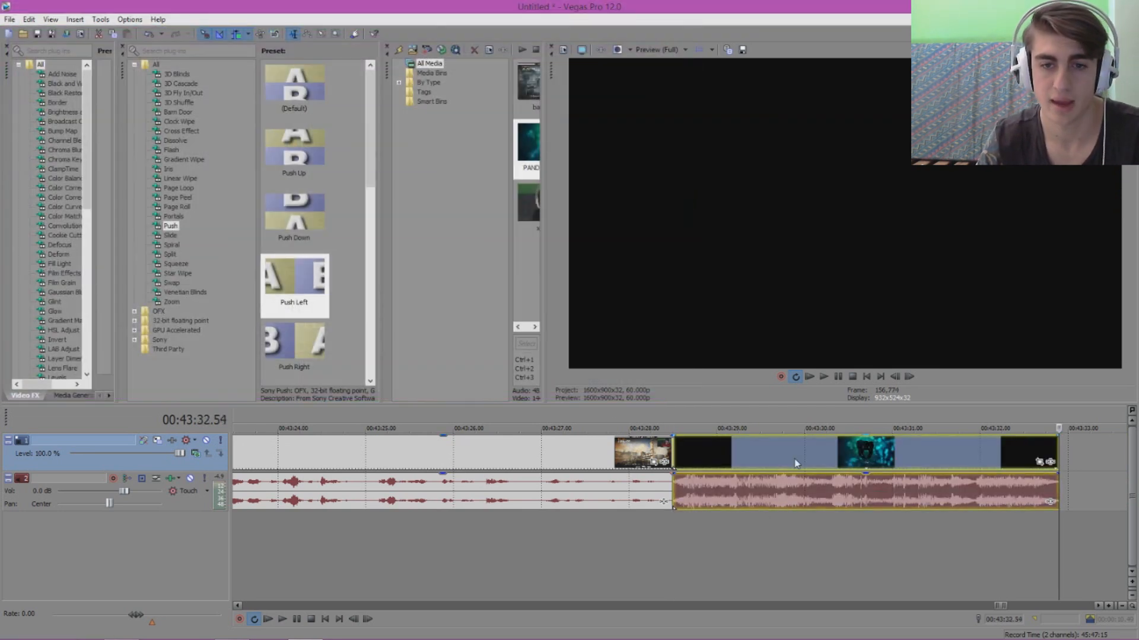
pyautogui.scroll(-5, 784, 481)
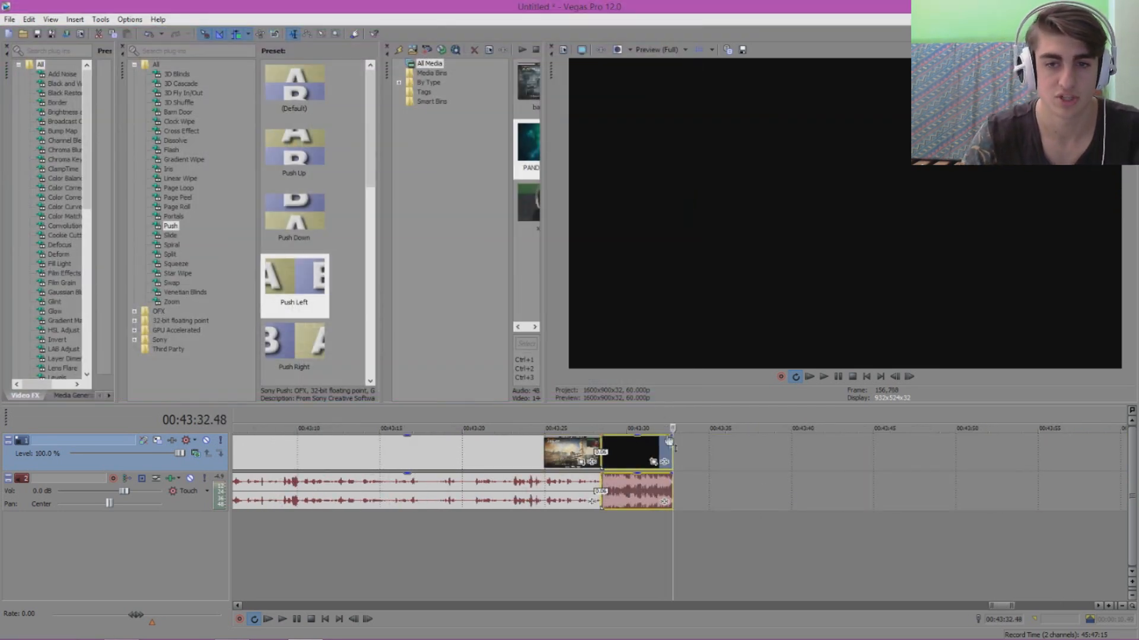
# - Set the loop region to span the whole project, from the closing intro's end back to the project's start
pyautogui.scroll(-5, 669, 440)
pyautogui.moveTo(677, 418); pyautogui.dragTo(466, 420)
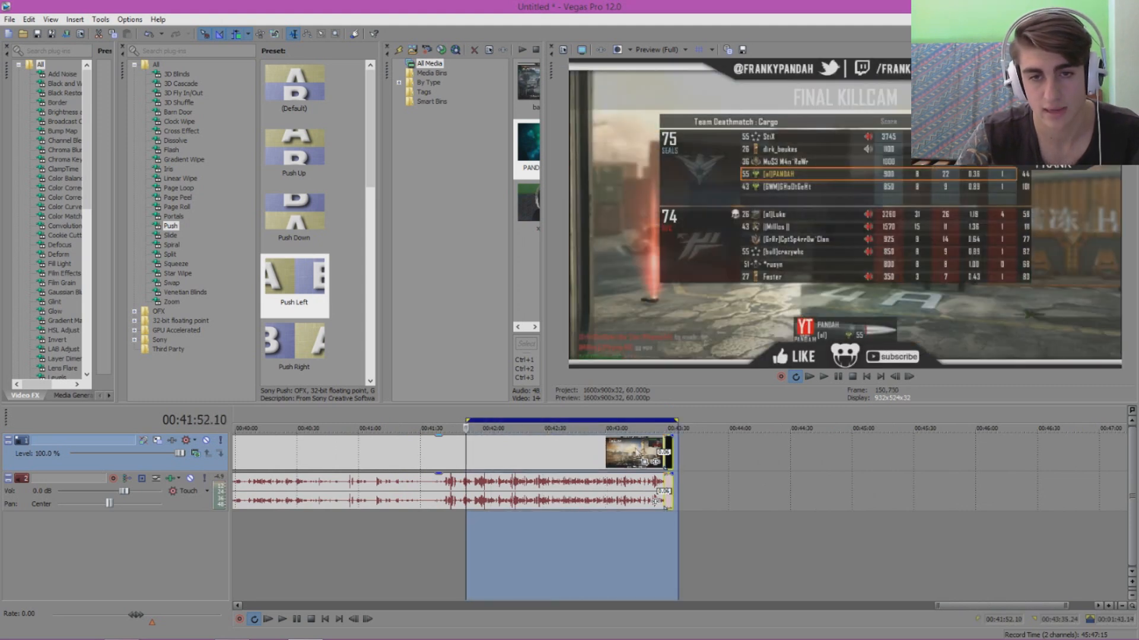
pyautogui.moveTo(673, 419); pyautogui.dragTo(232, 420)
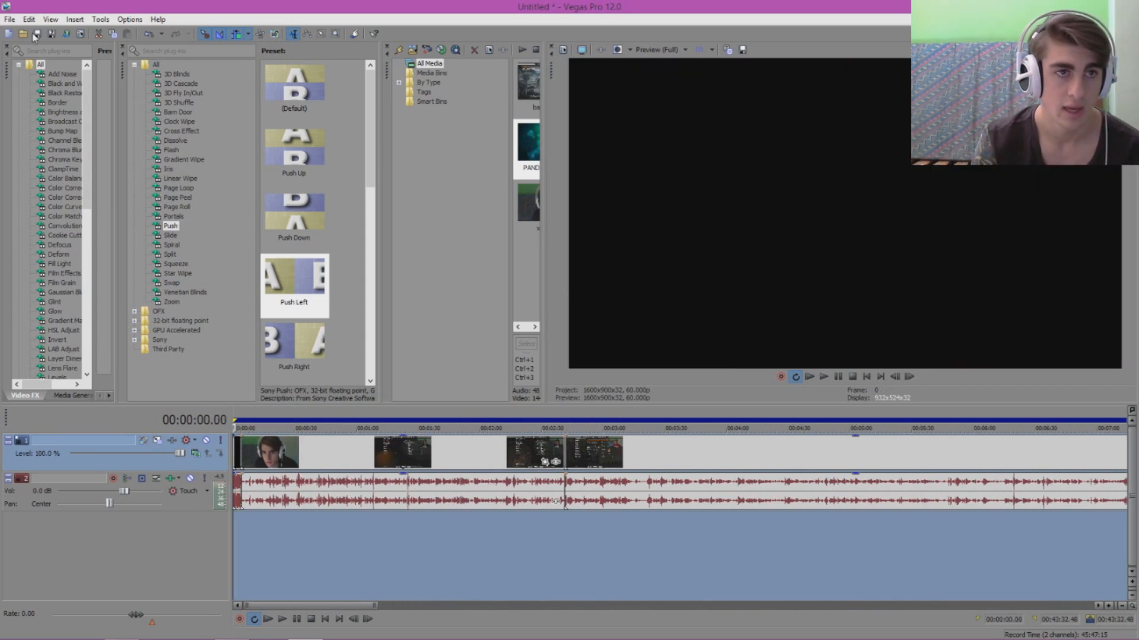
# - Open the render settings and name the output file "xbox gameplay Final"
pyautogui.click(9, 18)
pyautogui.click(24, 106)
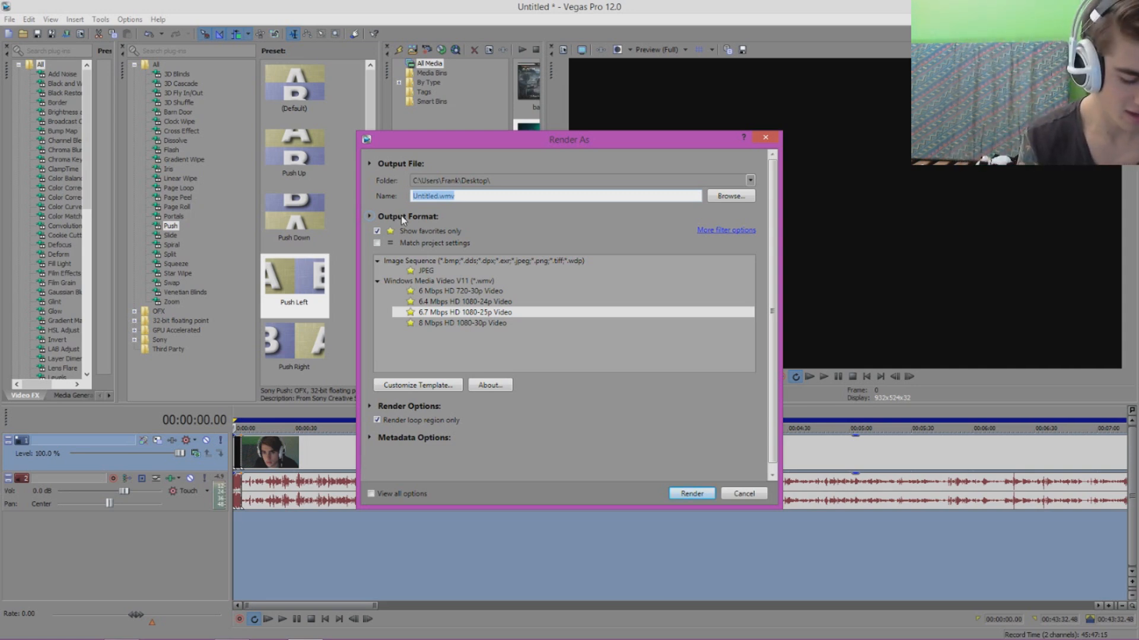
pyautogui.write('xbo')
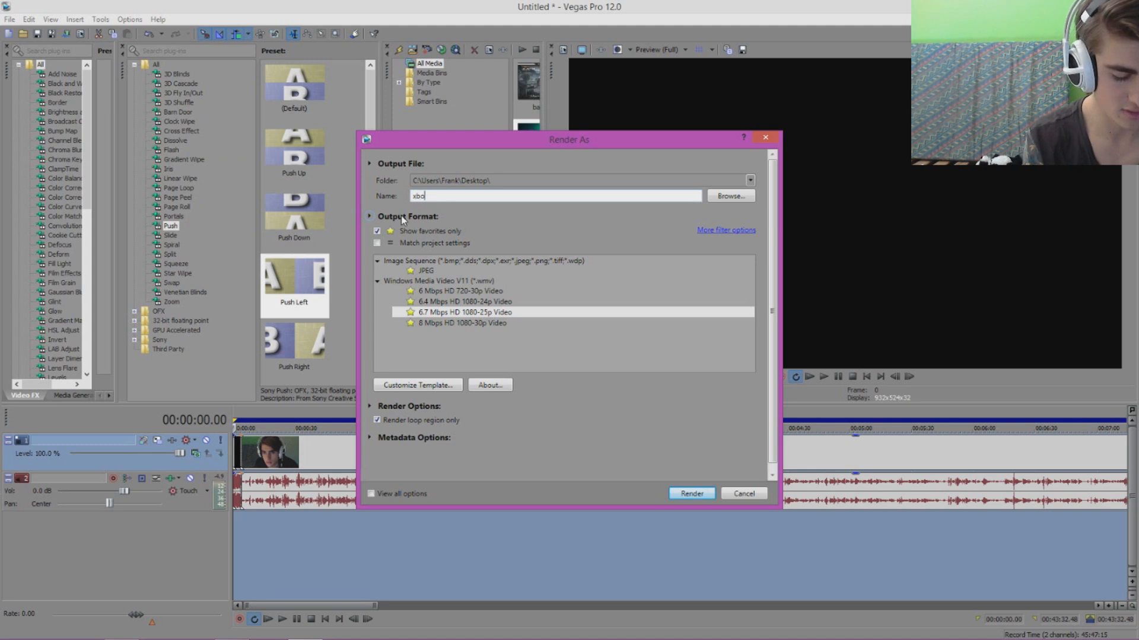
pyautogui.write('x gamepl')
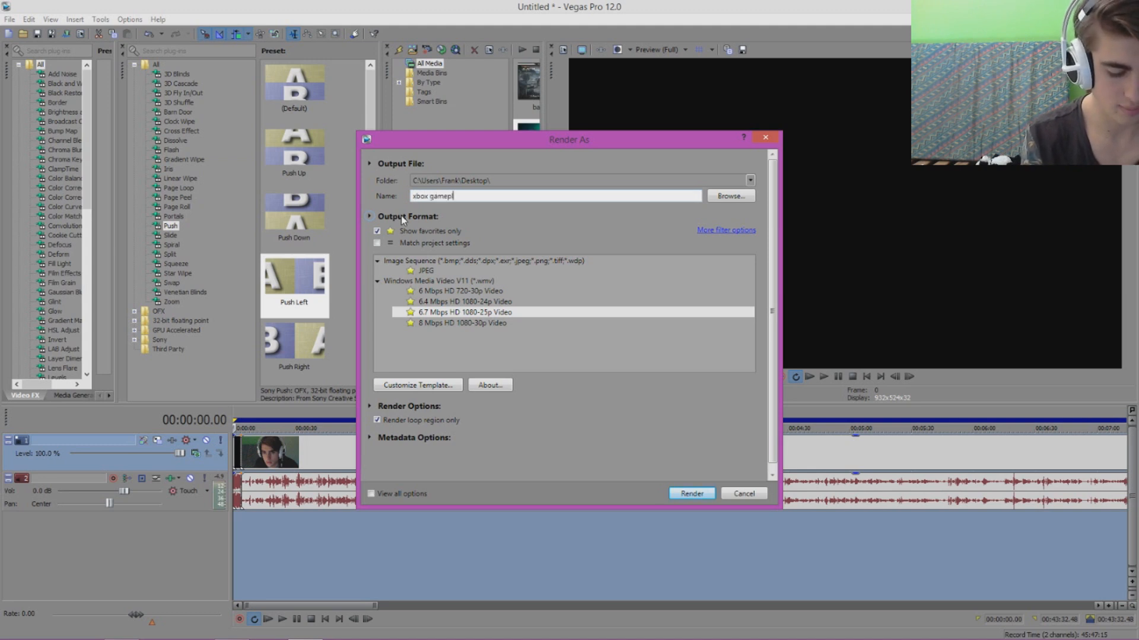
pyautogui.write('ay Final')
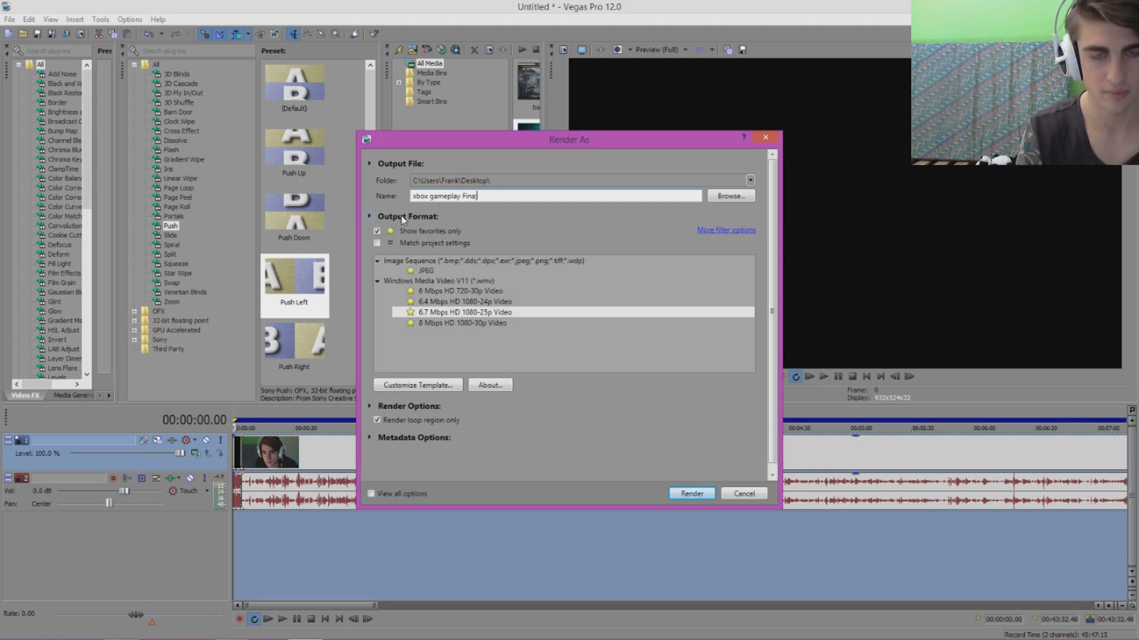
# - Choose the Windows Media Video template 6.4 Mbps HD 1080-24p Video and start the render
pyautogui.click(495, 303)
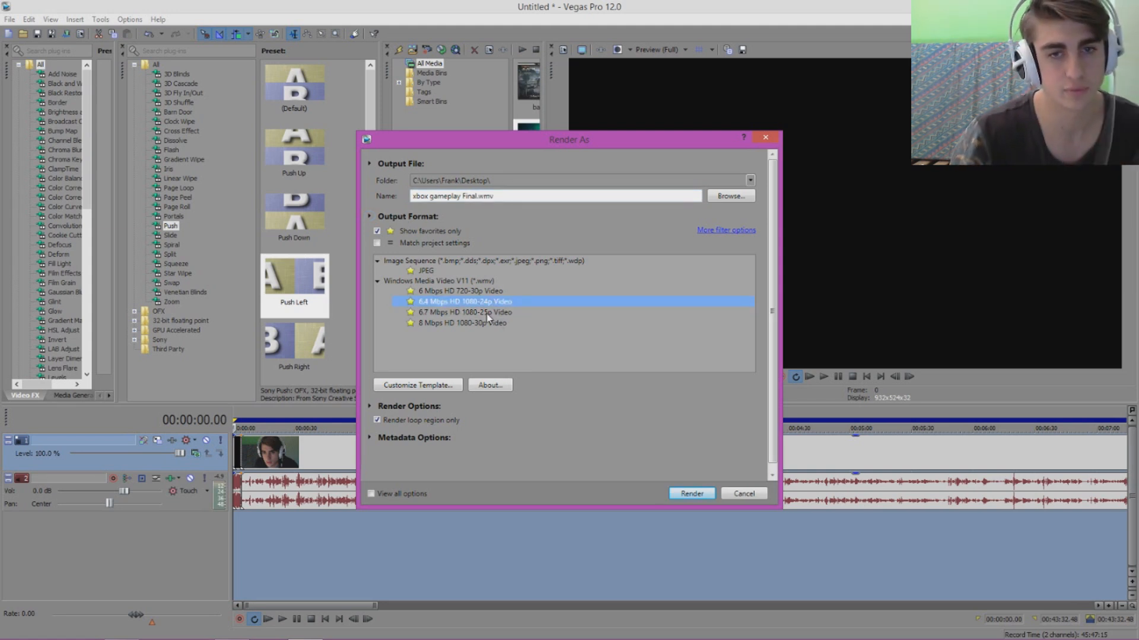
pyautogui.click(478, 294)
pyautogui.click(479, 302)
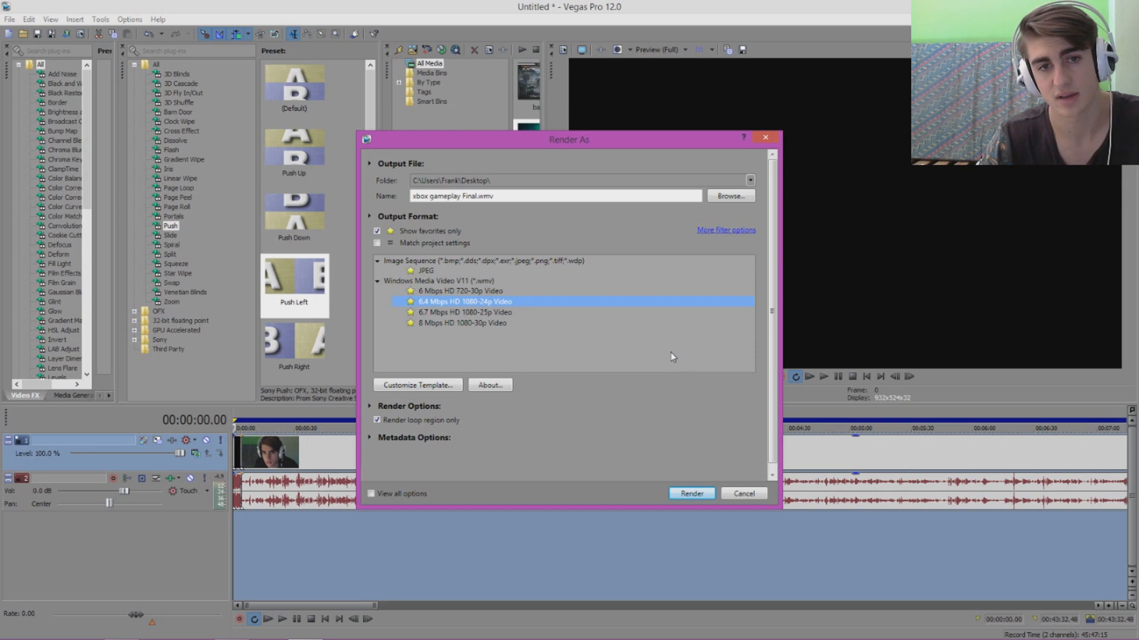
pyautogui.click(695, 494)
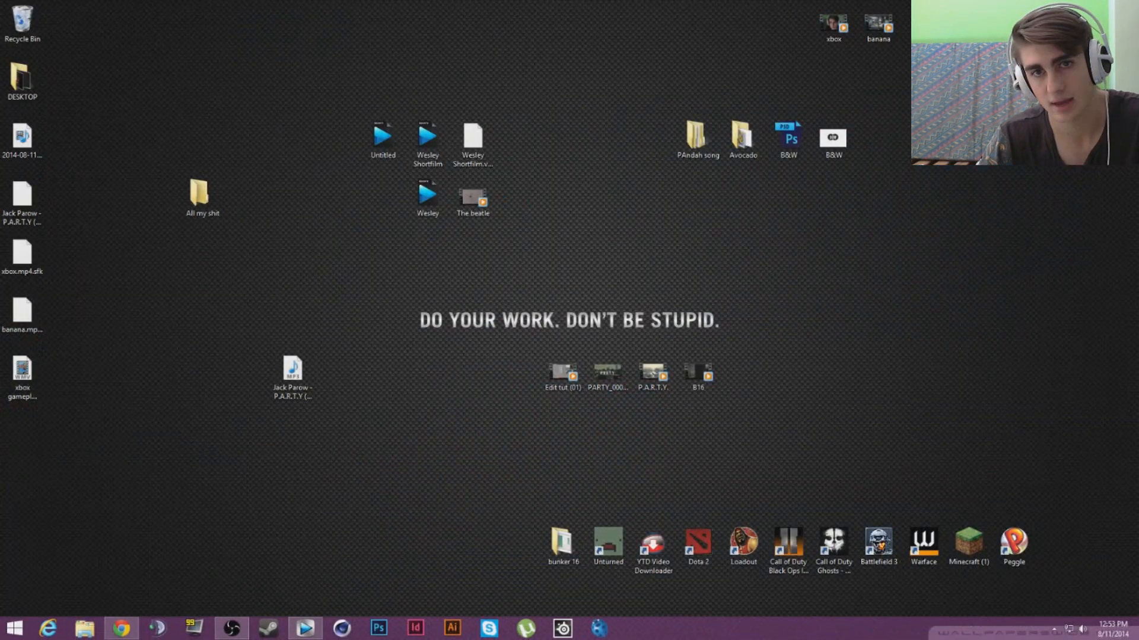
pyautogui.click(232, 628)
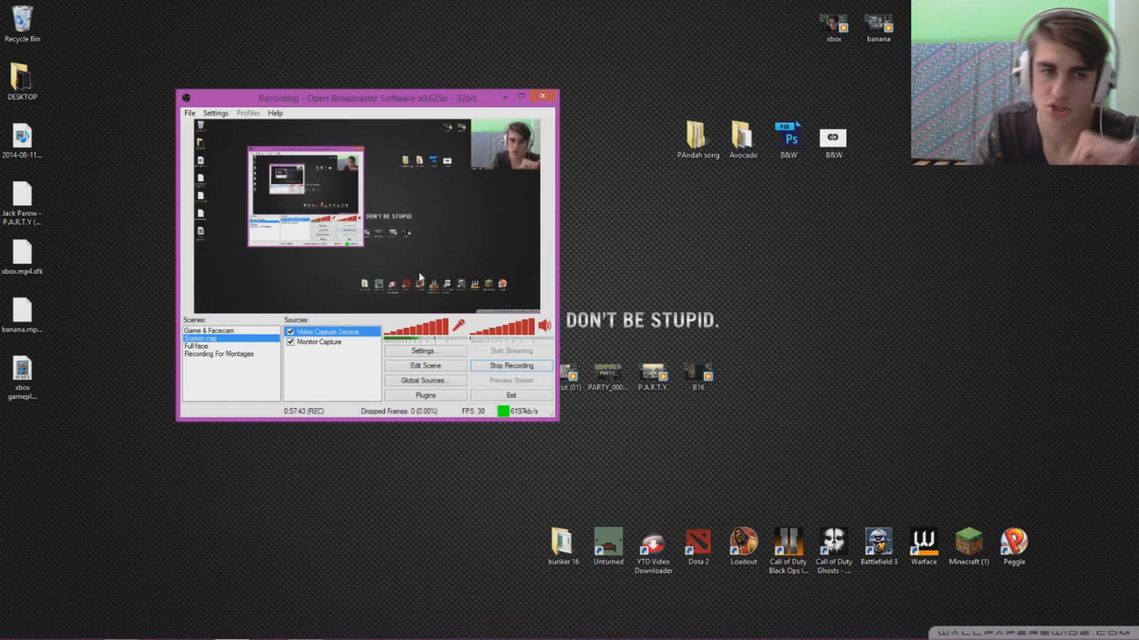
pyautogui.click(505, 97)
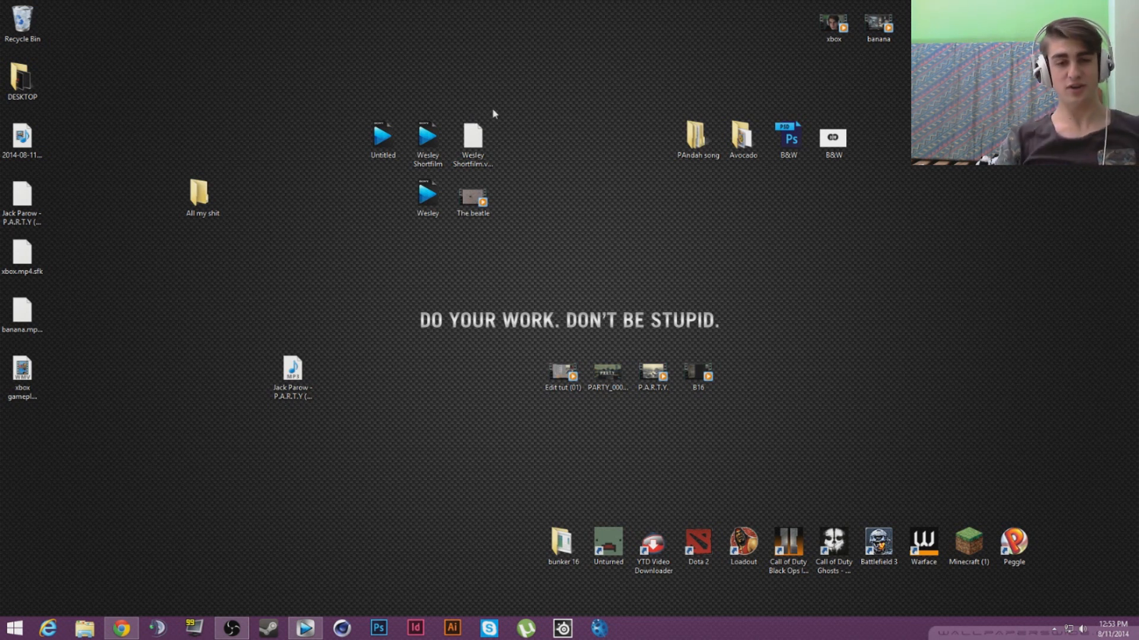
pyautogui.rightClick(31, 380)
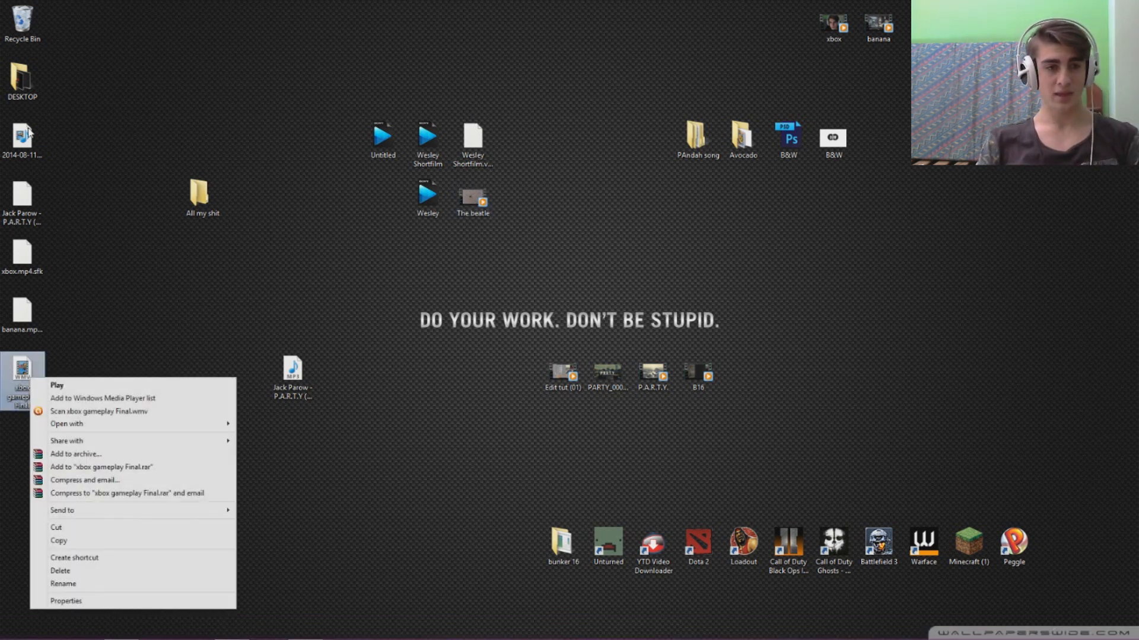
pyautogui.rightClick(27, 129)
pyautogui.click(67, 350)
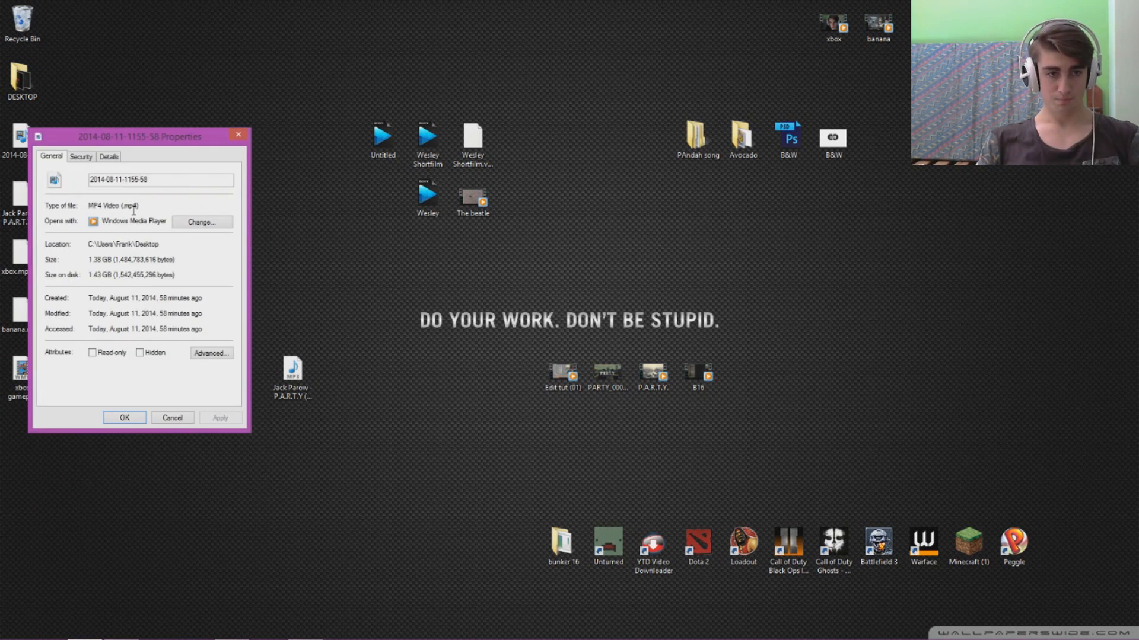
pyautogui.click(81, 156)
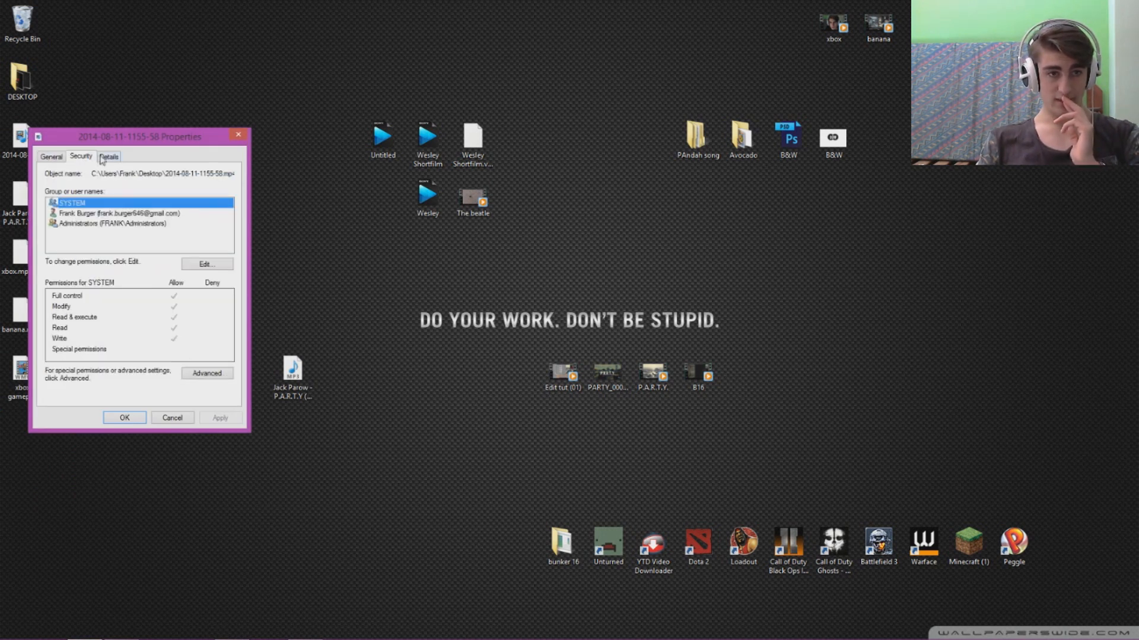
pyautogui.click(109, 156)
pyautogui.moveTo(230, 222); pyautogui.dragTo(218, 181)
pyautogui.click(238, 135)
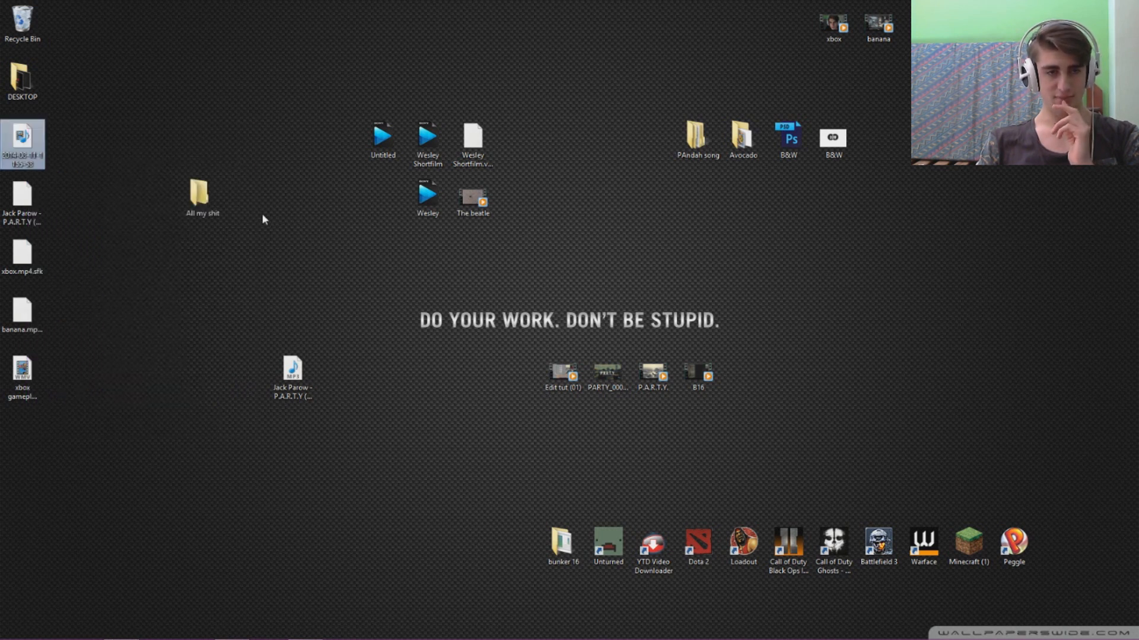
# - Switch back to the Open Broadcaster Software recording window
pyautogui.moveTo(244, 629)
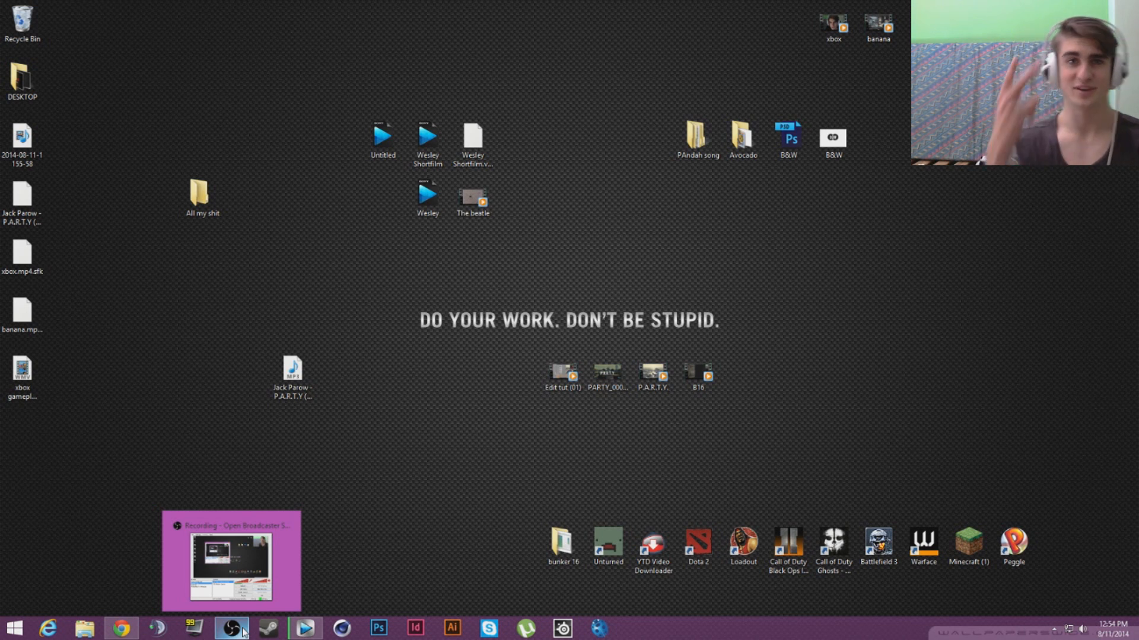
pyautogui.click(243, 632)
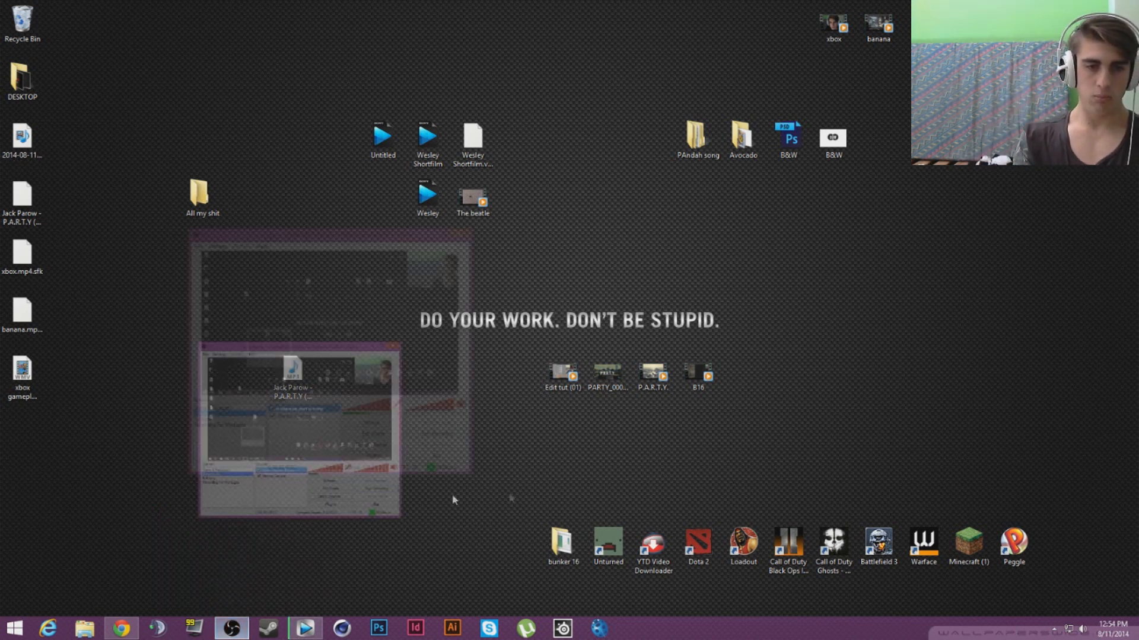